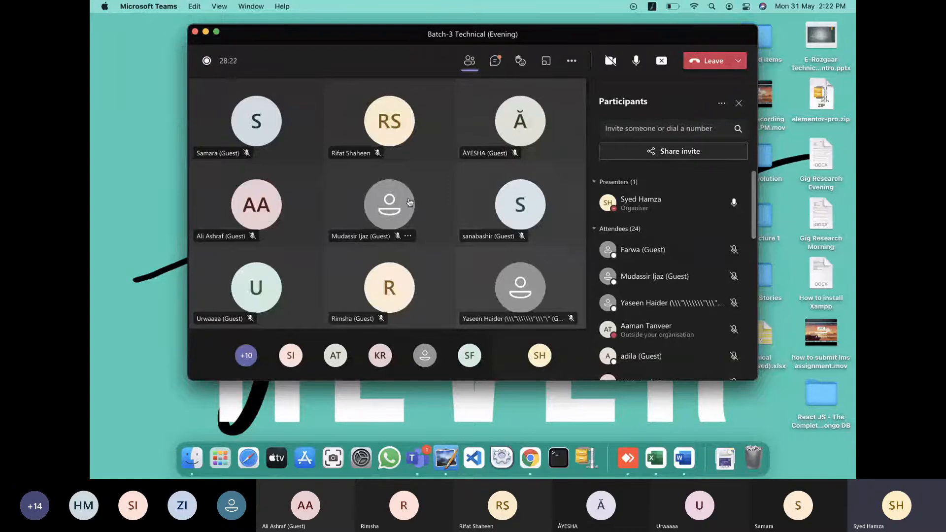
View two participants' profile cards, then bring Chrome to the front on its desktop
left_click(406, 136)
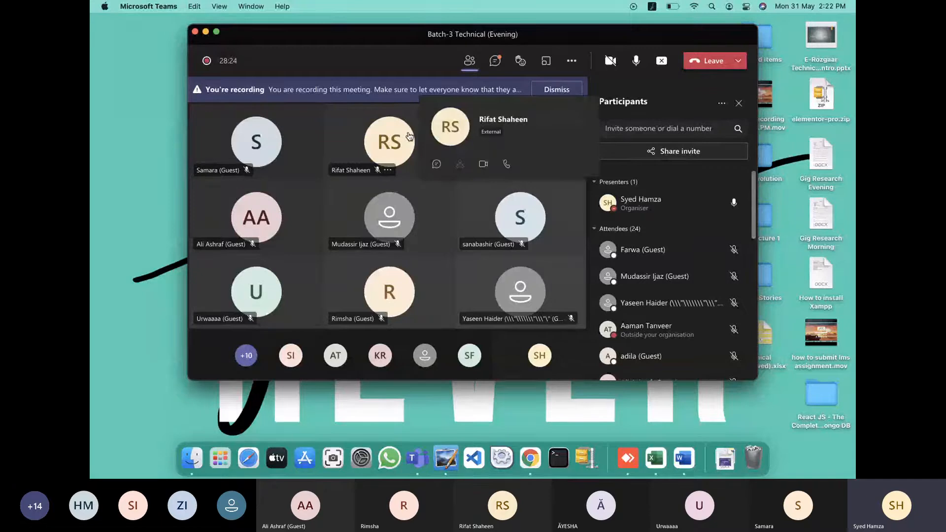
left_click(394, 226)
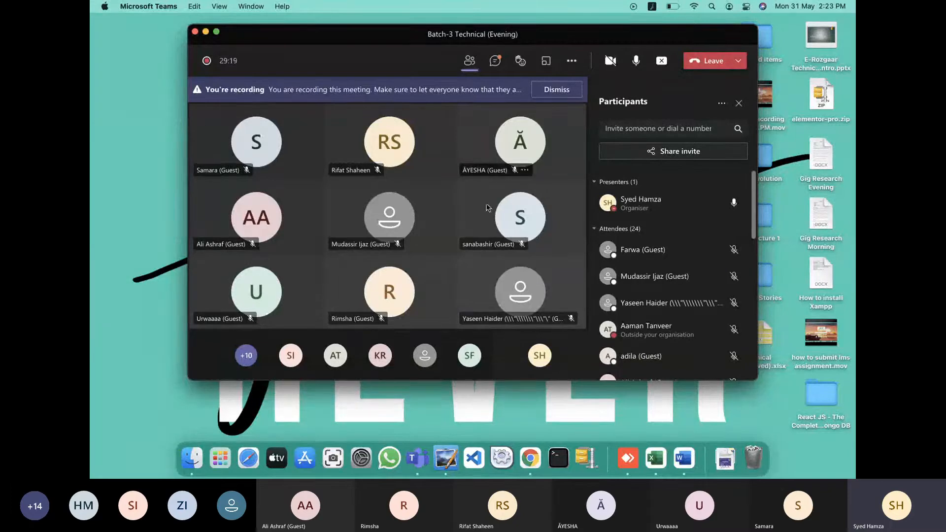
left_click(537, 459)
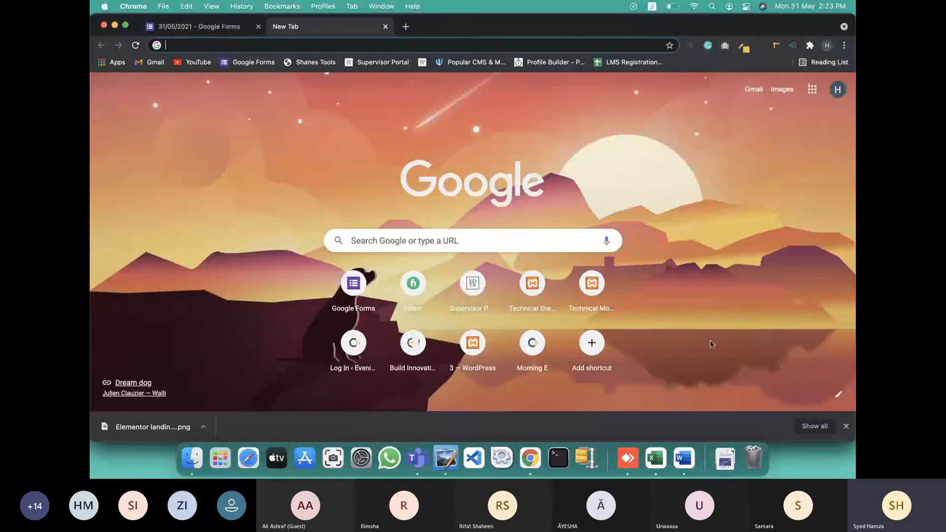
key("ctrl+Left")
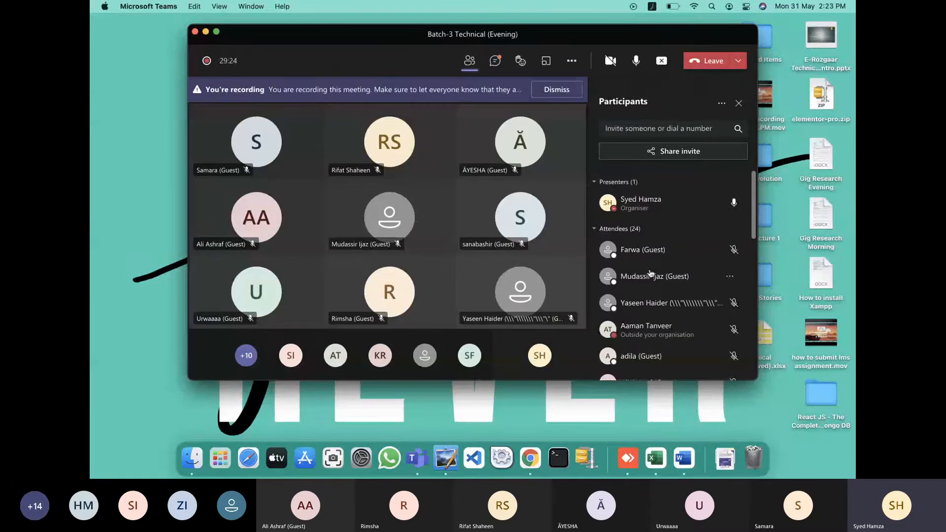
key("ctrl+Right")
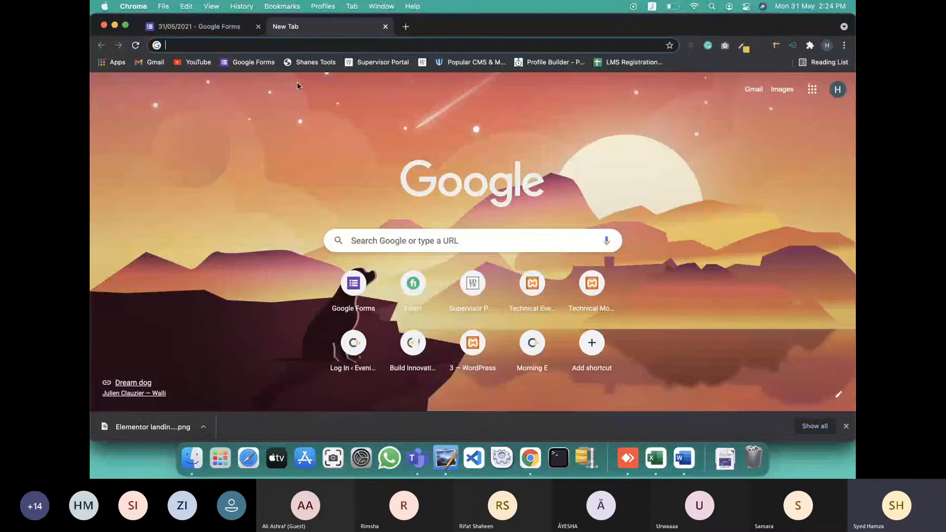
Search Google for 'logo free', accepting the spelling correction, and show image results
type(",,")
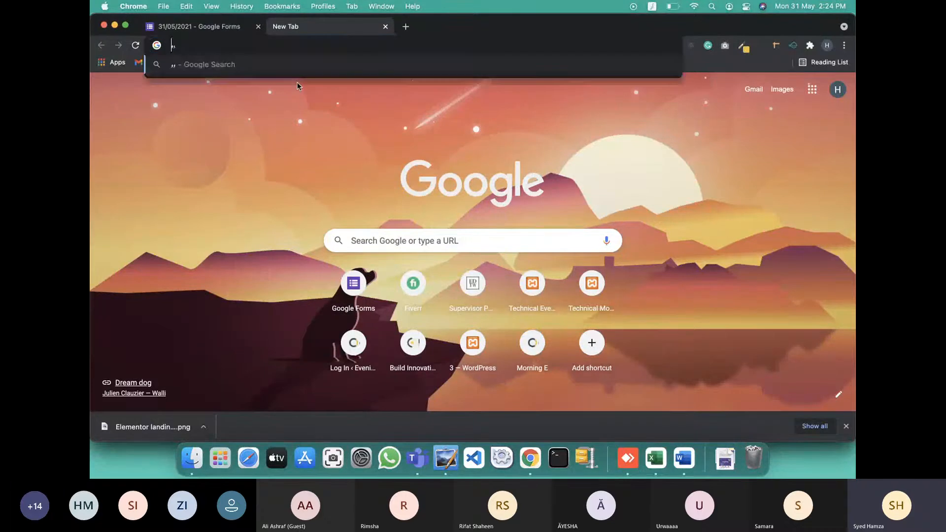
type("و")
key("BackSpace")
key("BackSpace")
key("BackSpace")
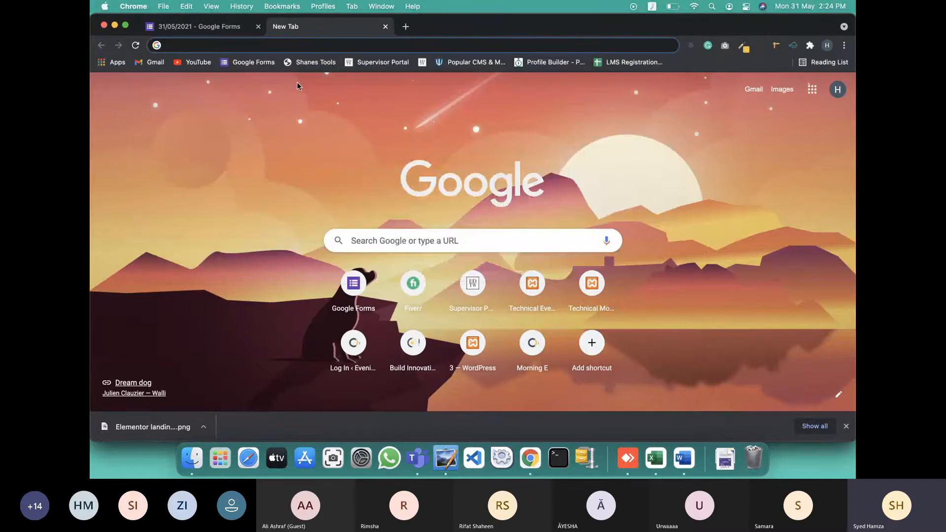
key("ctrl+space")
type("www")
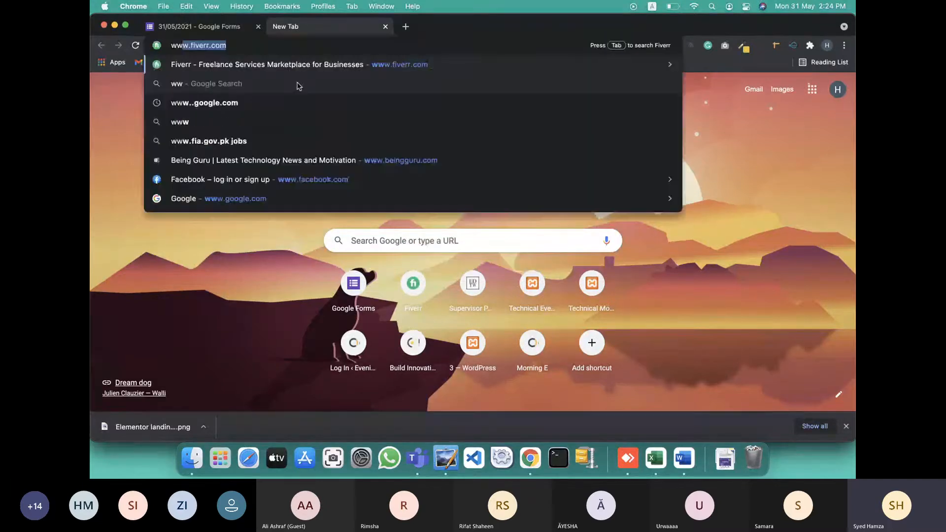
key("BackSpace")
key("BackSpace")
key("BackSpace")
key("BackSpace")
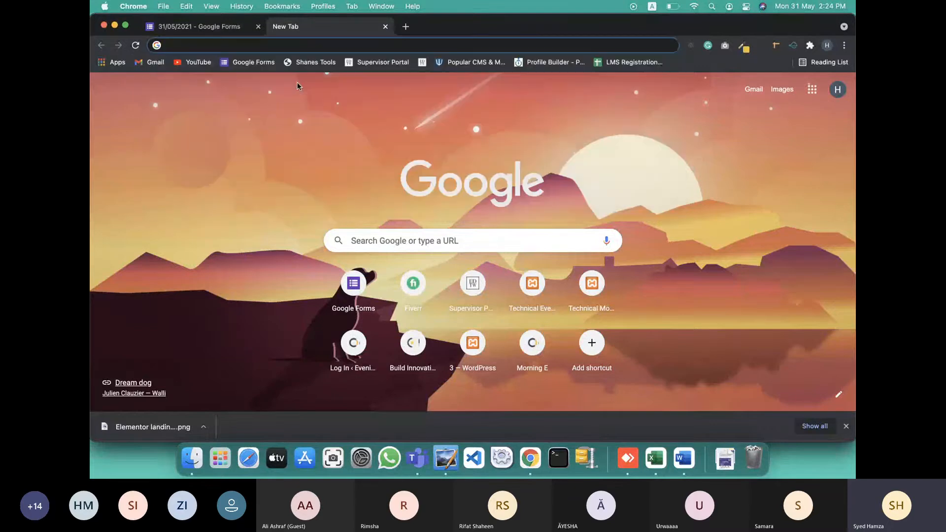
type("logo")
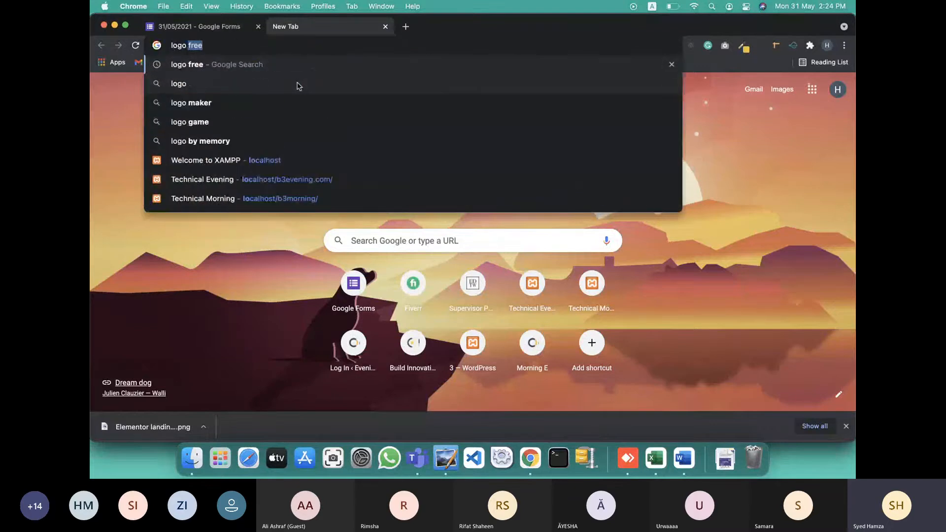
type(" fre")
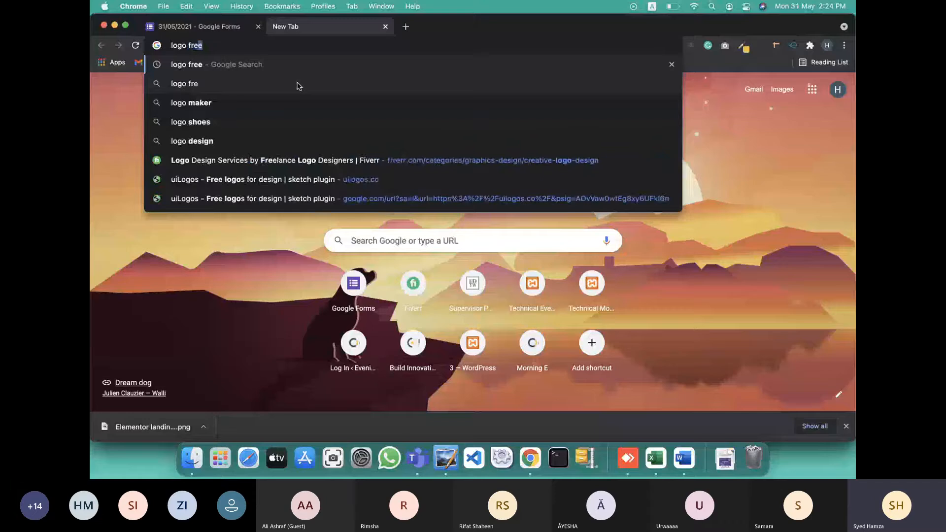
type("re")
key("Return")
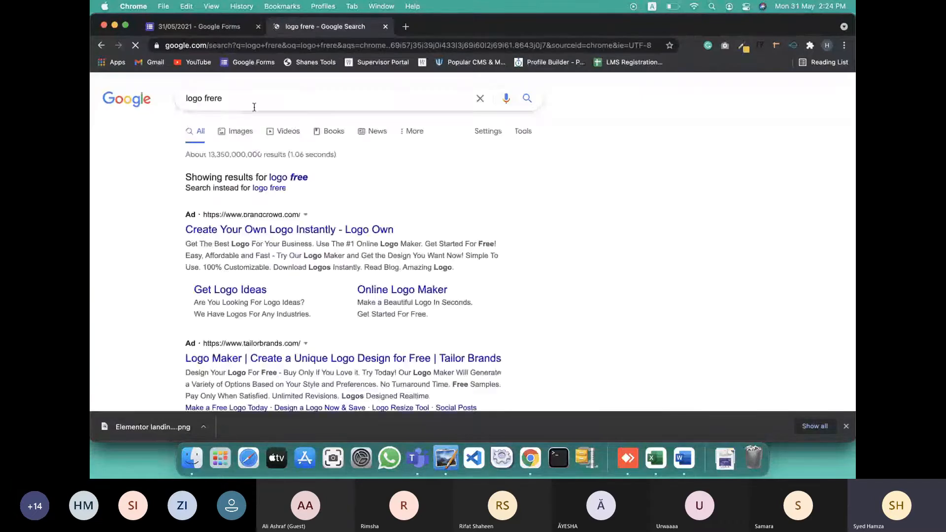
left_click(292, 178)
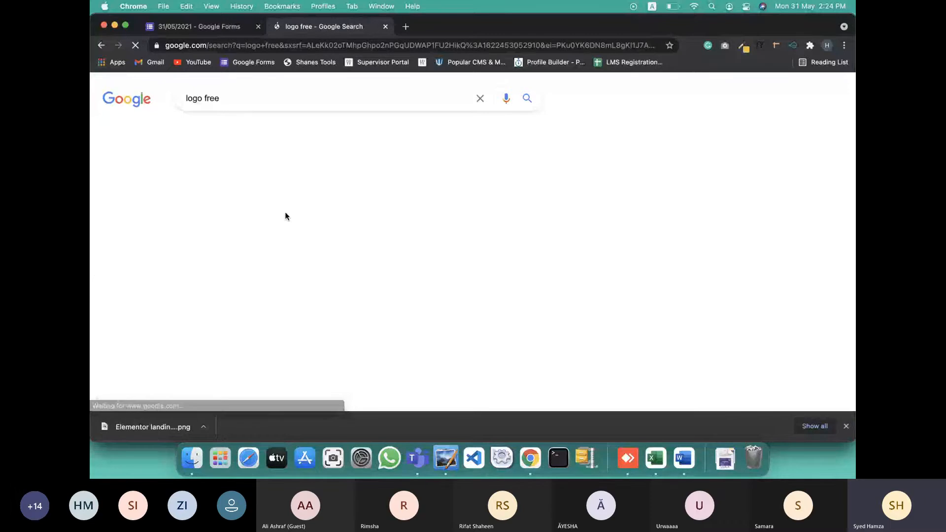
left_click(240, 133)
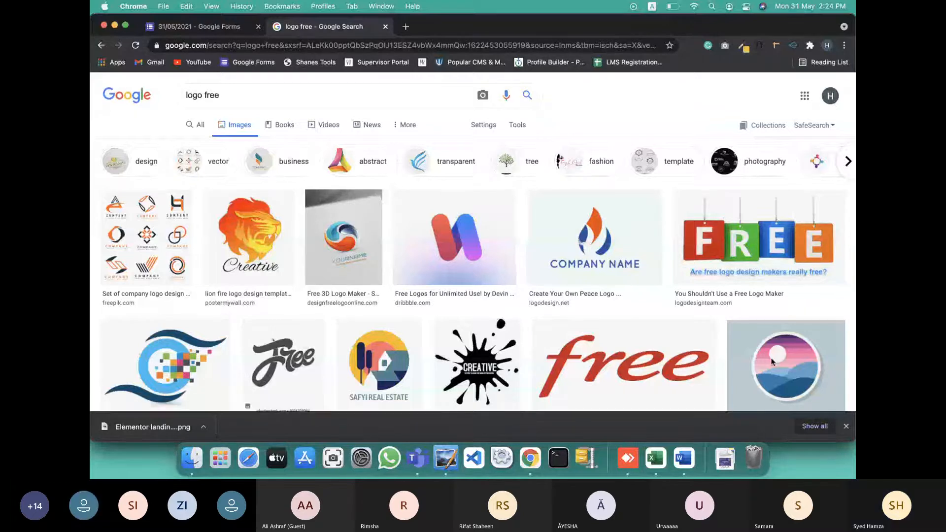
Return from the 'logo free' image results to the Teams meeting window
left_click(766, 416)
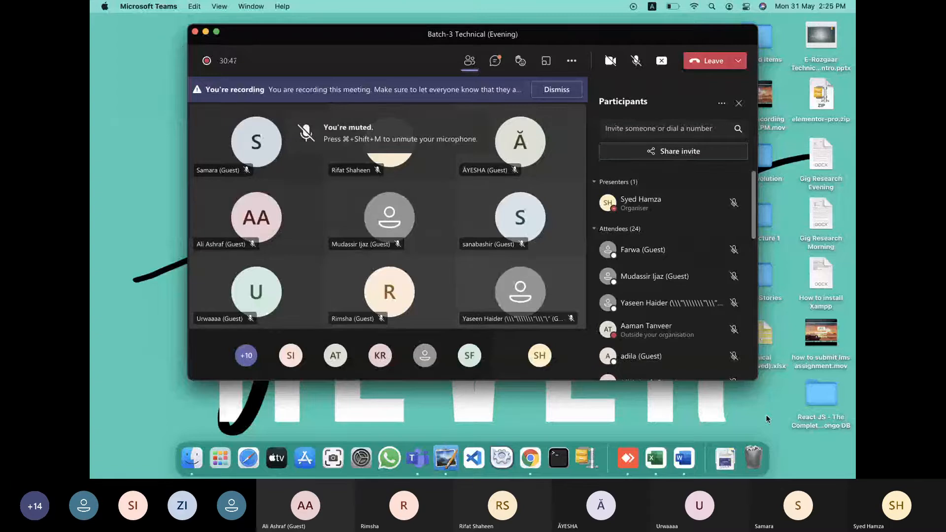
Check the Wi-Fi connection, then unmute the microphone in the Teams meeting
left_click(690, 7)
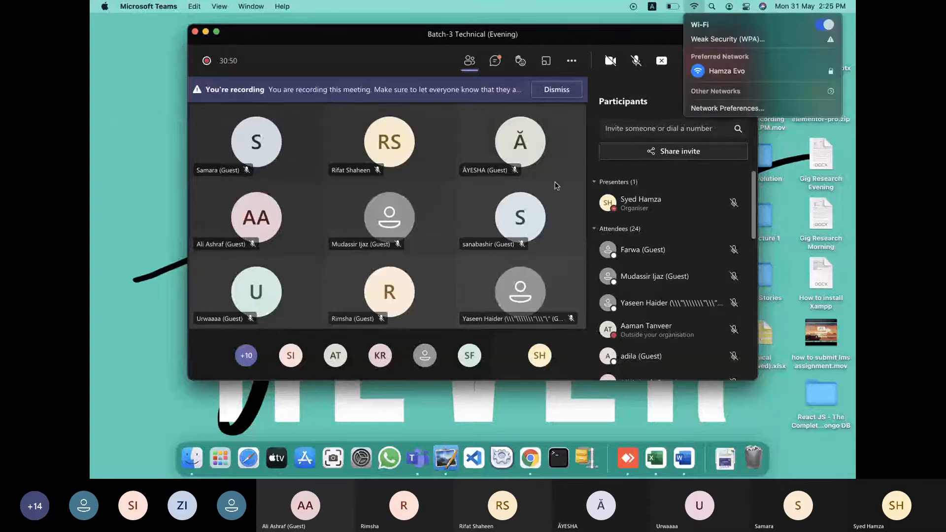
left_click(636, 69)
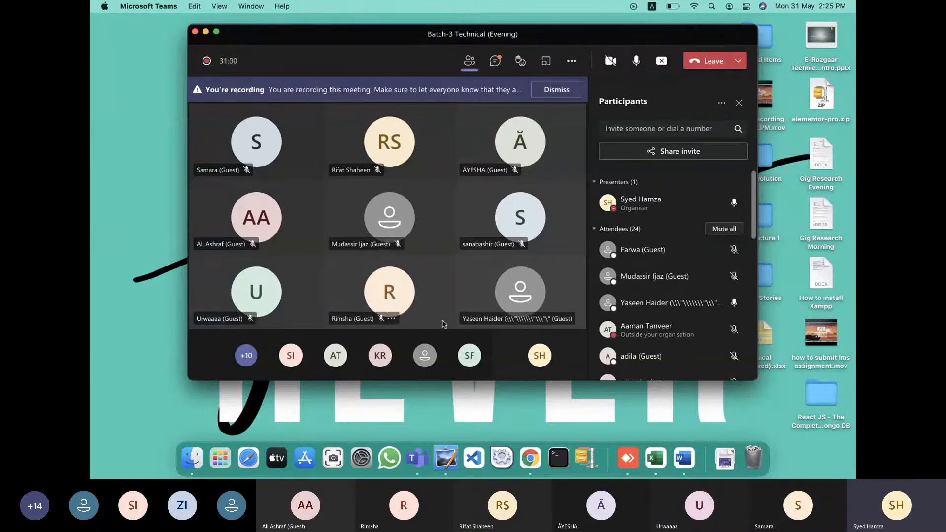
left_click(525, 458)
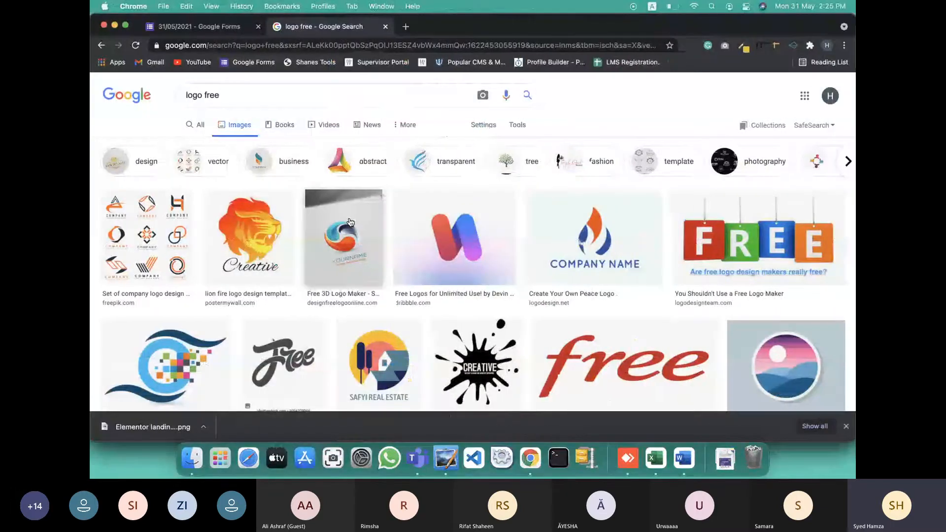
scroll(349, 222, "down", 3)
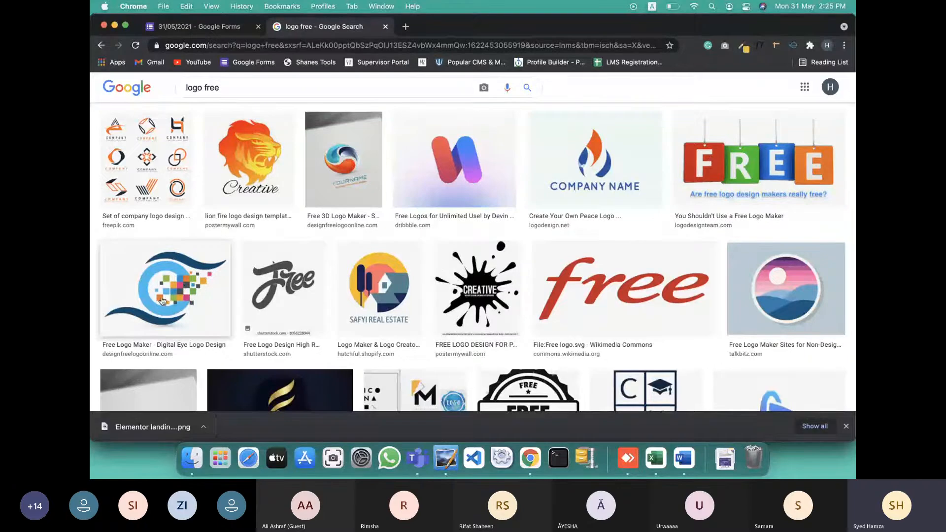
scroll(163, 300, "down", 5)
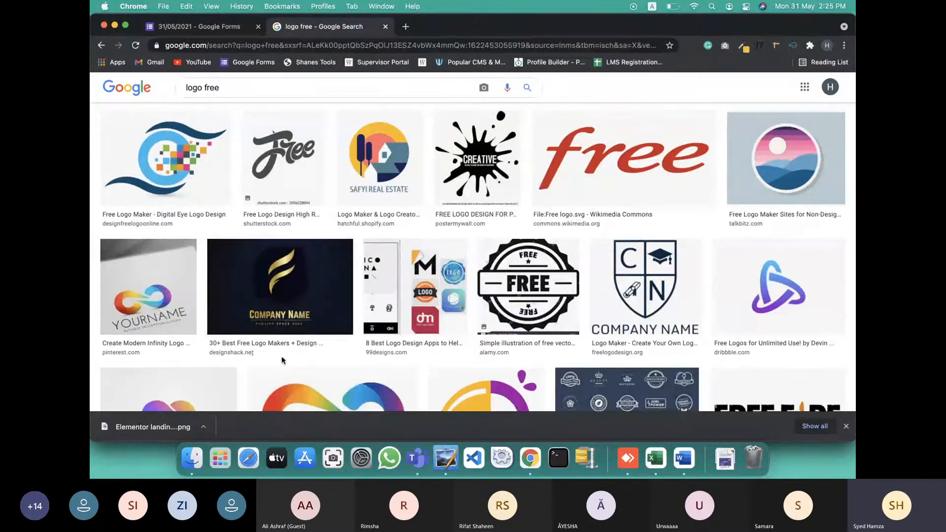
scroll(629, 317, "up", 8)
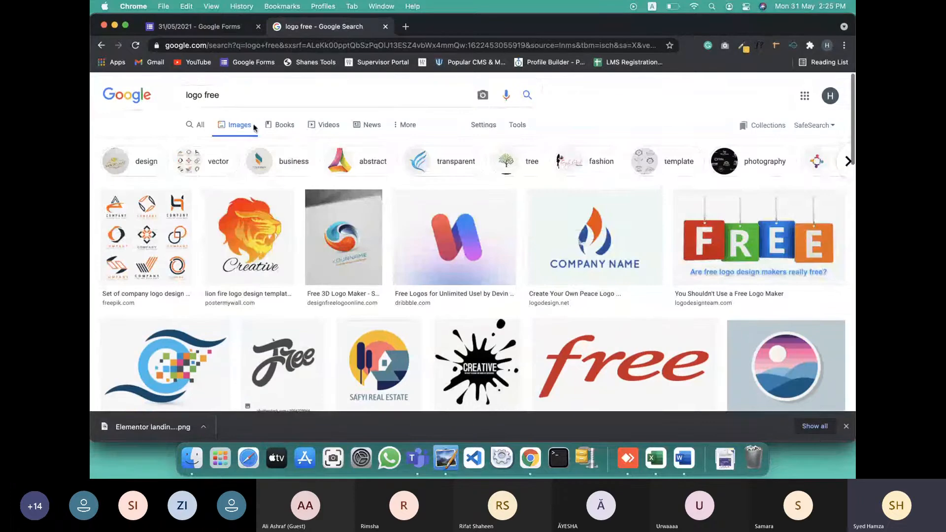
left_click(729, 389)
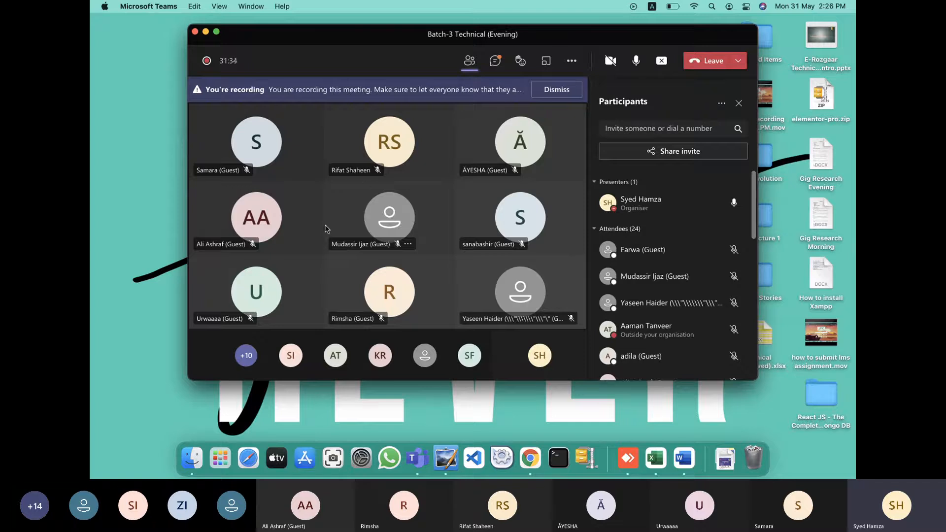
Bring the 'logo free' Google Images results back in front of the meeting
mouse_move(376, 204)
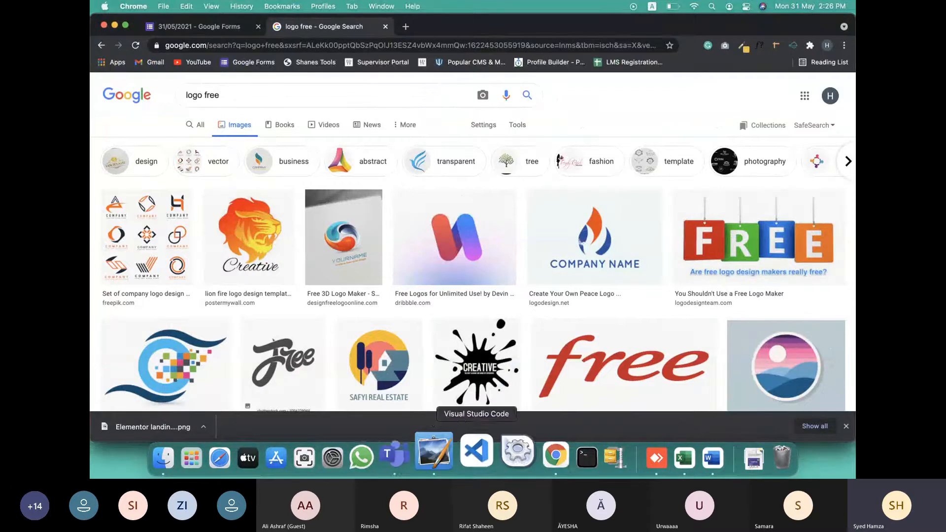
In Paint X, select the old square-to-JPG sketch and delete it
left_click(434, 451)
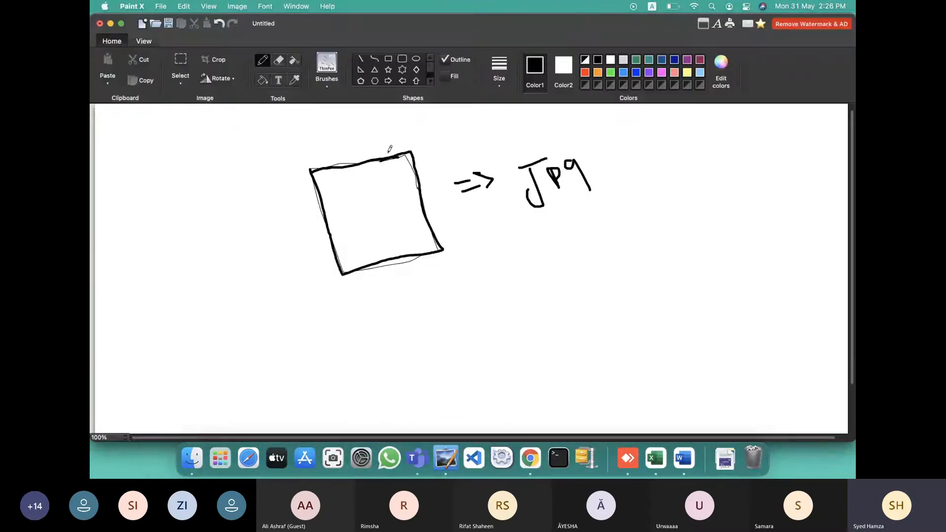
left_click(186, 64)
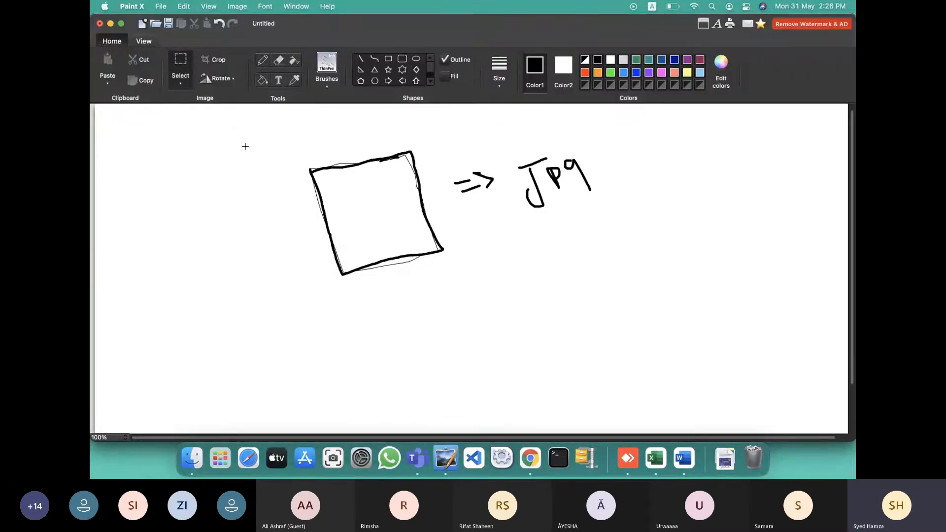
mouse_move(244, 146)
left_mouse_down()
mouse_move(422, 232)
mouse_move(444, 277)
mouse_move(650, 307)
left_mouse_up()
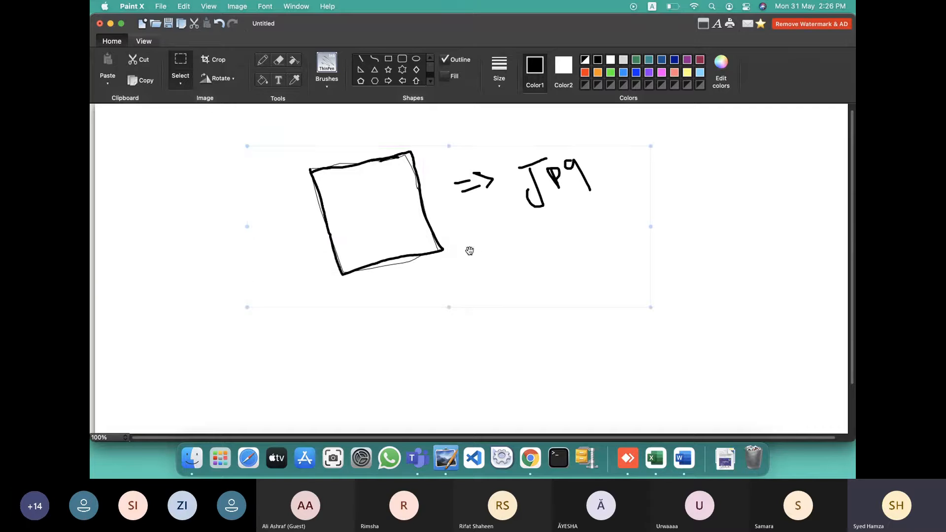
key("Delete")
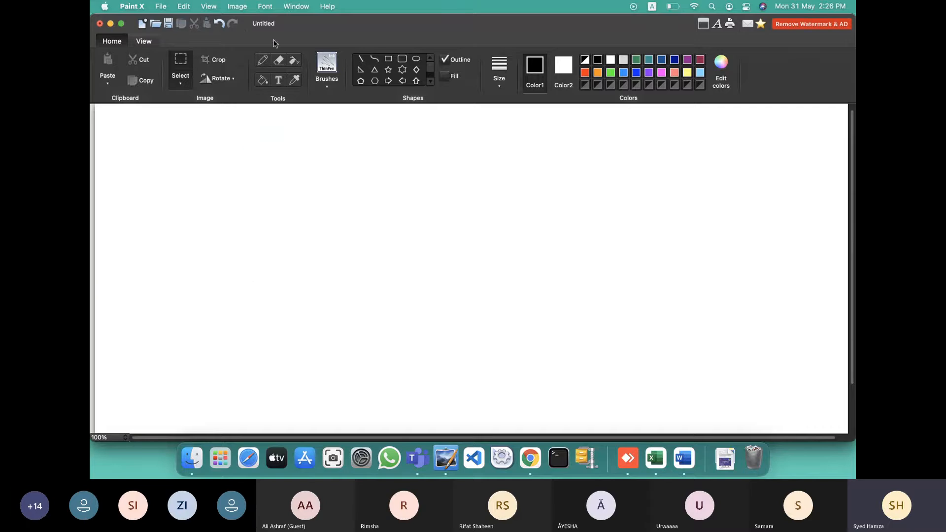
Redraw a square, an arrow and the letter J with the Pencil, then return to the meeting desktop
left_click(262, 60)
mouse_move(315, 191)
left_mouse_down()
mouse_move(332, 244)
mouse_move(352, 181)
mouse_move(310, 186)
mouse_move(316, 193)
left_mouse_up()
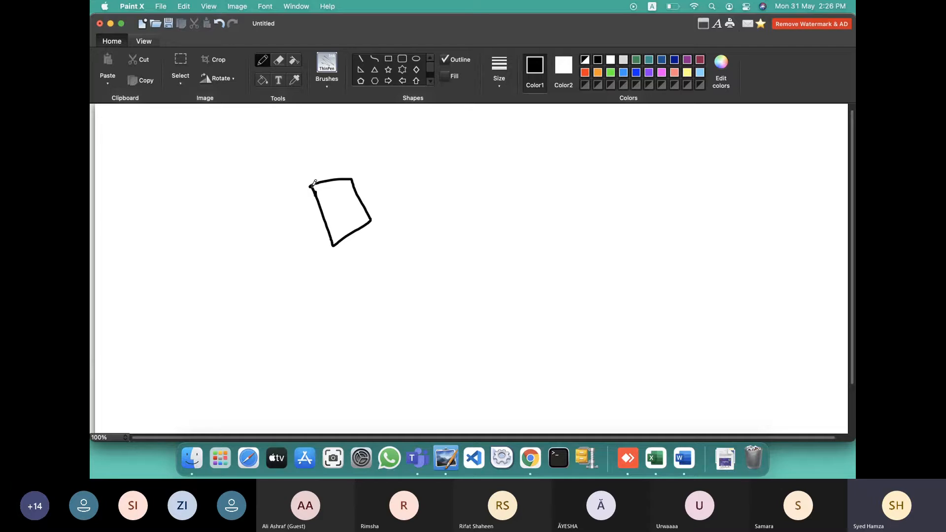
mouse_move(382, 187)
left_mouse_down()
mouse_move(417, 181)
mouse_move(398, 173)
mouse_move(419, 178)
mouse_move(417, 195)
left_mouse_up()
mouse_move(447, 159)
left_mouse_down()
mouse_move(442, 187)
mouse_move(453, 149)
mouse_move(474, 188)
mouse_move(468, 172)
mouse_move(491, 147)
mouse_move(496, 166)
left_mouse_up()
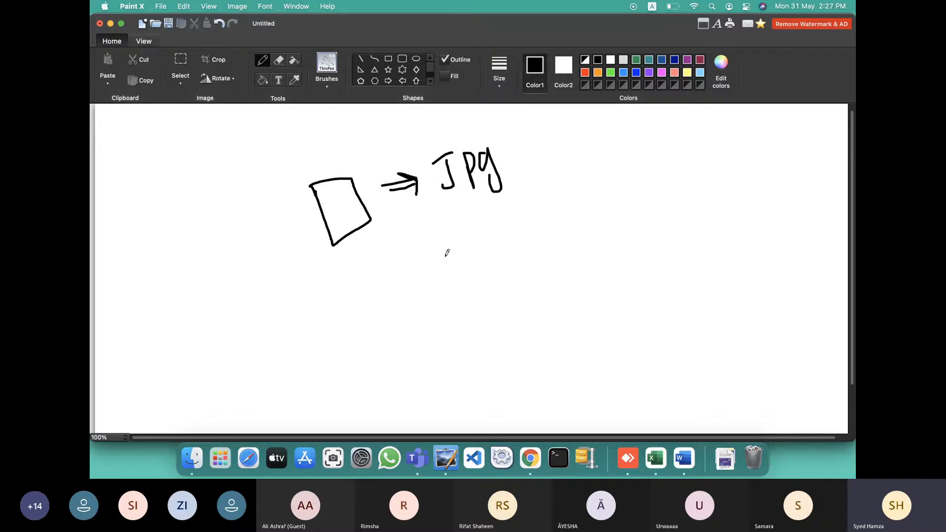
key("ctrl+Left")
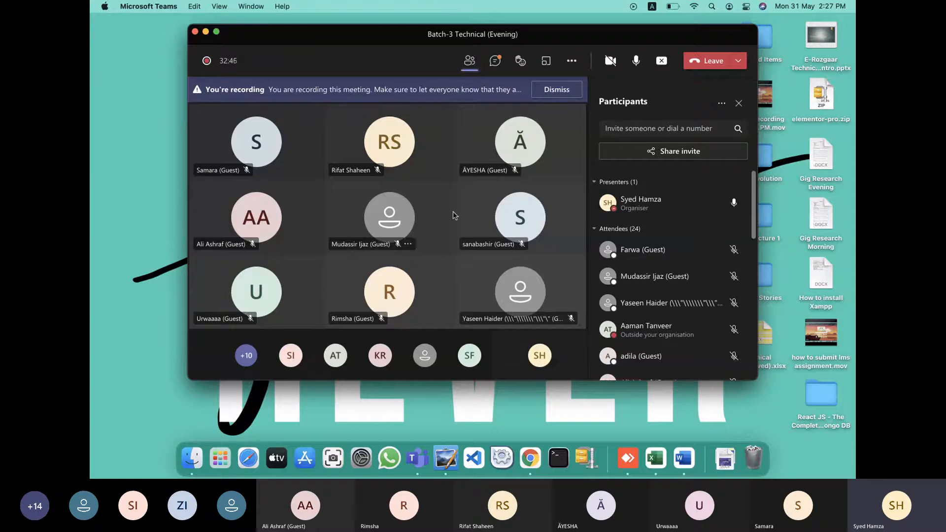
Open and close the Wi-Fi network list over the Batch-3 Technical (Evening) meeting
left_click(696, 5)
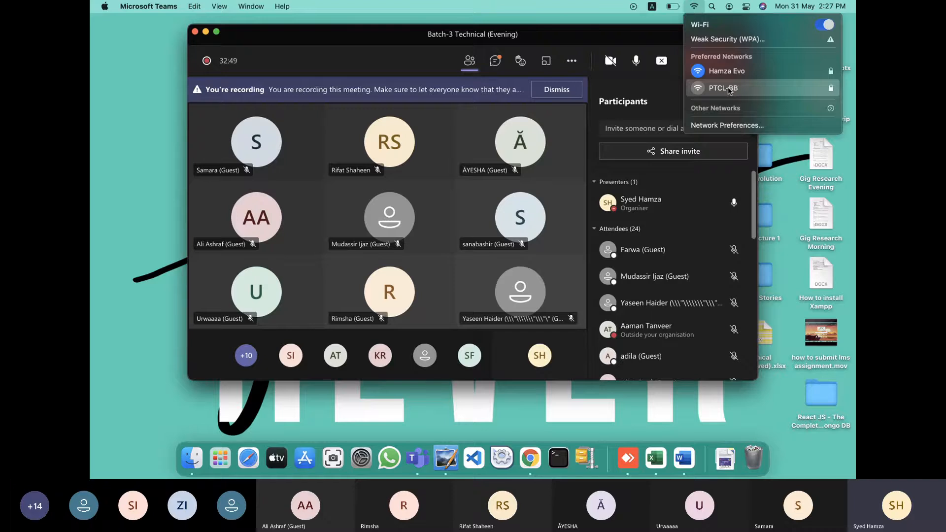
left_click(728, 87)
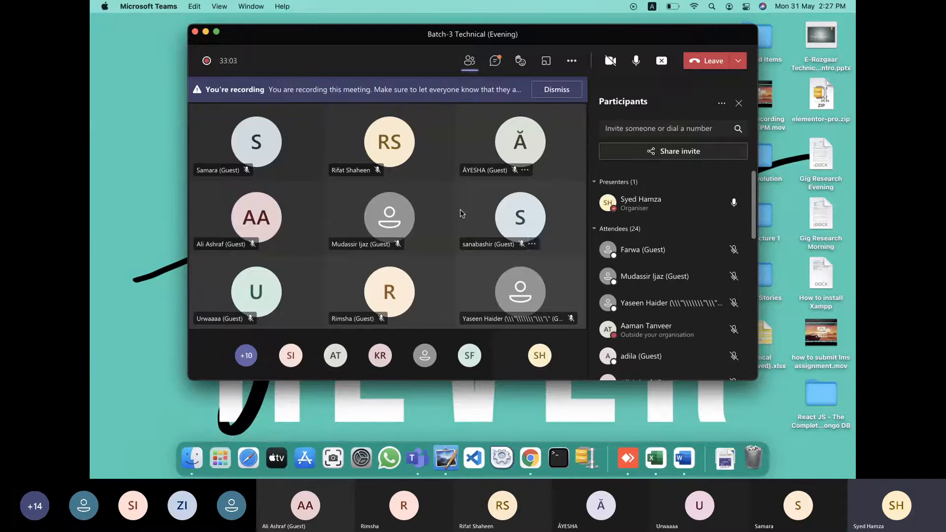
Select 'I will build or customize responsive wordpress website.png' in Downloads and open Get Info
left_click(191, 448)
left_click(387, 138)
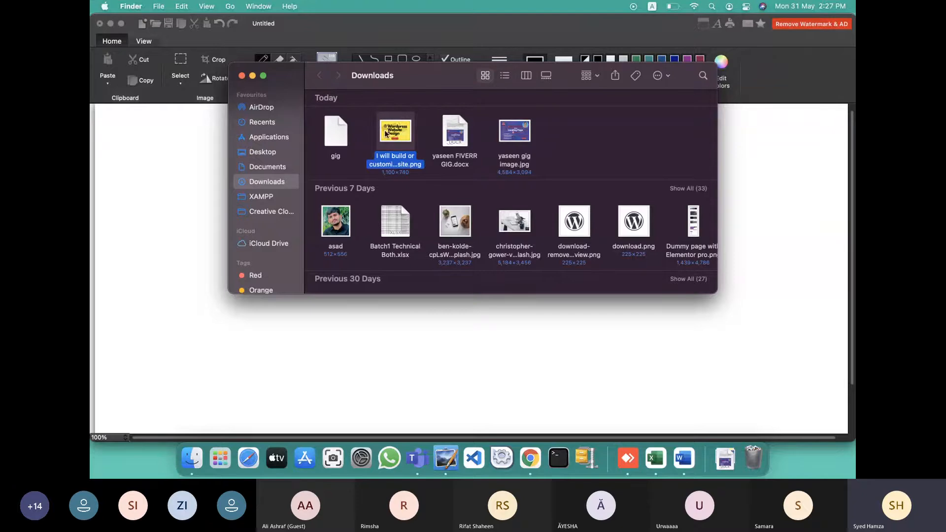
right_click(401, 138)
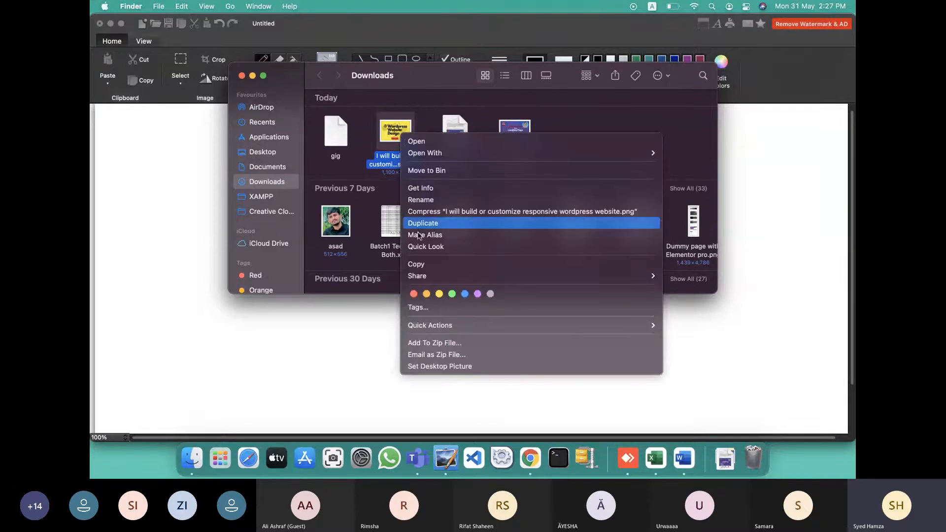
left_click(461, 188)
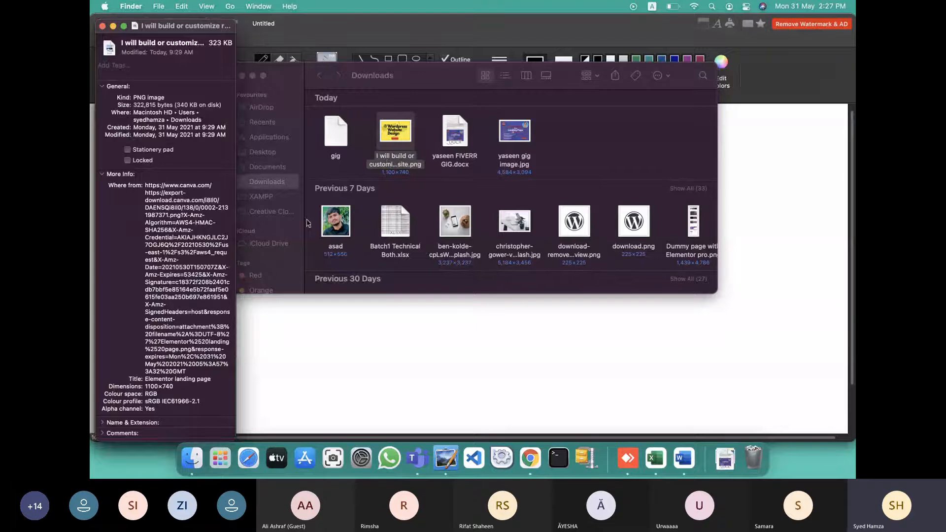
Expand the Name & Extension and Comments sections in Get Info, then close it
scroll(162, 321, "down", 1)
scroll(163, 320, "down", 5)
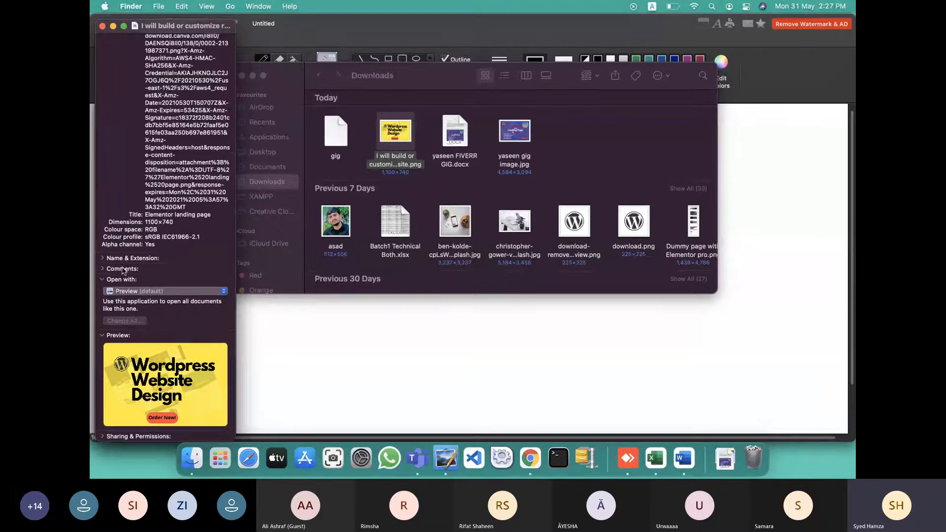
left_click(102, 258)
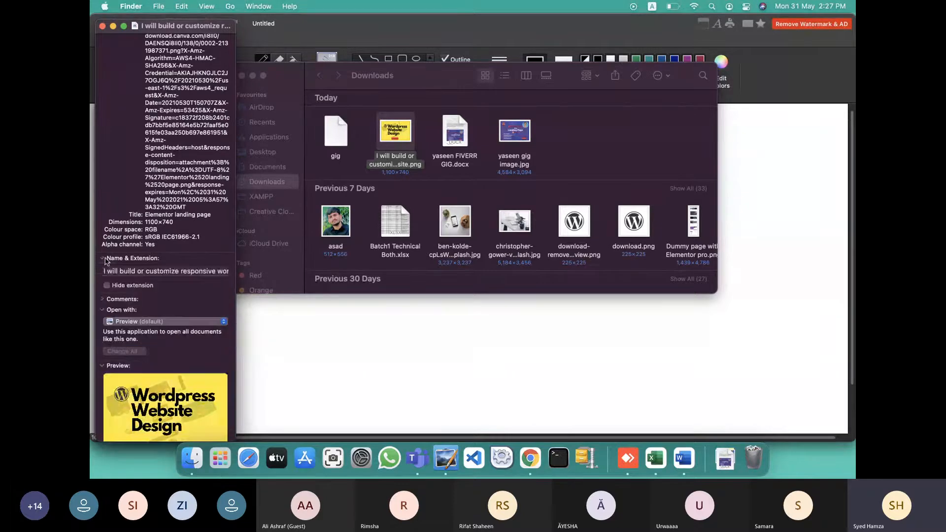
left_click(122, 272)
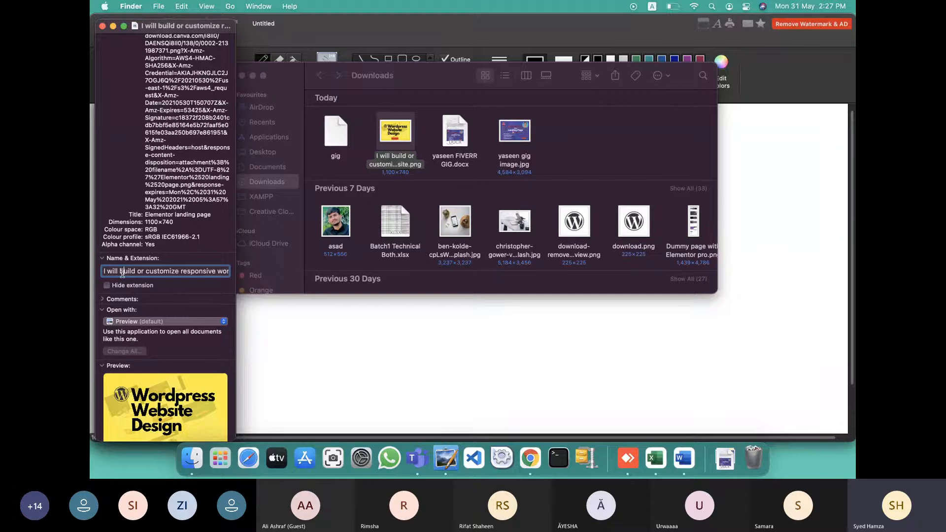
key("super+a")
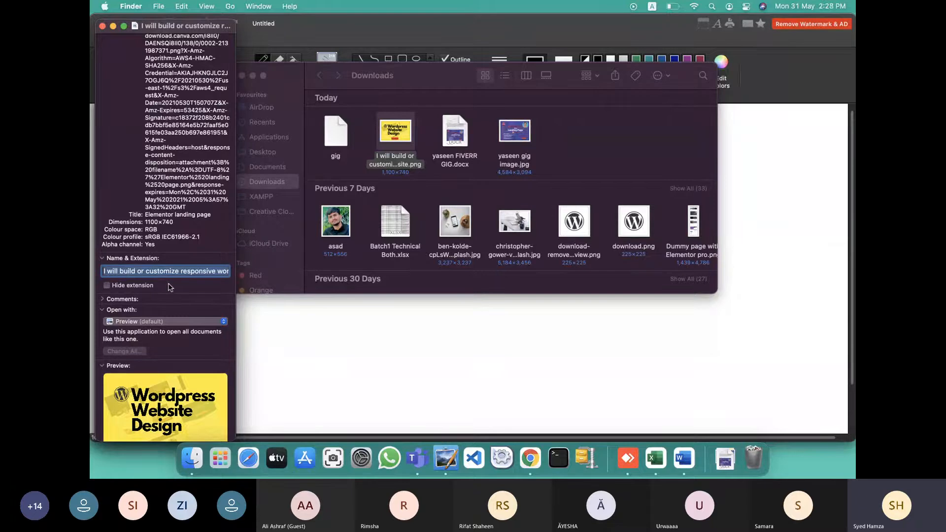
left_click(103, 300)
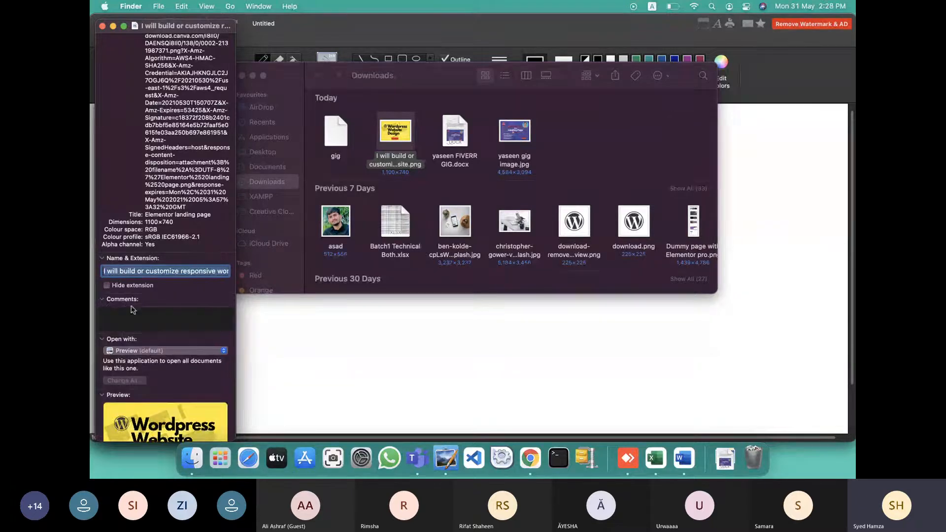
left_click(153, 312)
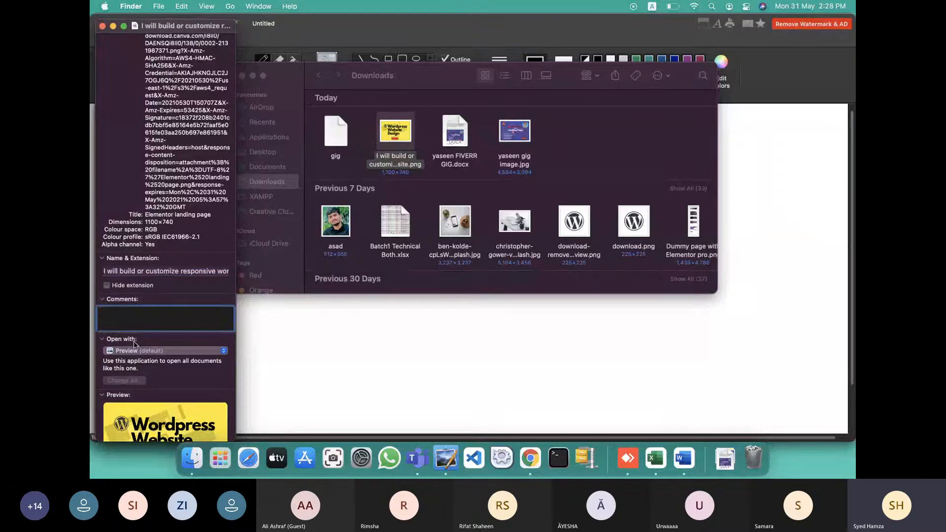
scroll(148, 296, "down", 3)
left_click(102, 26)
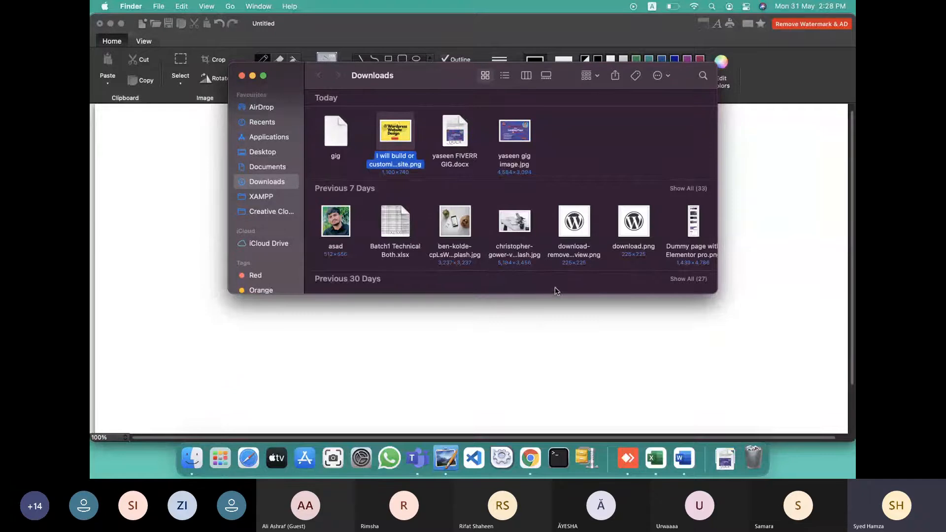
Go back to the Teams meeting and stop sharing the screen
left_click(751, 378)
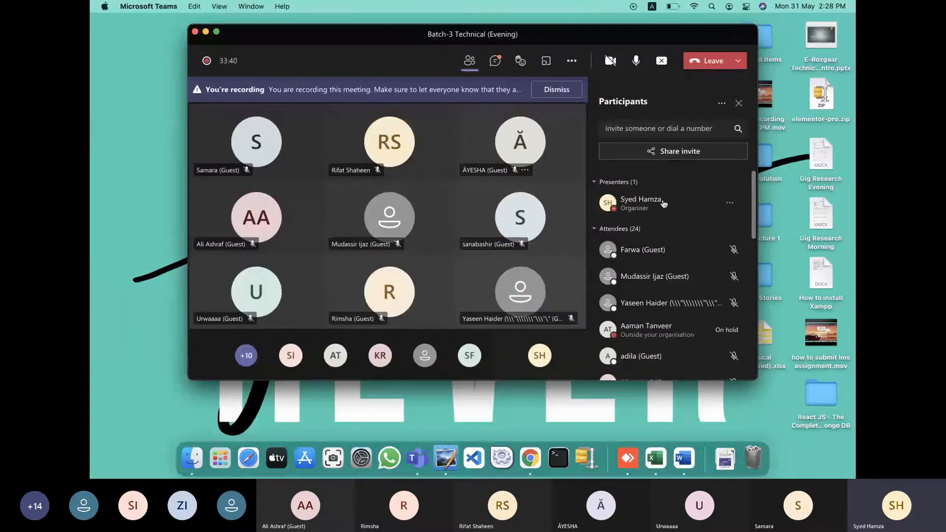
left_click(661, 61)
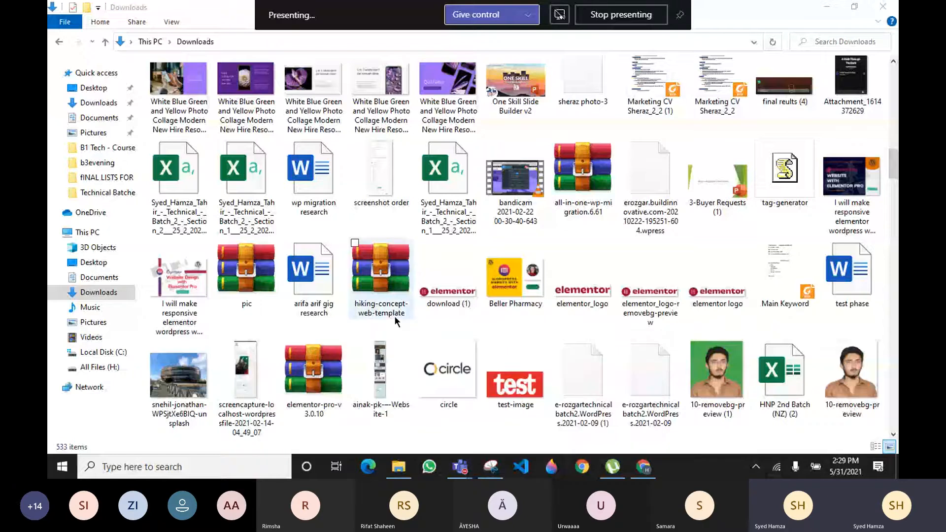
Select the second purple 'White Blue Green and Yellow Photo Collage' presentation image
left_click(266, 104)
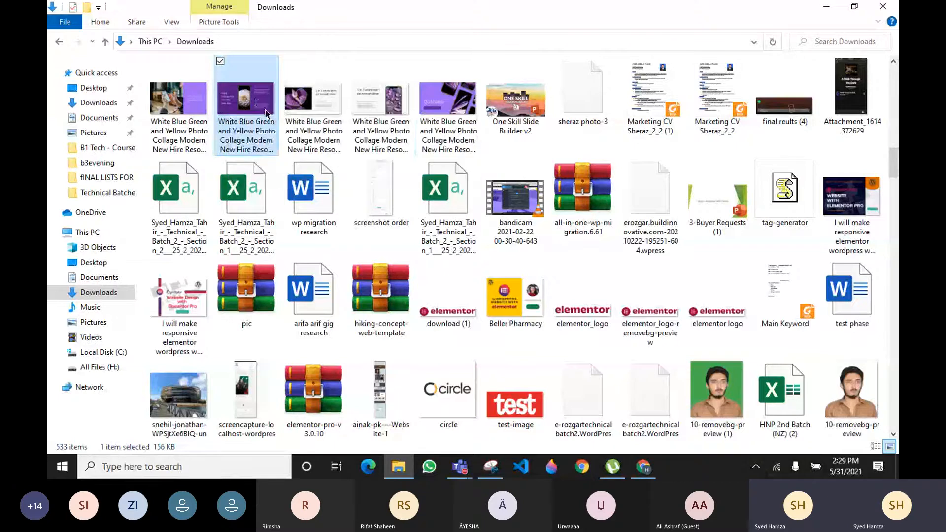
right_click(262, 136)
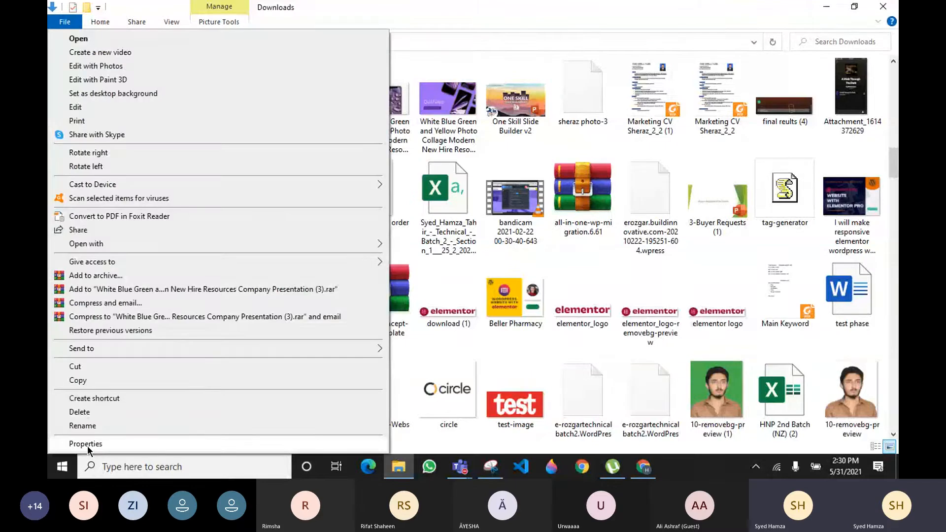
left_click(87, 443)
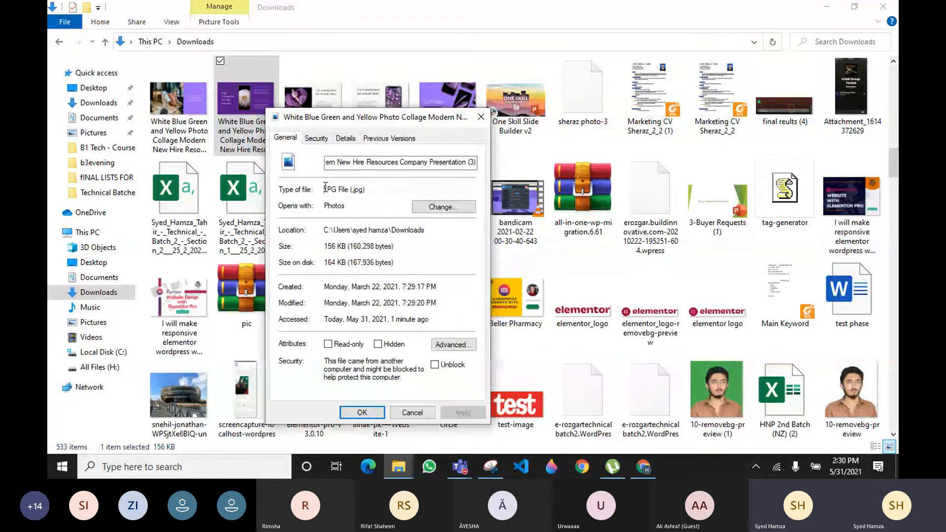
left_click_drag(324, 189, 347, 191)
Close the properties window and rename the Presentation (3) JPG to 'I will create responsive wordpress landing page'
left_click(480, 117)
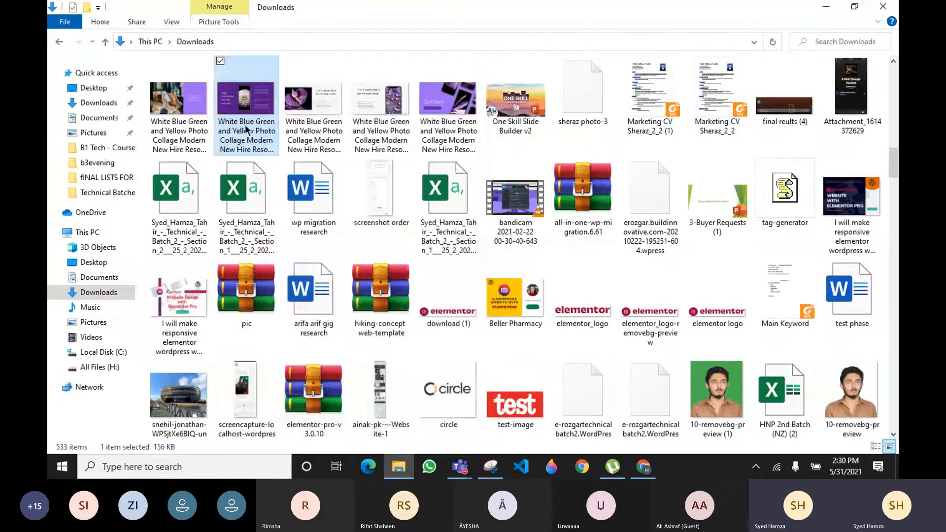
left_click(246, 129)
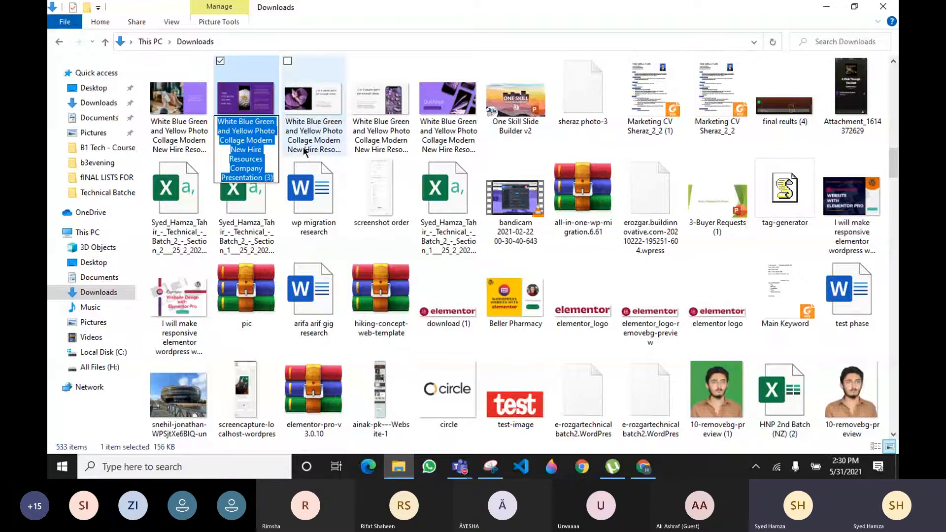
type("123")
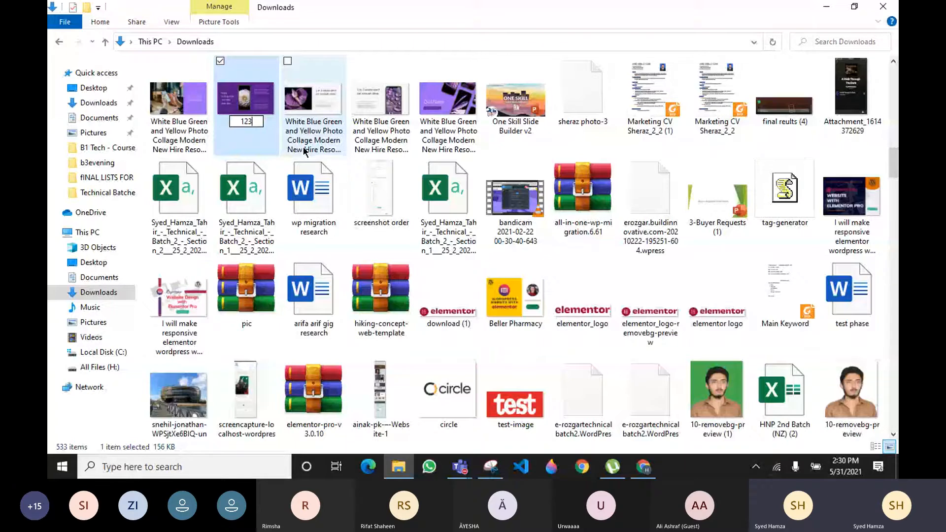
key("BackSpace")
key("BackSpace")
key("BackSpace")
type("I will create")
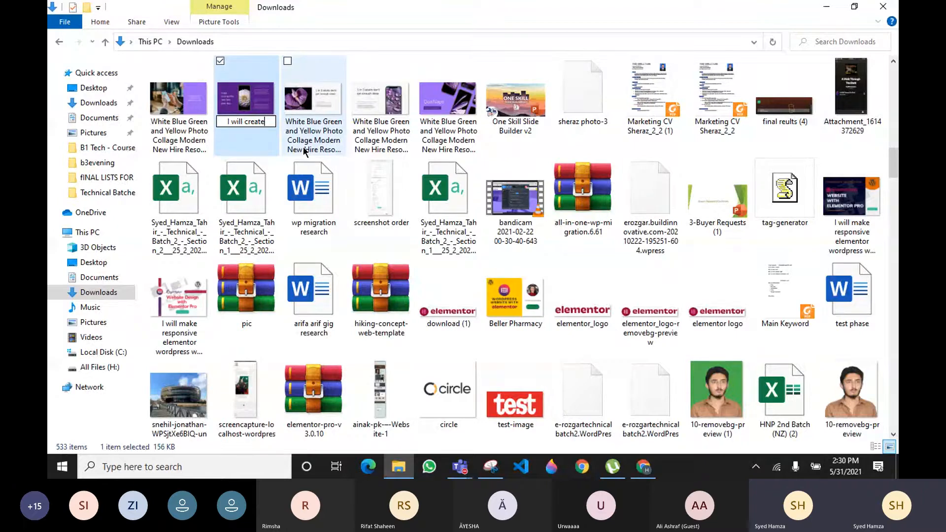
type("respon")
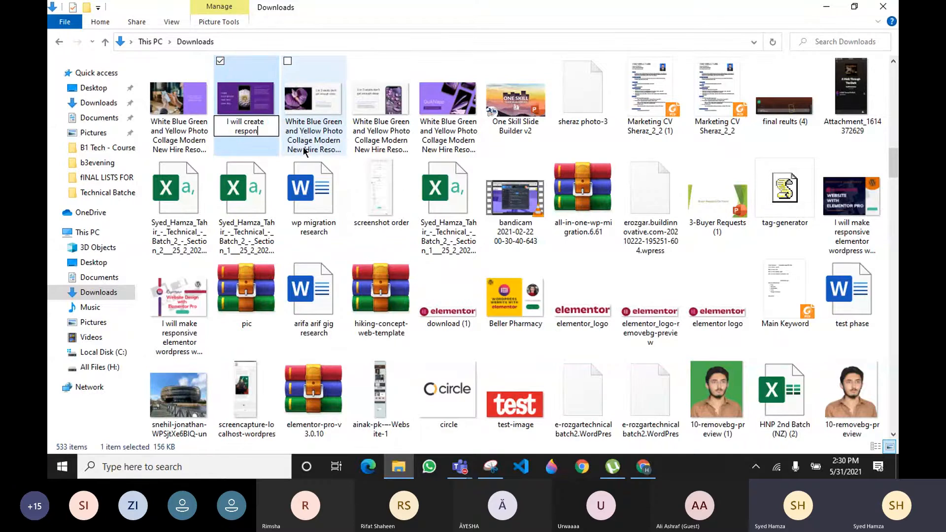
type("sive wordpress ")
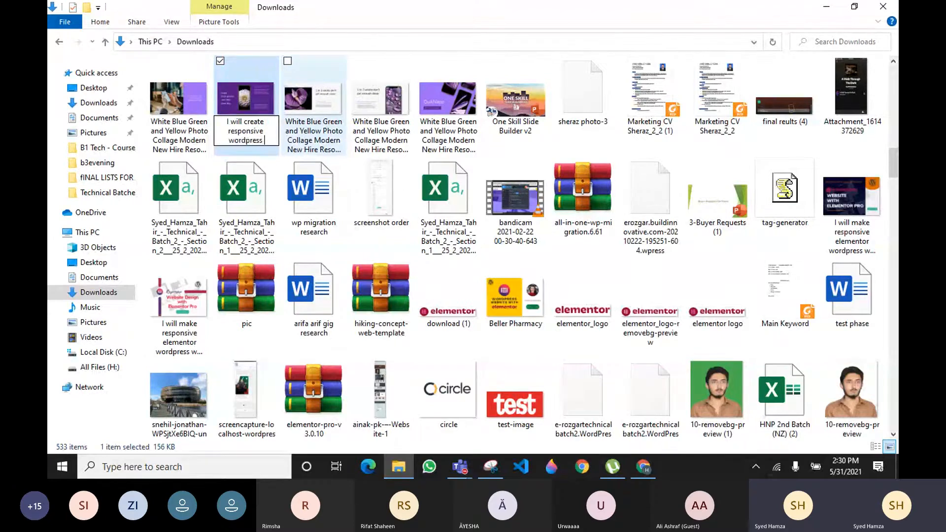
type("landing page or")
key("BackSpace")
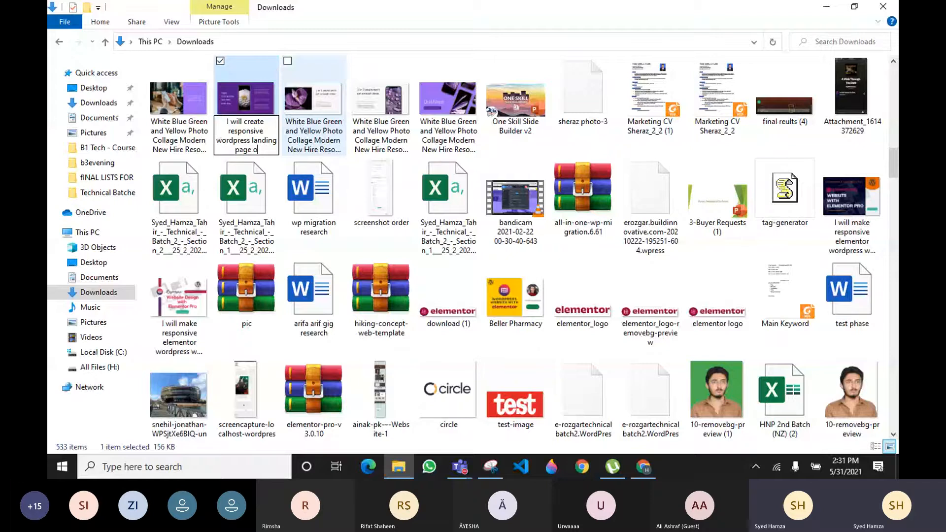
key("BackSpace")
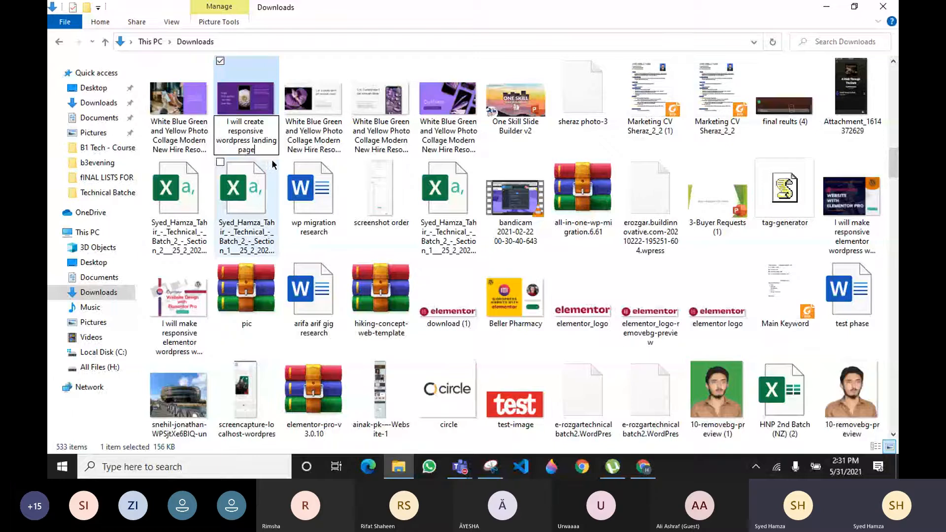
key("Return")
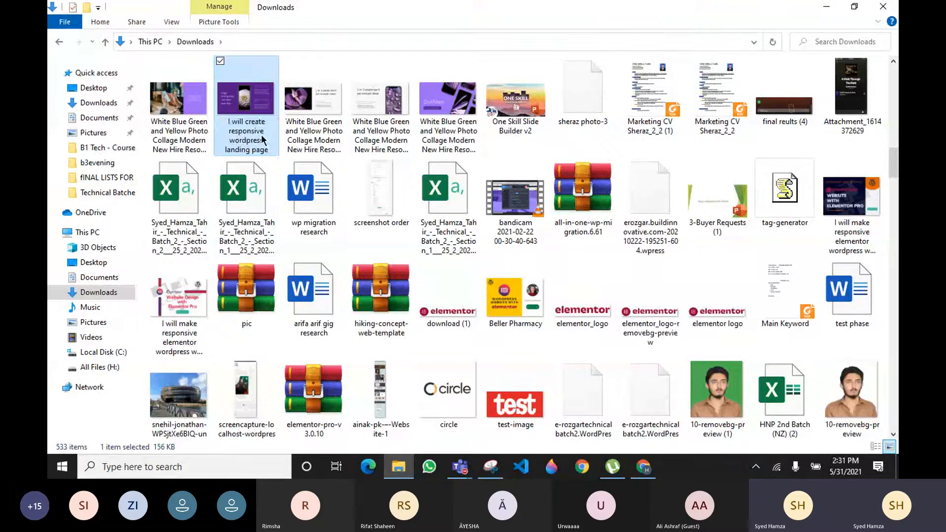
In the image's Properties Details, set the Title to 'I will create responsive wordpress landing page'
right_click(231, 136)
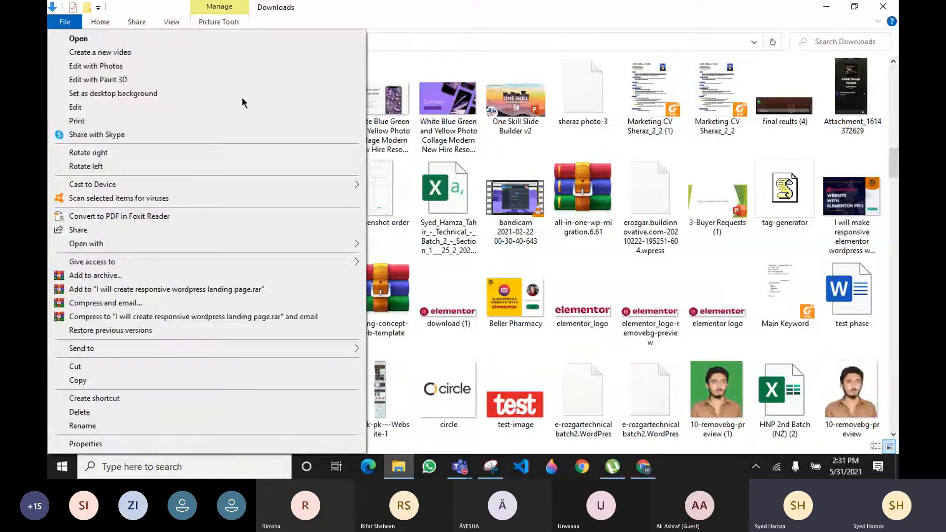
left_click(85, 444)
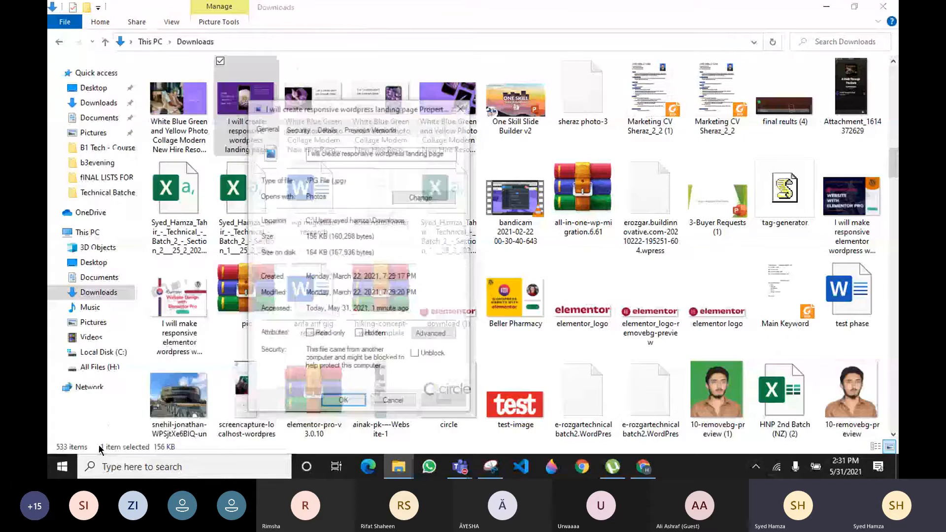
left_click(326, 127)
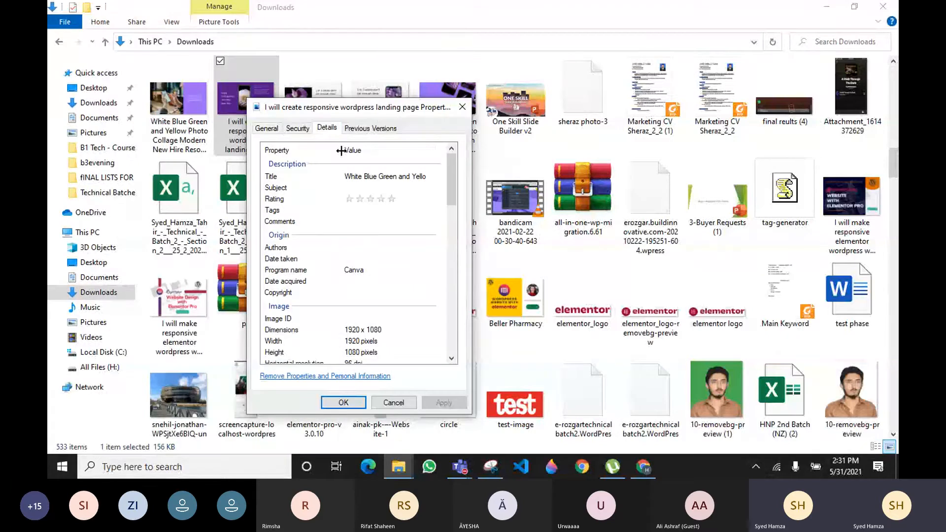
double_click(385, 175)
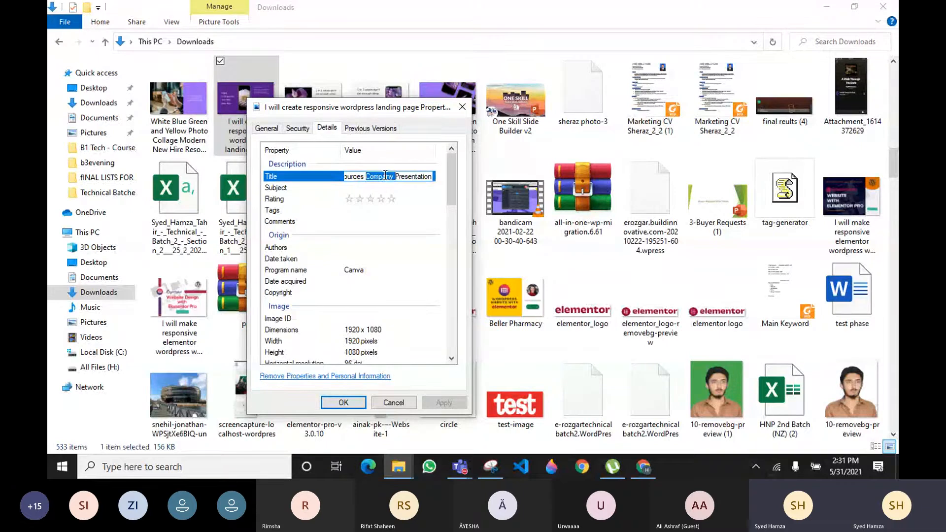
key("ctrl+a")
type("I")
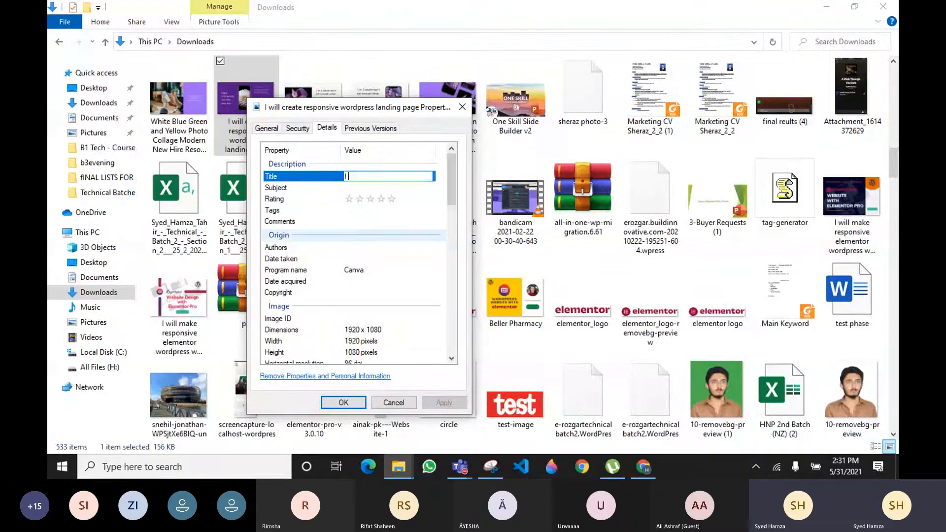
type(" will creare")
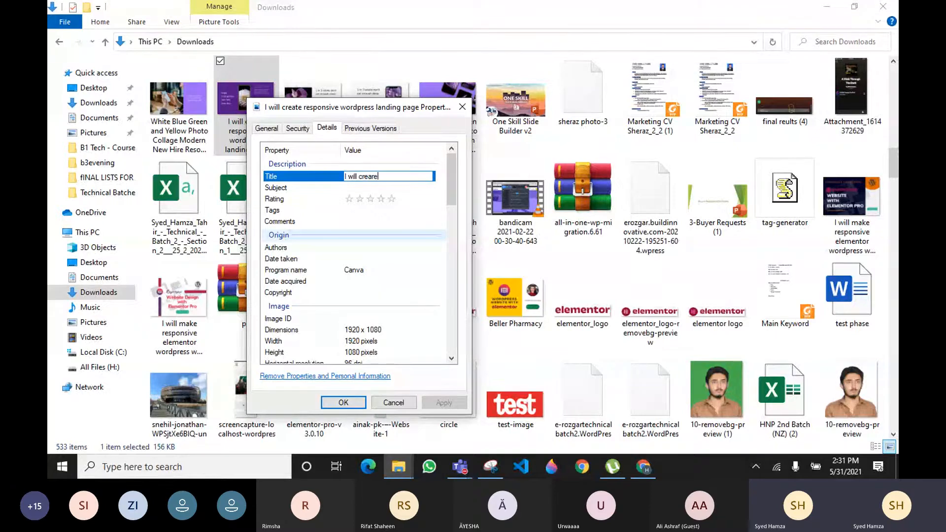
key("BackSpace")
key("BackSpace")
type("te res")
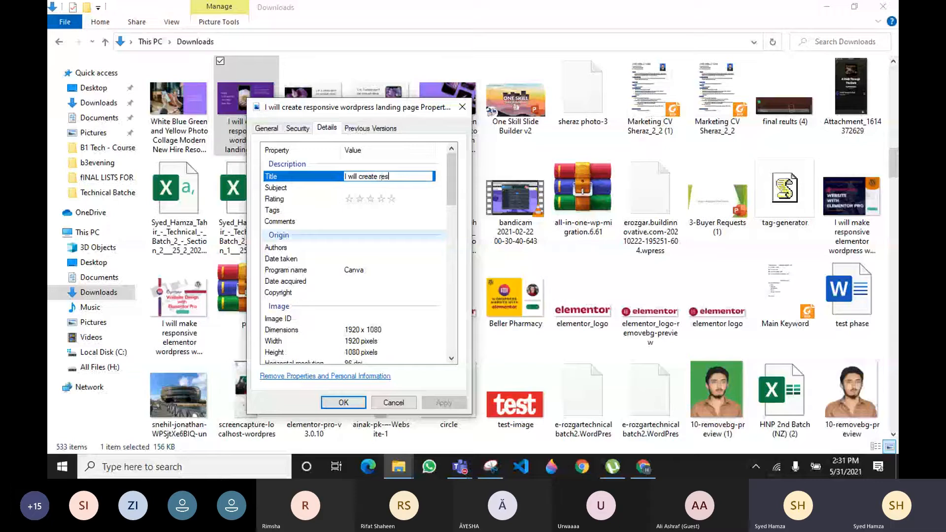
type("ponsive wordpre")
type("ss landin")
type("n")
type("g")
type(" page")
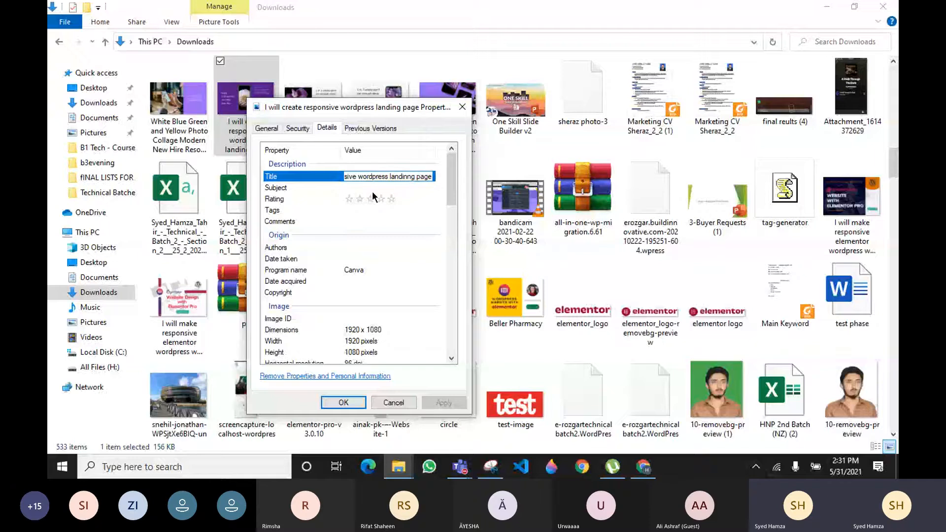
left_click(373, 186)
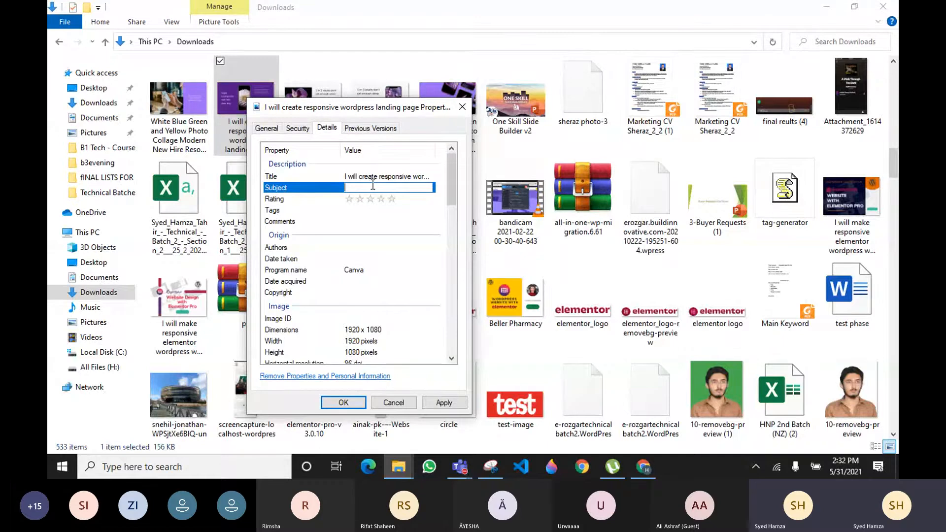
Enter the Subject 'wordpress landing page with elementor pro' and give the image a five-star rating
type("wordpress landing page with")
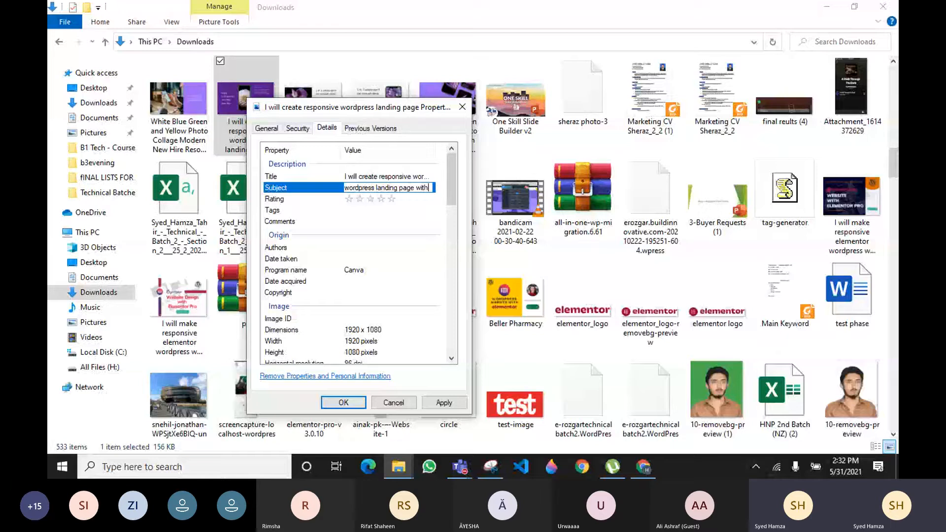
type(" elementor pro")
left_click(391, 199)
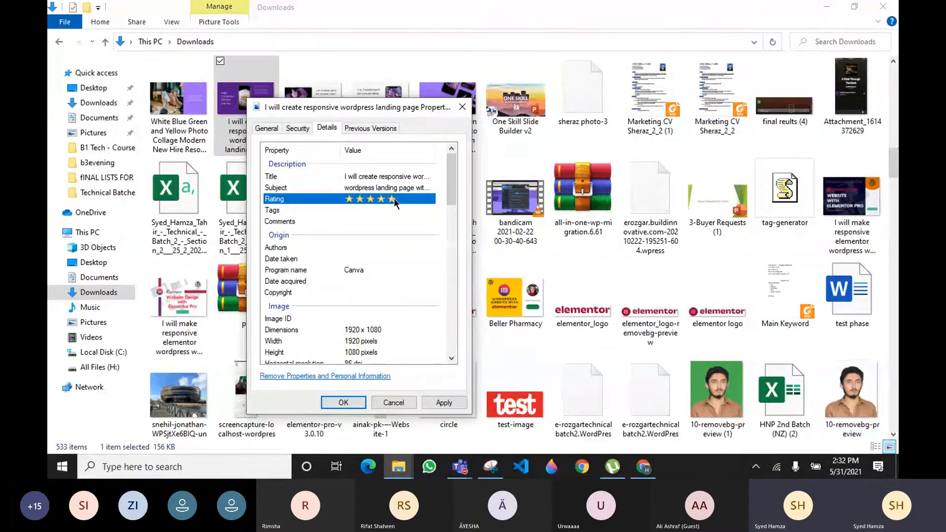
left_click(367, 210)
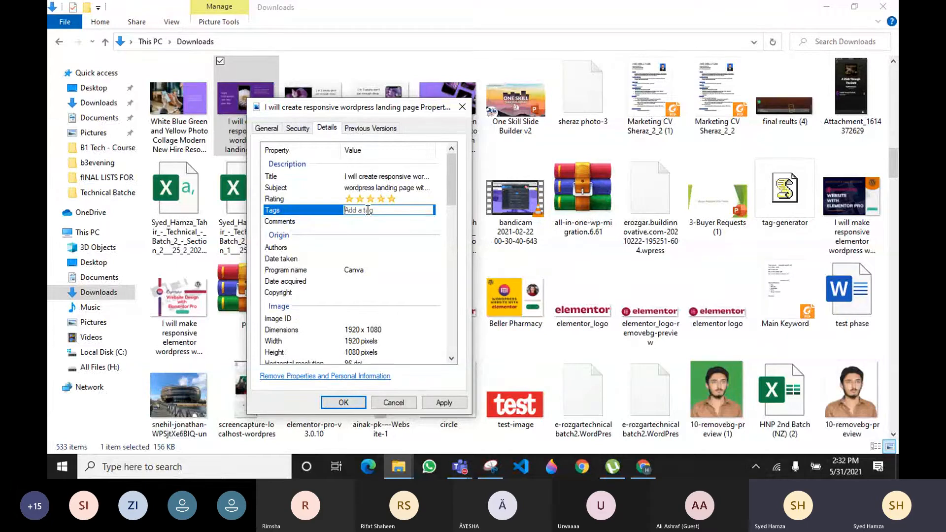
Add the tags Elementor pro, elementor landing page and the other elementor tags, then select them all
type("elem")
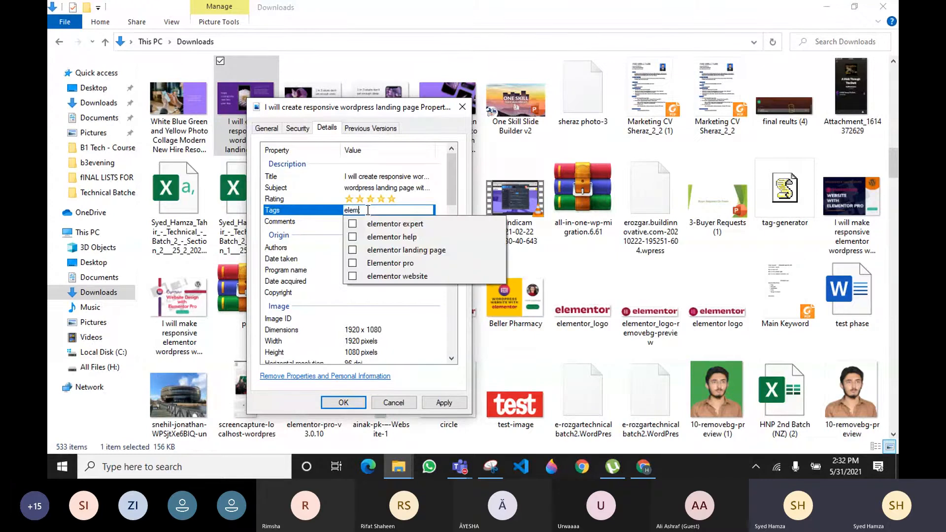
type("nto")
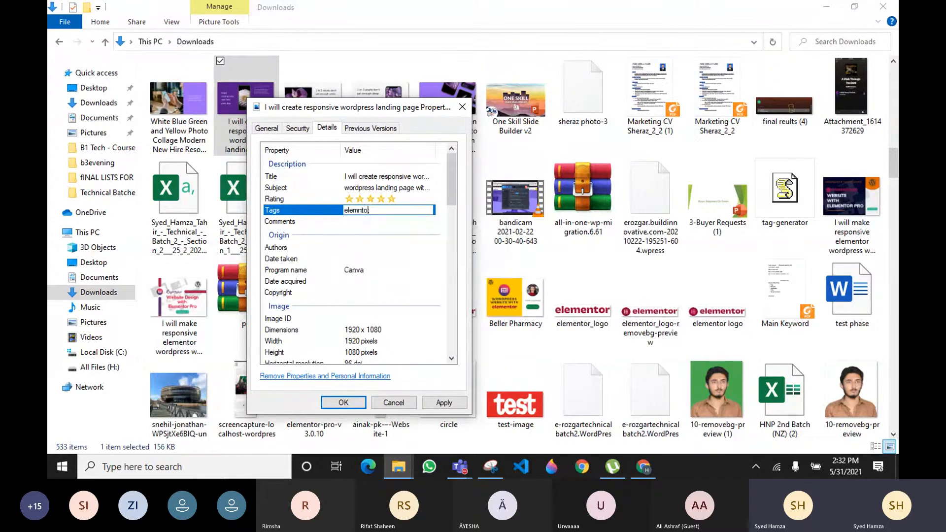
type("r ;")
key("BackSpace")
key("BackSpace")
key("BackSpace")
key("BackSpace")
key("BackSpace")
key("BackSpace")
type("ent")
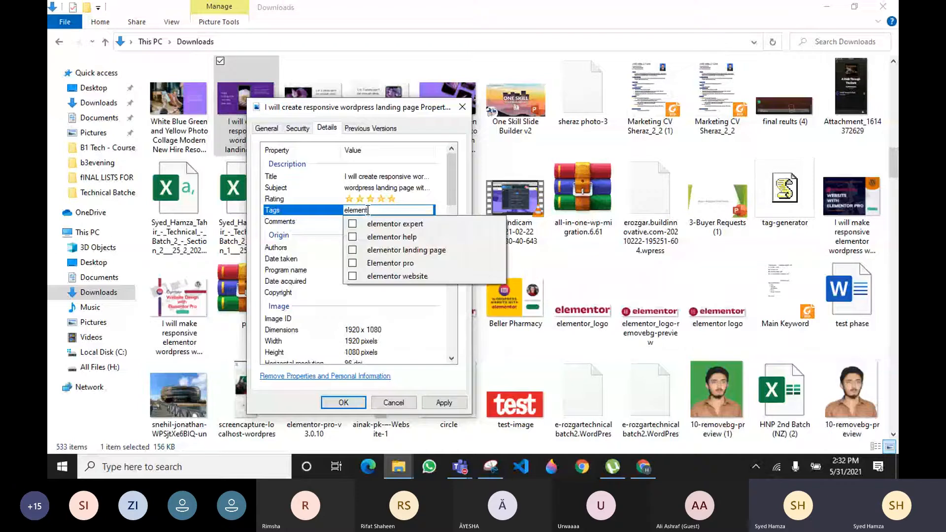
type("or pr")
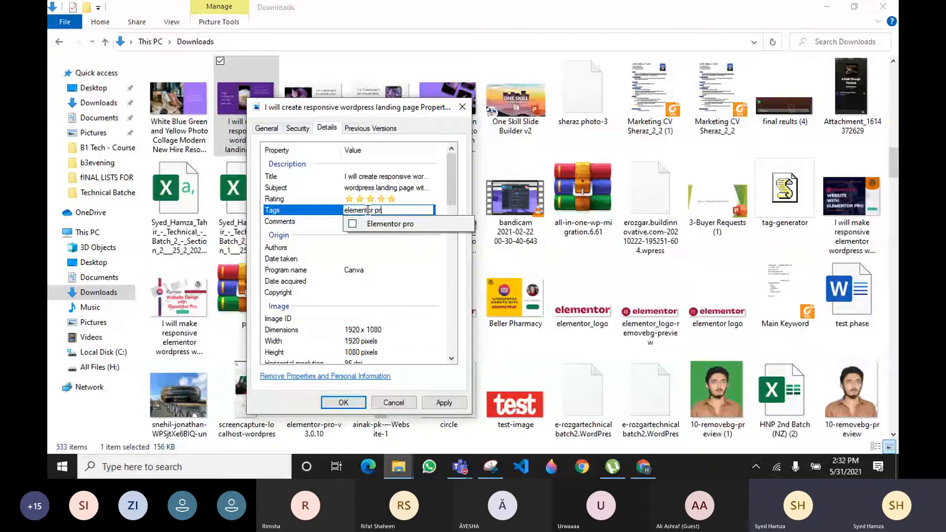
type("o;")
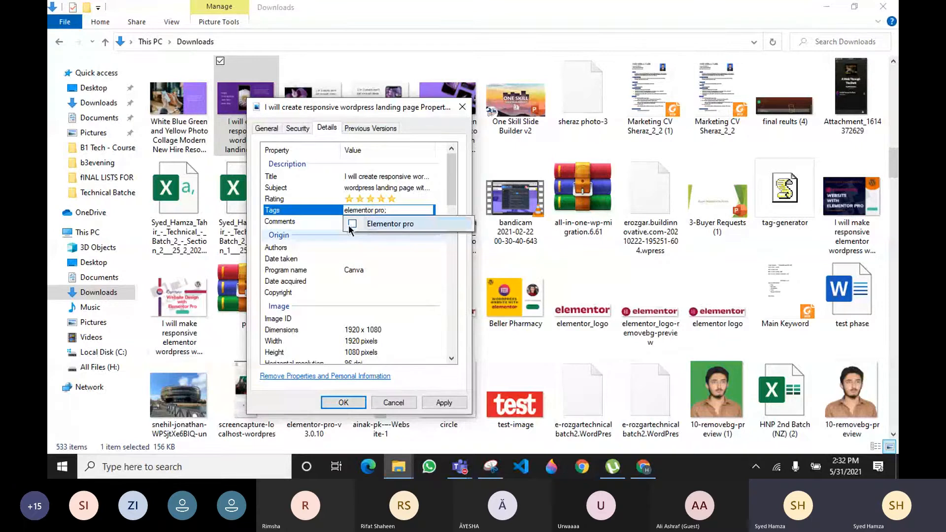
left_click(351, 227)
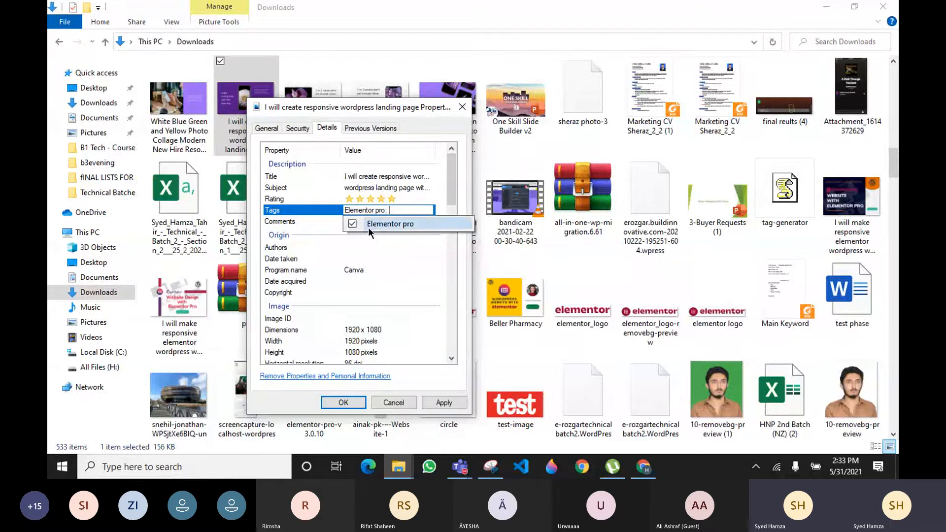
left_click(396, 226)
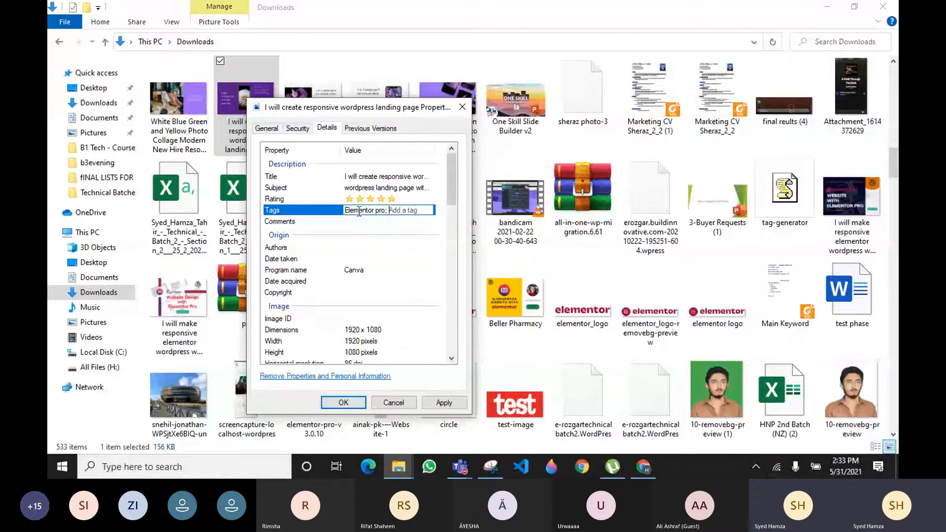
type("elemento")
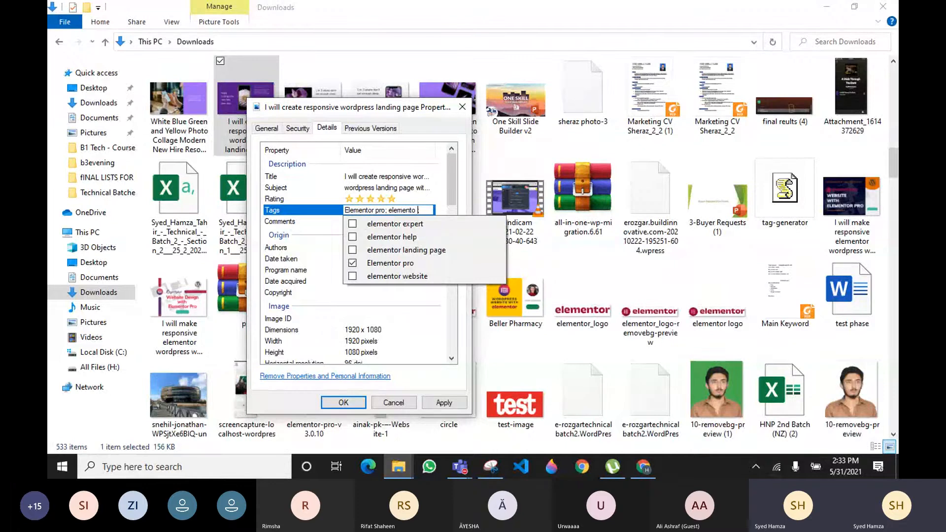
type("r land")
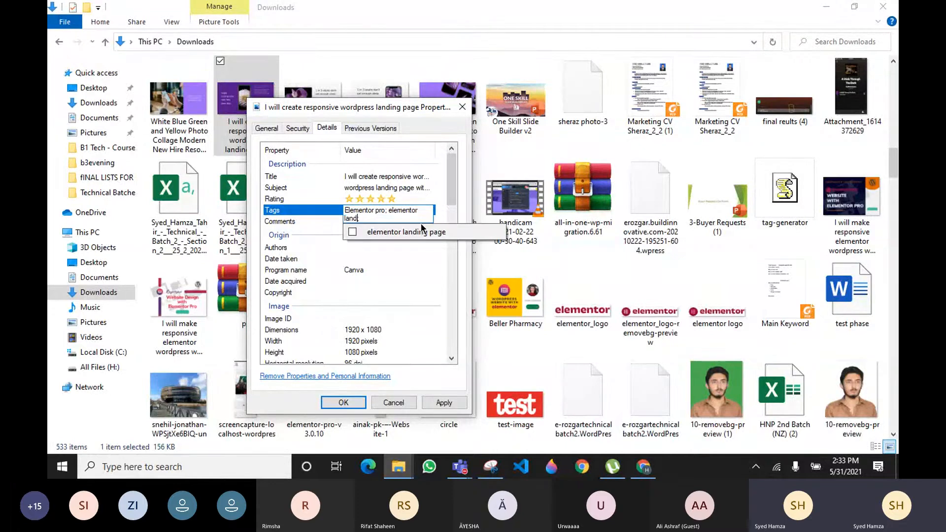
type("i")
left_click(422, 231)
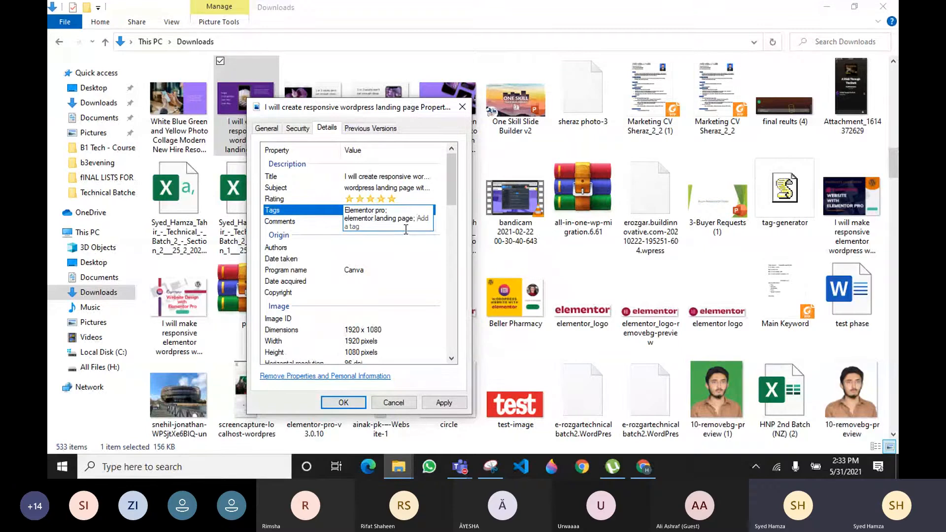
type("eke")
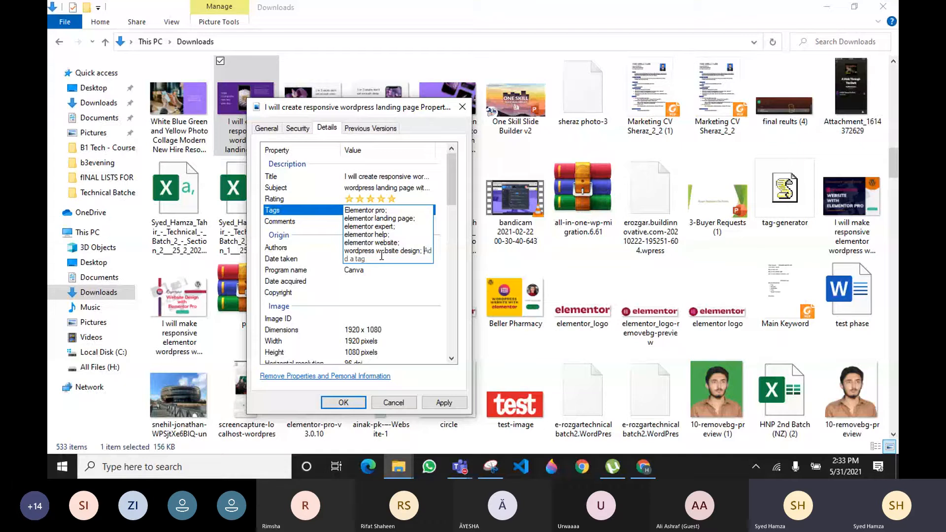
key("ctrl+a")
key("ctrl+c")
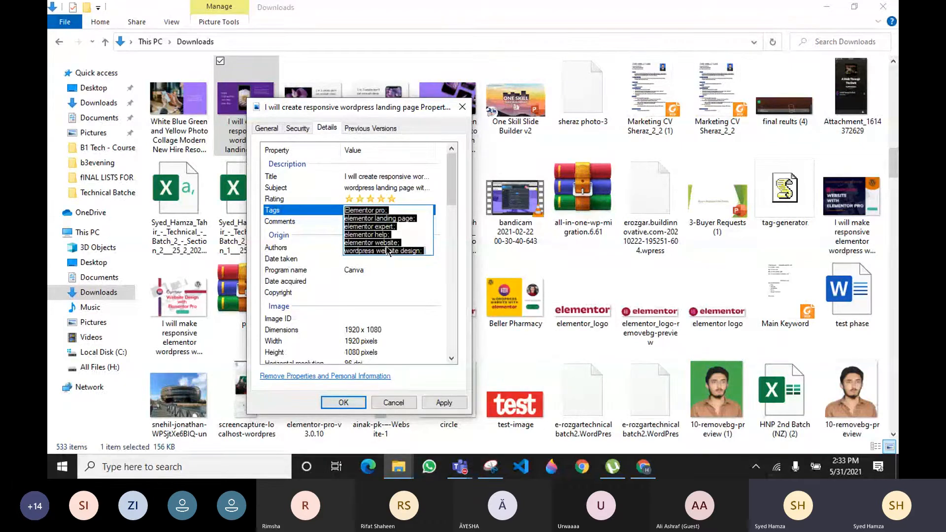
Paste the tag list into Comments and apply the new properties to the file
left_click(386, 221)
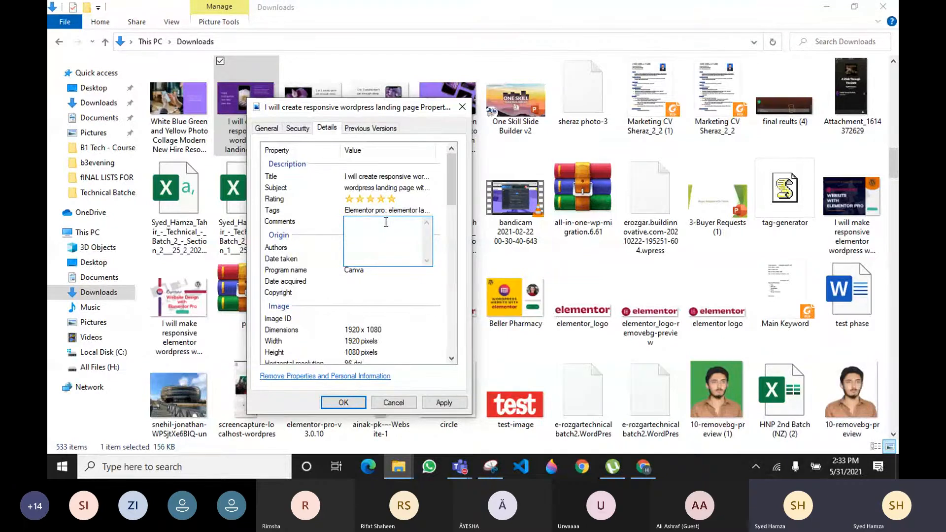
key("ctrl+v")
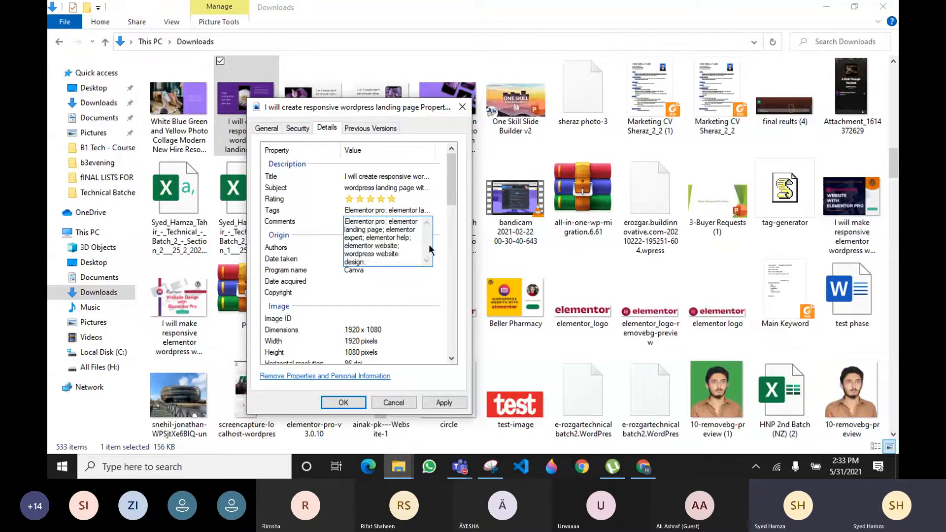
left_click(435, 249)
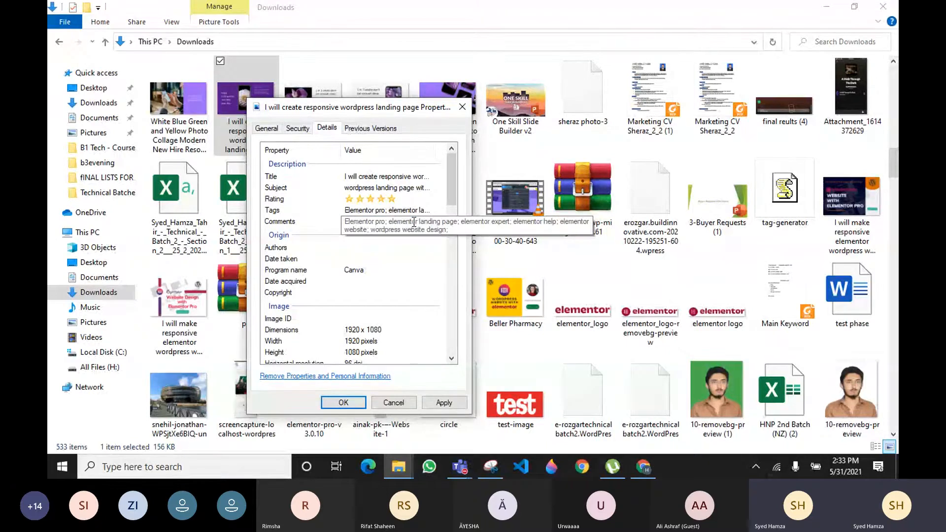
left_click(444, 403)
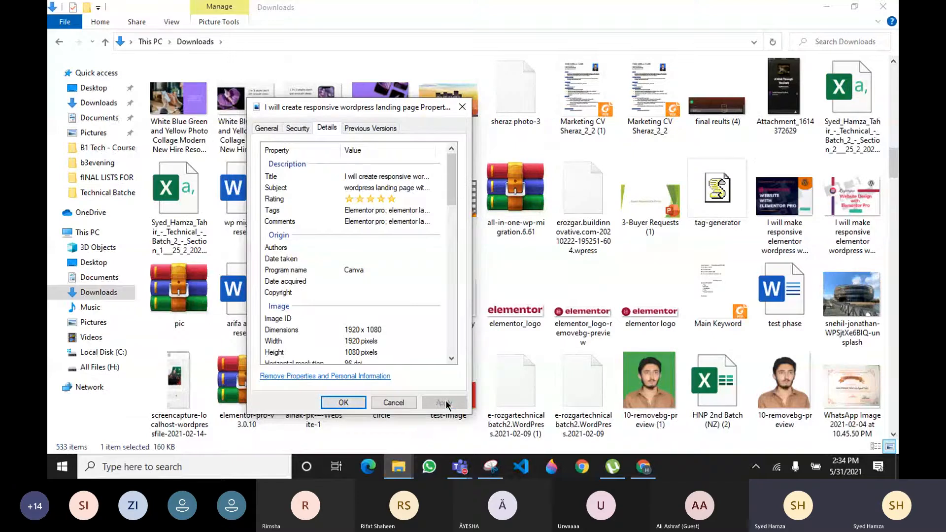
Recheck the Comments value and close the properties window
left_click(272, 128)
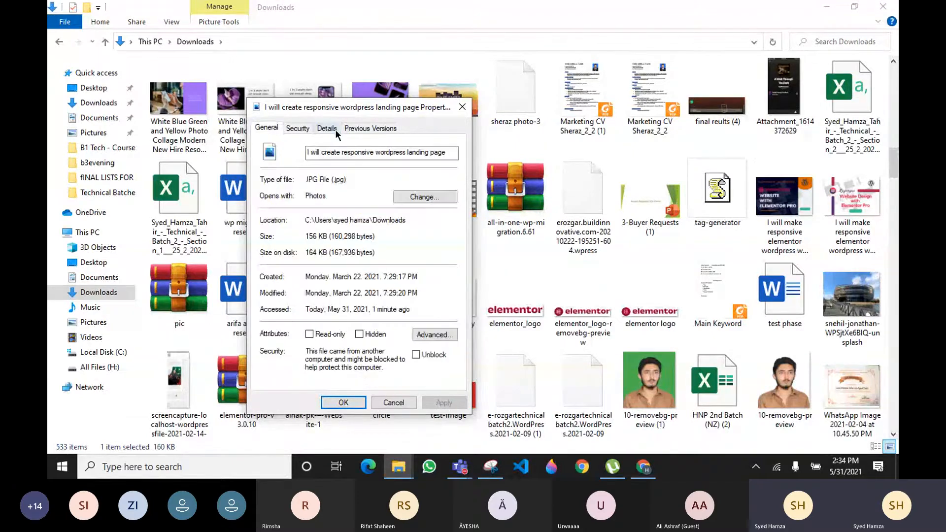
left_click(335, 129)
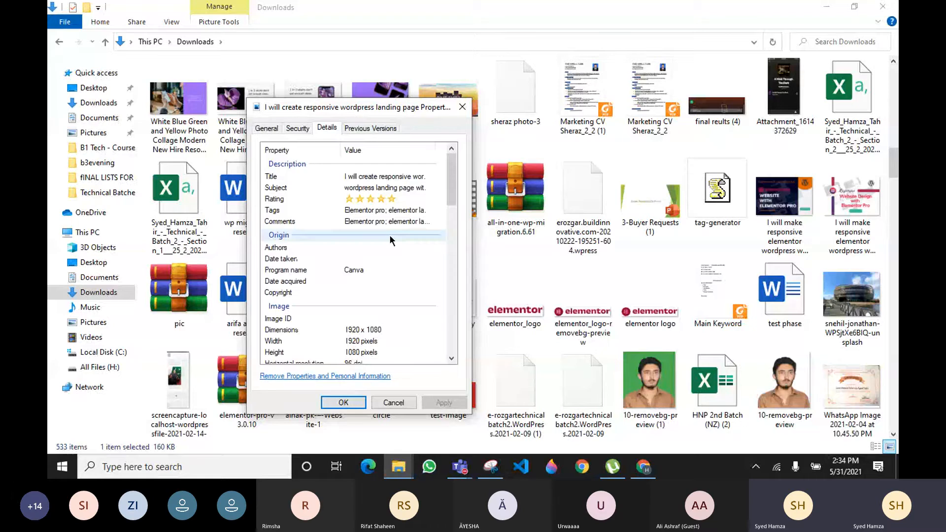
left_click(389, 222)
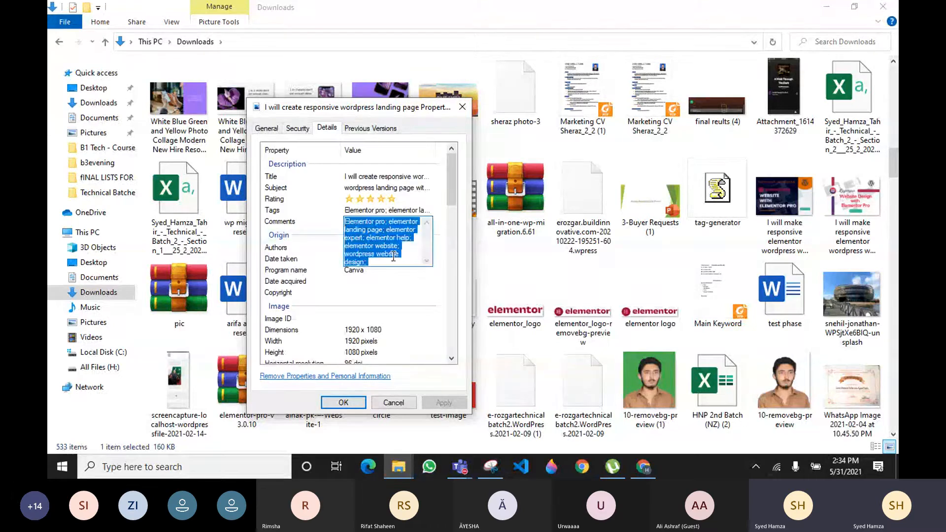
key("End")
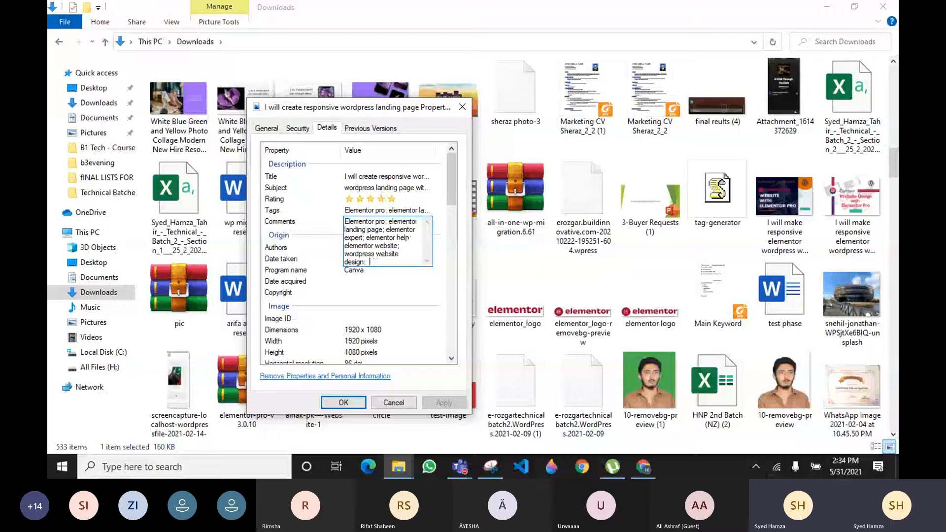
type("=")
key("BackSpace")
key("Return")
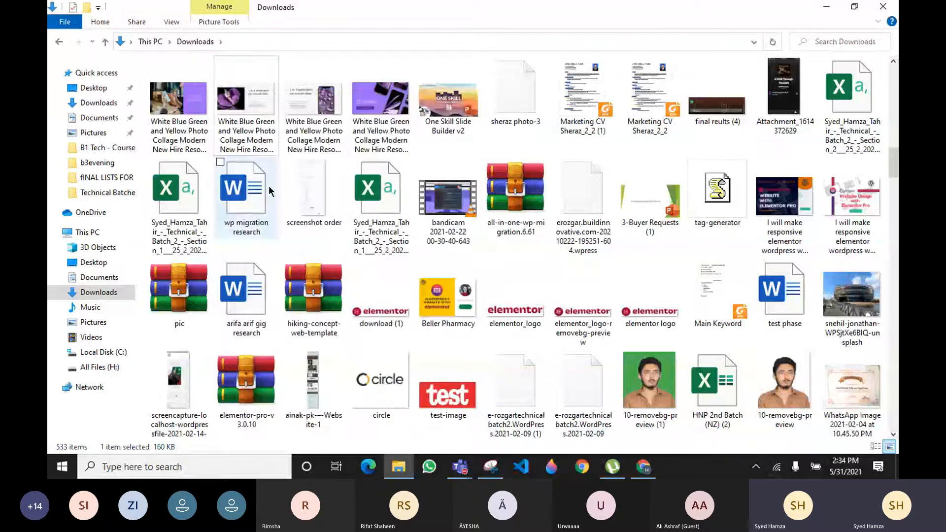
left_click(318, 128)
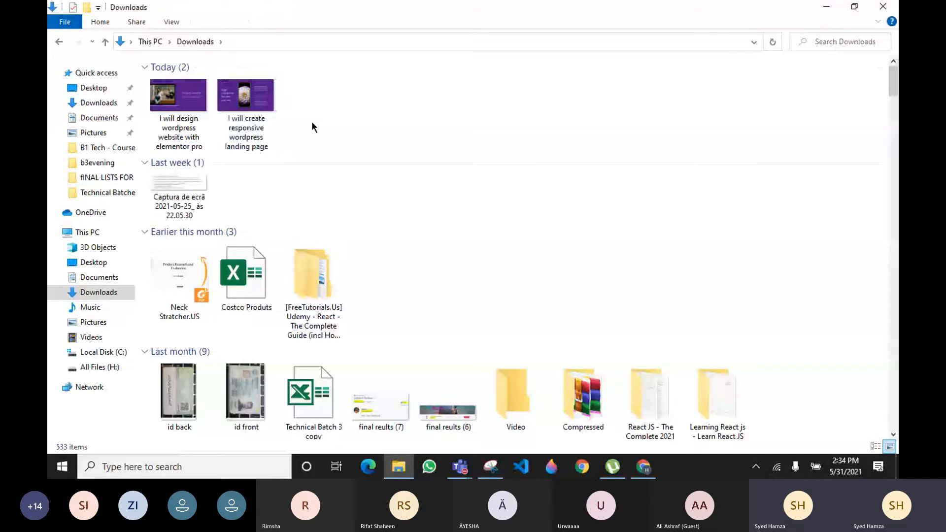
left_click(188, 111)
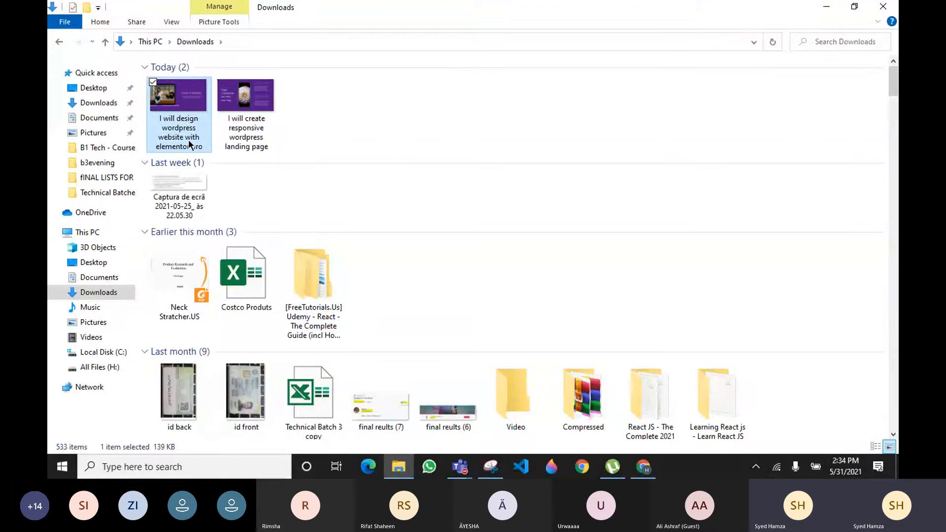
key("alt+Left")
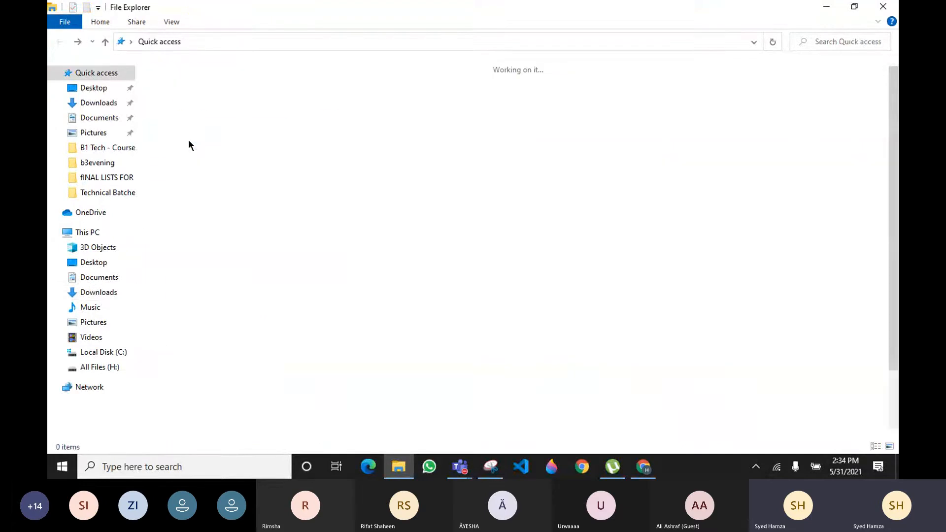
left_click(101, 294)
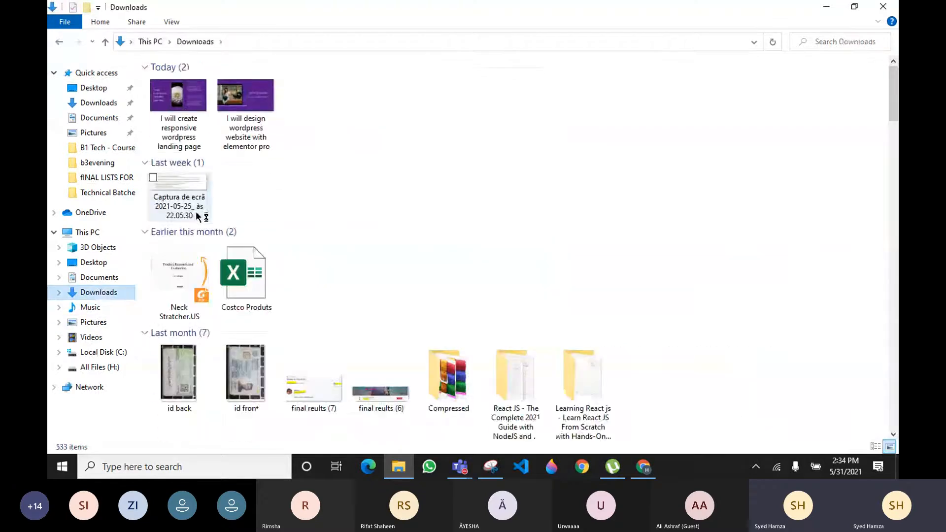
left_click(186, 113)
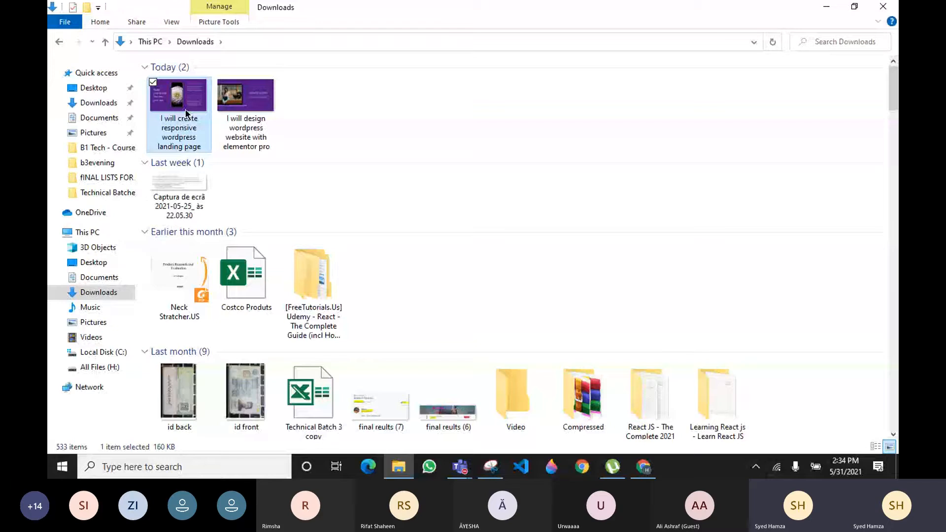
left_click(251, 131)
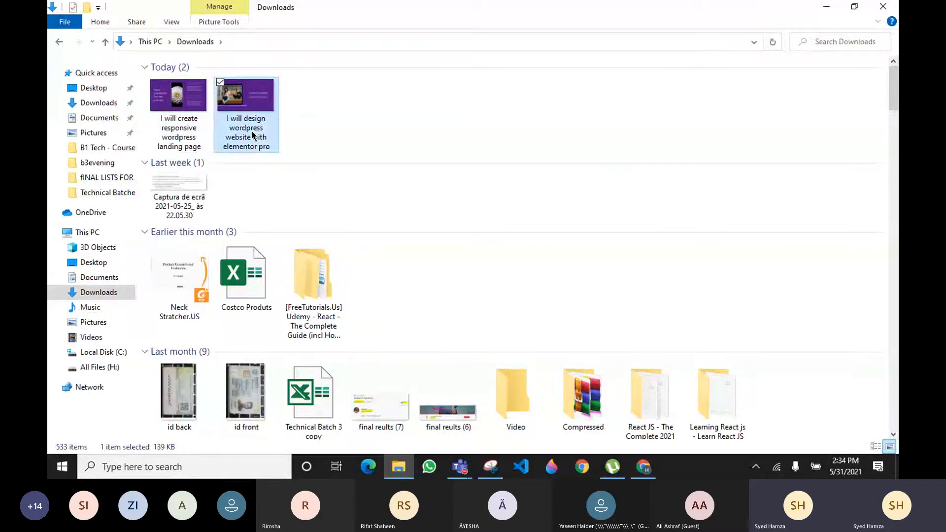
key("Delete")
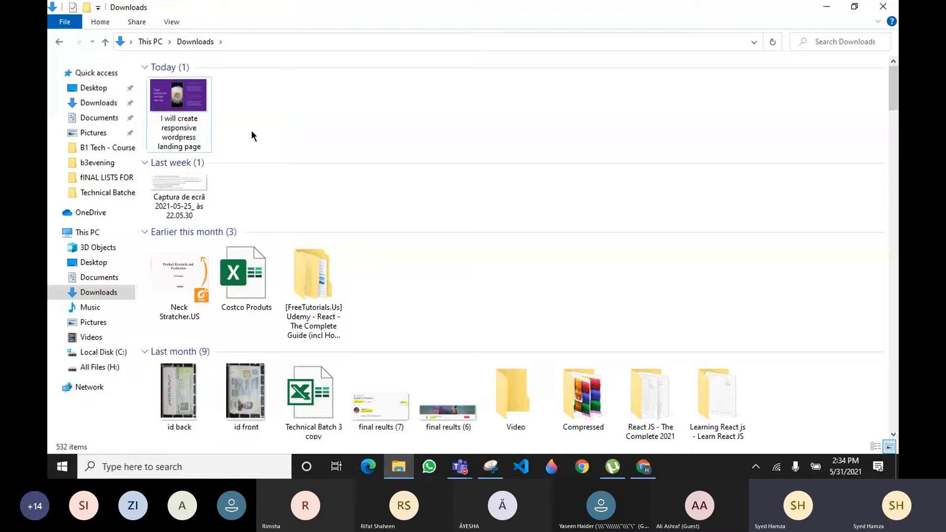
In the image's Properties Details, set the Title to 'I will create responsive wordpress landing page with elementor'
right_click(180, 132)
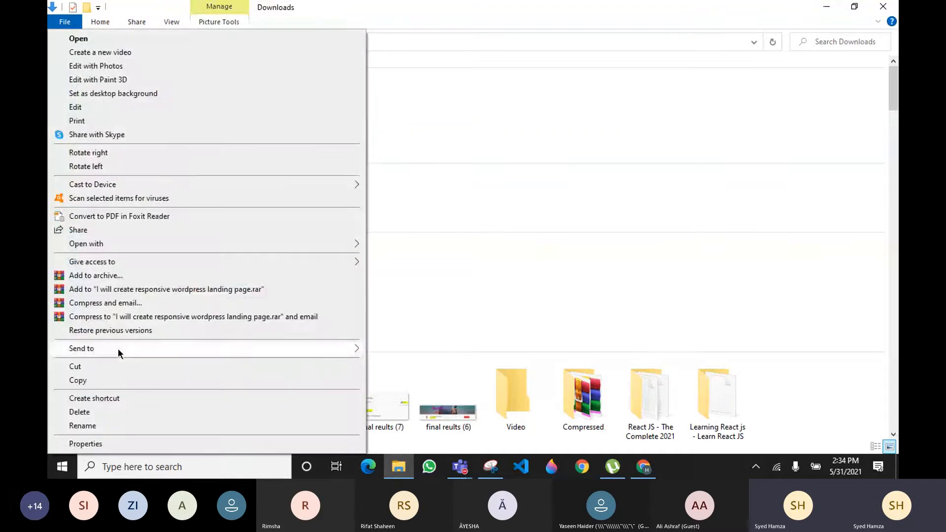
left_click(105, 445)
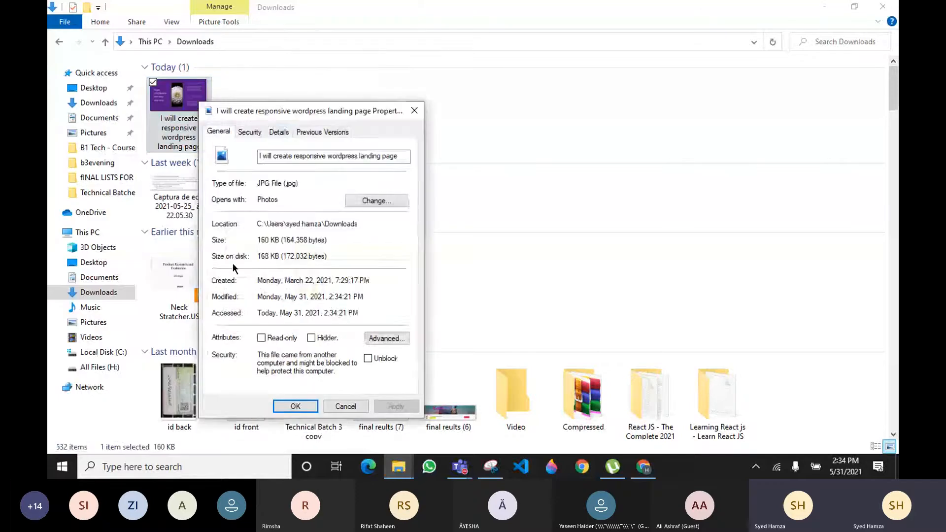
left_click(278, 131)
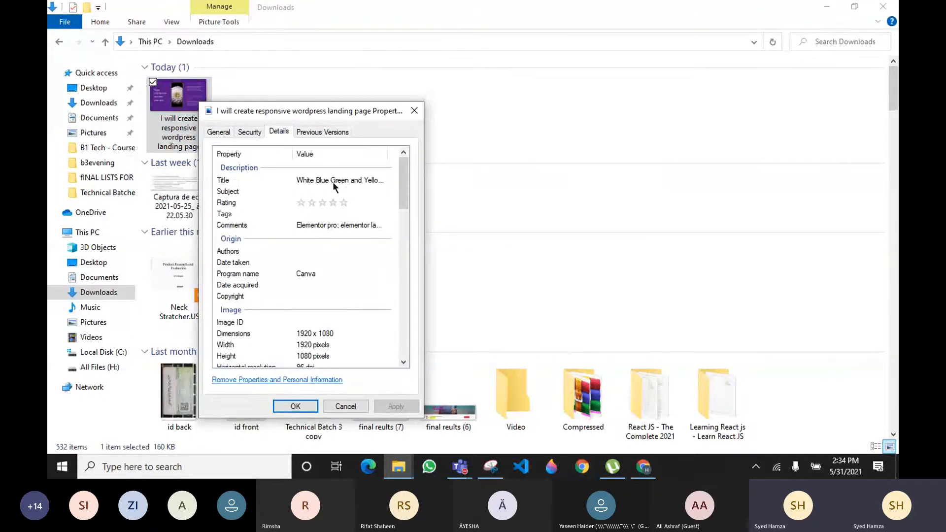
left_click(332, 182)
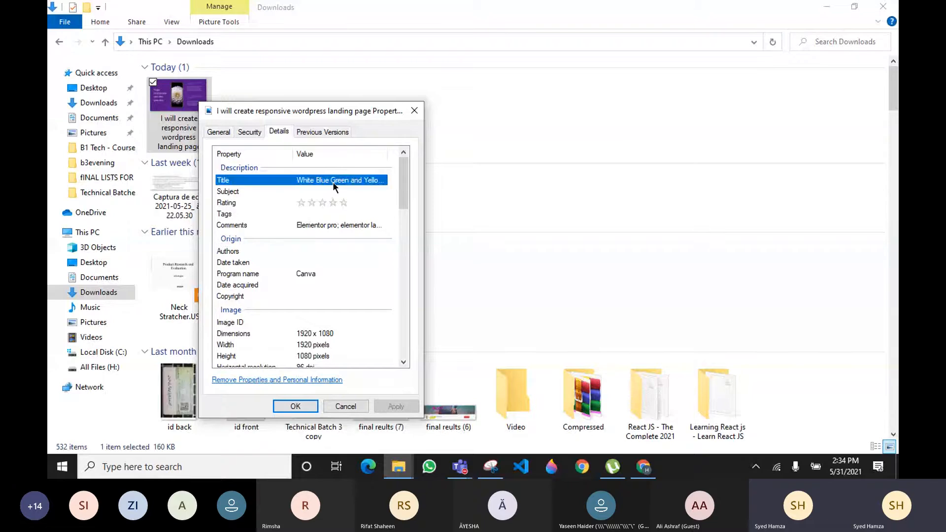
left_click(364, 179)
key("ctrl+a")
type("I will ")
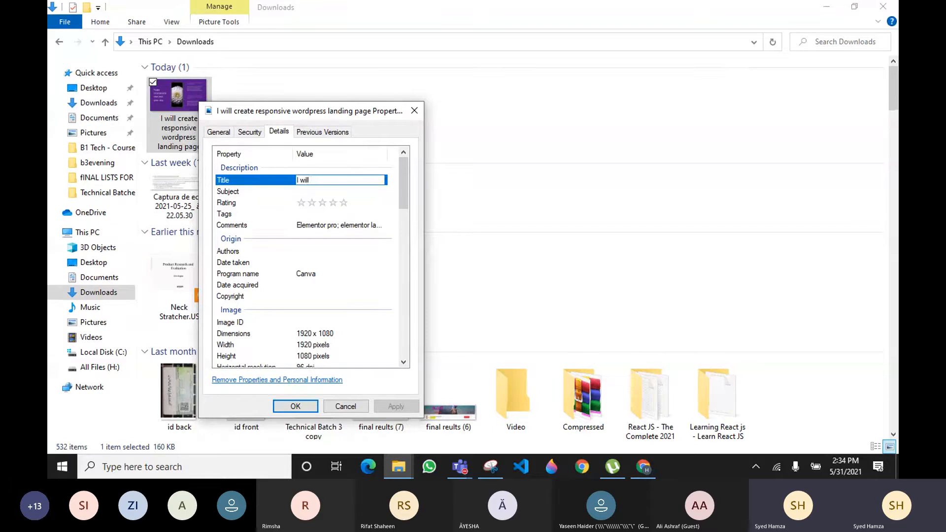
type("cretae")
key("BackSpace")
key("BackSpace")
key("BackSpace")
type("a")
type("te ress")
key("BackSpace")
type("po")
type("nsive ")
type("wor")
type("dpres")
type("s landi")
type("ng")
type(" page wit")
type("h ")
type("element")
type("o")
left_click_drag(384, 180, 304, 180)
key("ctrl+c")
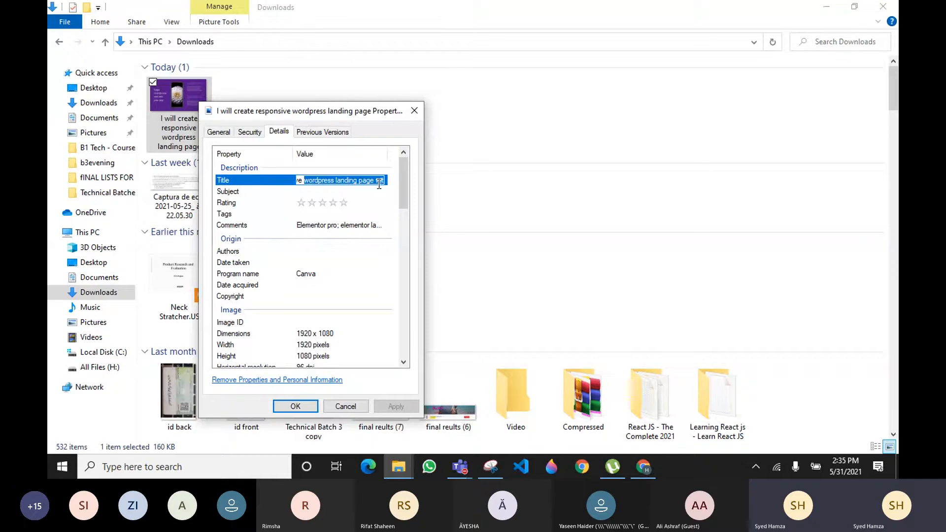
Paste the copied phrase into Subject, rate it five stars, paste the keywords as Tags, and apply
left_click(330, 191)
key("ctrl+v")
left_click(344, 203)
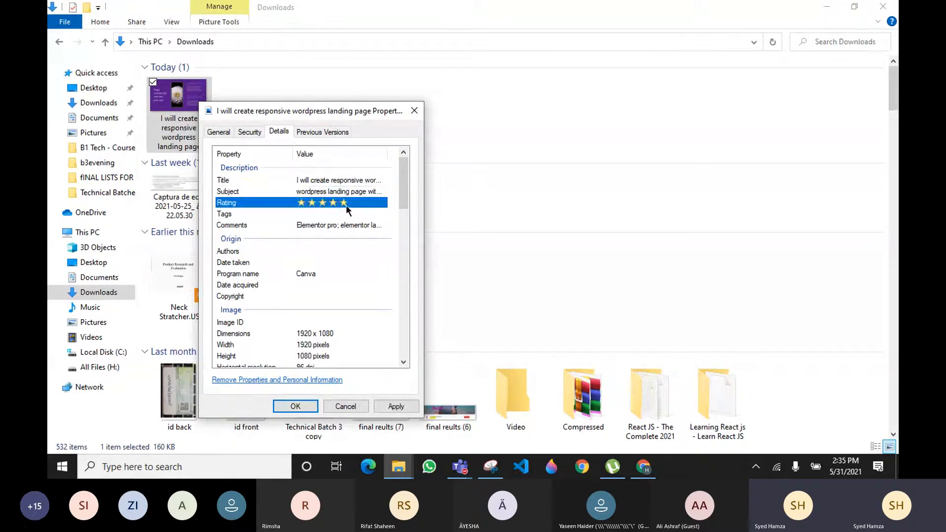
left_click(344, 222)
key("ctrl+c")
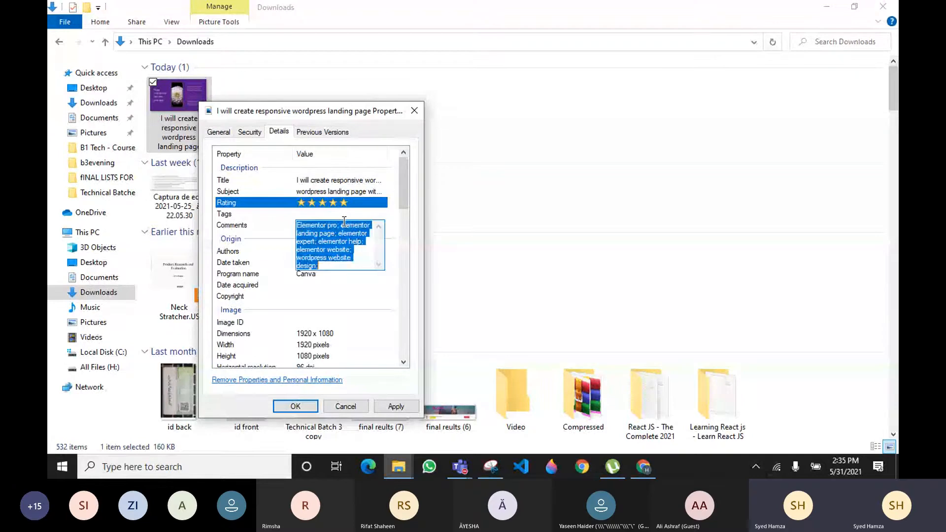
left_click(339, 212)
key("ctrl+v")
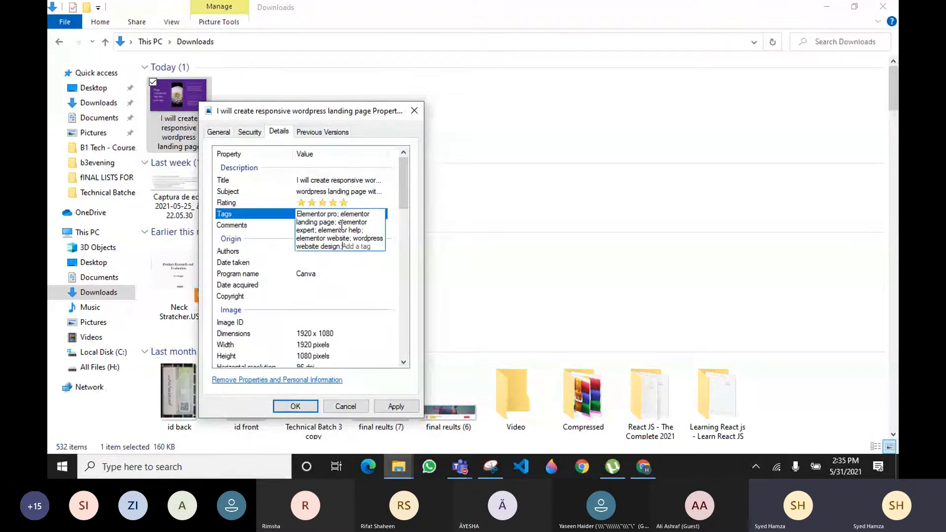
left_click(407, 411)
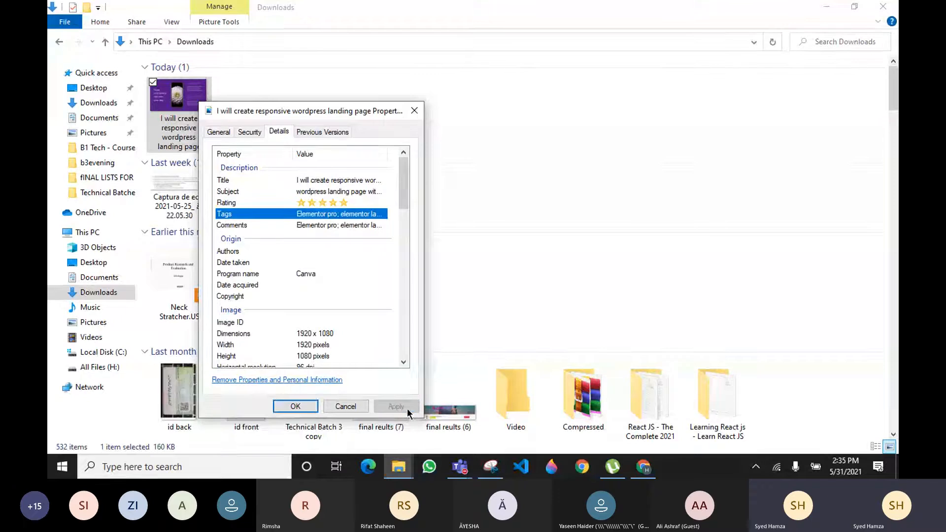
Save the landing-page image's details, reopen its Properties to verify the metadata, then close it
left_click(302, 407)
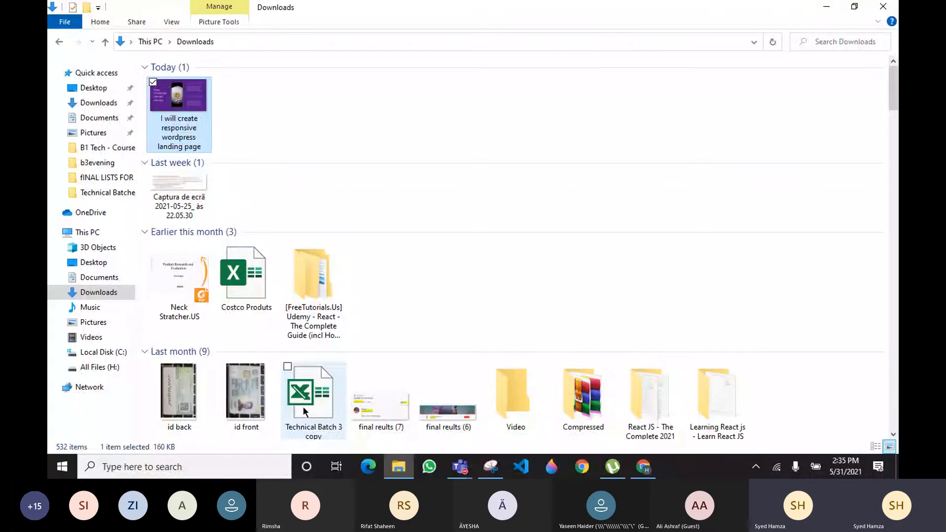
right_click(191, 102)
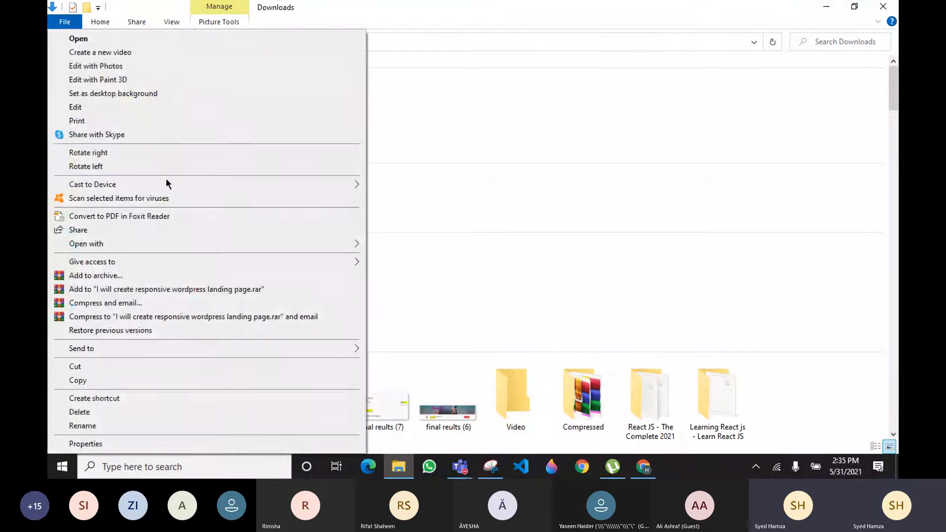
left_click(79, 442)
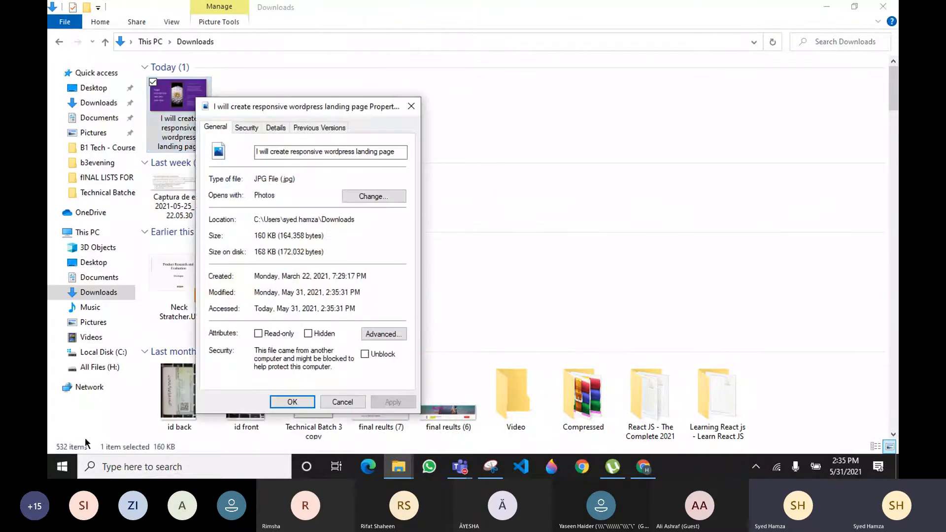
left_click(285, 128)
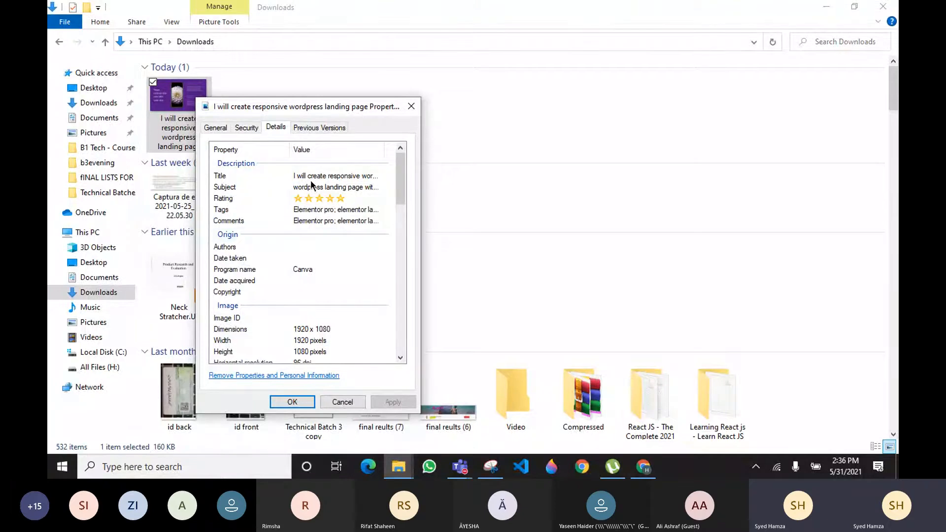
left_click(291, 399)
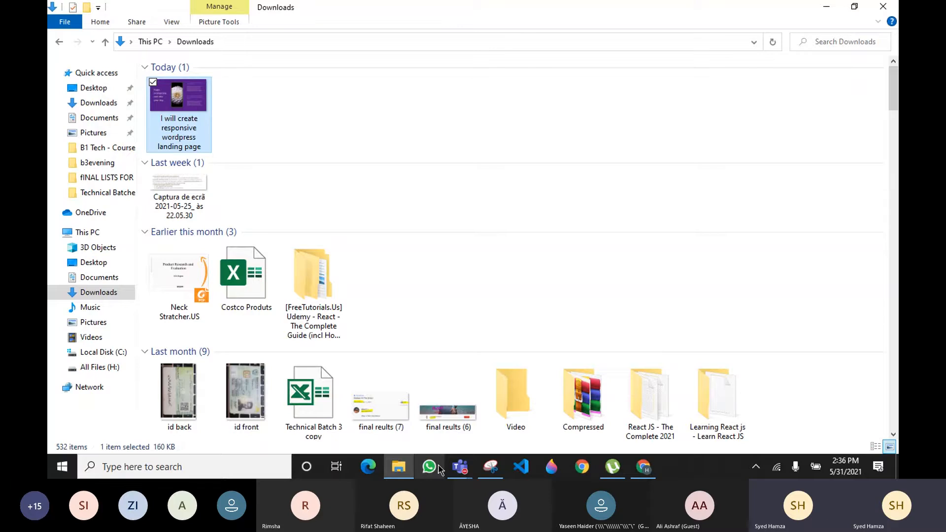
Bring the Batch-3 Technical (Evening) Teams meeting window back to the front
mouse_move(457, 470)
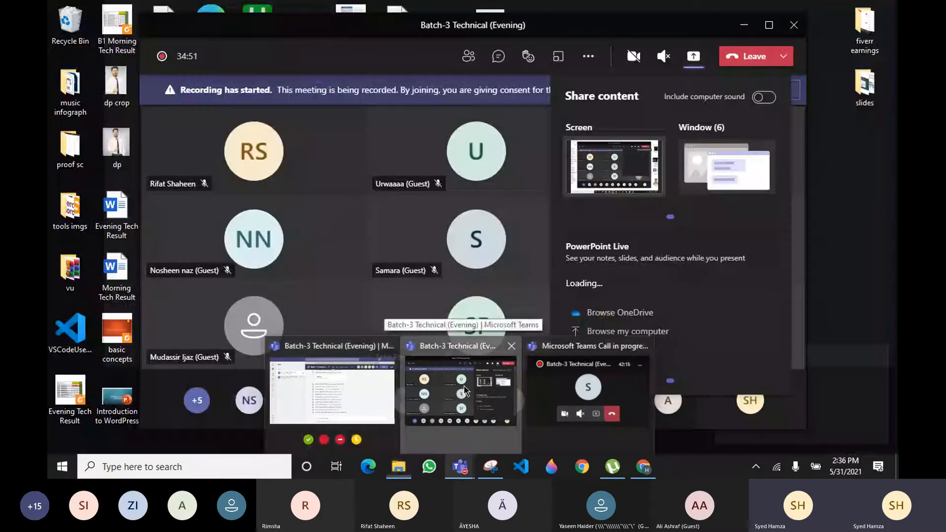
left_click(465, 392)
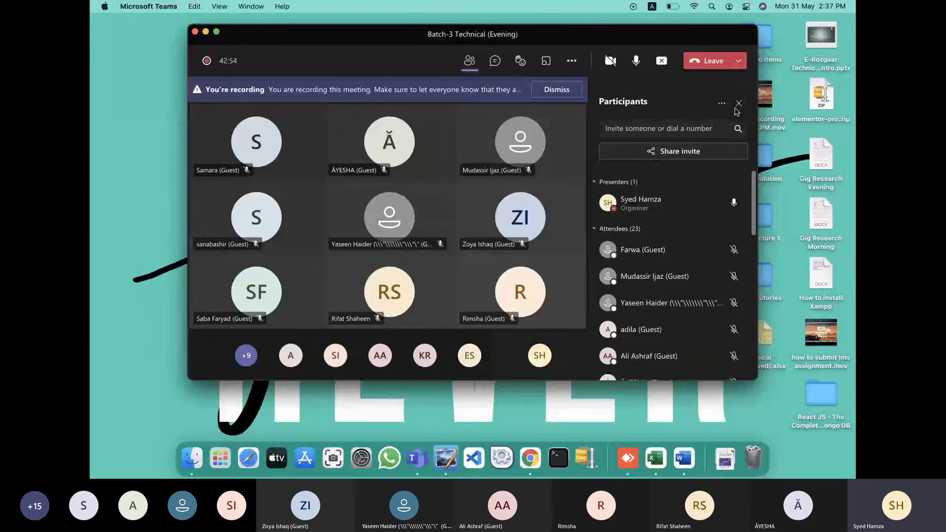
Switch the Mac's Wi-Fi to the other preferred network
left_click(696, 6)
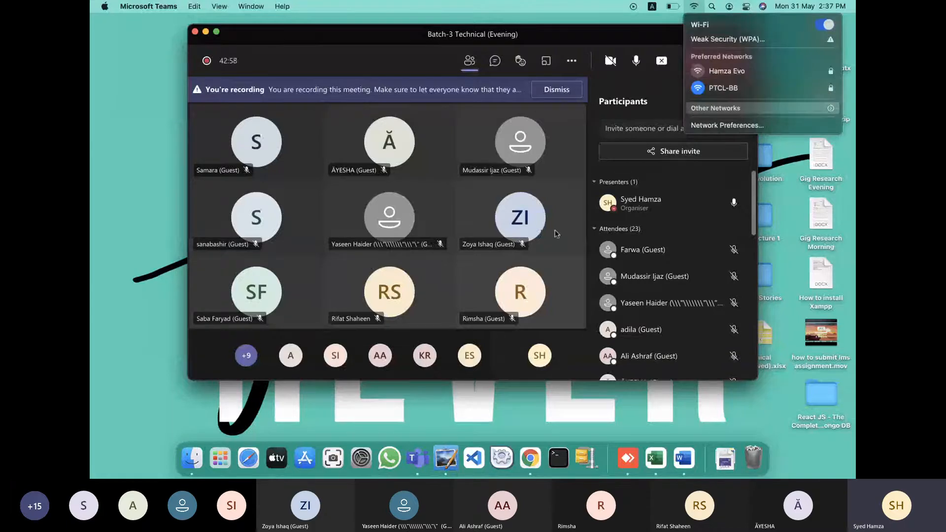
left_click(741, 72)
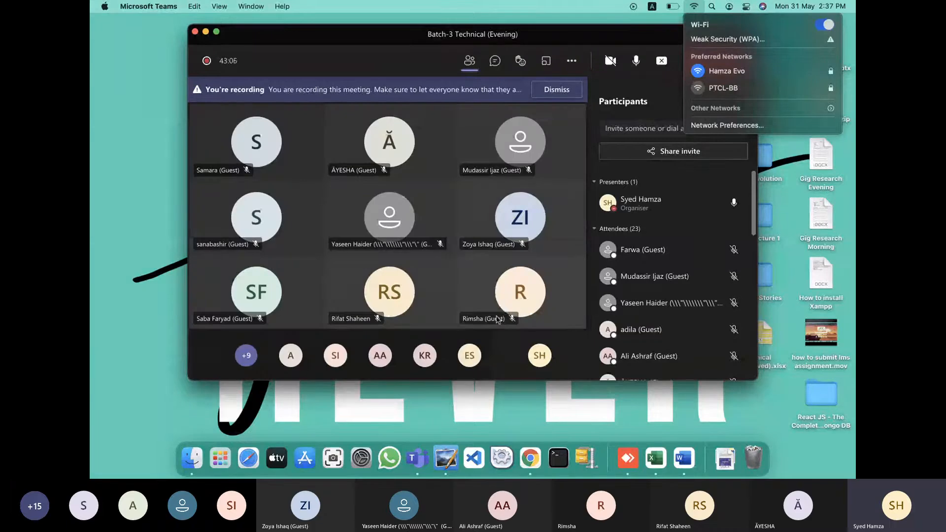
left_click(695, 8)
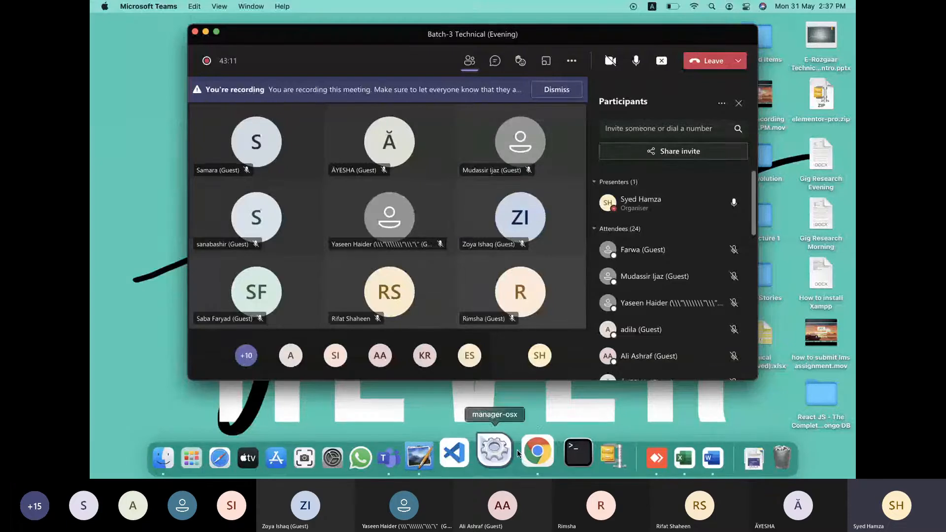
left_click(524, 456)
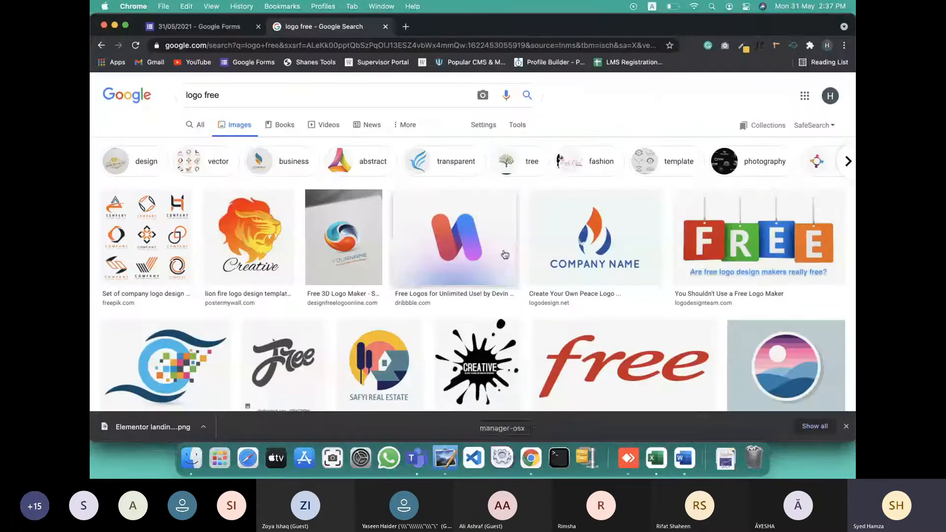
left_click(845, 45)
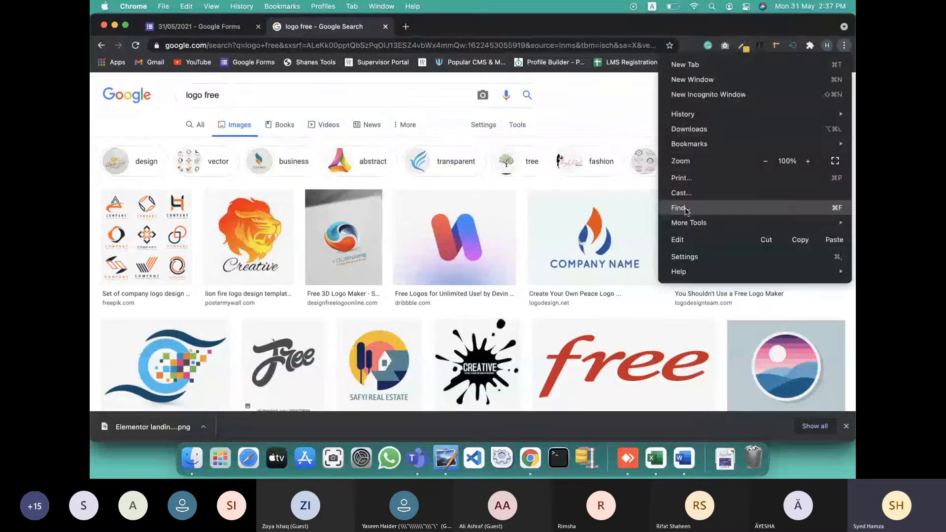
left_click(743, 95)
type("www")
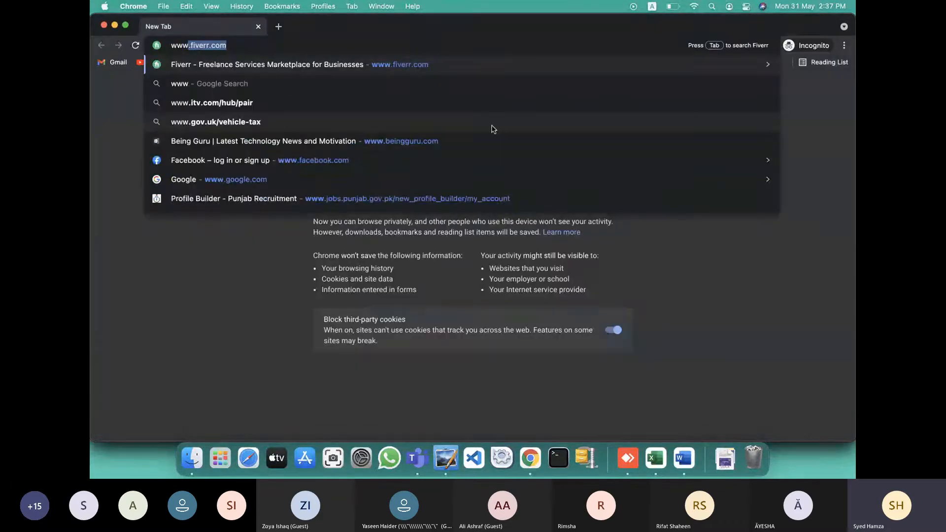
key("Right")
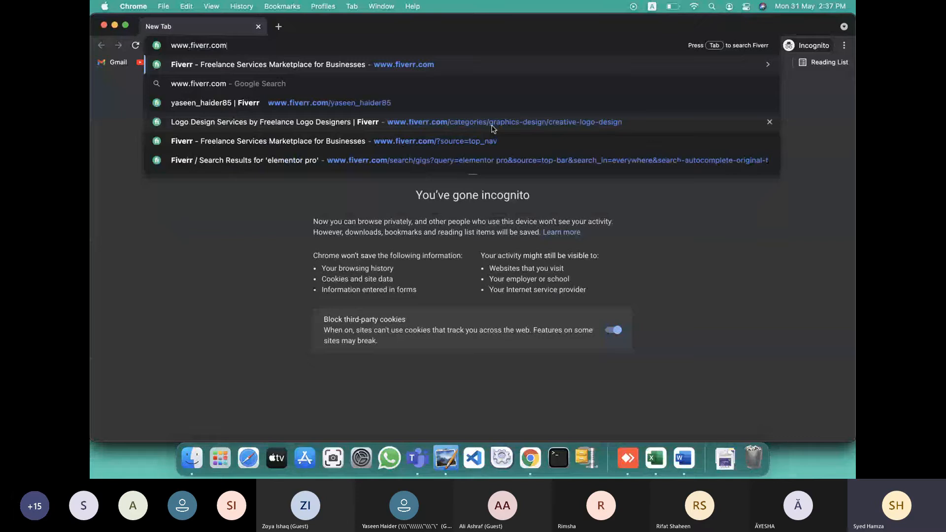
key("Return")
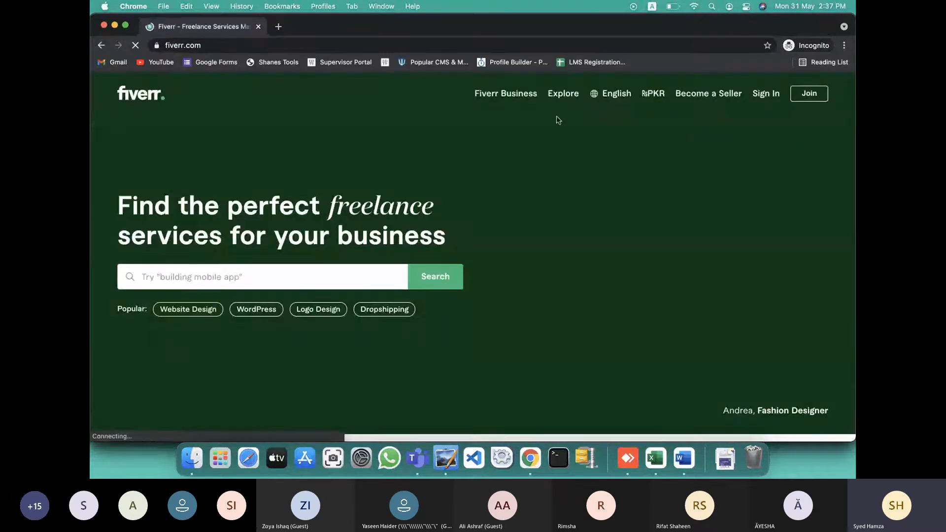
Sign in to Fiverr with the seller's username and password
left_click(766, 93)
left_click(460, 289)
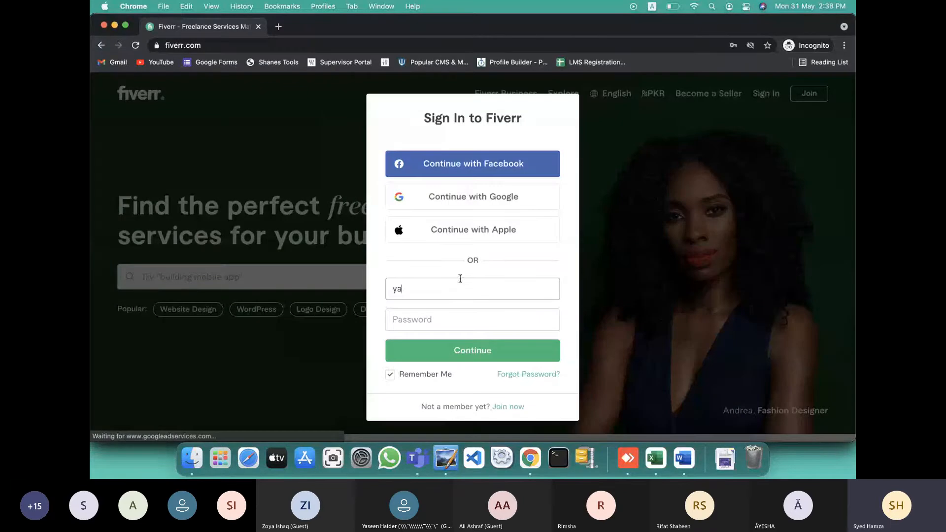
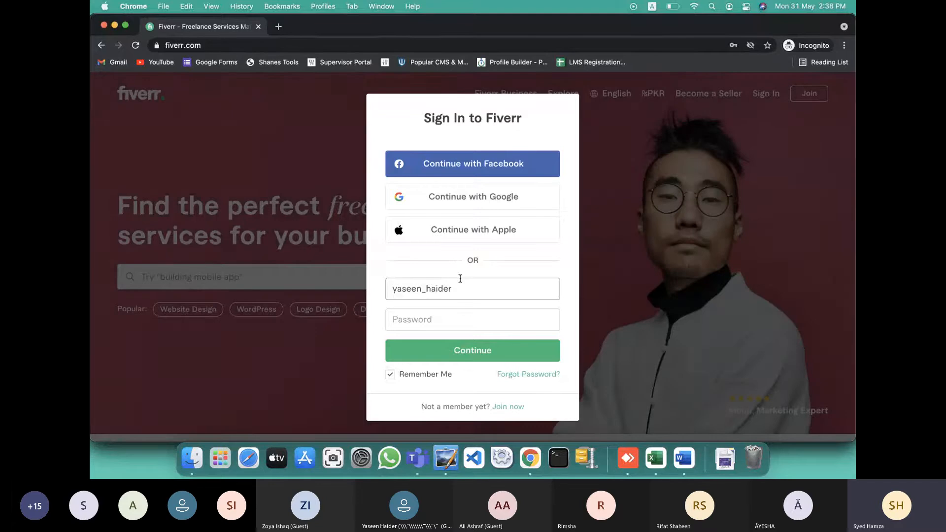
key("Tab")
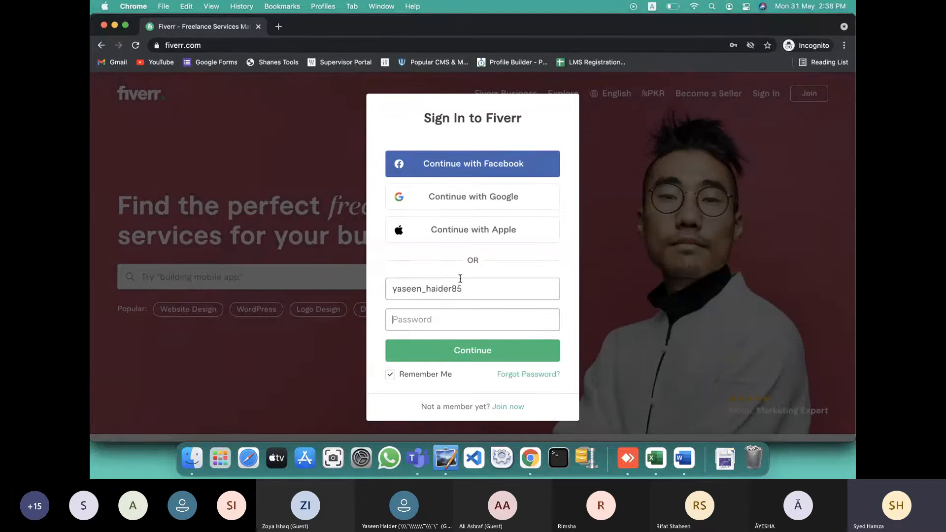
type("•••••••••••")
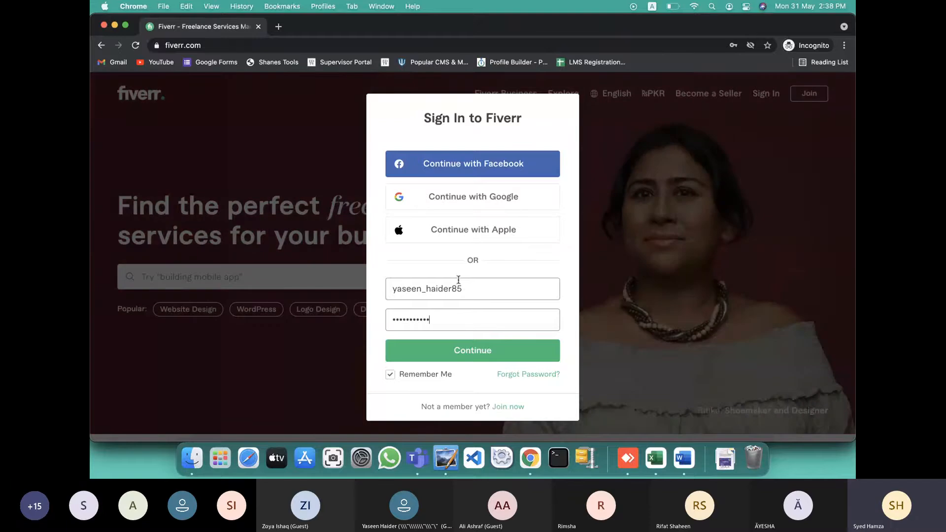
left_click(448, 361)
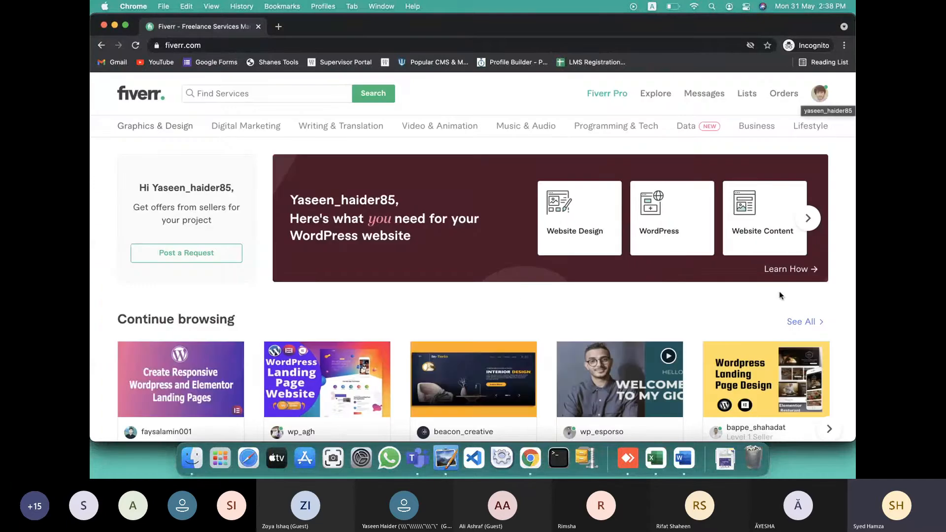
Go to your Fiverr profile page and choose Create a New Gig
left_click(819, 98)
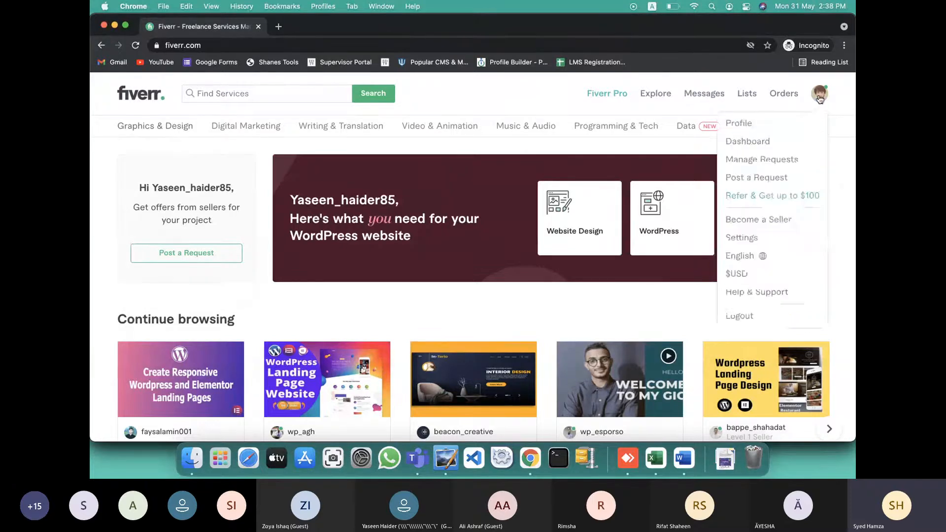
left_click(744, 123)
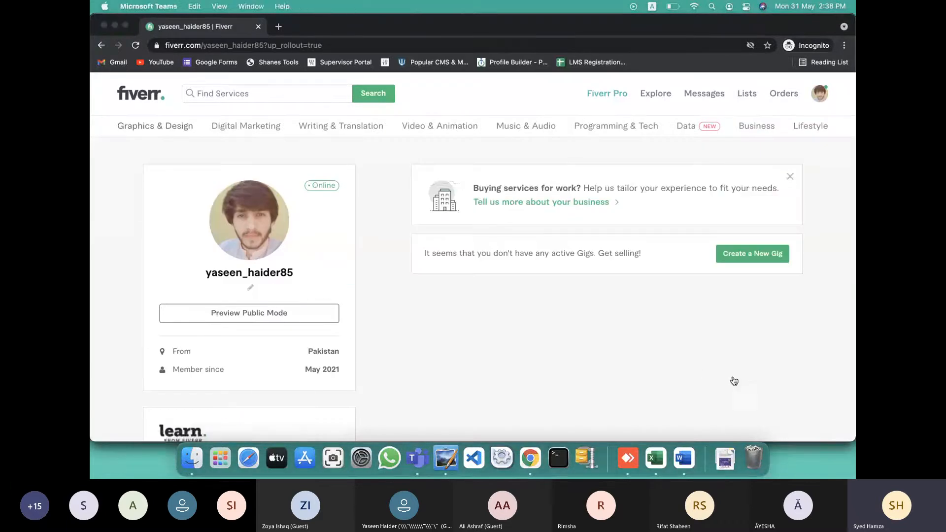
key("super+Tab")
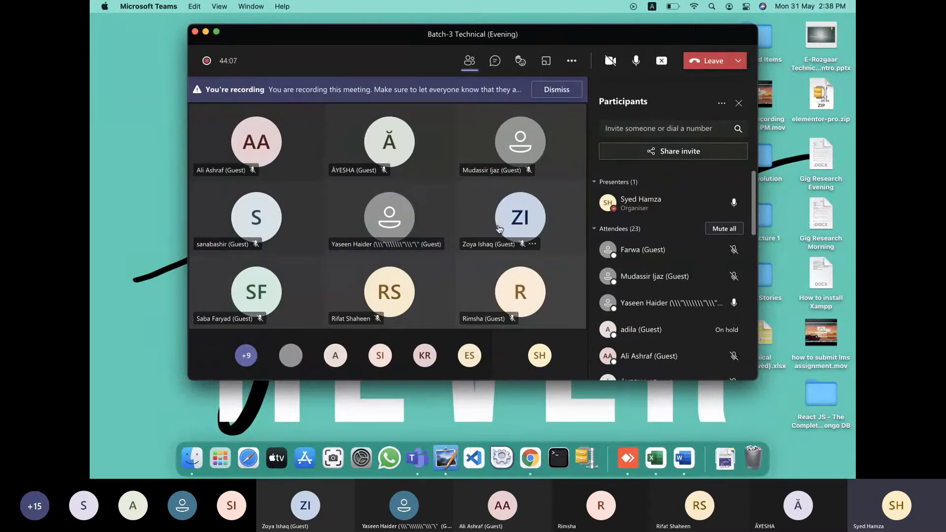
key("ctrl+Right")
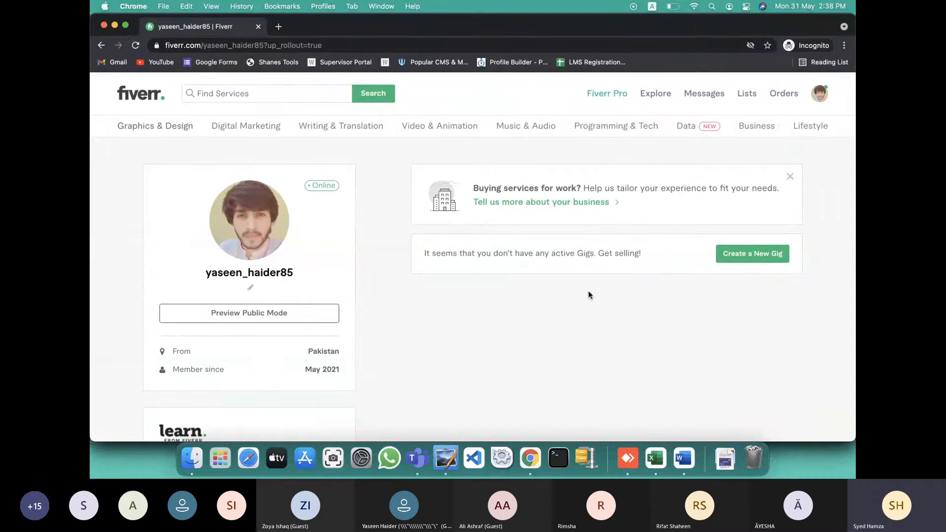
scroll(589, 295, "down", 6)
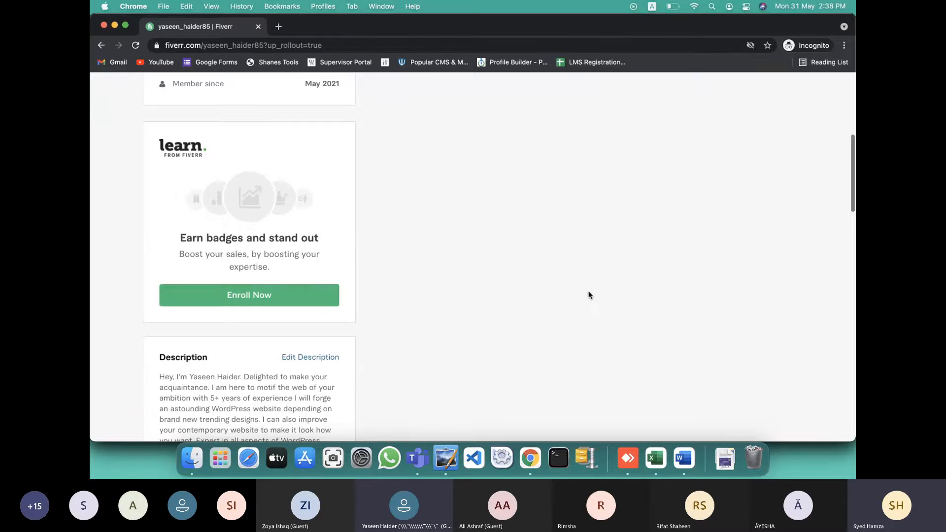
scroll(589, 295, "up", 5)
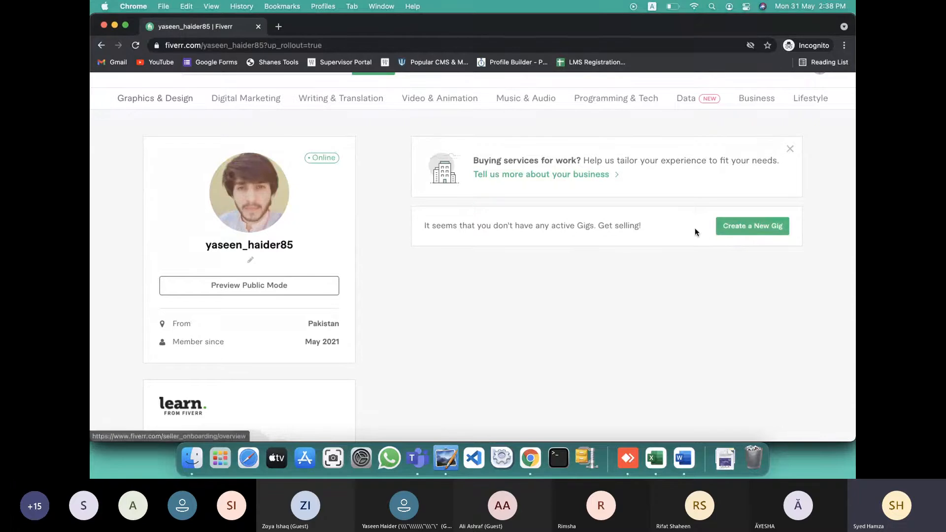
left_click(737, 227)
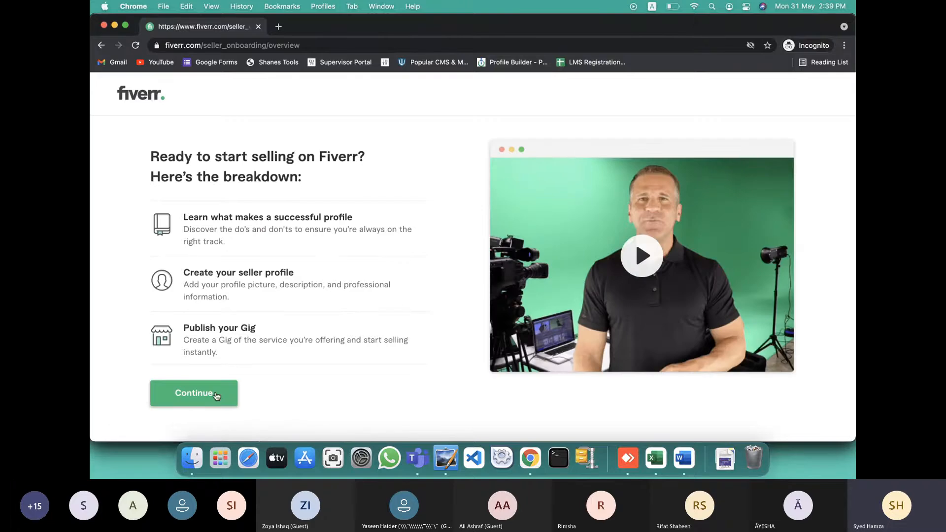
Get past the onboarding overview, profile tips and things-to-avoid intro pages
left_click(216, 396)
left_click(435, 394)
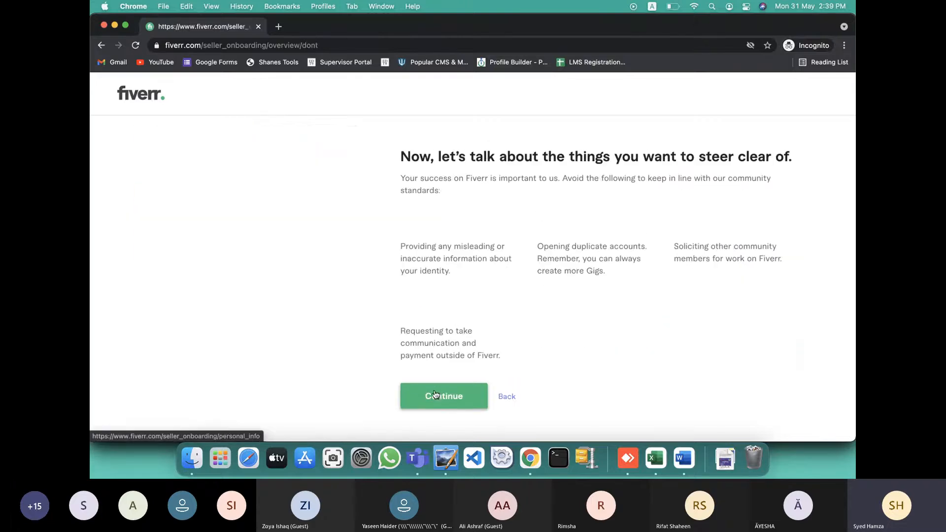
left_click(460, 397)
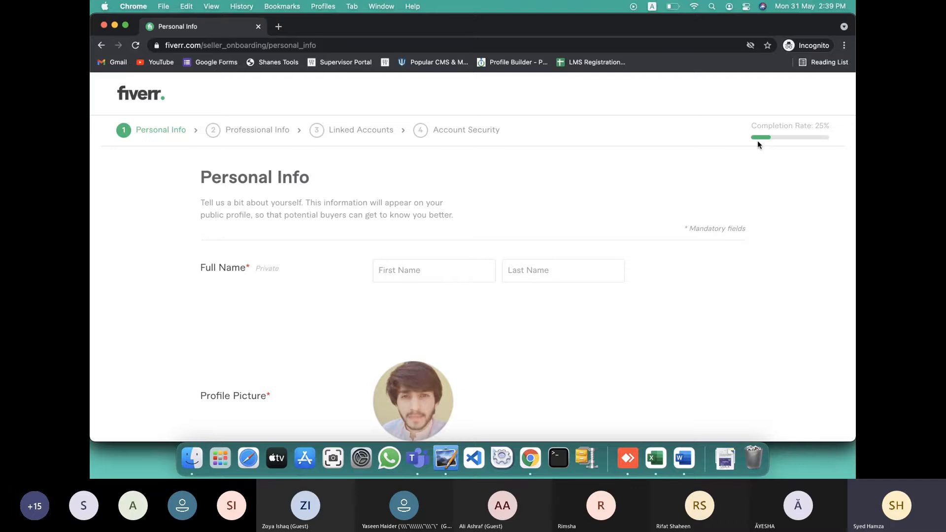
Load fiverr.com in a new browser tab
left_click(278, 27)
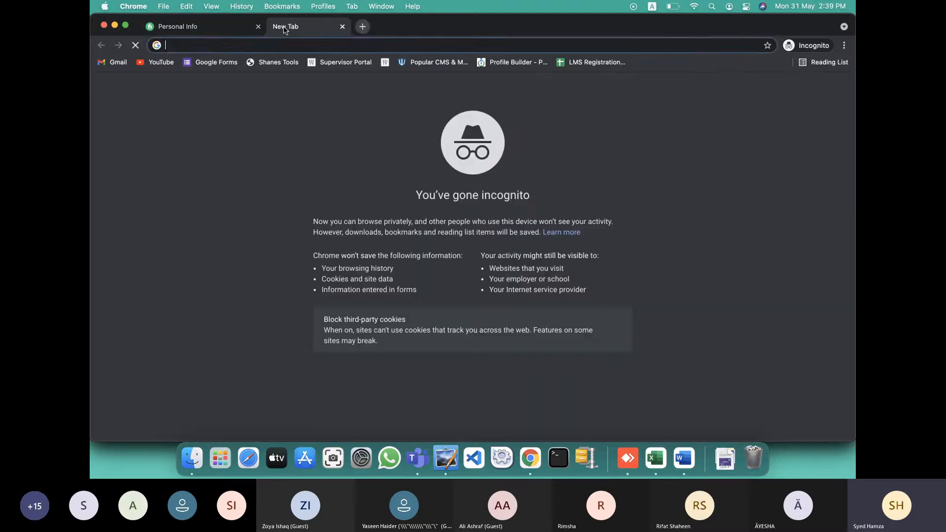
type("fiverr.com")
key("Return")
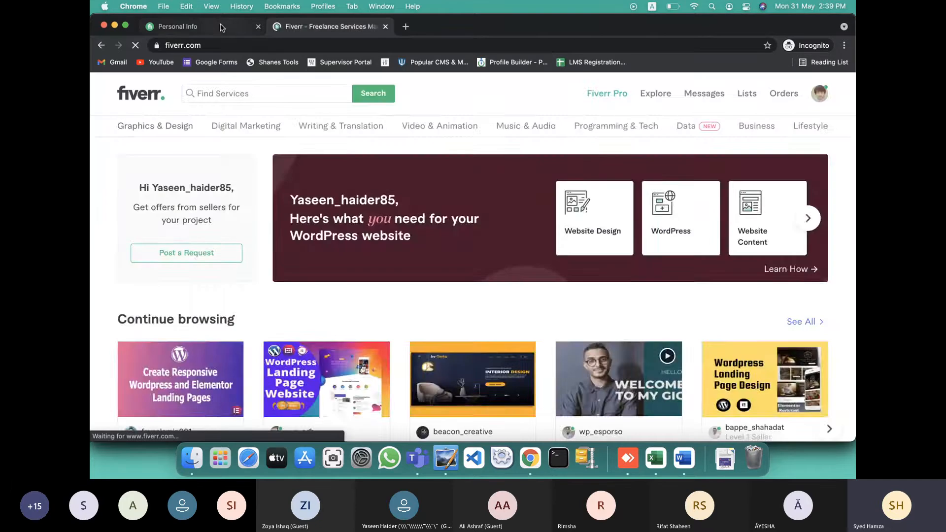
Enter the seller's first and last name on Personal Info and continue to Professional Info
left_click(222, 26)
scroll(298, 162, "down", 1)
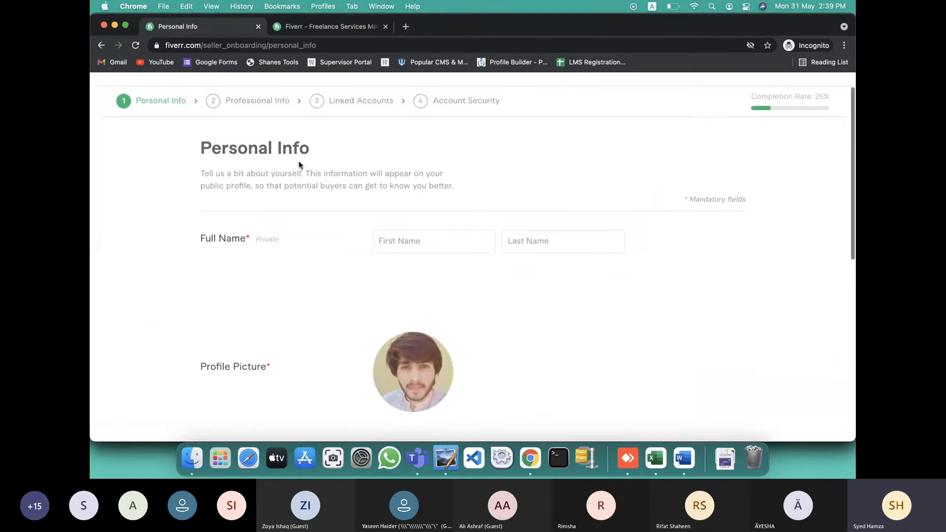
left_click(405, 212)
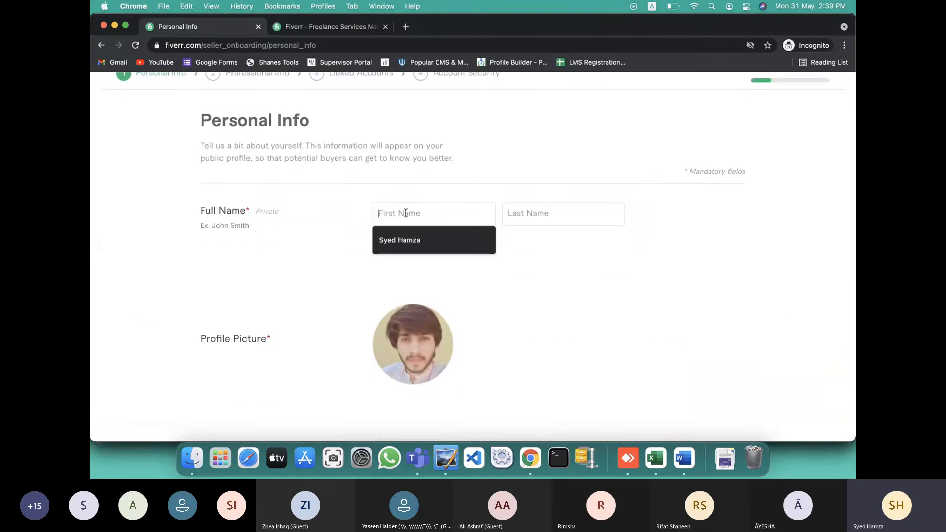
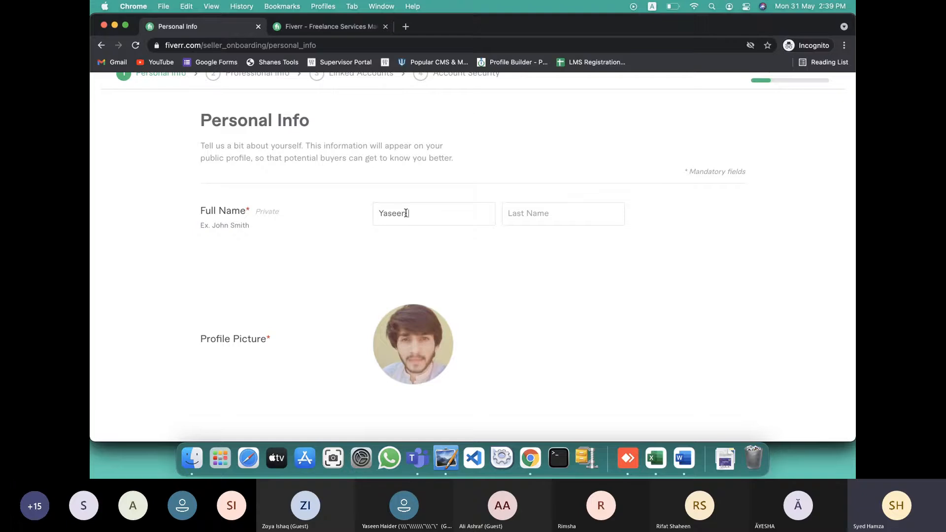
key("Tab")
scroll(431, 243, "down", 5)
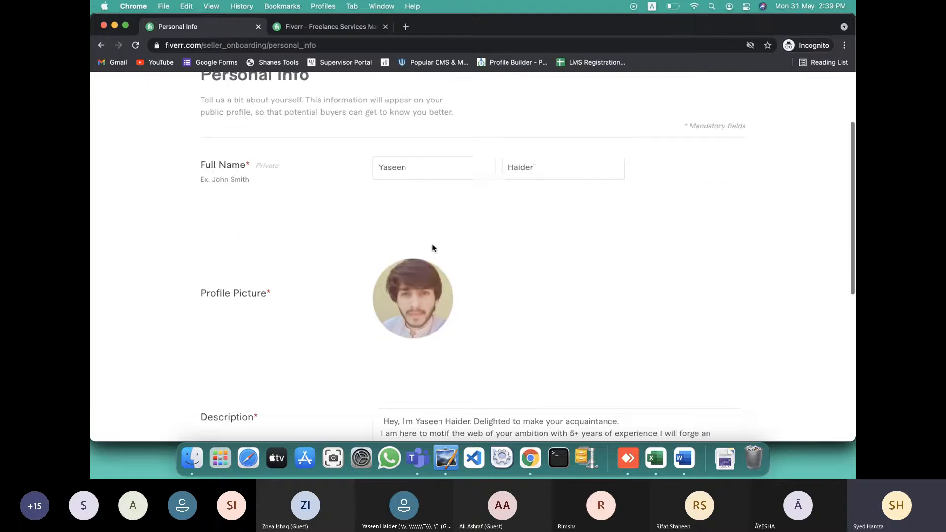
scroll(420, 249, "down", 6)
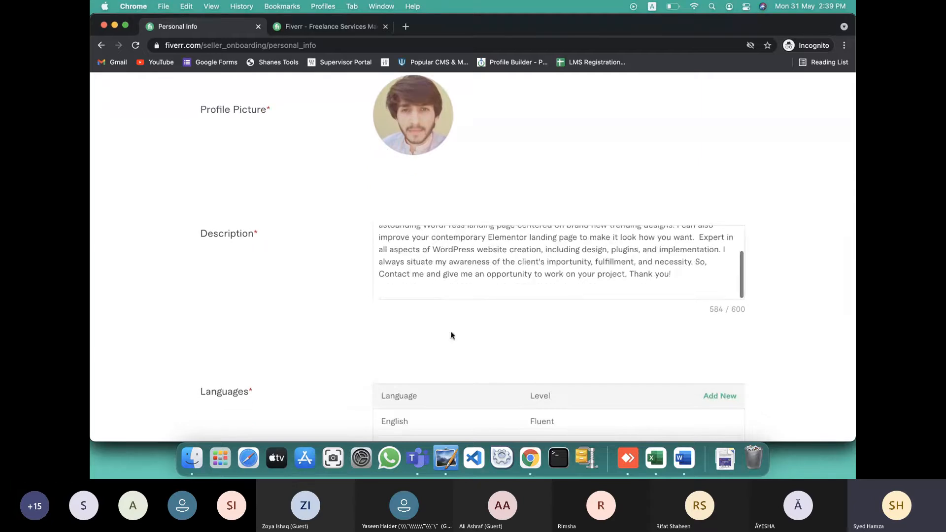
left_click(667, 398)
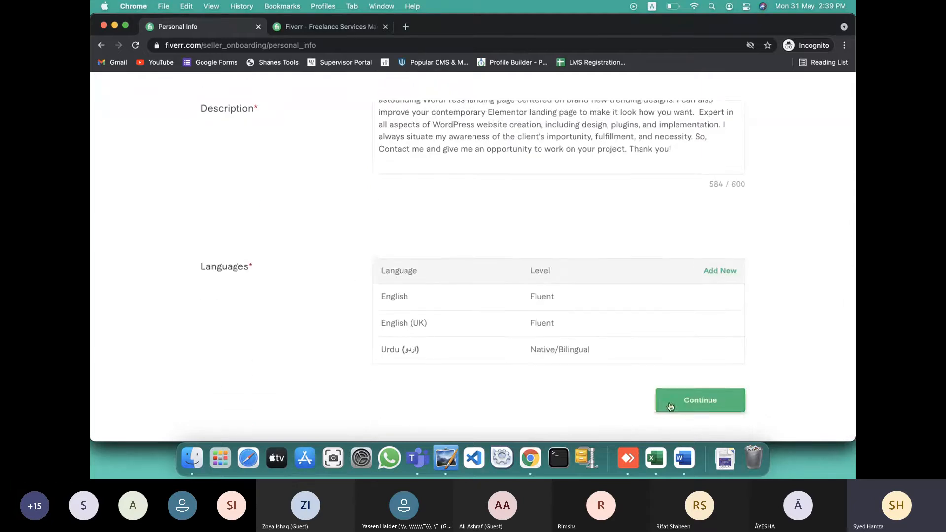
left_click(458, 282)
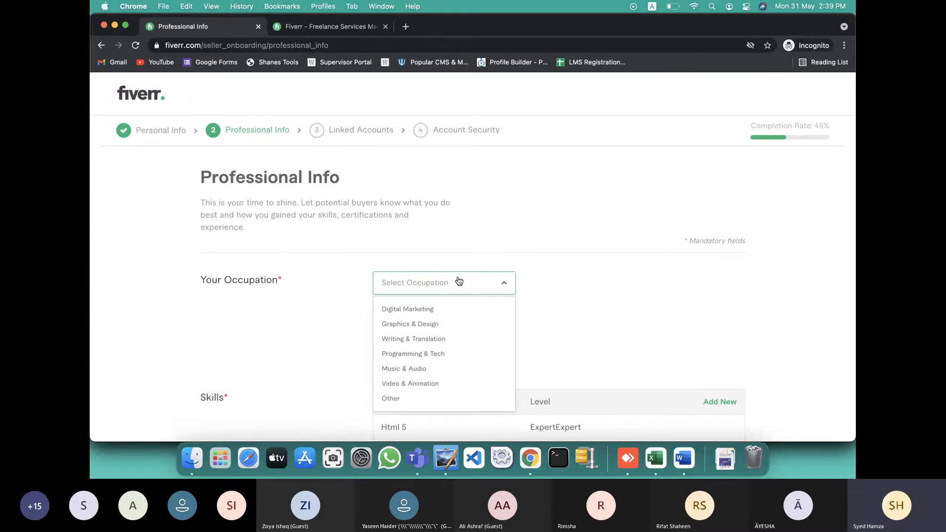
Set the occupation to Programming & Tech, from 2017 to 2021
left_click(414, 354)
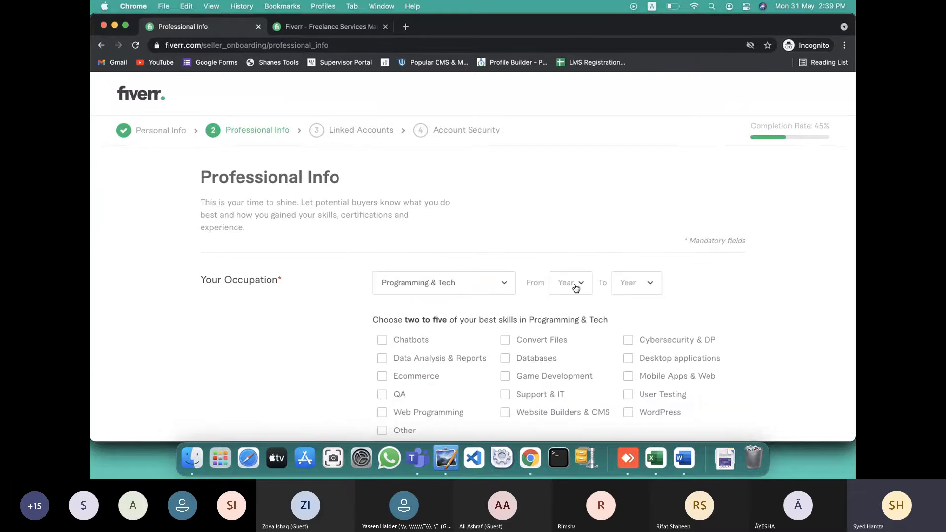
scroll(575, 287, "down", 3)
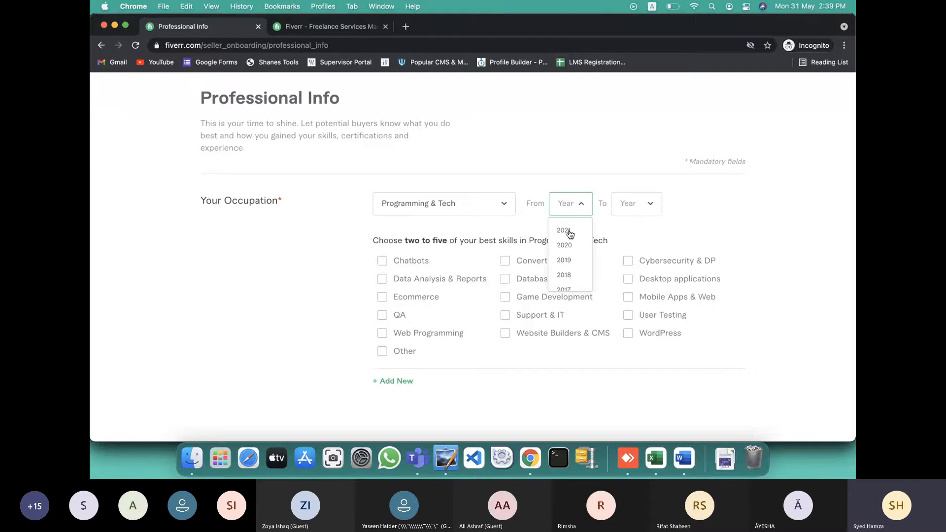
scroll(564, 269, "down", 1)
left_click(564, 277)
left_click(632, 212)
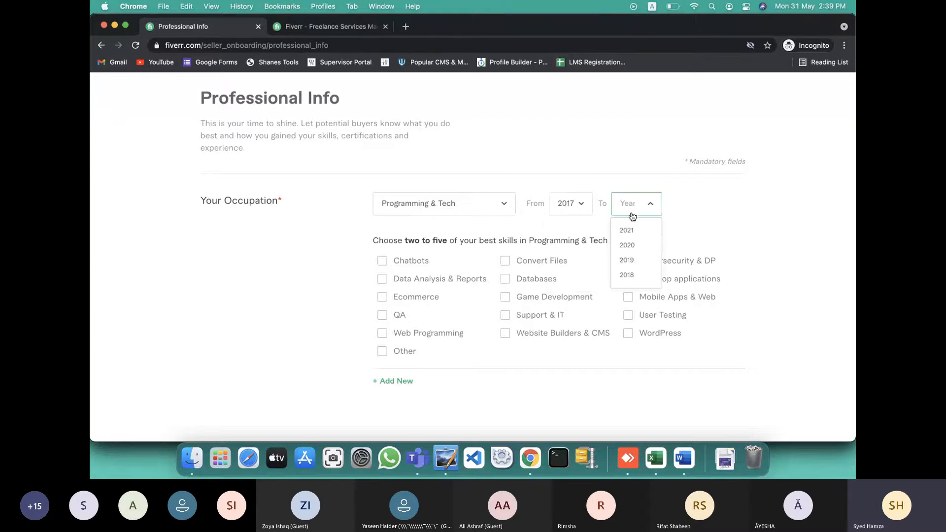
left_click(626, 230)
scroll(567, 226, "down", 1)
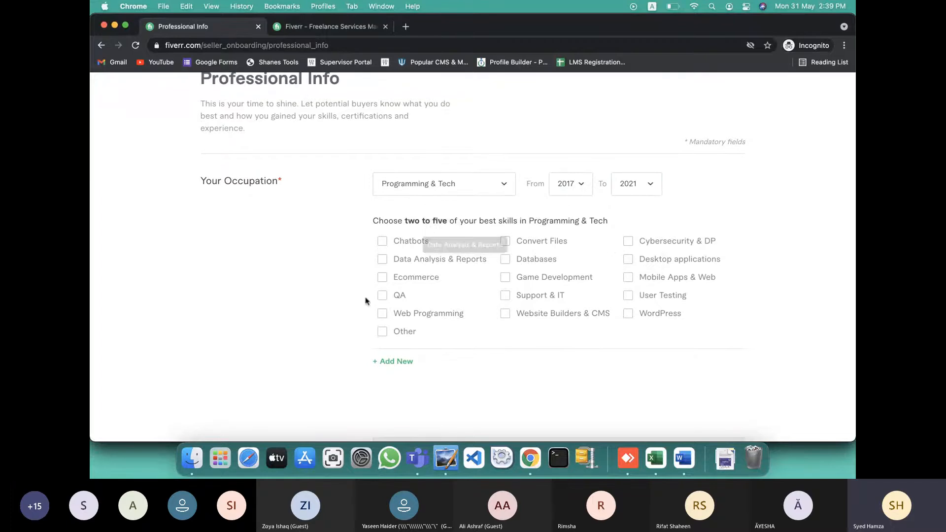
Tick Web Programming and Website Builders & CMS among the web-related skills
left_click(382, 316)
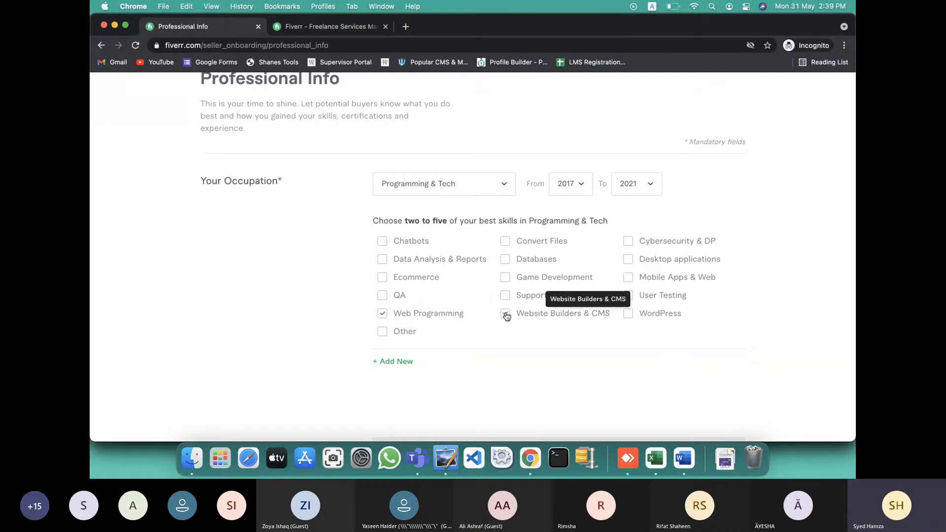
left_click(506, 316)
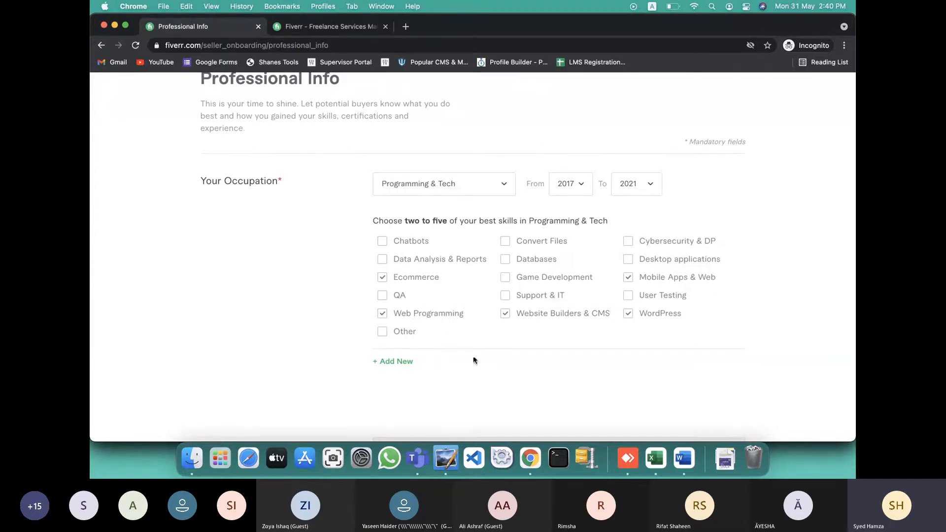
scroll(472, 358, "down", 2)
scroll(473, 358, "down", 5)
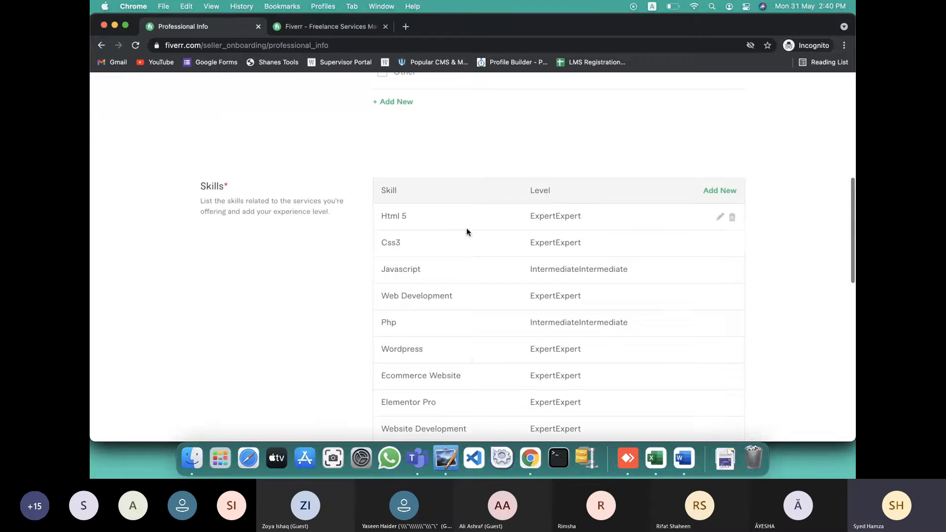
scroll(471, 343, "up", 9)
scroll(472, 363, "down", 3)
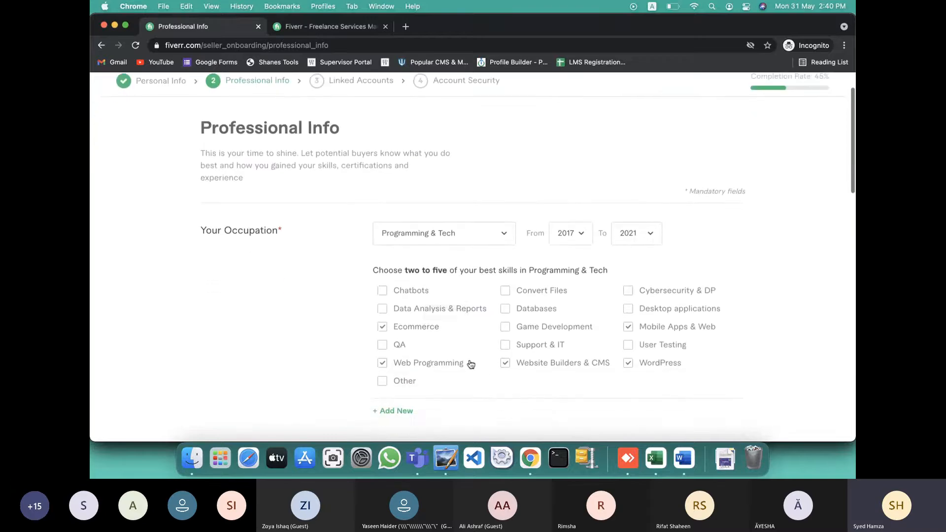
scroll(497, 387, "down", 15)
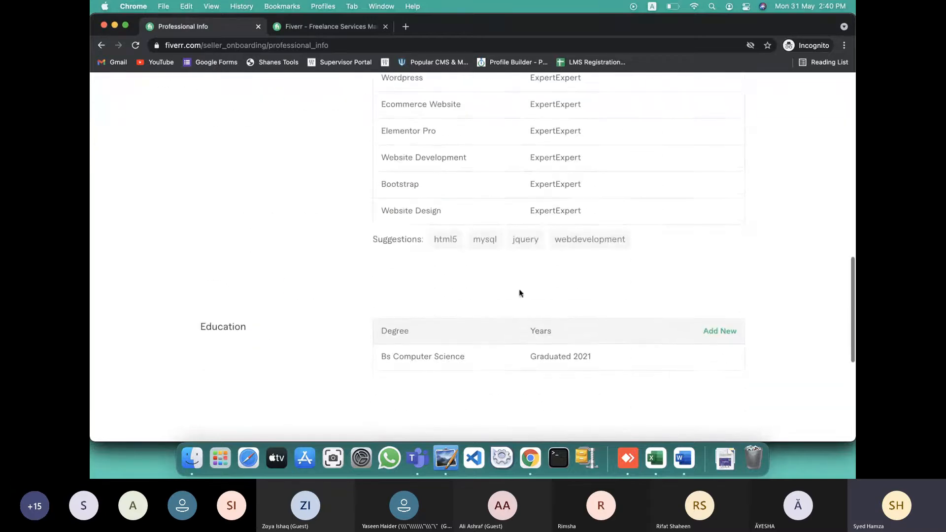
scroll(518, 378, "down", 5)
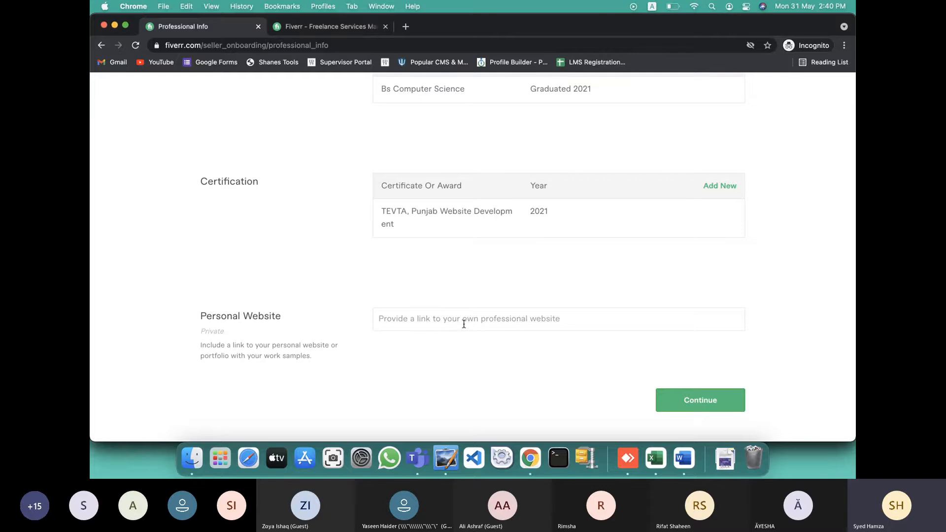
Submit Professional Info, pass Linked Accounts to Account Security, and dismiss the almost-done notice
left_click(692, 410)
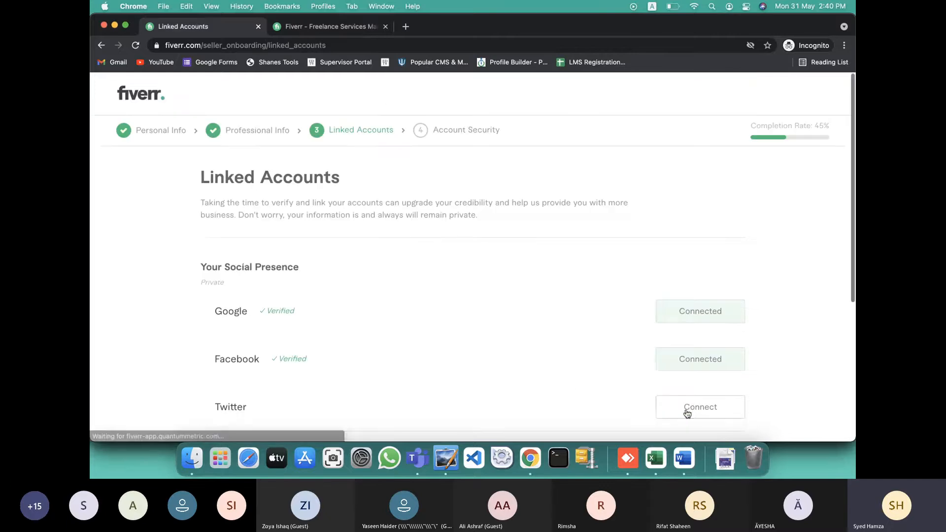
scroll(574, 363, "down", 3)
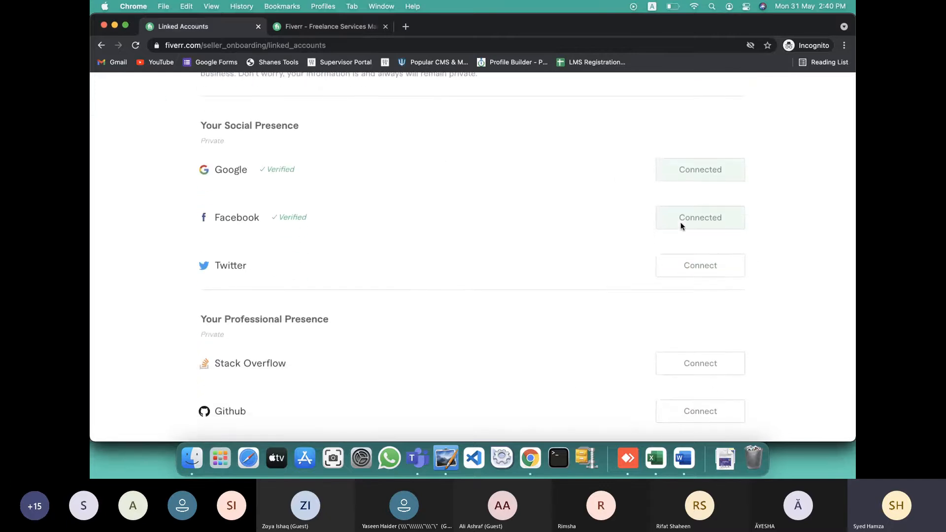
scroll(571, 256, "down", 2)
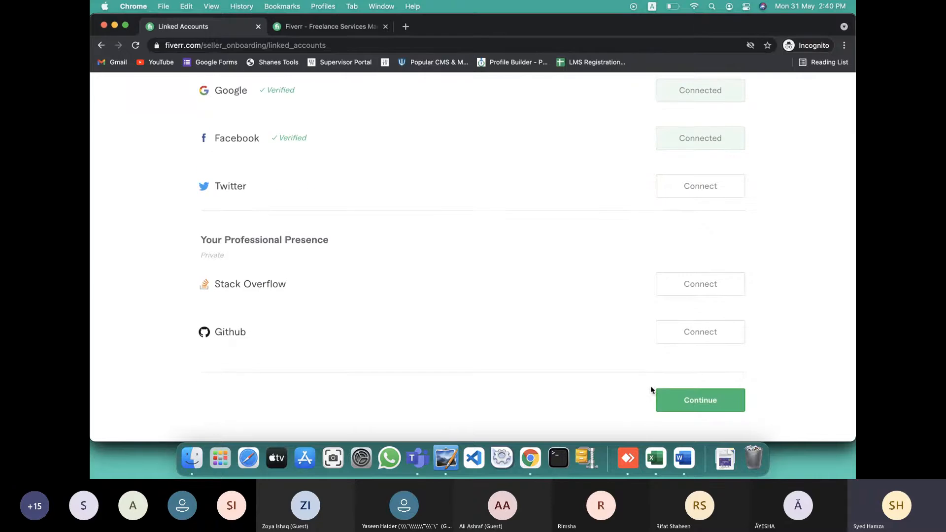
left_click(661, 394)
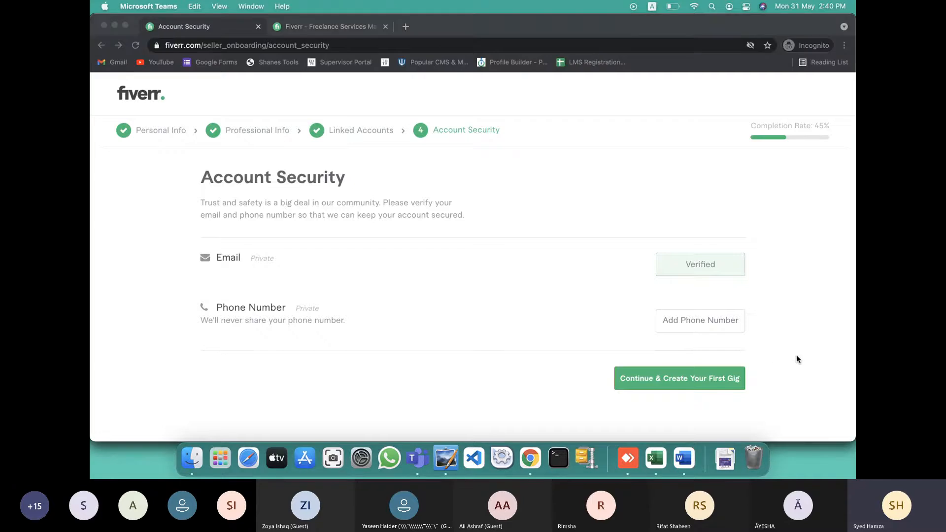
left_click(644, 381)
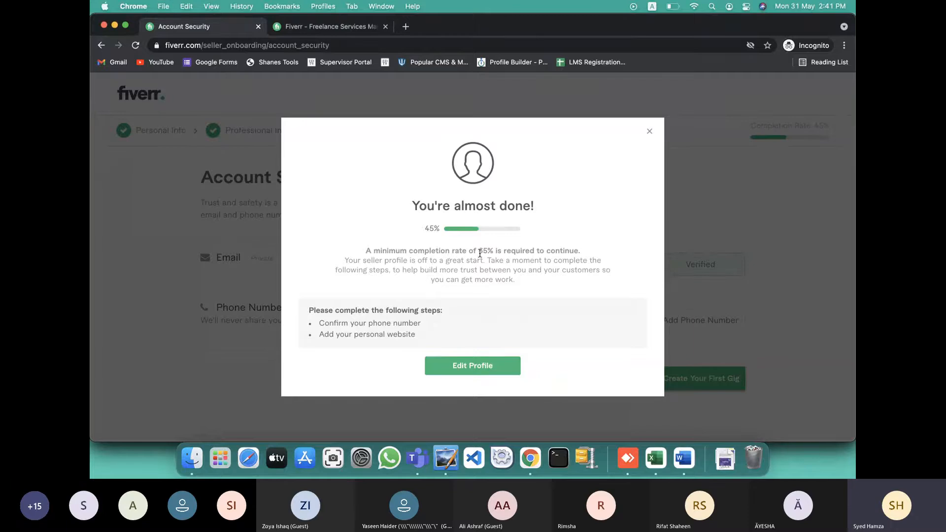
left_click(454, 366)
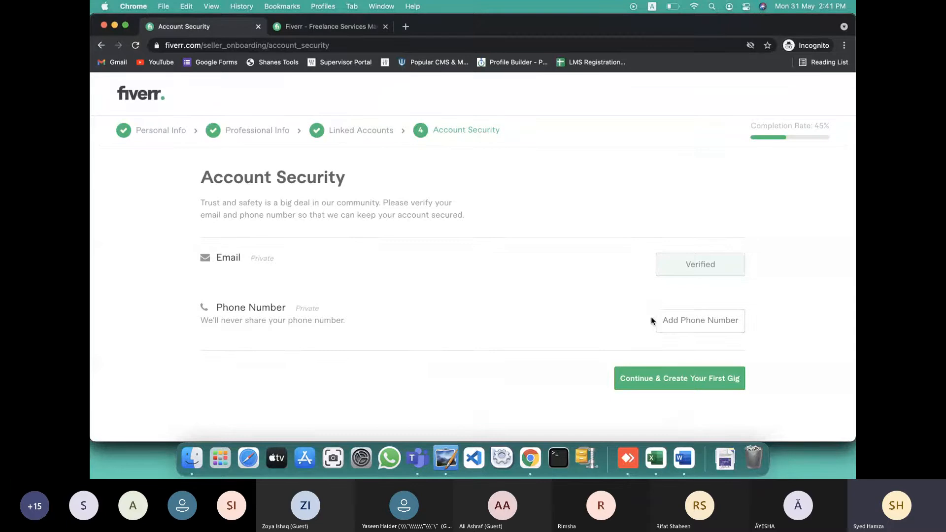
Start phone verification with Pakistan as the country and type the number's first digits
left_click(679, 326)
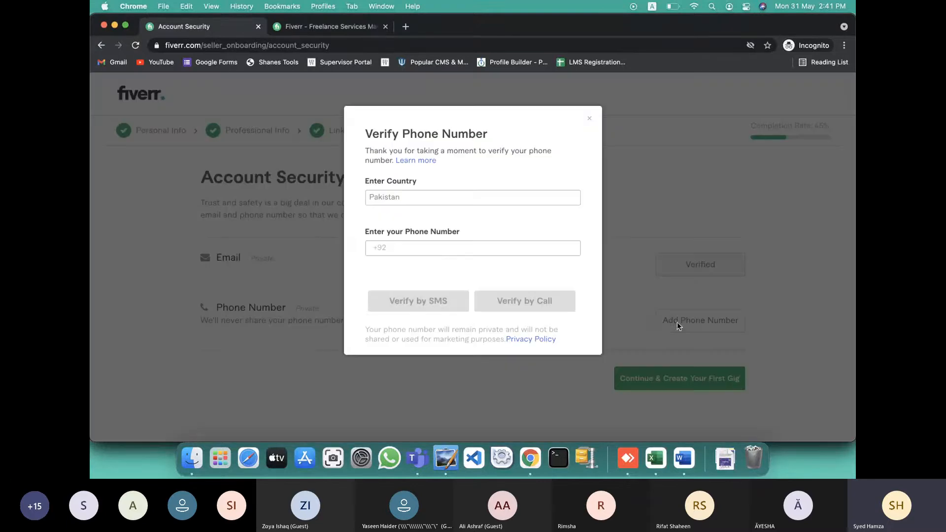
left_click(441, 196)
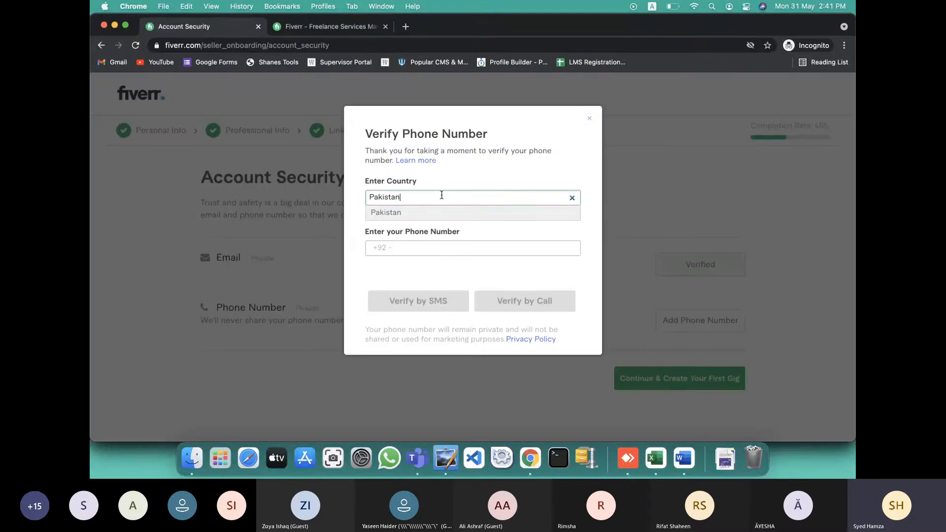
left_click(415, 248)
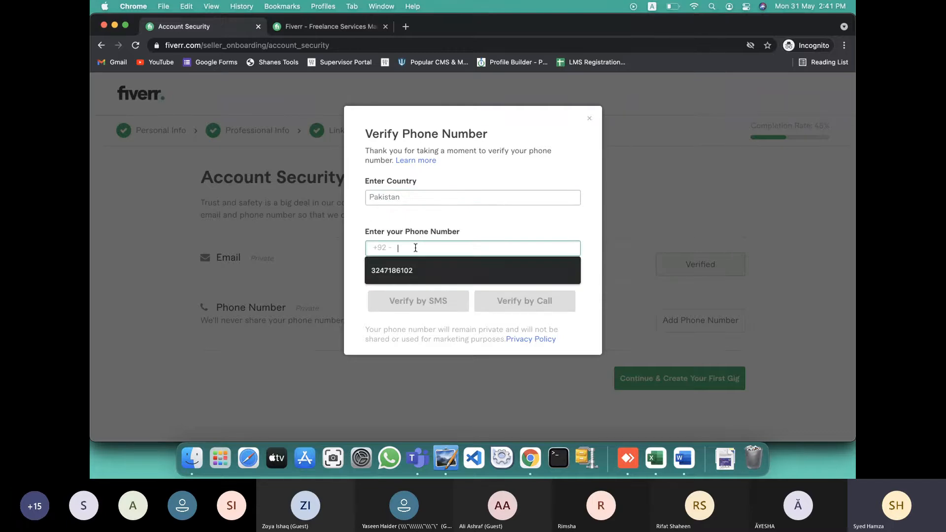
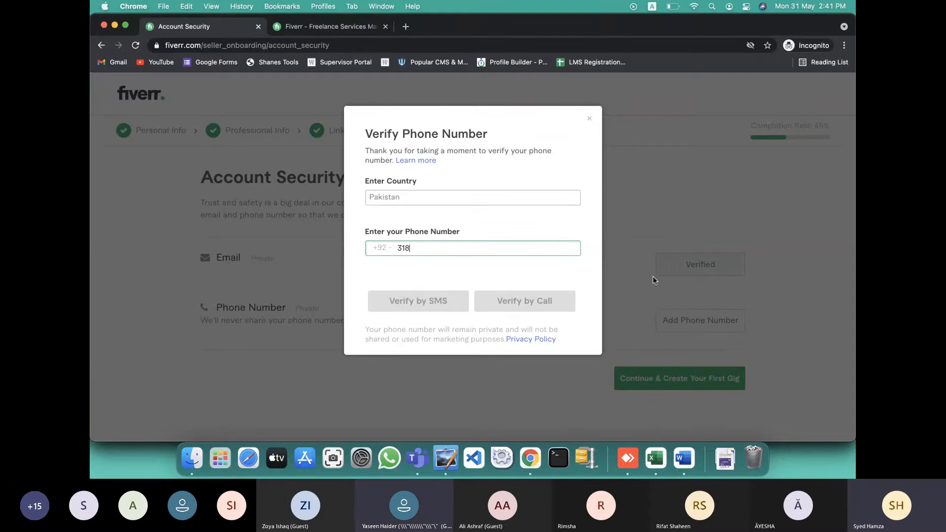
key("super+Tab")
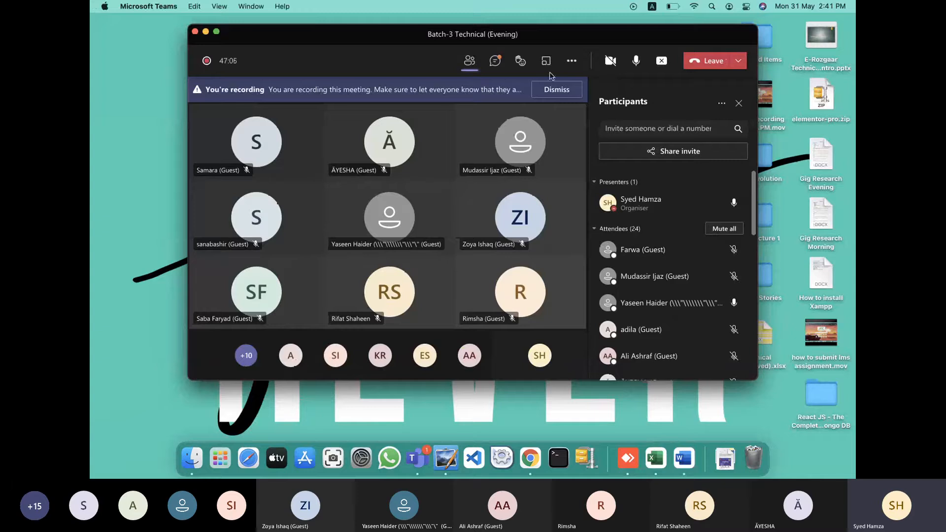
Read the phone number posted in the Teams meeting chat and continue typing it into Fiverr
left_click(496, 62)
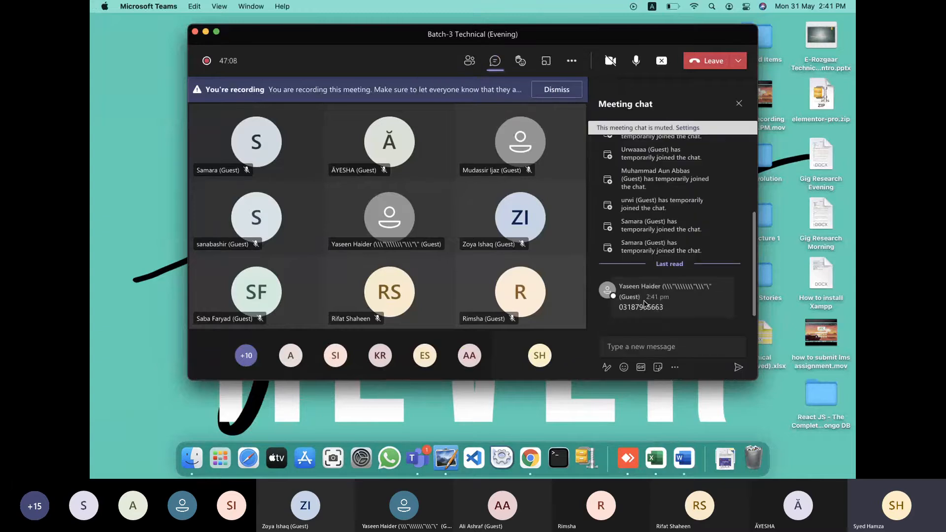
mouse_move(663, 309)
left_mouse_down()
mouse_move(636, 310)
mouse_move(670, 309)
left_mouse_up()
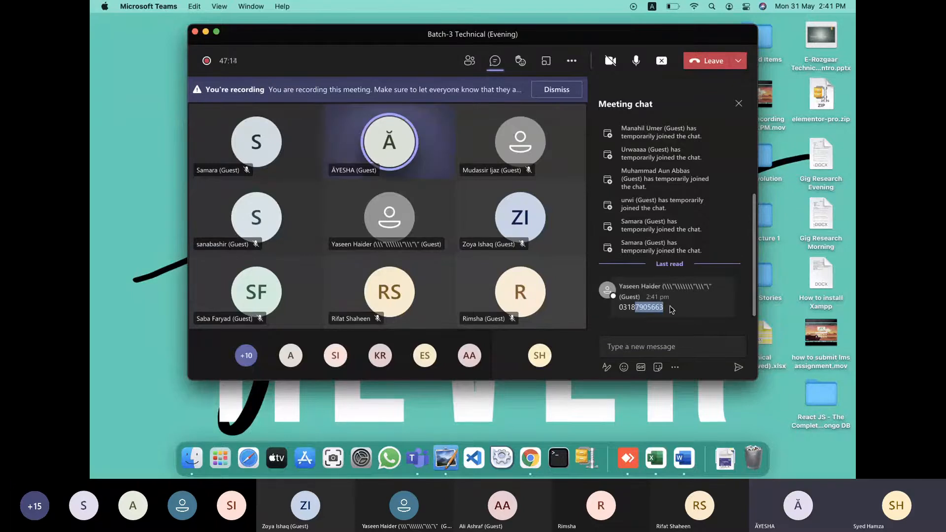
key("ctrl+Right")
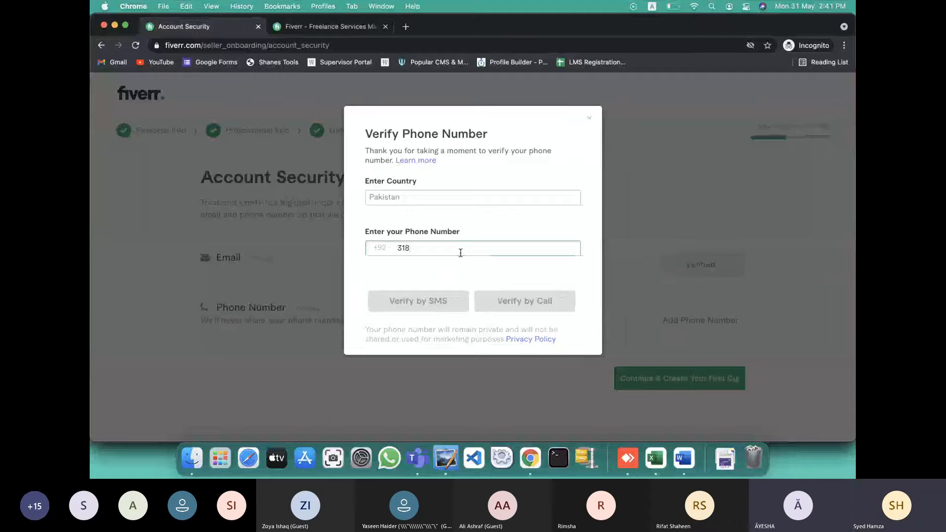
double_click(423, 248)
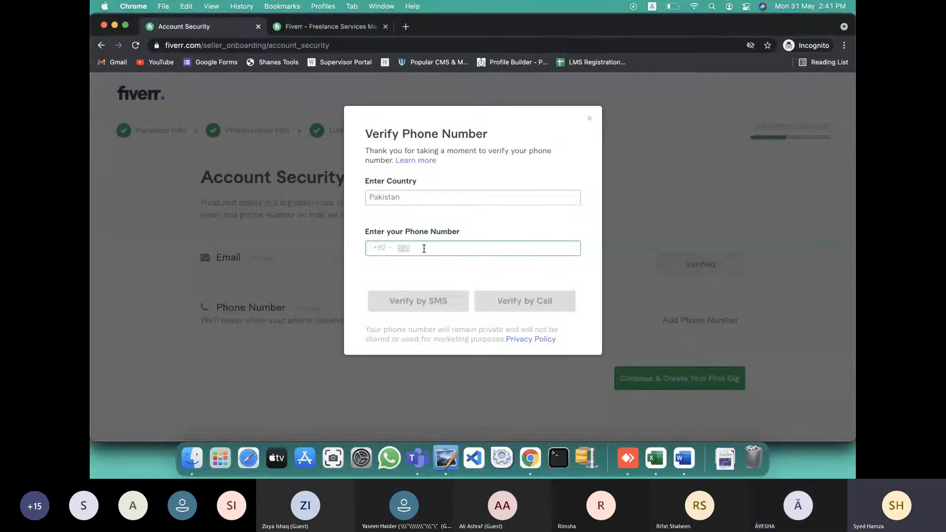
left_click(424, 248)
Finish the remaining digits, checking them against the chat, and request the code by SMS
key("ctrl+Left")
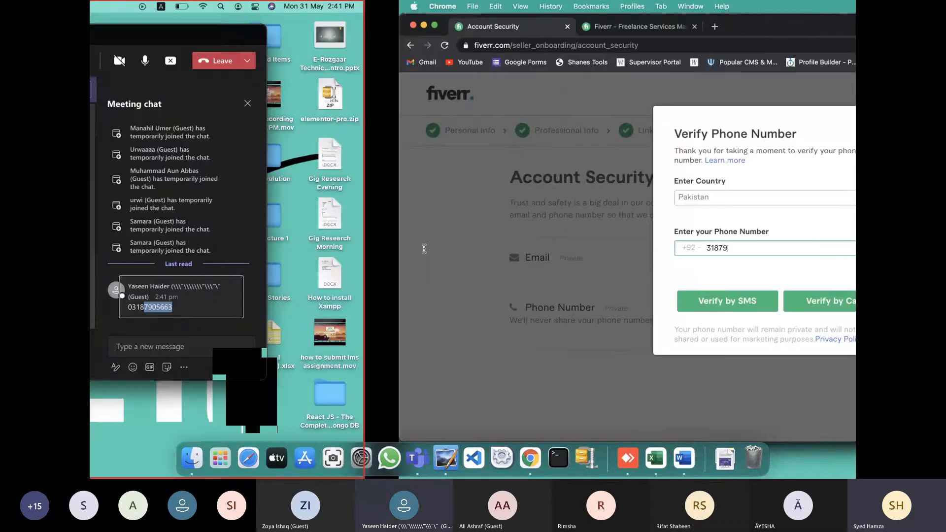
key("ctrl+Right")
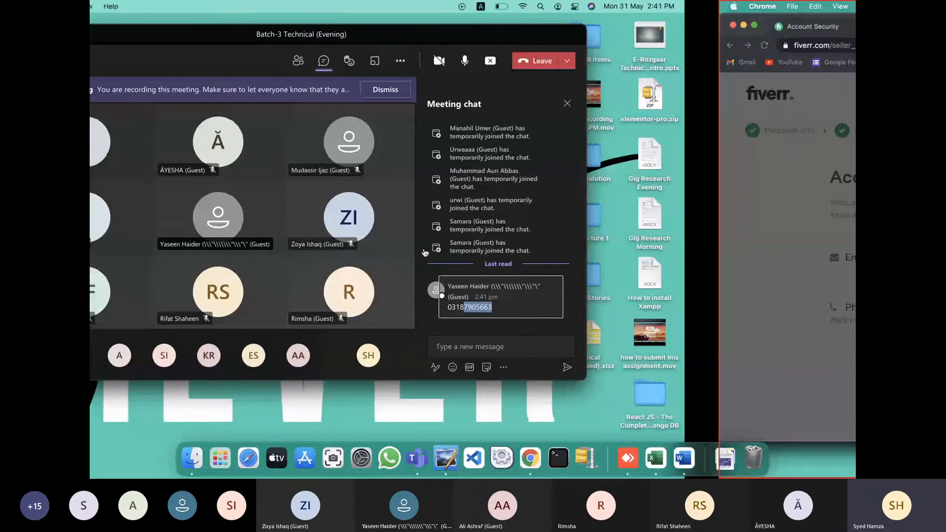
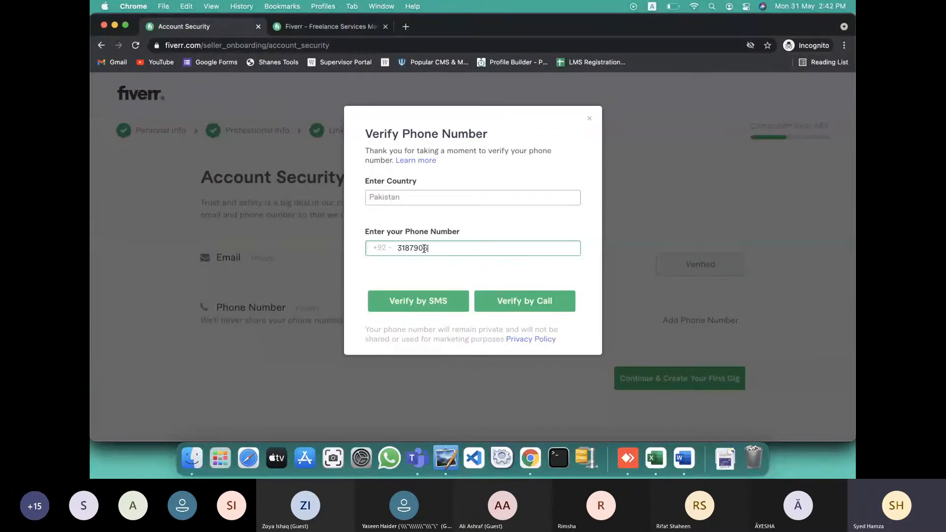
key("ctrl+Left")
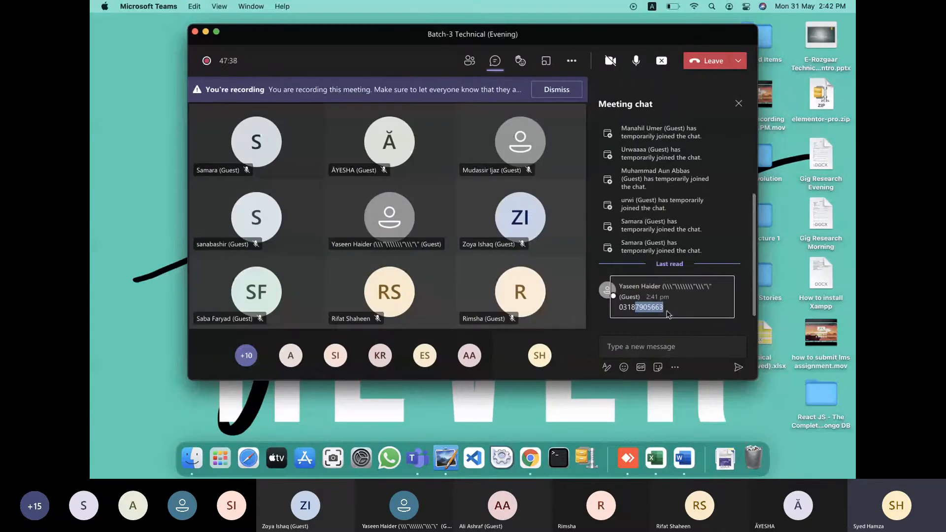
key("ctrl+Right")
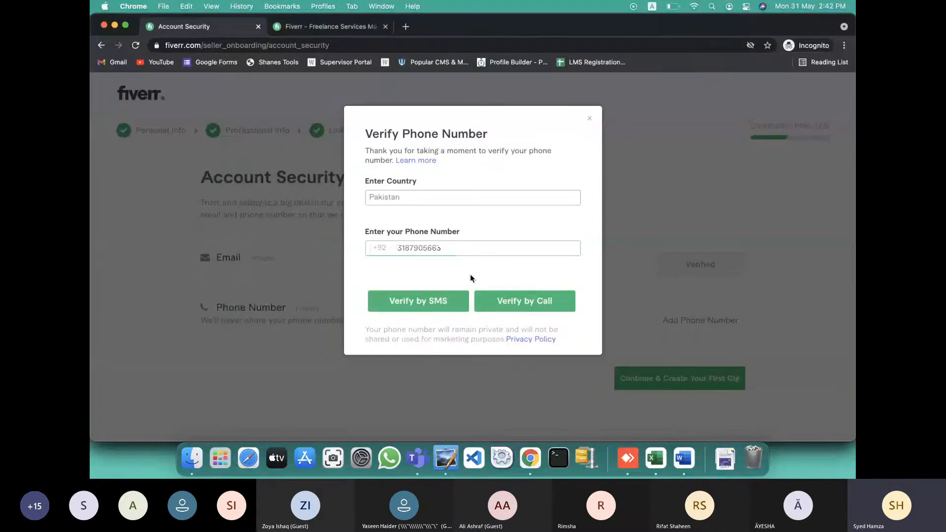
left_click(424, 306)
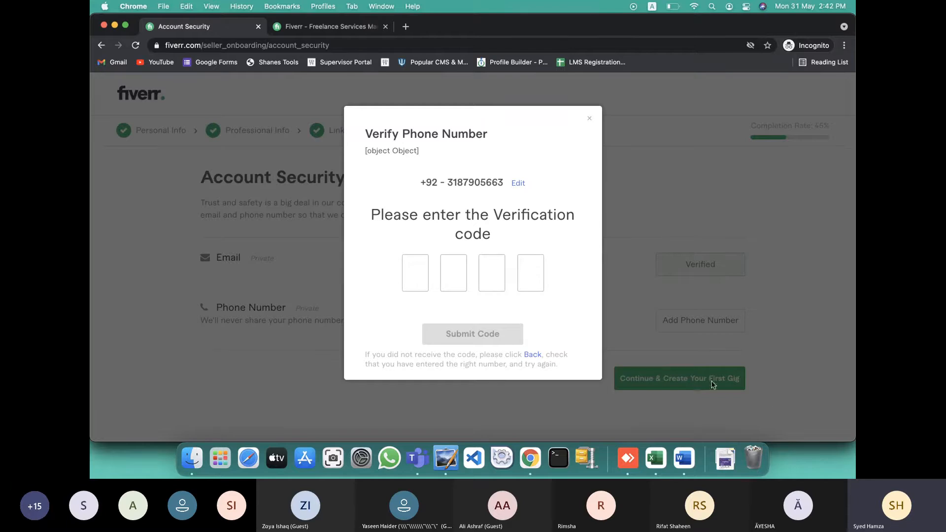
Bring the Teams meeting window to the front while completing the SMS code verification
left_click(783, 428)
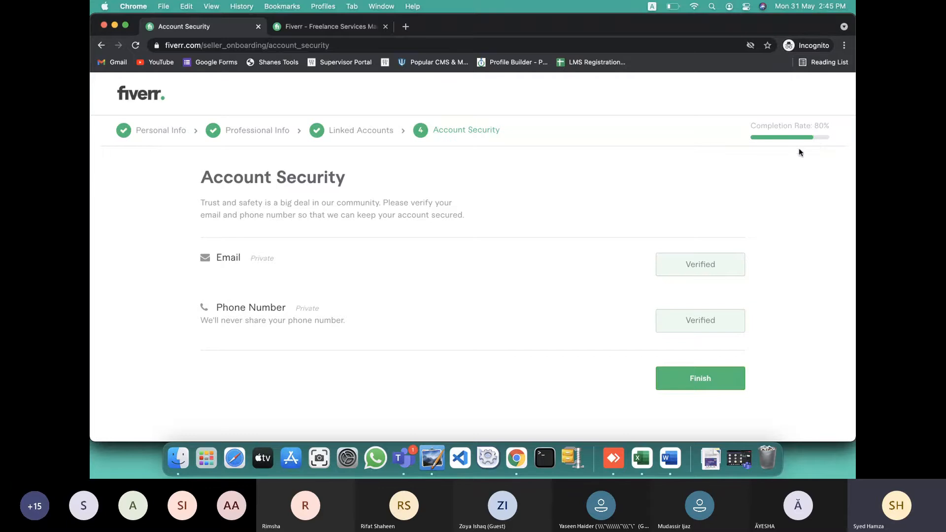
Finish Account Security and close the 'All Done!' notice to reach the new gig form
left_click(671, 377)
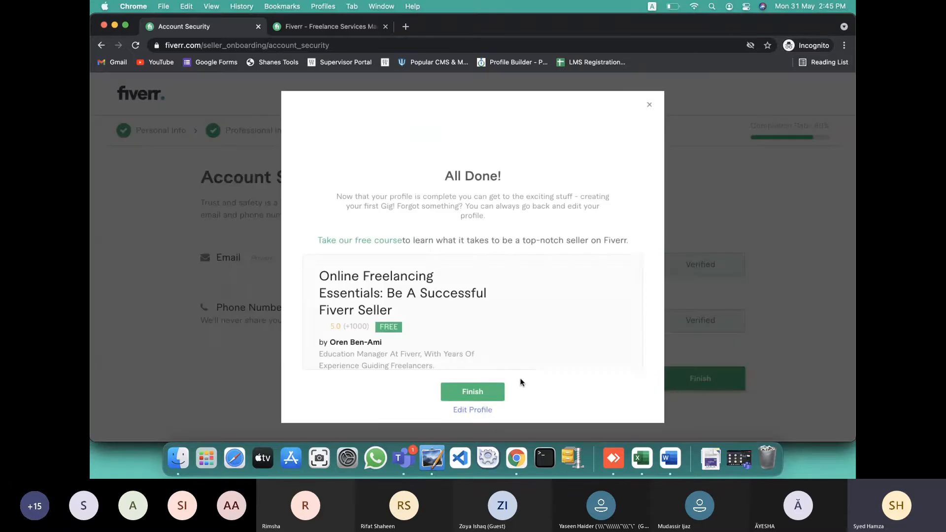
left_click(473, 392)
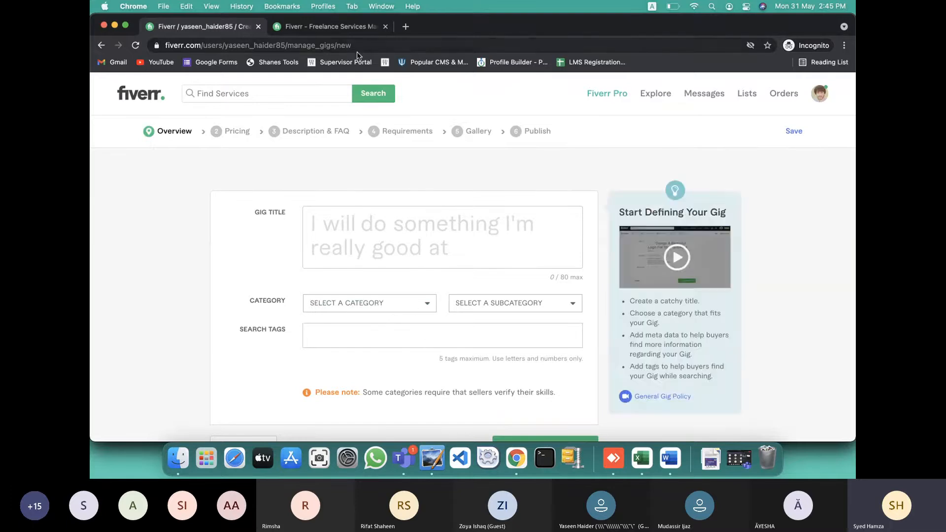
From the Fiverr home tab, search services for 'wordpress landing page with elementor pro'
left_click(337, 27)
left_click(285, 92)
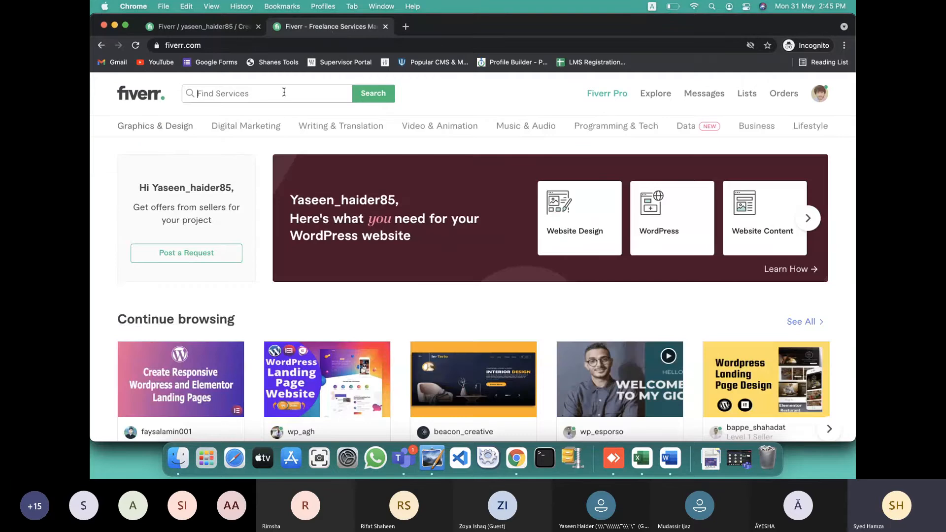
type("wordpress")
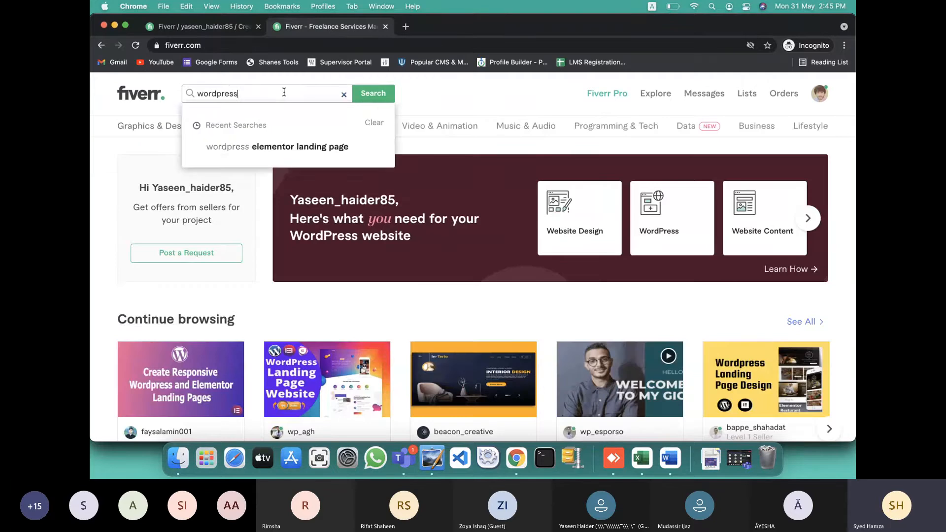
type(" landin")
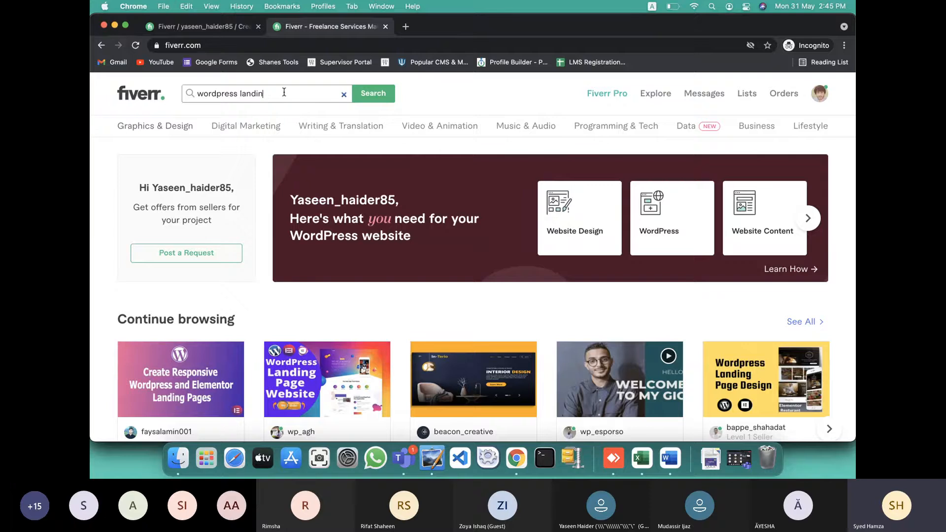
type("g page with elementor pro")
key("Return")
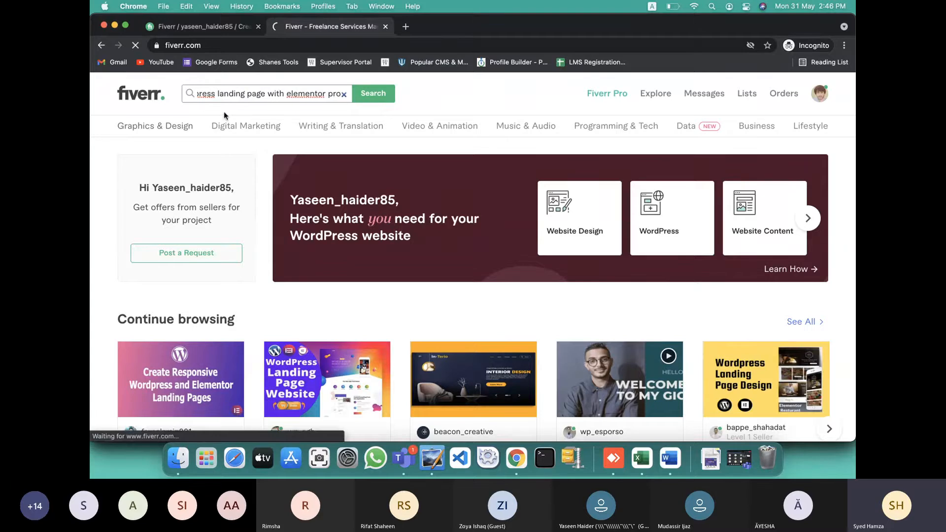
scroll(298, 236, "down", 3)
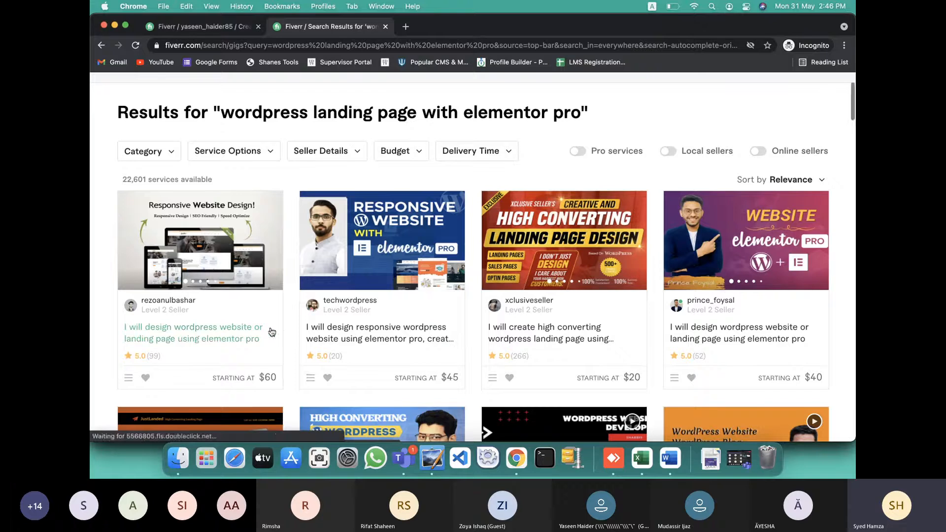
Open the high converting, pro WordPress landing page and modern website design gigs in new tabs
scroll(316, 285, "down", 3)
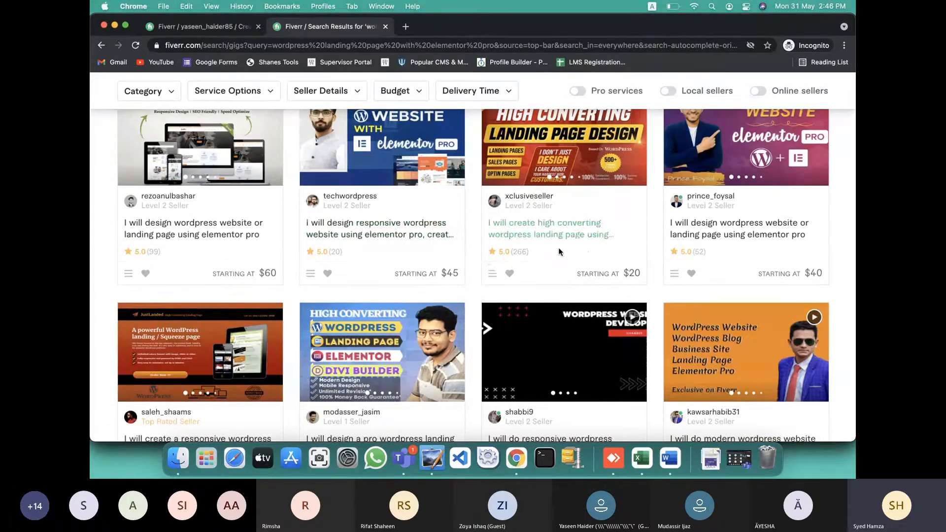
scroll(587, 245, "down", 1)
left_click(559, 227, "super")
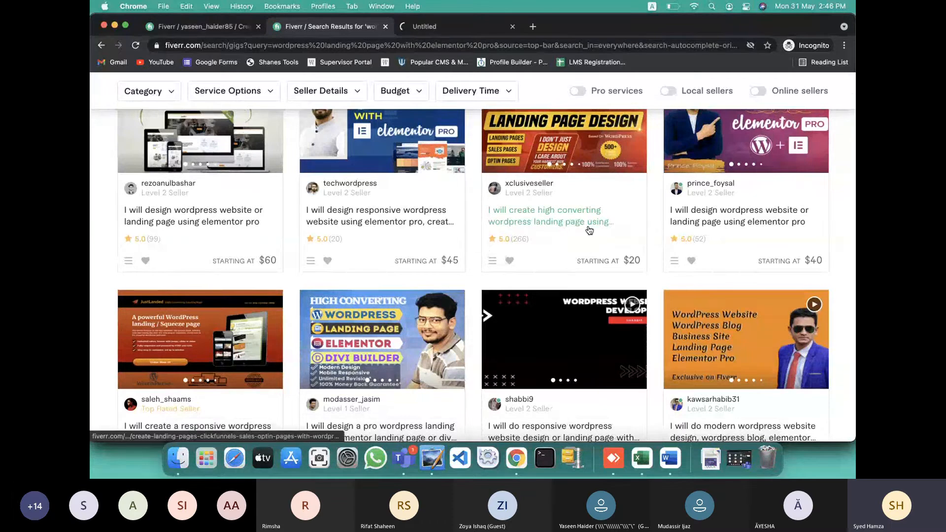
scroll(690, 254, "down", 3)
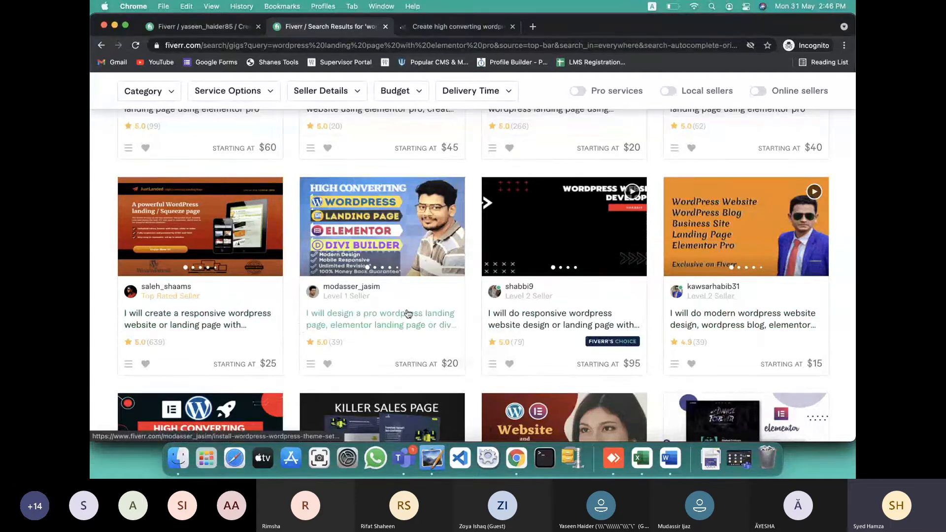
left_click(402, 326, "super")
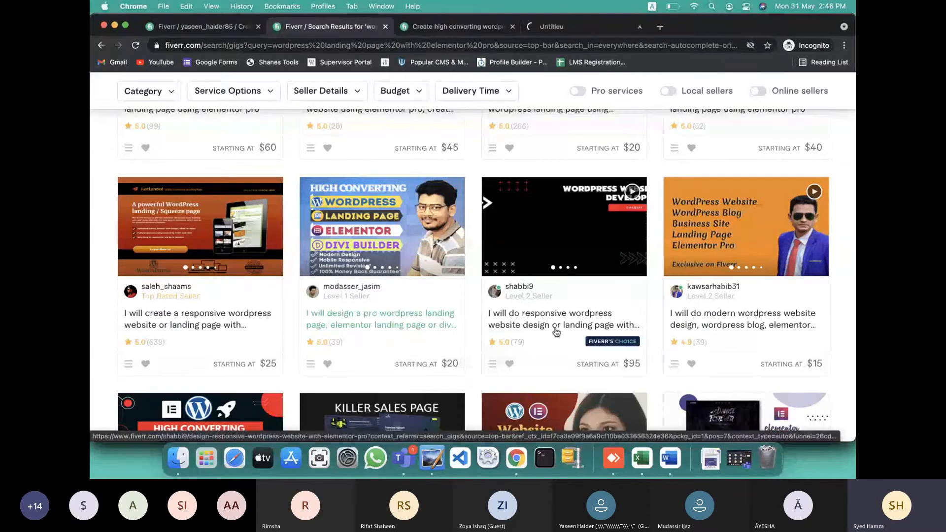
left_click(704, 321, "super")
Open three more landing-page gigs in new tabs and view the high converting gig
scroll(703, 321, "down", 6)
left_click(223, 238, "super")
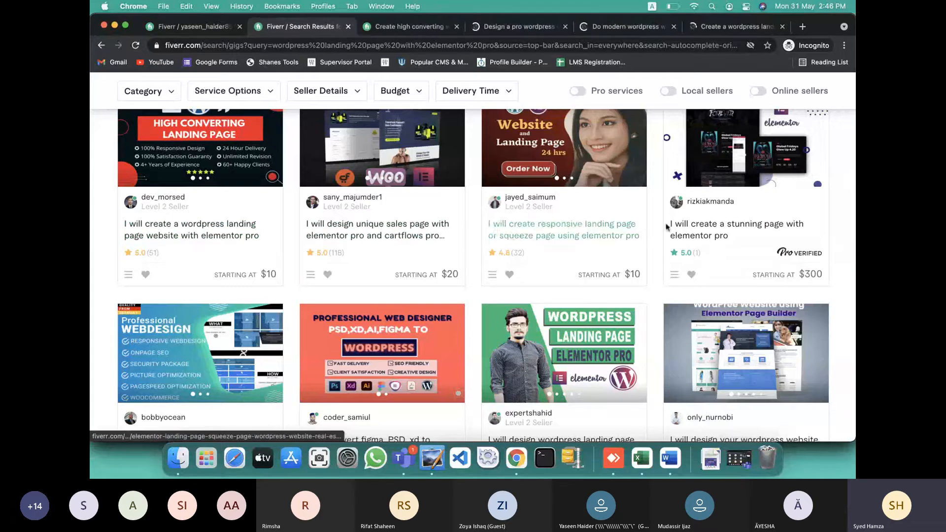
scroll(579, 306, "down", 3)
left_click(572, 381, "super")
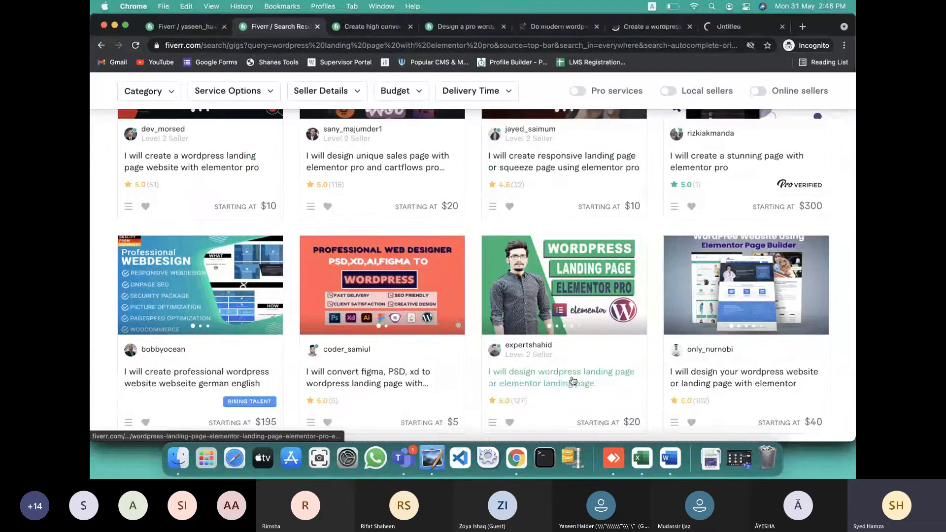
scroll(573, 380, "down", 4)
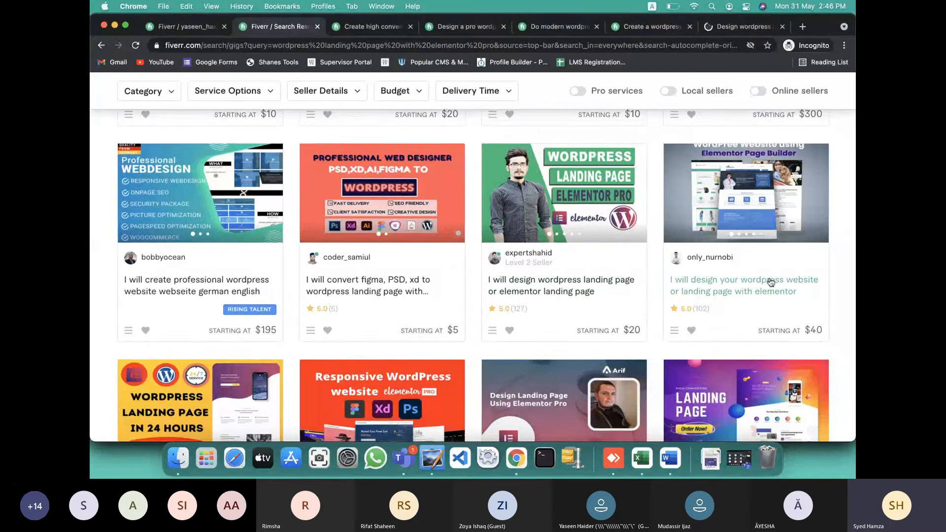
scroll(741, 296, "down", 2)
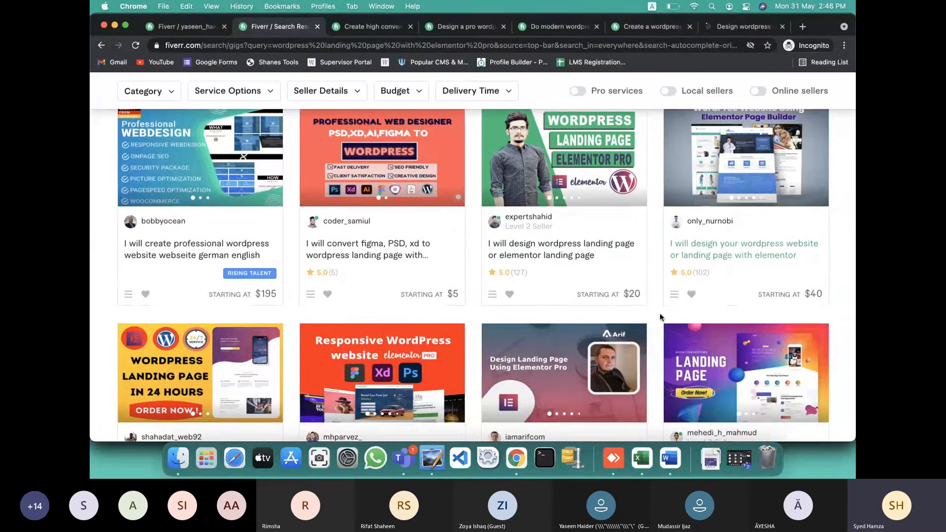
scroll(313, 291, "down", 8)
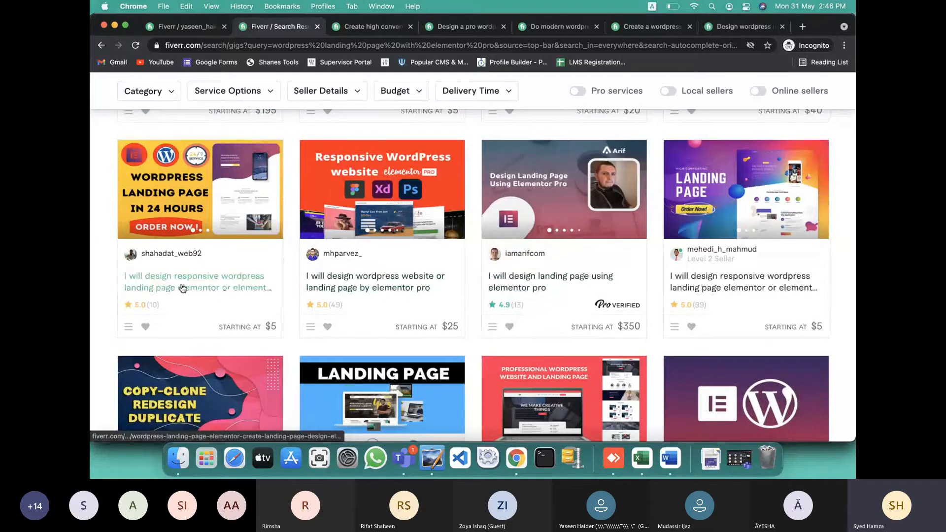
left_click(243, 277, "super")
left_click(317, 32)
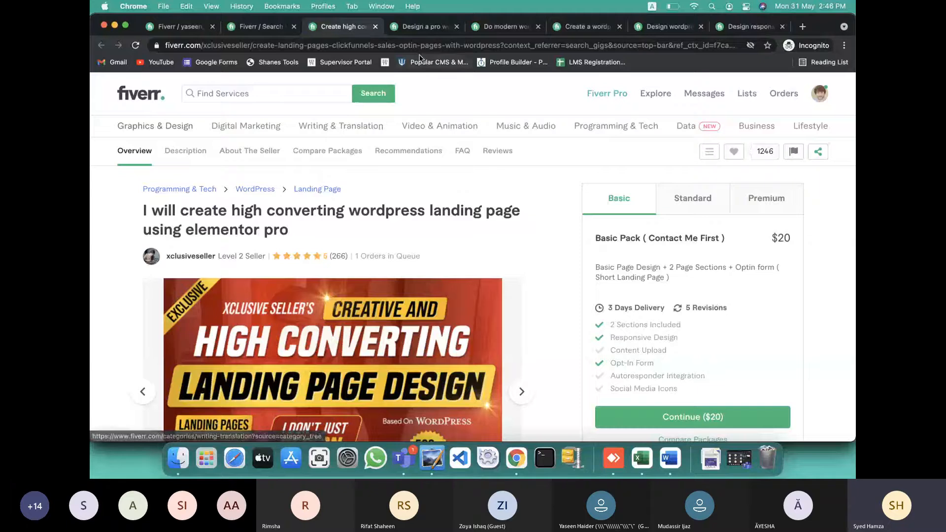
Review the modern design, Elementor and responsive landing-page gig tabs, then return to the new gig form
key("ctrl+Tab")
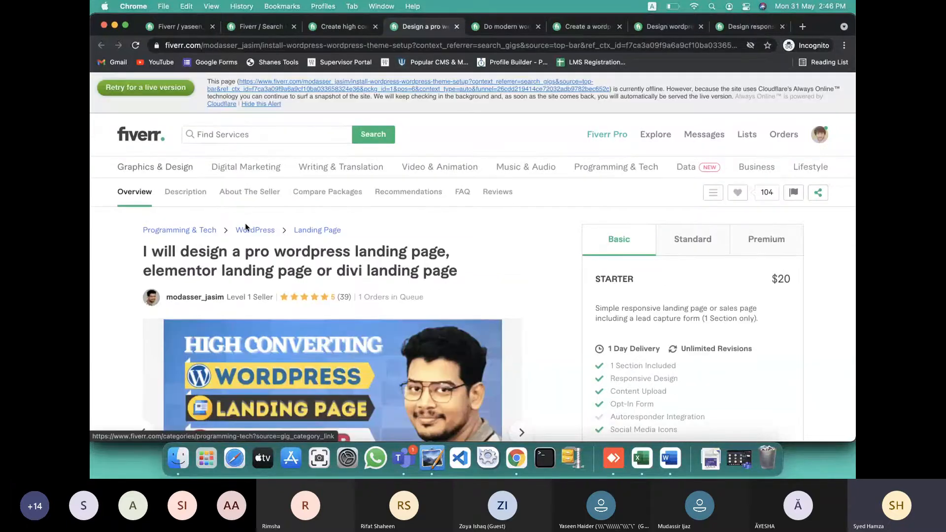
left_click(487, 26)
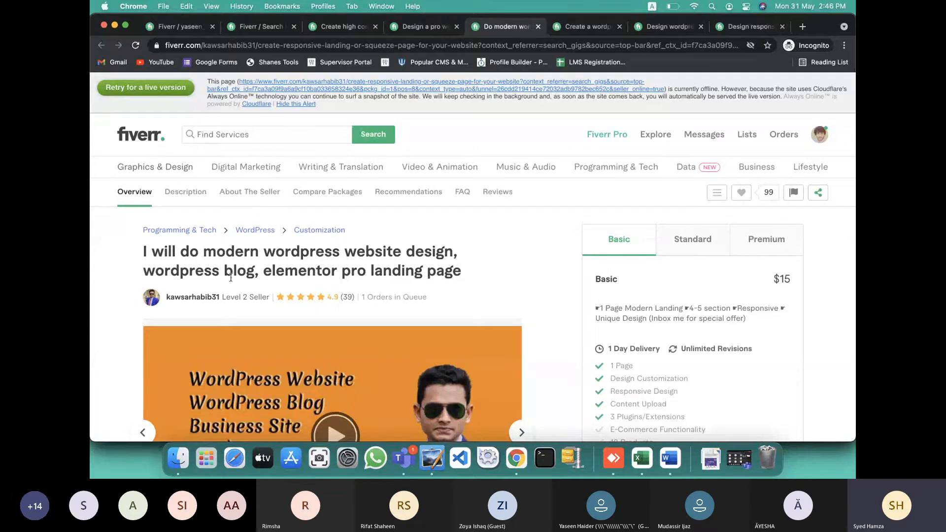
left_click(586, 27)
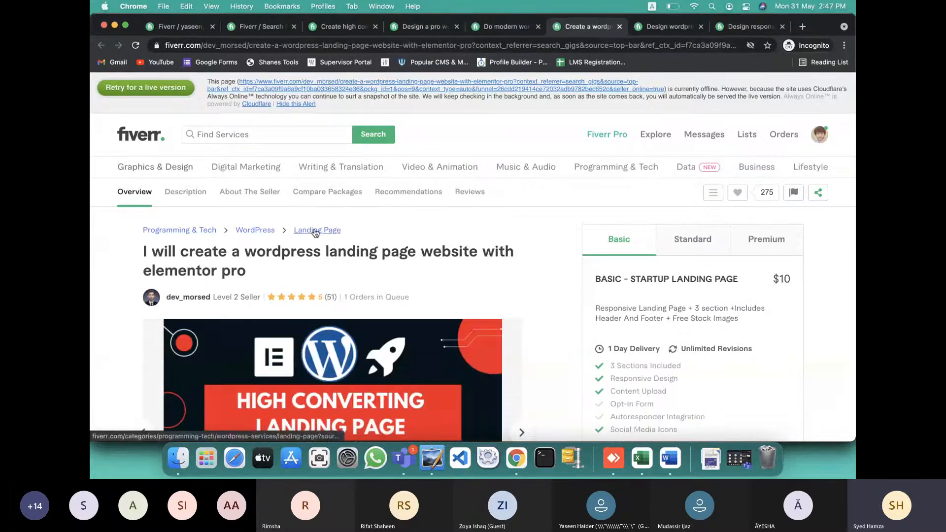
left_click(656, 31)
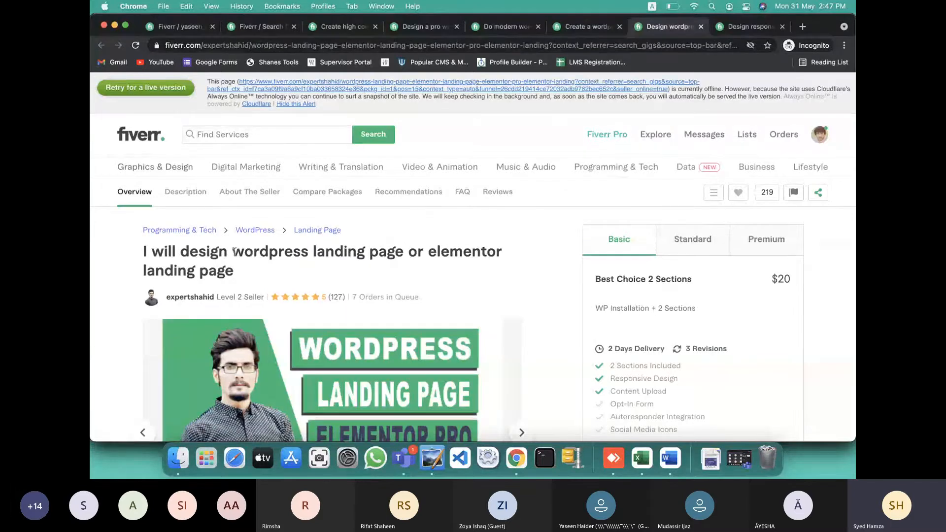
left_click_drag(235, 251, 402, 252)
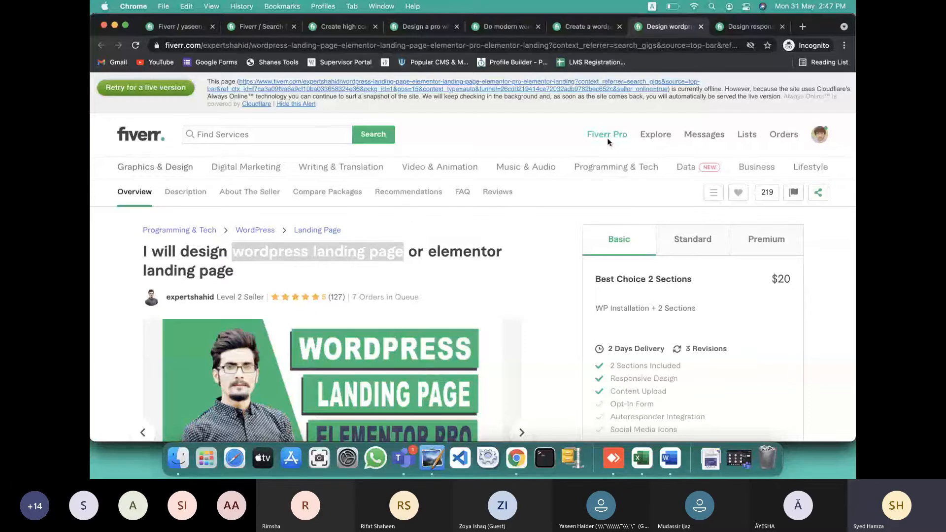
left_click(746, 26)
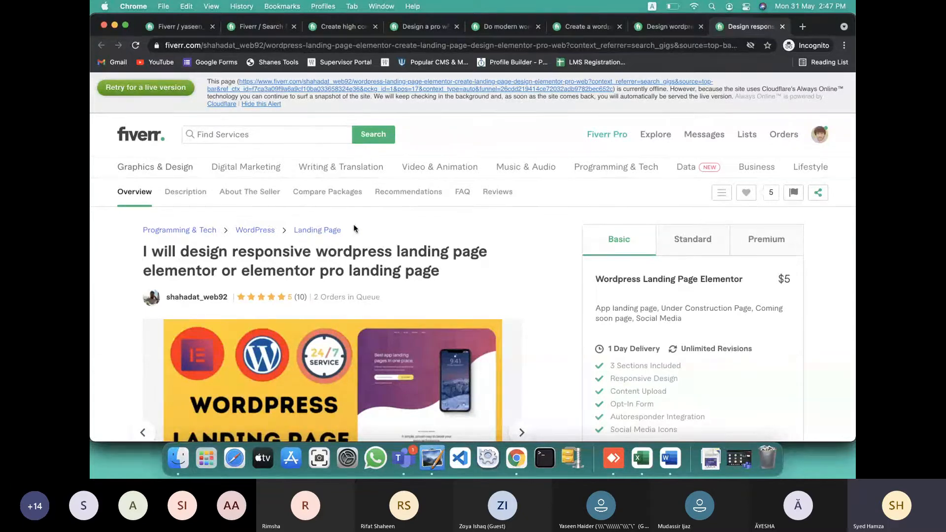
left_click(187, 27)
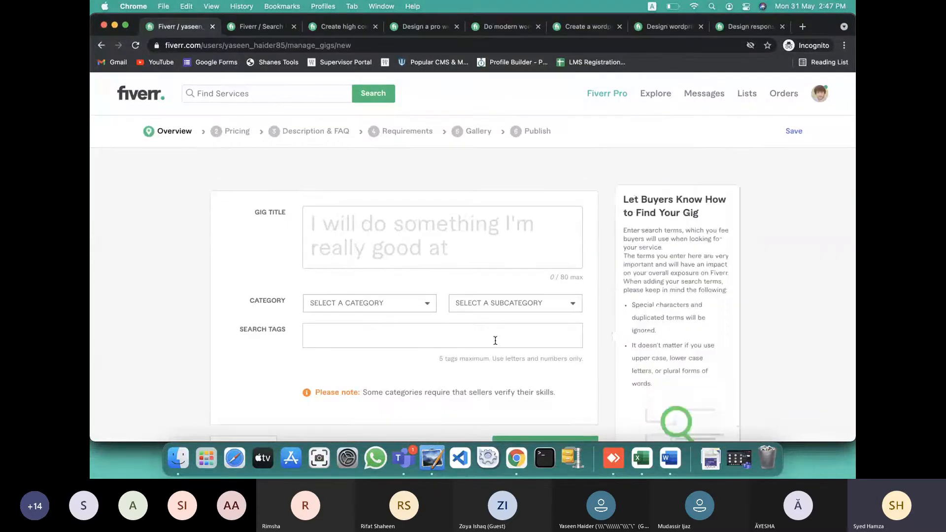
Copy the planned title wording after 'I will' from the Word gig notes, then return to Fiverr
left_click(665, 449)
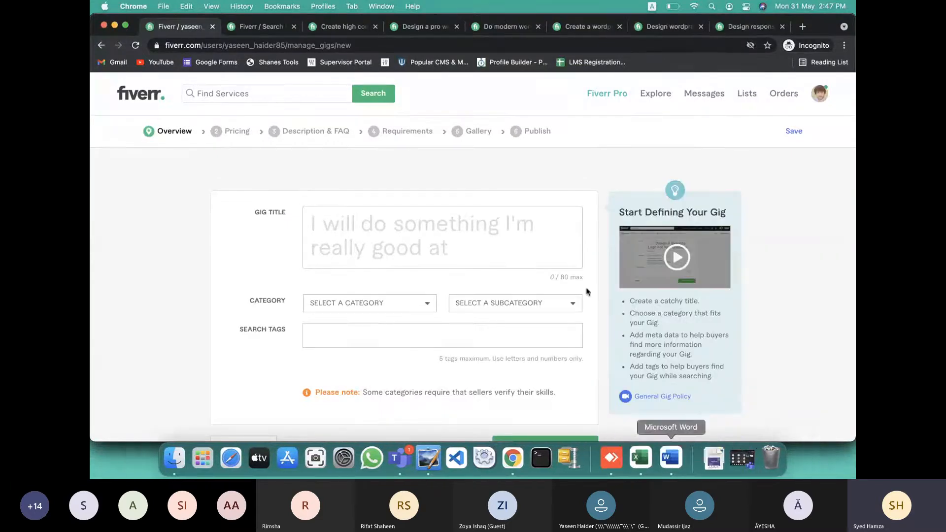
scroll(420, 228, "down", 15)
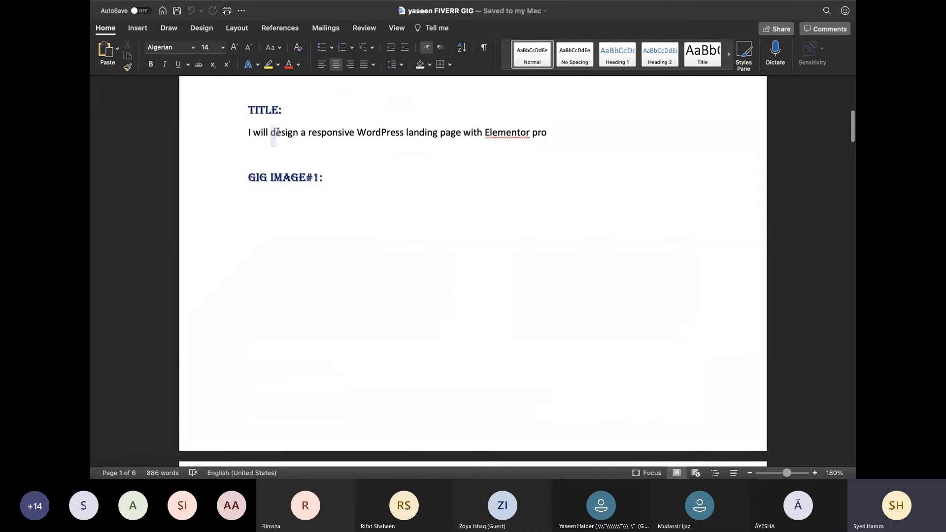
mouse_move(271, 133)
left_mouse_down()
mouse_move(466, 137)
mouse_move(558, 152)
mouse_move(438, 134)
mouse_move(272, 136)
left_mouse_up()
key("super+c")
left_click(556, 150)
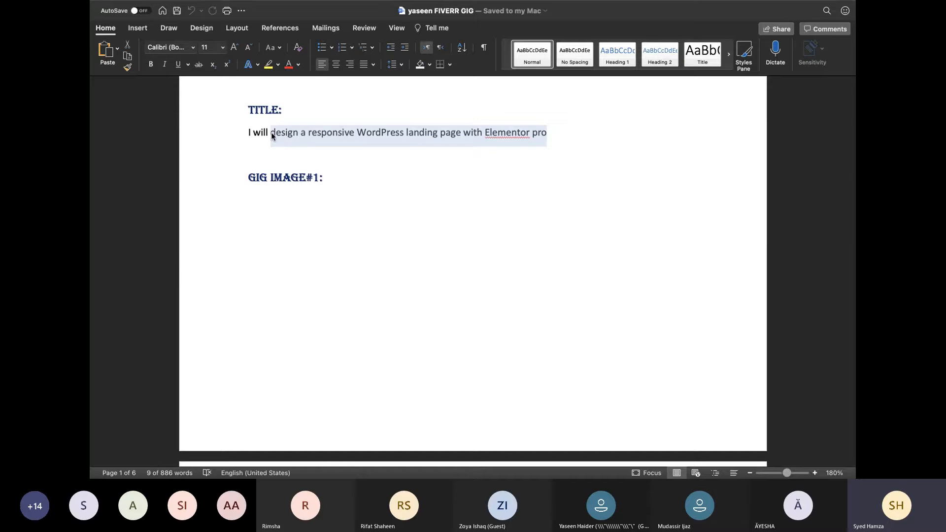
key("super+Tab")
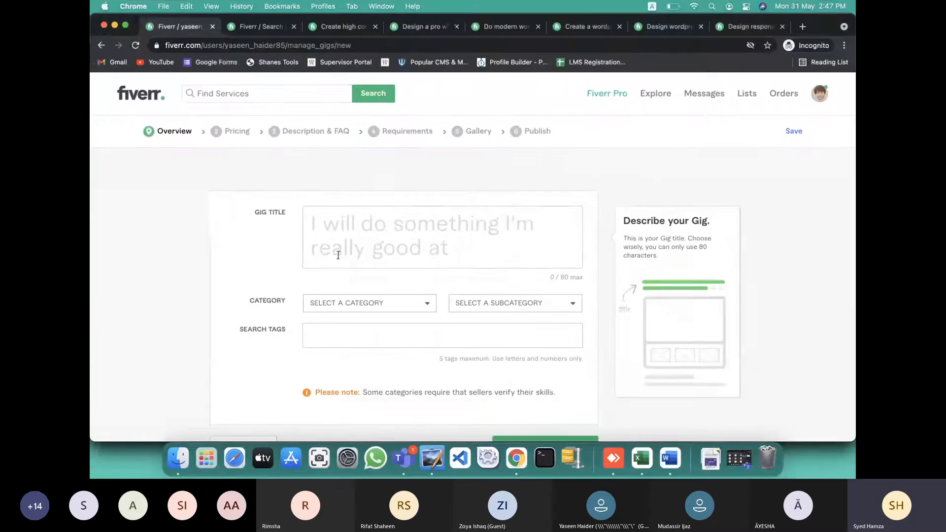
Paste the copied wording into Gig Title and check the 61/80 count and shorter-titles hint
key("super+v")
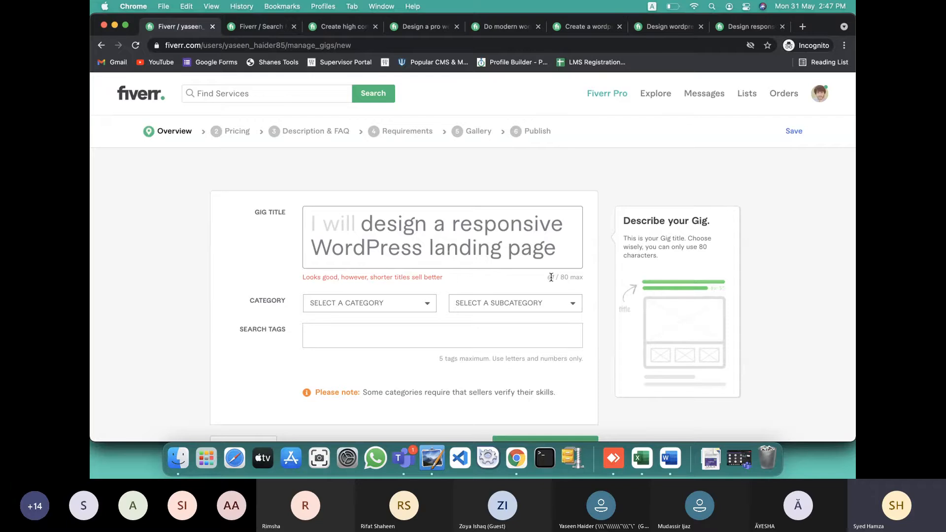
left_click_drag(550, 278, 557, 276)
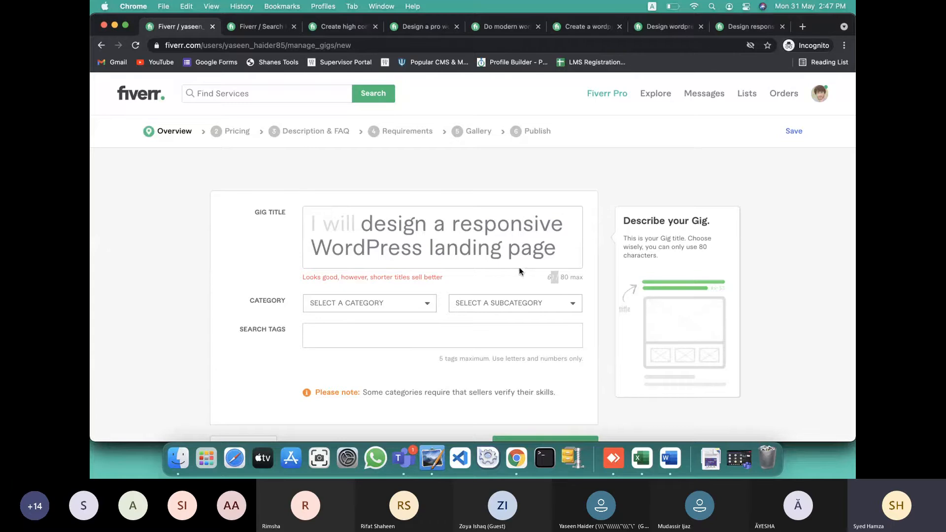
left_click(305, 276)
left_click_drag(348, 278, 448, 280)
left_click(459, 272)
Delete the word 'a' from the gig title
left_click(445, 224)
key("BackSpace")
key("BackSpace")
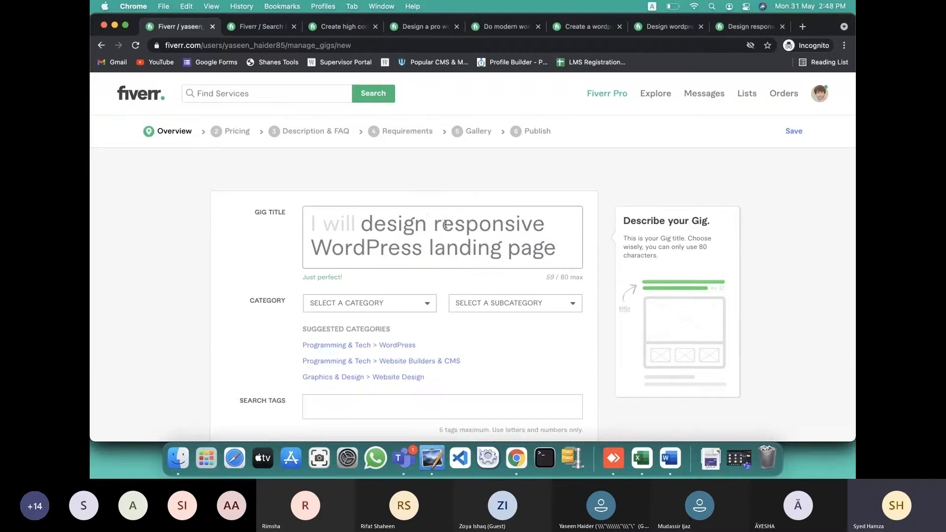
scroll(452, 263, "down", 2)
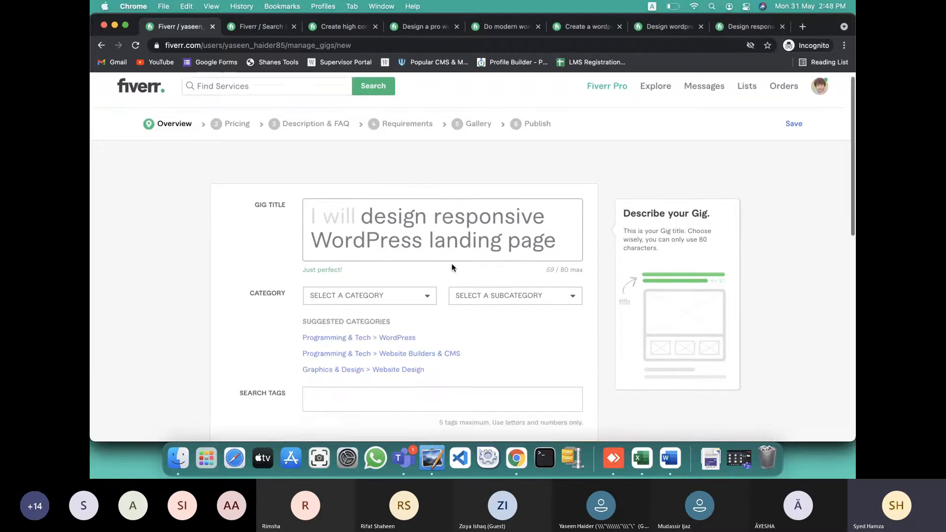
scroll(471, 213, "down", 2)
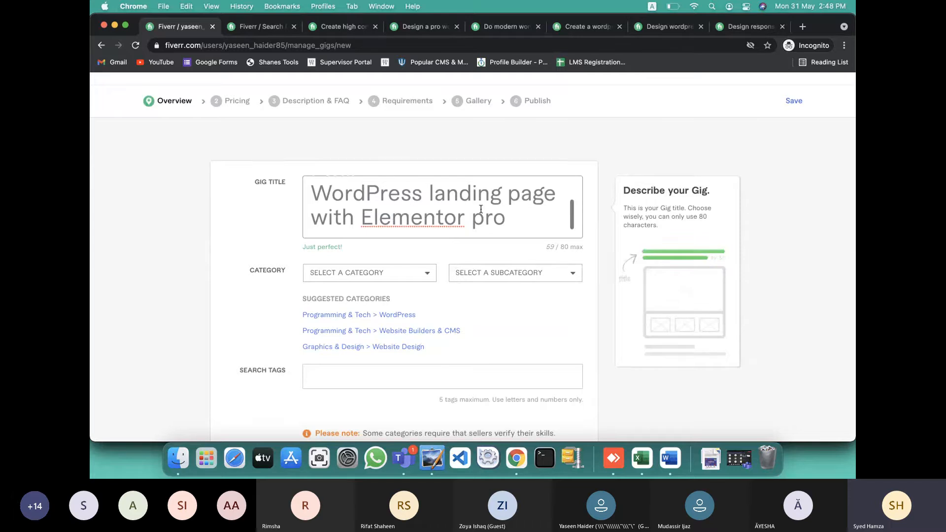
scroll(484, 208, "up", 2)
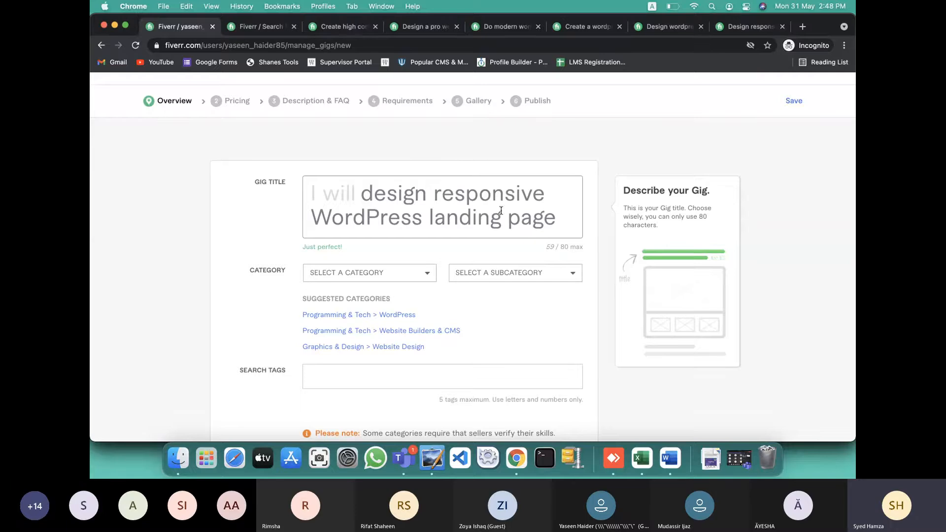
Lowercase 'wordpress' and 'elementor' so the title reads 59/80 characters
left_click_drag(330, 219, 311, 219)
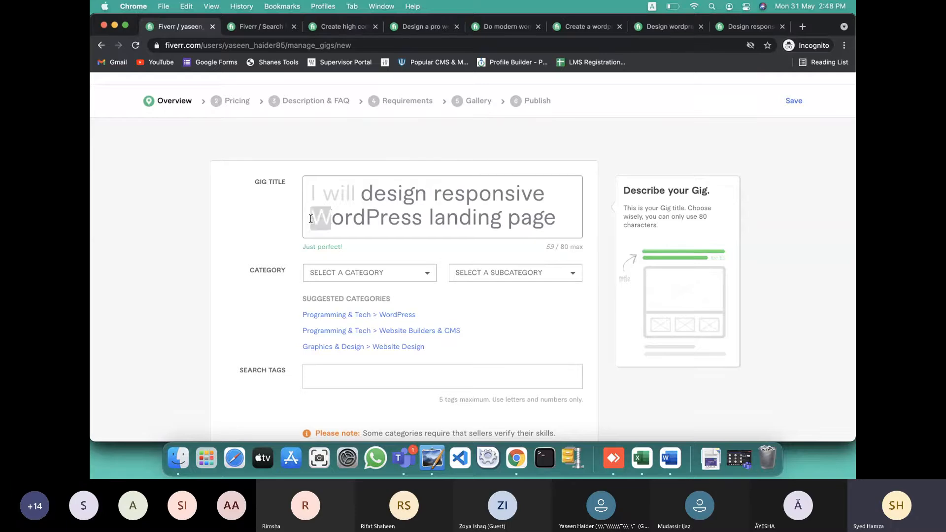
type("w")
left_click(374, 215)
key("BackSpace")
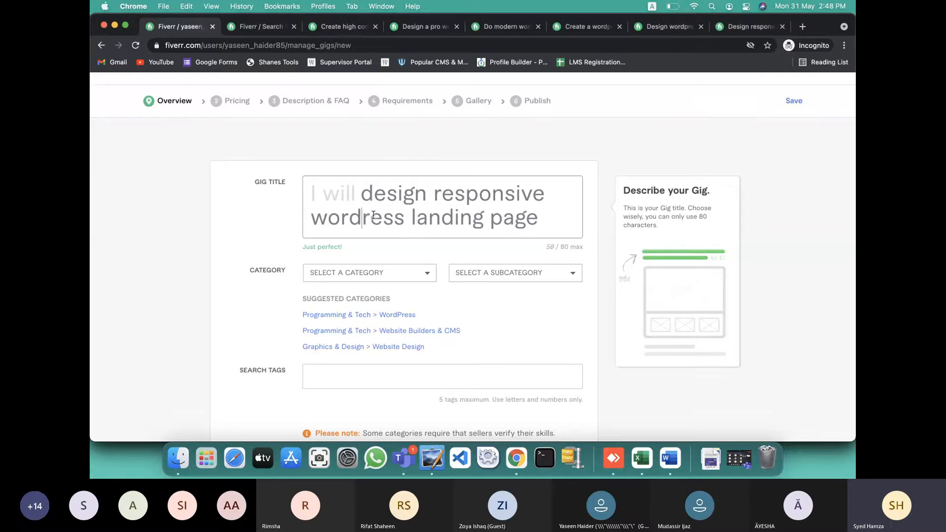
type("p")
scroll(440, 218, "down", 2)
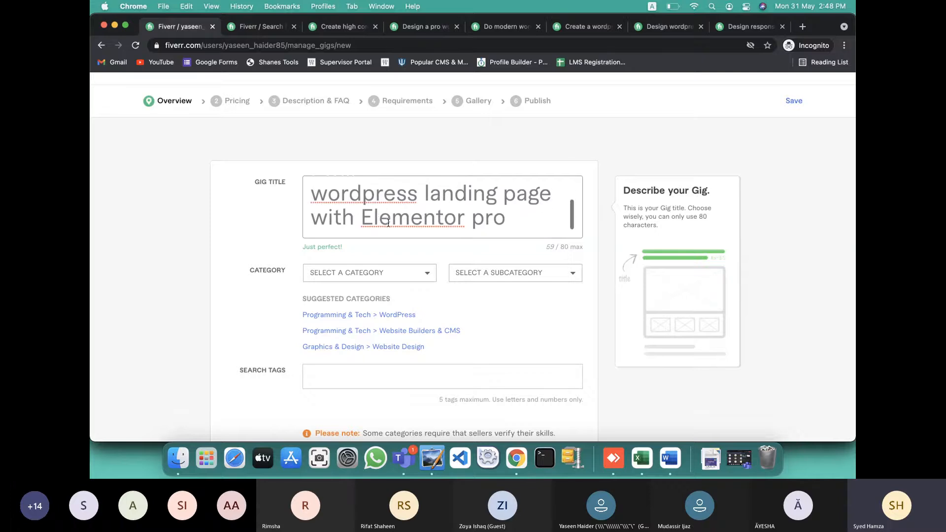
key("BackSpace")
type("e")
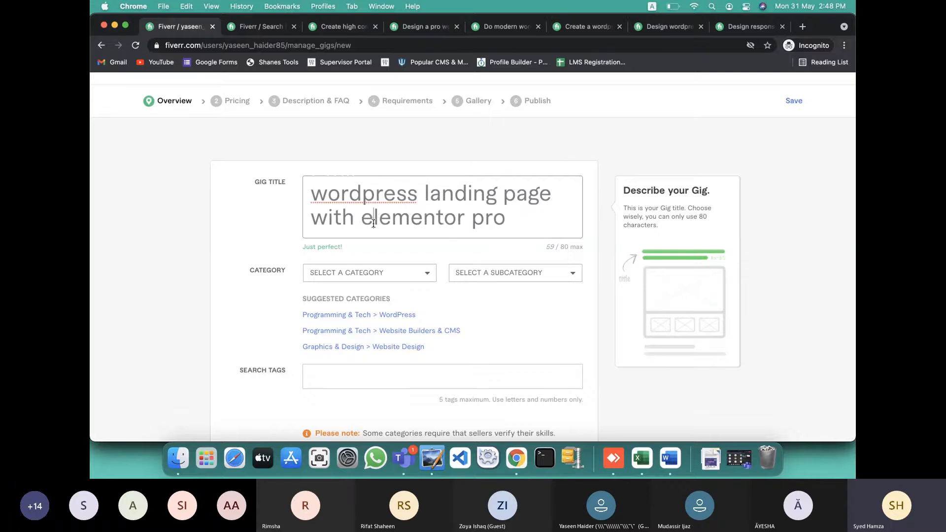
scroll(489, 213, "up", 2)
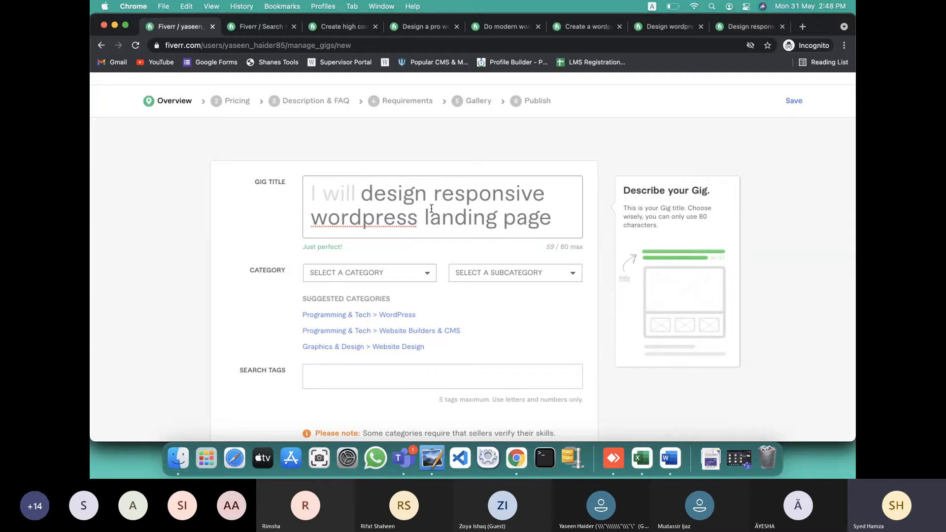
scroll(434, 206, "down", 2)
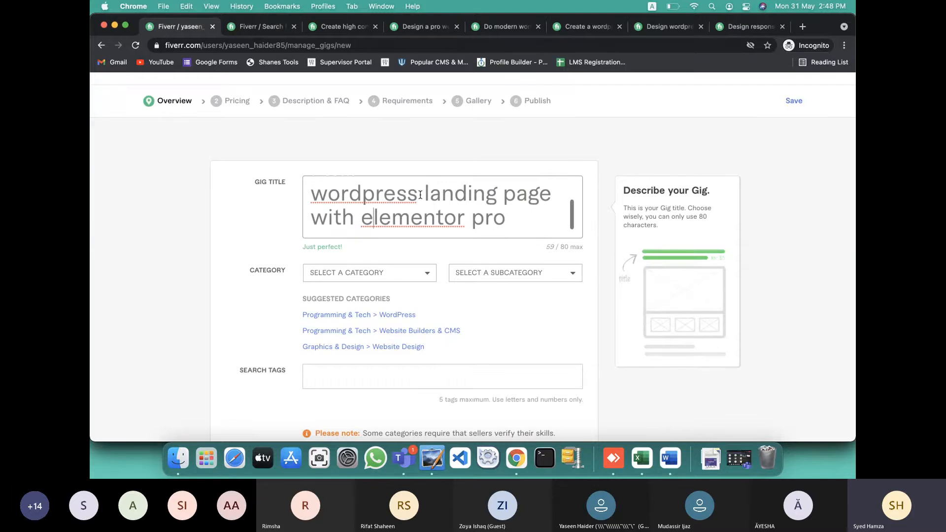
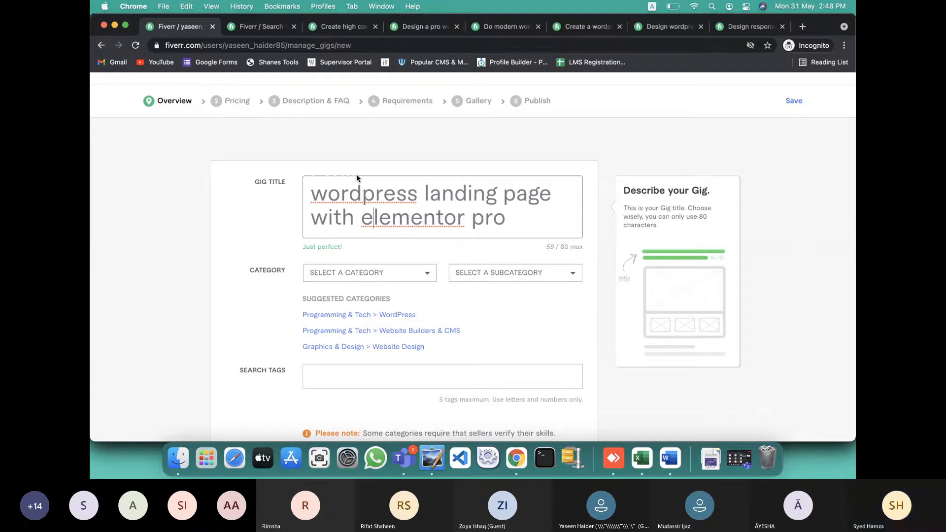
Choose the suggested Programming & Tech > WordPress category for the gig
scroll(396, 209, "up", 2)
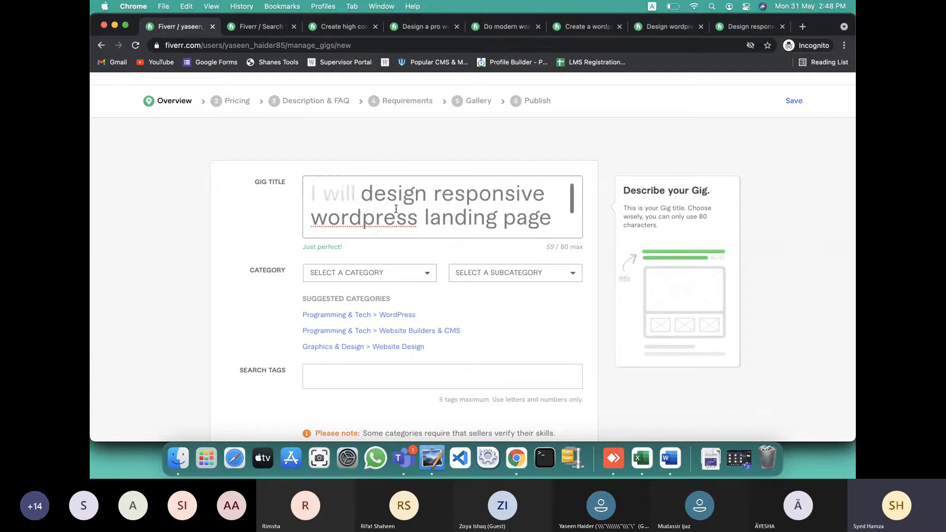
scroll(375, 207, "down", 2)
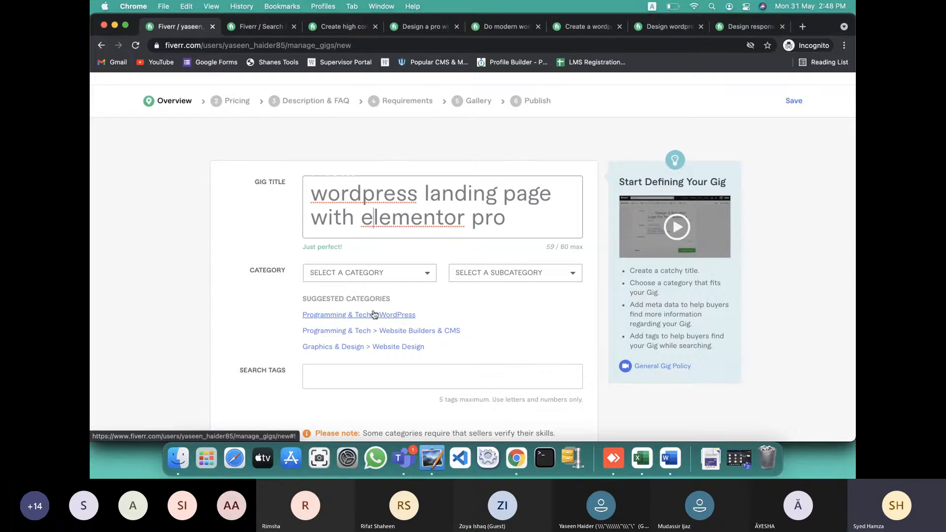
left_click(405, 317)
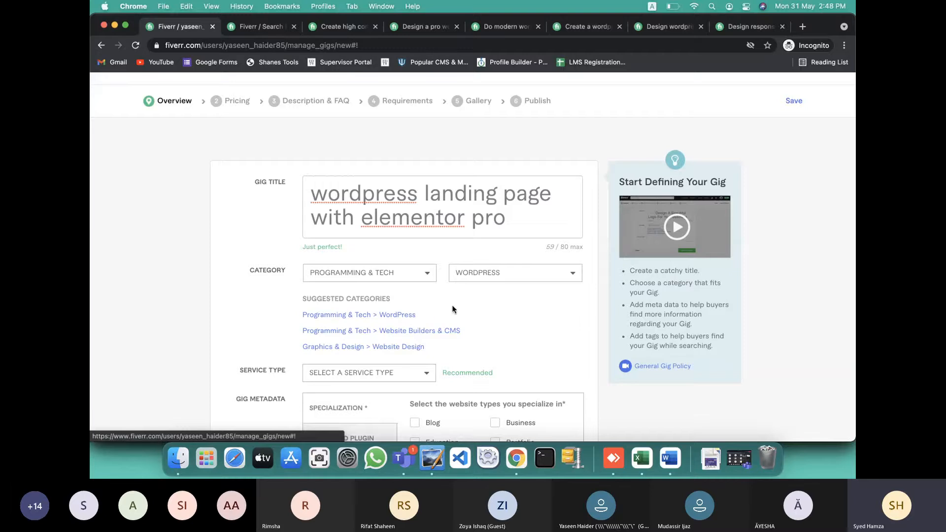
scroll(453, 310, "down", 2)
Expand the Service Type list, then bring the Teams meeting to the front
left_click(348, 325)
scroll(347, 381, "down", 3)
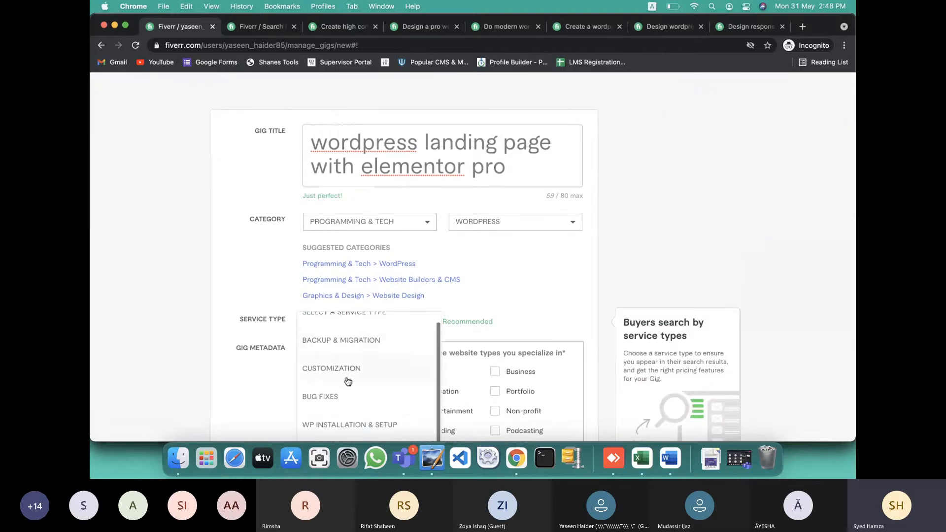
scroll(348, 381, "down", 5)
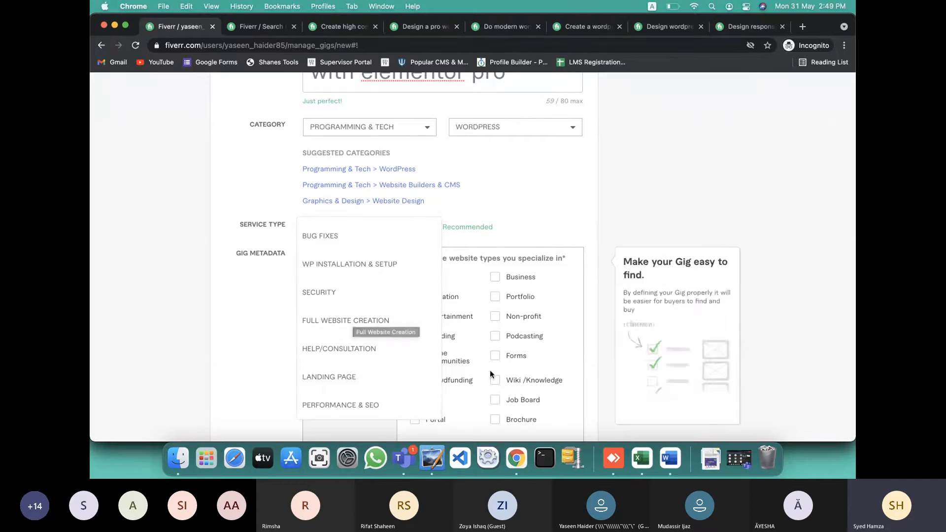
left_click(773, 390)
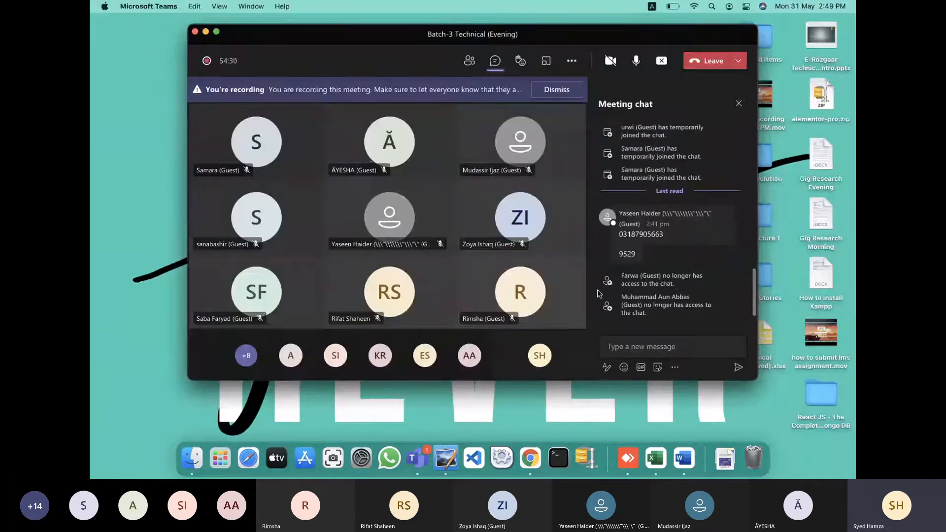
Show the Teams participant list, then go back to the Fiverr gig form in Chrome
left_click(468, 61)
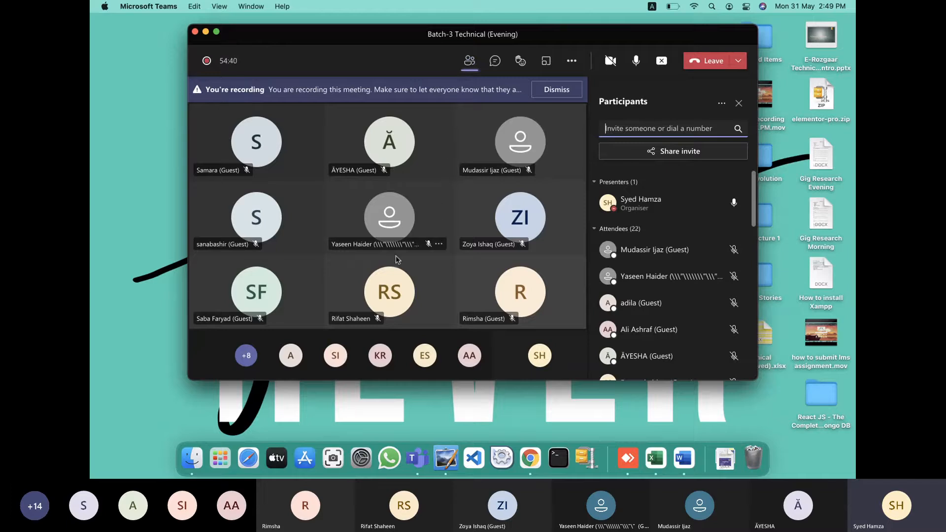
key("ctrl+Right")
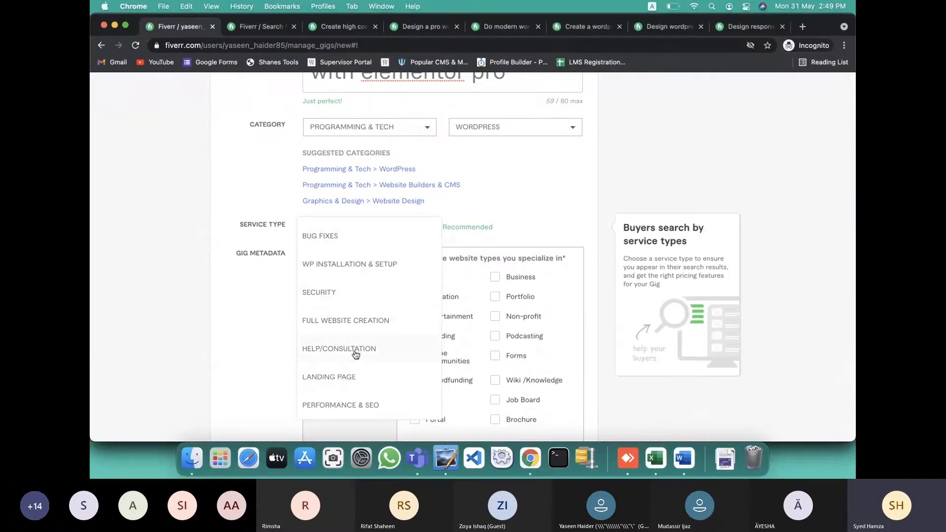
Pick Landing Page as the service type and view the 'wordpress landing page with elementor pro' search results
left_click(347, 377)
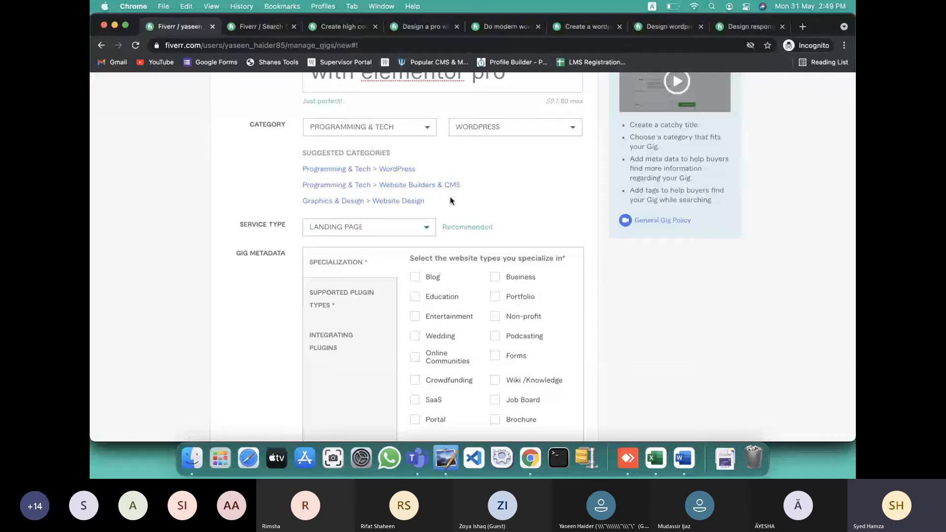
scroll(450, 199, "up", 2)
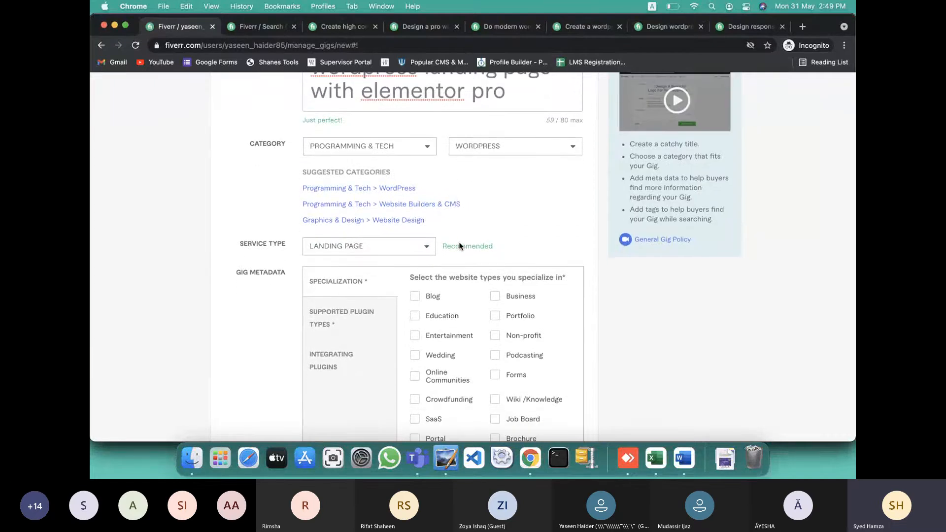
scroll(459, 246, "down", 5)
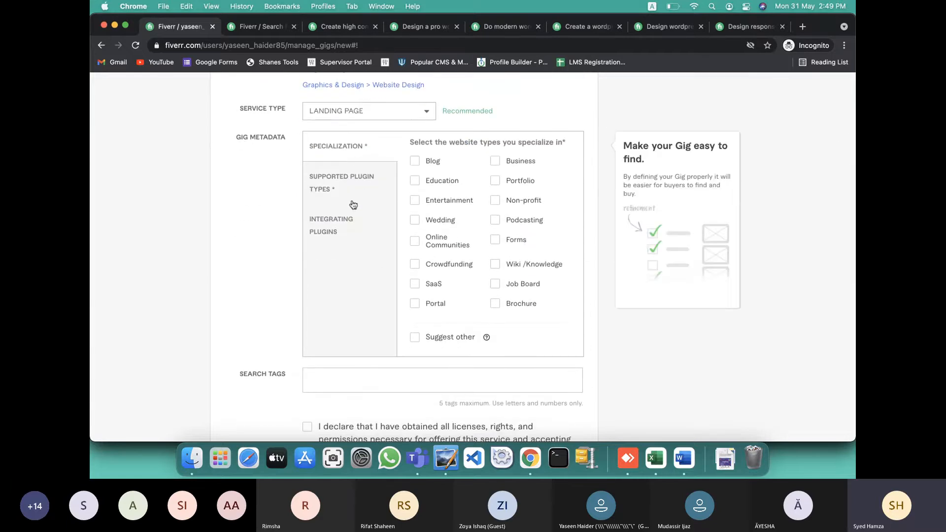
left_click(258, 28)
scroll(305, 247, "down", 5)
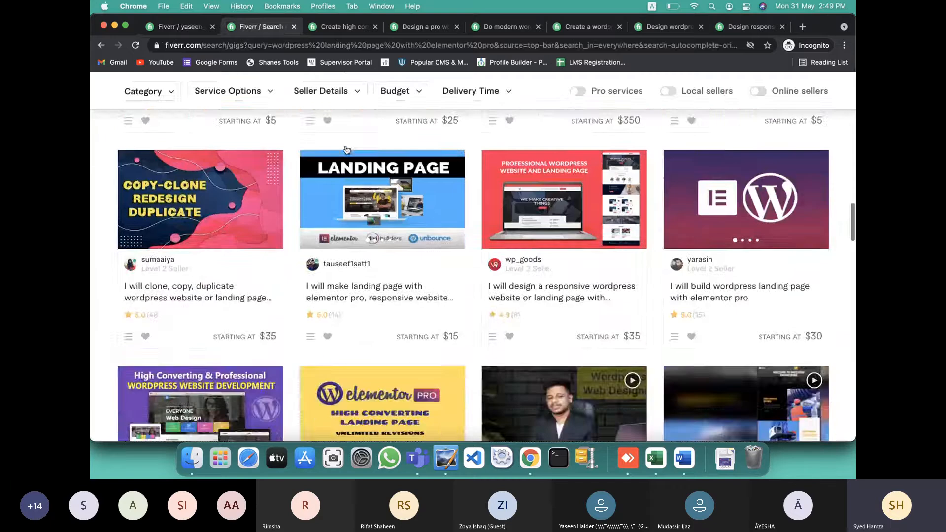
In the first competitor gig, select its specialization, plugin types and integrating plugins lists
left_click(338, 27)
scroll(307, 319, "down", 20)
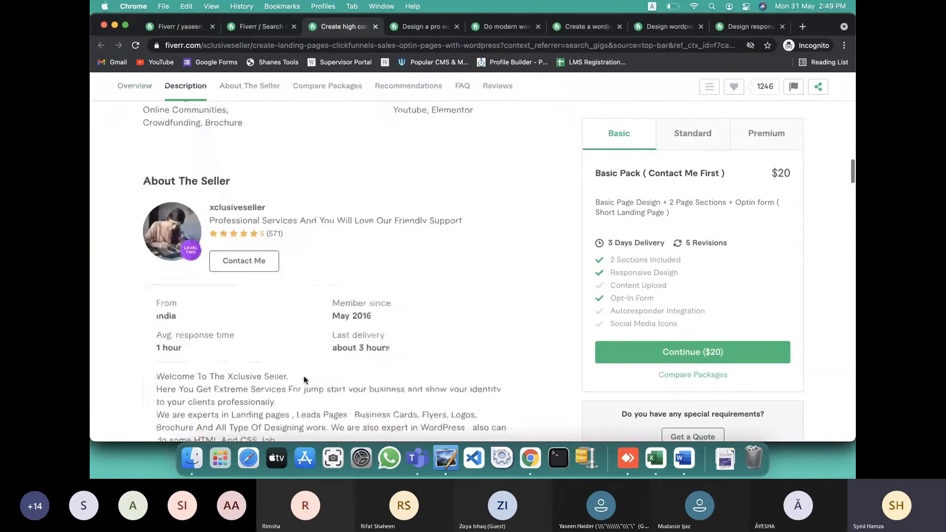
scroll(303, 380, "down", 15)
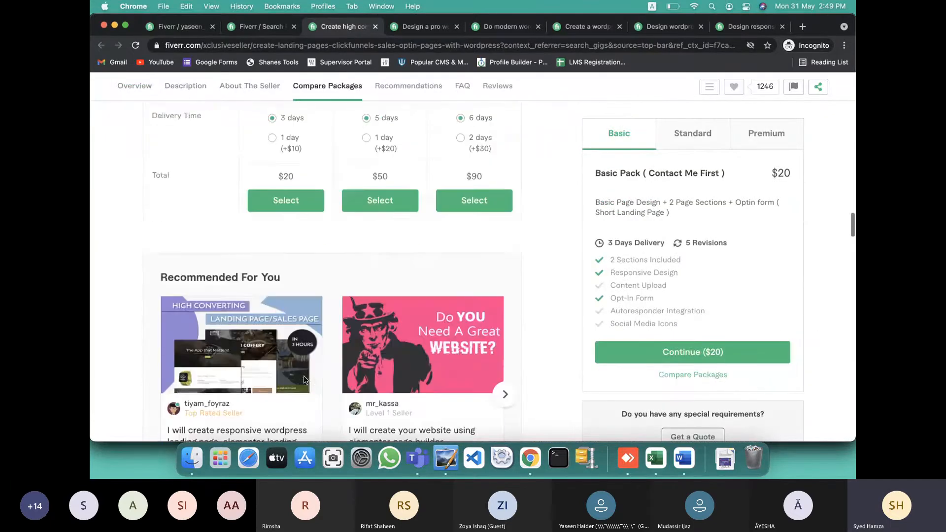
scroll(304, 379, "up", 6)
scroll(304, 379, "up", 12)
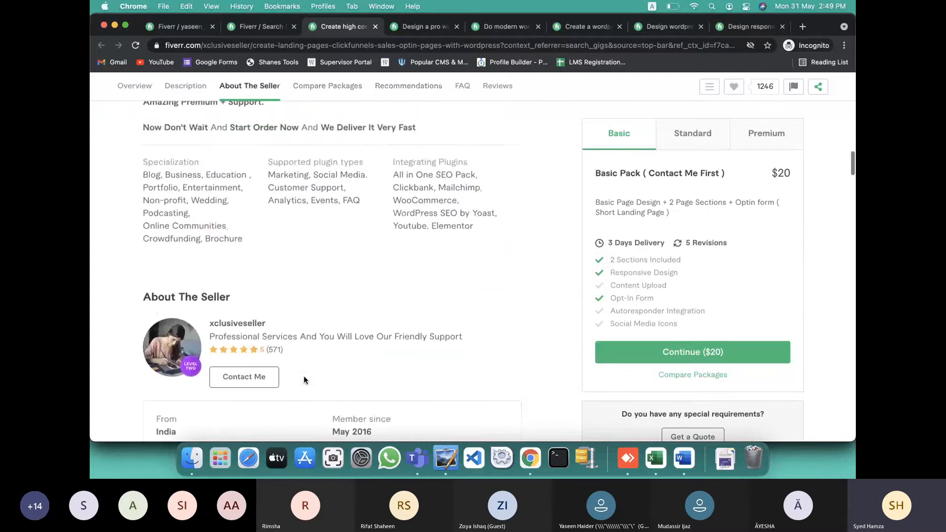
left_click_drag(134, 167, 234, 192)
left_click_drag(393, 159, 423, 235)
In a second competitor gig, select its plugin list
left_click(420, 36)
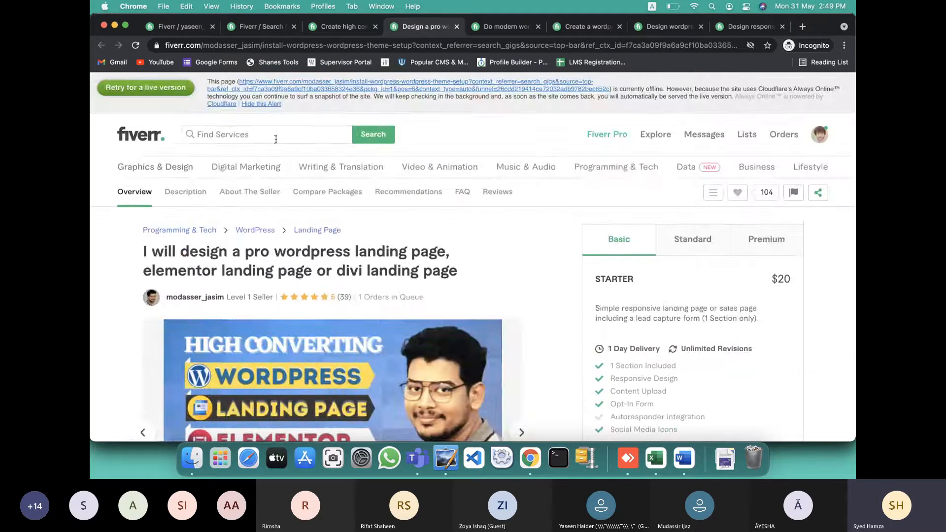
scroll(274, 149, "down", 15)
scroll(275, 149, "down", 2)
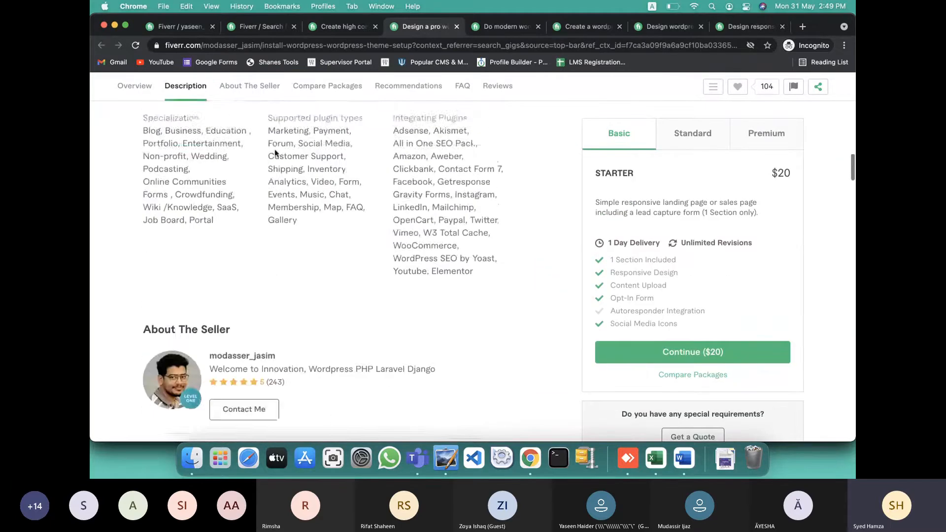
scroll(170, 208, "up", 3)
left_click_drag(392, 228, 507, 294)
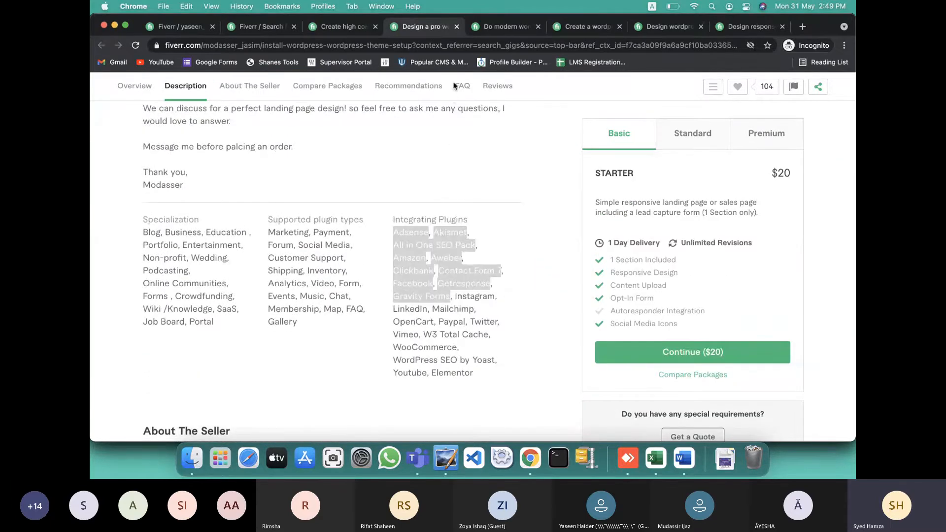
Select a third competitor's specialization and plugin lists, then return to the gig creation form
left_click(495, 26)
scroll(404, 166, "down", 1)
scroll(403, 163, "down", 15)
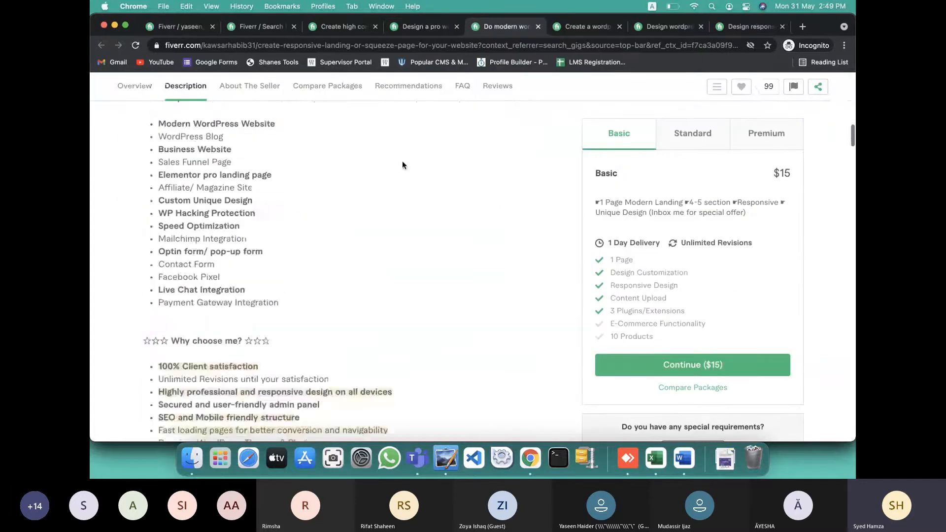
scroll(403, 162, "up", 5)
left_click_drag(484, 394, 156, 286)
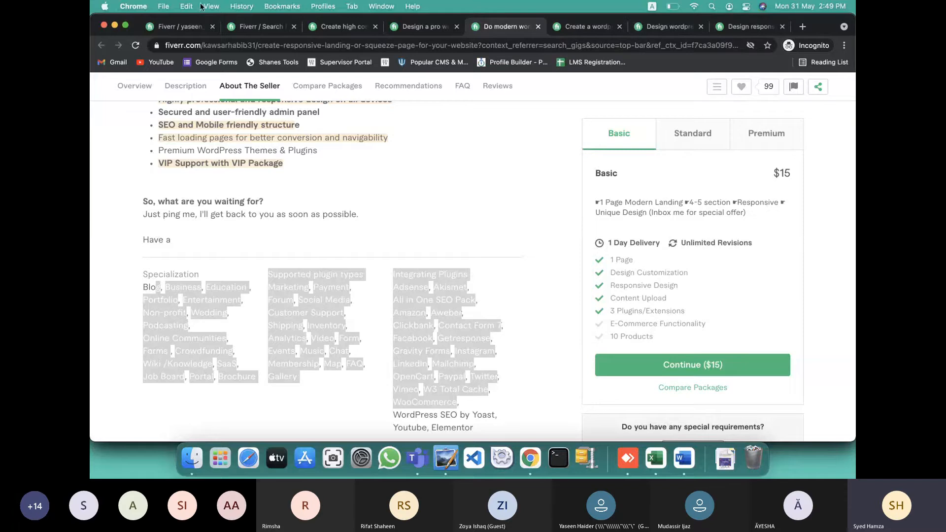
left_click(182, 27)
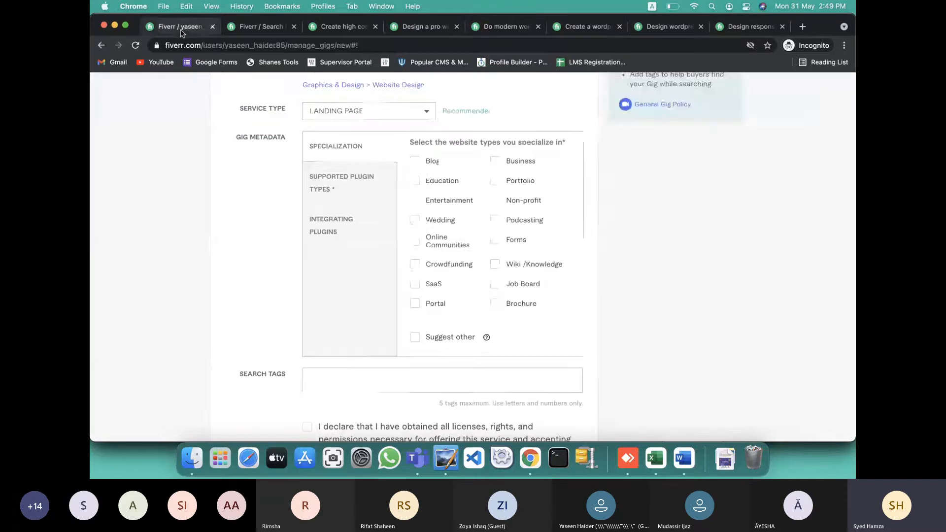
Tick Blog, Business, Portfolio, Education, Podcasting, Wedding, Forms, Wiki/Knowledge, Crowdfunding and SaaS as specializations
left_click(416, 161)
left_click(495, 162)
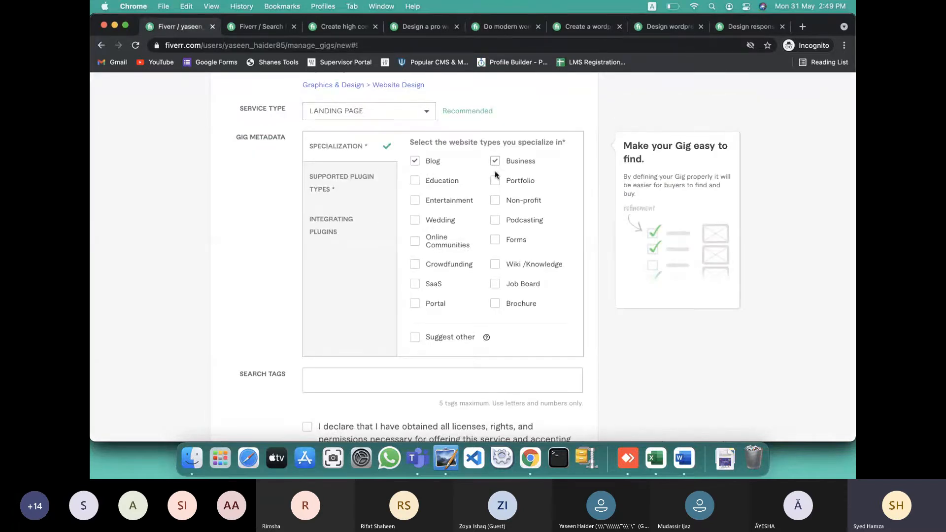
left_click(495, 180)
left_click(438, 181)
left_click(498, 221)
left_click(453, 221)
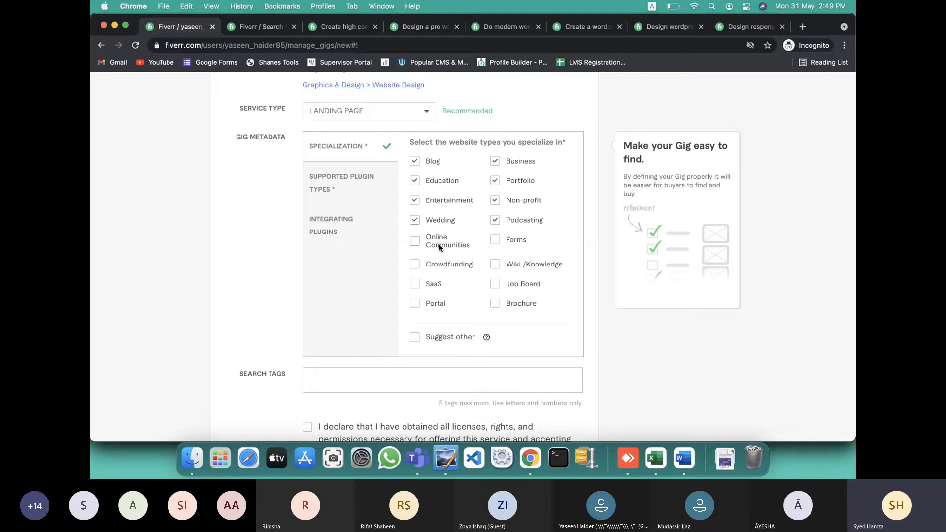
left_click(504, 244)
left_click(503, 261)
left_click(461, 265)
left_click(443, 284)
Tick every supported plugin type, from Payment, Social Media and Shipping through Membership, FAQ and Analytics
left_click(348, 181)
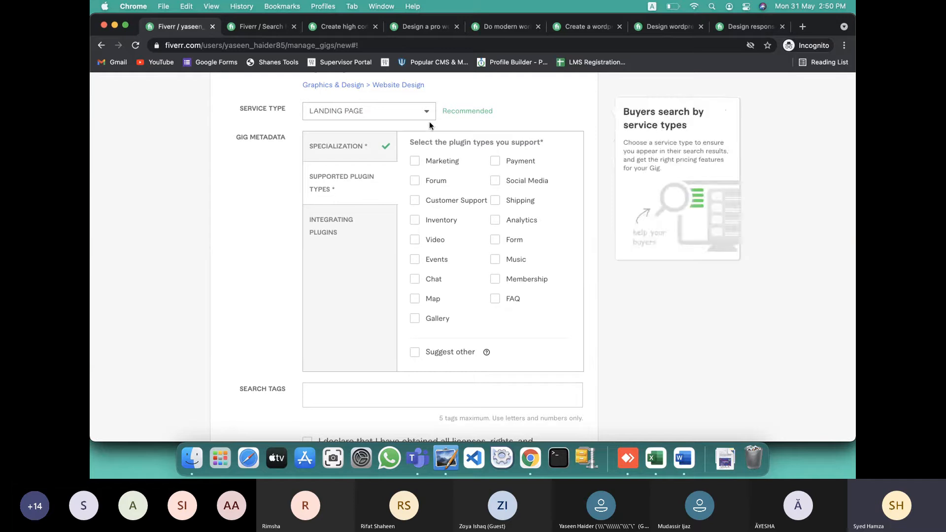
left_click(494, 160)
left_click(495, 181)
left_click(495, 200)
left_click(434, 181)
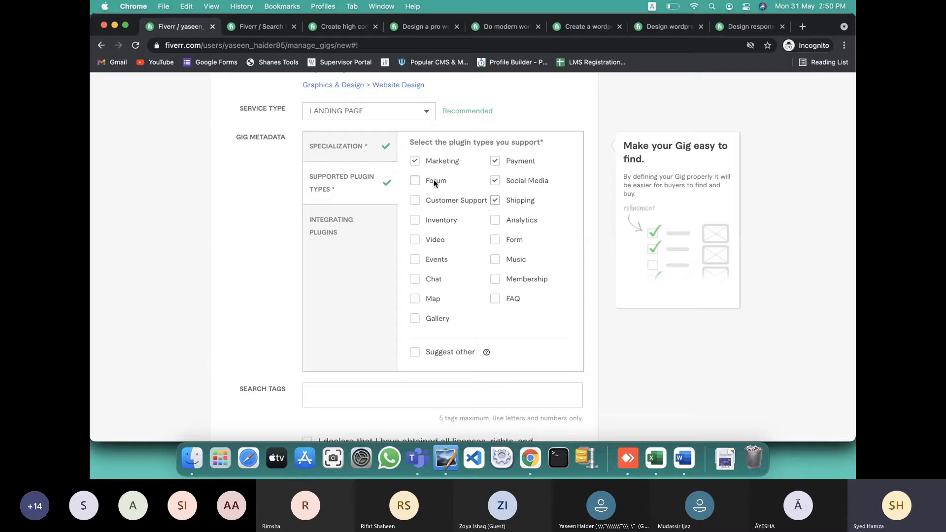
left_click(433, 201)
left_click(431, 220)
left_click(430, 241)
left_click(430, 262)
left_click(429, 281)
left_click(432, 322)
left_click(524, 280)
left_click(515, 296)
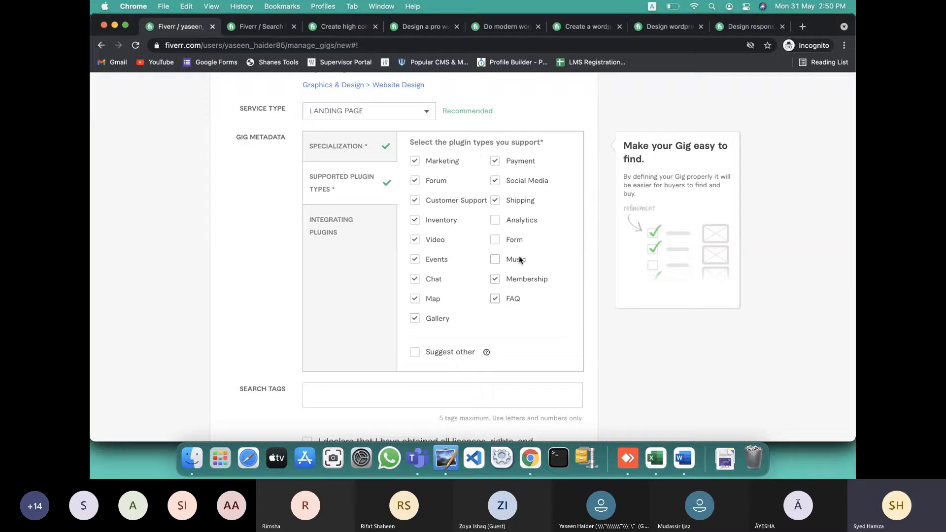
left_click(517, 220)
left_click(356, 232)
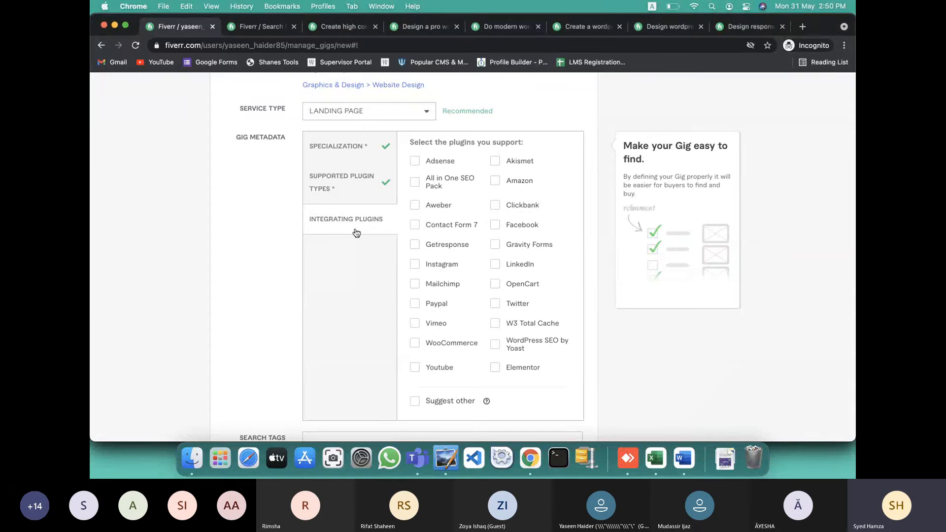
Tick the remaining integrating plugins, including Amazon, Contact Form 7, Paypal, WooCommerce, Yoast SEO and Clickbank
left_click(495, 181)
left_click(425, 183)
left_click(425, 227)
left_click(426, 244)
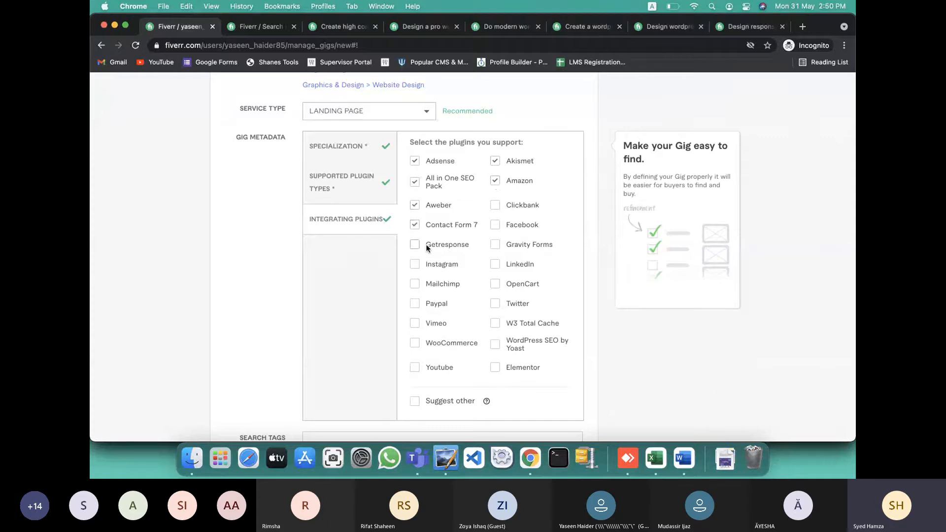
left_click(432, 302)
left_click(432, 342)
left_click(448, 370)
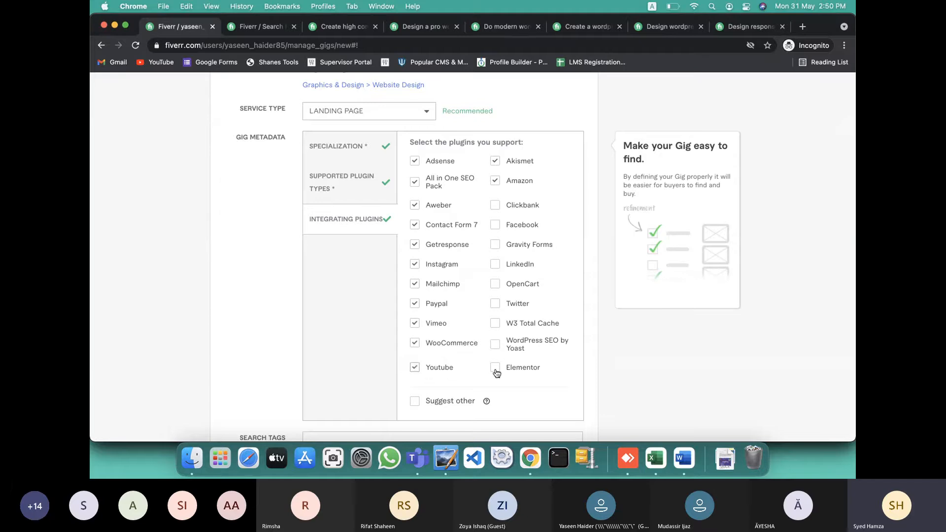
left_click(516, 343)
left_click(512, 323)
left_click(504, 301)
left_click(506, 285)
left_click(507, 267)
left_click(516, 244)
left_click(509, 206)
scroll(462, 225, "up", 2)
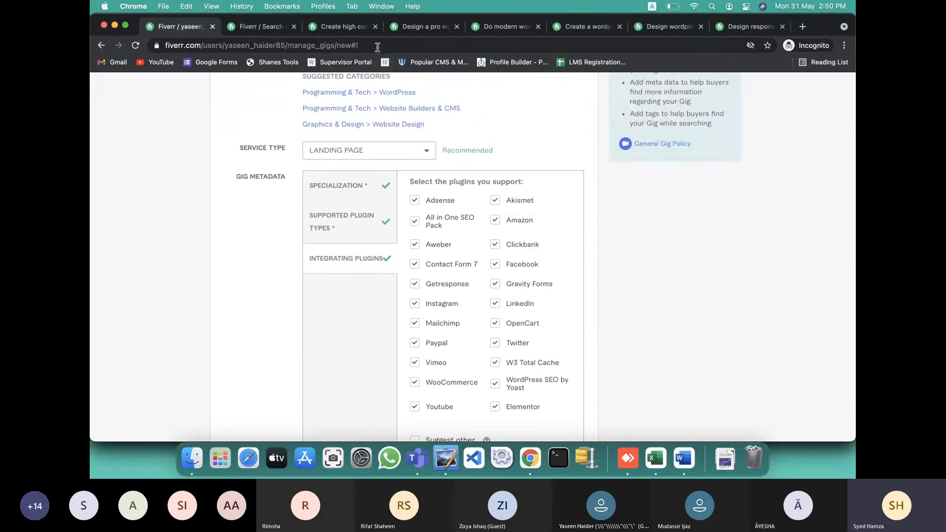
scroll(359, 215, "down", 5)
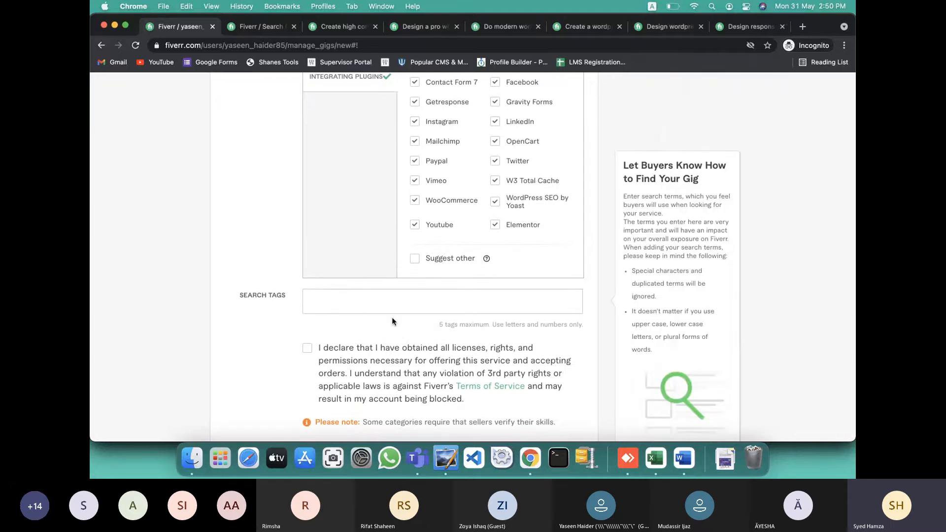
Copy 'Elementor pro' from the Word notes and add it as the first search tag
key("super+Tab")
scroll(426, 321, "down", 10)
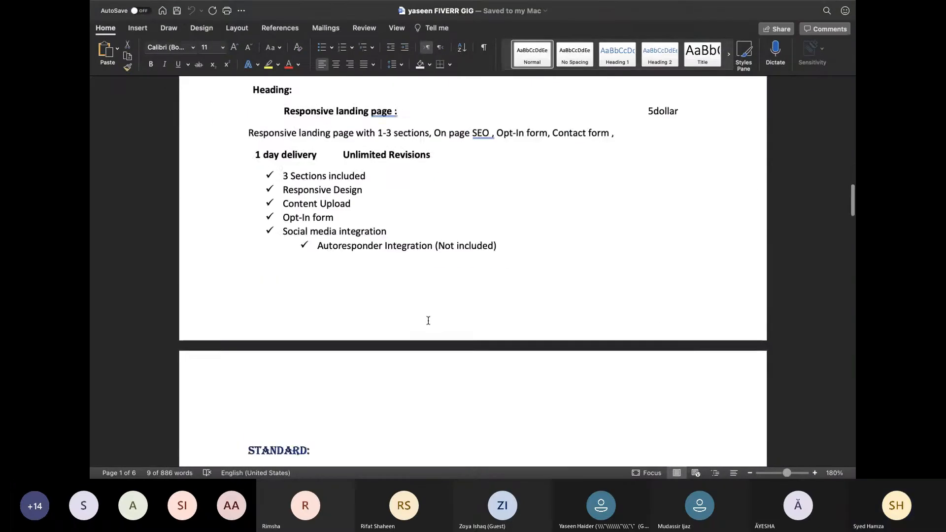
scroll(428, 320, "down", 20)
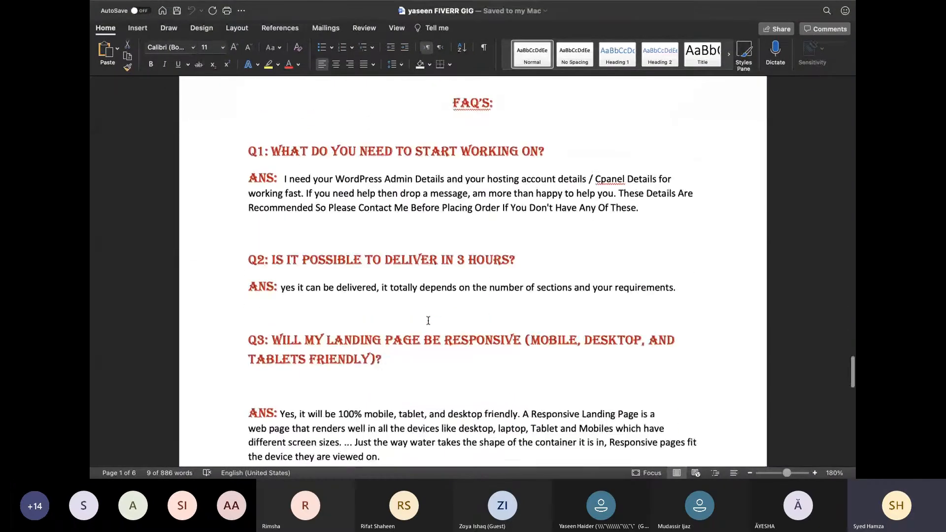
scroll(428, 320, "down", 15)
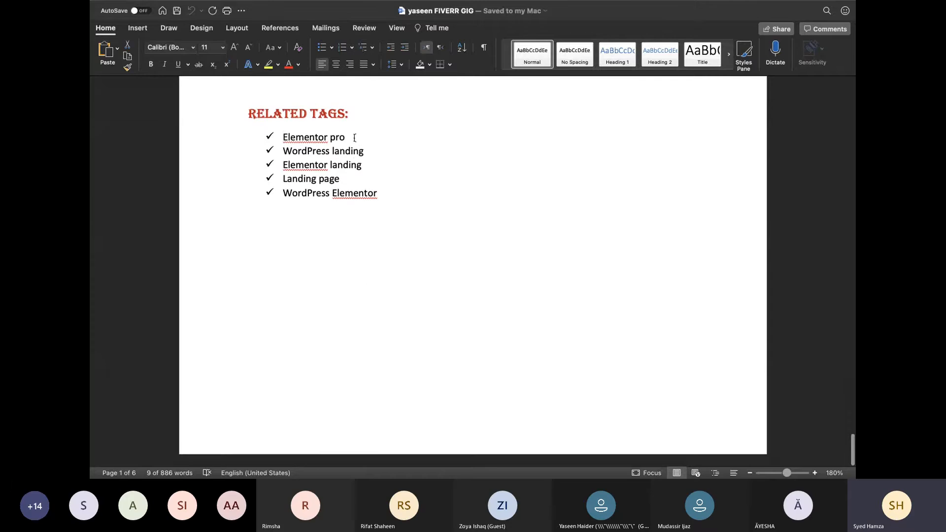
left_click_drag(354, 138, 294, 138)
key("super+c")
key("super+Tab")
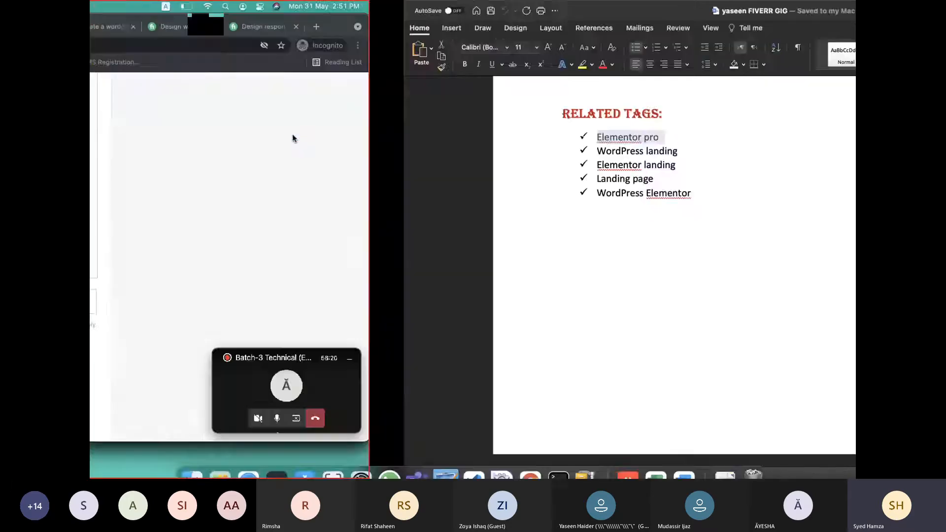
left_click(361, 298)
key("super+v")
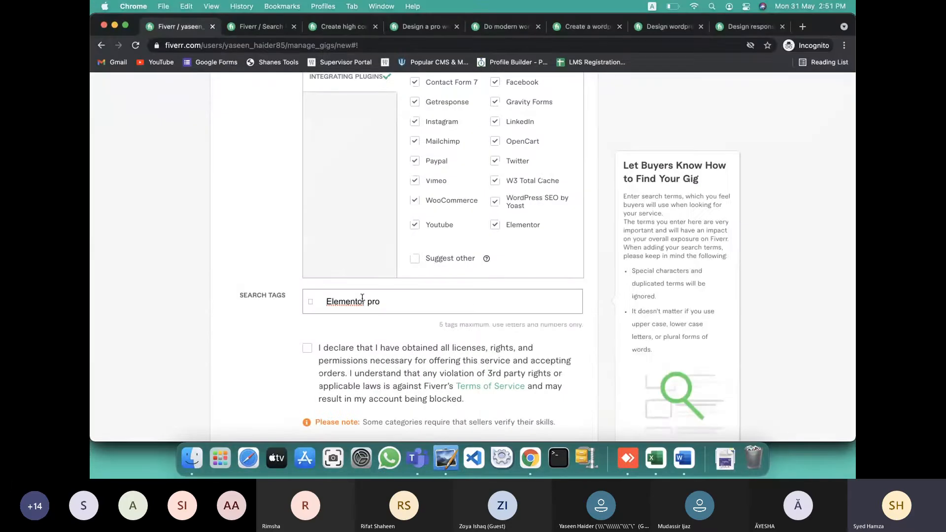
left_click(302, 300)
key("Return")
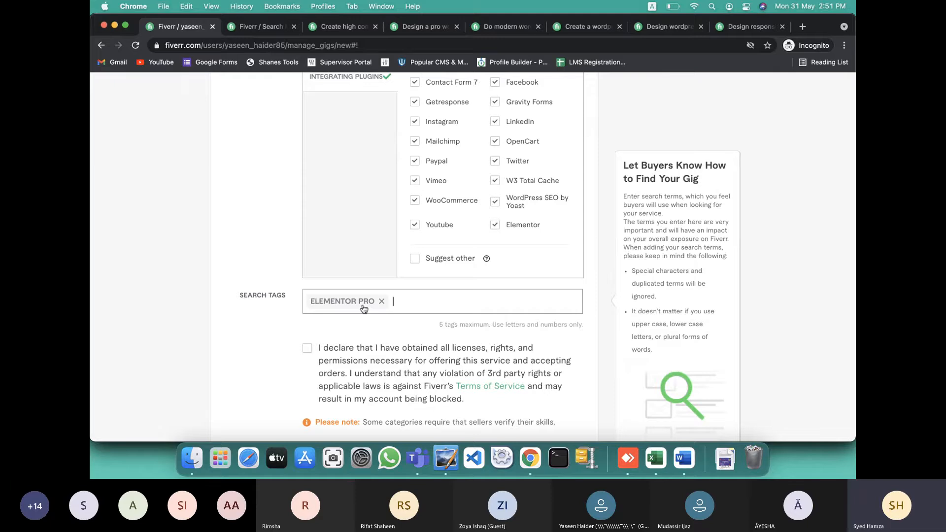
Add 'WordPress landing' from the notes as the second search tag
key("super+Tab")
mouse_move(283, 138)
left_mouse_down()
mouse_move(362, 145)
mouse_move(289, 151)
left_mouse_up()
key("super+c")
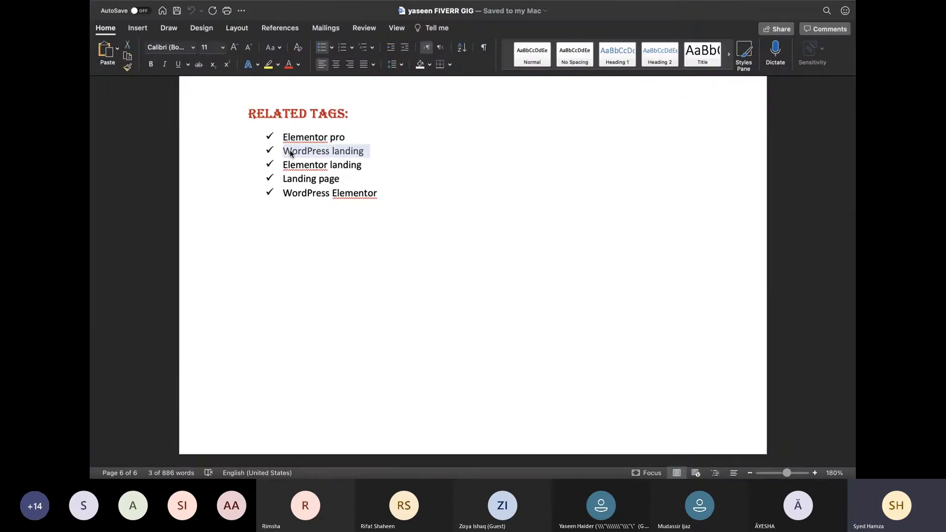
key("super+Tab")
left_click(413, 294)
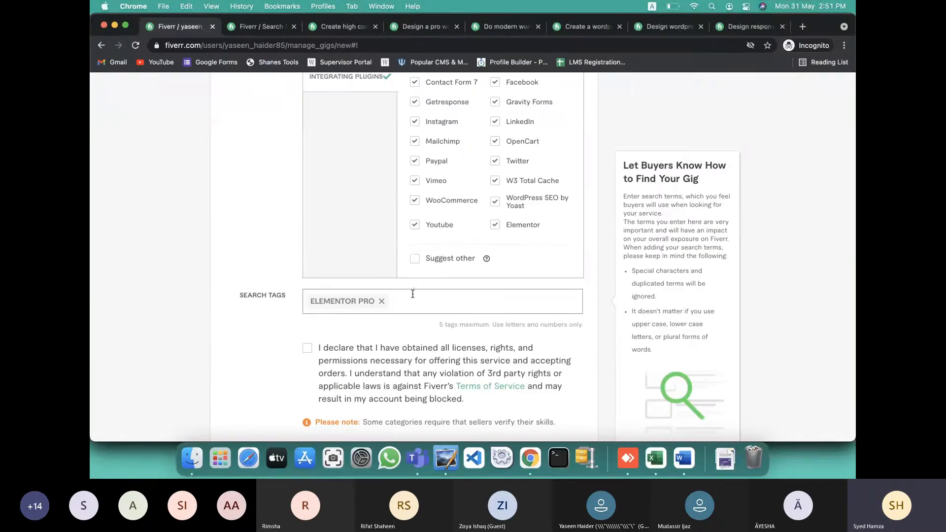
key("super+v")
key("Return")
Paste 'Elementor landing' as a search tag, removing the stray leading characters
key("ctrl+Left")
key("ctrl+Left")
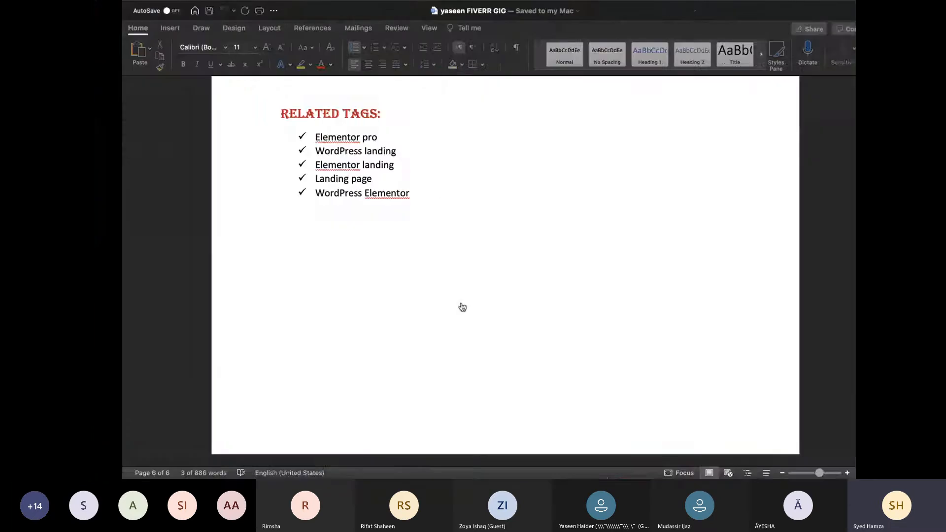
left_click_drag(365, 165, 284, 162)
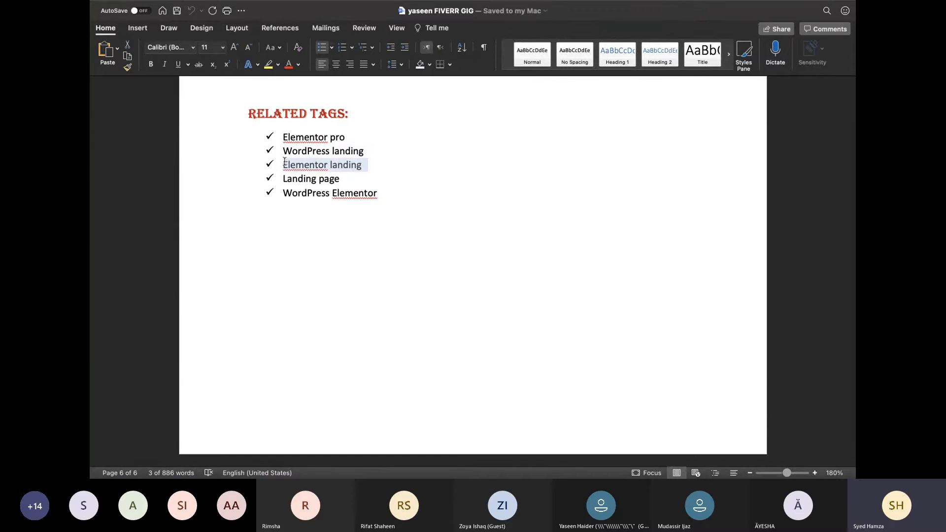
key("cmd+c")
key("ctrl+Right")
key("ctrl+Right")
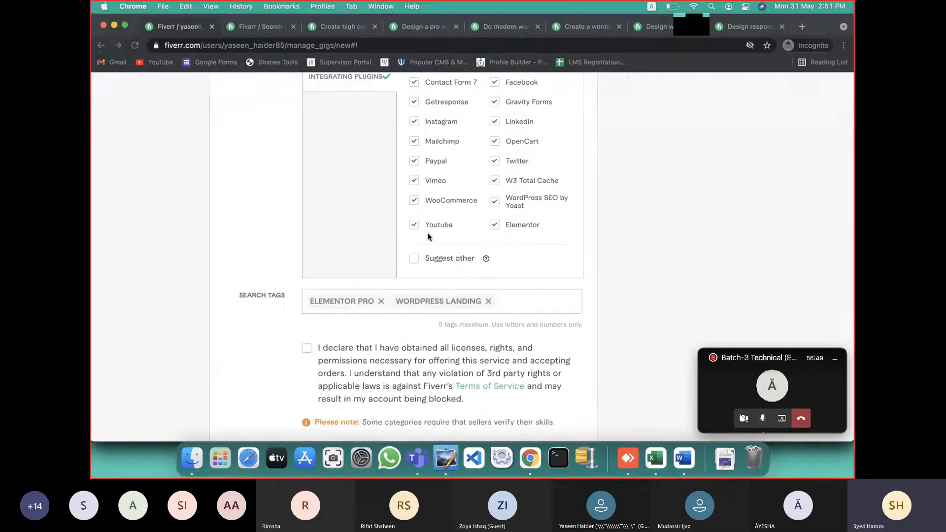
key("cmd+v")
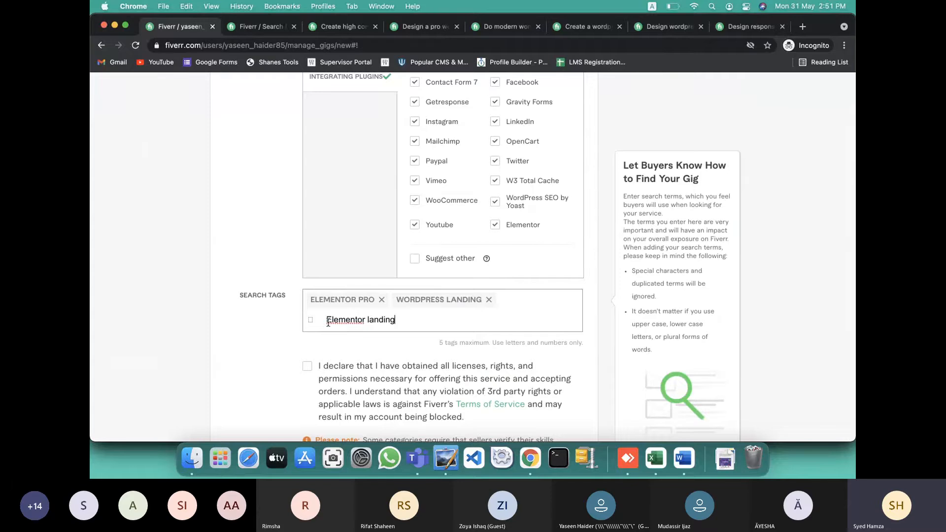
key("BackSpace")
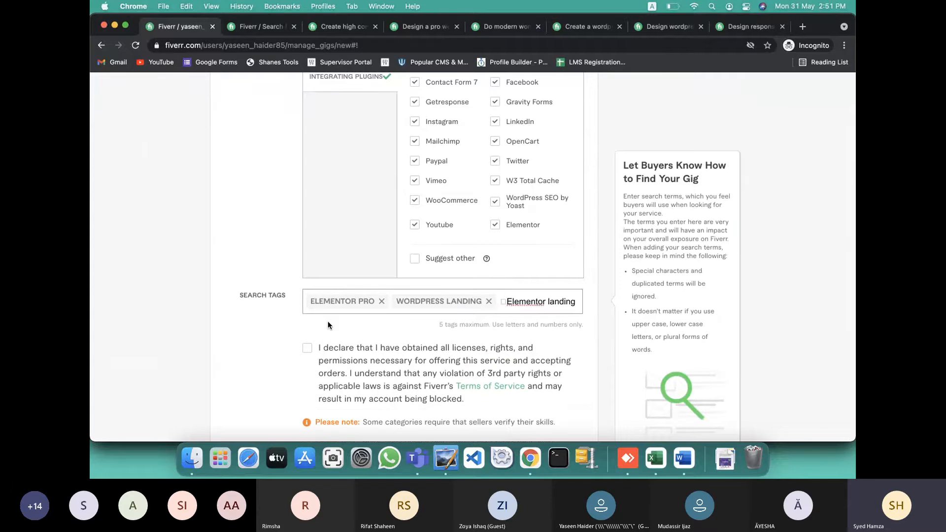
key("BackSpace")
key("Return")
Add 'Landing page' from the notes as the fourth search tag
key("super+Tab")
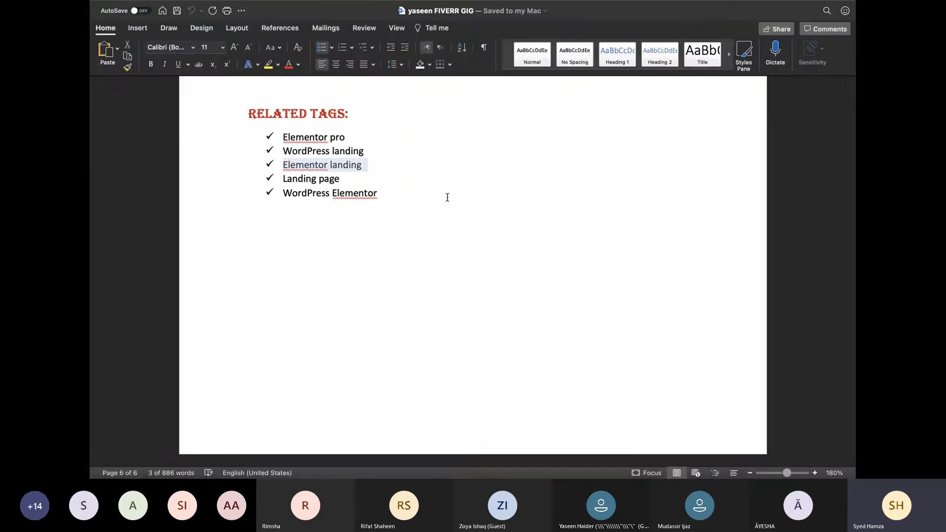
left_click_drag(352, 180, 289, 183)
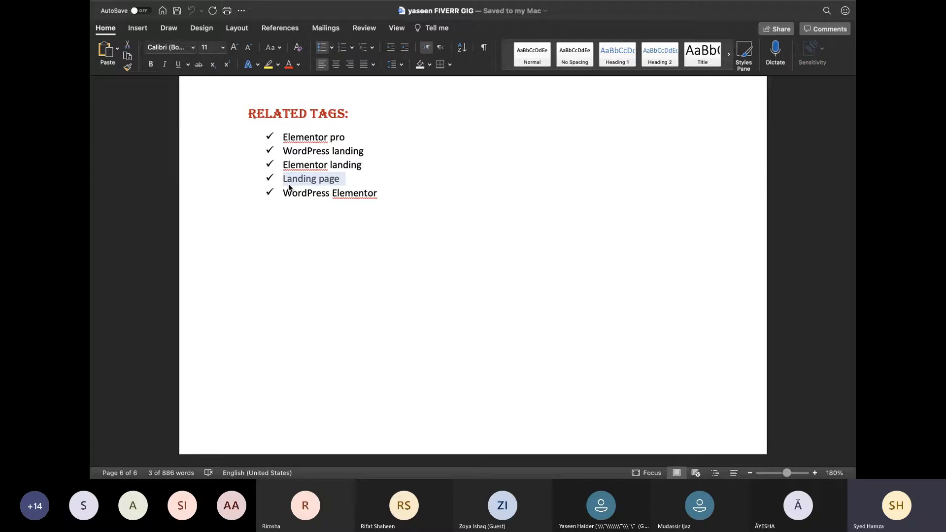
key("super+Tab")
key("super+v")
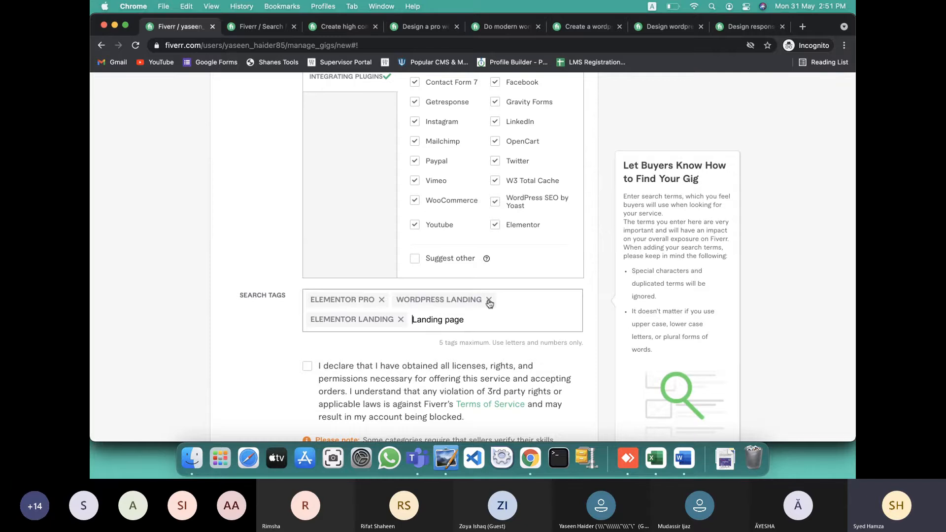
key("Return")
Paste 'WordPress Elementor', delete the stray leading character, and make it the fifth tag
key("super+Tab")
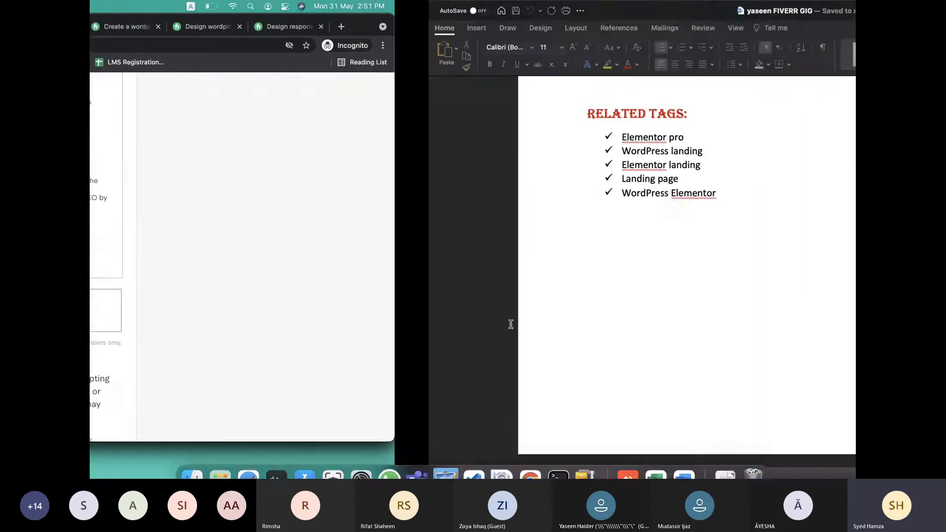
left_click_drag(383, 194, 324, 192)
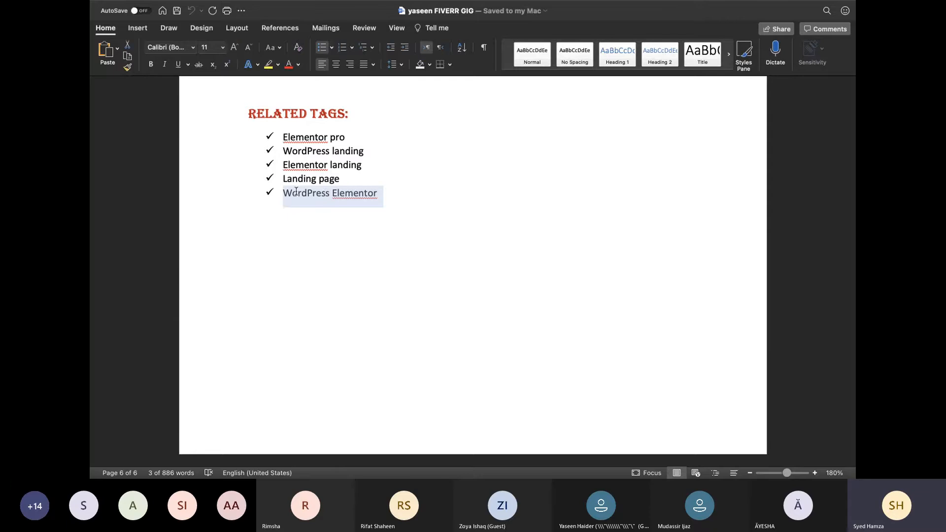
key("super+Tab")
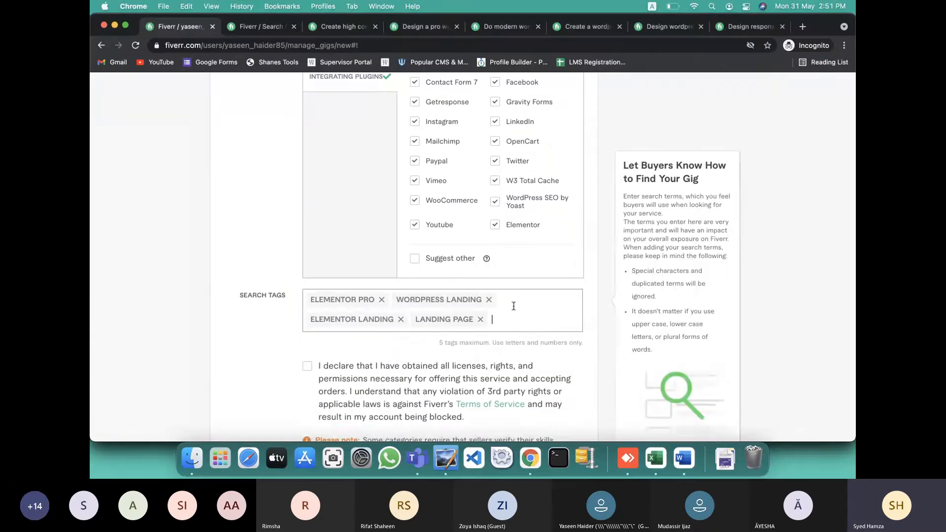
key("super+v")
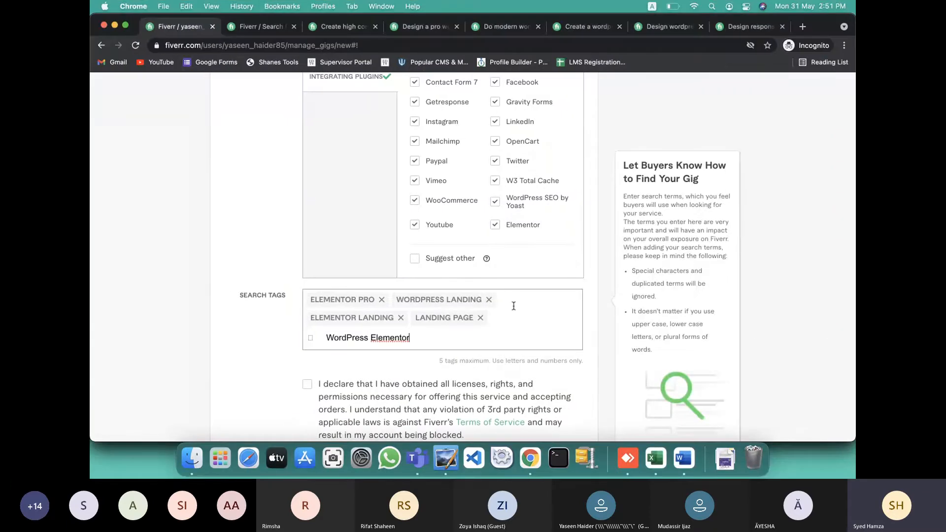
left_click(326, 338)
key("BackSpace")
key("BackSpace")
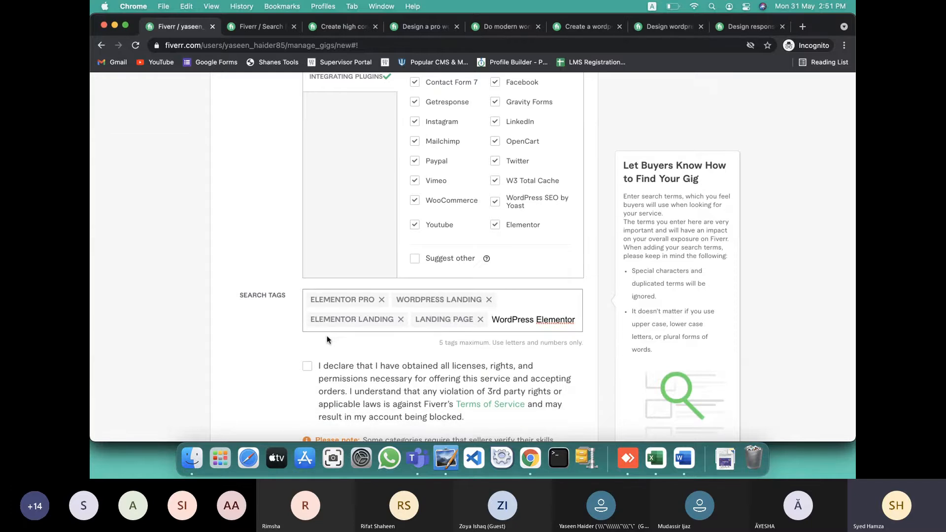
key("Return")
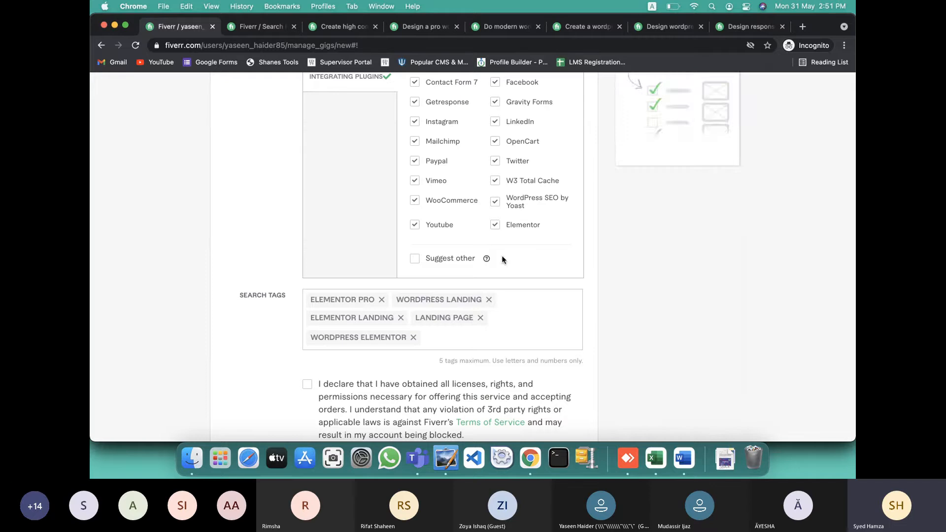
Accept the licences and rights declaration and look over the overview form
left_click(307, 384)
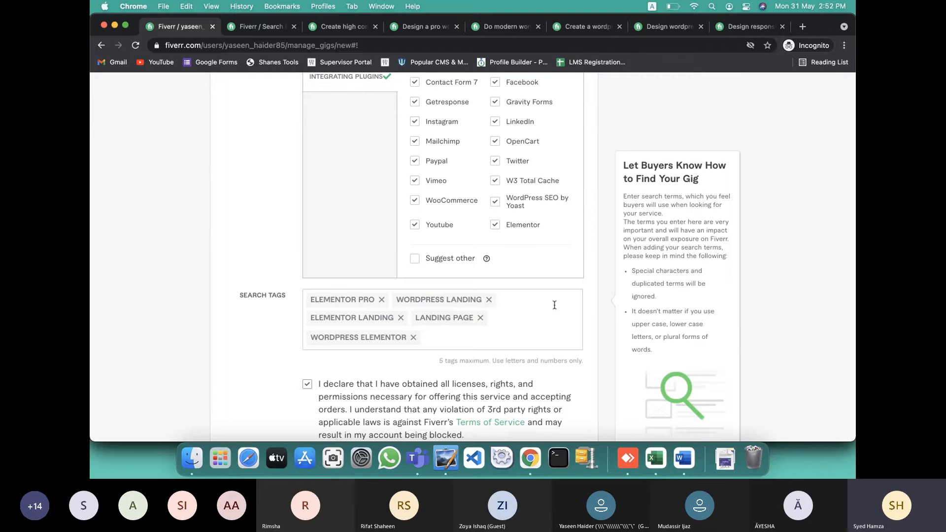
scroll(542, 301, "down", 3)
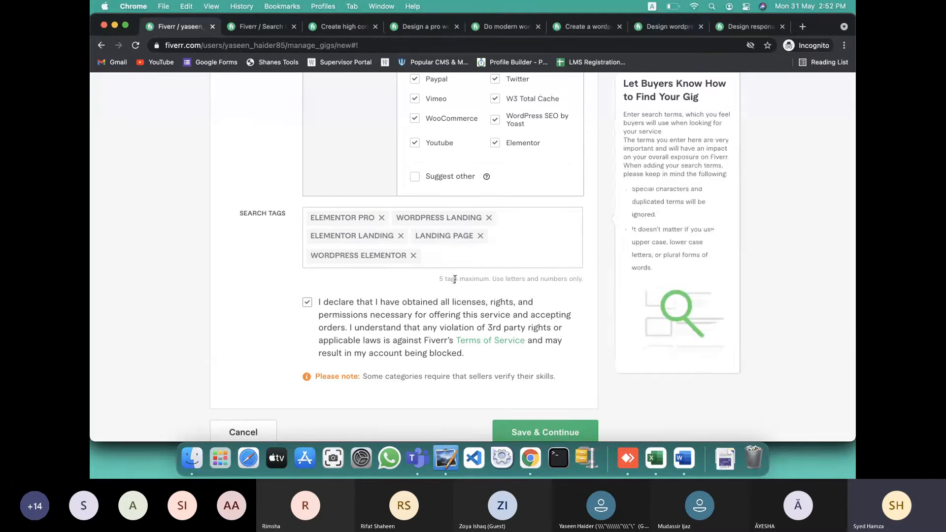
scroll(450, 276, "down", 1)
scroll(428, 235, "up", 15)
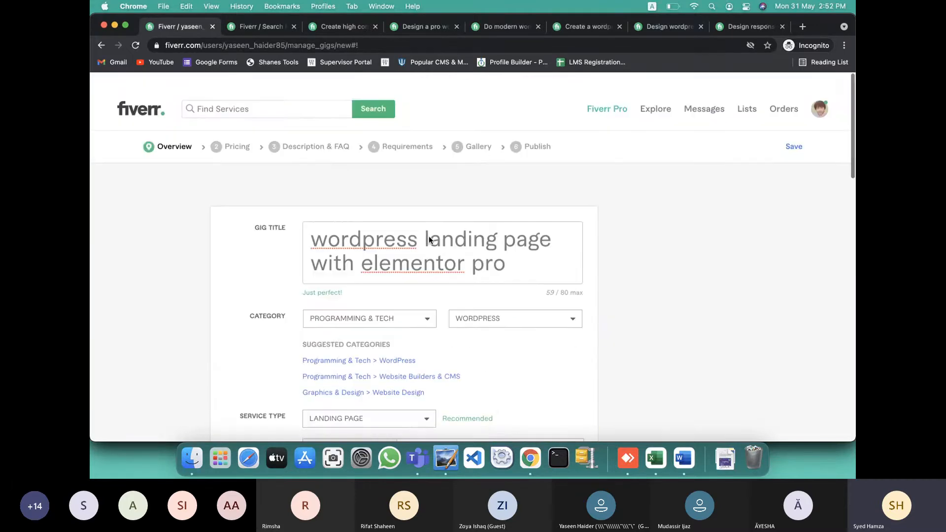
scroll(358, 229, "up", 2)
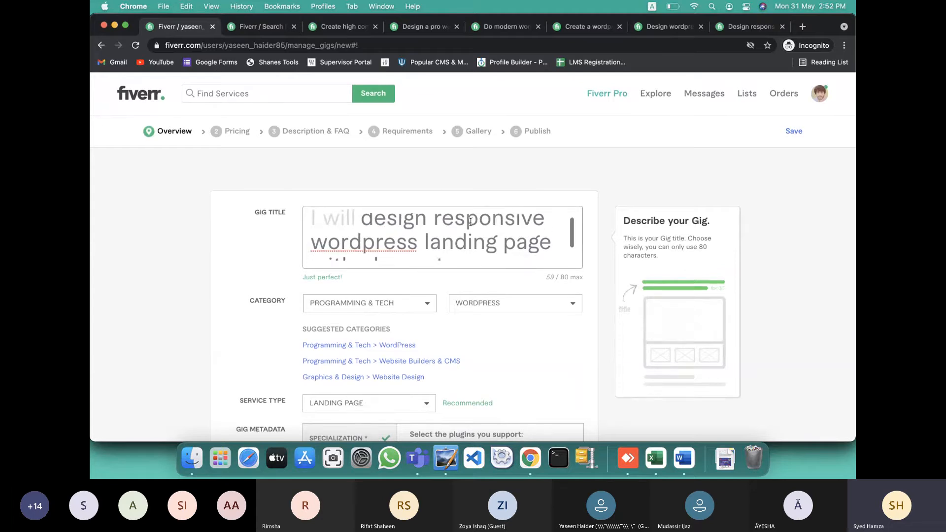
scroll(470, 244, "down", 1)
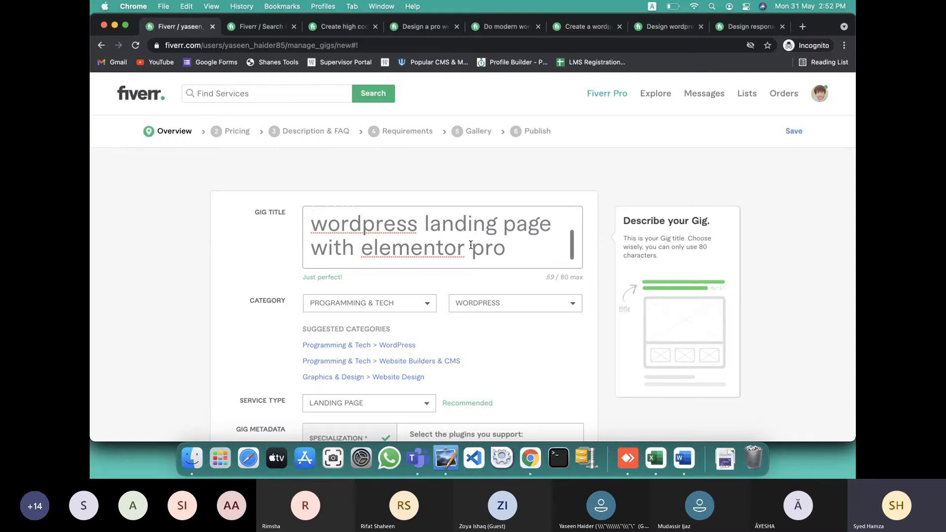
Add and then delete stray letters, keeping the title 'wordpress landing page with elementor pro'
left_click(520, 249)
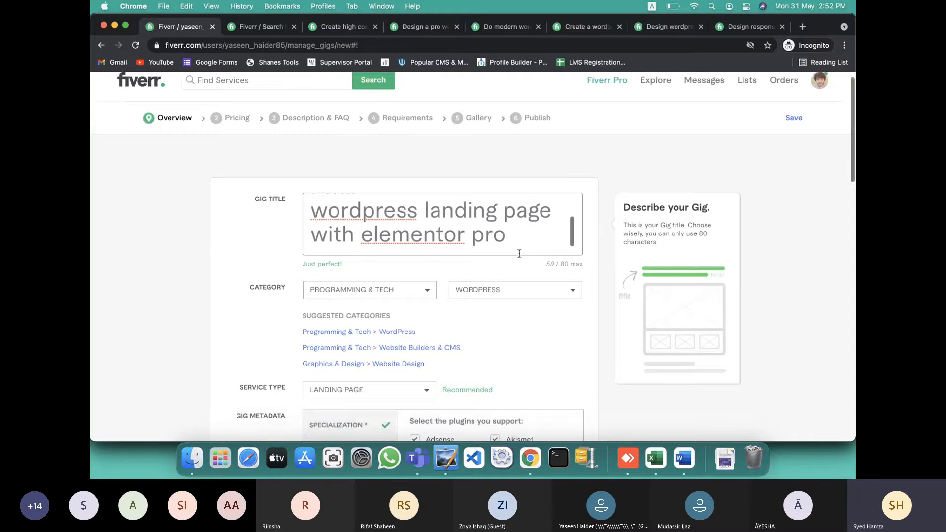
scroll(520, 246, "down", 2)
scroll(523, 209, "down", 4)
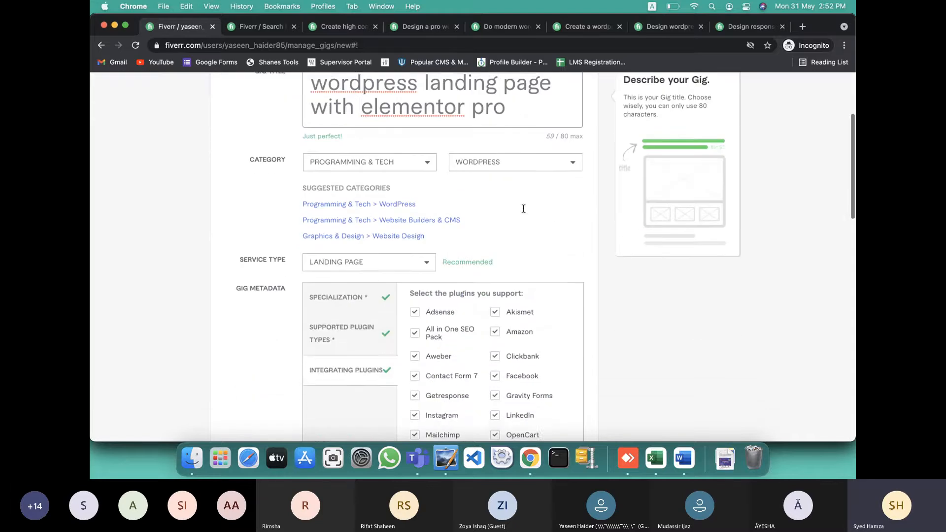
scroll(538, 161, "up", 1)
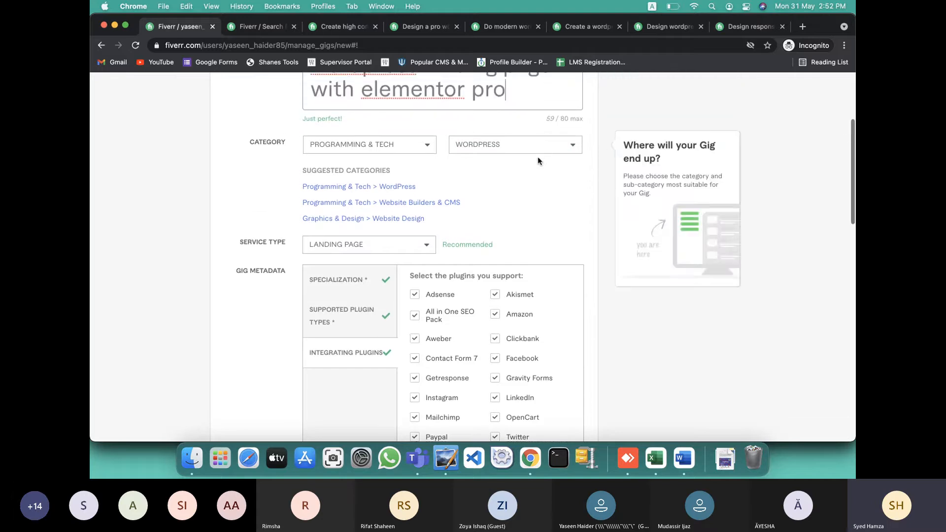
type("as")
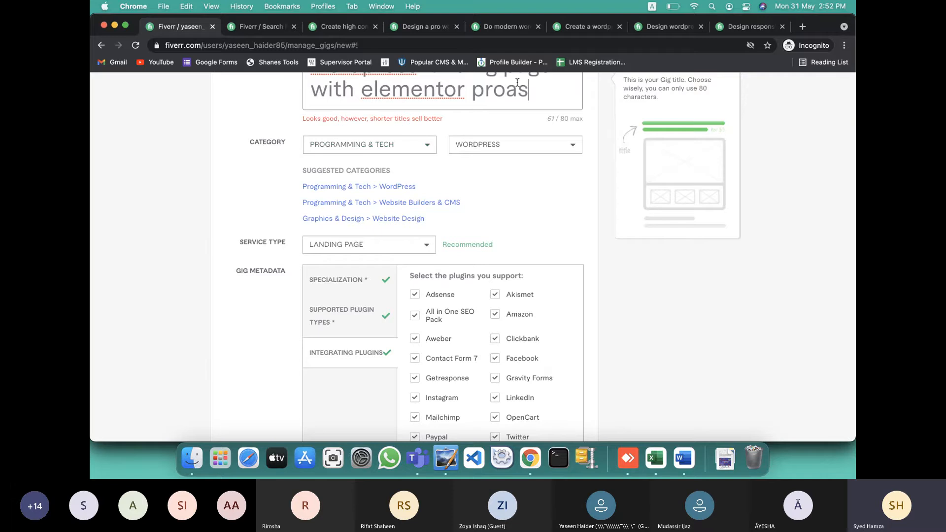
key("BackSpace")
key("BackSpace")
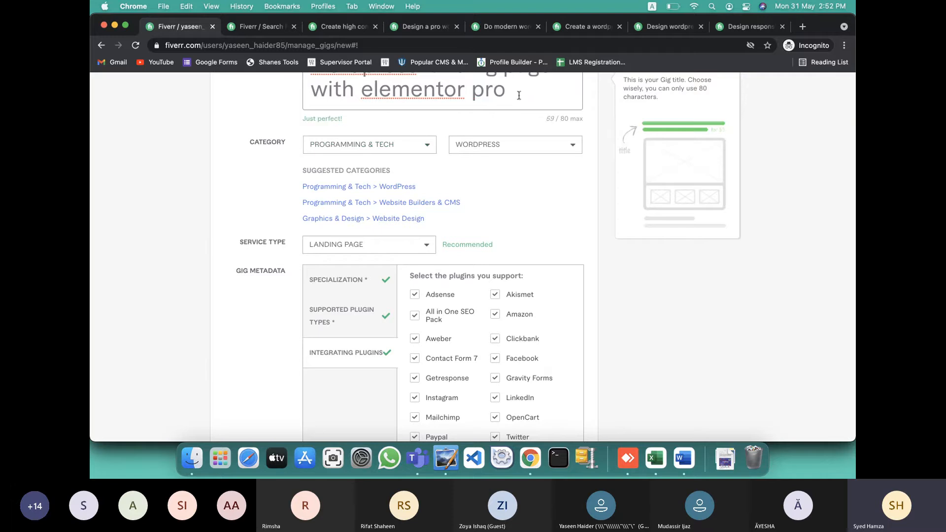
left_click(516, 115)
Scroll through the overview form to check the category, metadata and tags
scroll(512, 126, "down", 1)
scroll(496, 176, "up", 1)
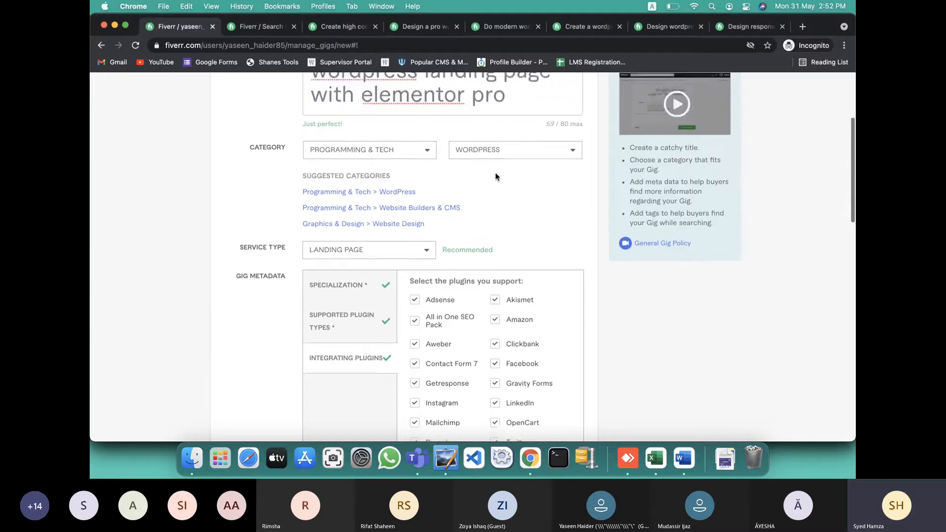
scroll(495, 176, "down", 10)
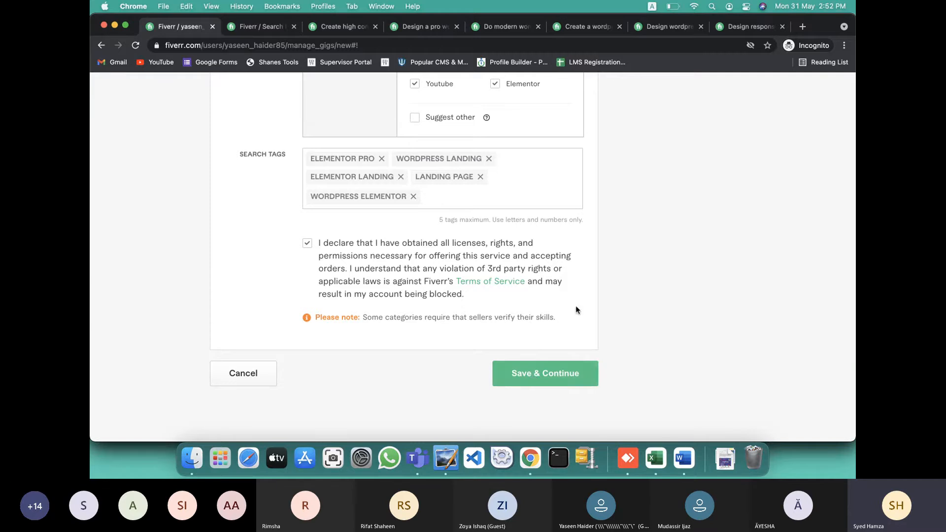
scroll(596, 264, "up", 10)
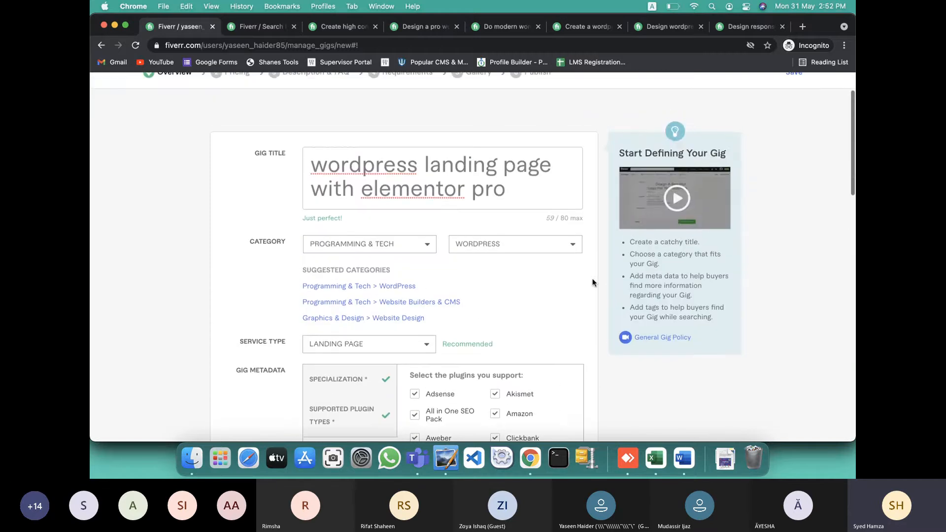
scroll(527, 301, "down", 4)
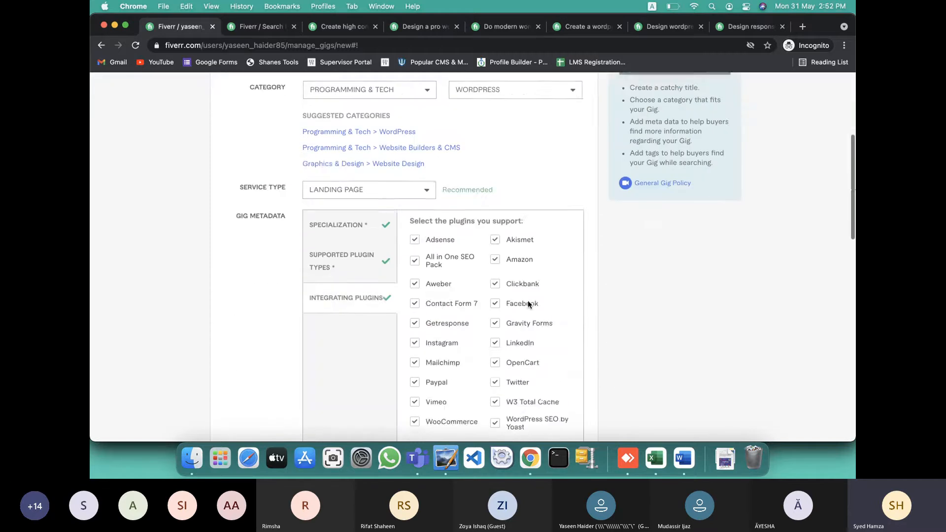
scroll(528, 300, "down", 15)
Save the gig overview and continue to the Scope & Pricing page
left_click(534, 217)
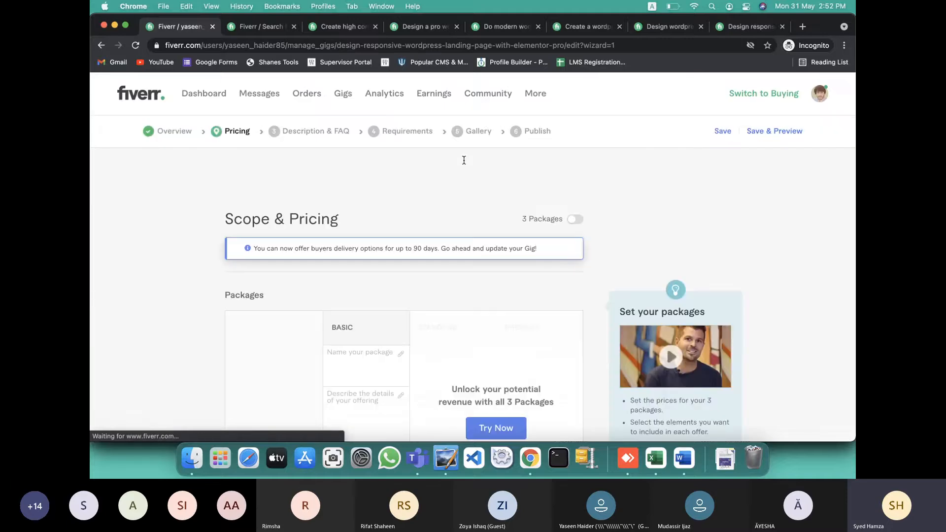
scroll(394, 296, "down", 1)
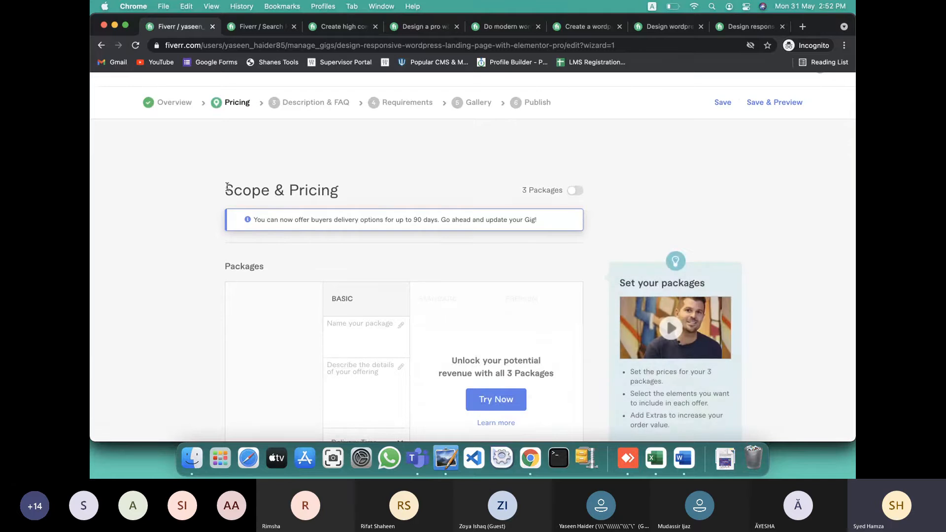
left_click_drag(226, 187, 351, 189)
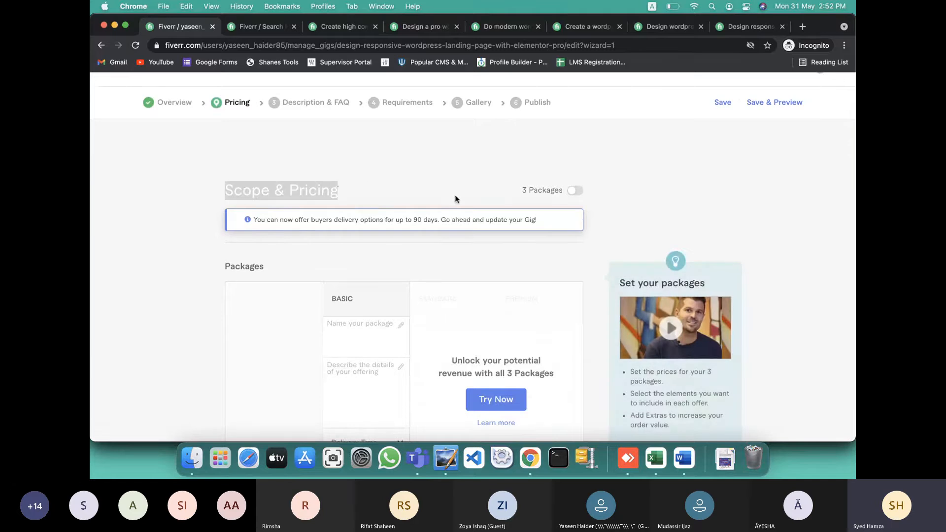
Switch on 3 Packages for Basic, Standard and Premium columns and dismiss the Gig Packages notice
left_click(574, 191)
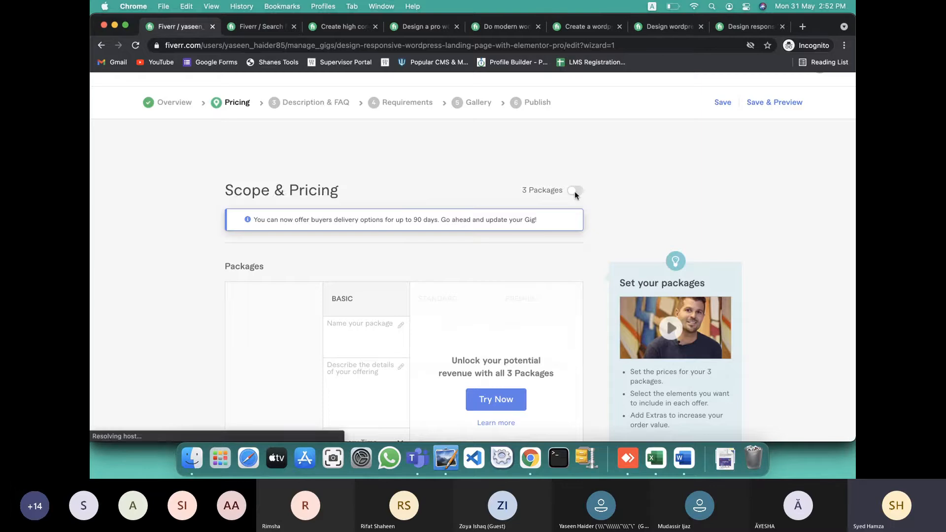
left_click(671, 102)
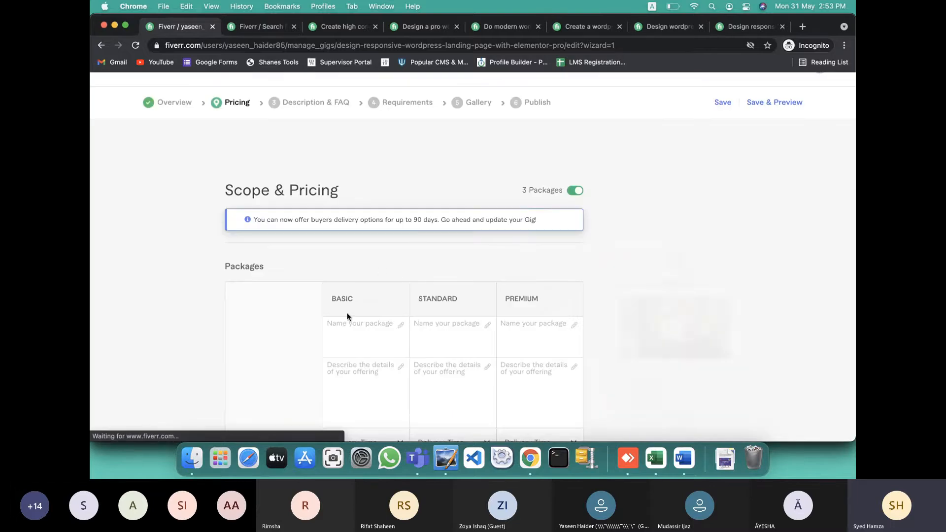
scroll(348, 317, "down", 5)
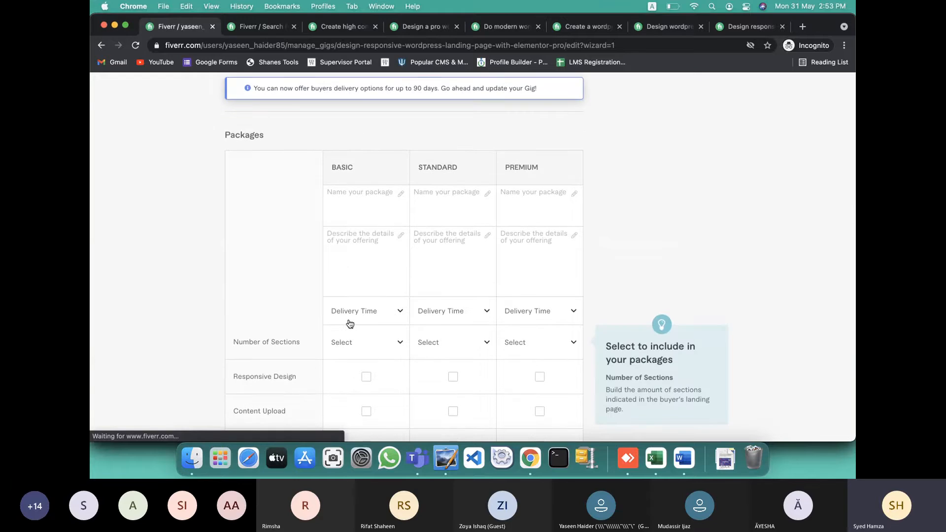
key("ctrl+Left")
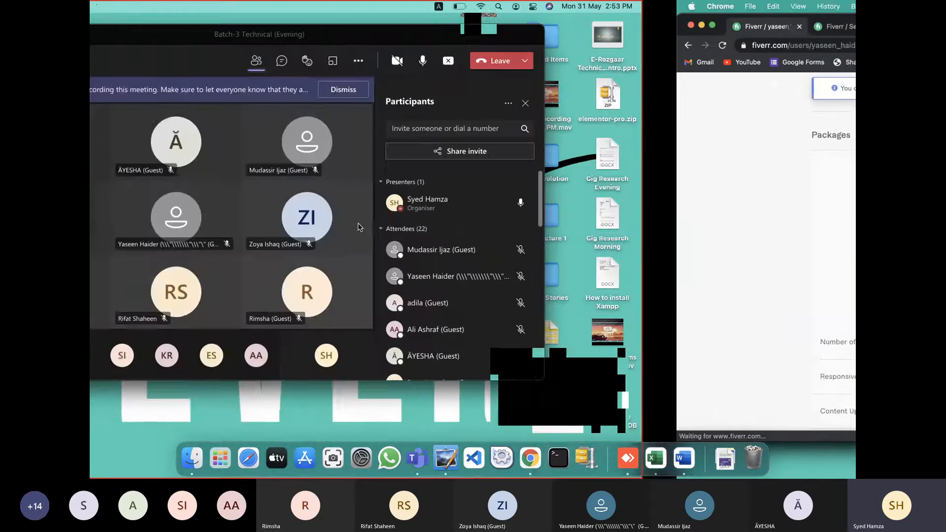
Scroll the Word gig notes to the PACKAGES section and select the Basic, Standard and Premium headings
key("ctrl+Right")
key("ctrl+Right")
scroll(337, 174, "up", 15)
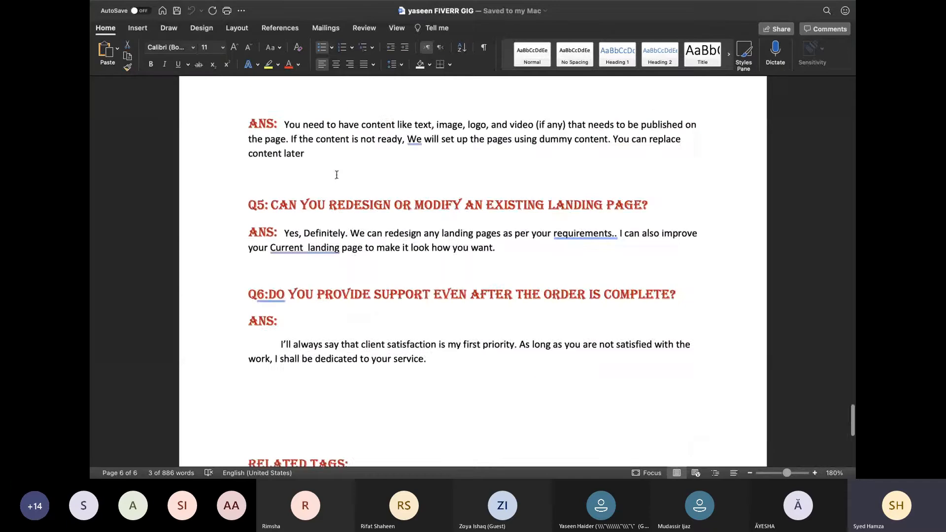
scroll(337, 175, "up", 15)
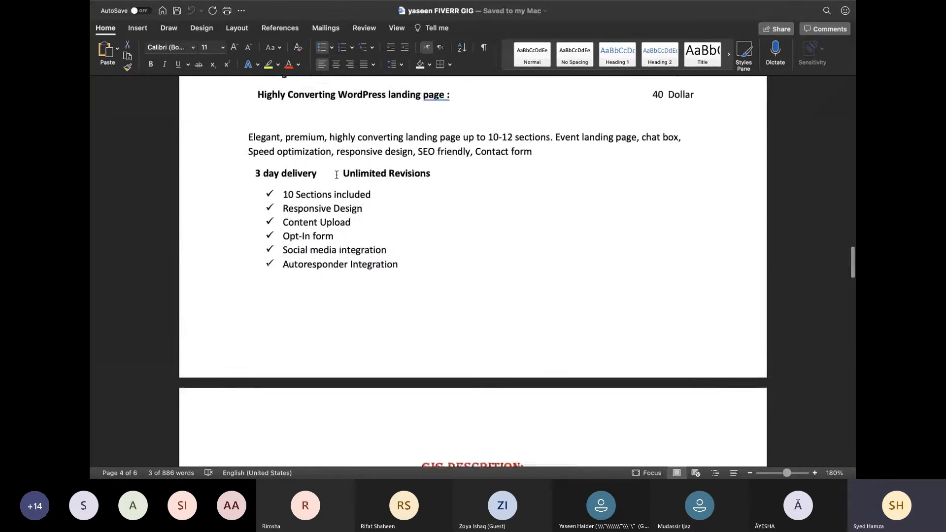
scroll(337, 175, "up", 10)
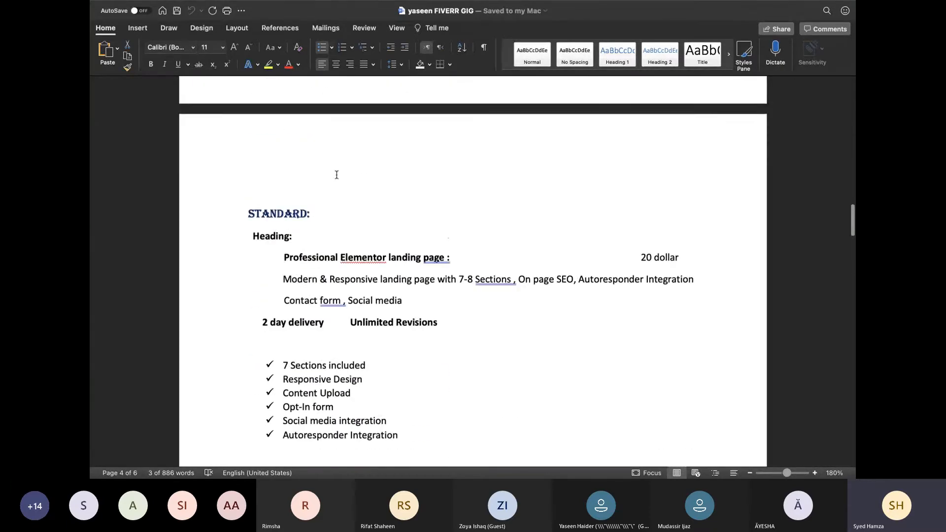
scroll(336, 174, "up", 5)
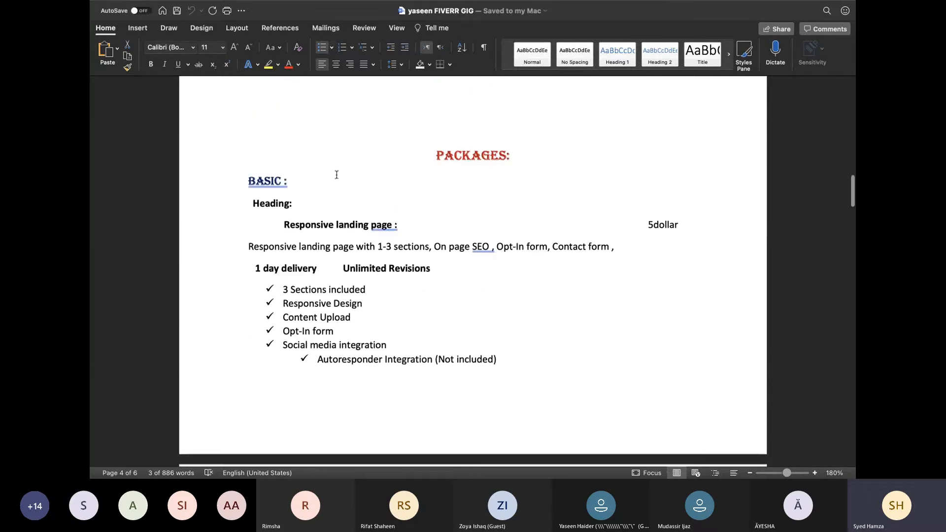
scroll(336, 175, "up", 10)
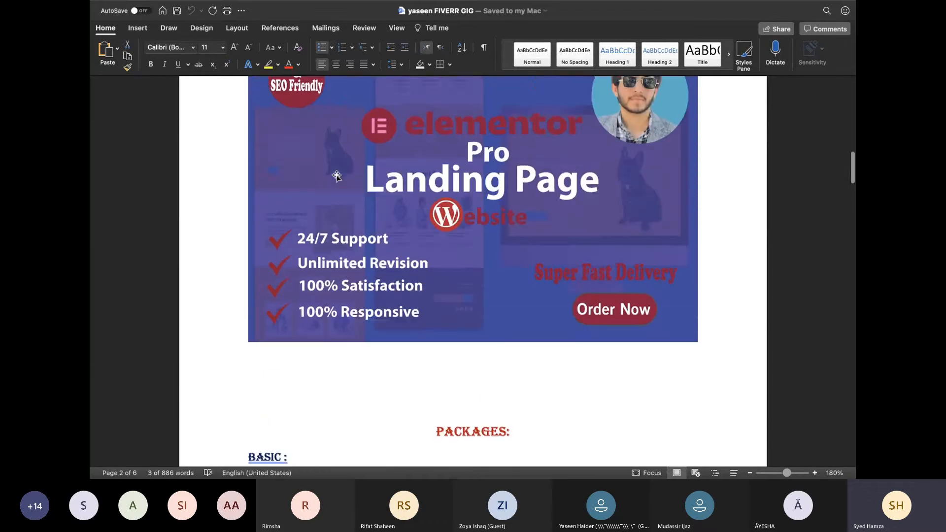
scroll(336, 175, "down", 10)
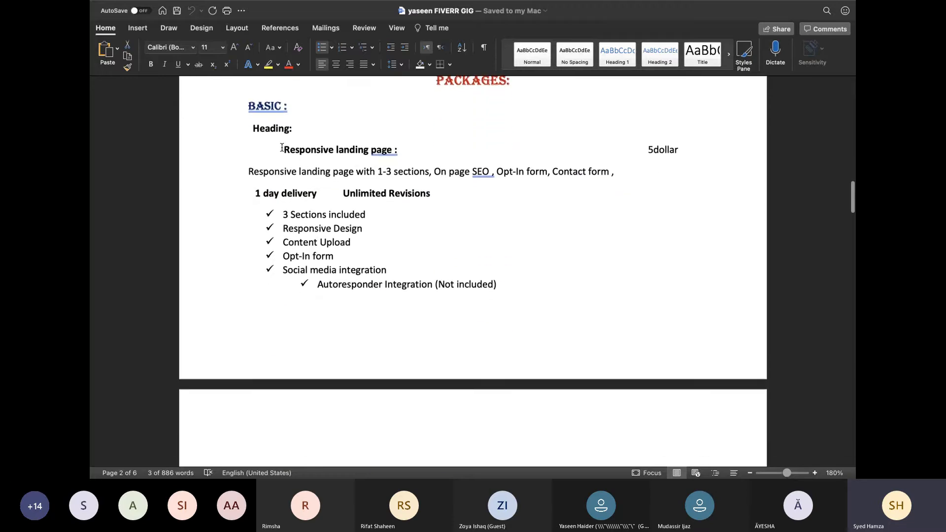
left_click_drag(286, 149, 394, 151)
scroll(330, 228, "down", 5)
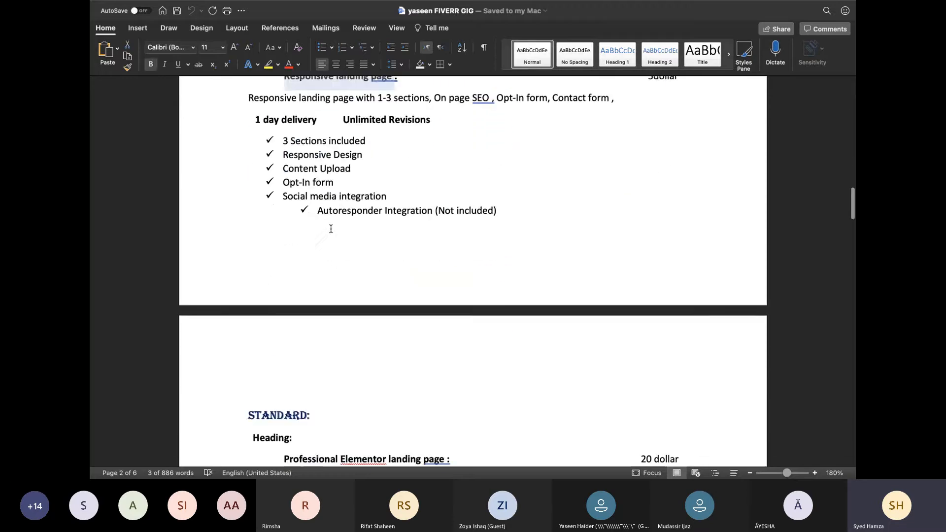
left_click_drag(285, 365, 423, 365)
scroll(415, 364, "down", 5)
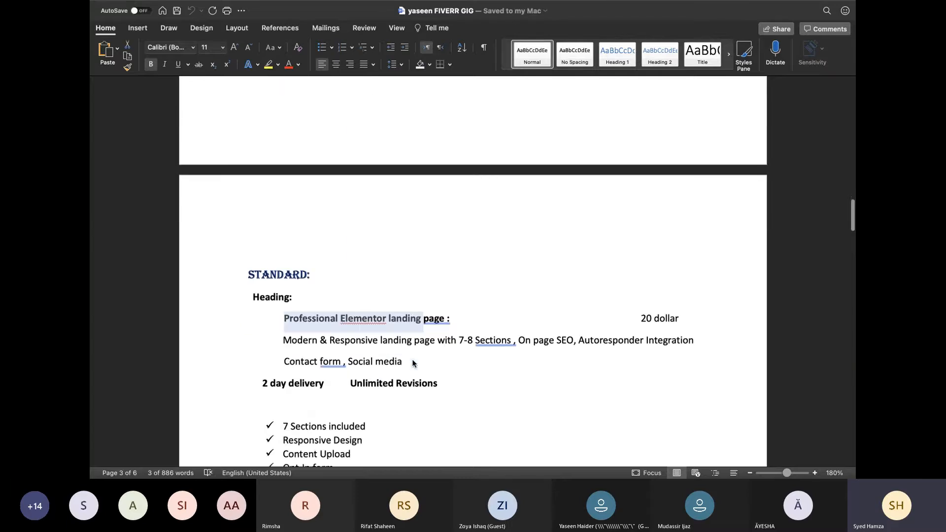
scroll(387, 357, "down", 5)
Copy 'Responsive landing page' from the Word notes into Fiverr's Basic package name field
left_click_drag(258, 348, 379, 350)
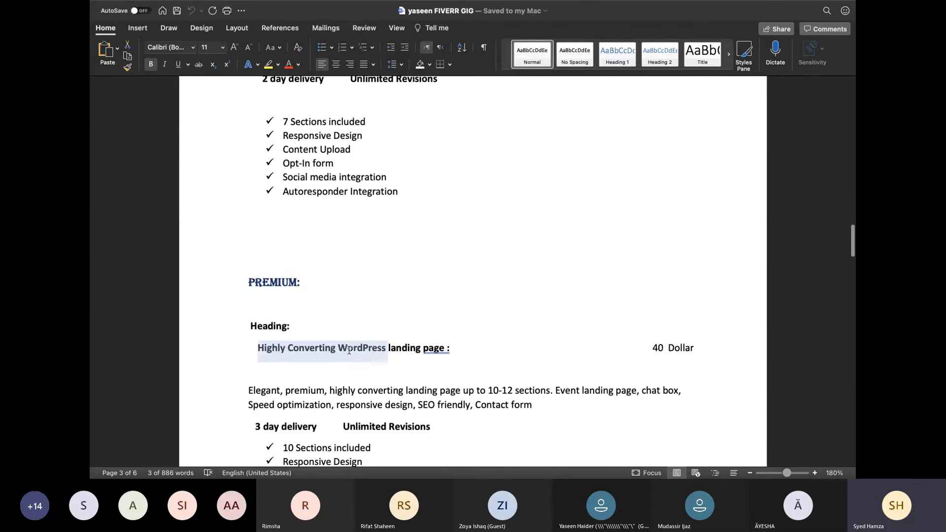
scroll(376, 346, "up", 12)
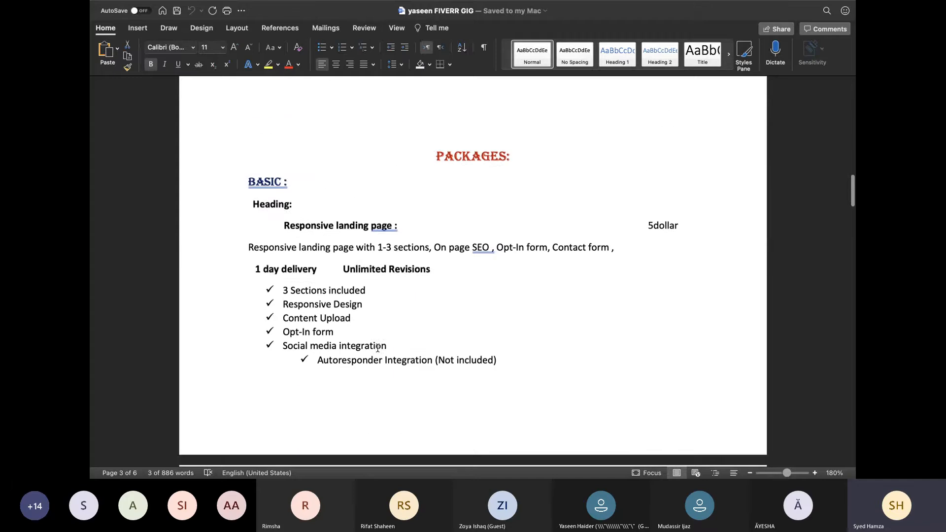
left_click_drag(284, 276, 391, 273)
key("super+c")
key("super+Tab")
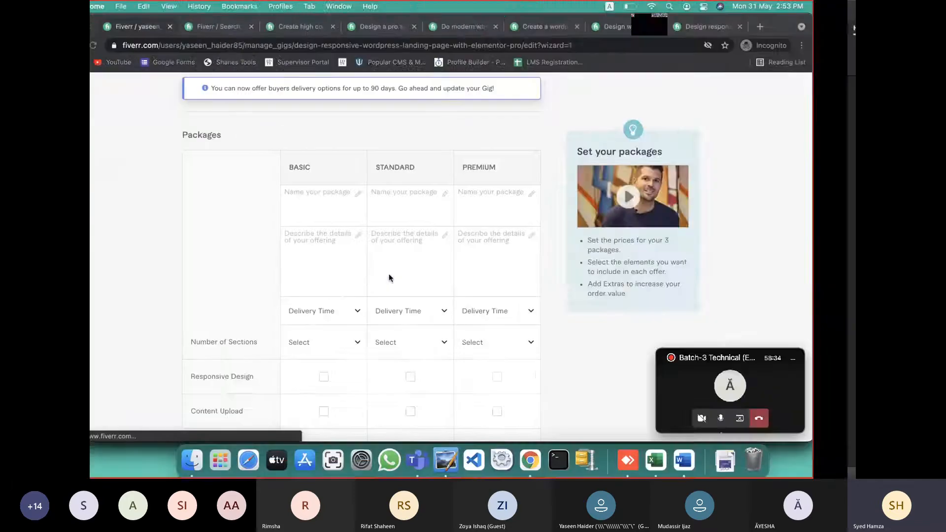
left_click(367, 200)
key("super+v")
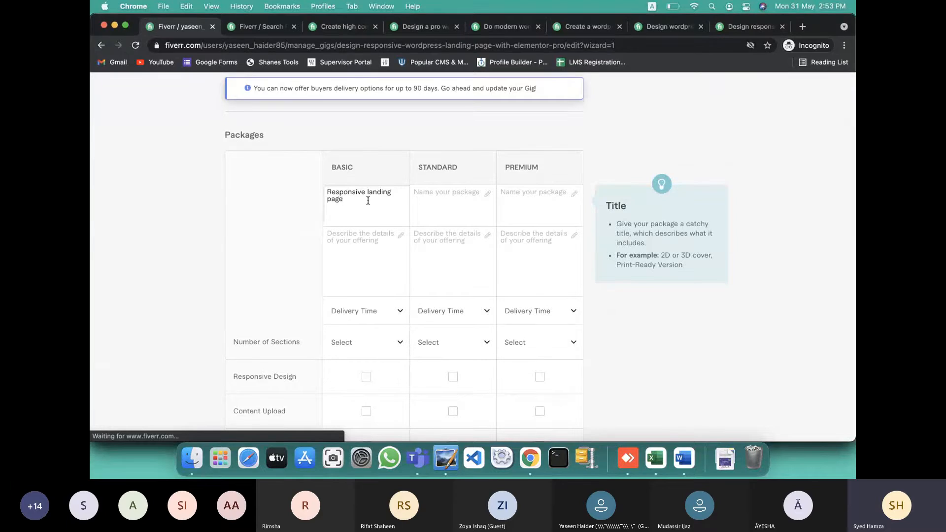
Select the Basic package description line in the Word notes
key("super+Tab")
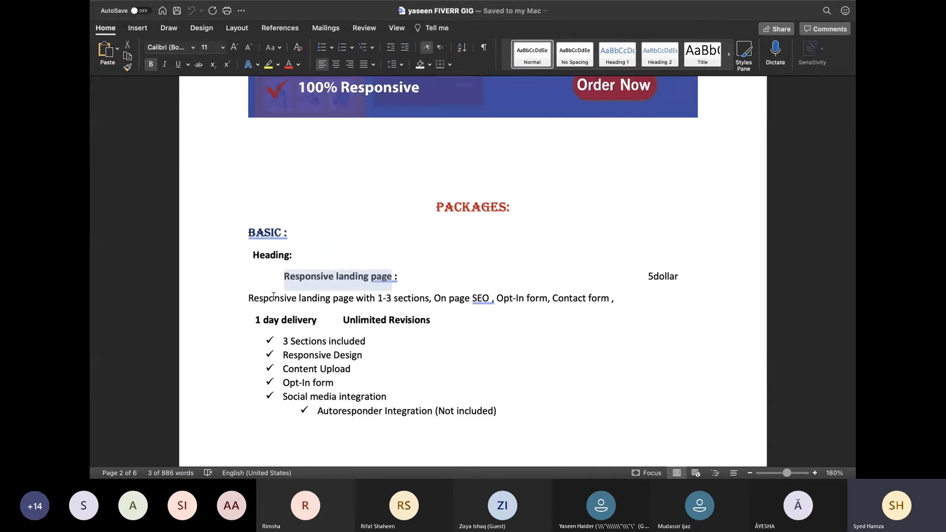
left_click_drag(249, 298, 609, 295)
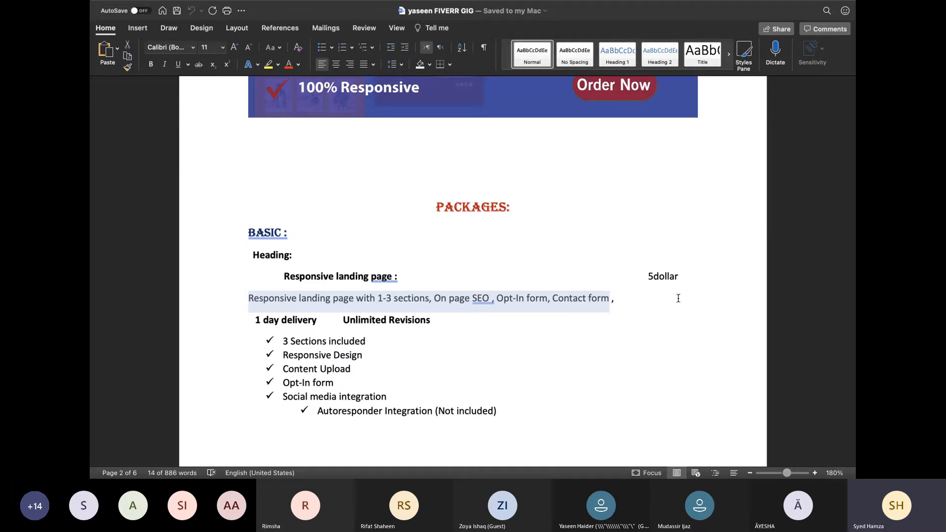
key("ctrl+Left")
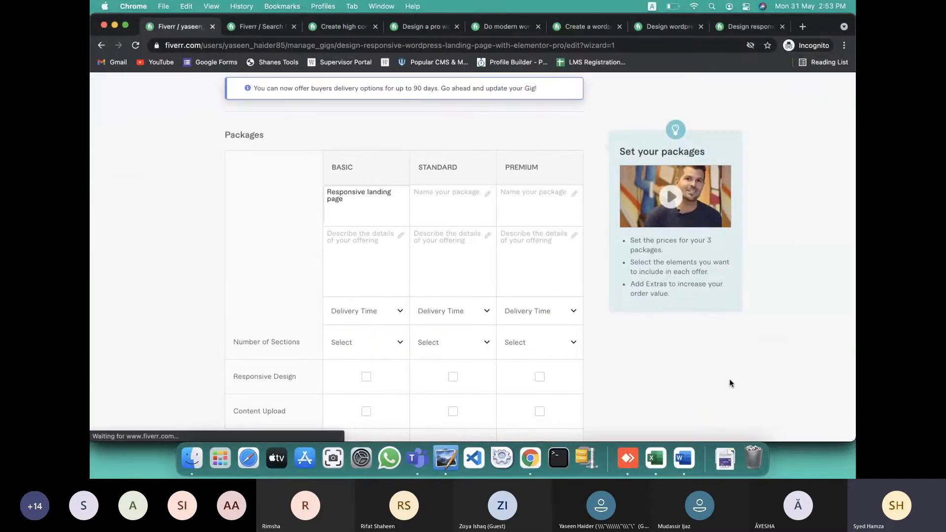
Check the Wi-Fi network status, then return to the Fiverr packages page
key("ctrl+Left")
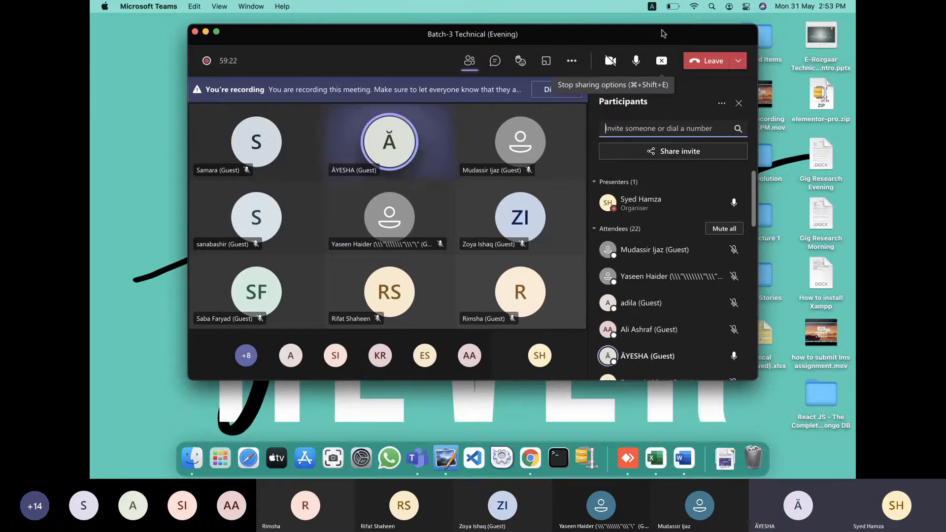
left_click(694, 6)
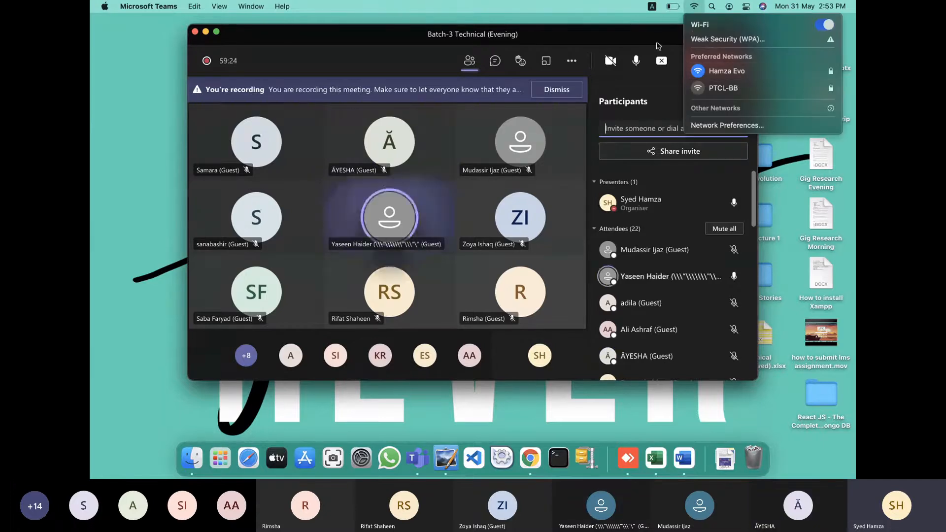
left_click(568, 147)
key("ctrl+Right")
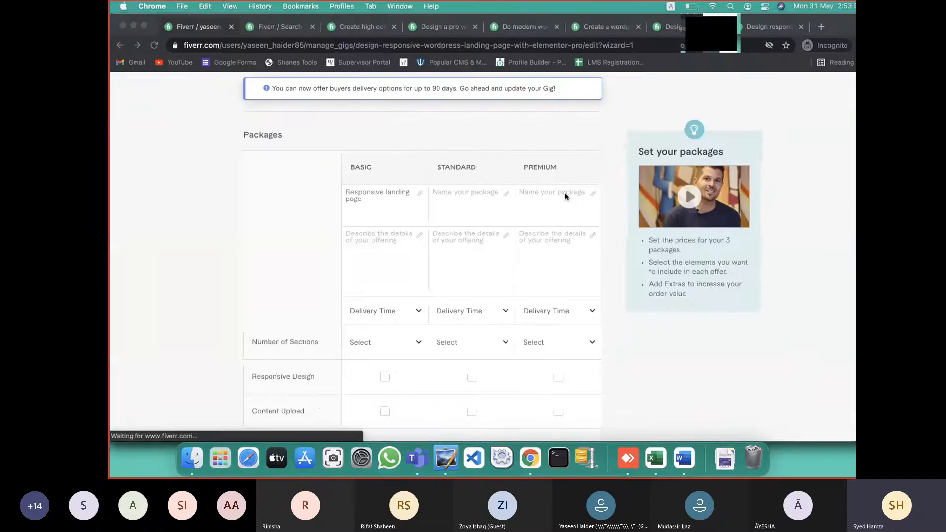
Paste the description into the Basic package and set its Delivery Time to 1 day
left_click(371, 250)
key("super+v")
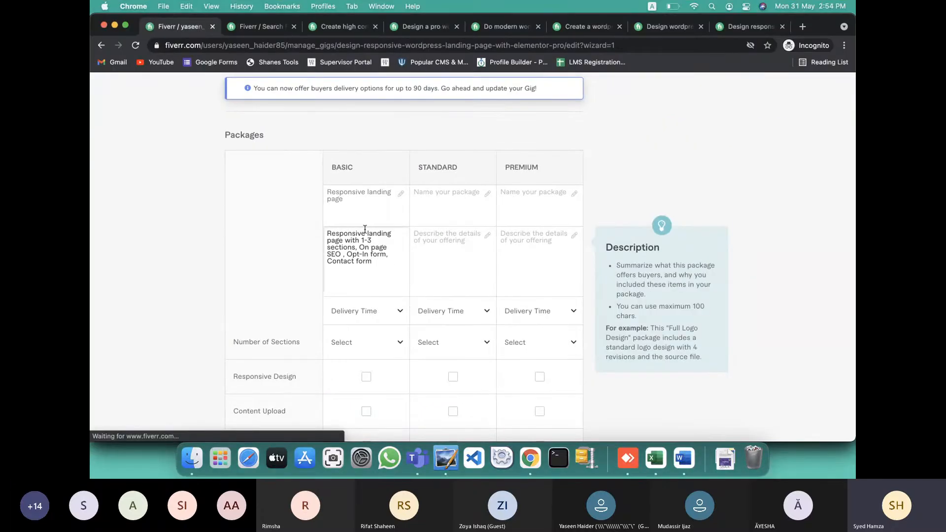
left_click(386, 320)
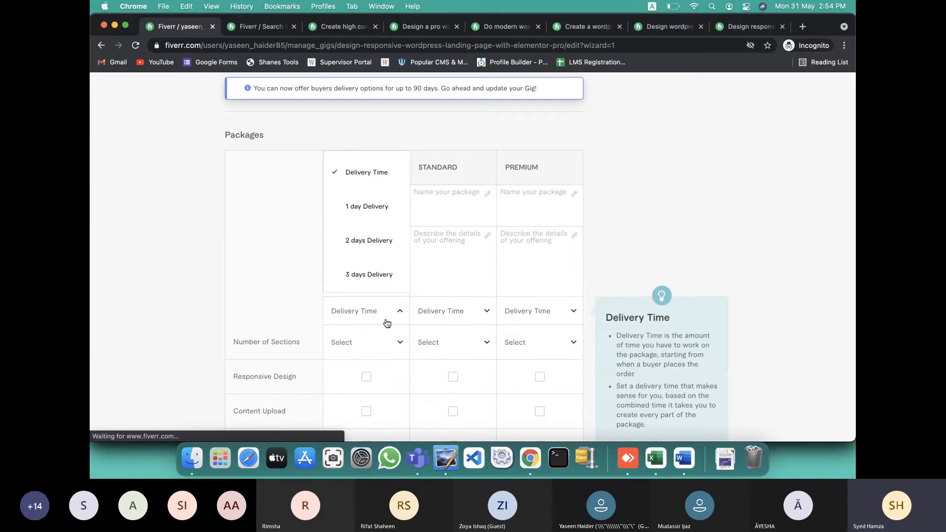
left_click(367, 219)
Set the Basic package's Number of Sections to 3, checking the Word notes in between
key("ctrl+Left")
key("ctrl+Right")
key("ctrl+Right")
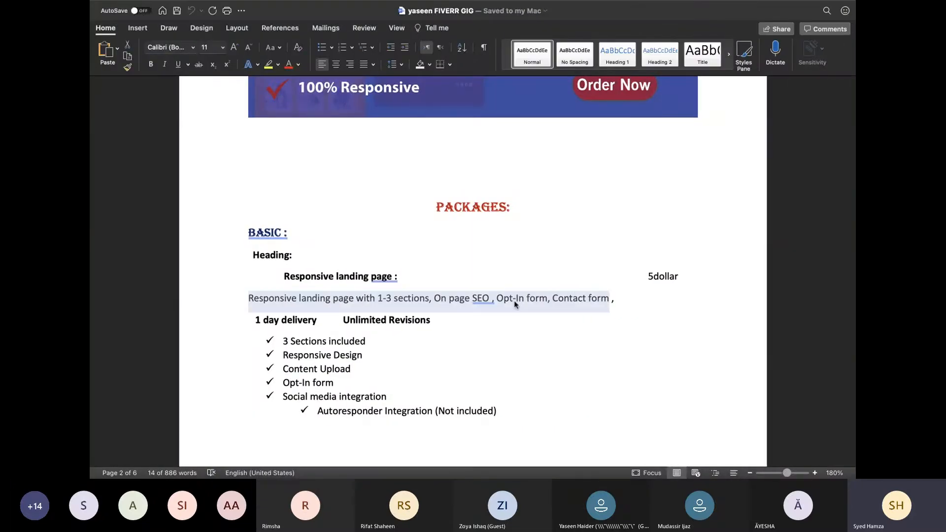
key("ctrl+Left")
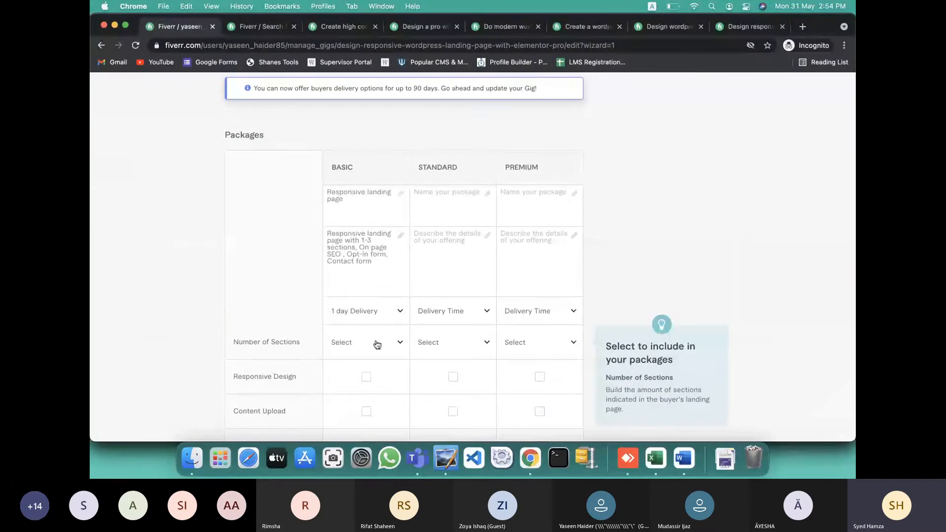
left_click(376, 345)
key("ctrl+Left")
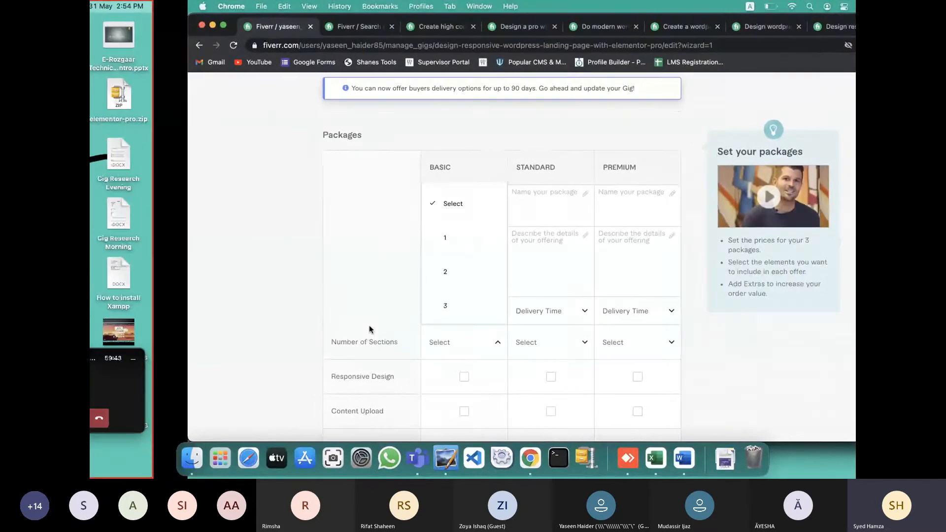
key("ctrl+Right")
key("ctrl+Right")
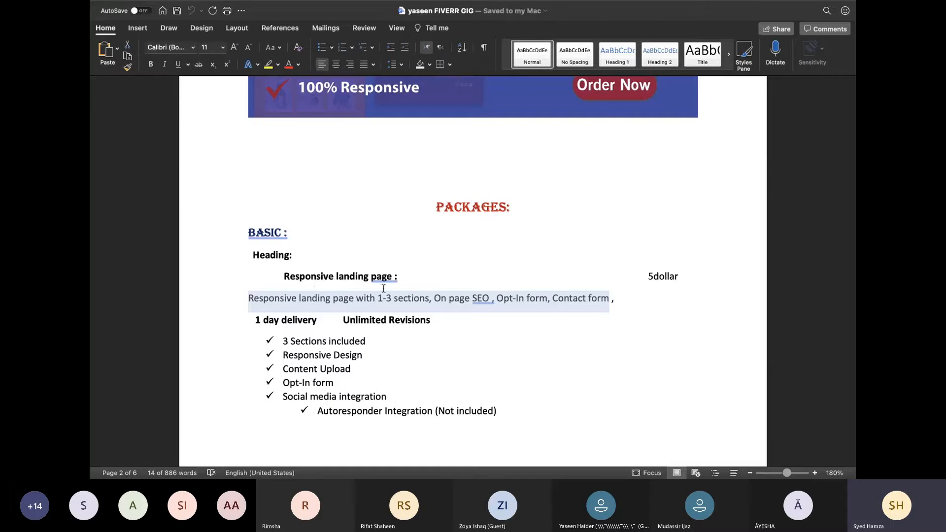
key("ctrl+Left")
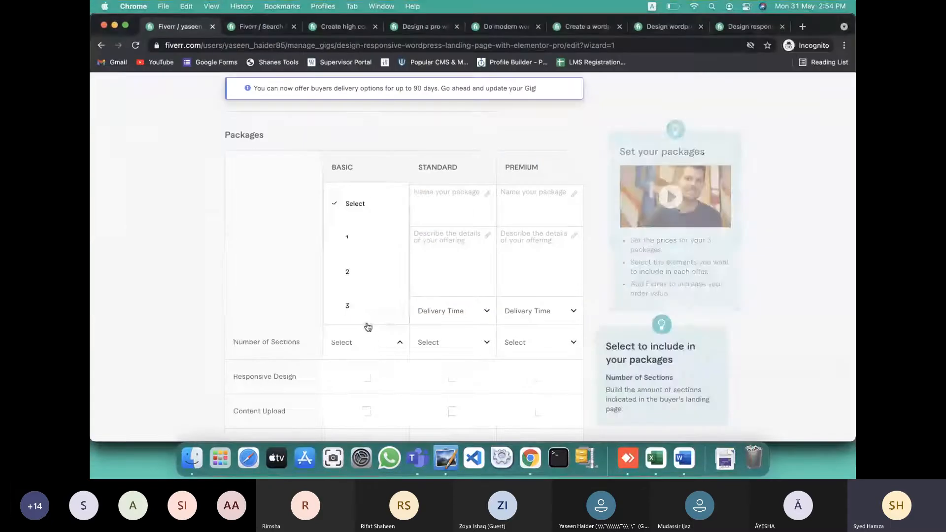
left_click(356, 306)
Tick Responsive Design, Content Upload and Social Media Icons for Basic, clearing stray Opt-In and Standard ticks
scroll(349, 318, "down", 3)
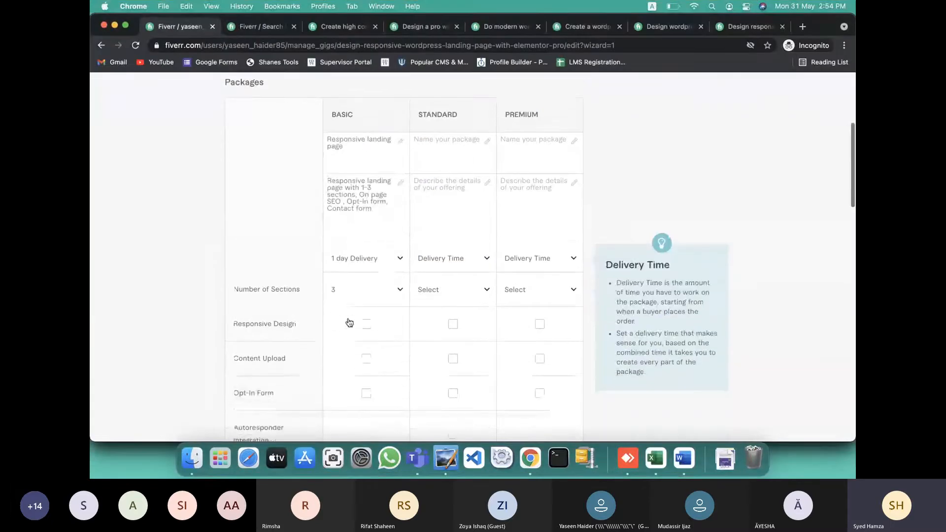
scroll(349, 322, "down", 2)
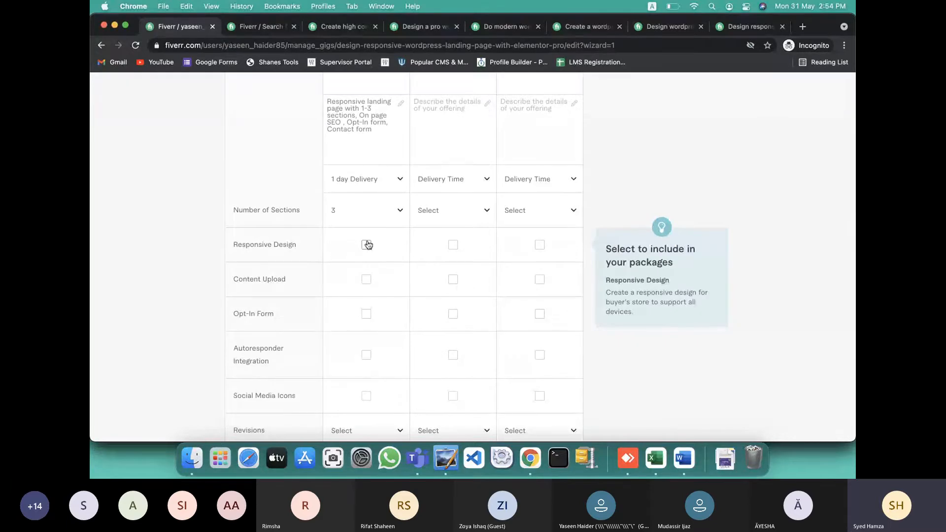
left_click(367, 244)
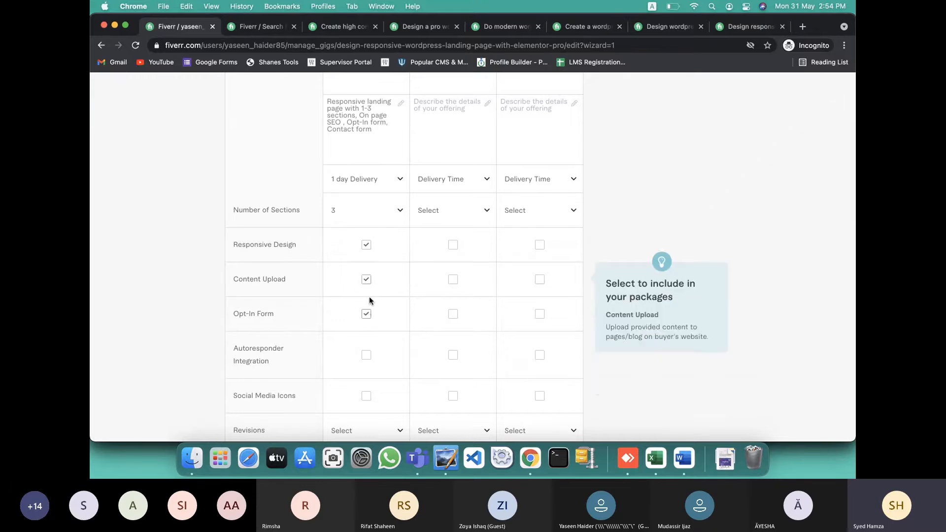
left_click(367, 355)
left_click(366, 396)
scroll(368, 399, "down", 3)
scroll(367, 402, "down", 1)
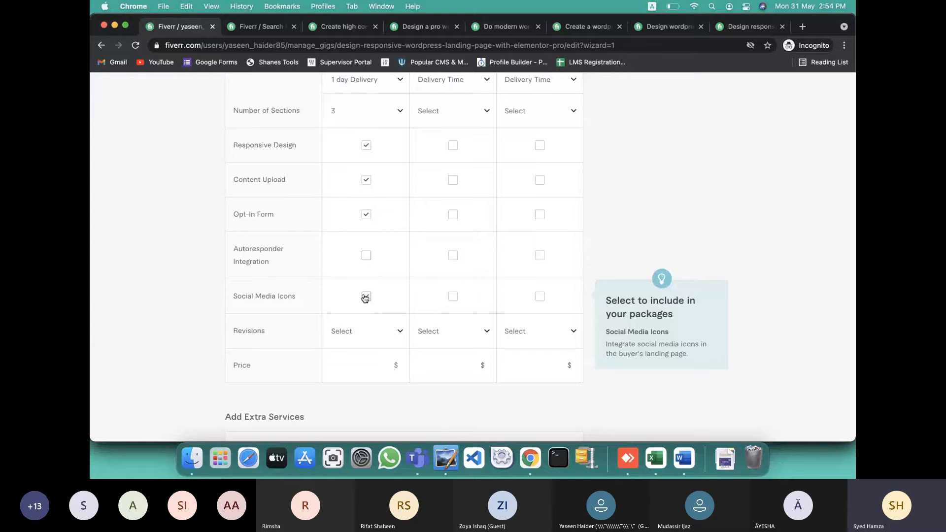
left_click(367, 215)
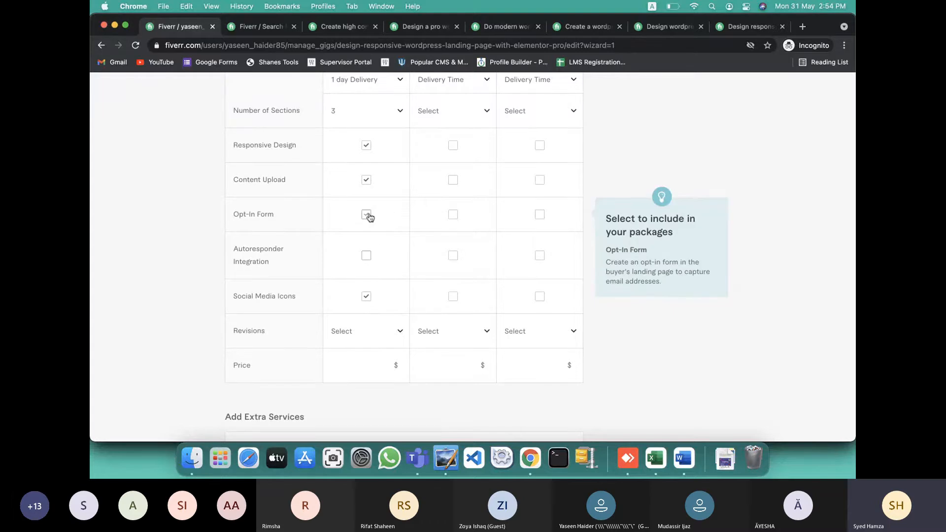
left_click(453, 216)
left_click(453, 257)
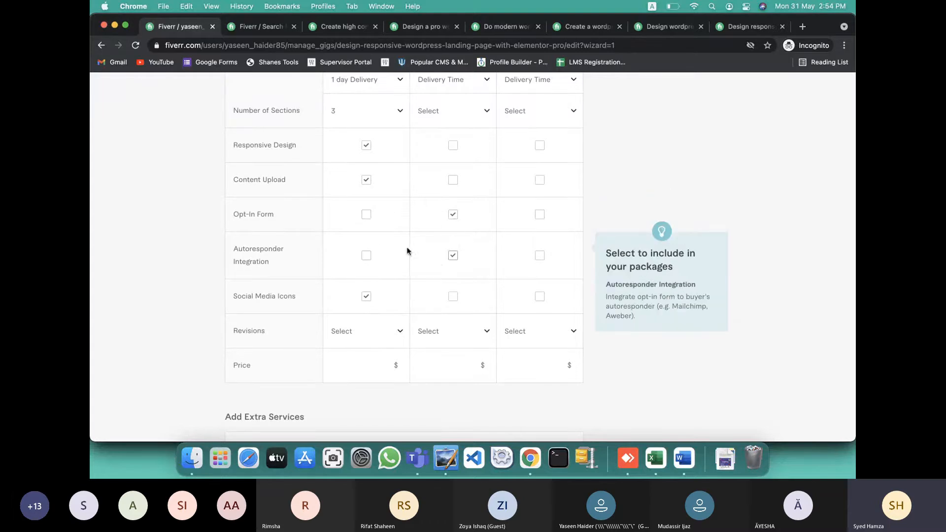
left_click(453, 257)
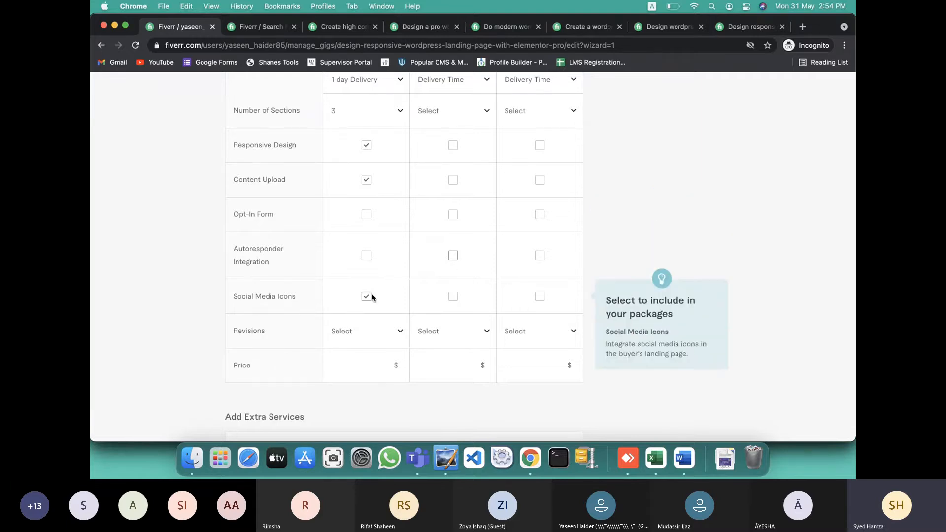
scroll(388, 281, "up", 2)
scroll(389, 315, "down", 1)
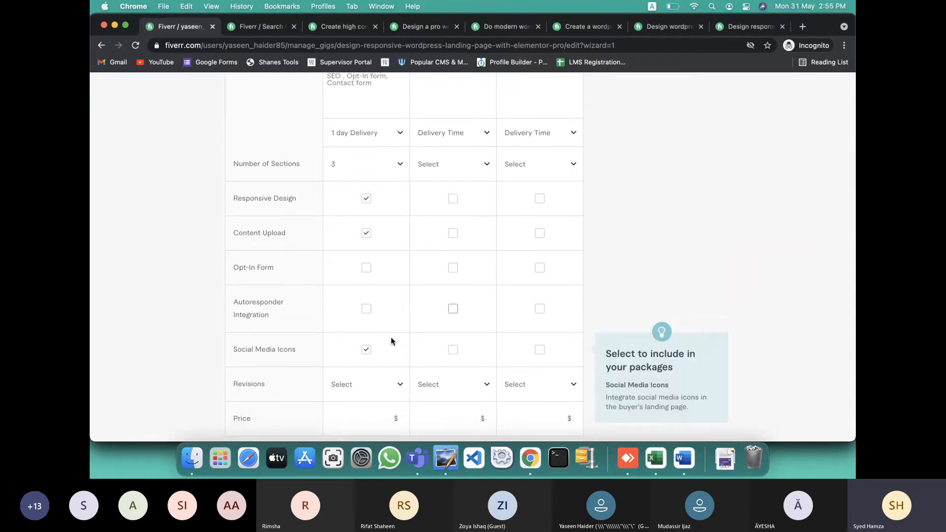
scroll(391, 340, "down", 3)
Give the Basic package Unlimited revisions and a price of 5
left_click(374, 310)
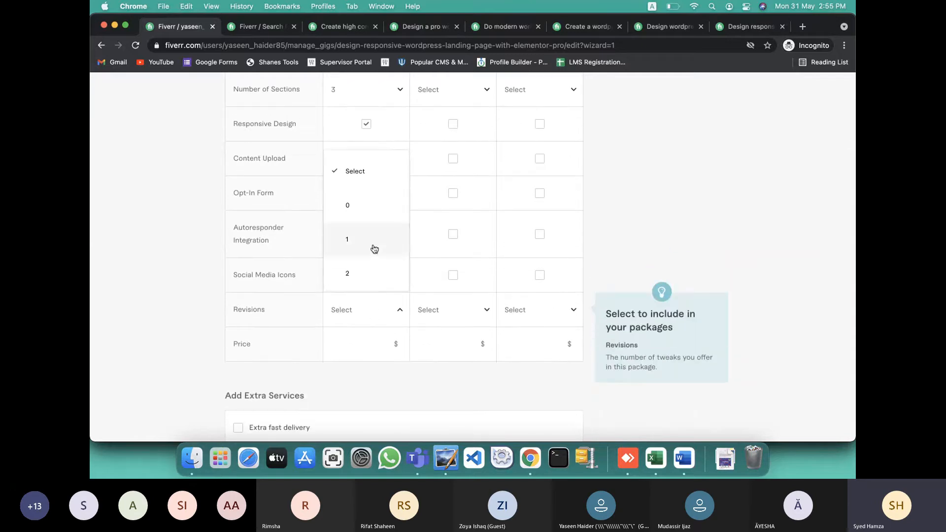
scroll(373, 249, "down", 5)
left_click(365, 270)
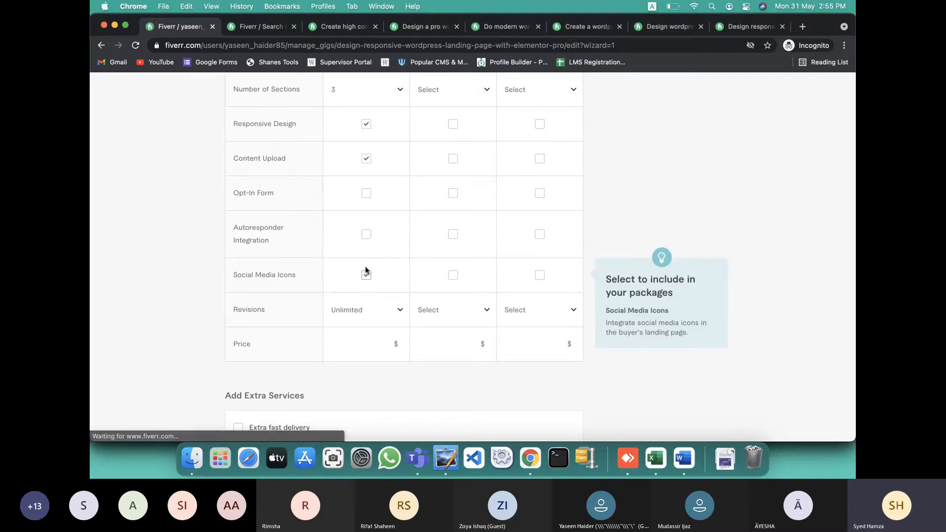
left_click(384, 341)
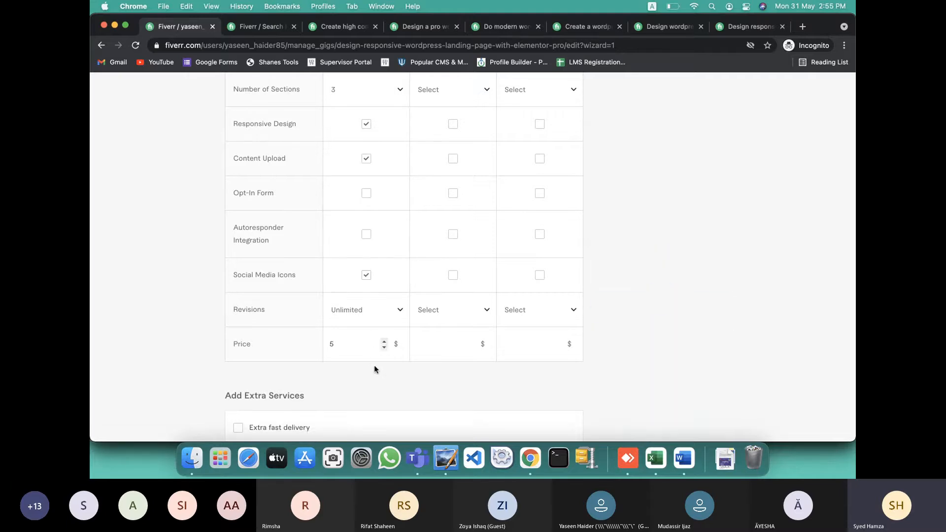
scroll(423, 296, "up", 10)
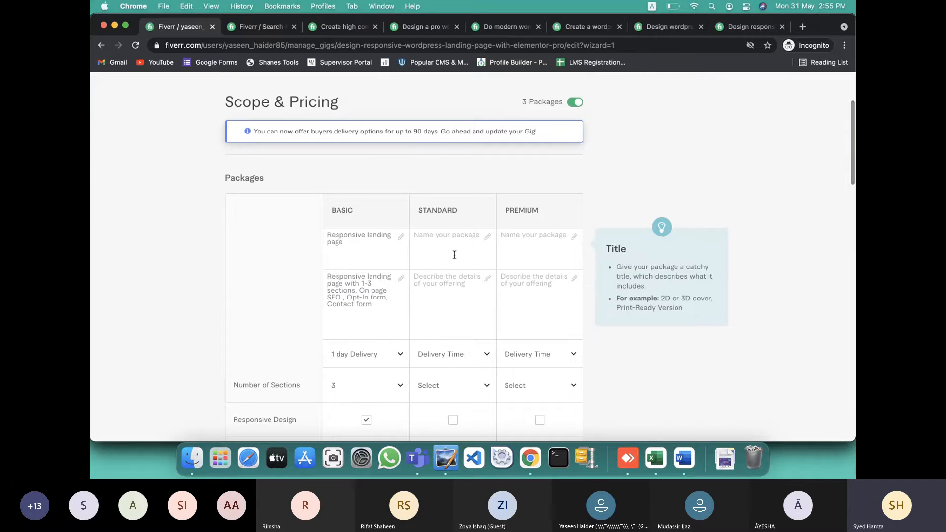
Include Opt-In Form in the Basic package after checking the Word notes
key("ctrl+Left")
key("ctrl+Right")
key("ctrl+Right")
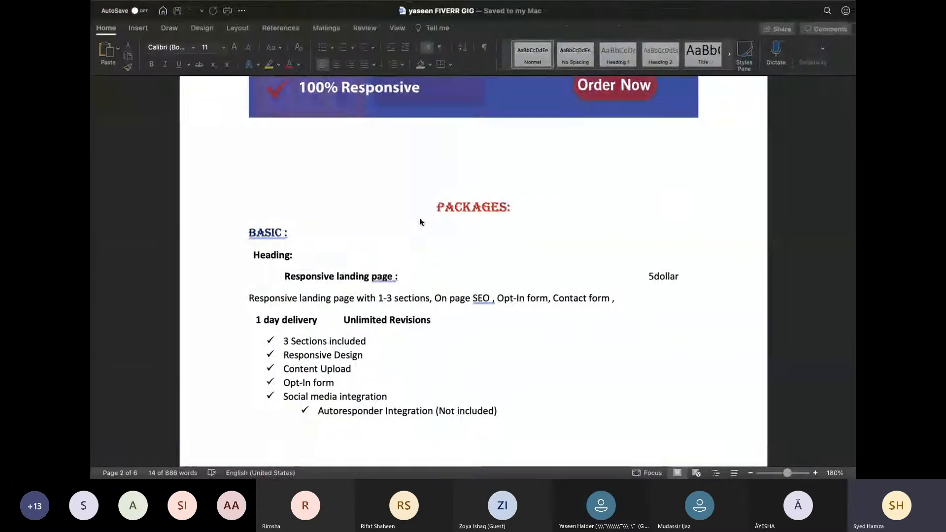
scroll(448, 295, "down", 5)
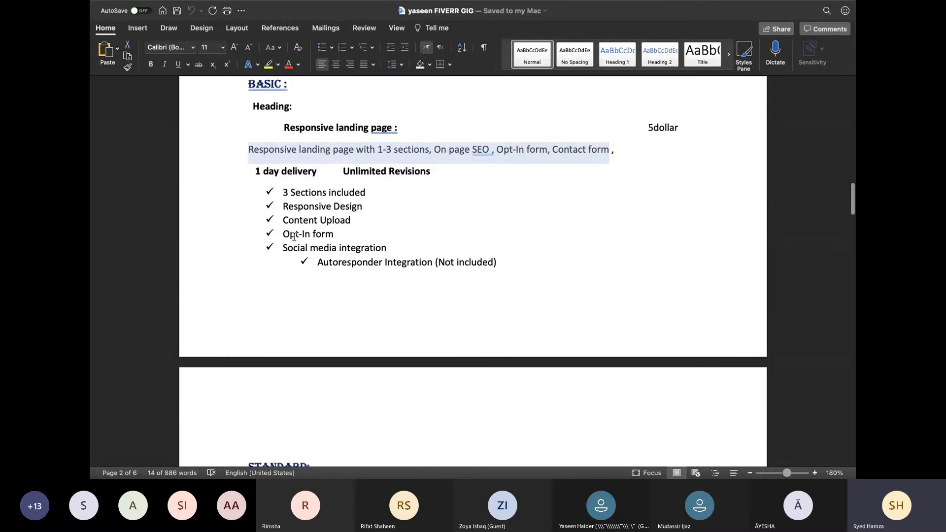
scroll(362, 254, "down", 2)
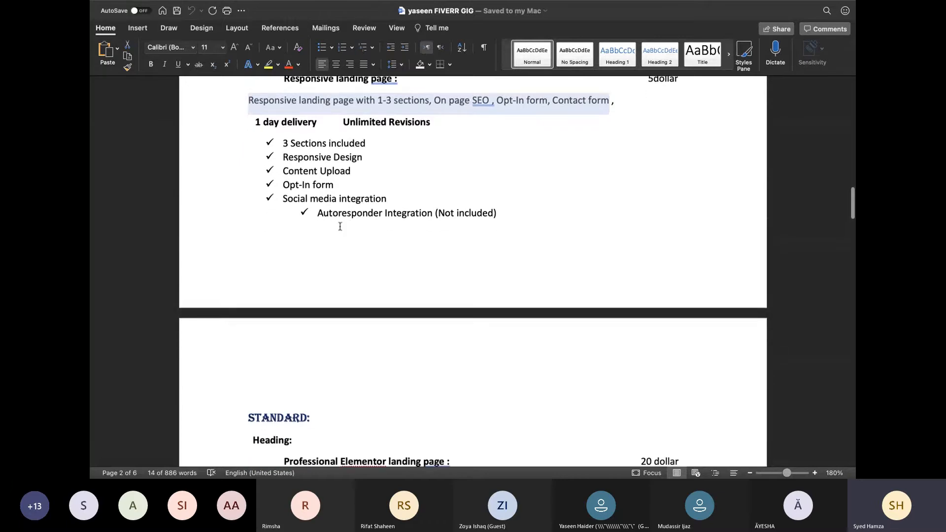
left_click_drag(318, 214, 497, 208)
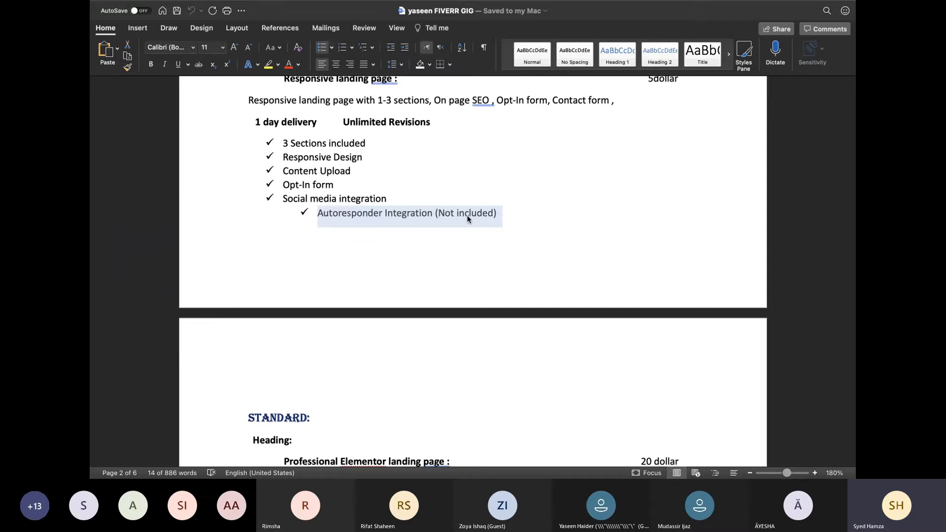
key("ctrl+Left")
scroll(414, 262, "down", 5)
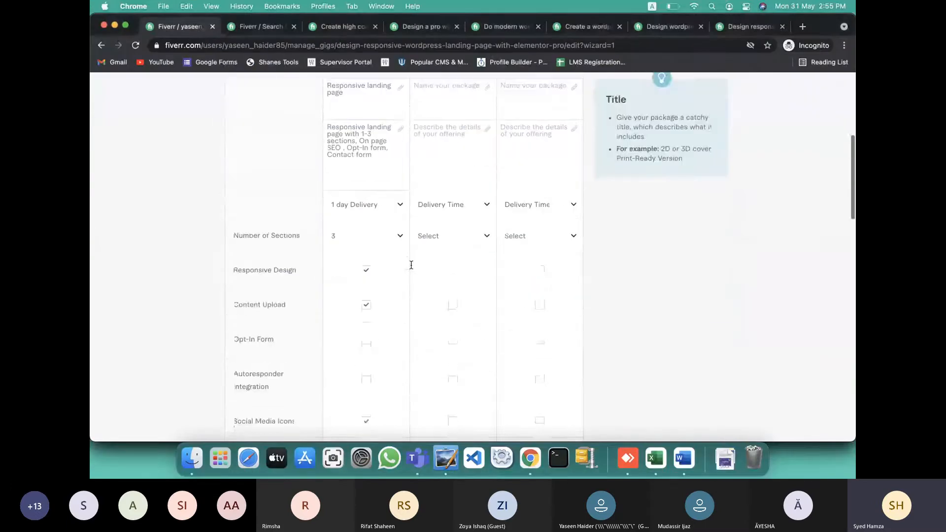
left_click(367, 300)
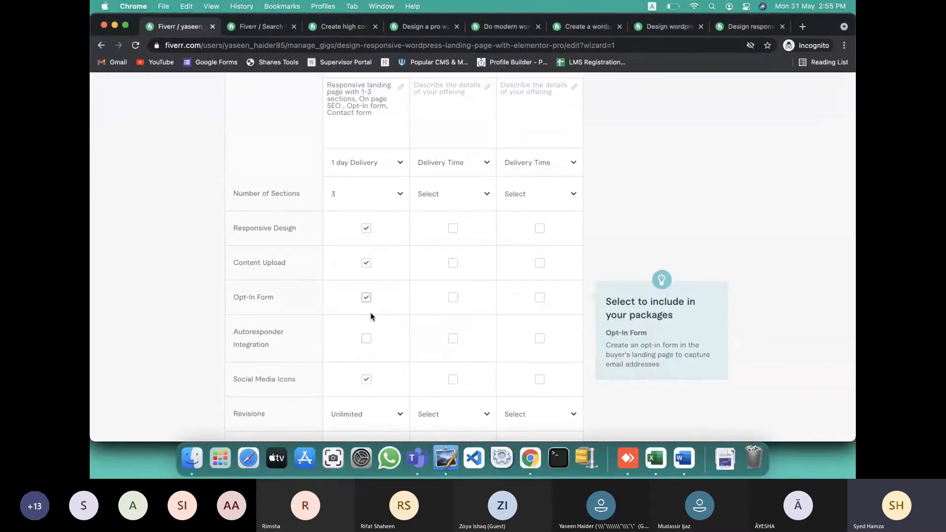
Paste the Standard heading 'Professional Elementor landing page' from Word as the Standard package title
key("ctrl+Right")
scroll(398, 332, "down", 5)
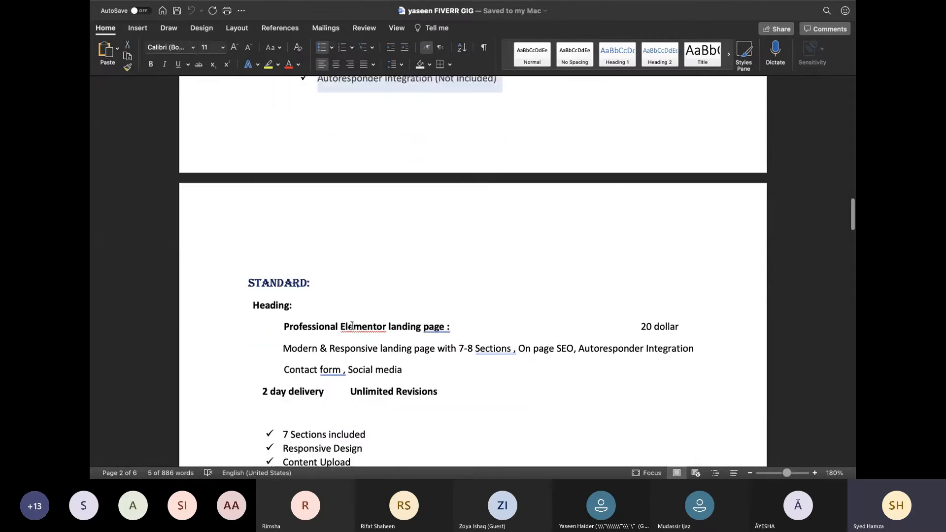
left_click_drag(284, 273, 433, 273)
key("super+c")
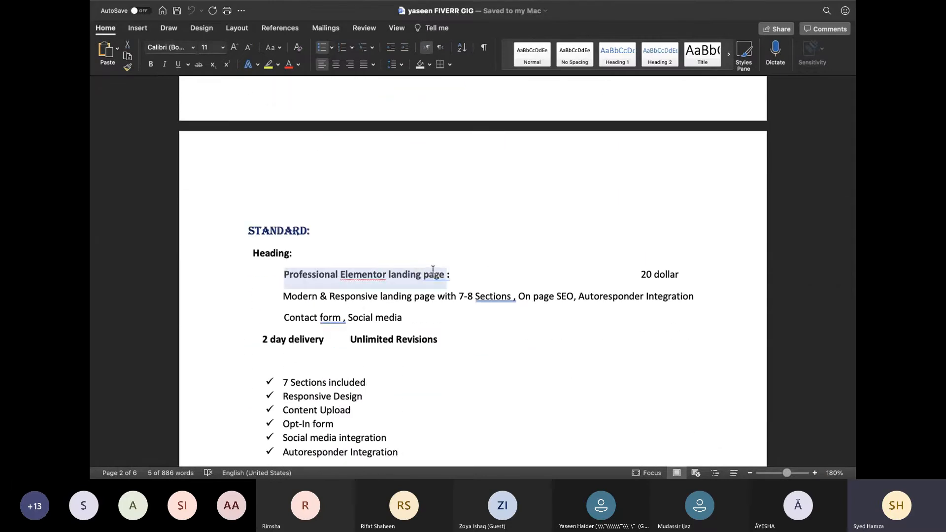
key("ctrl+Left")
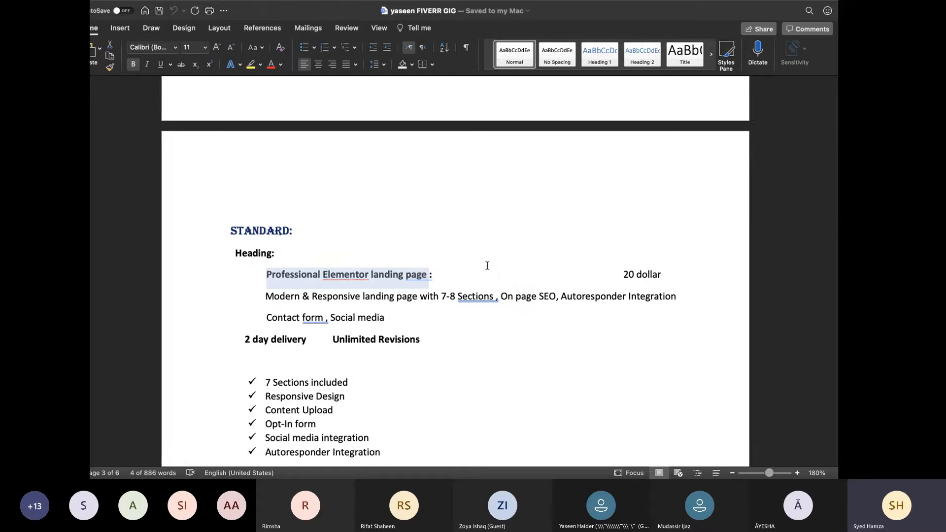
scroll(444, 188, "up", 2)
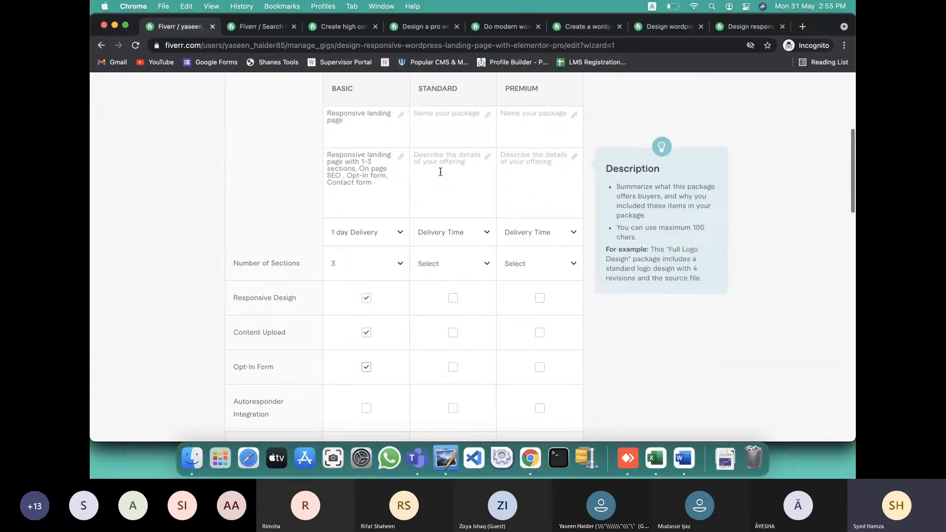
left_click(444, 121)
key("super+v")
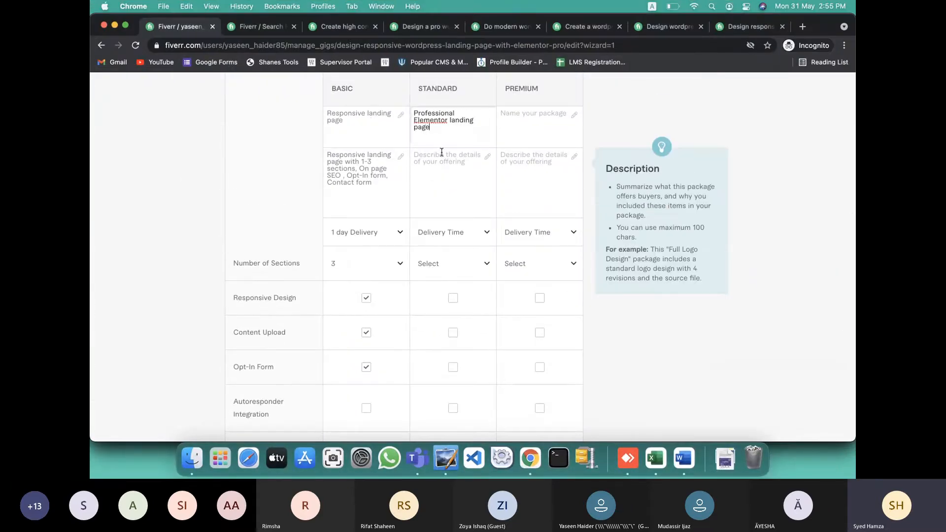
Paste the Standard description from the Word notes into the Standard package
key("ctrl+Right")
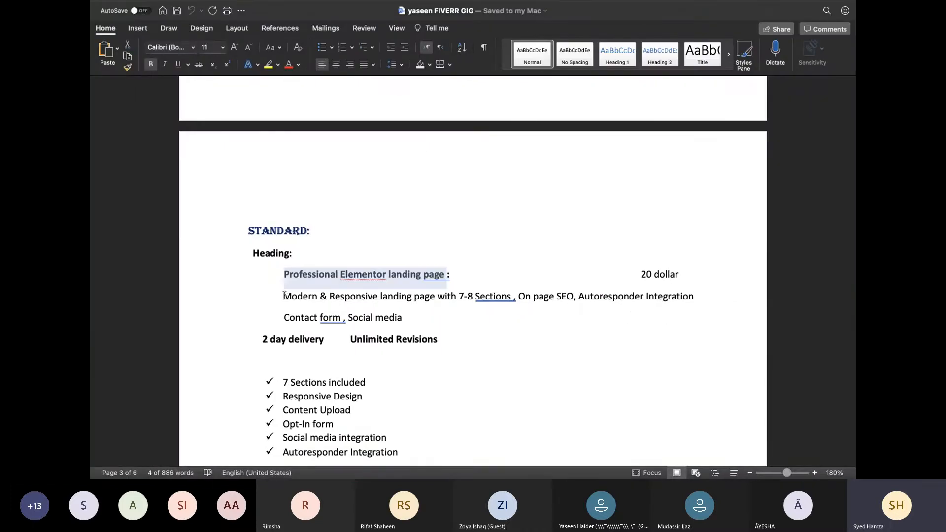
left_click_drag(284, 296, 415, 312)
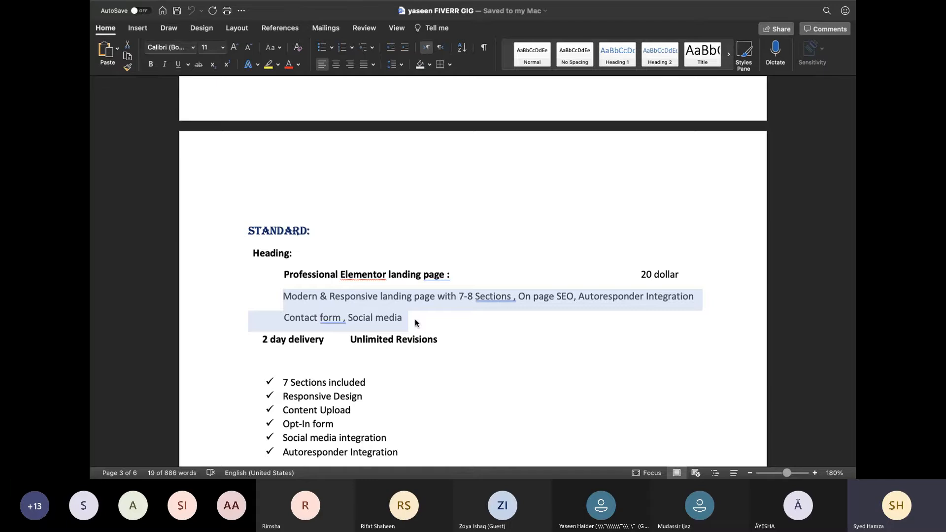
key("ctrl+Left")
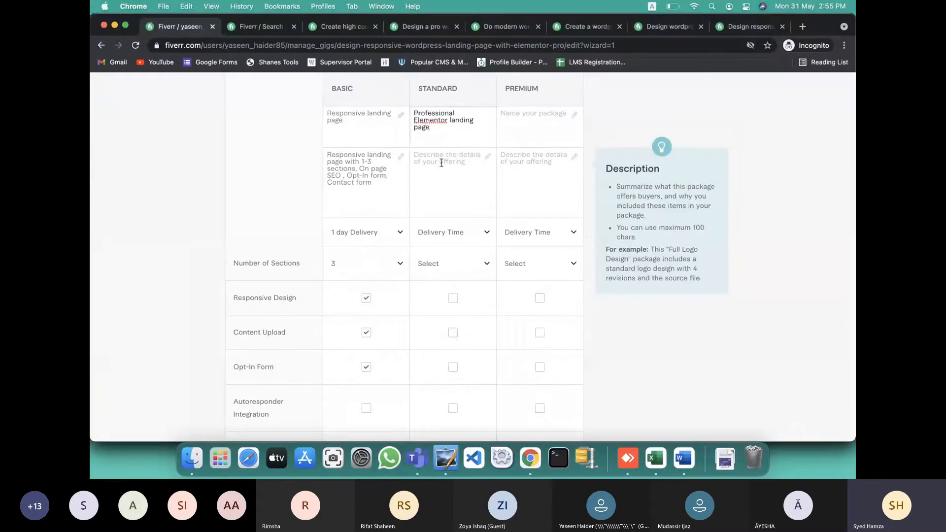
left_click(442, 163)
type("Modern & Responsive landing page with 7-8 Sections , On page SEO, Autoresponder Integration")
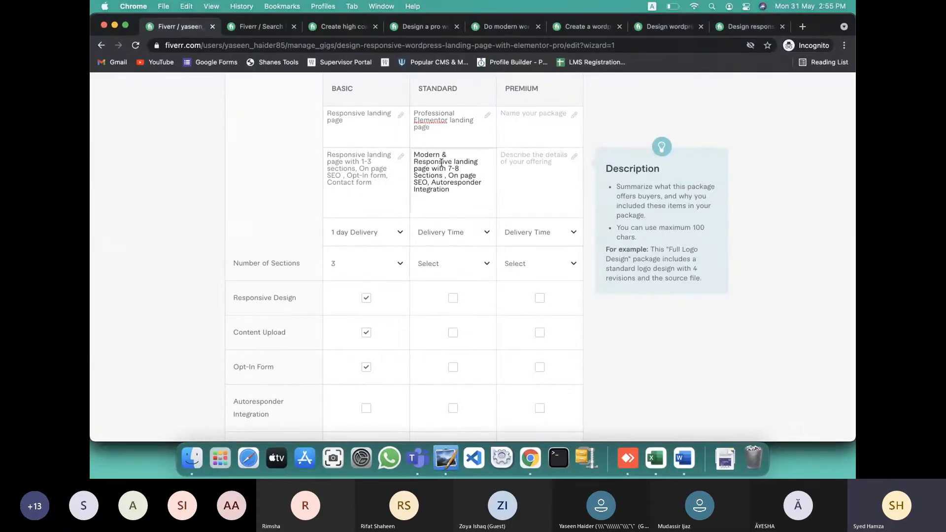
key("ctrl+Left")
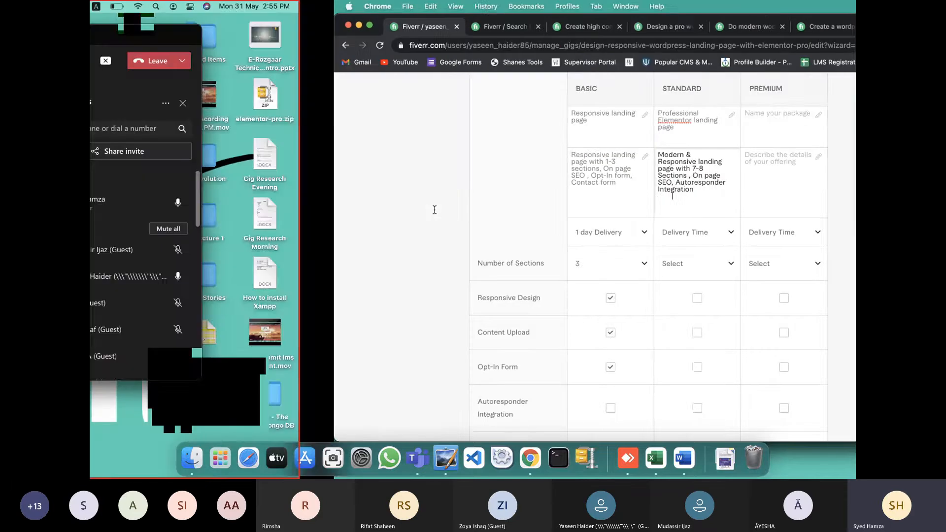
key("ctrl+Right")
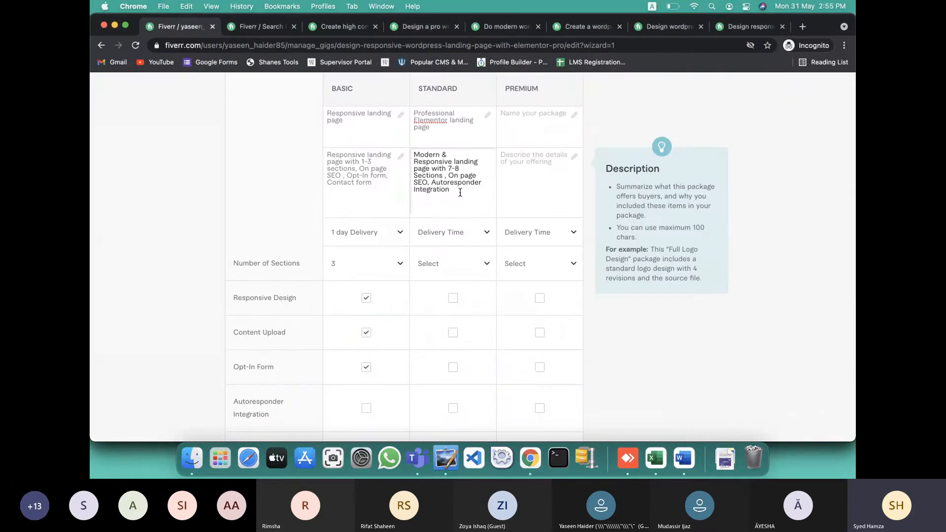
key("XF86AudioRaiseVolume")
Correct the Standard description to 'Onpage SEO, Autoresponder & Social Media Icons'
left_click(461, 176)
key("BackSpace")
double_click(432, 191)
key("BackSpace")
type("Integ")
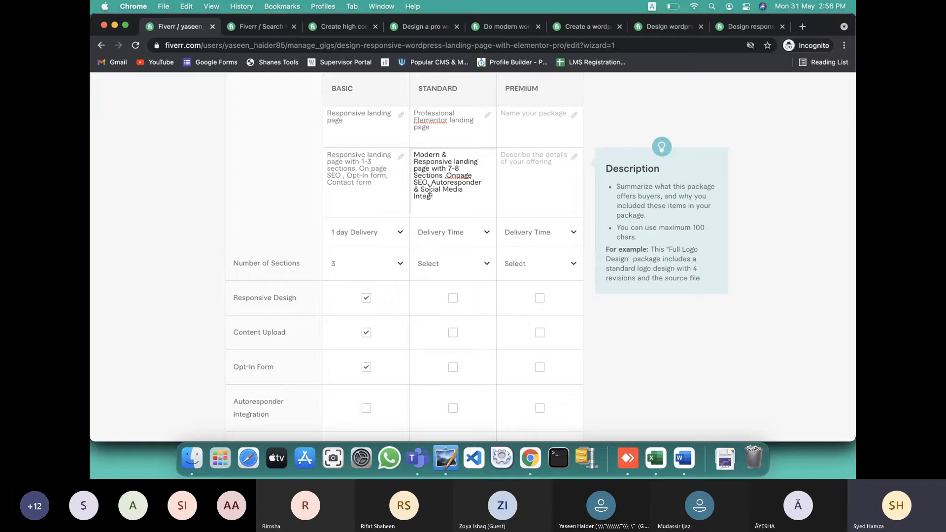
key("BackSpace")
key("BackSpace")
key("BackSpace")
key("BackSpace")
key("BackSpace")
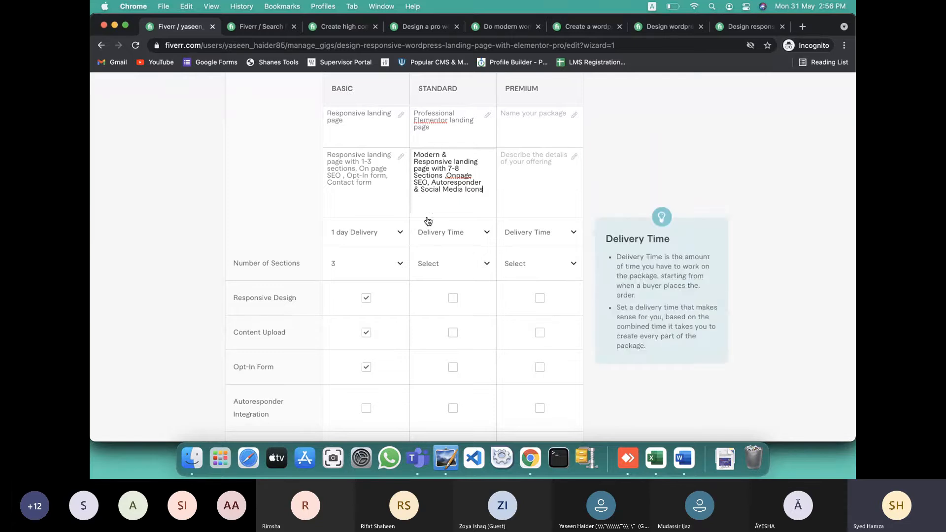
mouse_move(419, 157)
left_mouse_down()
mouse_move(447, 151)
mouse_move(449, 161)
mouse_move(409, 154)
left_mouse_up()
key("ctrl+Left")
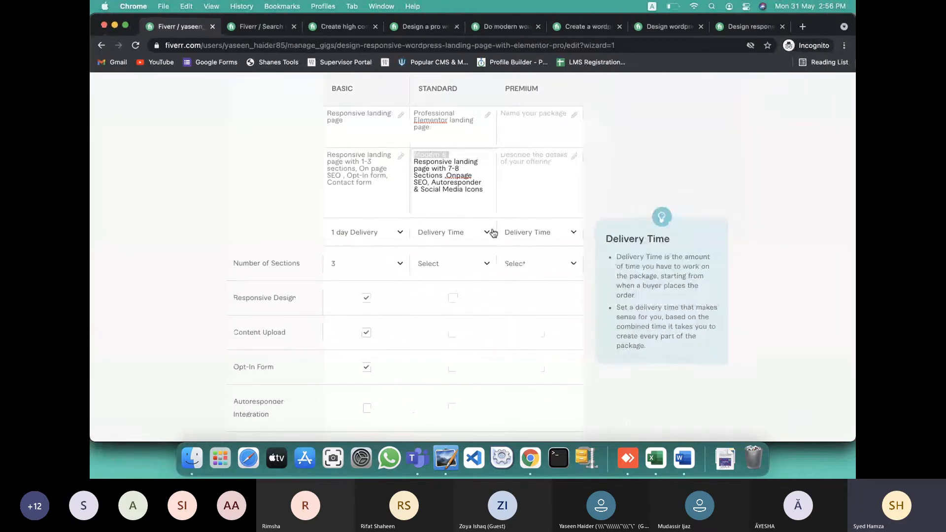
left_click(546, 232)
Confirm Standard's 20 dollar price in the Word notes and set Standard delivery to 2 days
key("ctrl+Right")
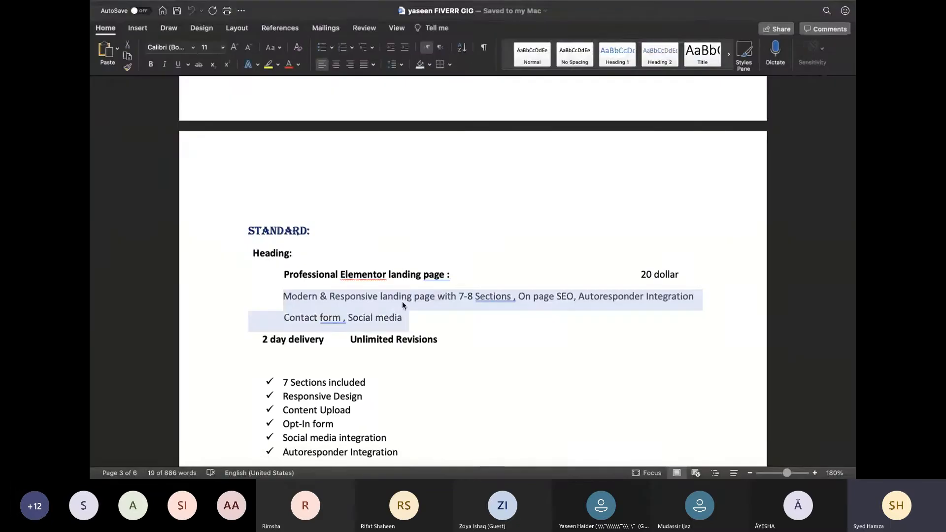
left_click_drag(641, 274, 679, 275)
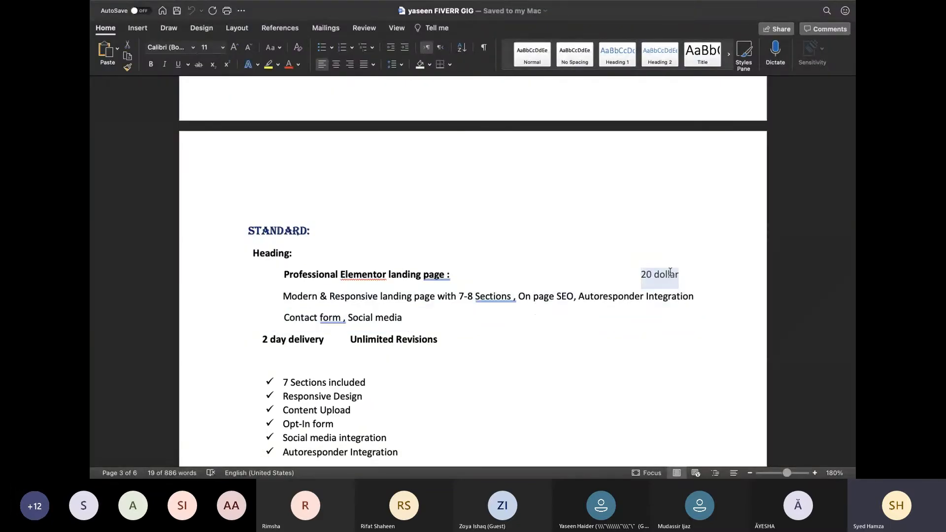
scroll(594, 276, "up", 1)
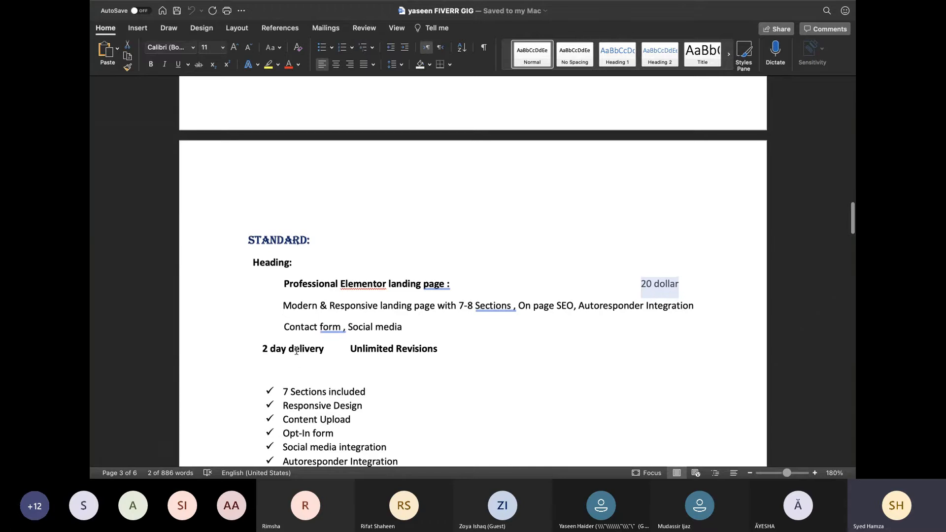
key("ctrl+Left")
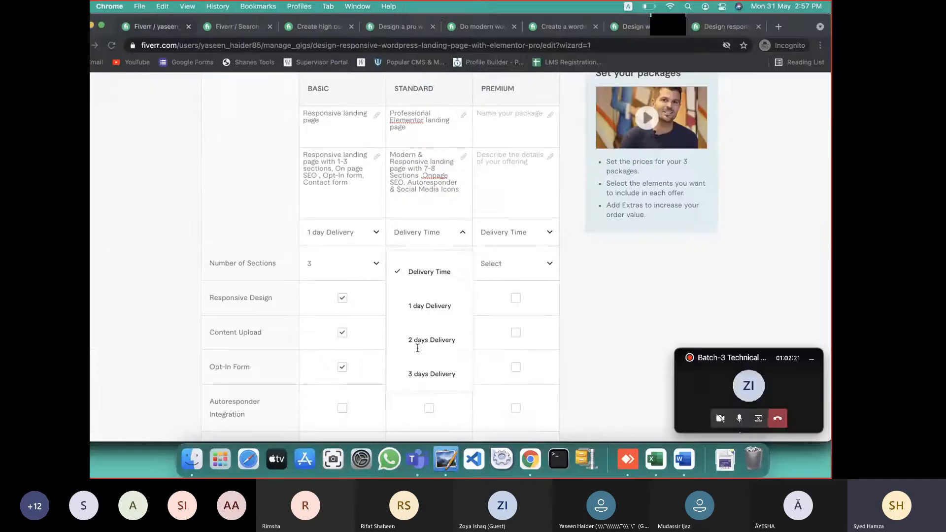
left_click(449, 338)
Set Standard to 8 sections and include all five features, Responsive Design through Social Media Icons
left_click(464, 265)
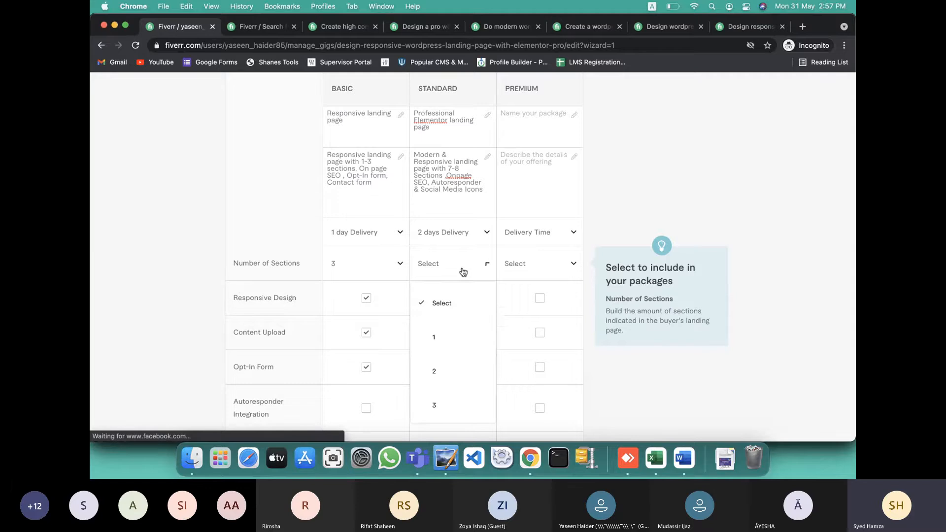
scroll(445, 355, "down", 5)
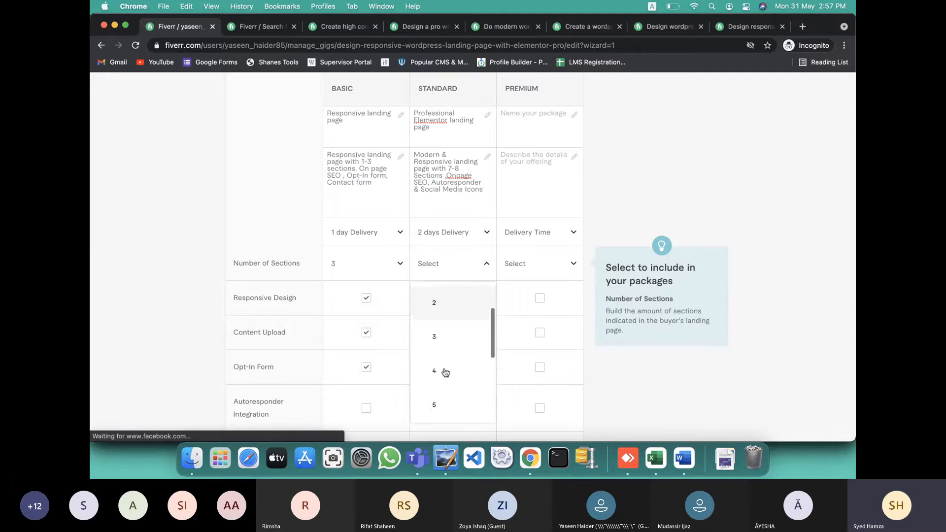
left_click(445, 373)
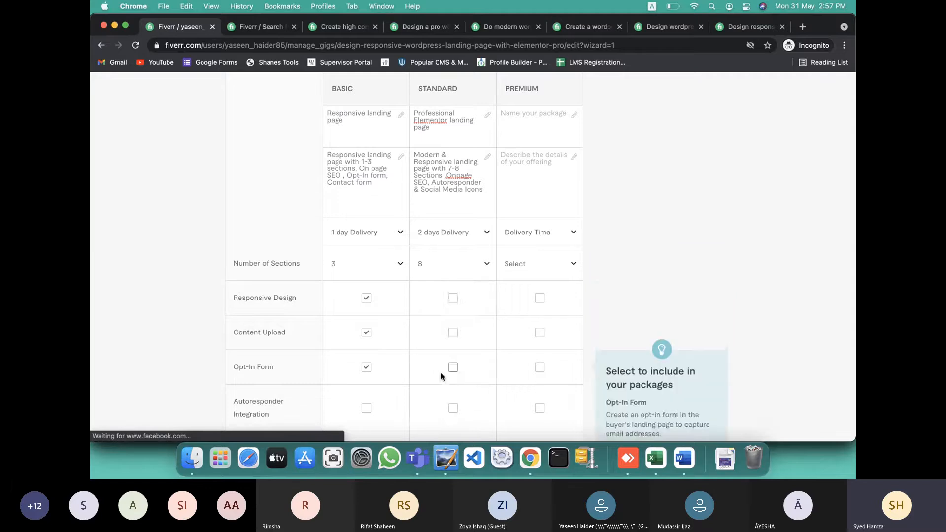
left_click(452, 298)
left_click(452, 332)
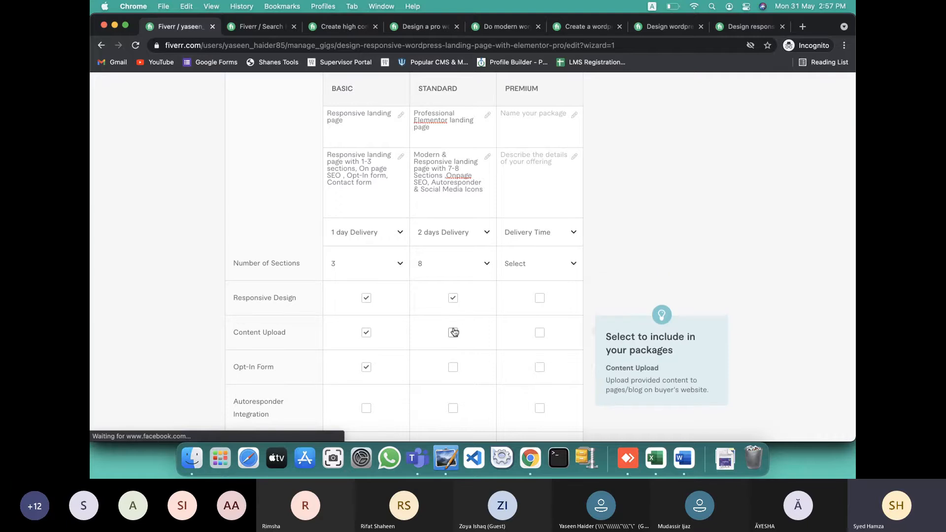
scroll(453, 328, "down", 2)
left_click(452, 299)
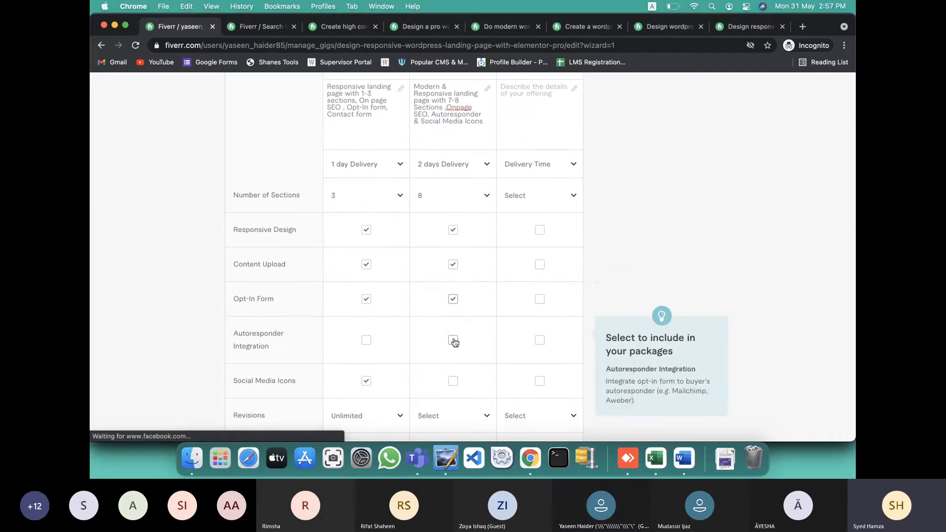
left_click(452, 339)
left_click(453, 381)
Change the Standard package's Number of Sections to 7
scroll(454, 382, "down", 2)
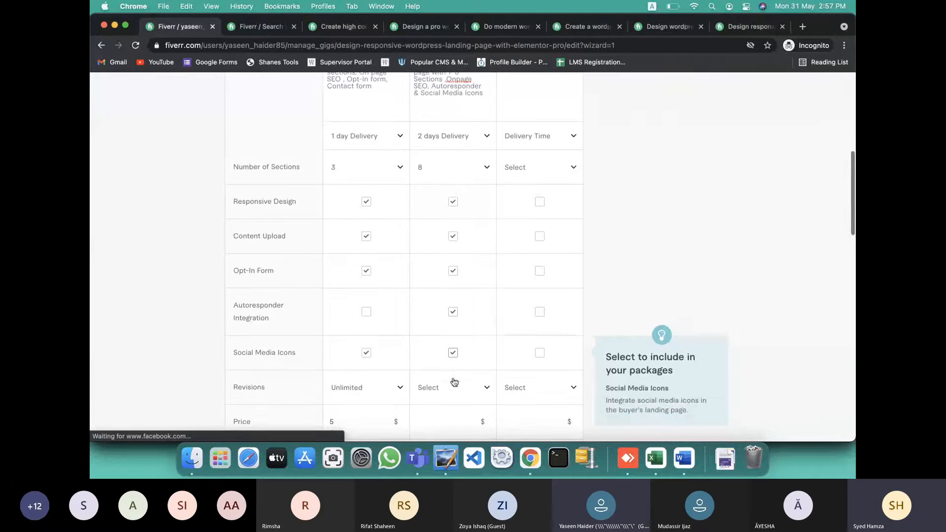
left_click(469, 156)
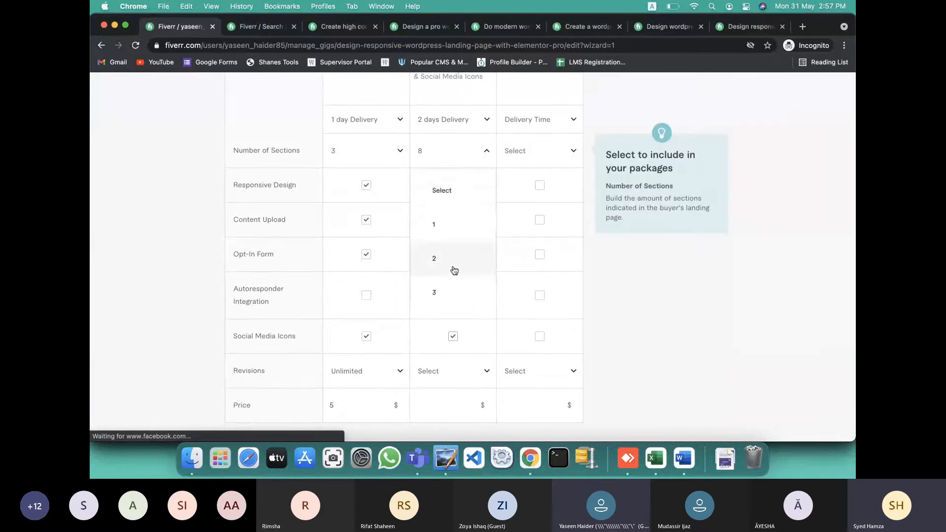
scroll(452, 271, "down", 4)
left_click(454, 270)
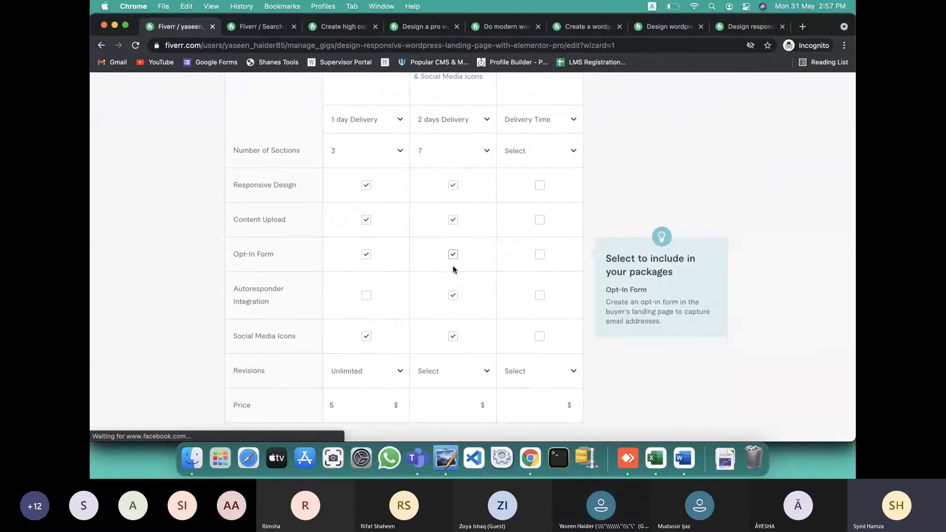
Give the Standard package Unlimited revisions and raise its price to 20
scroll(454, 268, "up", 4)
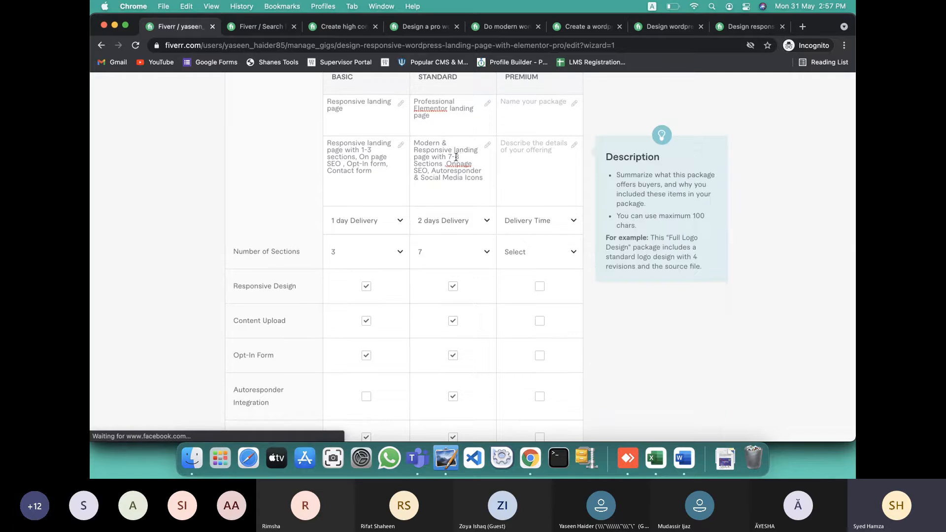
scroll(462, 315, "down", 5)
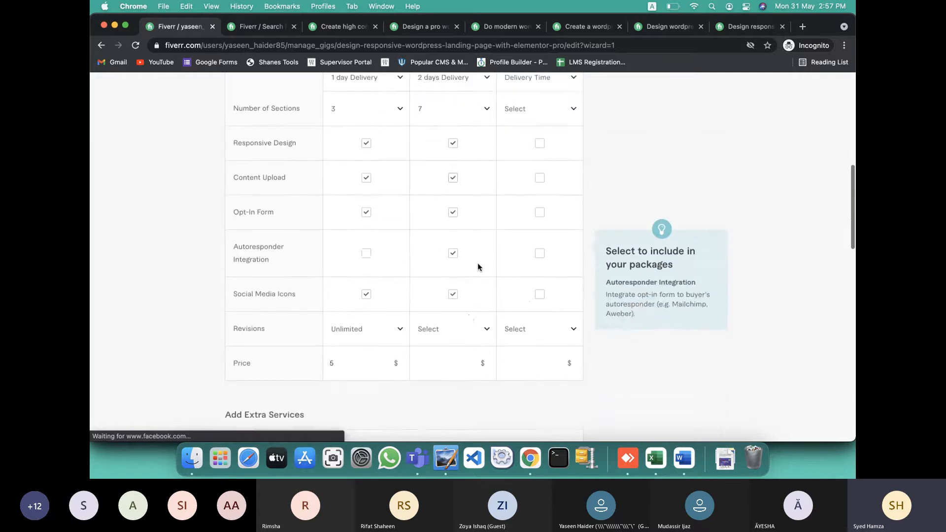
scroll(468, 298, "down", 1)
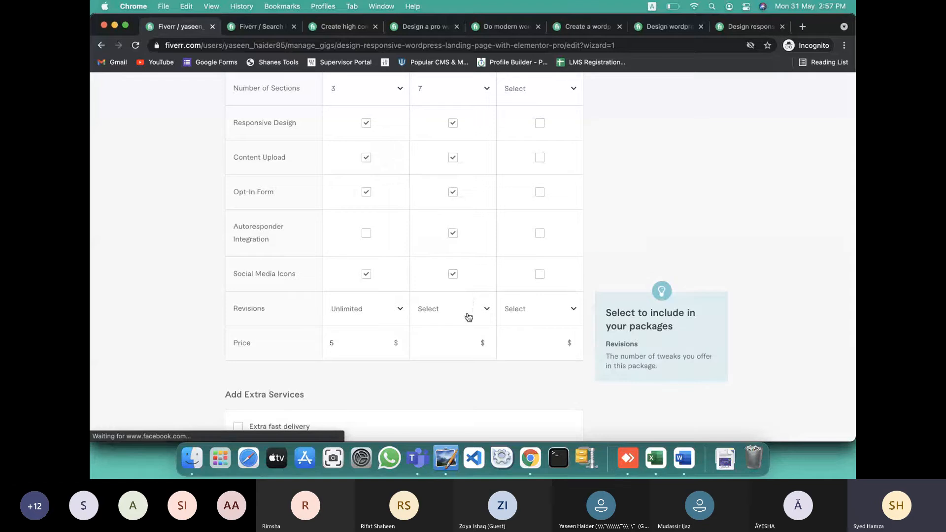
left_click(469, 315)
scroll(469, 280, "down", 3)
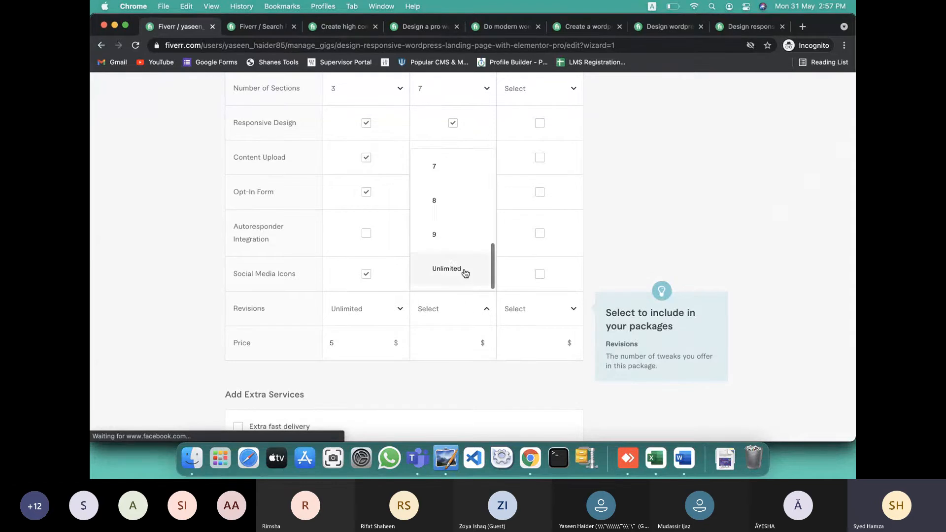
left_click(466, 273)
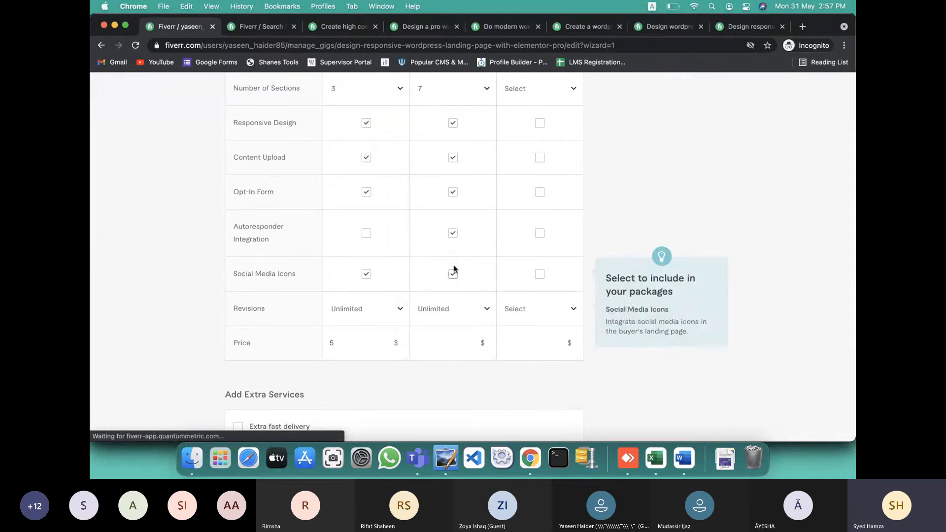
left_click(468, 339)
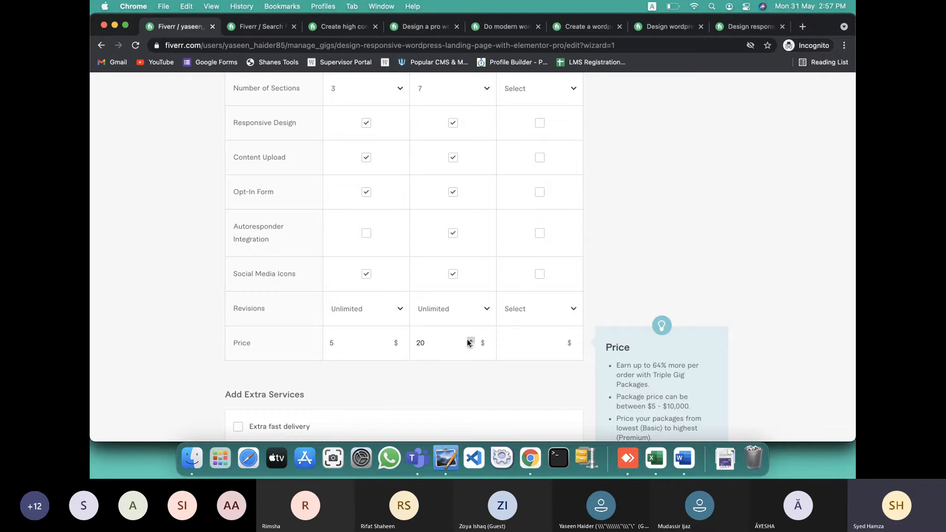
scroll(466, 354, "up", 9)
key("ctrl+Left")
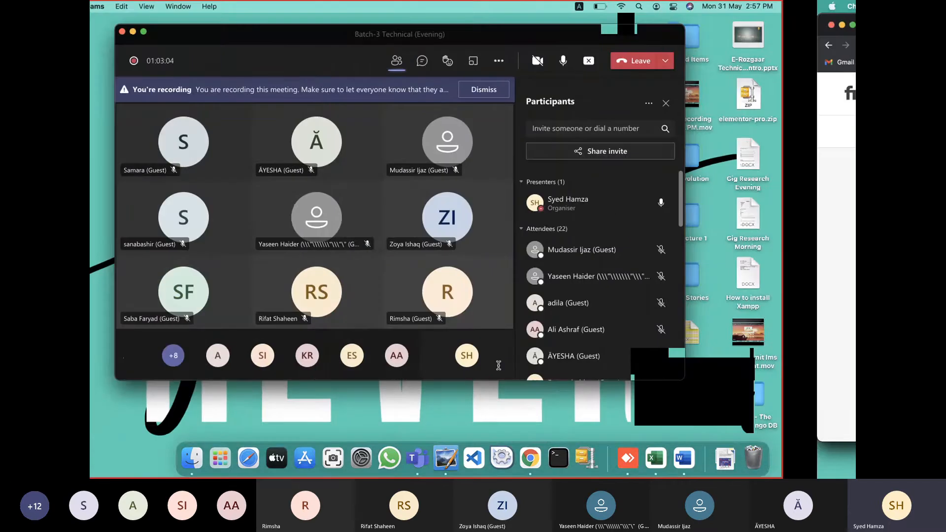
Copy the Premium heading from the Word notes into Fiverr's Premium package title
key("ctrl+Right")
scroll(461, 349, "down", 4)
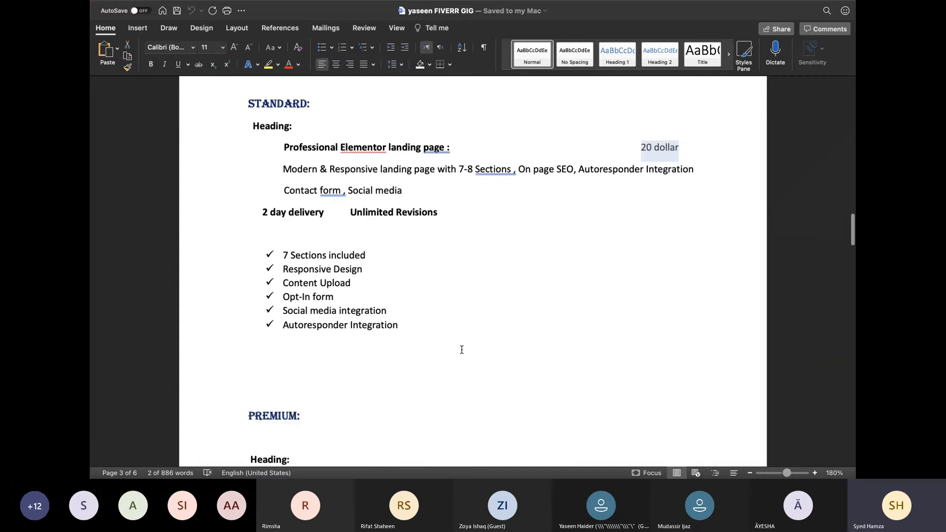
scroll(461, 349, "down", 4)
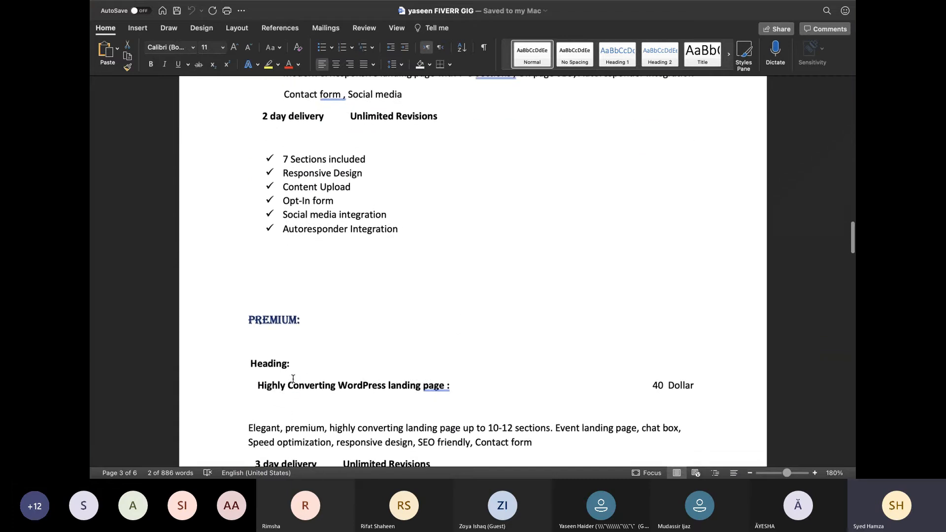
left_click_drag(258, 386, 438, 385)
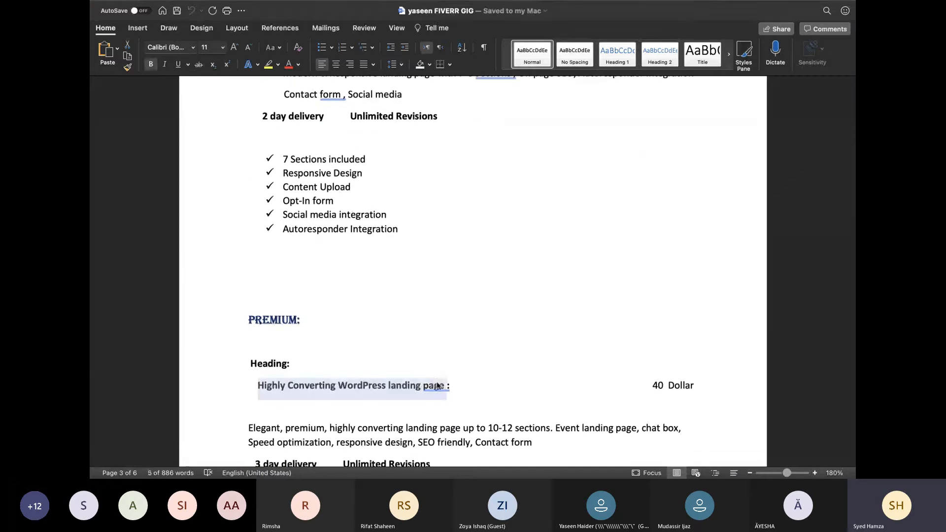
key("super+c")
key("ctrl+Left")
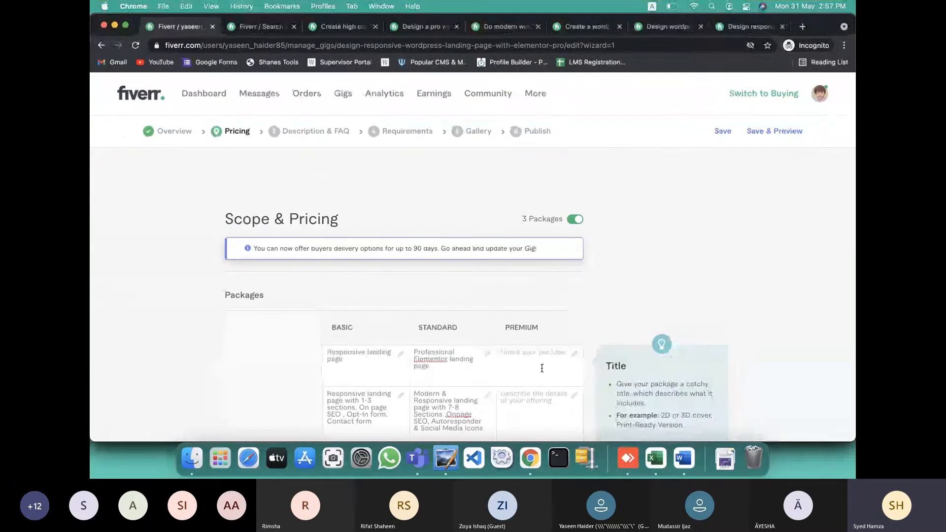
left_click(542, 369)
key("super+v")
Select the Premium description in Word from 'highly converting' onward
scroll(541, 369, "down", 2)
left_click(542, 369)
key("ctrl+Left")
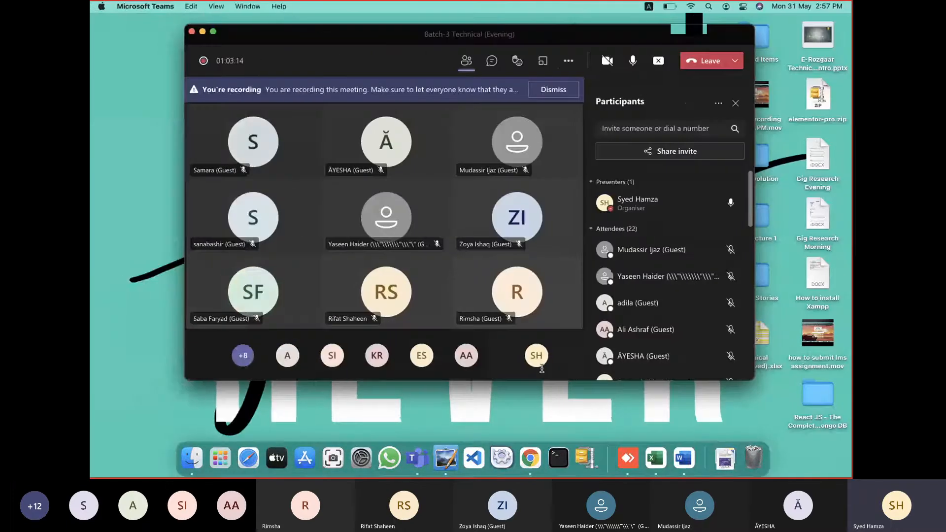
key("ctrl+Right")
key("ctrl+Right")
scroll(490, 340, "down", 4)
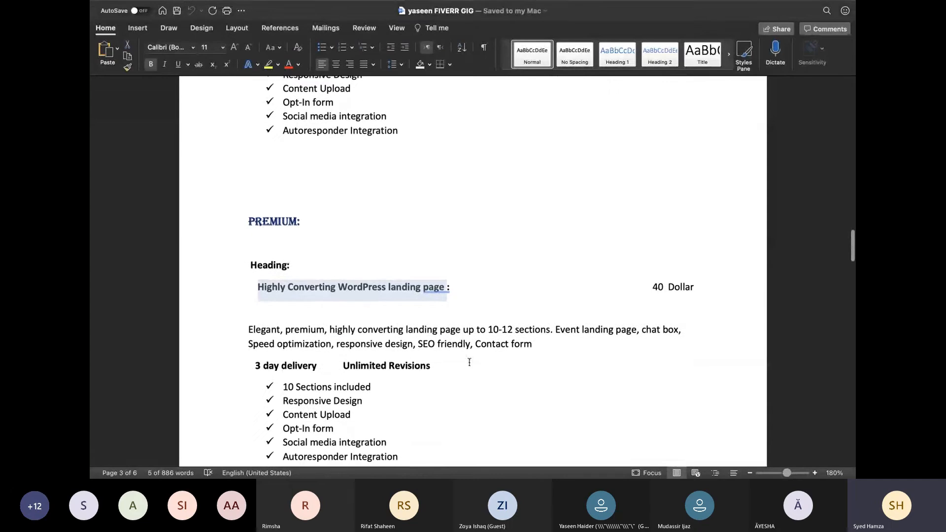
left_click_drag(539, 344, 251, 328)
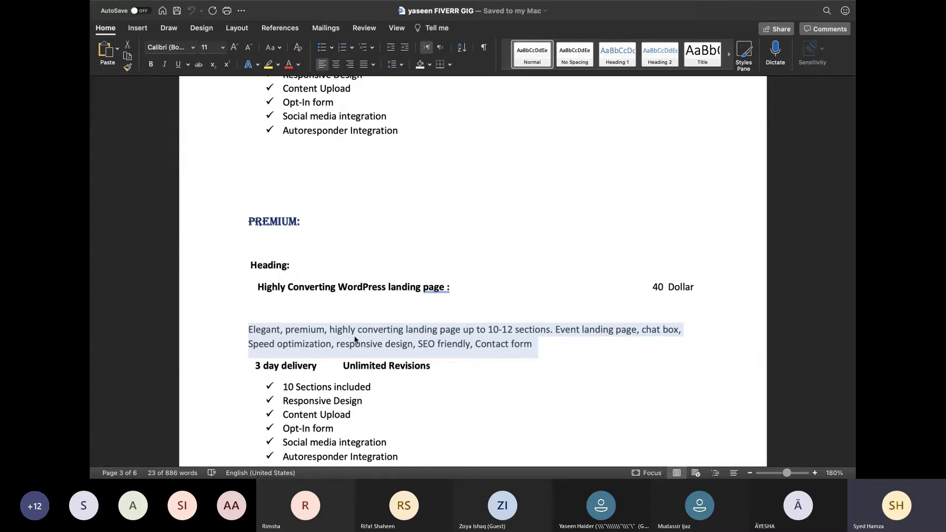
left_click(403, 330)
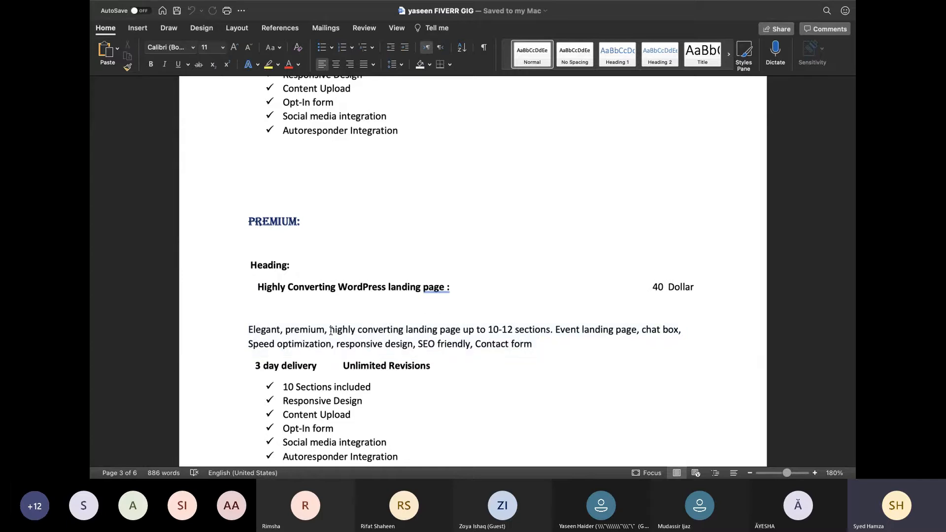
left_click_drag(329, 329, 544, 345)
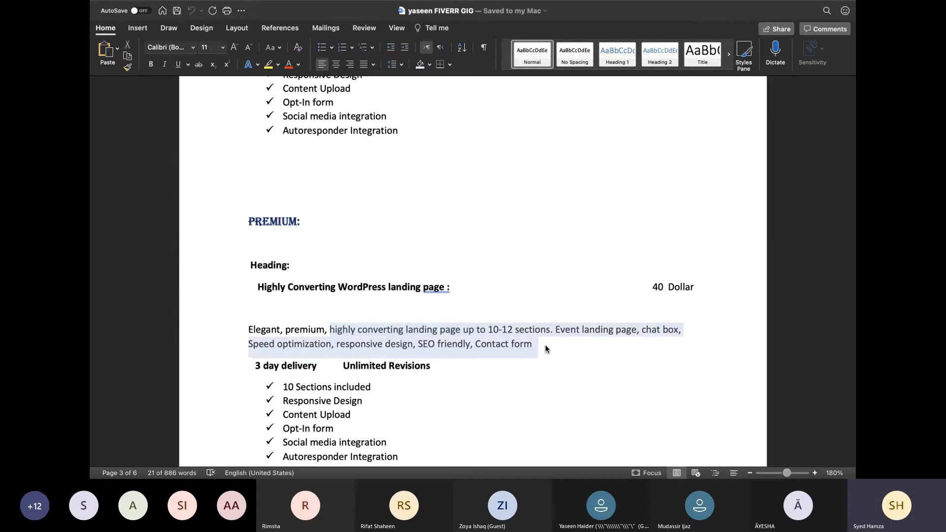
Paste the copied text into the Premium description, trimming 'highly' to 'high' and '10-12' to '12 sections'
key("super+Tab")
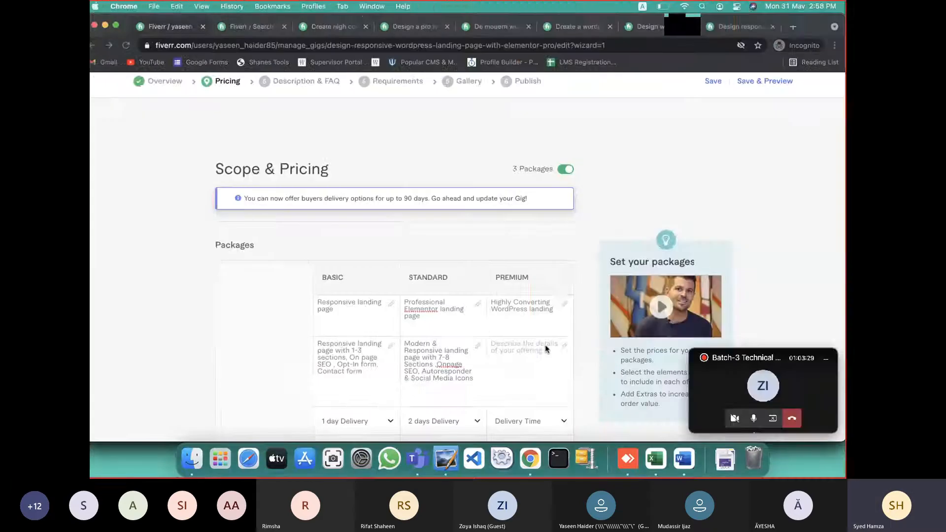
left_click(525, 353)
key("super+v")
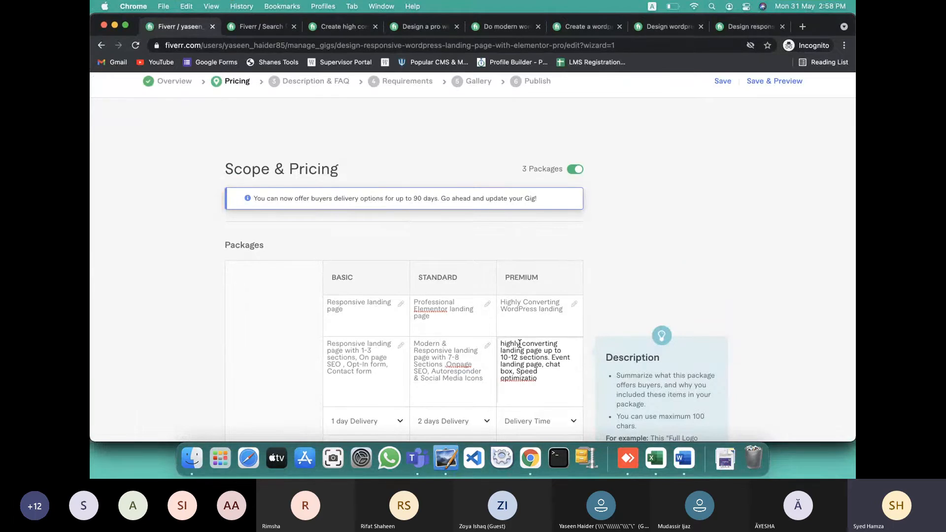
key("BackSpace")
key("BackSpace")
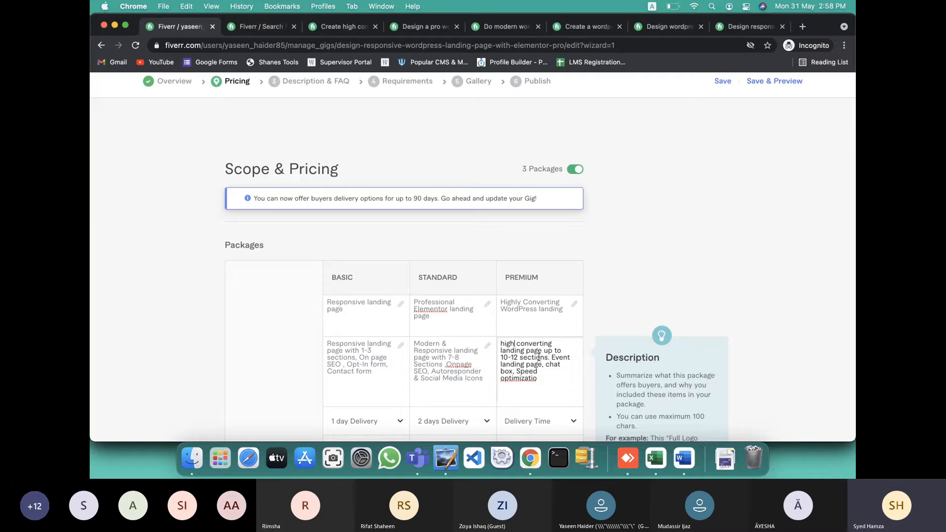
left_click(512, 357)
key("BackSpace")
key("BackSpace")
key("BackSpace")
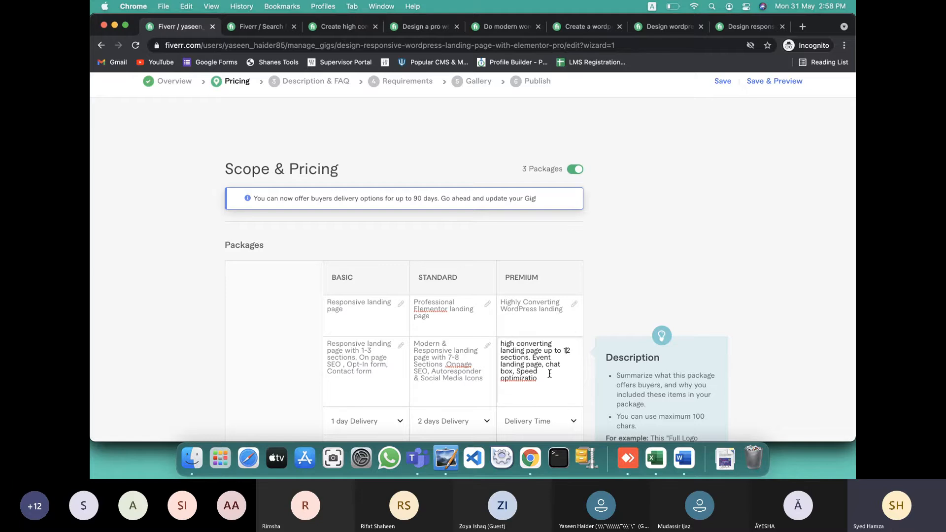
Copy 'SEO friendly, Contact form' from the Premium notes in Word and return to Fiverr
key("ctrl+Left")
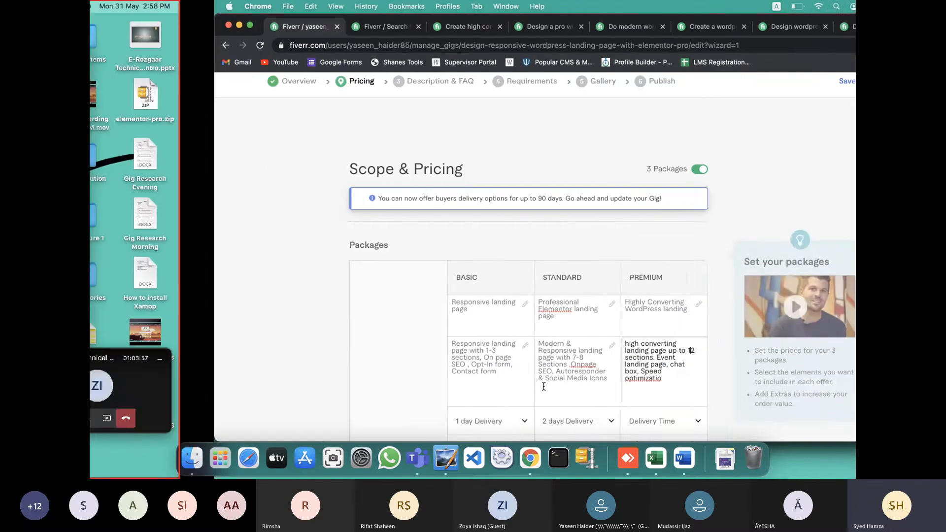
key("ctrl+Right")
key("ctrl+Right")
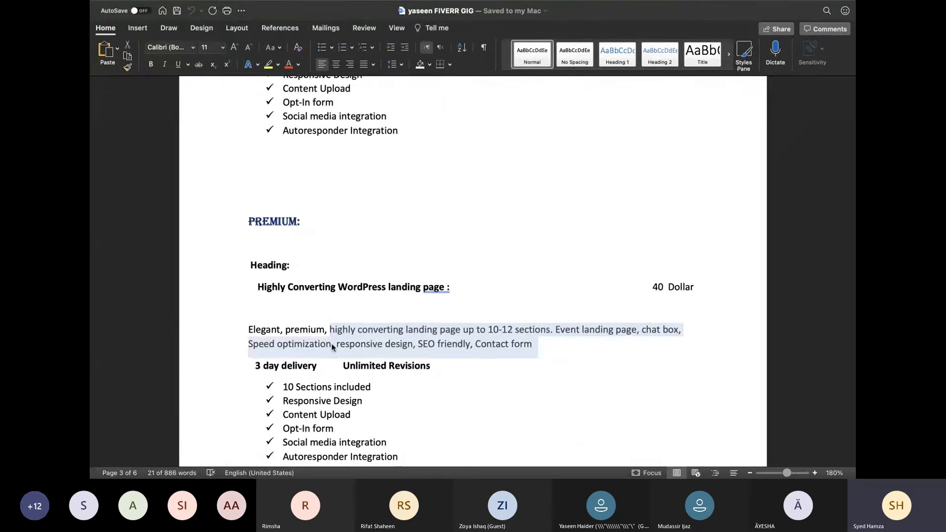
left_click(361, 344)
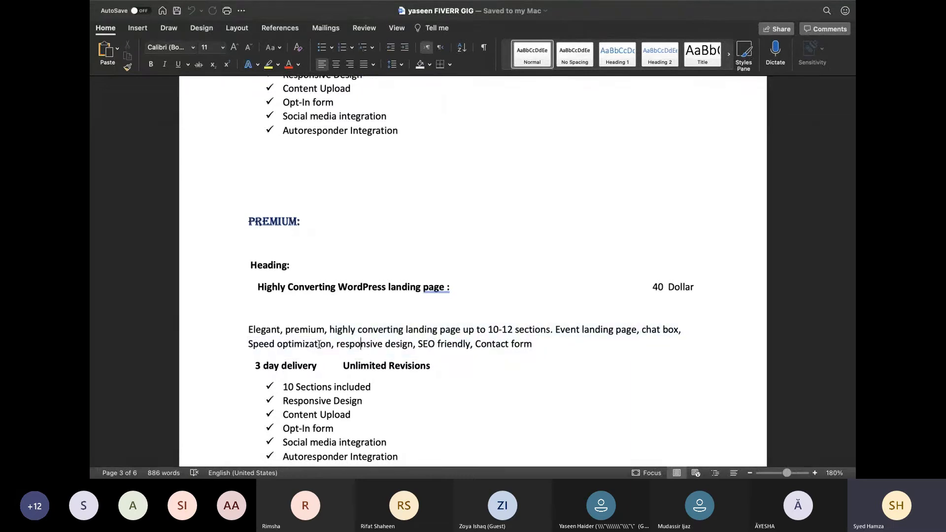
left_click_drag(419, 344, 534, 344)
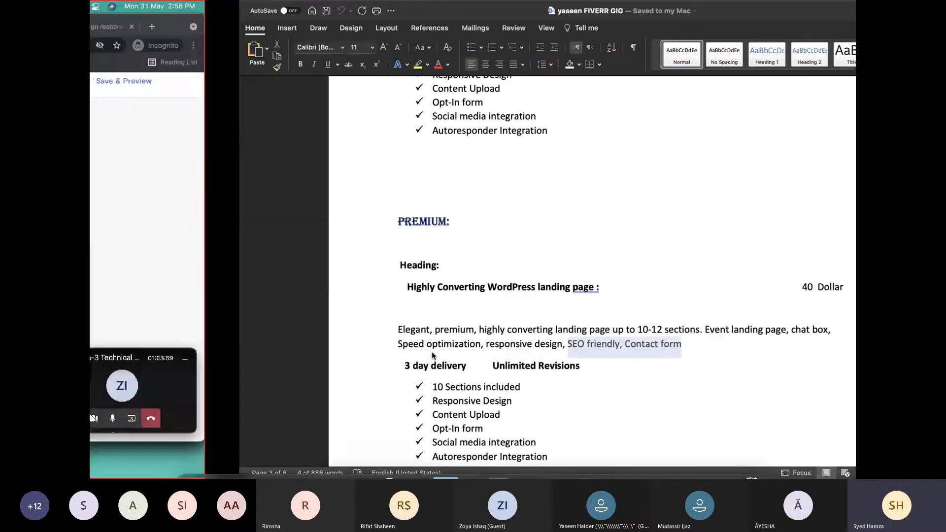
key("ctrl+Left")
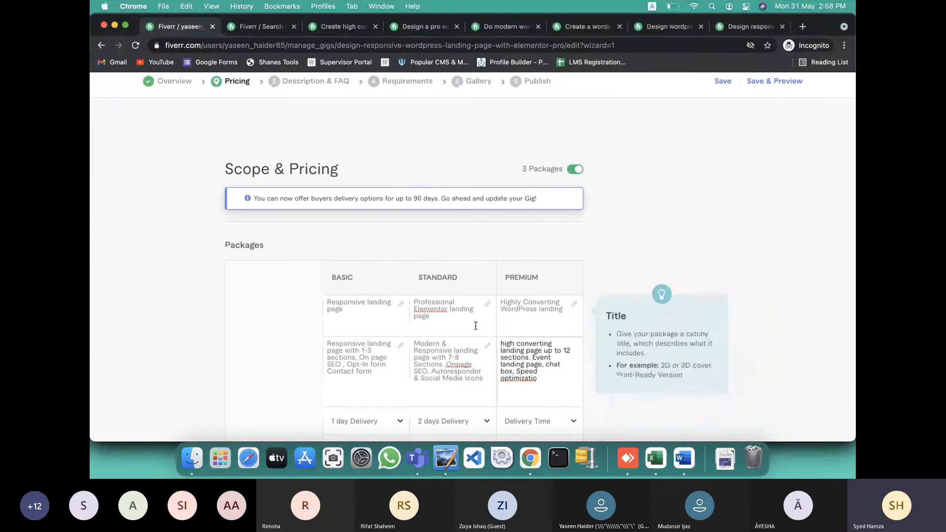
Replace the cut-off word 'optimizatio' in the Premium description with '& security optim'
double_click(529, 379)
key("BackSpace")
type("& security optim")
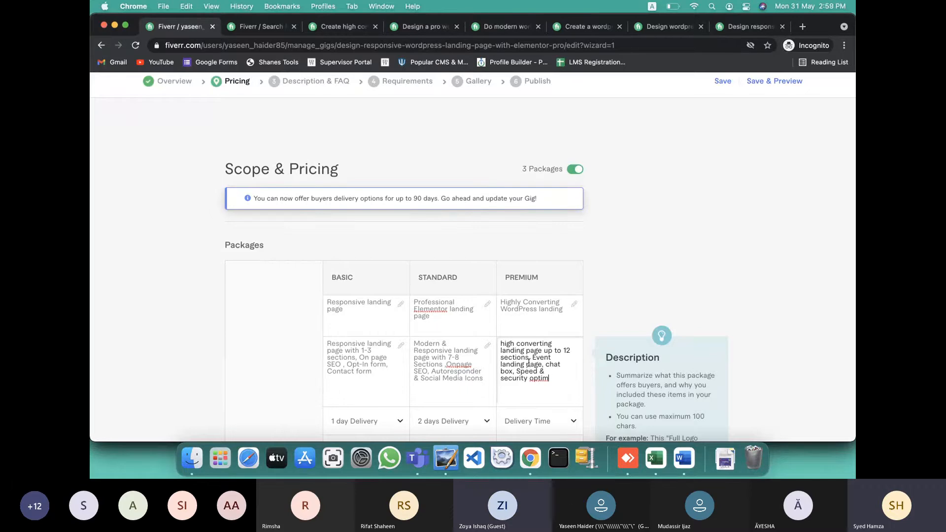
Remove 'Event landing page', shorten 'optim' to 'opt', and end the description with 'and Bonus'
left_click_drag(533, 355, 539, 364)
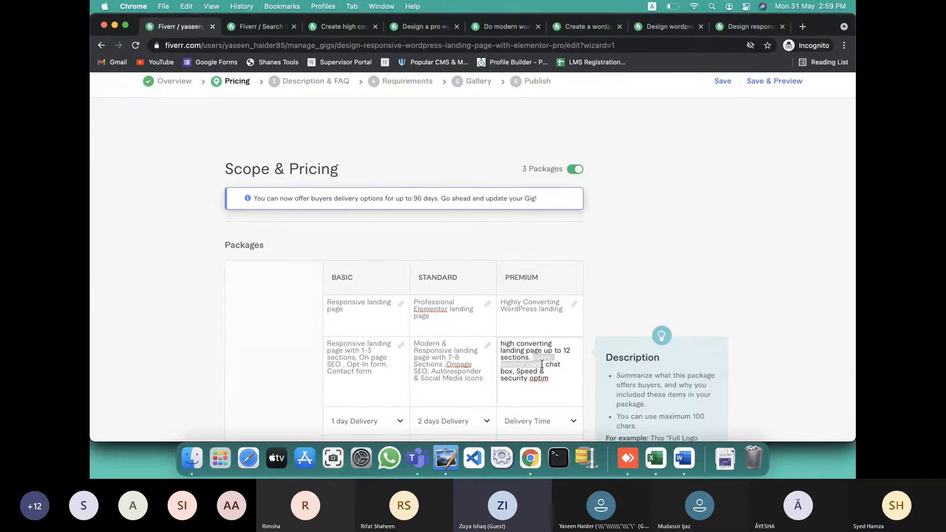
double_click(539, 379)
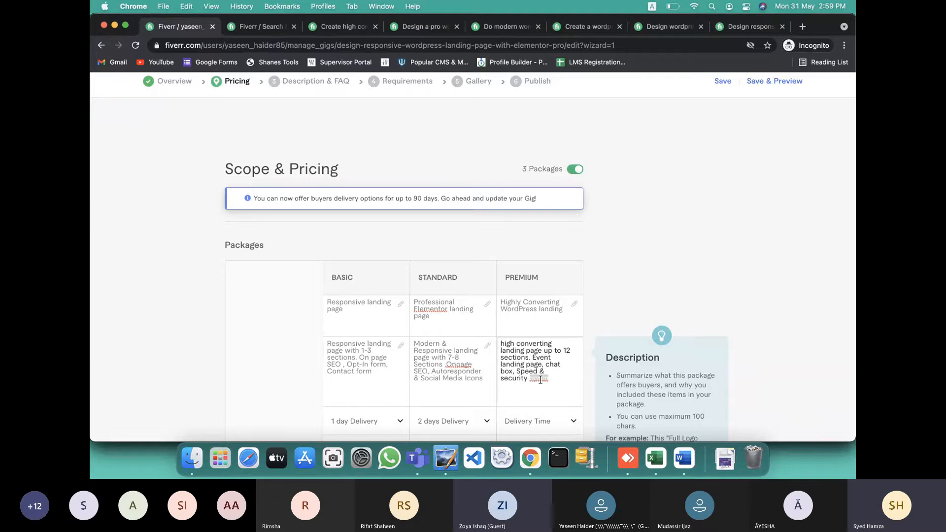
left_click_drag(532, 357, 543, 364)
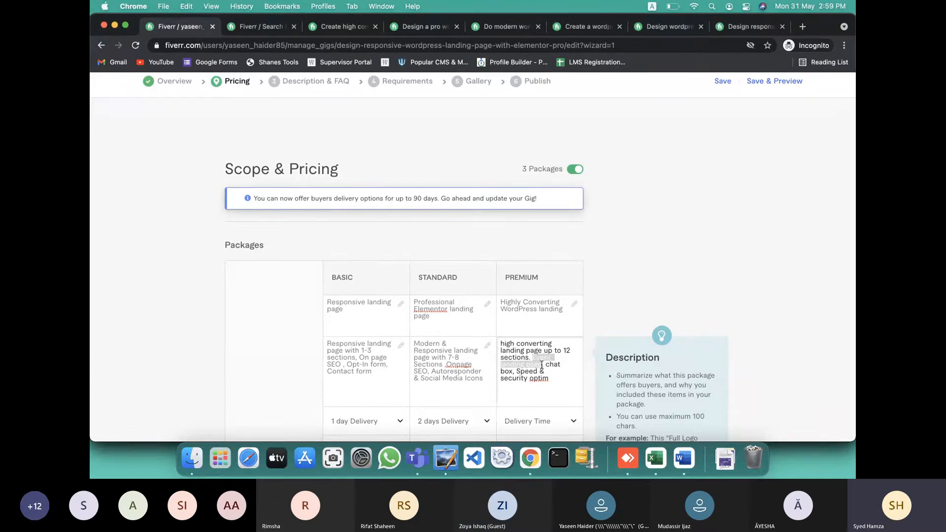
key("BackSpace")
key("BackSpace")
key("BackSpace")
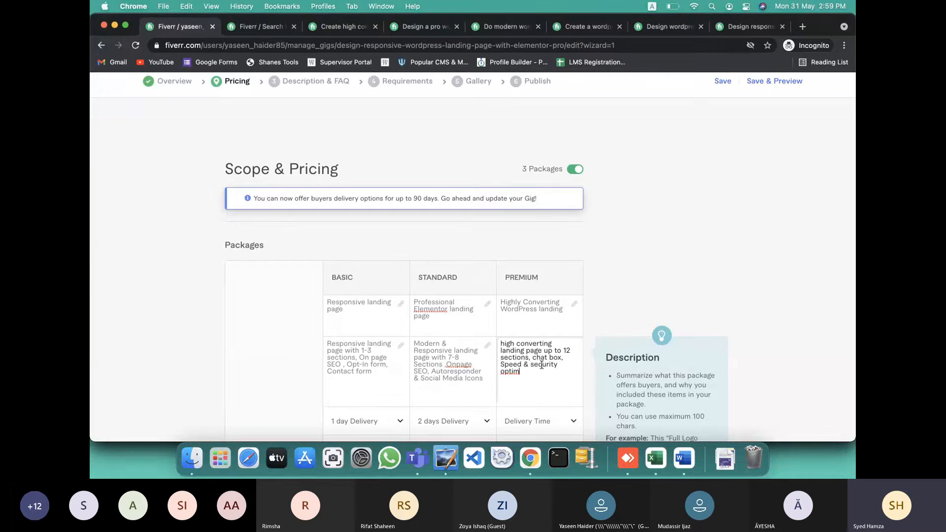
key("BackSpace")
key("BackSpace")
type("and B")
type("onus")
type(", ")
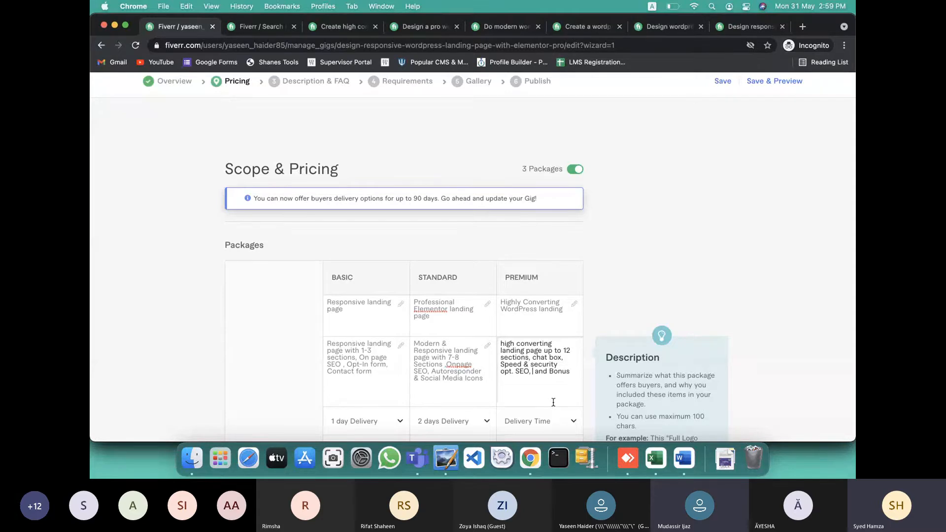
type("C")
key("BackSpace")
type("cont")
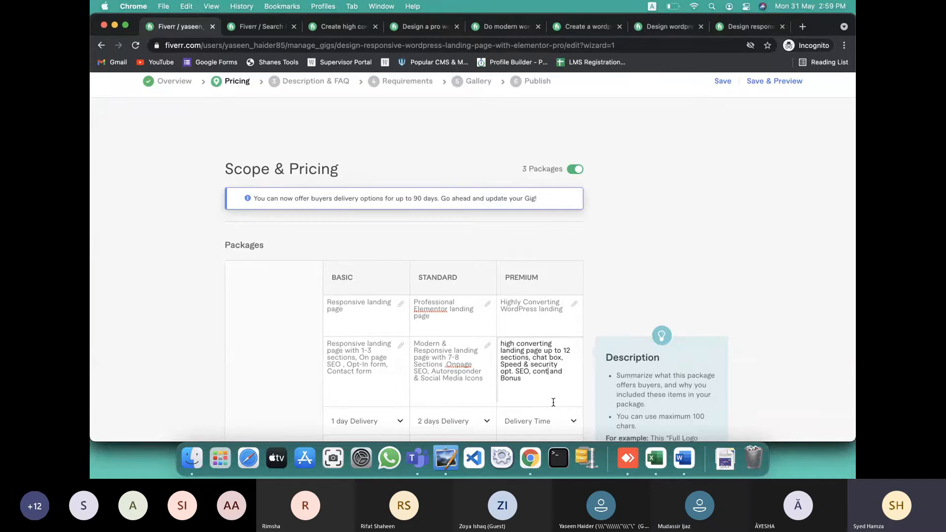
key("BackSpace")
key("BackSpace")
key("BackSpace")
key("BackSpace")
key("BackSpace")
Check the Word notes, then set Premium to 3 days delivery and 10 sections
scroll(552, 394, "down", 3)
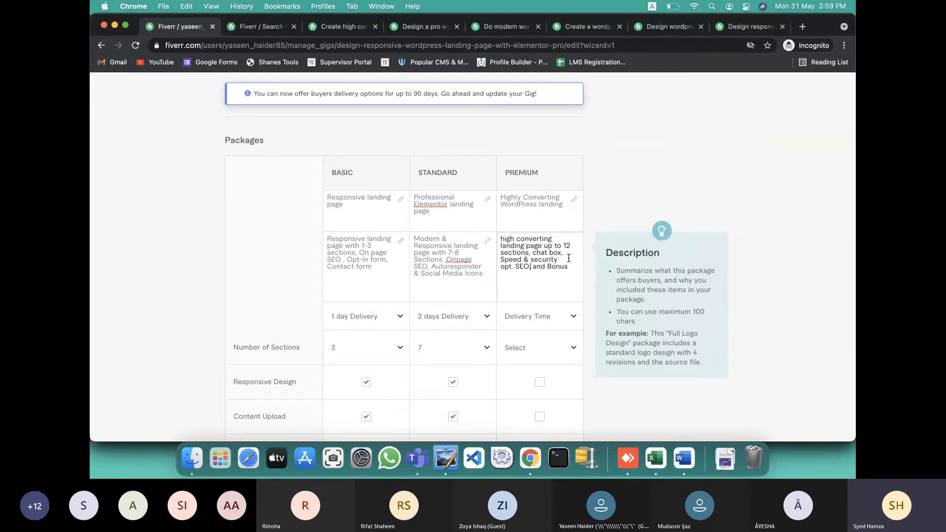
left_click(544, 322)
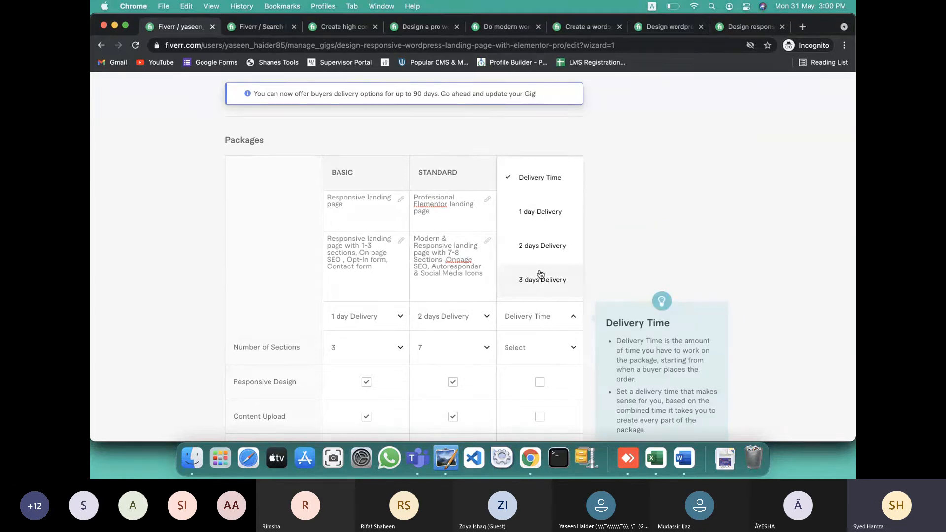
scroll(541, 275, "down", 1)
key("ctrl+Left")
key("ctrl+Right")
key("ctrl+Right")
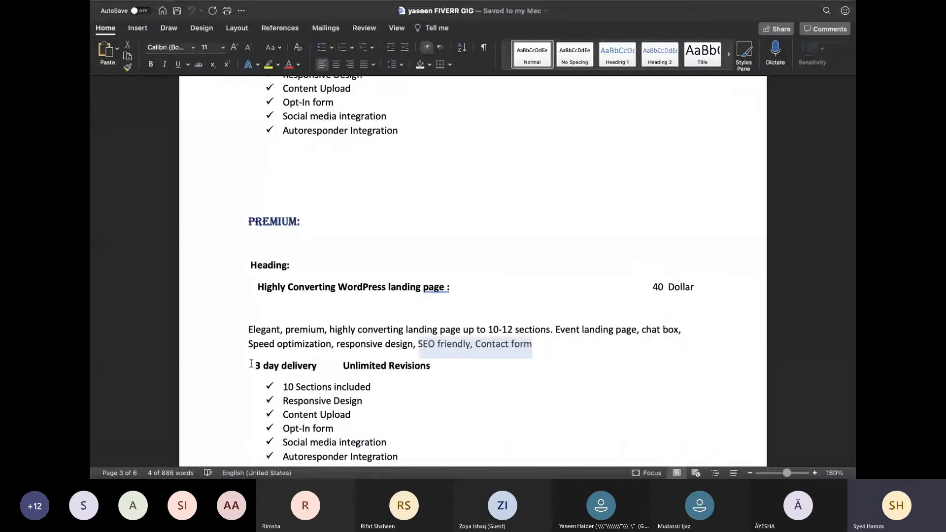
left_click_drag(252, 365, 408, 368)
key("ctrl+Left")
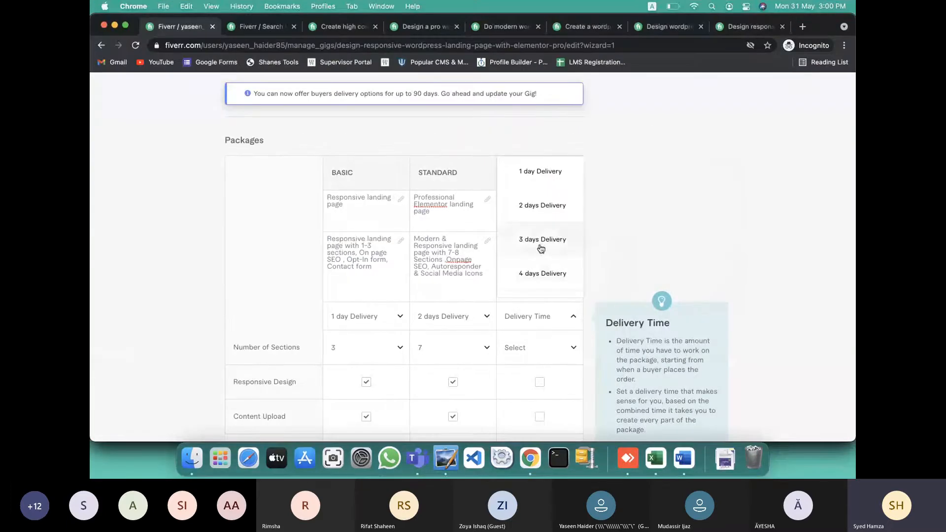
left_click(539, 242)
left_click(531, 349)
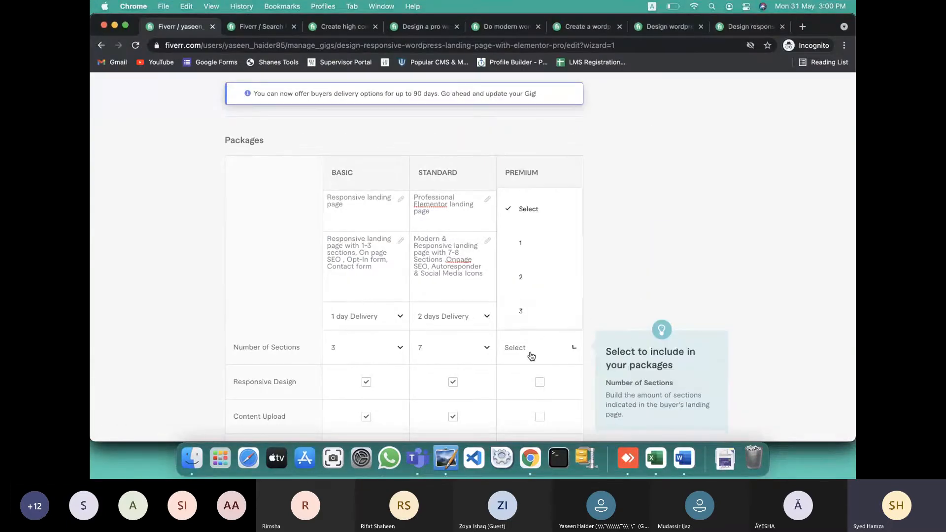
scroll(533, 311, "down", 6)
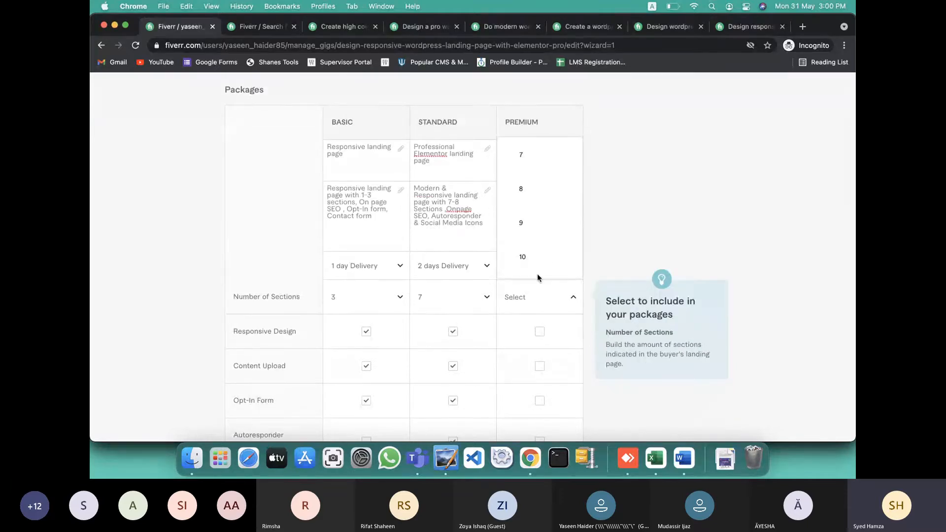
left_click(540, 262)
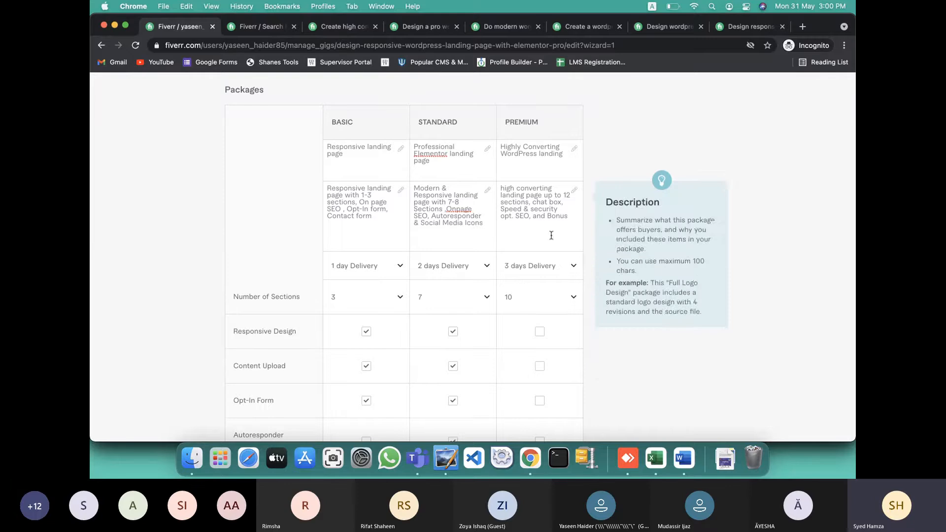
Change the Standard package to 6 sections in both its description and section count
scroll(485, 245, "up", 1)
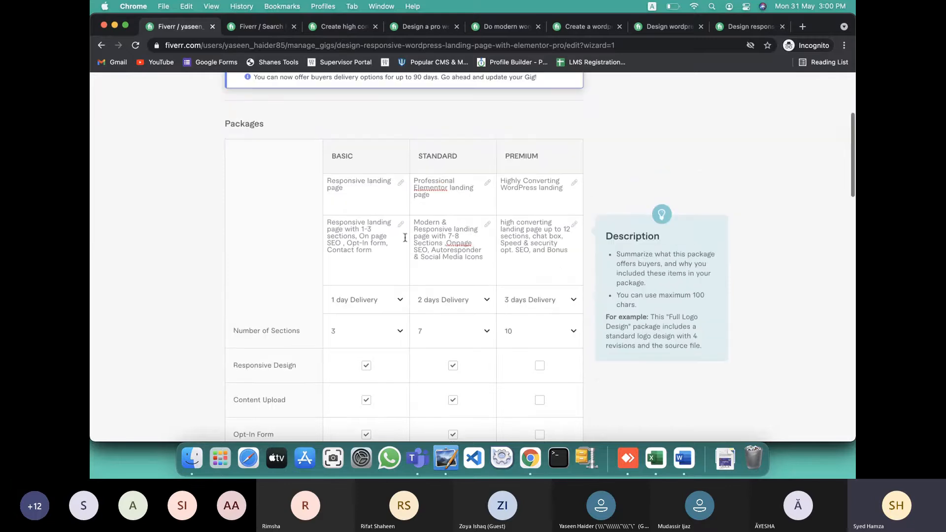
left_click_drag(361, 230, 372, 230)
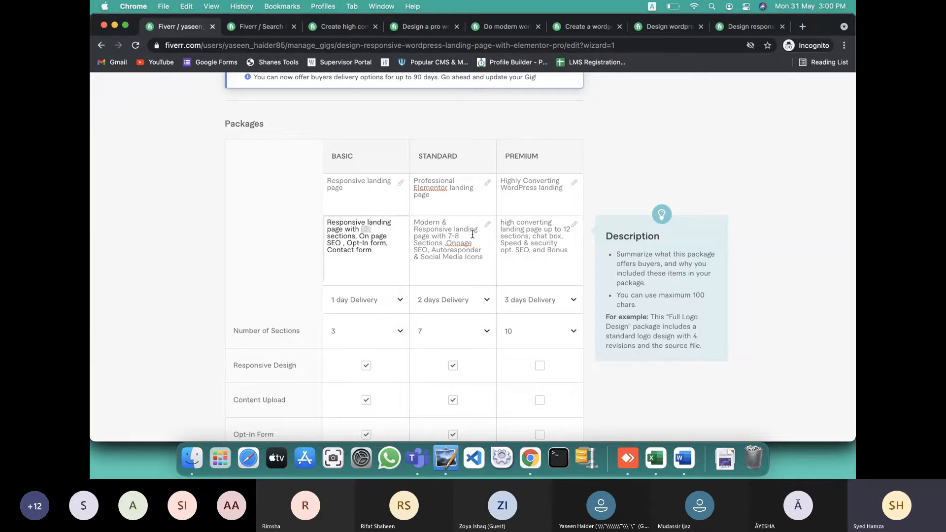
left_click(456, 234)
key("BackSpace")
key("BackSpace")
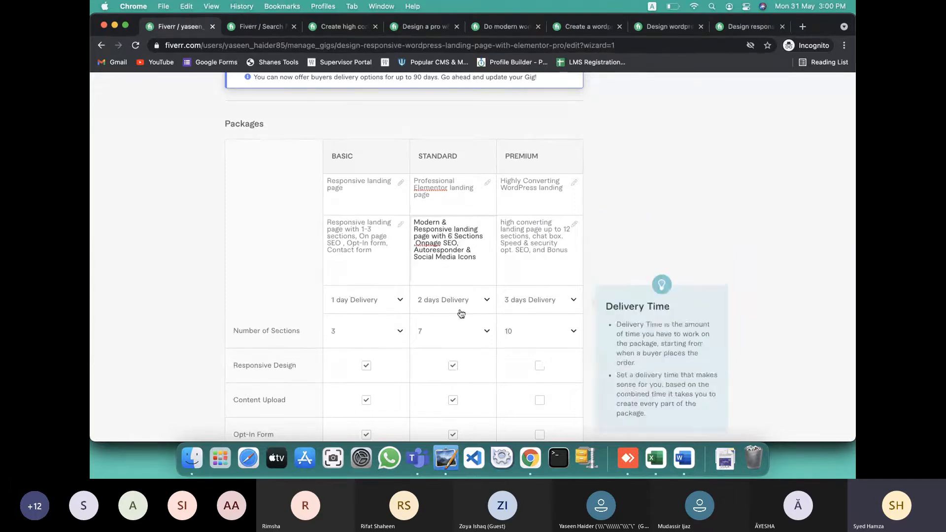
left_click(475, 335)
scroll(455, 299, "down", 2)
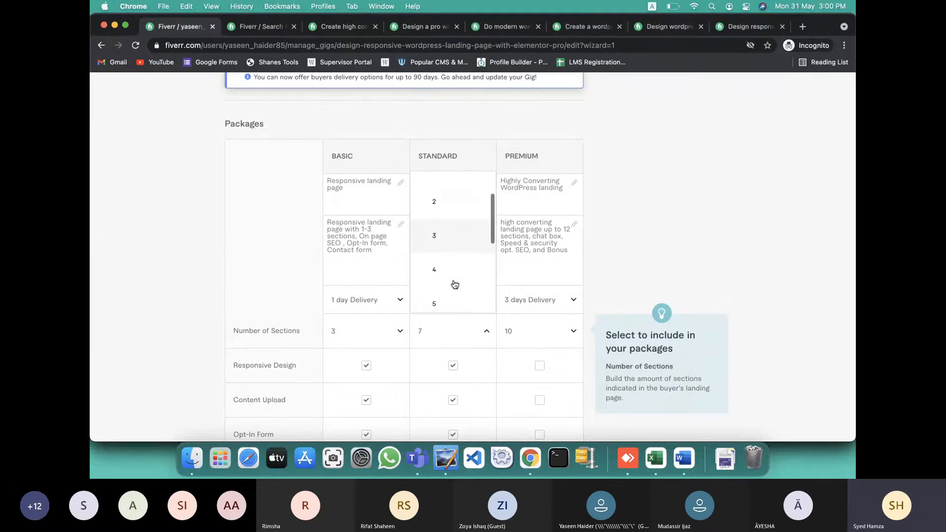
scroll(449, 302, "down", 2)
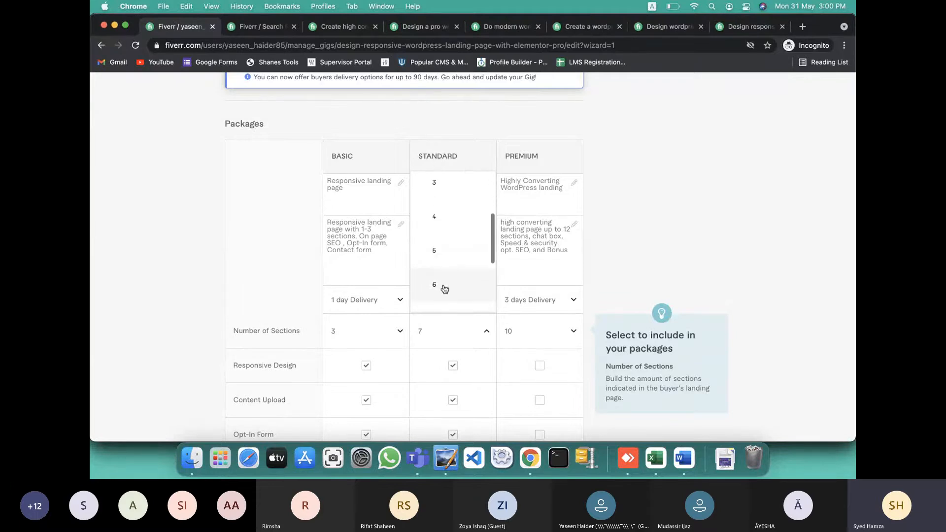
left_click(445, 275)
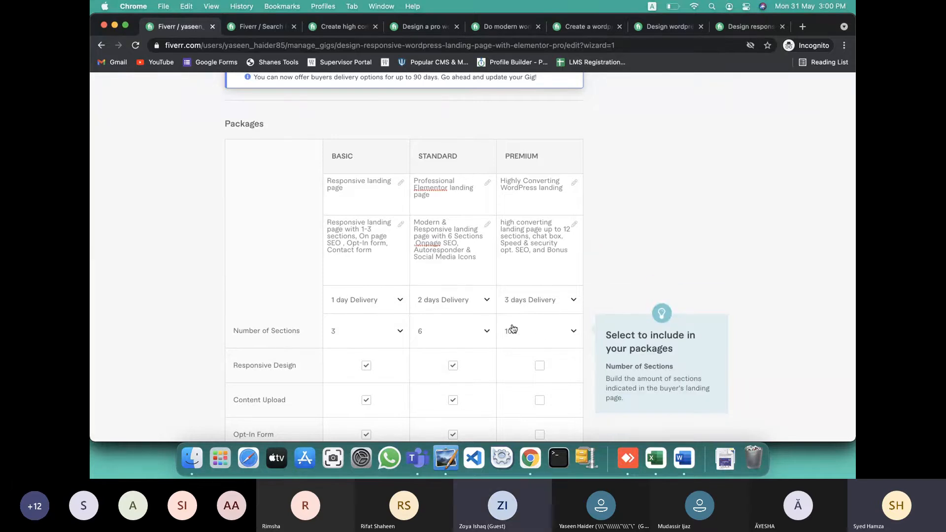
Edit the Premium description to read 'upto 10 sections'
left_click(565, 235)
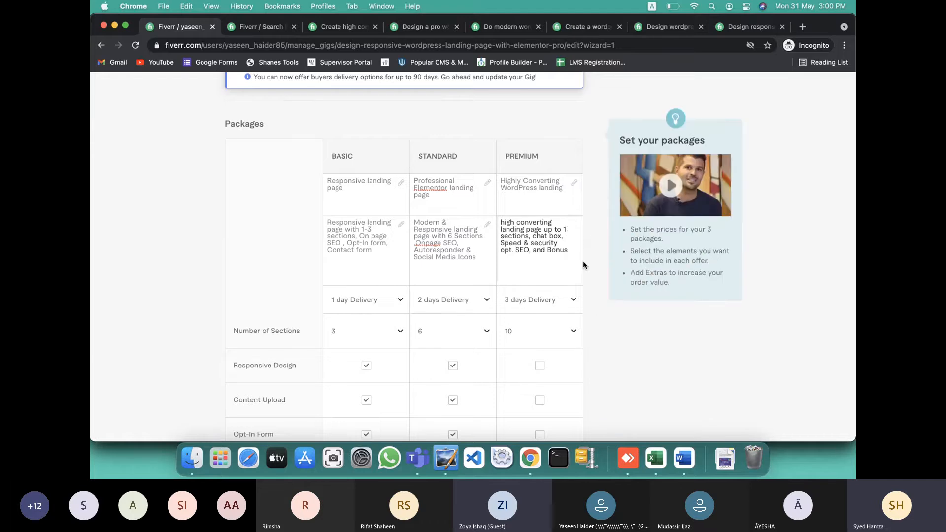
type("0")
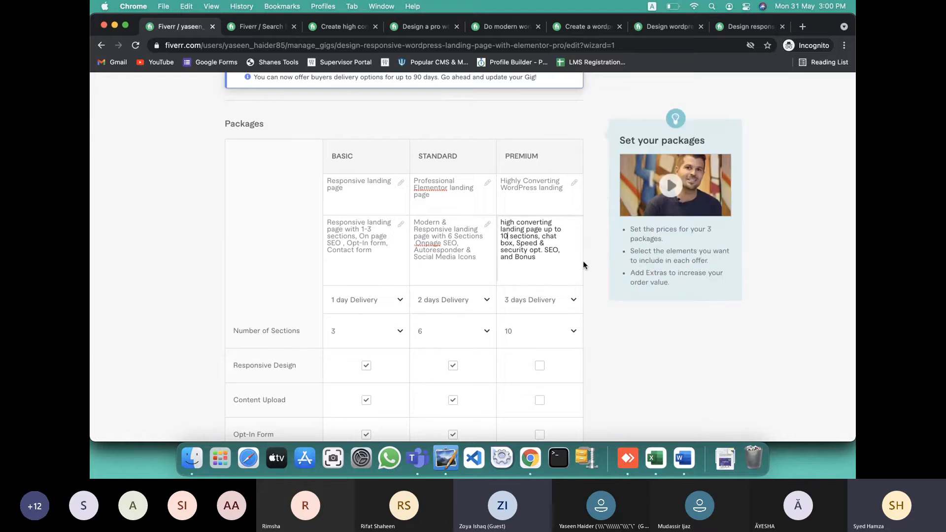
left_click(555, 230)
key("BackSpace")
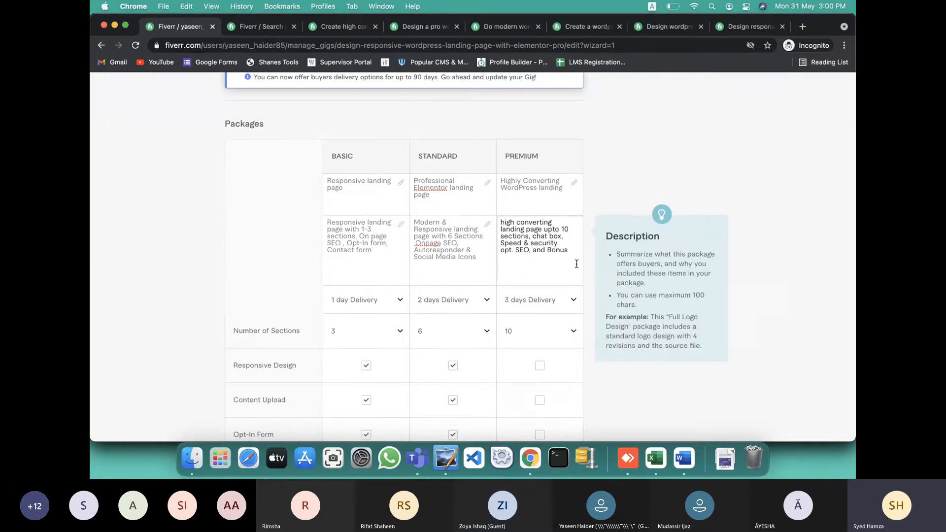
Include Responsive Design, Content Upload, Opt-In Form, Autoresponder Integration and Social Media Icons in Premium
scroll(577, 264, "down", 5)
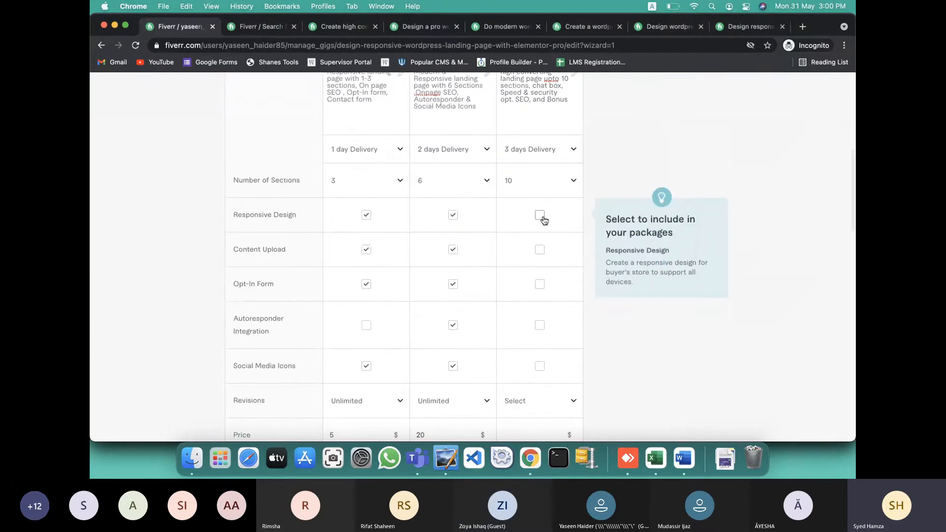
left_click(541, 215)
left_click(540, 250)
left_click(540, 284)
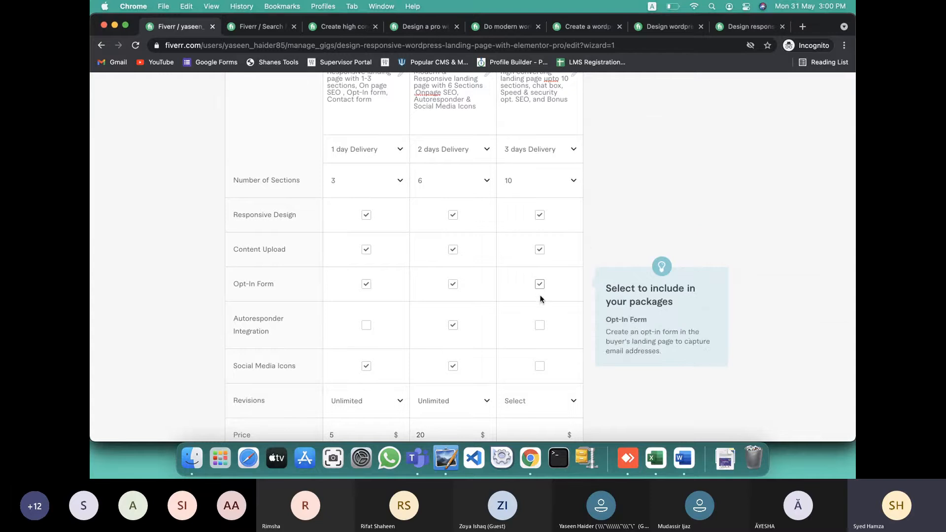
left_click(540, 326)
left_click(540, 367)
Give Premium unlimited revisions and a price of 40, then return to the Teams meeting
scroll(537, 341, "down", 4)
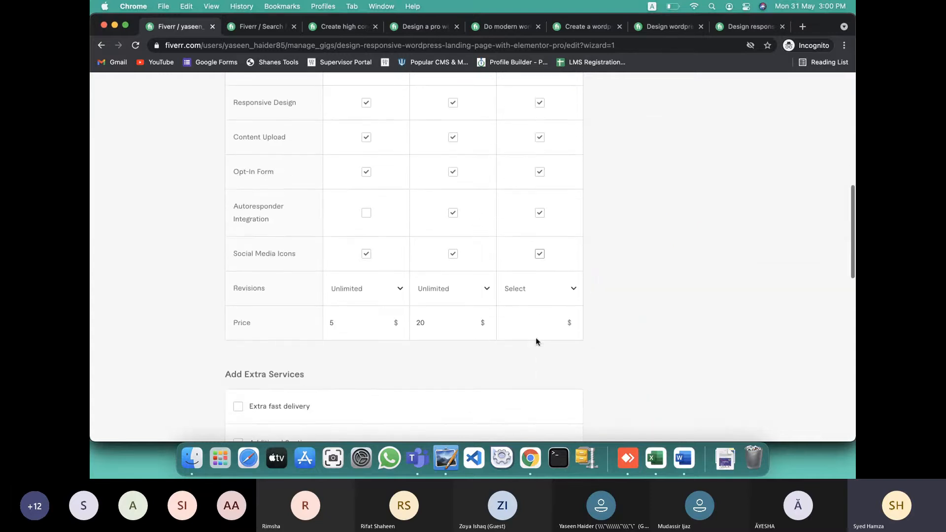
left_click(540, 300)
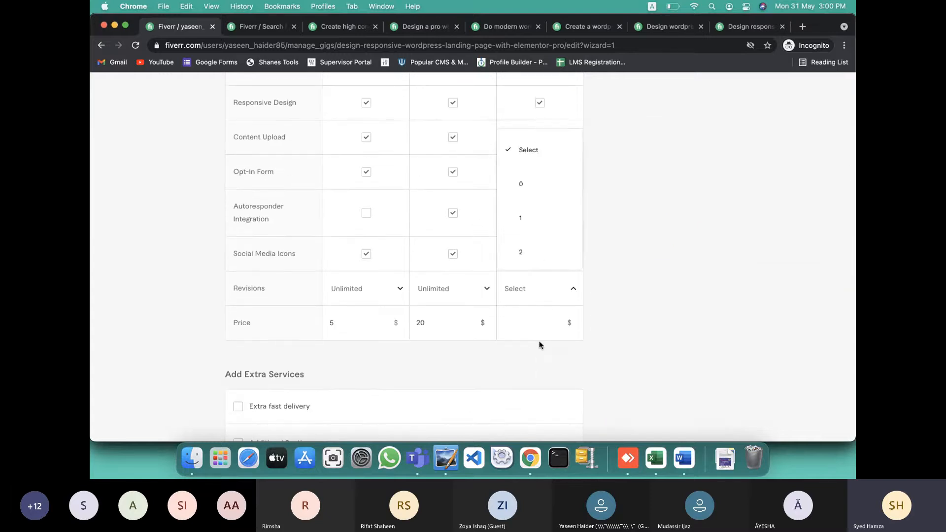
scroll(534, 256, "down", 3)
left_click(532, 255)
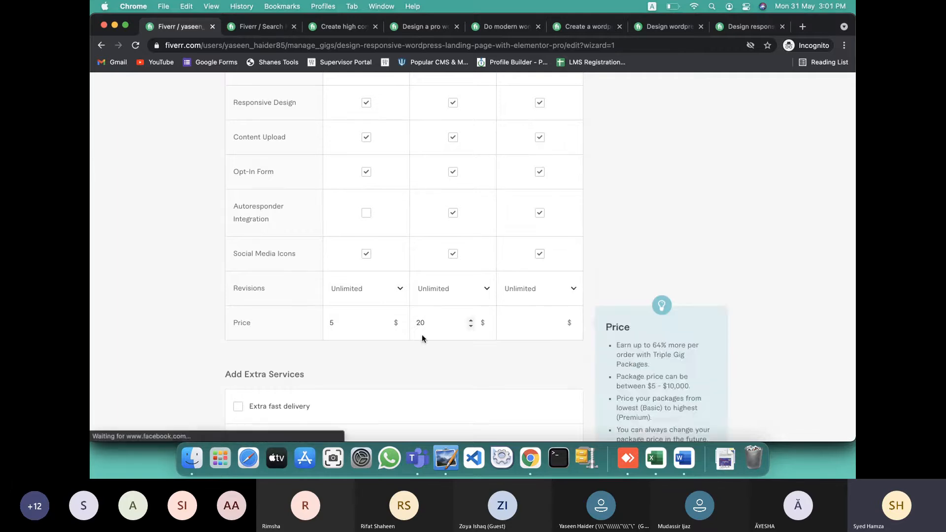
left_click(557, 321)
left_click(557, 321)
left_click(557, 321)
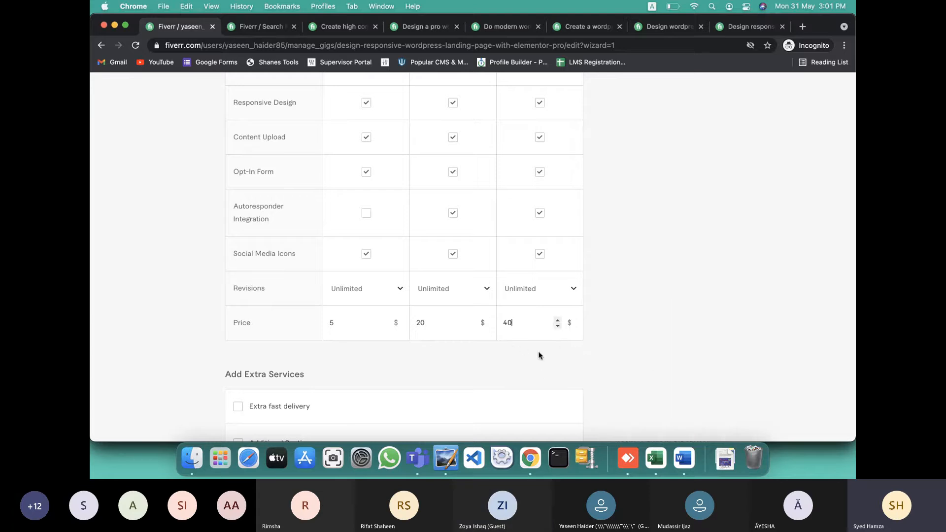
key("ctrl+Left")
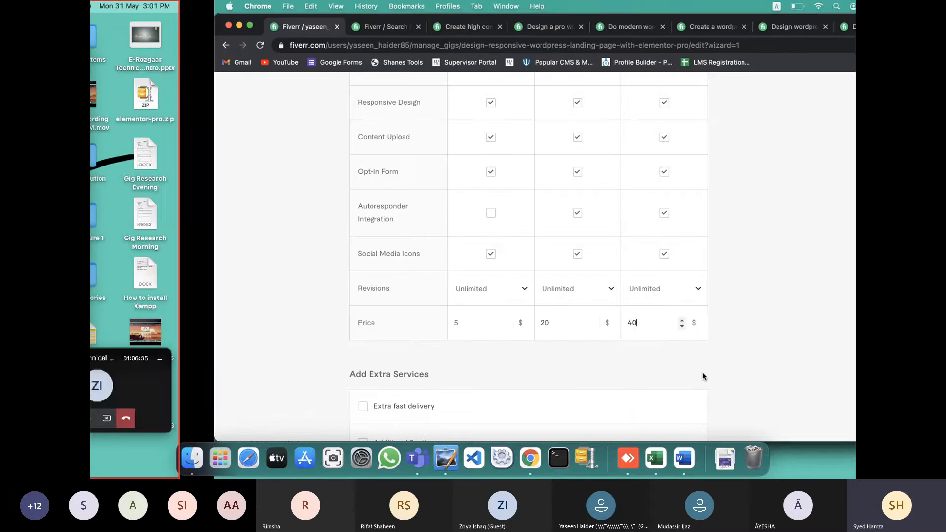
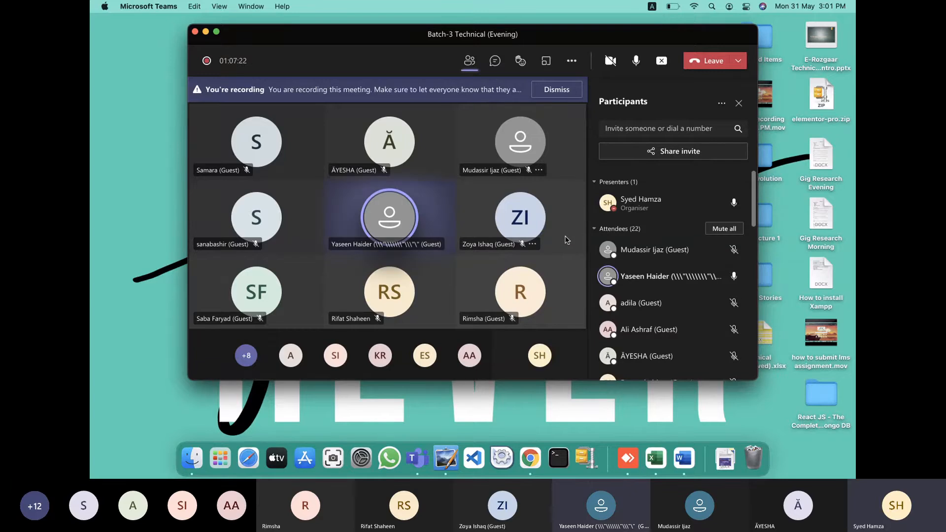
Switch from the Teams meeting past the Fiverr pricing table to the Word gig notes
key("ctrl+Right")
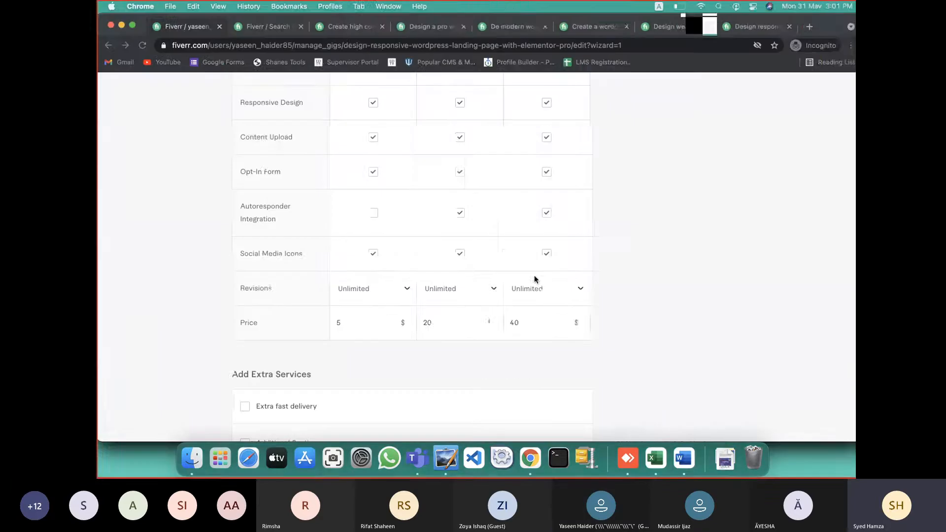
key("ctrl+Left")
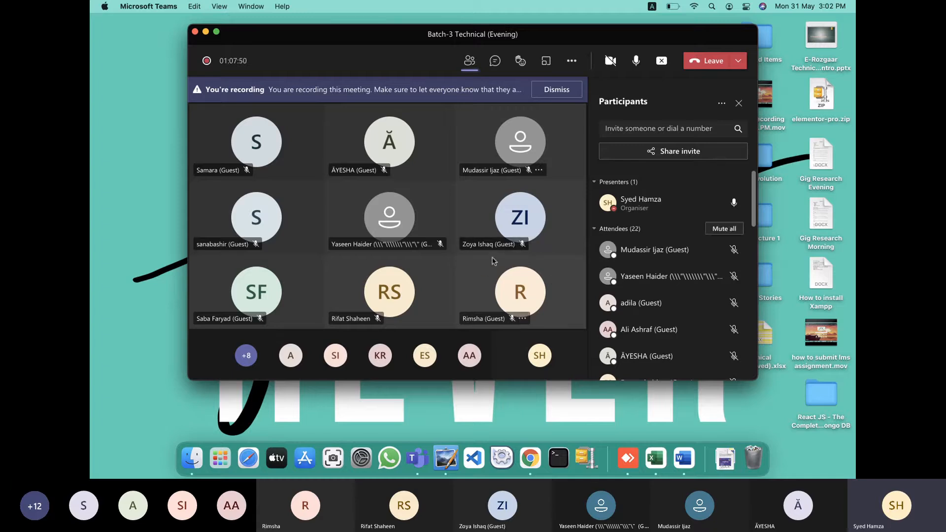
key("ctrl+Right")
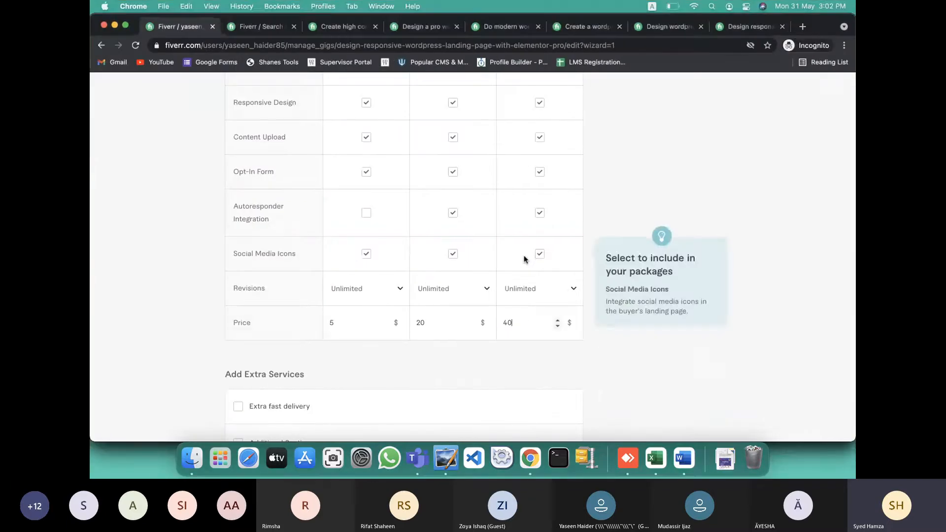
key("ctrl+Right")
Scroll the Word notes from the PREMIUM package to the GIG DESCRIPTION, then return to Fiverr pricing
scroll(532, 316, "down", 5)
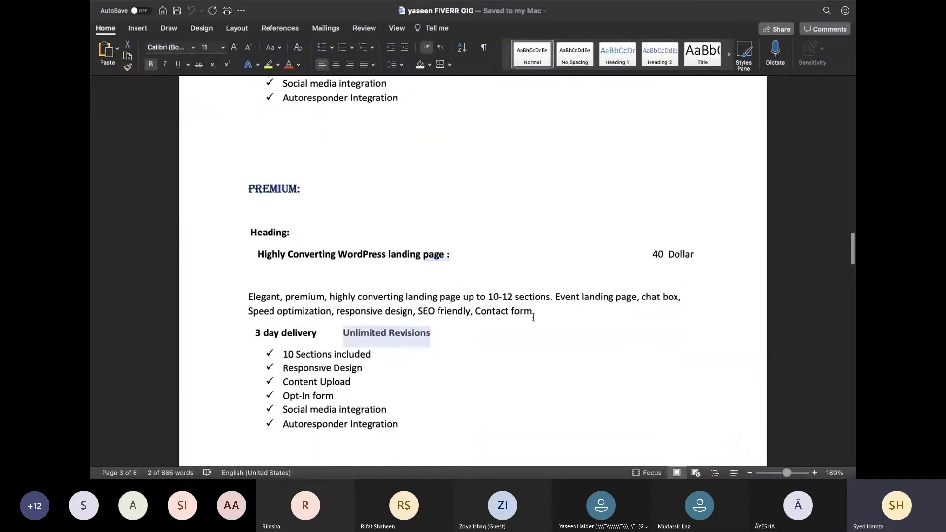
scroll(533, 317, "down", 10)
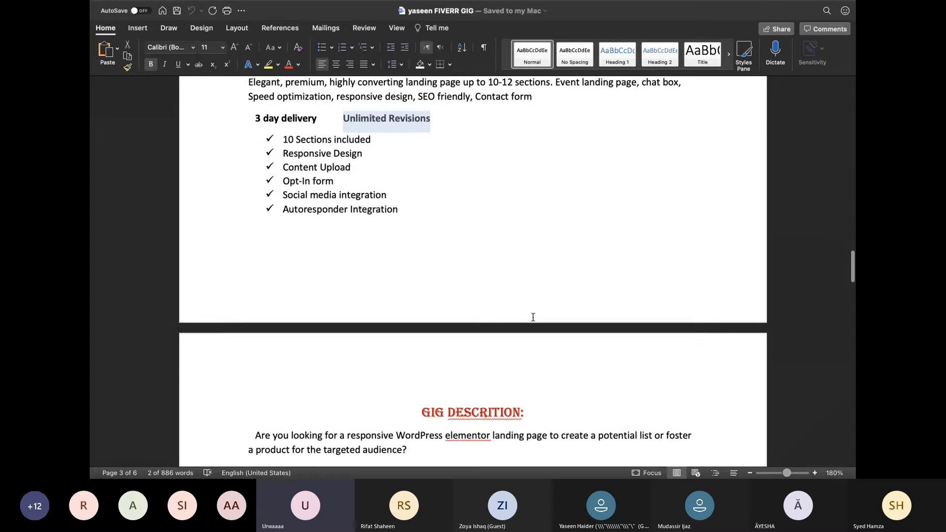
scroll(533, 317, "up", 1)
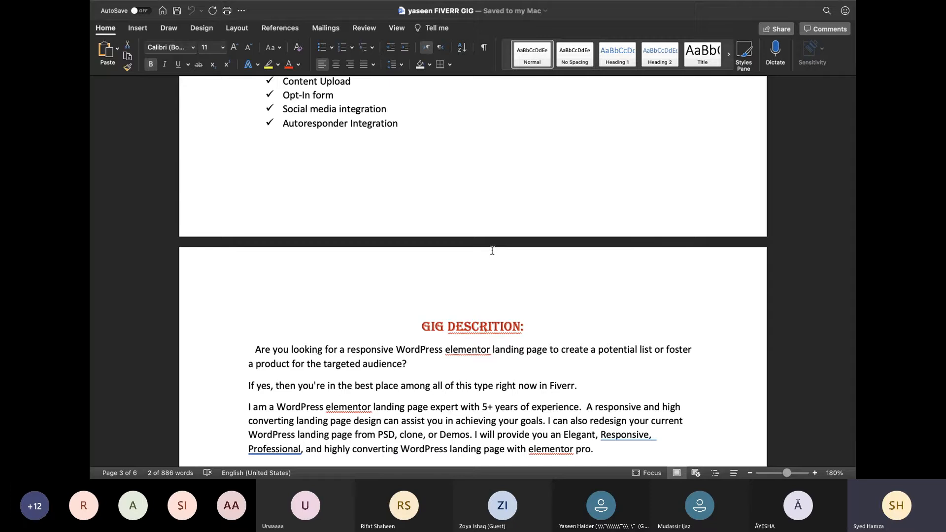
key("ctrl+Left")
Enable Extra fast delivery with Standard delivering in 1 day for $5 extra
left_click(706, 376)
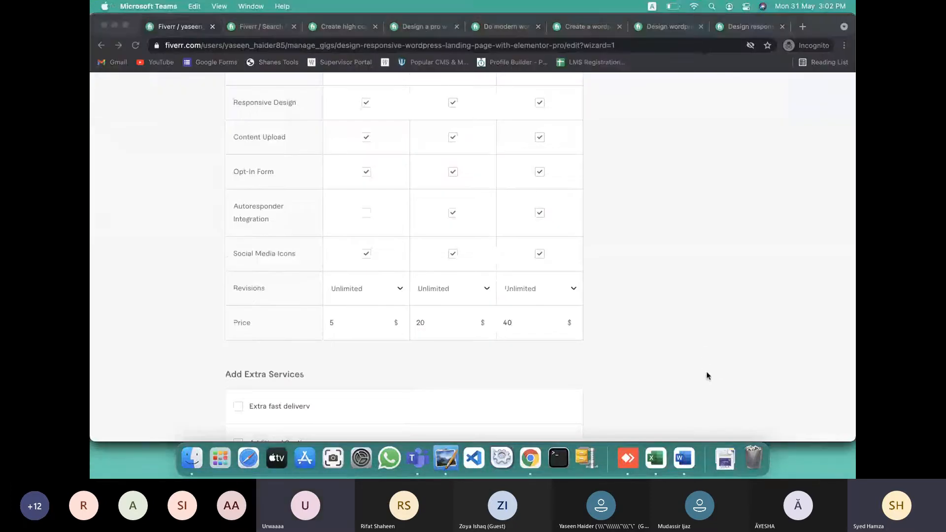
key("ctrl+Left")
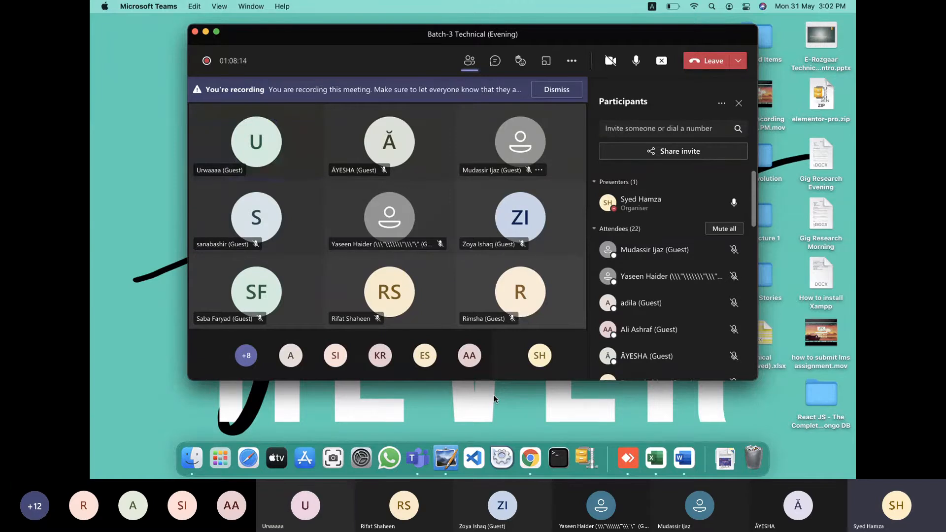
key("ctrl+Right")
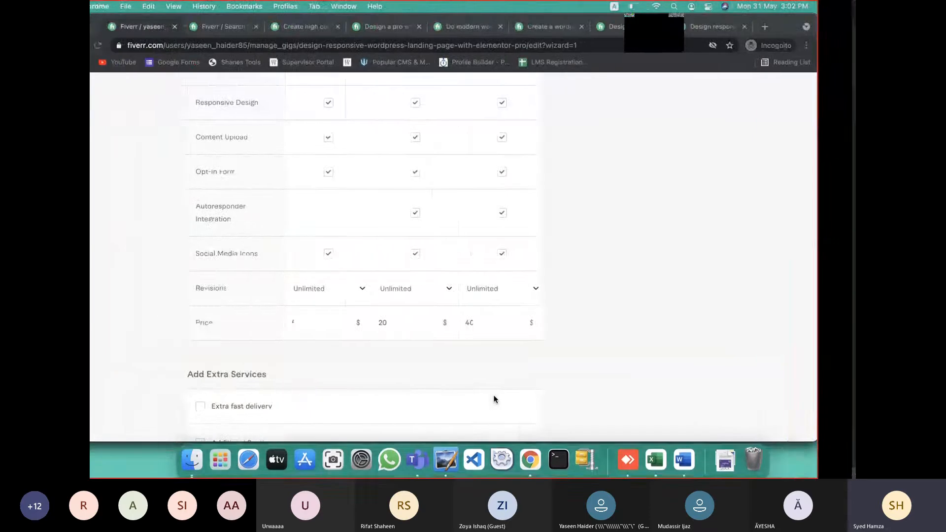
scroll(549, 336, "down", 5)
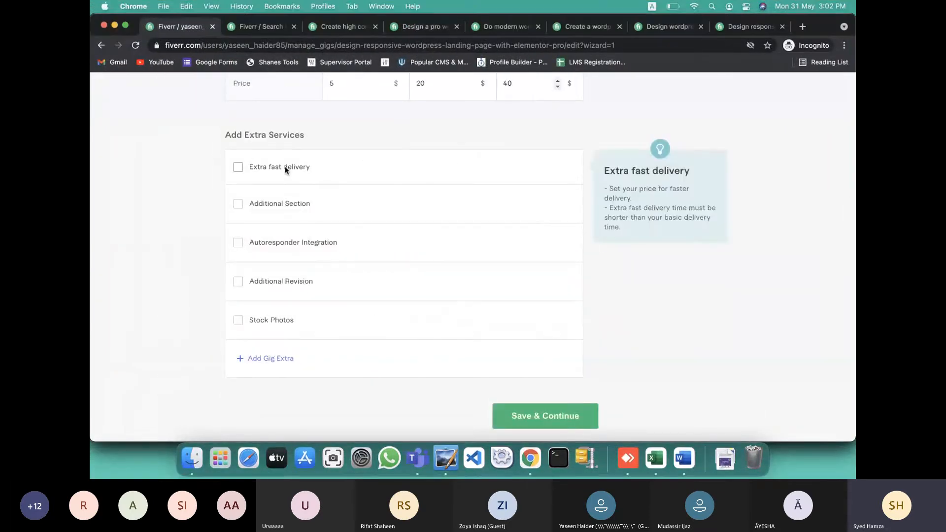
left_click(240, 167)
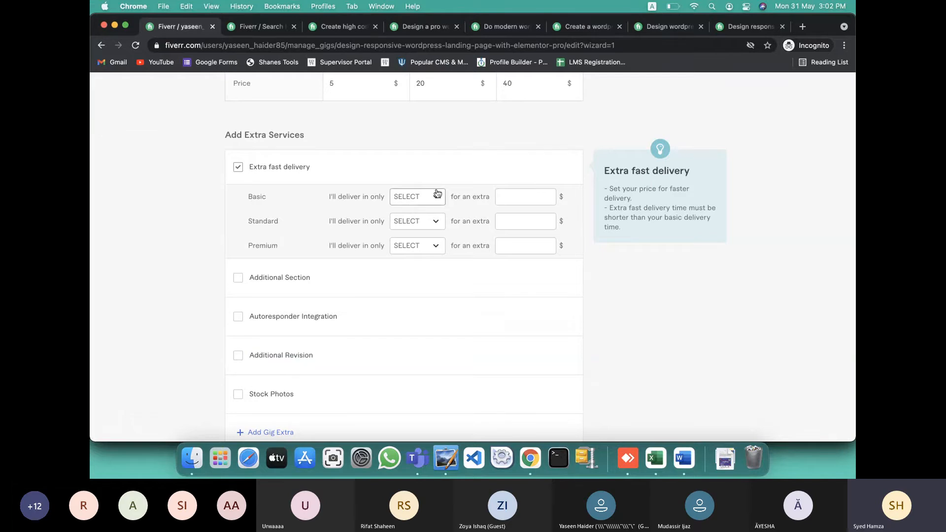
left_click(428, 221)
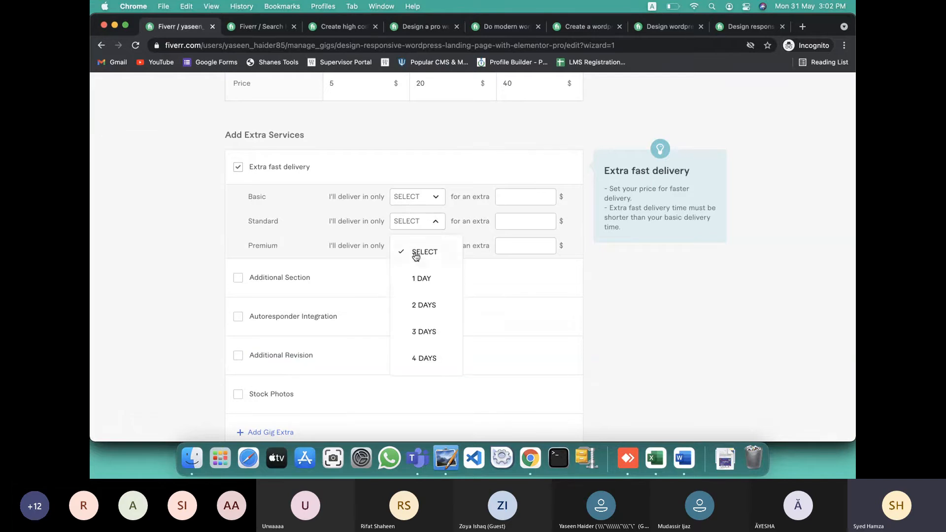
left_click(415, 277)
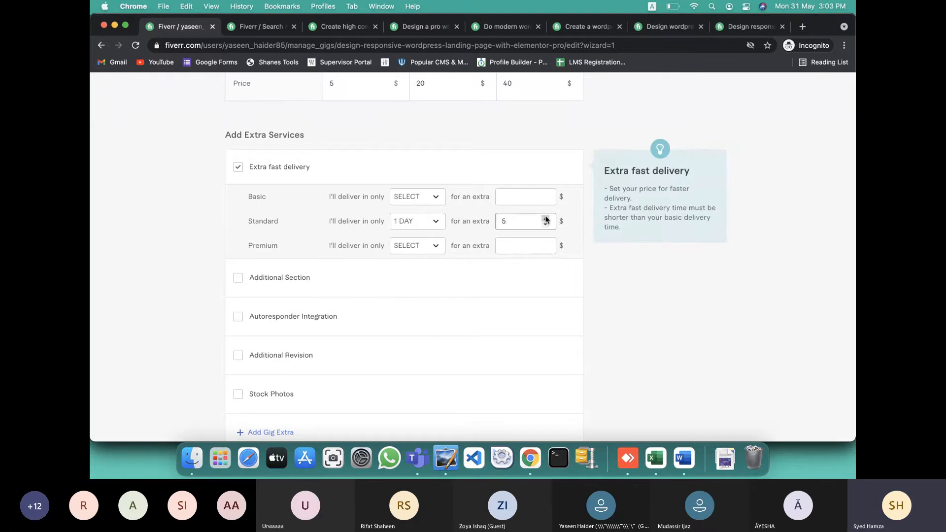
left_click(270, 31)
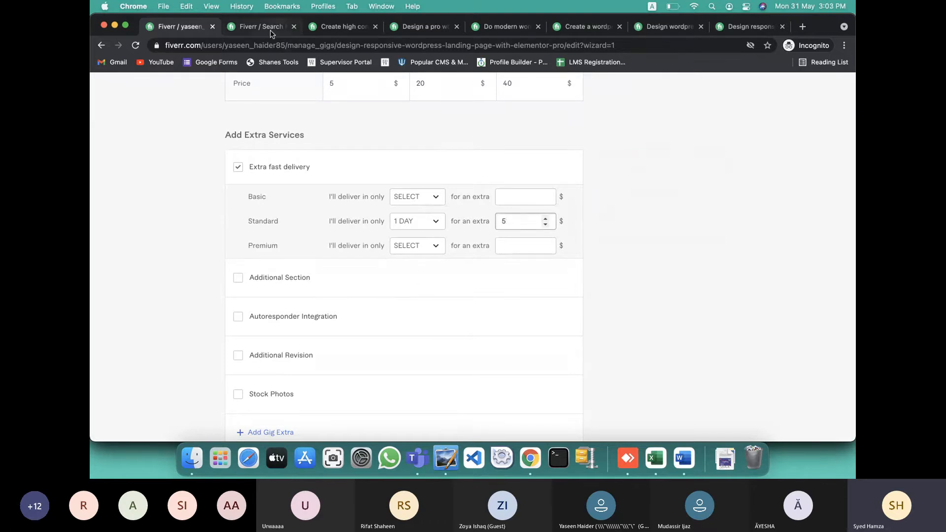
Compare the competitor gig's Basic 1-day and 3-day delivery prices, noting 1-day costs $10 extra
left_click(325, 30)
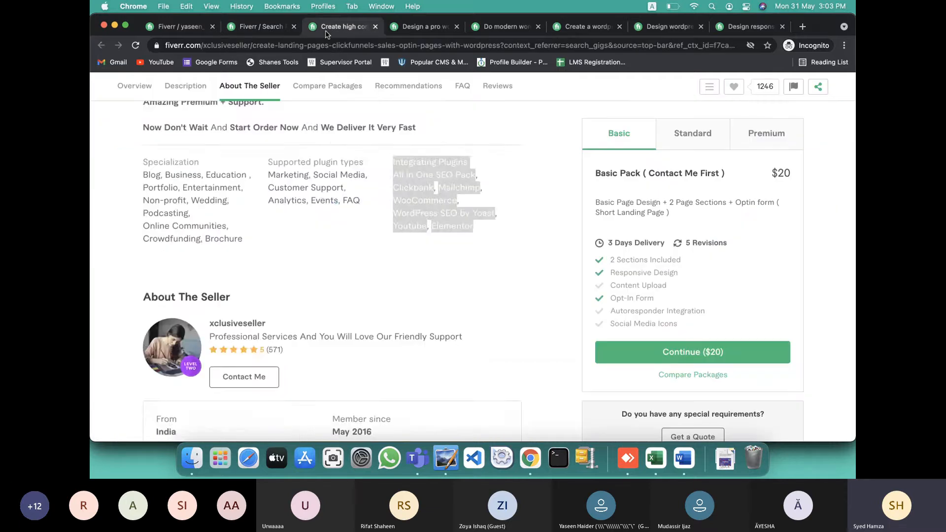
scroll(335, 206, "up", 10)
scroll(335, 209, "down", 15)
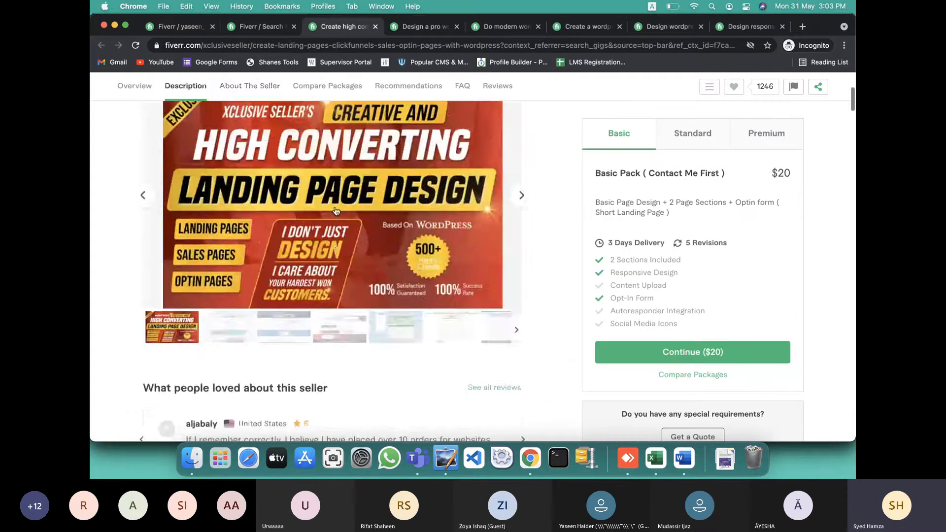
scroll(335, 210, "up", 3)
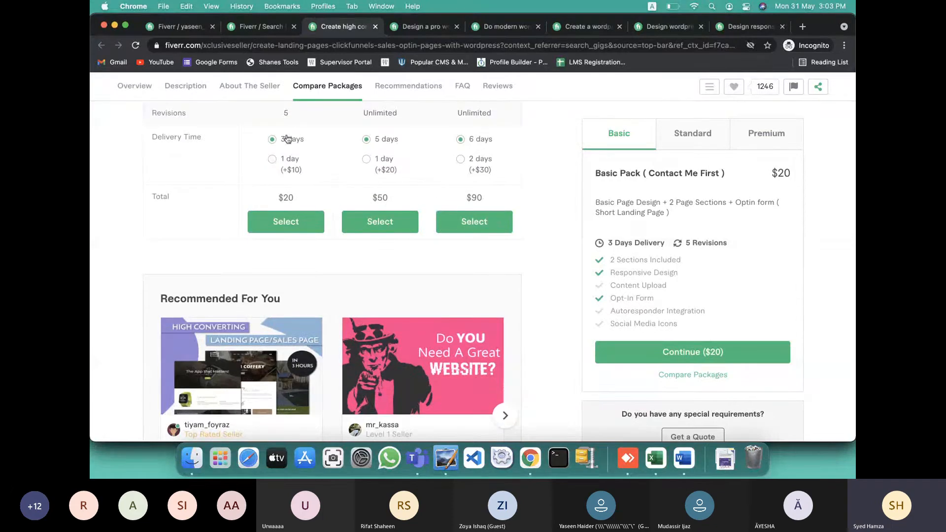
left_click(273, 159)
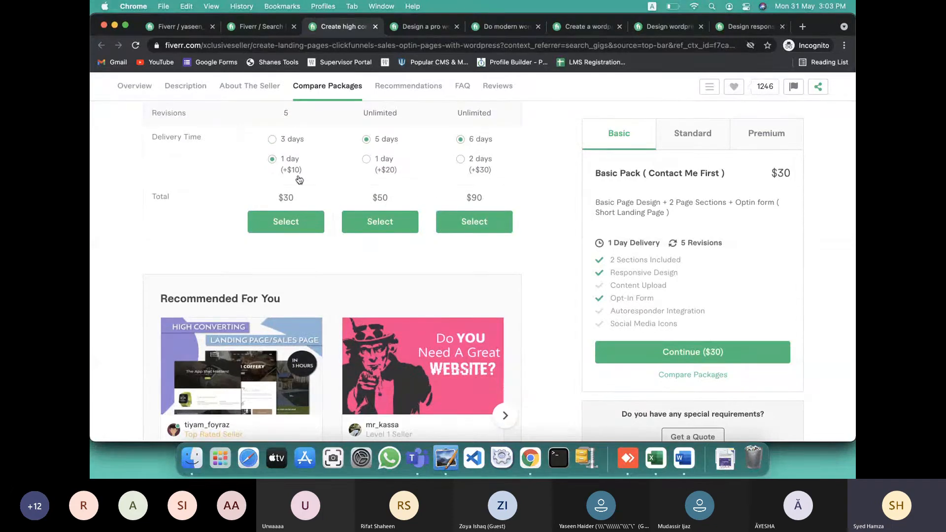
left_click(272, 140)
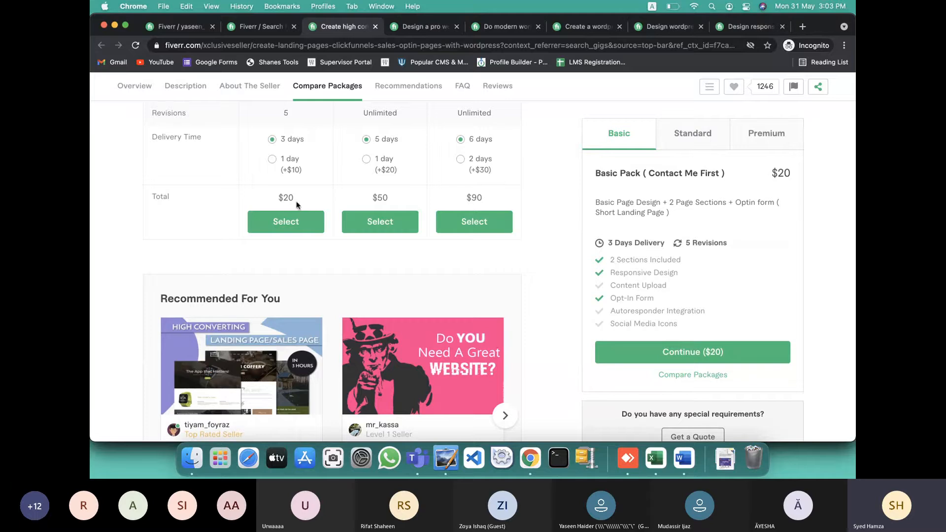
left_click(273, 159)
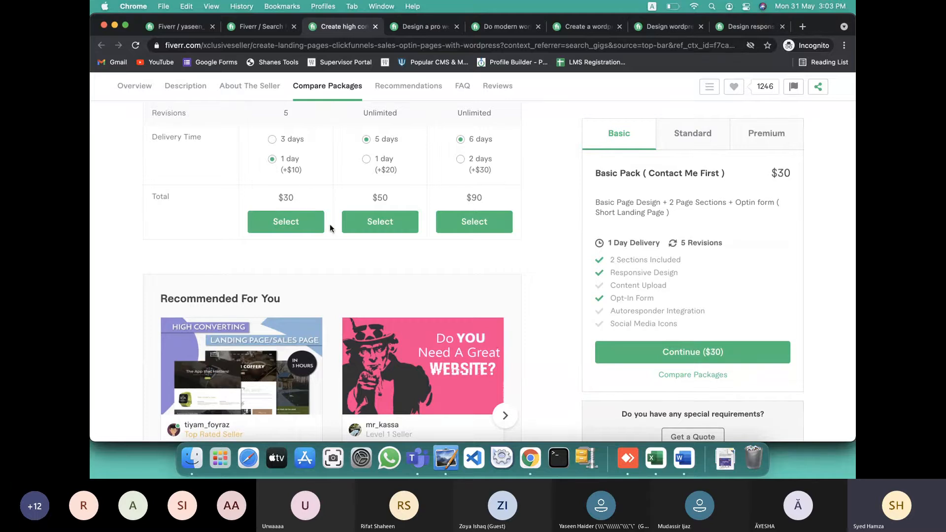
left_click(196, 30)
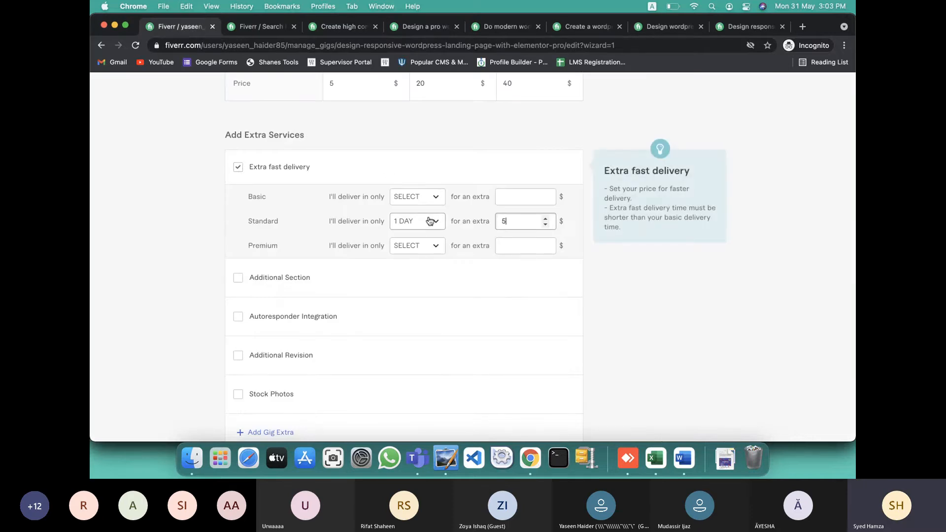
Give Premium extra fast delivery in 2 days for $10 extra, leaving Basic without a faster time
left_click(428, 251)
left_click(416, 328)
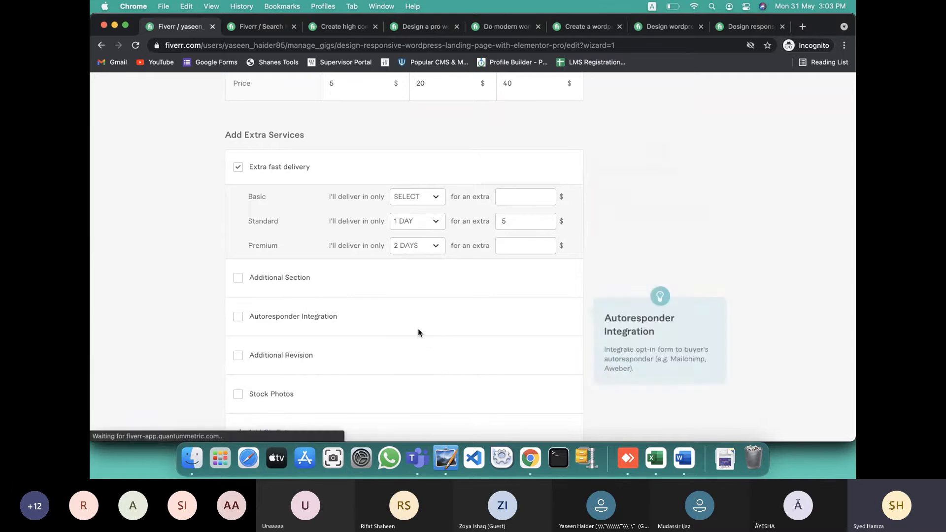
left_click(546, 245)
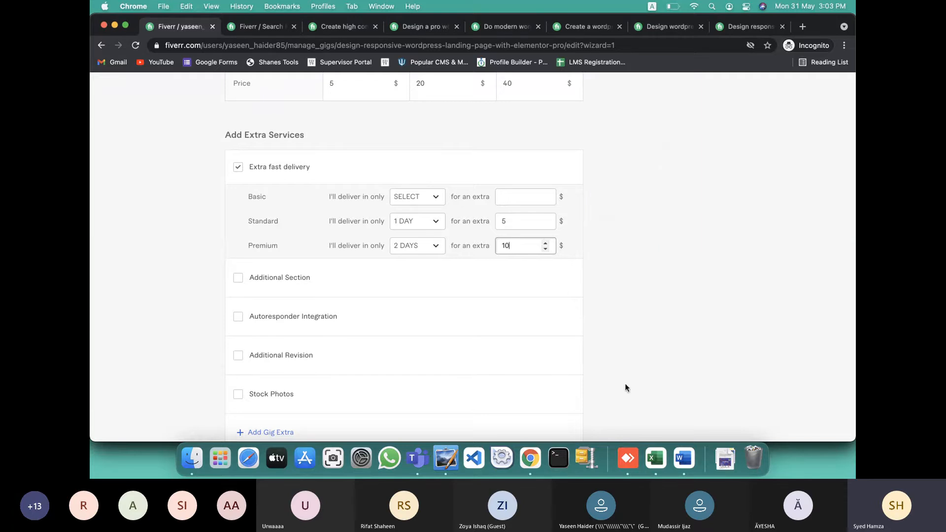
left_click(485, 243)
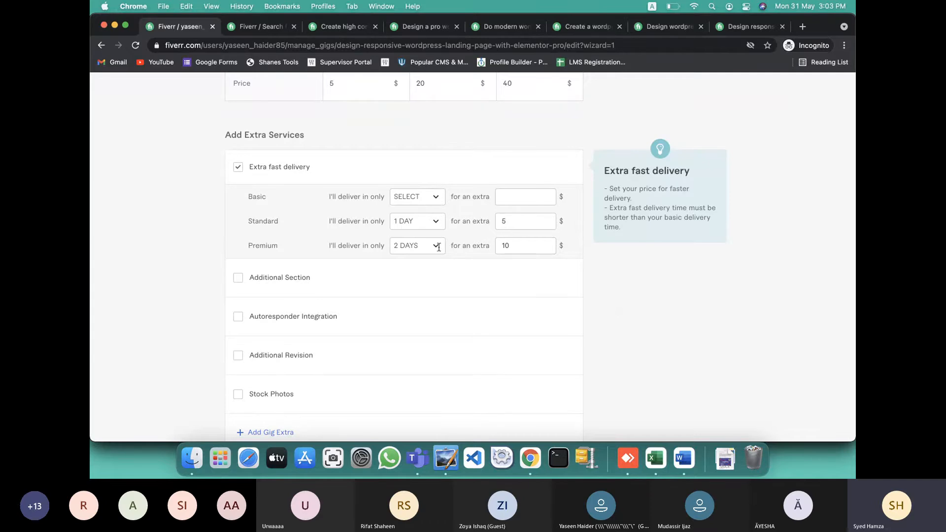
scroll(379, 242, "down", 3)
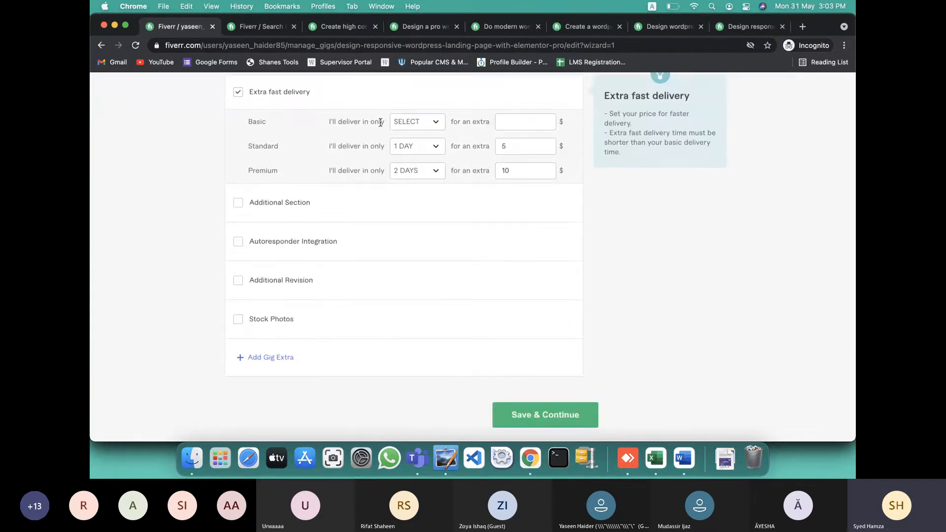
left_click(413, 125)
left_click(418, 155)
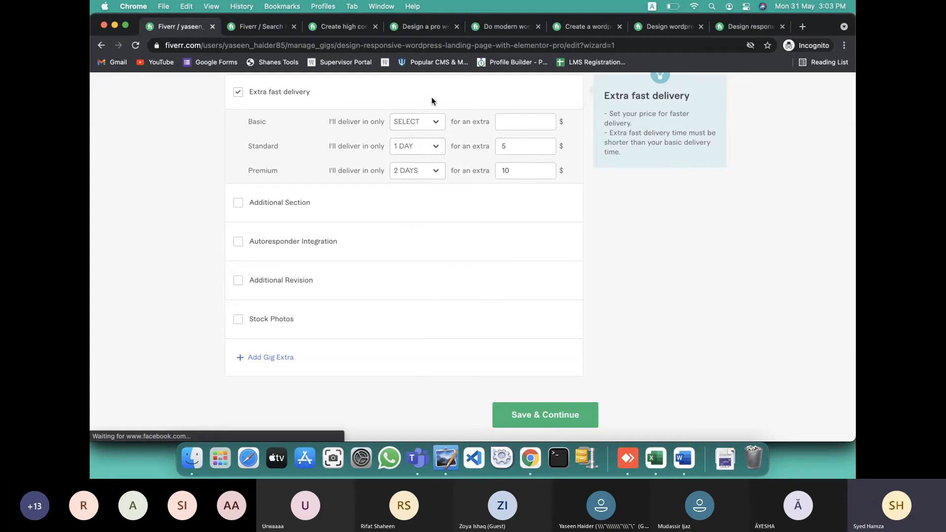
Enable the Additional Section extra at $5 with 1 additional day
left_click(239, 204)
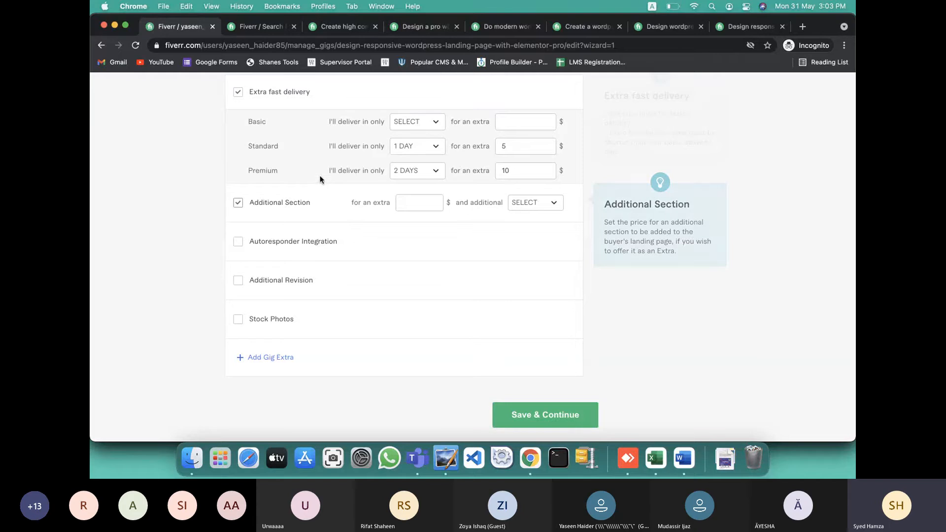
left_click(433, 202)
left_click(539, 202)
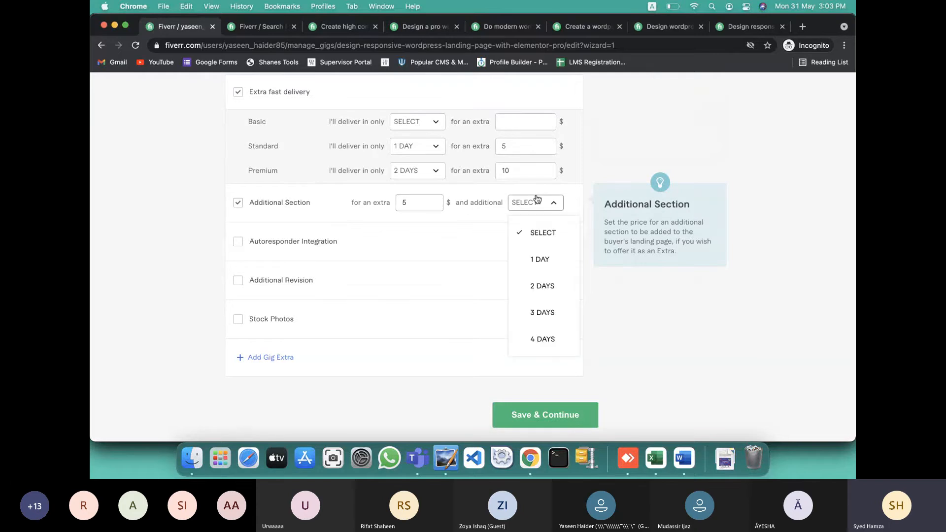
left_click(531, 255)
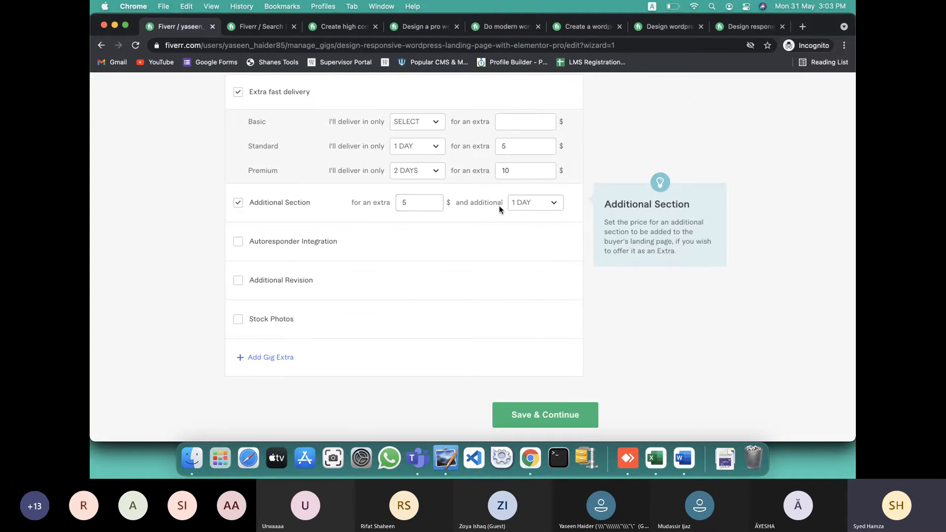
left_click(431, 205)
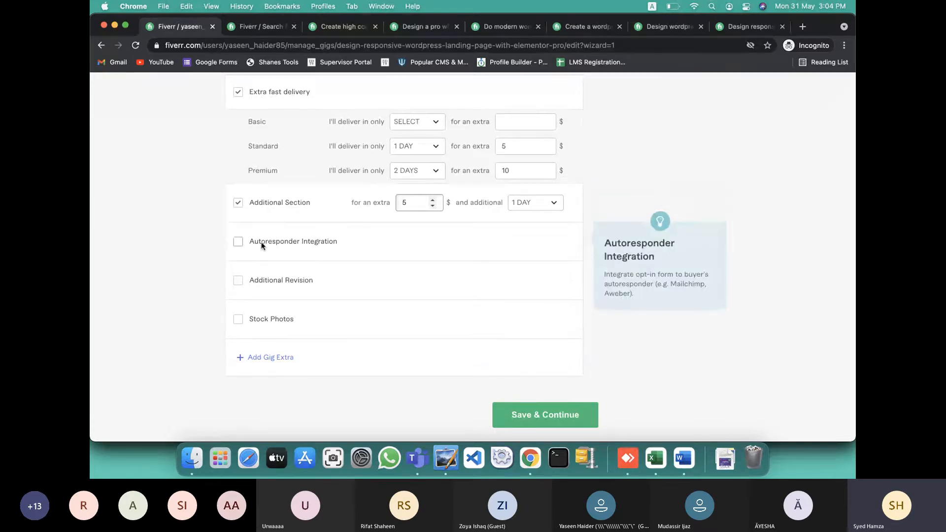
Enable Autoresponder Integration at $5 with 1 additional day, leaving Stock Photos unticked
left_click(238, 241)
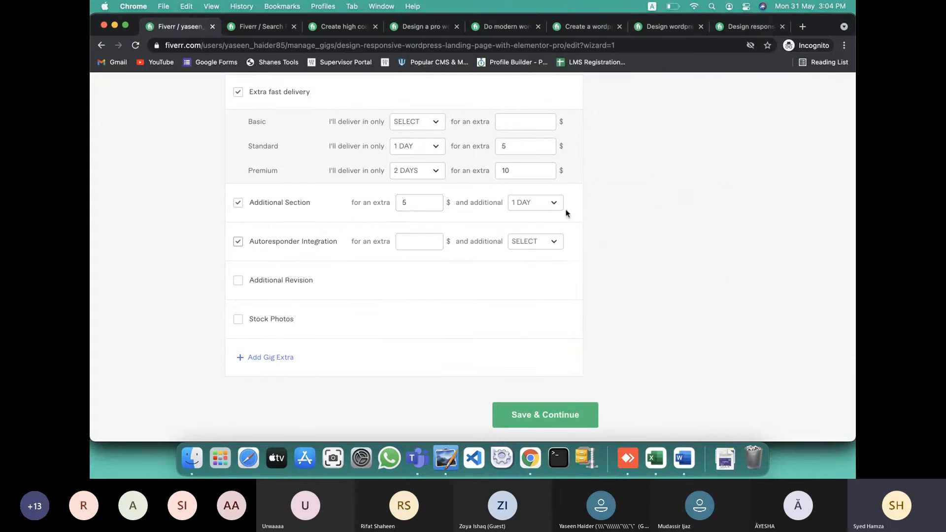
left_click(433, 241)
left_click(543, 242)
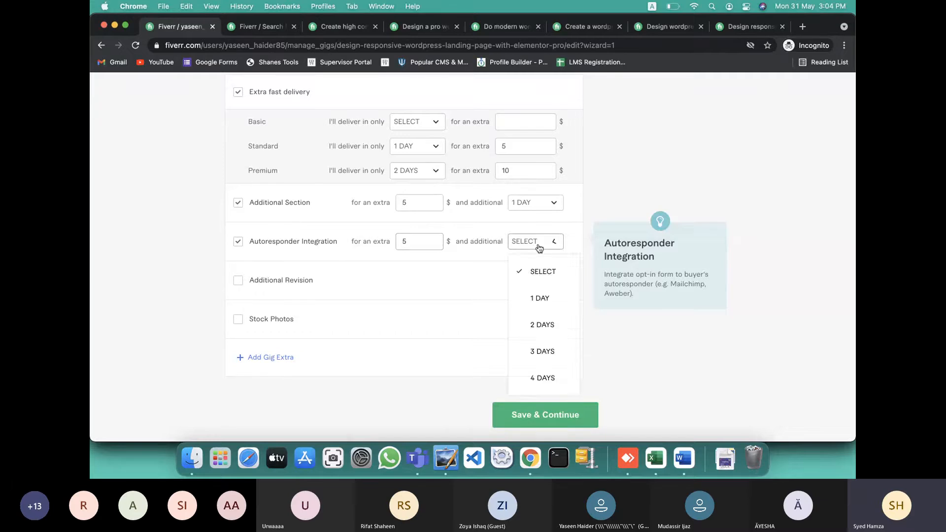
left_click(544, 299)
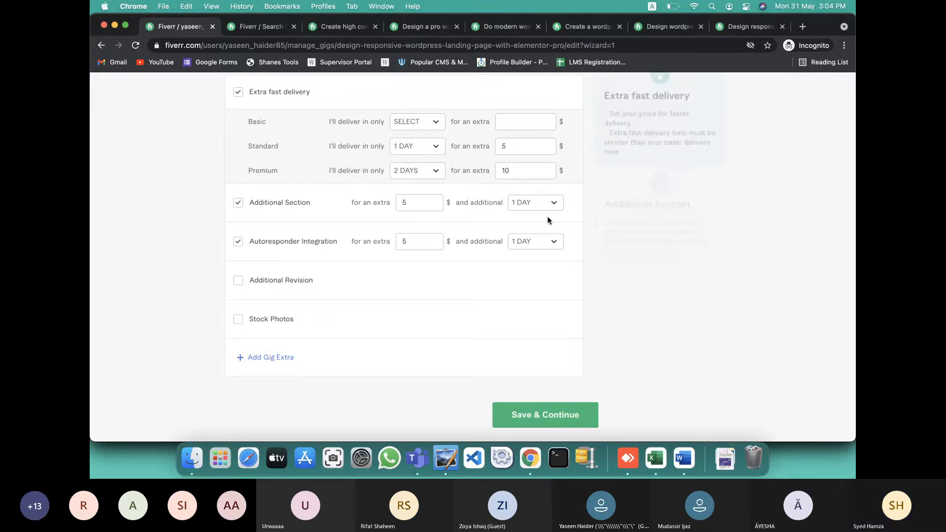
scroll(556, 260, "down", 2)
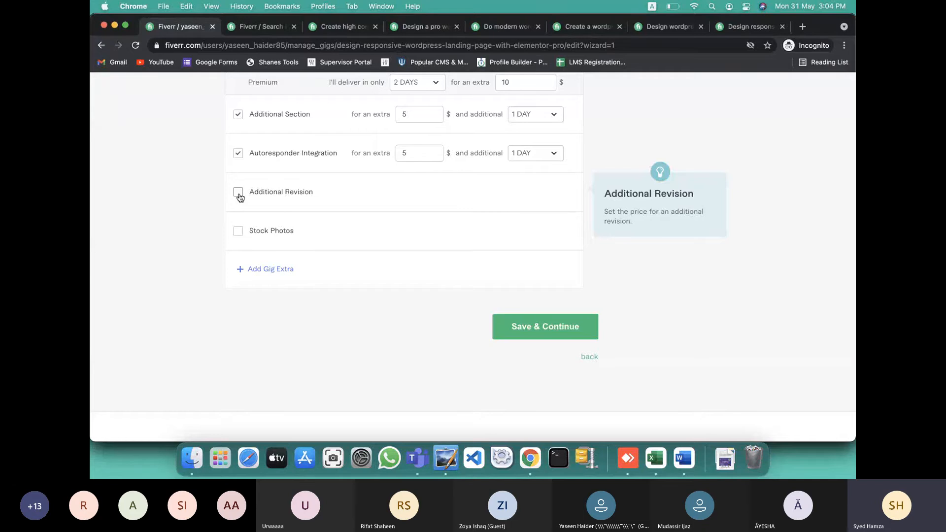
left_click(239, 232)
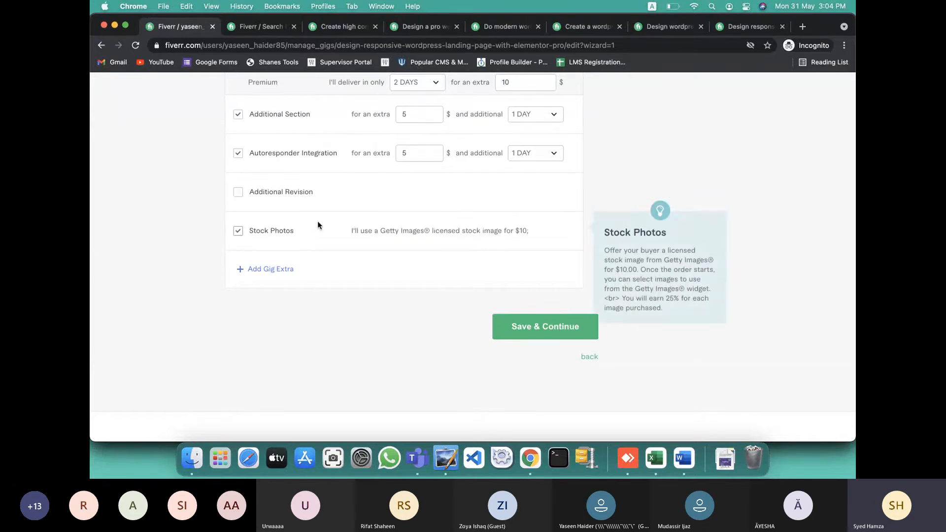
left_click(238, 231)
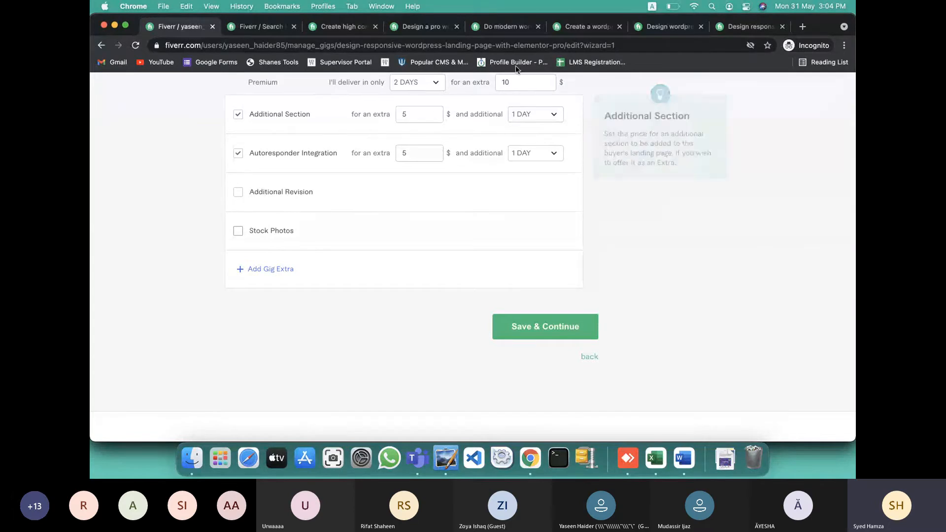
scroll(532, 215, "down", 1)
scroll(533, 216, "up", 1)
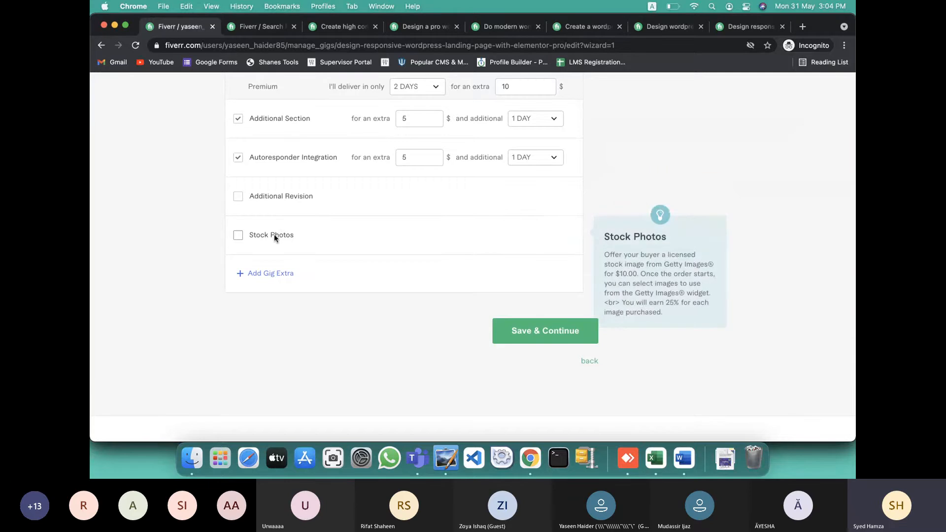
scroll(274, 238, "down", 1)
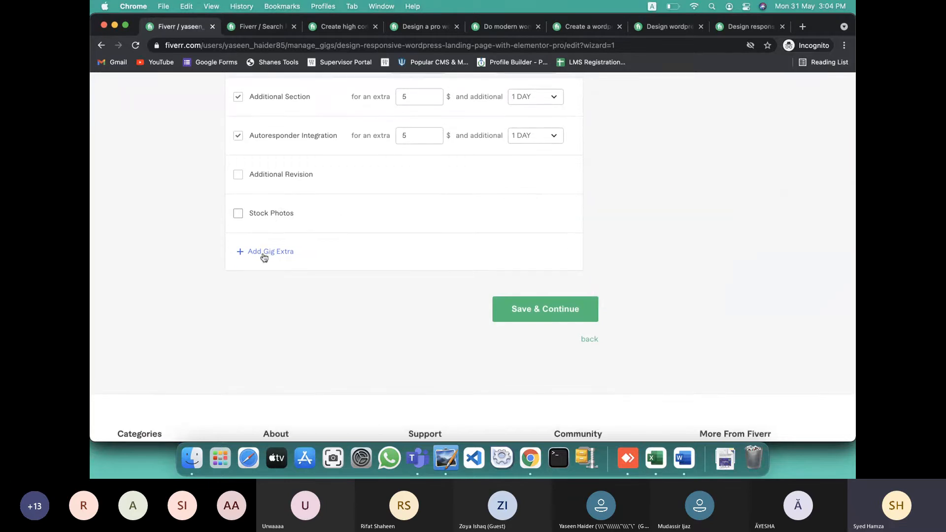
Add a custom 'Logo' gig extra with a description, $10 price and 1 additional day, left unticked
left_click(264, 252)
left_click(337, 253)
type("L")
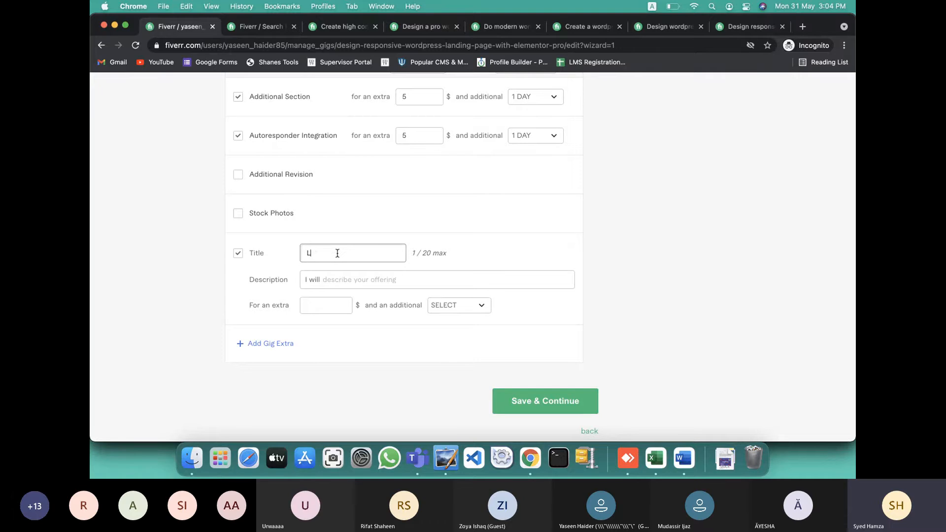
type("ogo")
left_click(329, 280)
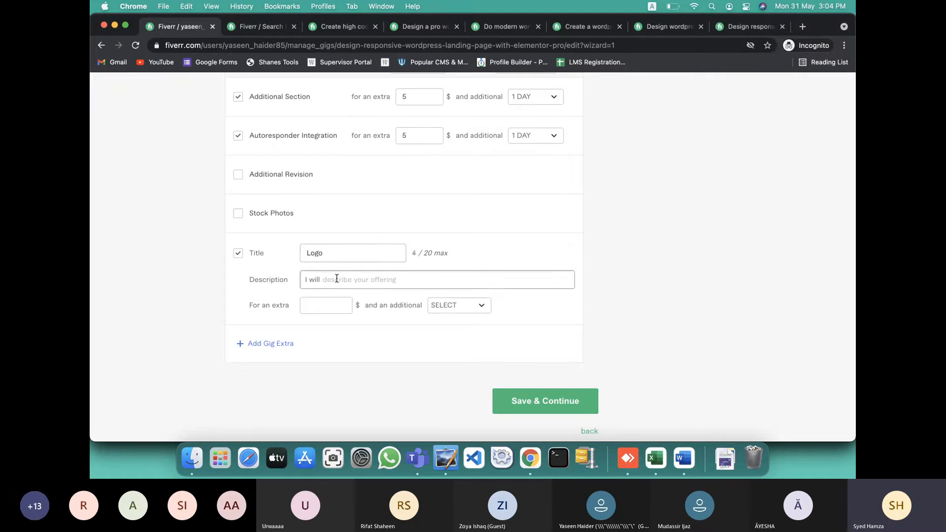
type("log")
key("BackSpace")
key("BackSpace")
type("pro")
left_click(326, 298)
type("10")
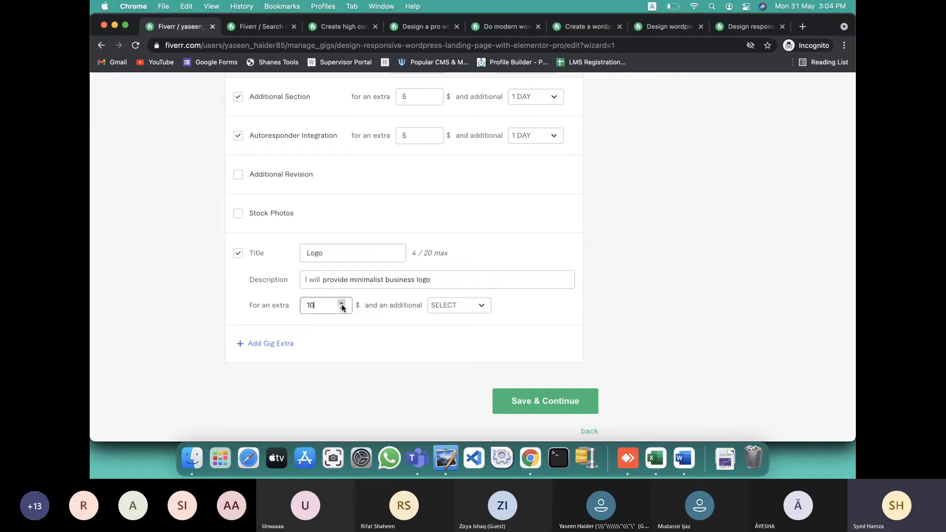
left_click(463, 306)
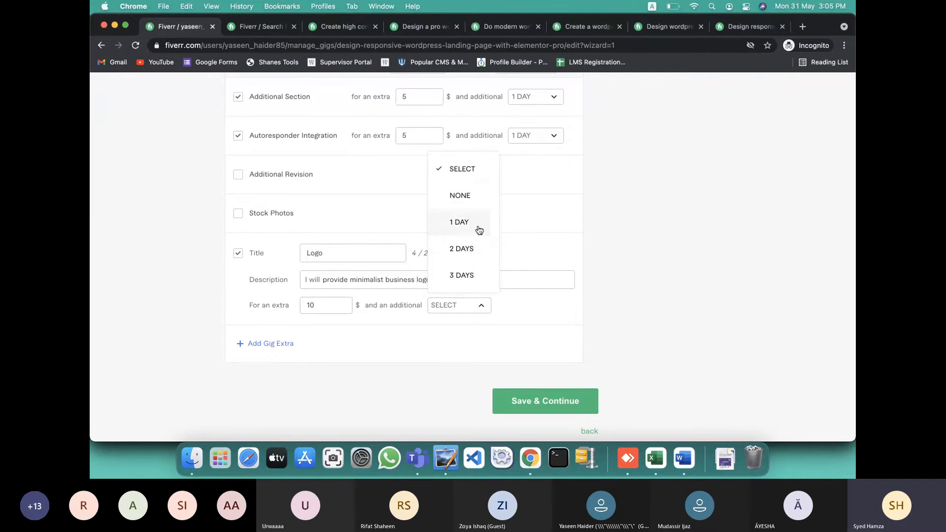
left_click(462, 222)
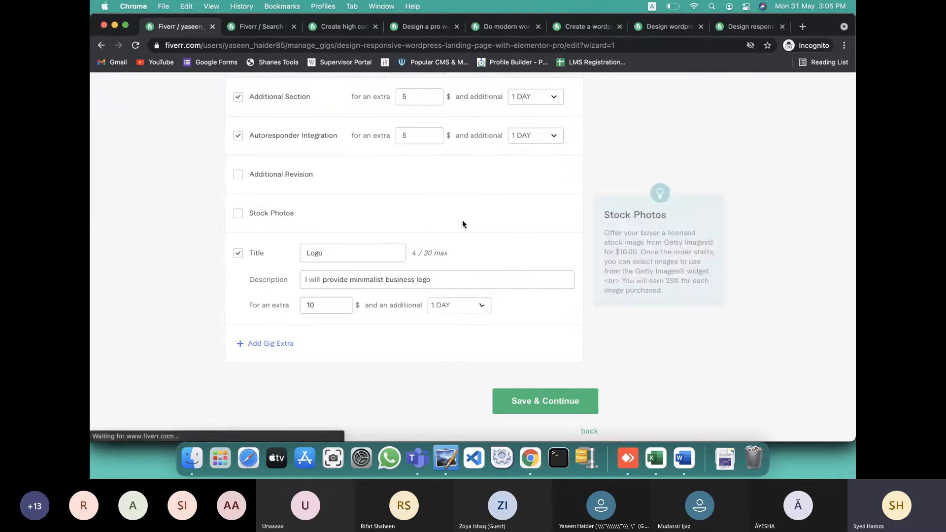
left_click(238, 254)
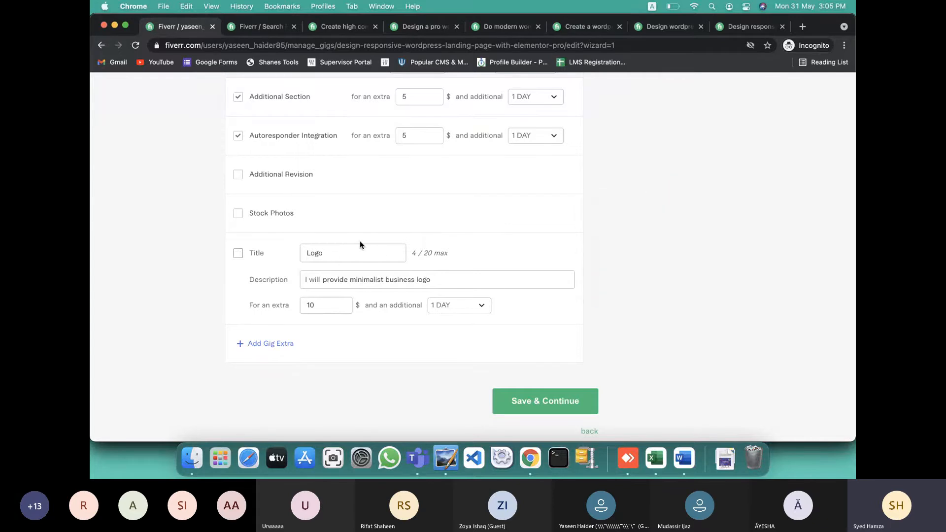
double_click(370, 254)
left_click(478, 257)
Save the pricing to reach Description & FAQ, then go to the Word notes
scroll(439, 307, "up", 5)
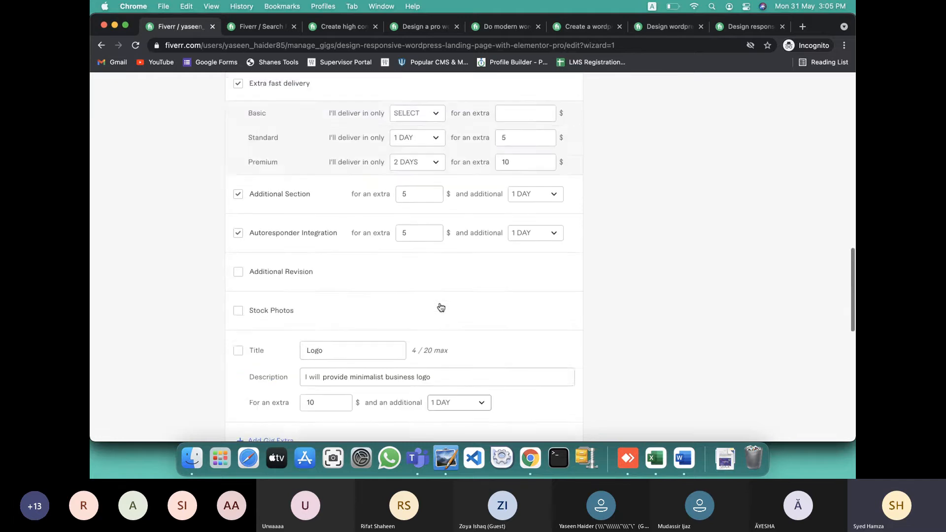
scroll(471, 161, "up", 10)
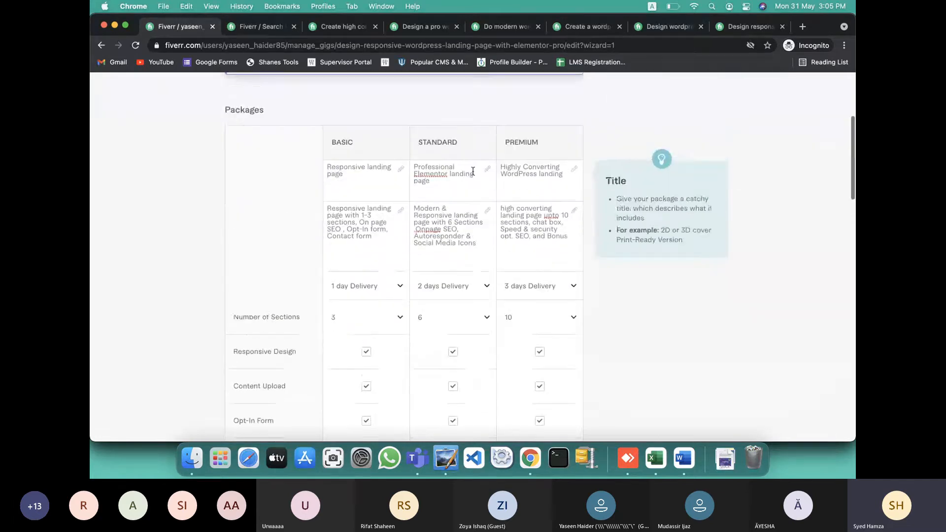
scroll(471, 170, "down", 15)
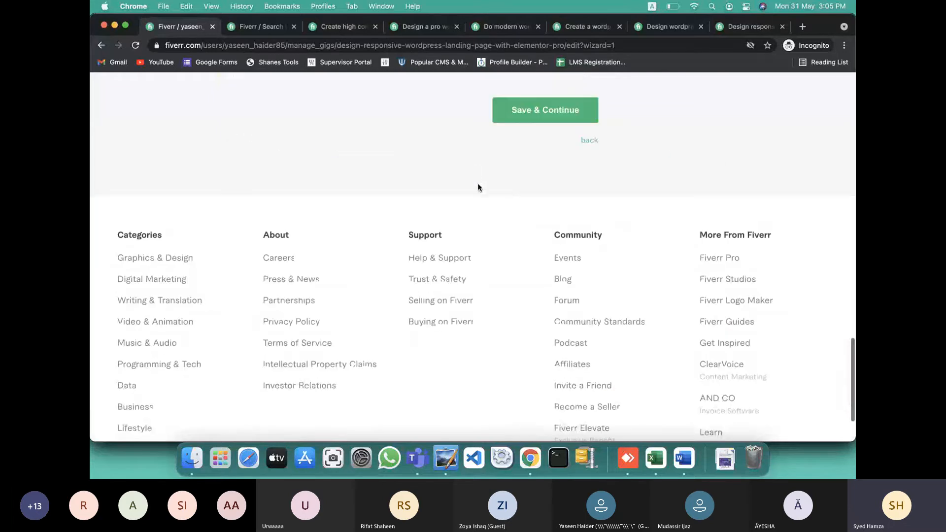
left_click(520, 110)
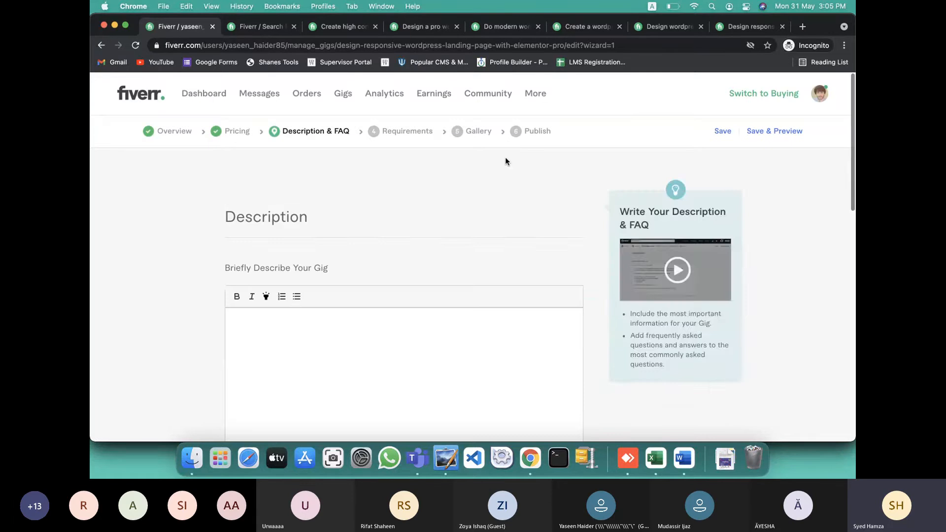
scroll(394, 245, "down", 3)
scroll(394, 245, "down", 1)
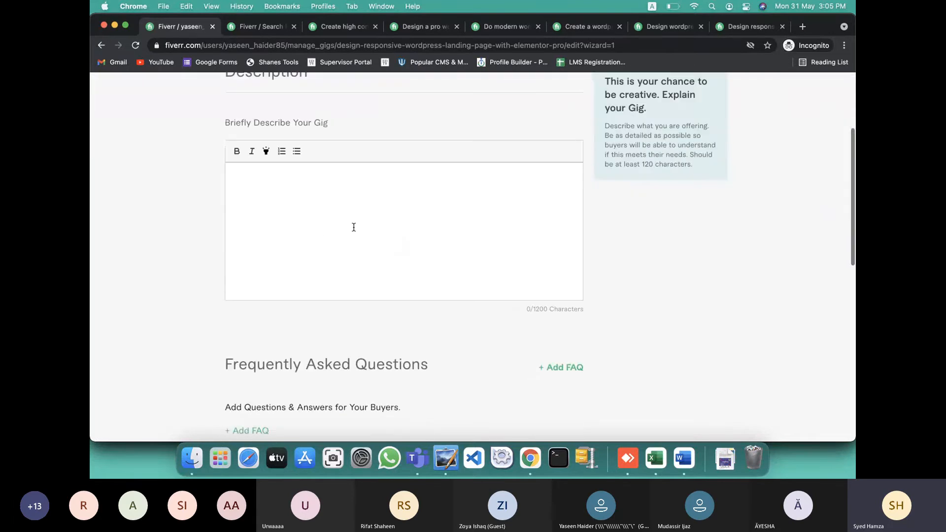
key("ctrl+Right")
Try selecting the gig description in Word, scrolling through its full length
scroll(356, 283, "down", 3)
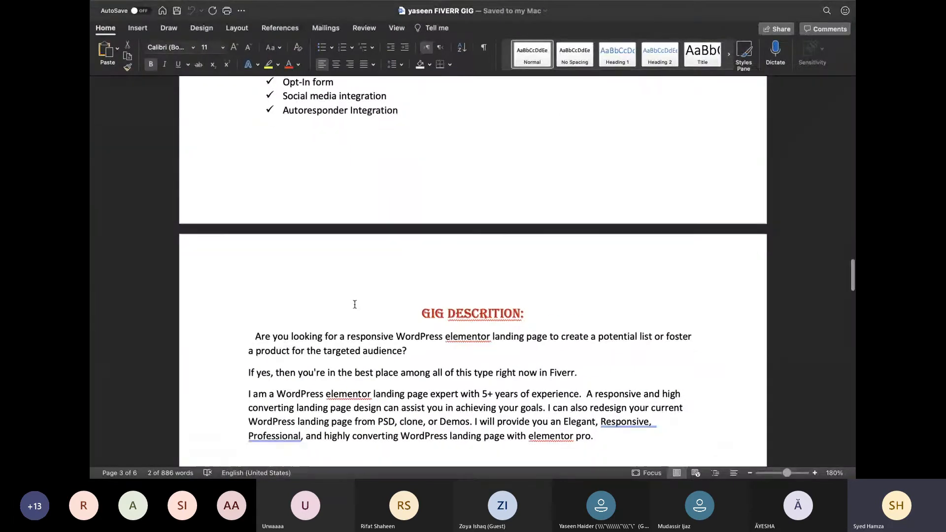
left_click_drag(260, 270, 365, 321)
scroll(365, 319, "down", 10)
scroll(364, 319, "down", 6)
scroll(364, 319, "down", 9)
scroll(365, 319, "down", 1)
scroll(364, 320, "down", 1)
left_click(374, 322)
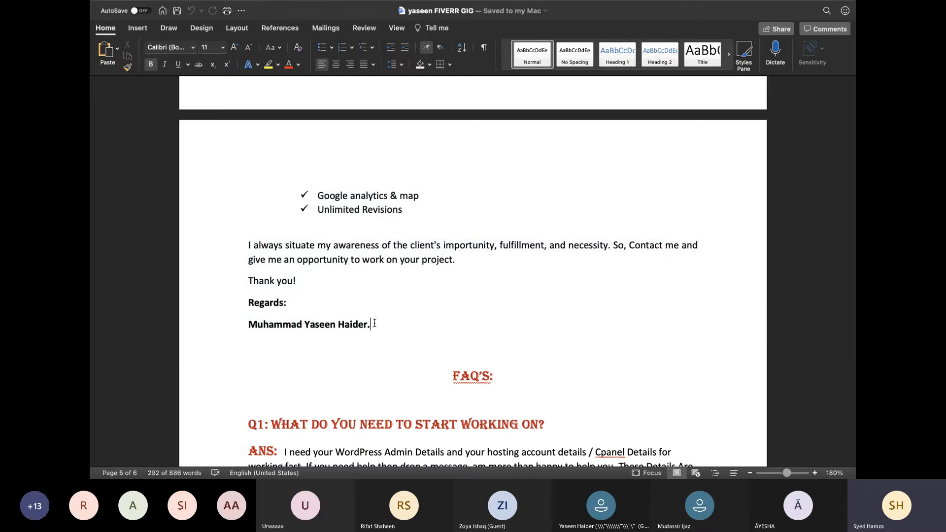
scroll(374, 323, "up", 10)
double_click(375, 323)
scroll(374, 324, "down", 9)
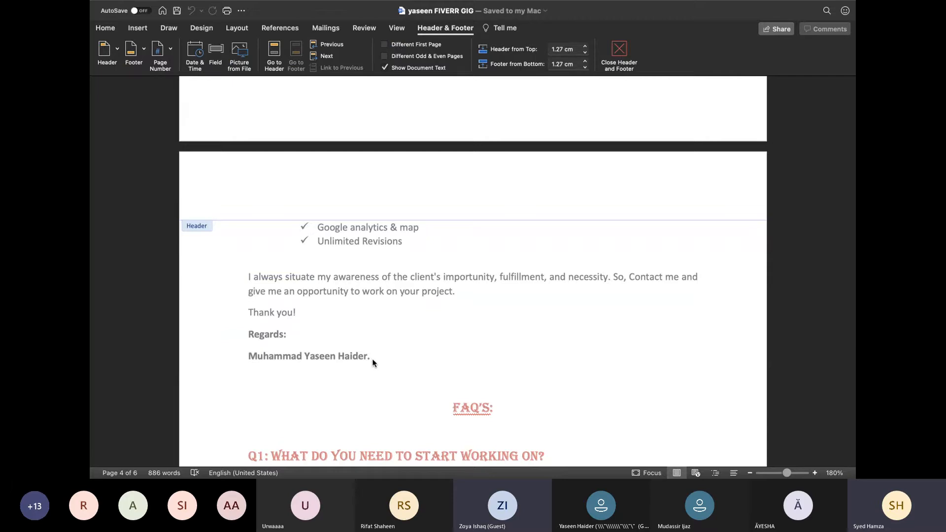
scroll(362, 335, "down", 12)
scroll(363, 334, "up", 5)
scroll(362, 335, "down", 10)
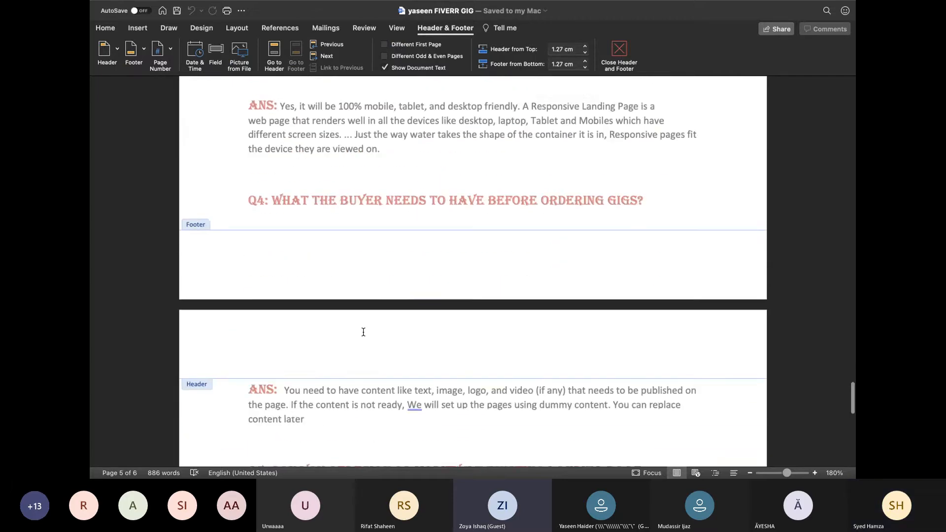
scroll(386, 327, "up", 4)
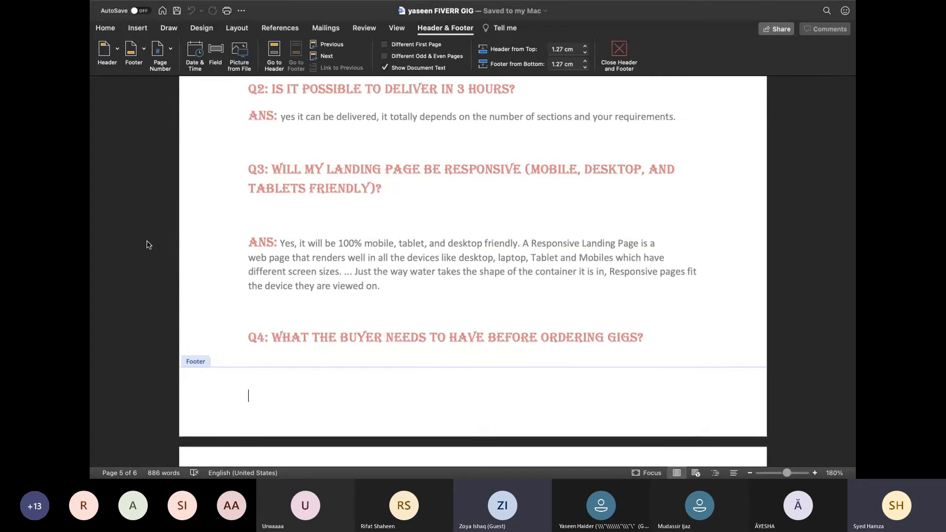
scroll(172, 334, "up", 2)
scroll(172, 334, "up", 11)
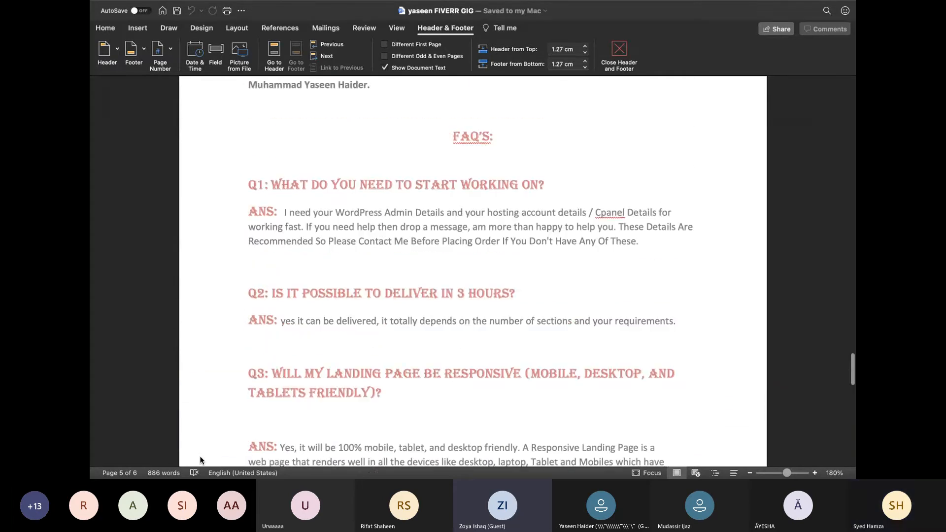
scroll(304, 317, "up", 3)
scroll(303, 315, "up", 8)
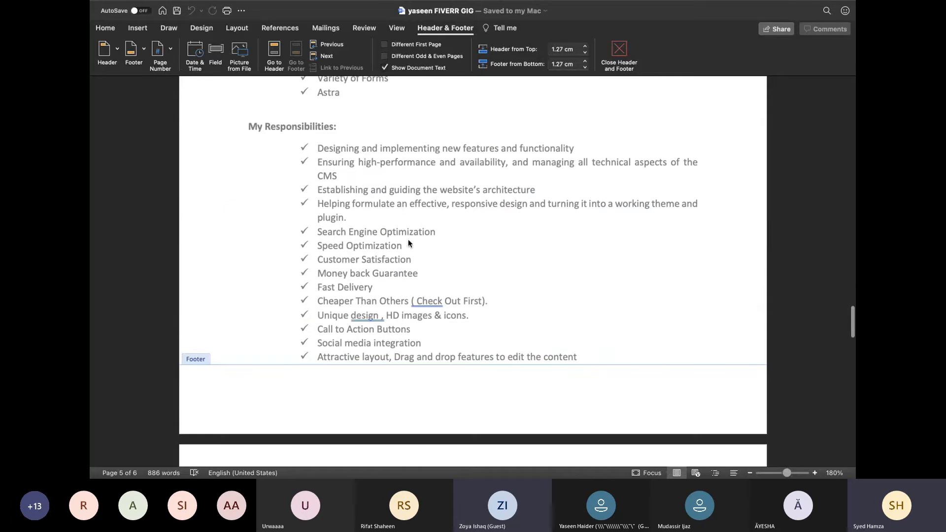
Leave footer editing and select the description from 'Are you looking…' to the sign-off
left_click(106, 28)
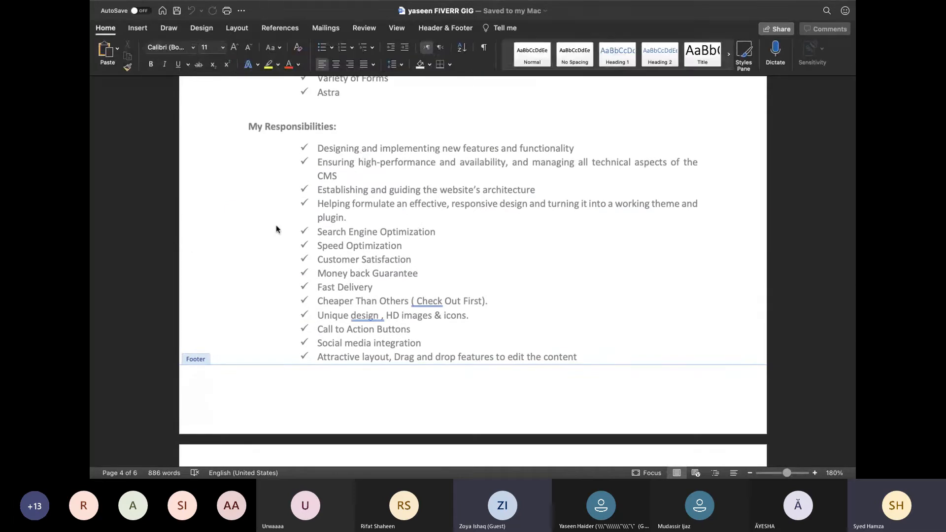
double_click(330, 229)
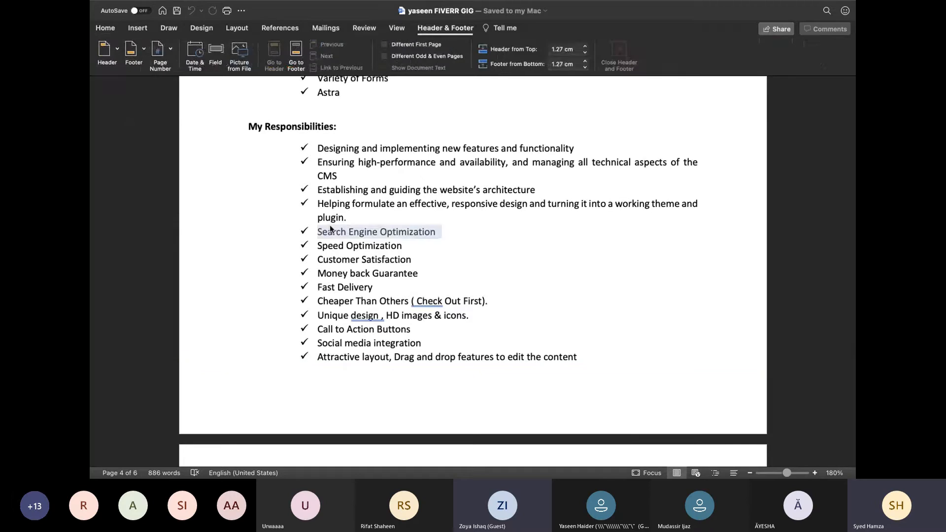
left_click(268, 229)
scroll(268, 229, "up", 15)
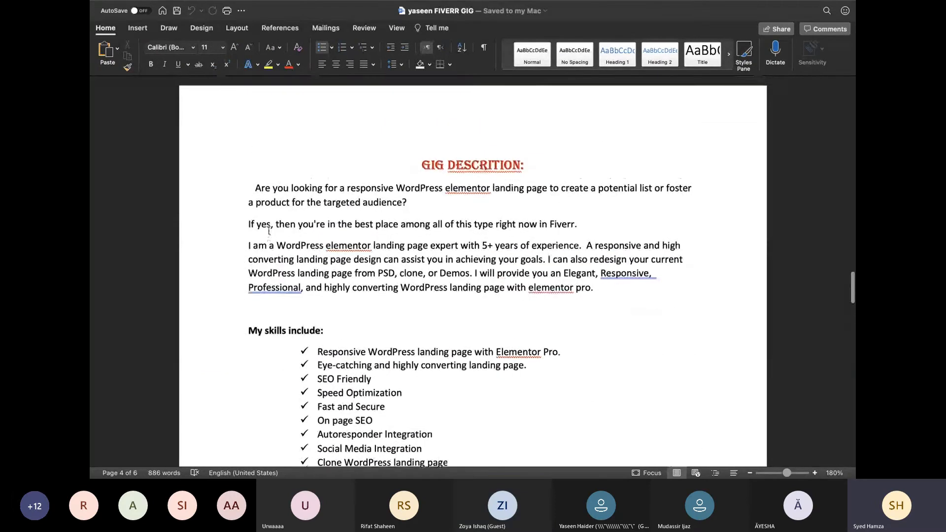
scroll(256, 185, "down", 10)
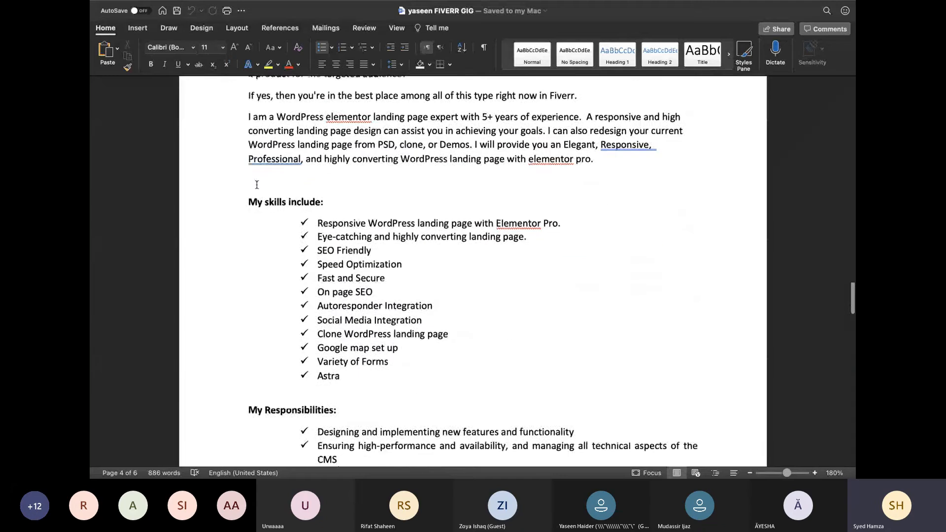
scroll(257, 206, "up", 4)
scroll(256, 207, "up", 5)
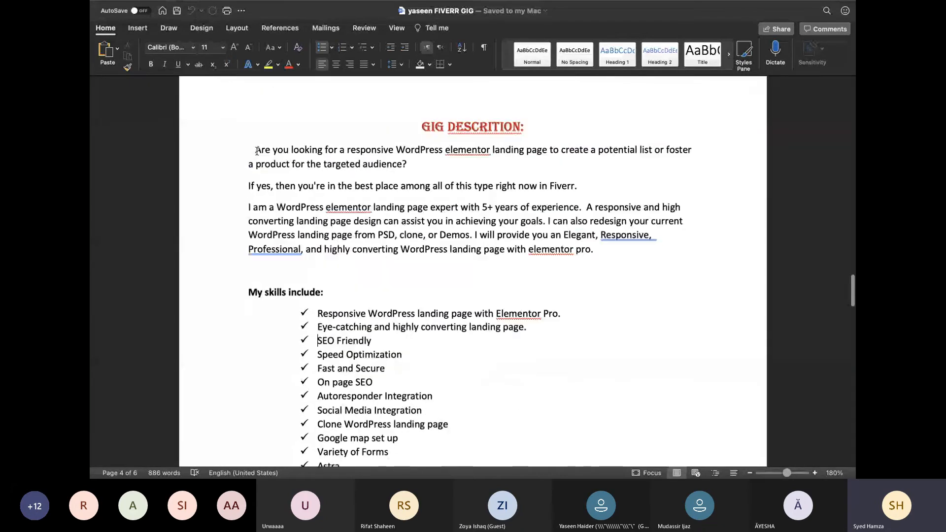
left_click_drag(258, 148, 375, 239)
scroll(340, 228, "down", 10)
scroll(340, 228, "down", 2)
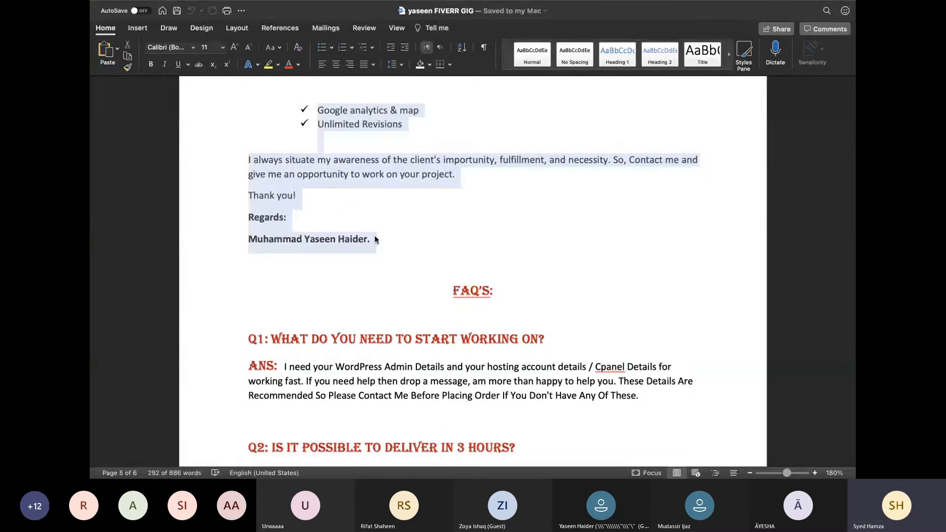
key("ctrl+Left")
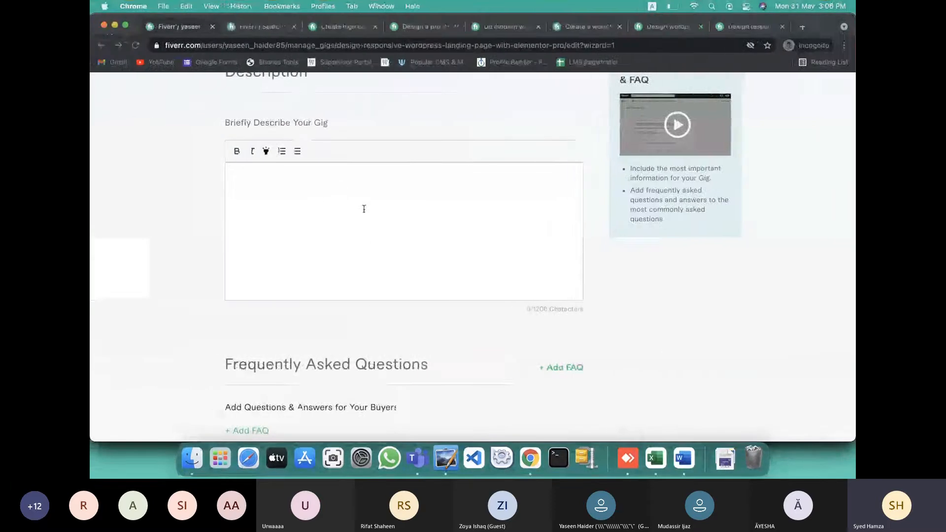
Paste the Word description into 'Briefly Describe Your Gig', filling it to 1200/1200 characters
left_click_drag(536, 307, 550, 307)
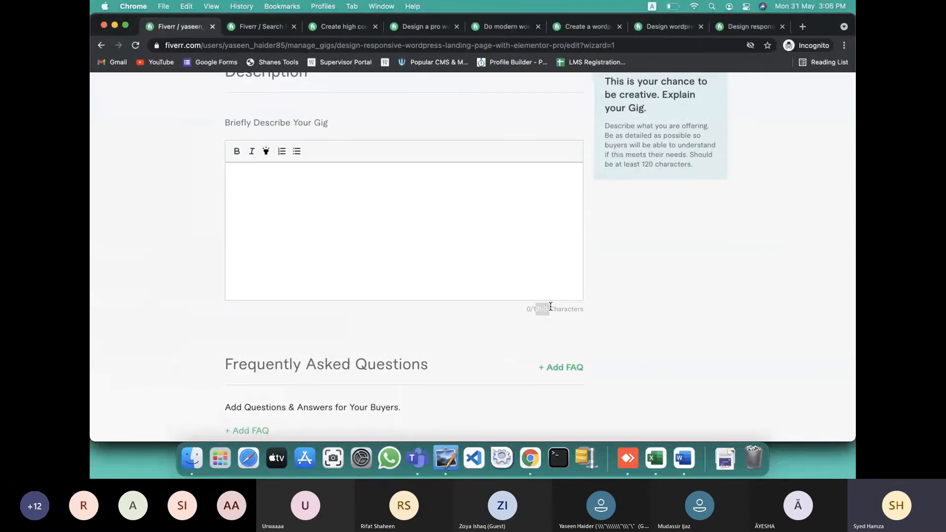
left_click(436, 206)
key("super+v")
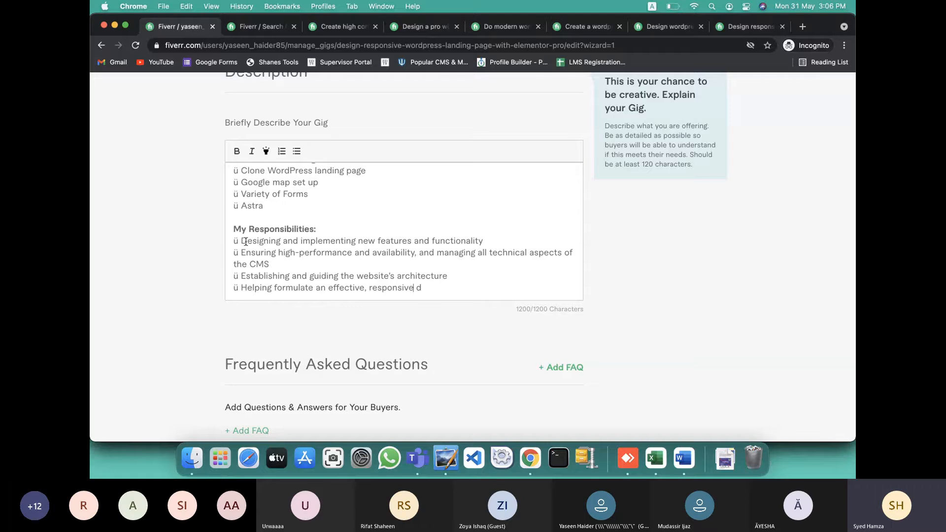
scroll(336, 254, "up", 10)
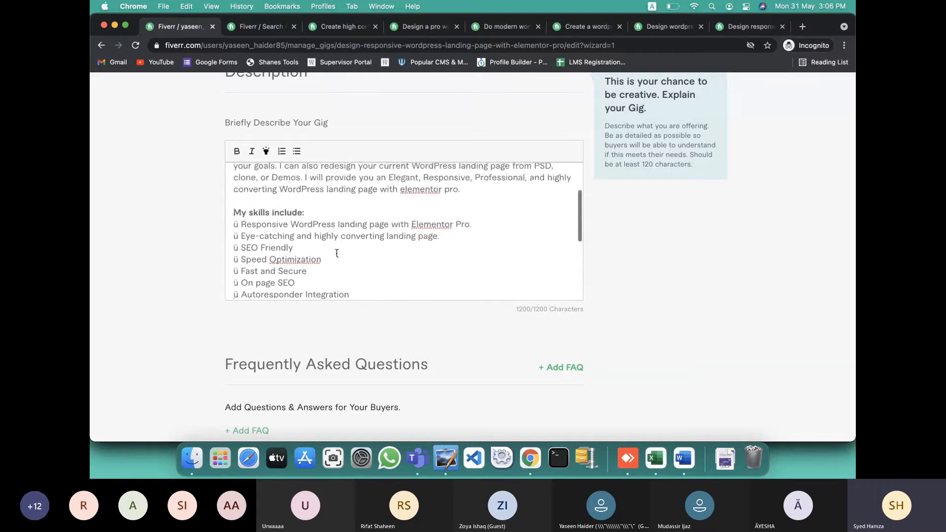
scroll(336, 253, "down", 3)
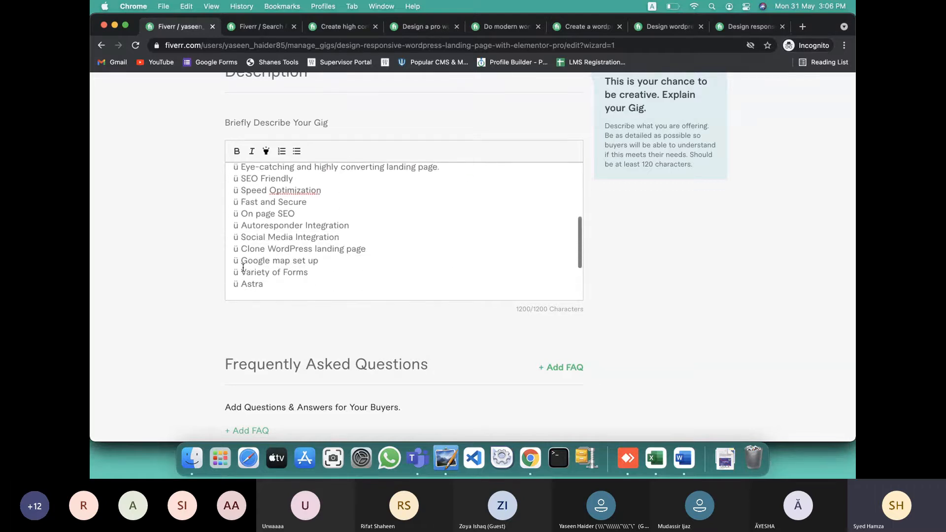
scroll(245, 261, "up", 1)
scroll(243, 267, "up", 2)
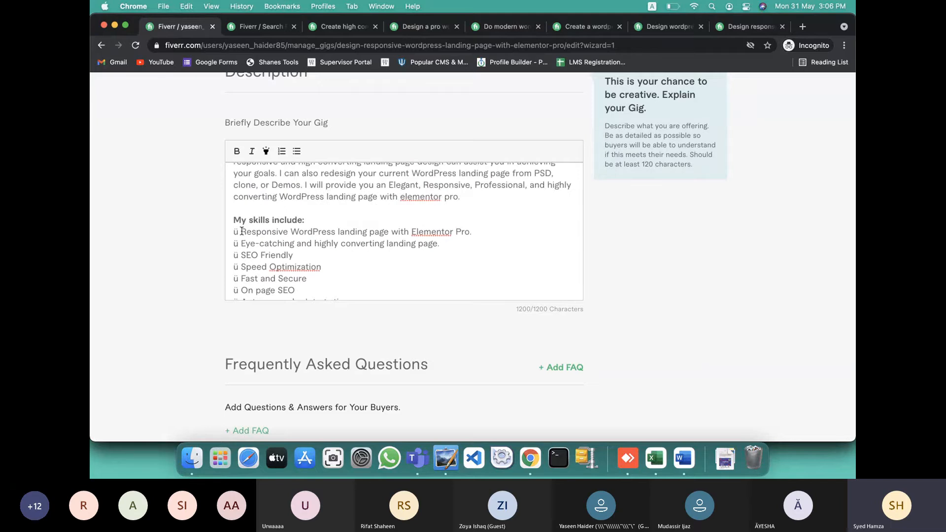
Delete the ü marks before Responsive WordPress landing page, Eye-catching, SEO Friendly, Speed Optimization and Fast and Secure
left_click(242, 230)
key("BackSpace")
key("BackSpace")
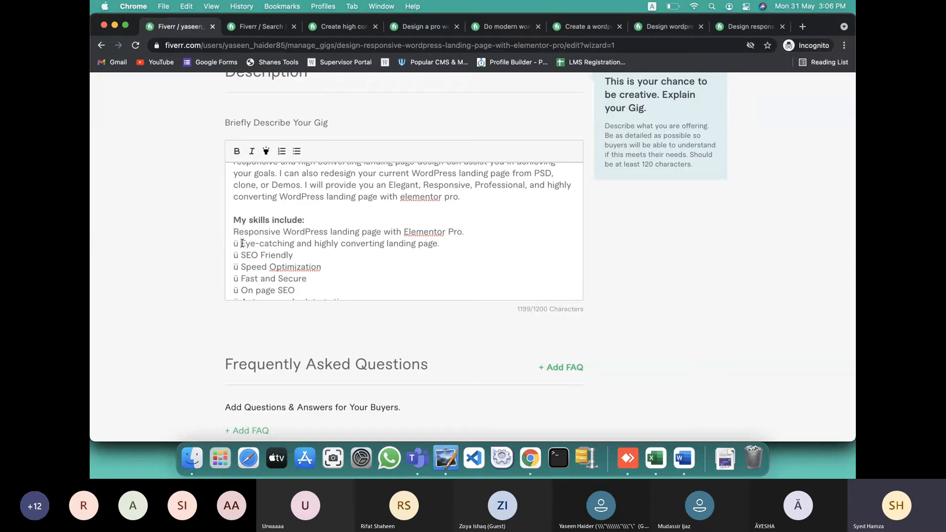
left_click(241, 243)
key("BackSpace")
key("BackSpace")
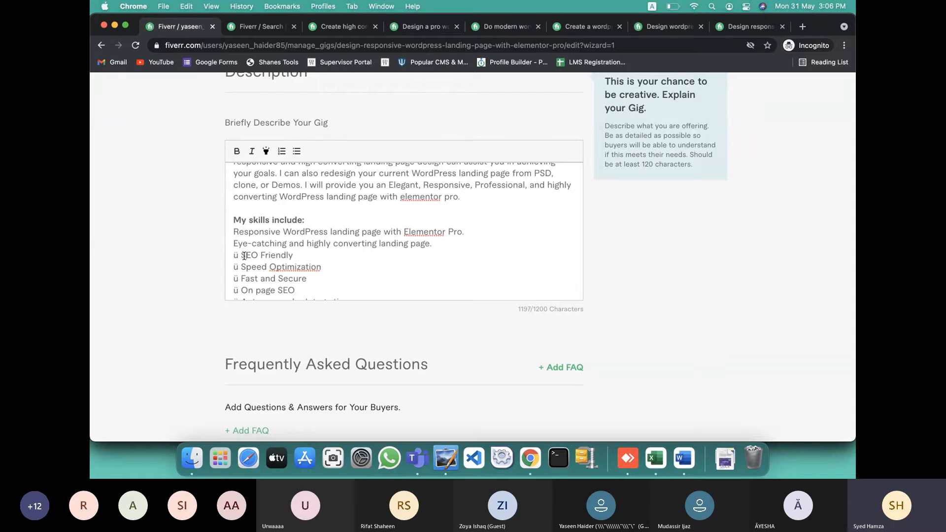
key("BackSpace")
key("BackSpace")
left_click(241, 268)
key("BackSpace")
key("BackSpace")
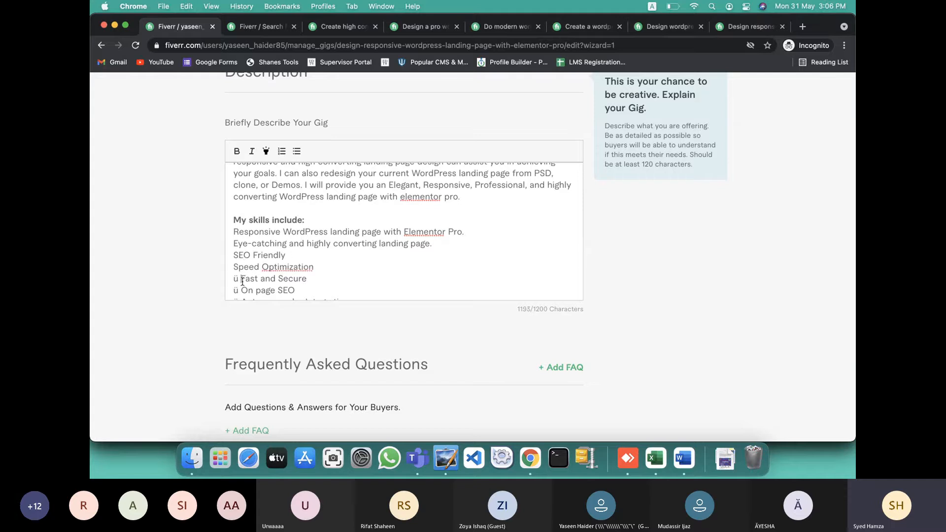
left_click(242, 279)
key("BackSpace")
key("BackSpace")
Remove the ü marks from On page SEO, Autoresponder, Social Media, Clone, Google map, Variety of Forms and Astra lines
scroll(244, 276, "down", 5)
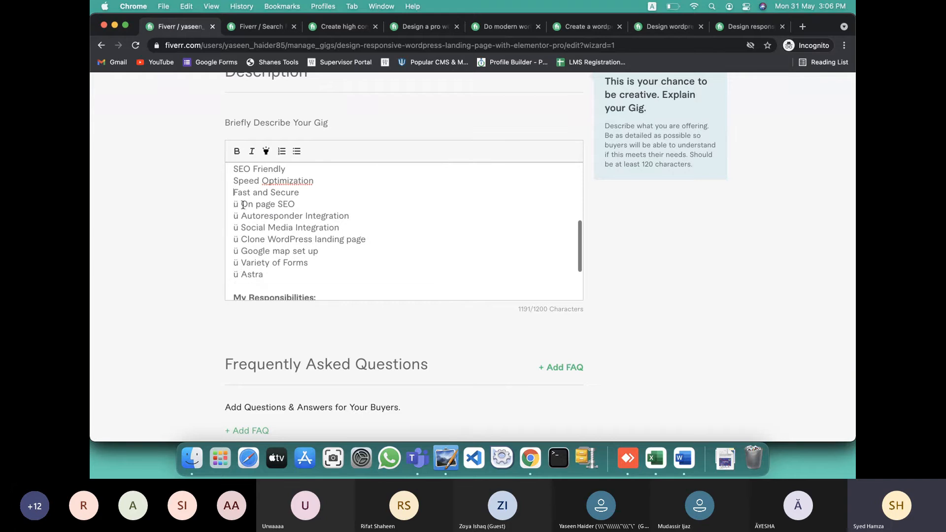
left_click(242, 205)
key("BackSpace")
key("BackSpace")
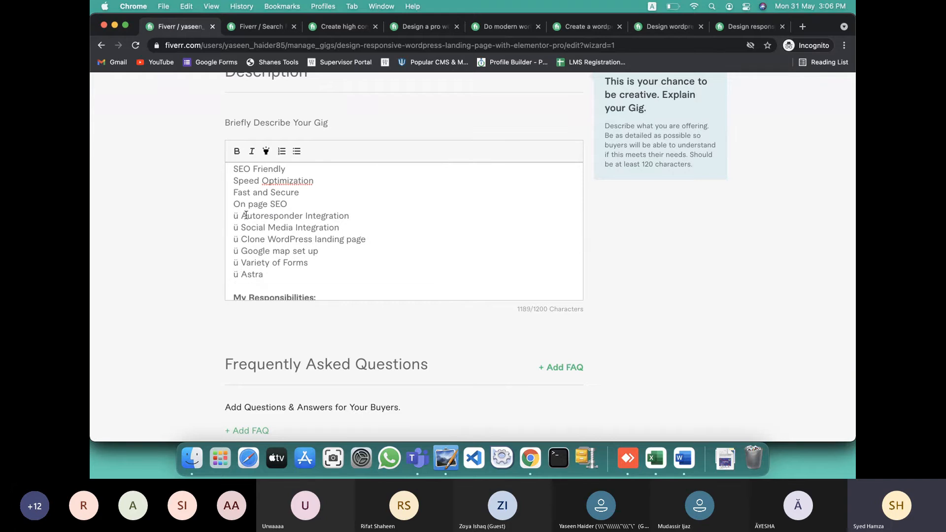
left_click(239, 216)
key("BackSpace")
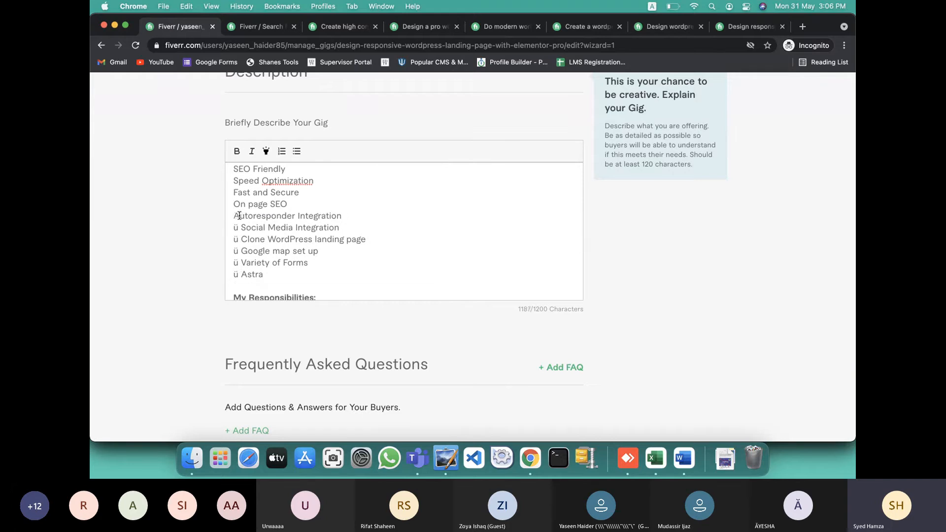
key("BackSpace")
left_click(241, 227)
key("BackSpace")
key("BackSpace")
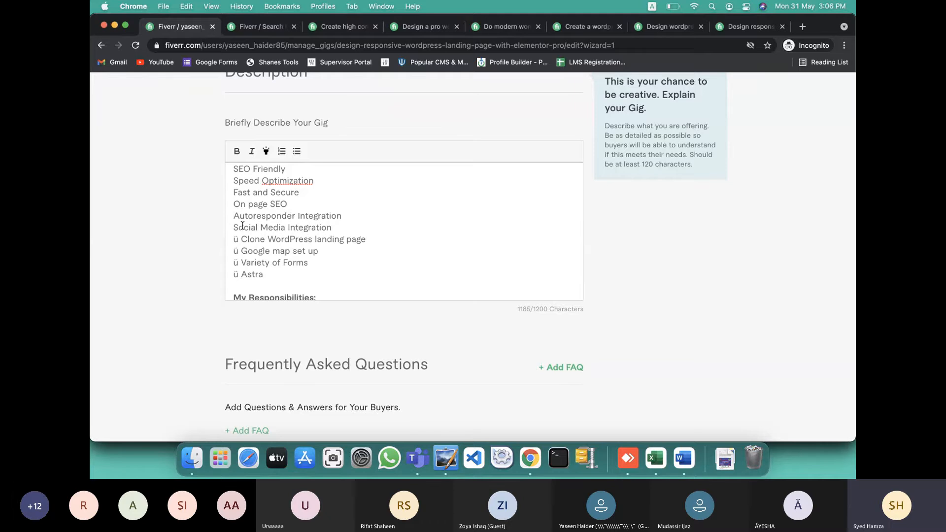
left_click(242, 240)
key("BackSpace")
key("BackSpace")
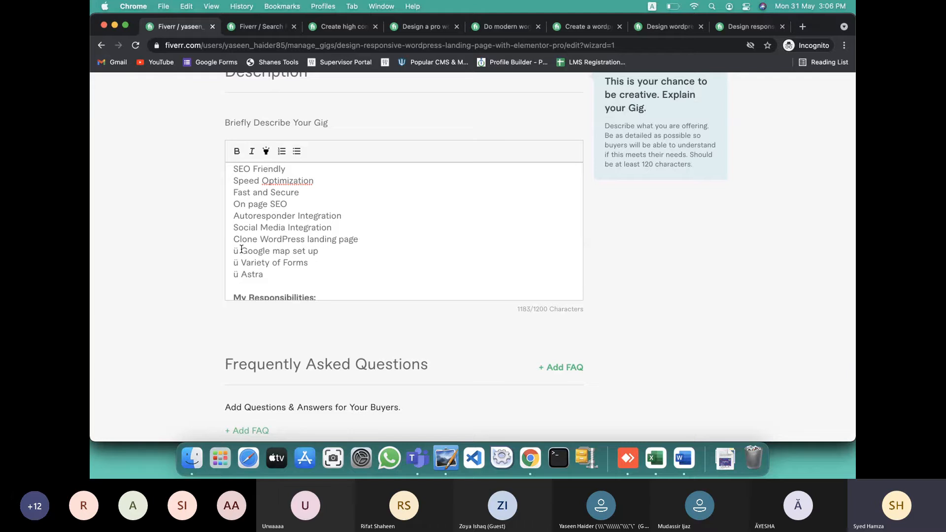
left_click(242, 249)
key("BackSpace")
key("BackSpace")
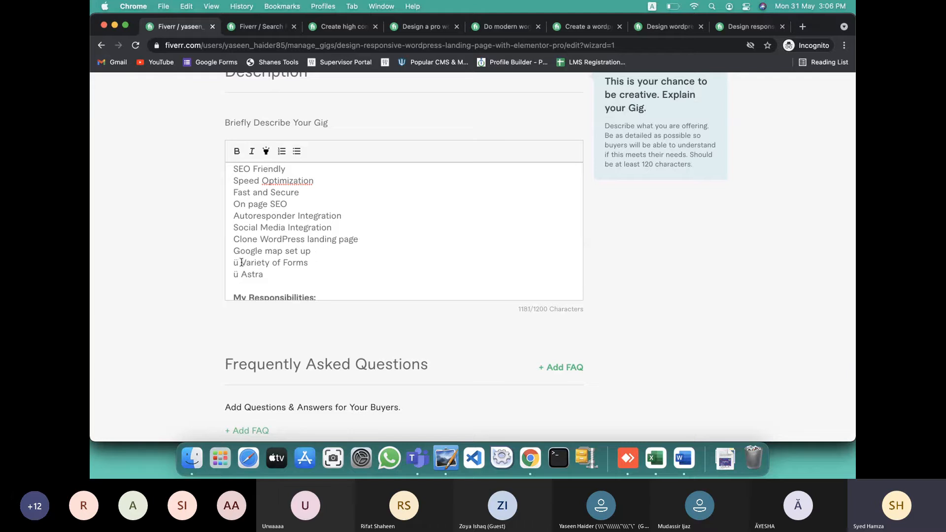
left_click(241, 263)
key("BackSpace")
key("BackSpace")
left_click(239, 274)
key("BackSpace")
key("BackSpace")
Strip the bullet from the Designing line, keep it on its own line, and replace 'and functionality' with a period
scroll(239, 274, "down", 3)
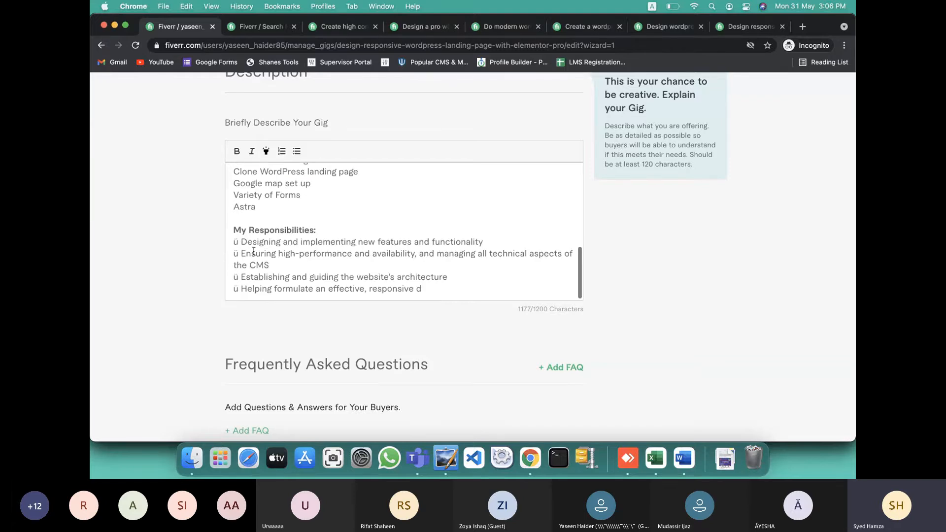
left_click(242, 241)
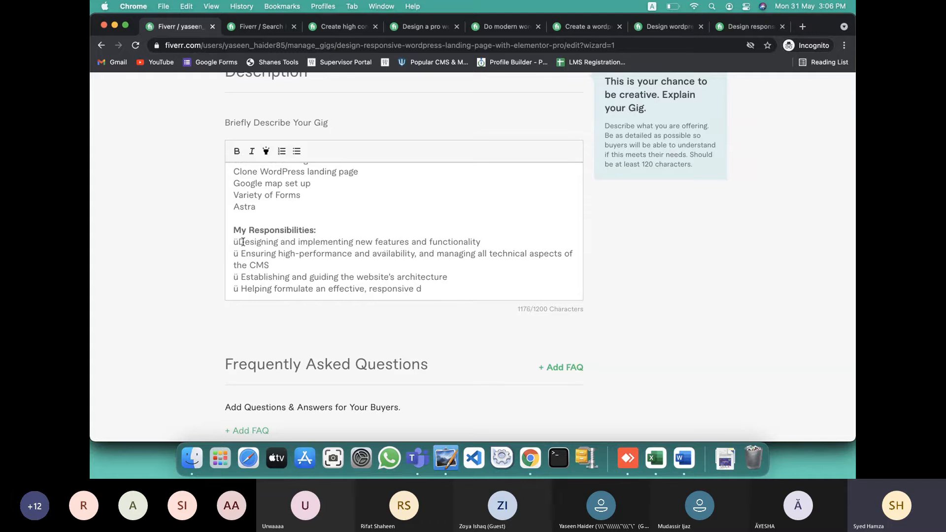
key("BackSpace")
key("BackSpace")
key("BackSpace")
key("Return")
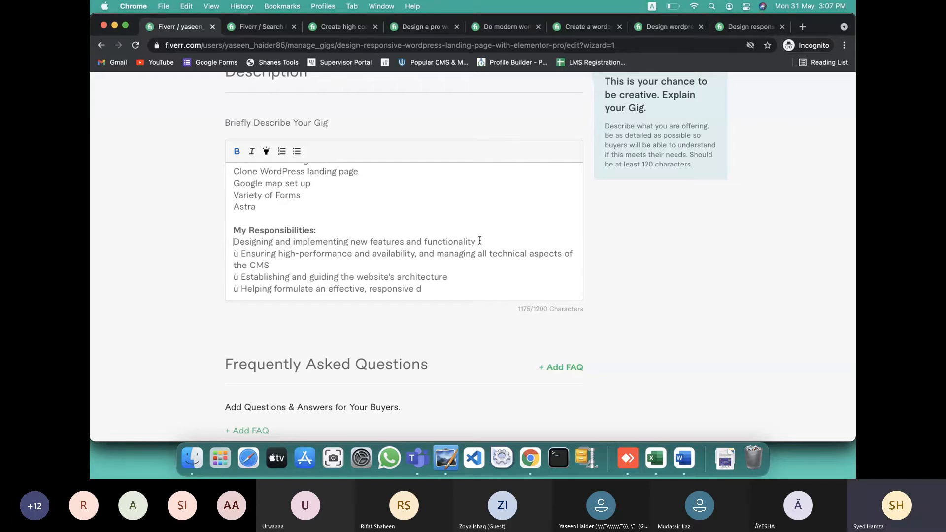
left_click_drag(411, 241, 493, 239)
key("BackSpace")
key("BackSpace")
key("BackSpace")
type(".")
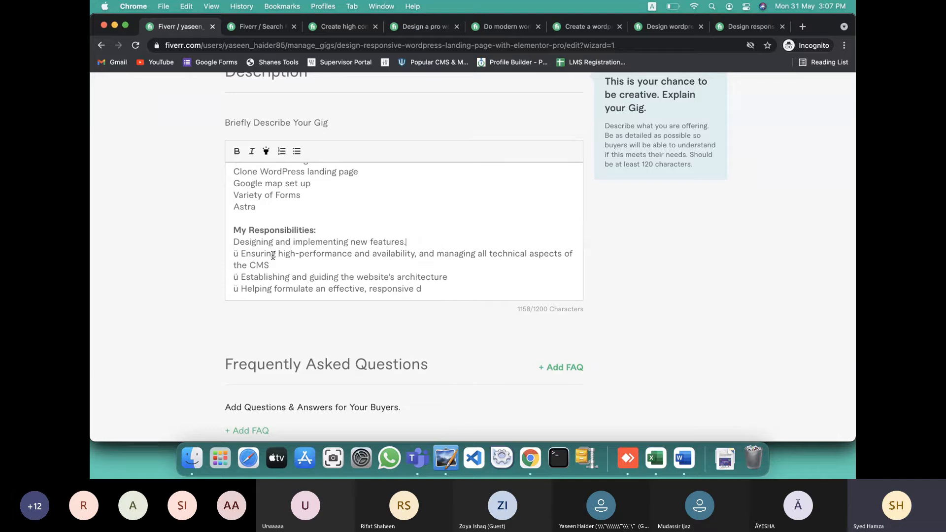
Remove the ü marks on Ensuring, Establishing and Helping, cutting the CMS management clause from Ensuring
left_click(242, 253)
key("BackSpace")
key("BackSpace")
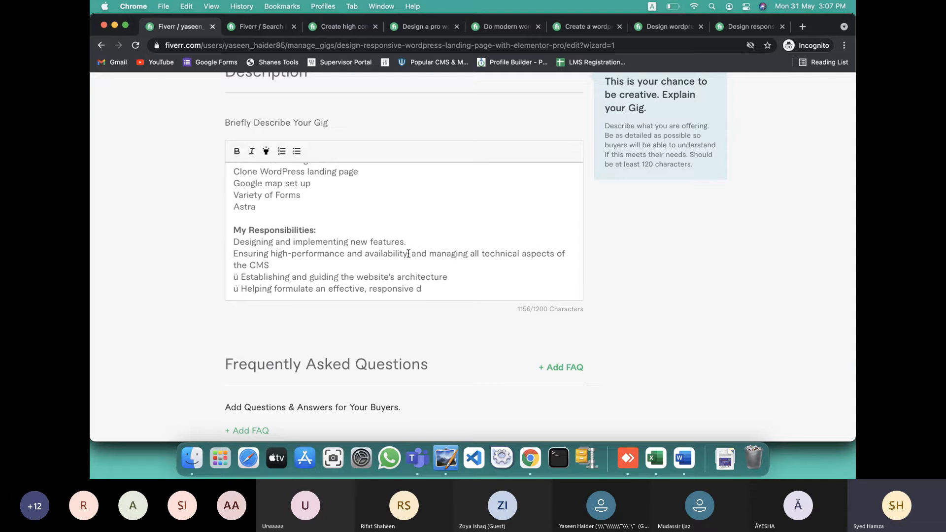
left_click_drag(408, 254, 416, 263)
key("BackSpace")
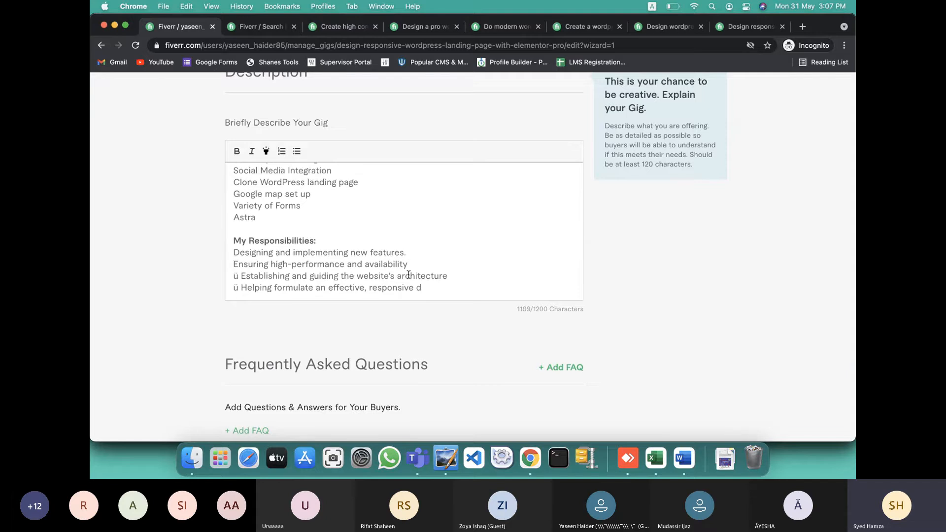
left_click(243, 276)
key("BackSpace")
key("BackSpace")
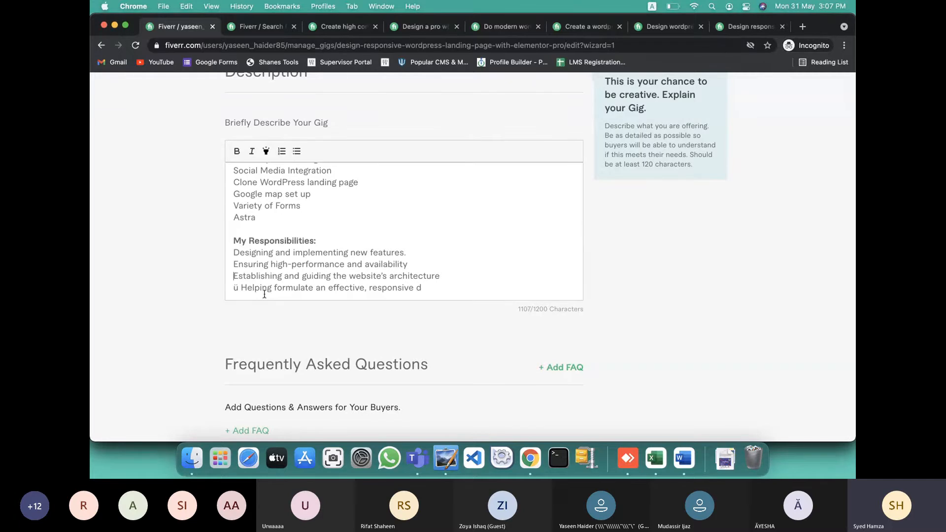
left_click(243, 287)
key("BackSpace")
key("BackSpace")
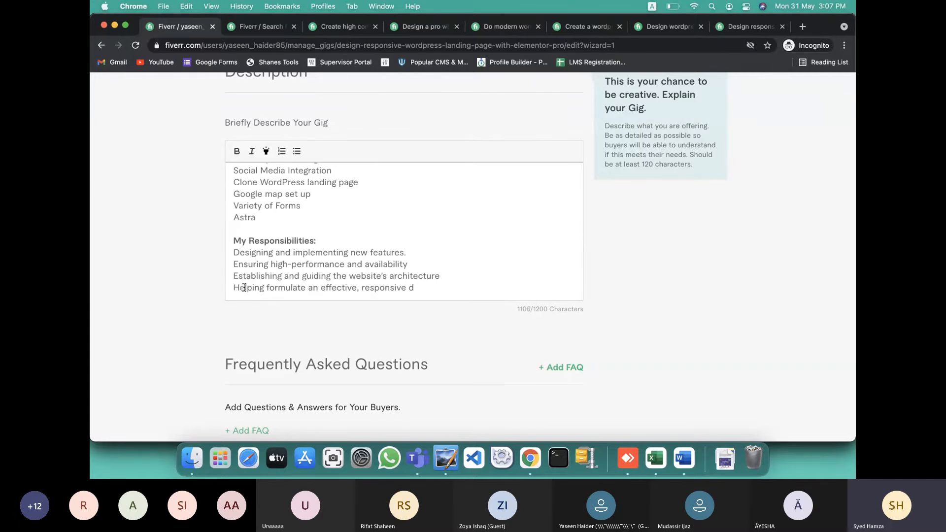
scroll(397, 287, "down", 1)
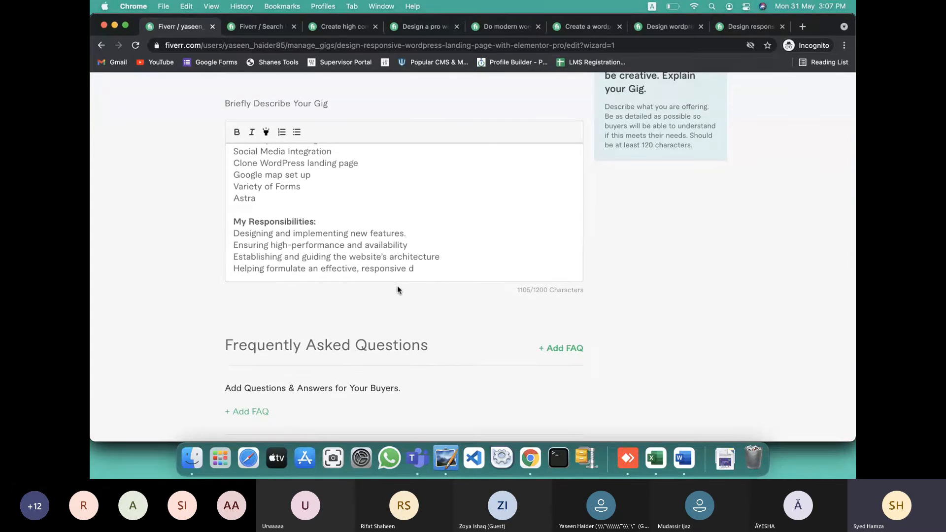
key("ctrl+Right")
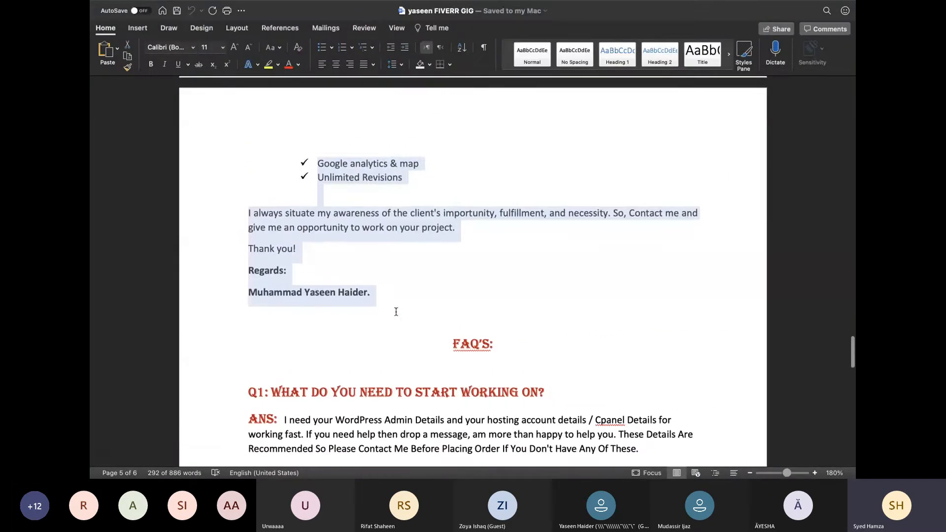
Scroll the Word notes to the My Responsibilities checklist and select Optimization through Fast Delivery
scroll(395, 311, "up", 10)
scroll(396, 315, "up", 2)
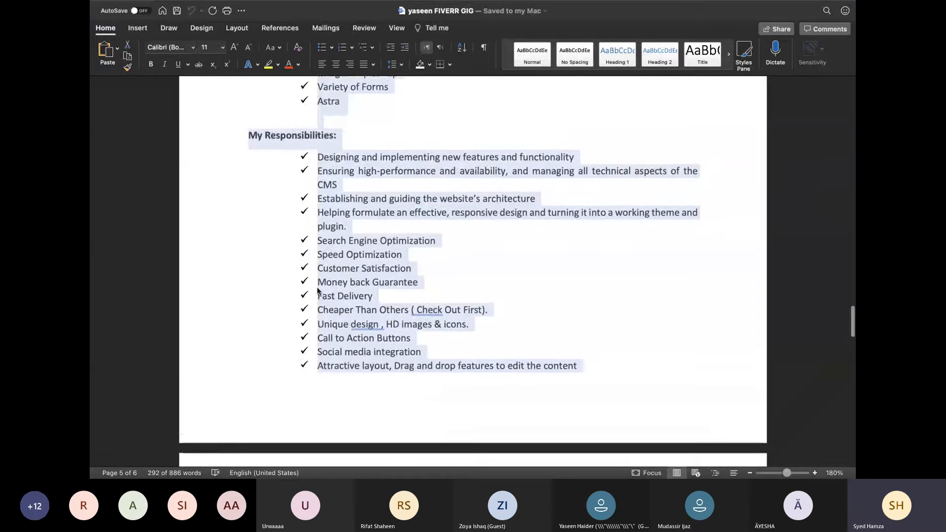
scroll(408, 212, "up", 8)
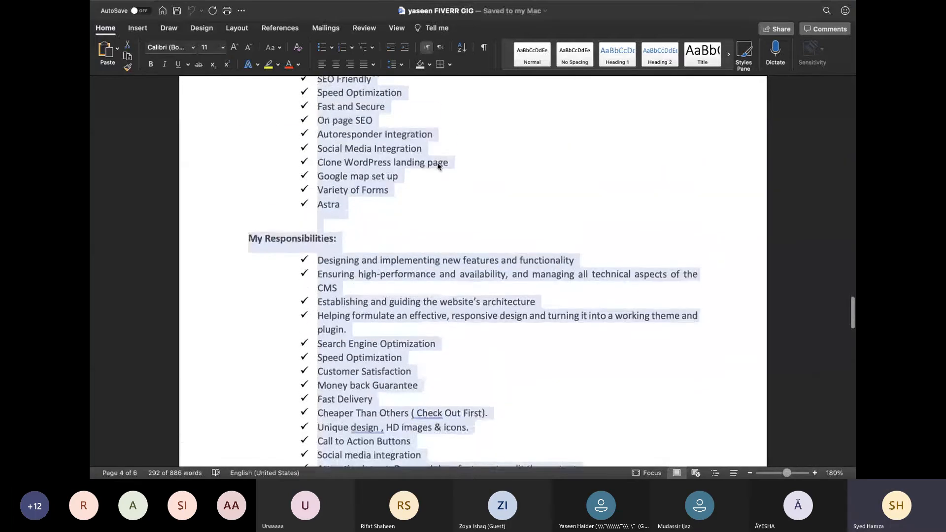
scroll(397, 226, "up", 3)
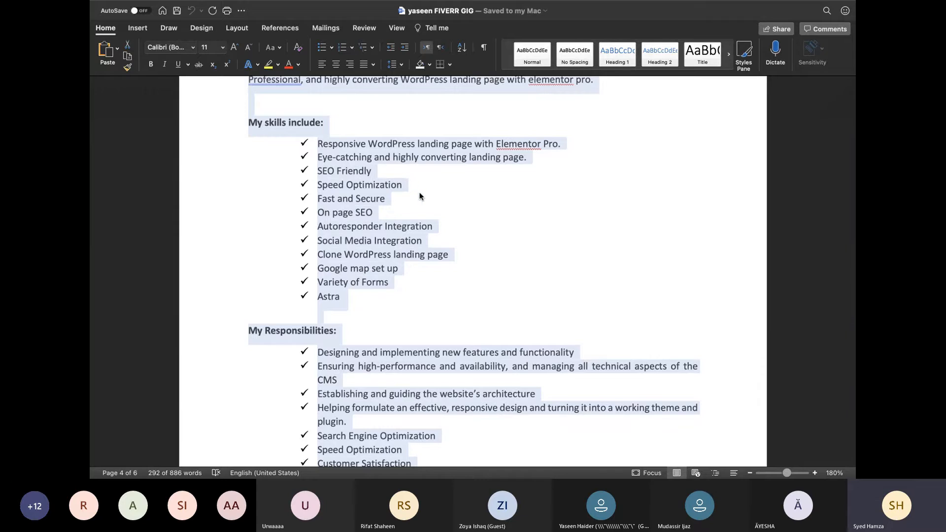
scroll(446, 290, "down", 1)
scroll(446, 290, "up", 2)
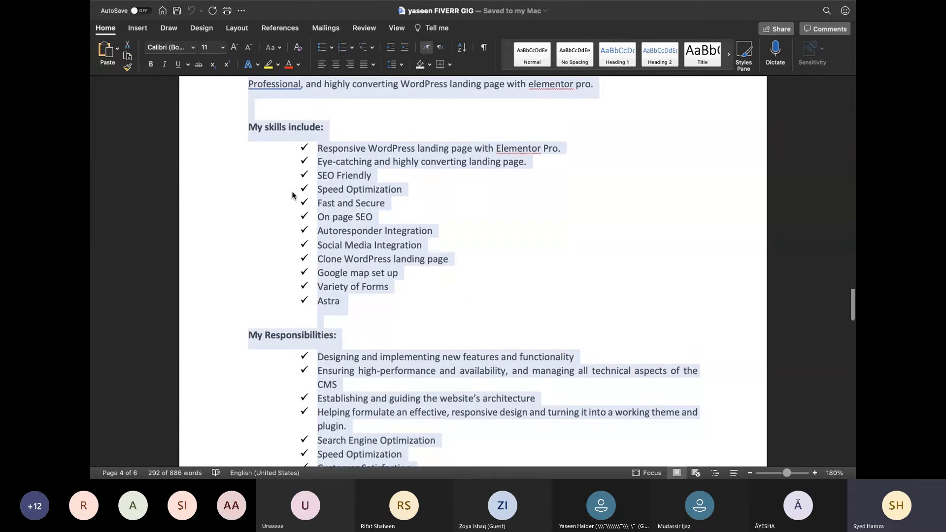
scroll(360, 235, "down", 4)
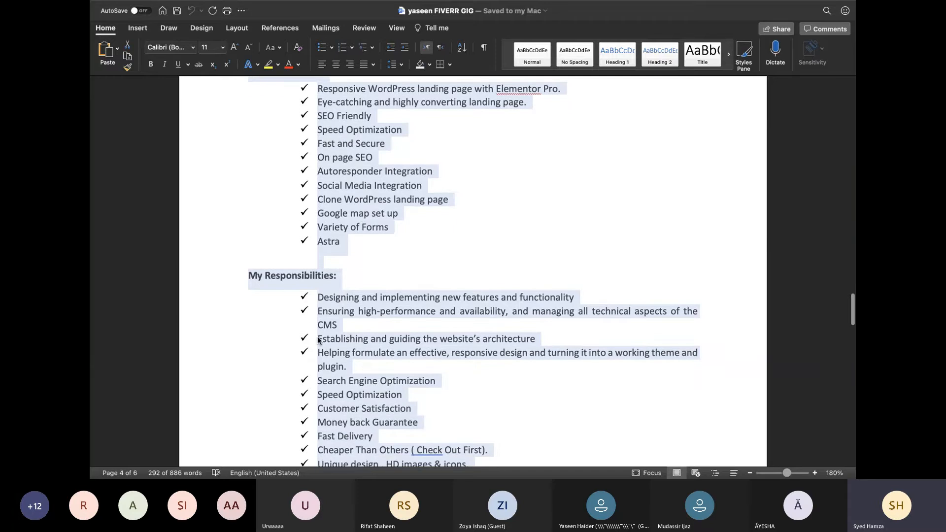
scroll(310, 426, "down", 10)
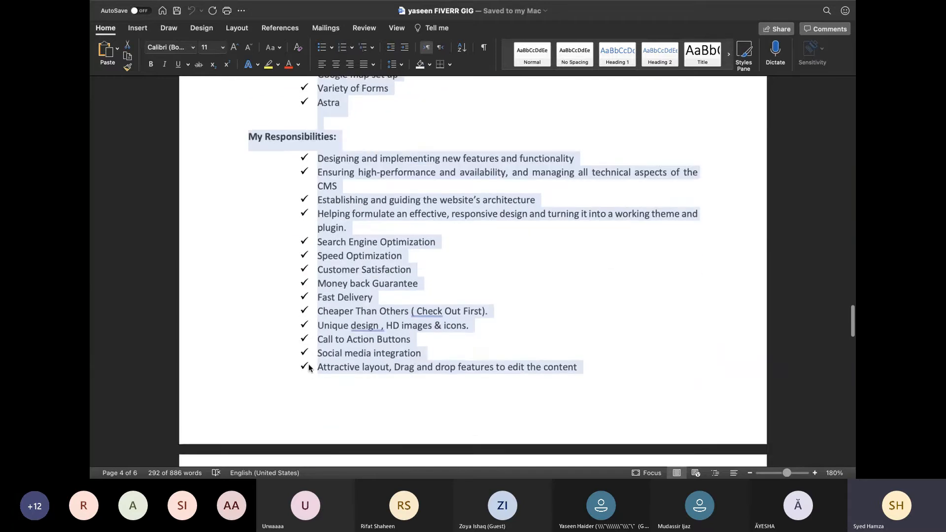
scroll(342, 315, "down", 6)
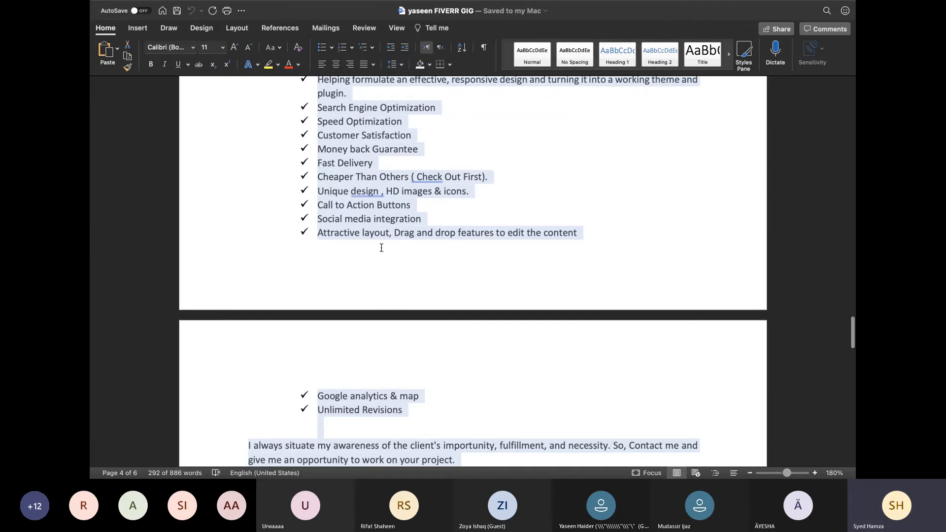
left_click(406, 241)
scroll(406, 241, "up", 3)
scroll(406, 240, "down", 12)
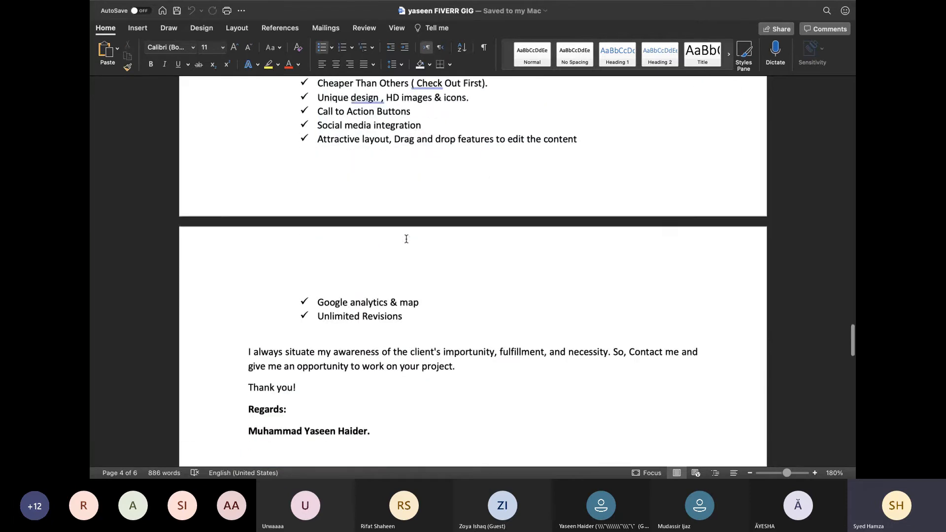
scroll(406, 239, "up", 8)
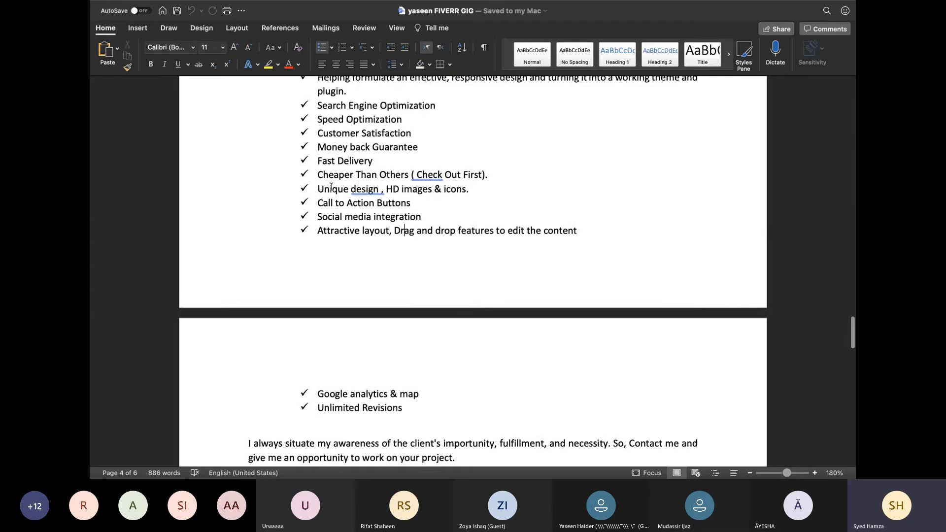
scroll(372, 161, "up", 2)
left_click_drag(380, 148, 331, 117)
left_click_drag(362, 163, 419, 206)
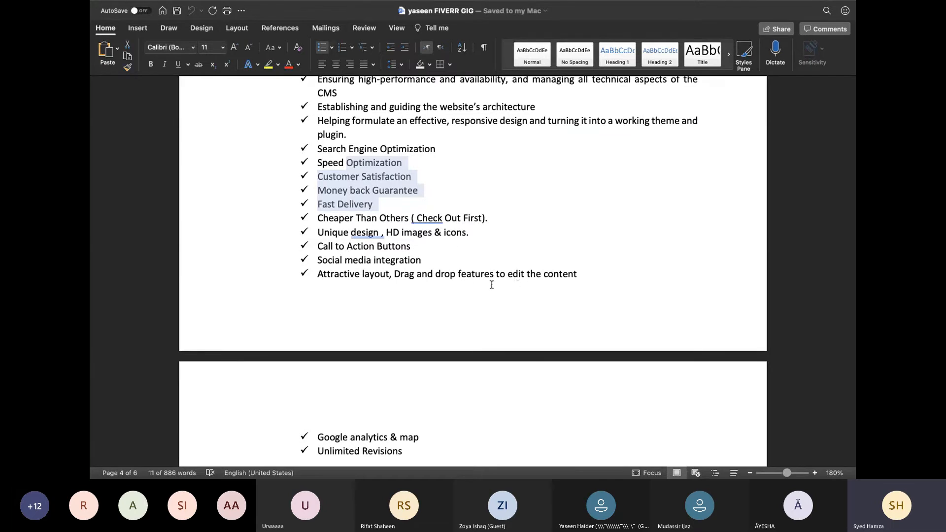
Trim 'and implementing', 'and availability' and 'and guiding the' from the Designing, Ensuring and Establishing lines
key("ctrl+Left")
scroll(416, 249, "up", 1)
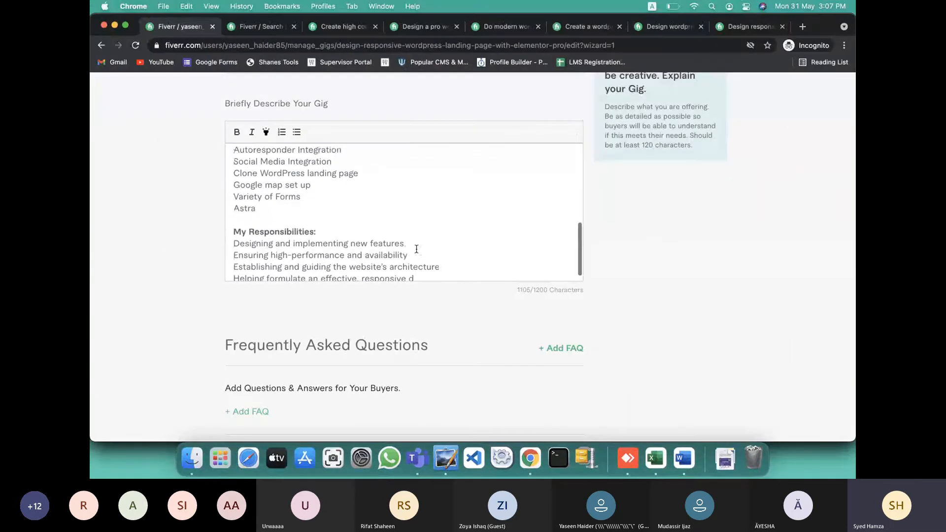
scroll(416, 250, "down", 1)
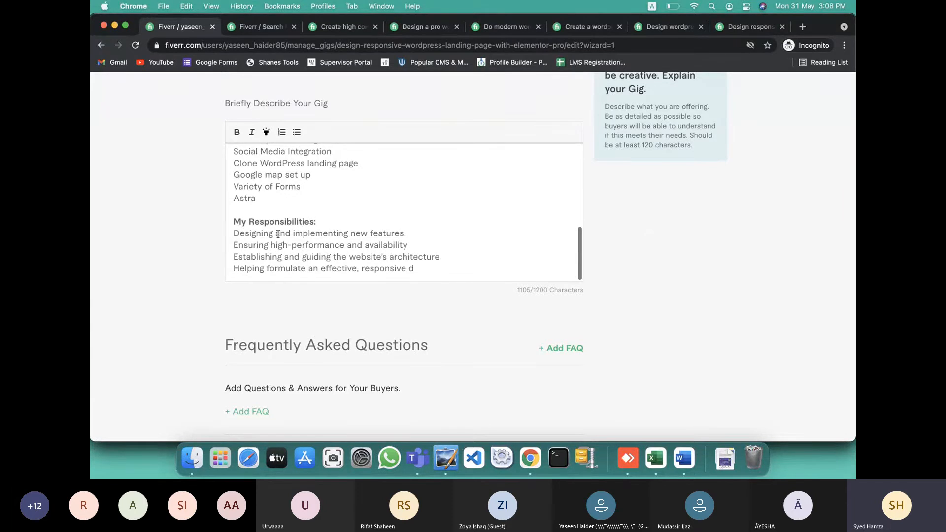
left_click_drag(275, 233, 349, 232)
key("BackSpace")
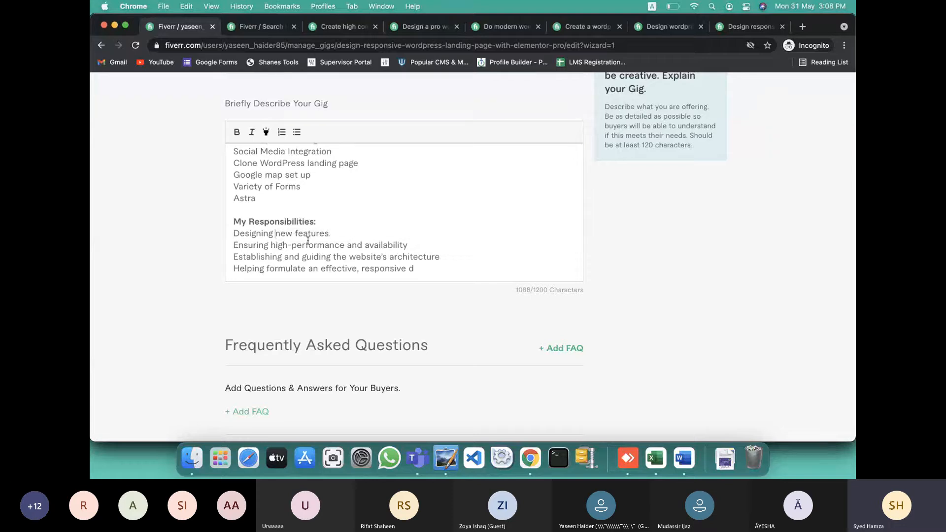
left_click_drag(348, 247, 425, 241)
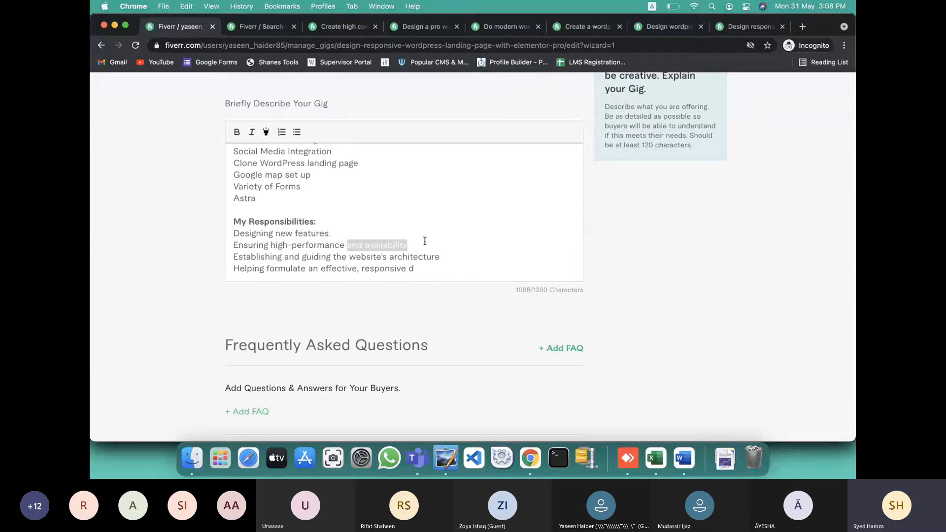
key("BackSpace")
key("BackSpace")
type(".")
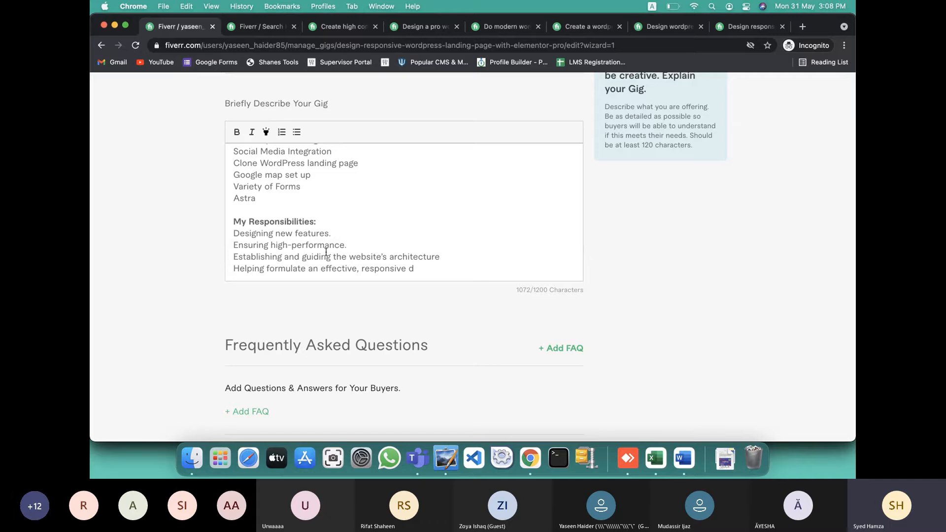
left_click_drag(288, 258, 345, 257)
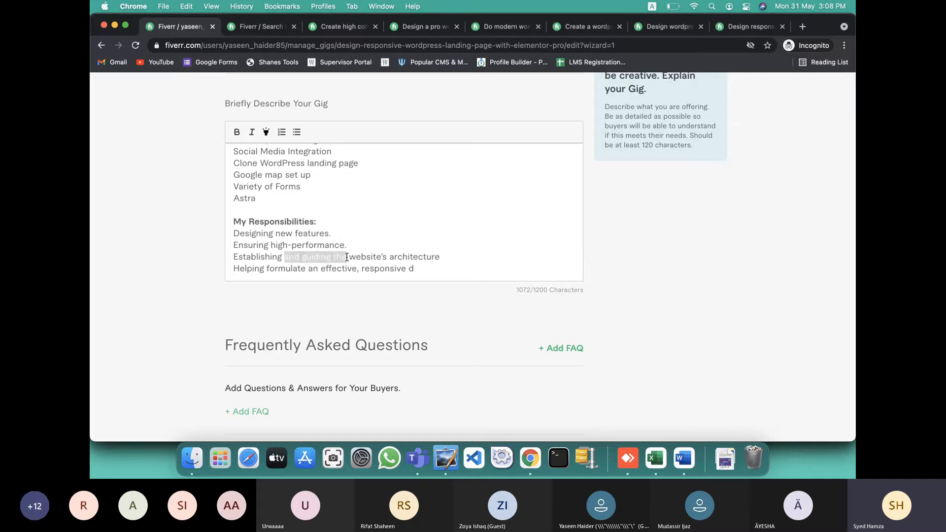
key("BackSpace")
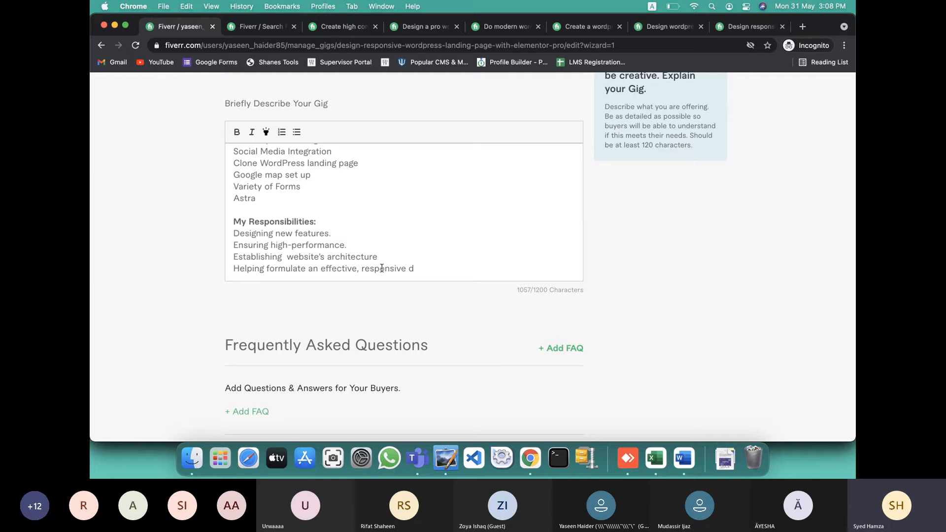
Delete the cut-off 'Helping formulate' line and the empty line left after it
left_click_drag(235, 268, 435, 269)
key("BackSpace")
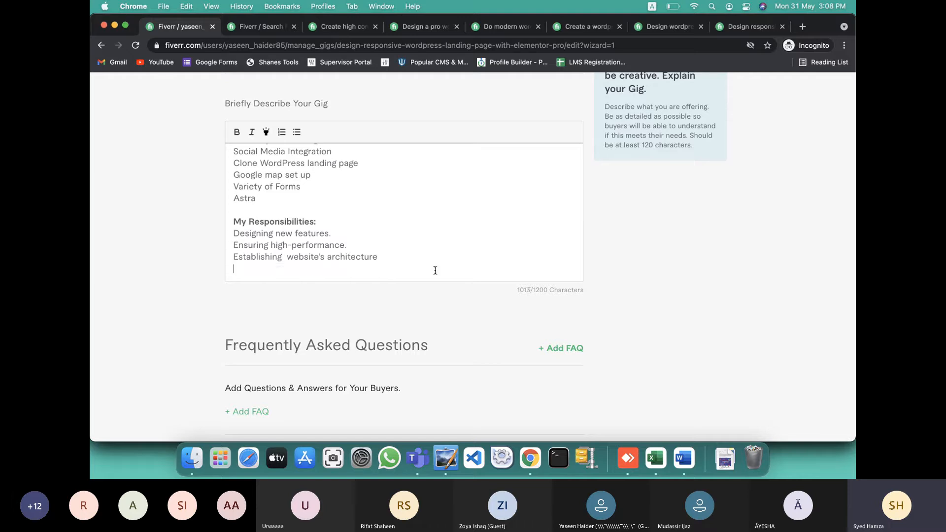
key("BackSpace")
scroll(452, 259, "up", 5)
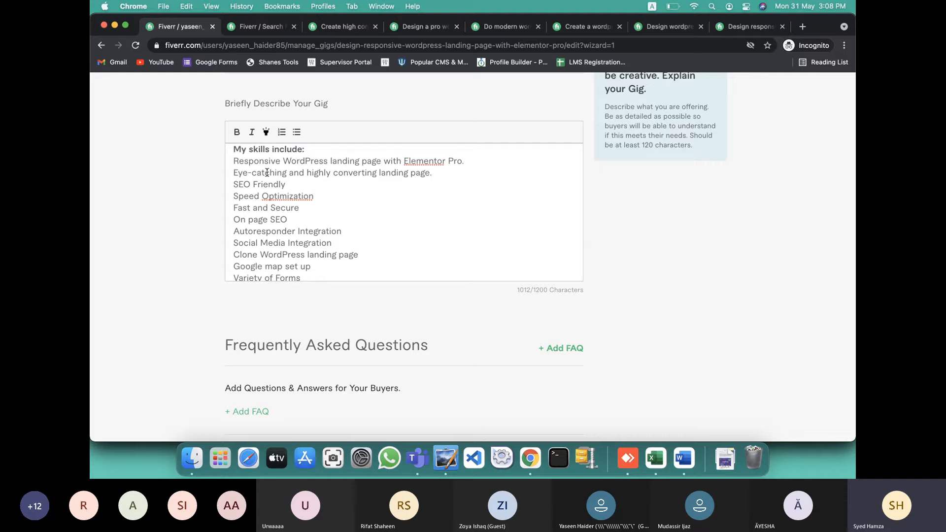
left_click_drag(236, 157, 290, 211)
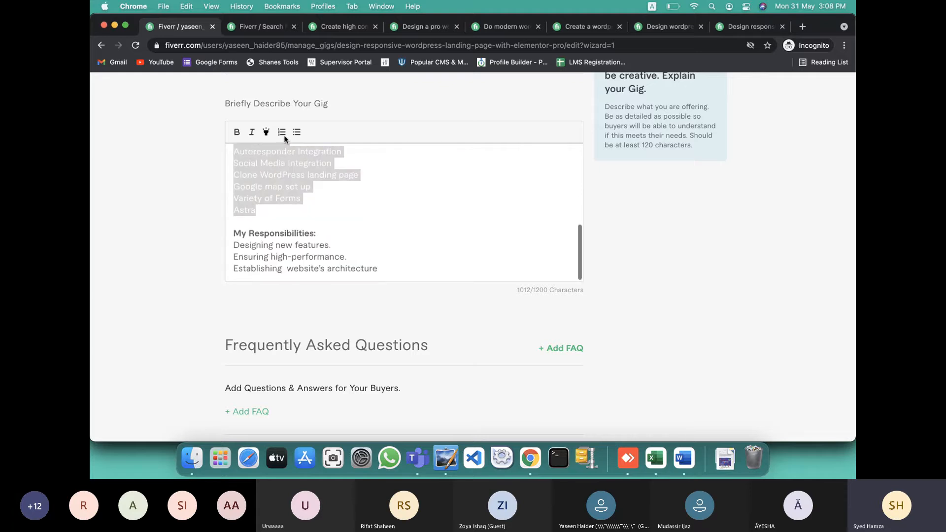
Apply bullet formatting to the selected My skills include lines
left_click(297, 132)
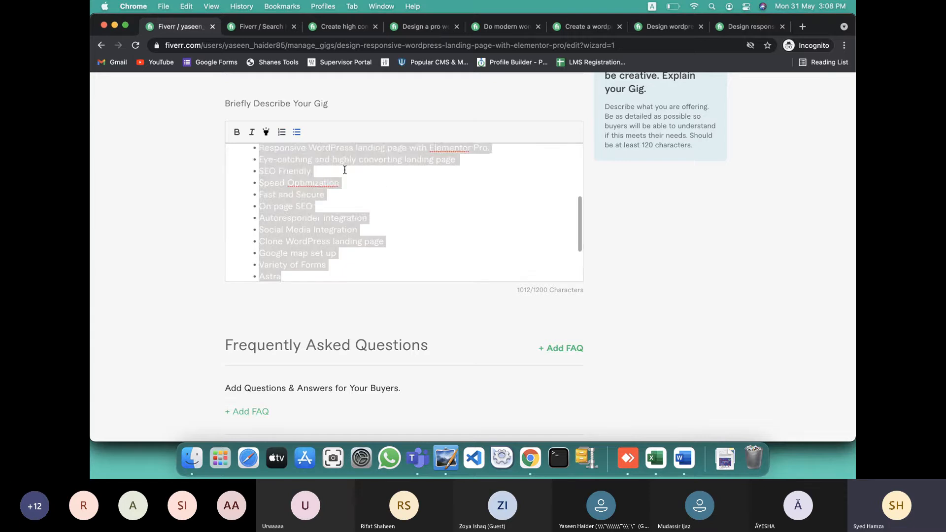
left_click(379, 186)
scroll(379, 185, "up", 8)
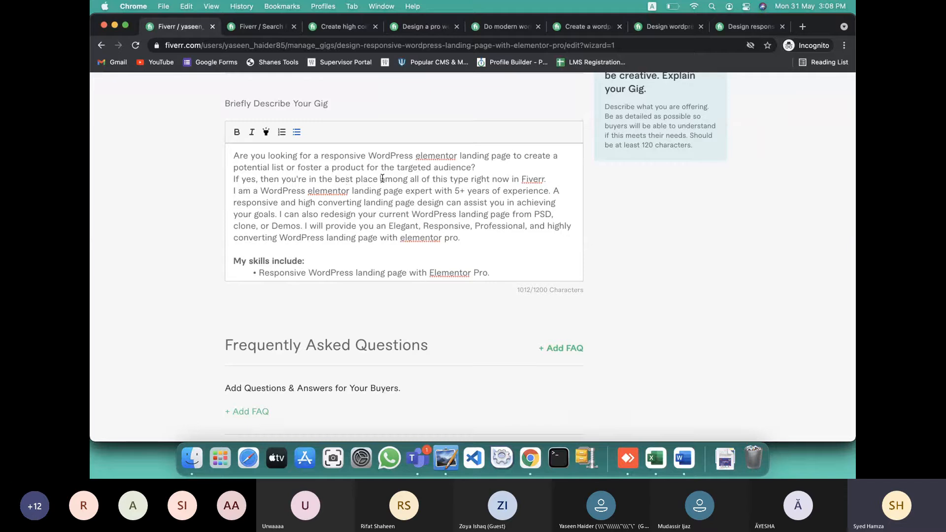
Remove the Fiverr boast after 'best place' and join 'I am' to the previous line with a comma
left_click_drag(380, 180, 551, 179)
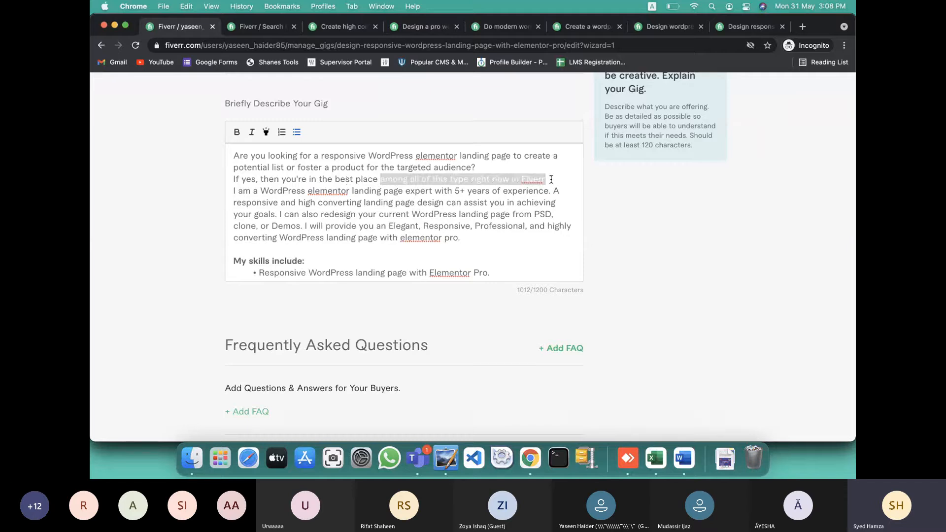
key("BackSpace")
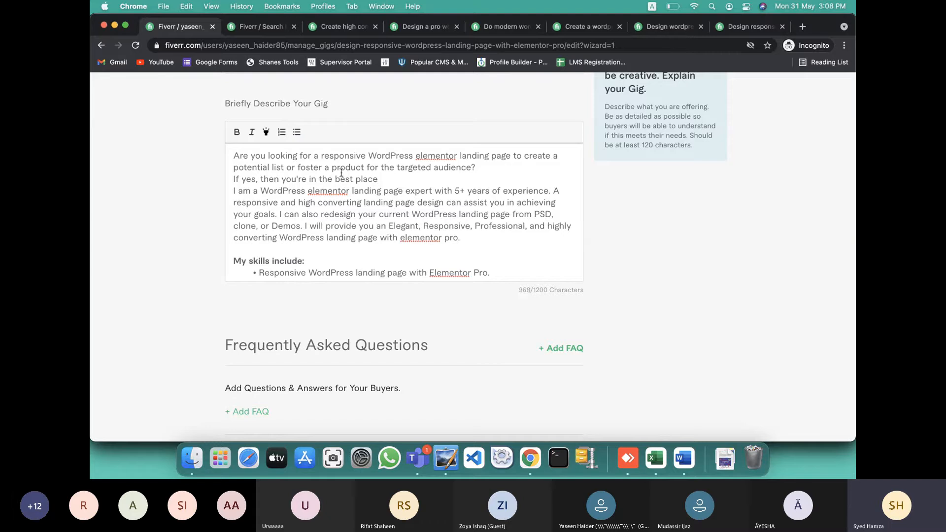
left_click(235, 190)
key("BackSpace")
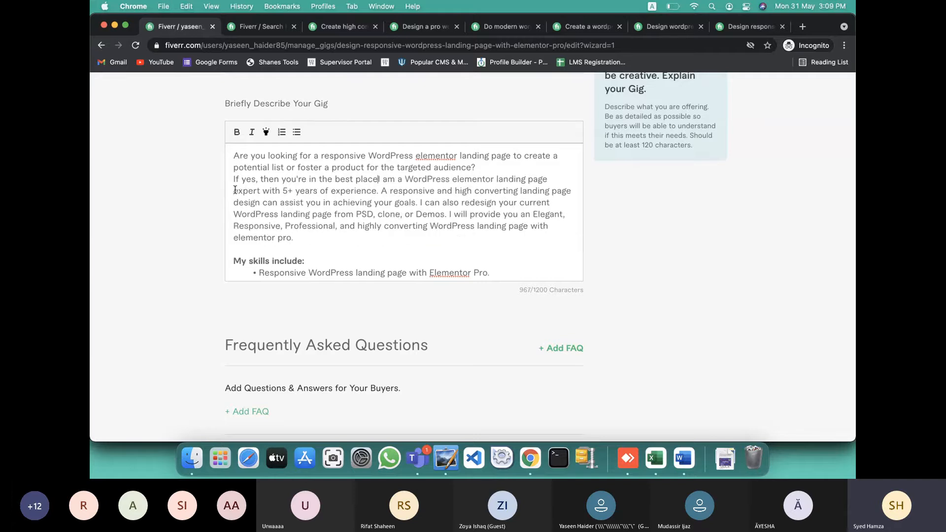
type(",")
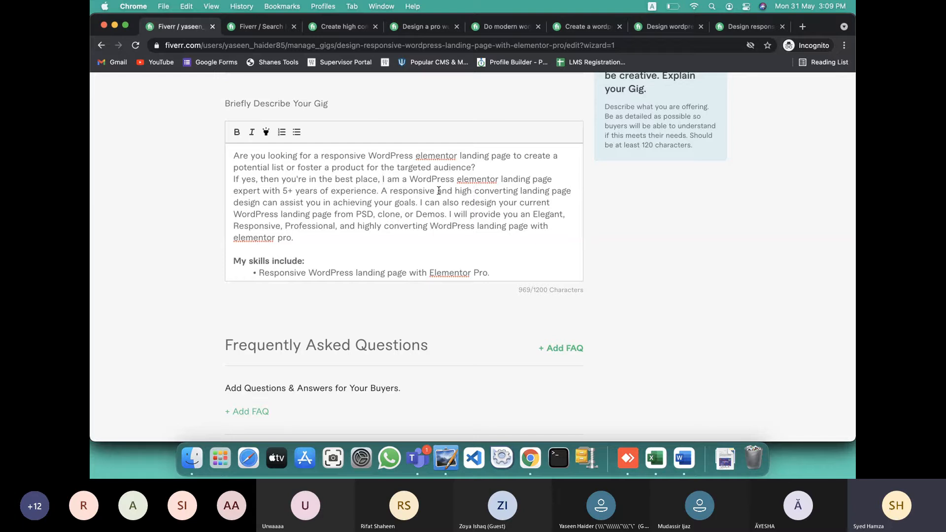
Delete 'and high converting' and the closing 'I will provide' sentence from the intro
left_click_drag(439, 190, 520, 194)
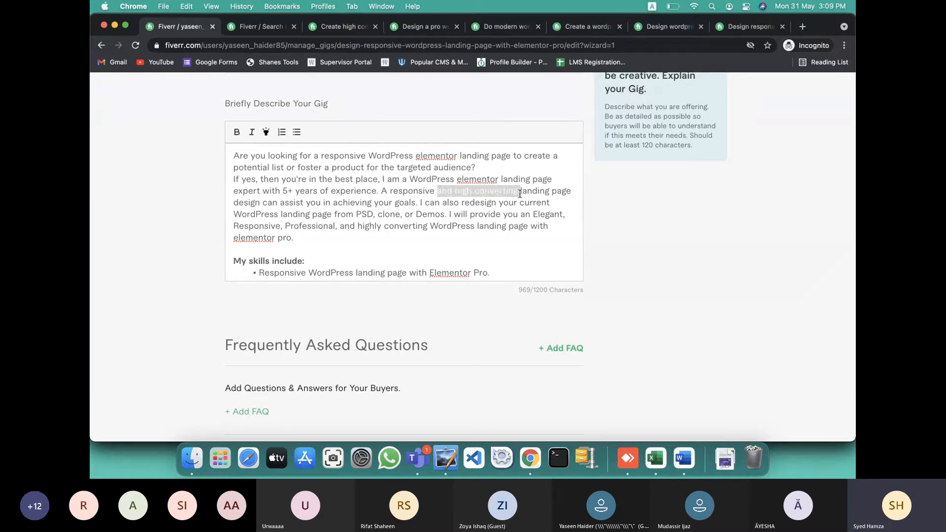
key("BackSpace")
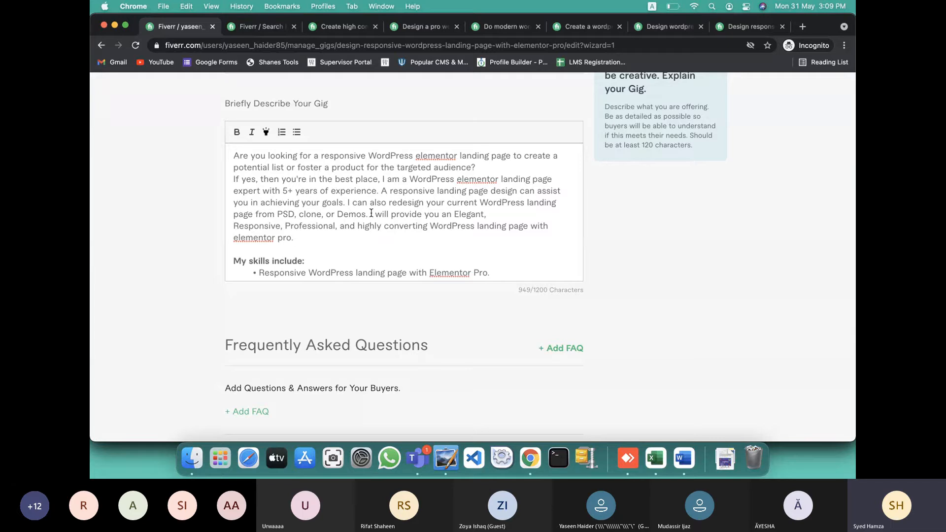
left_click_drag(372, 213, 507, 233)
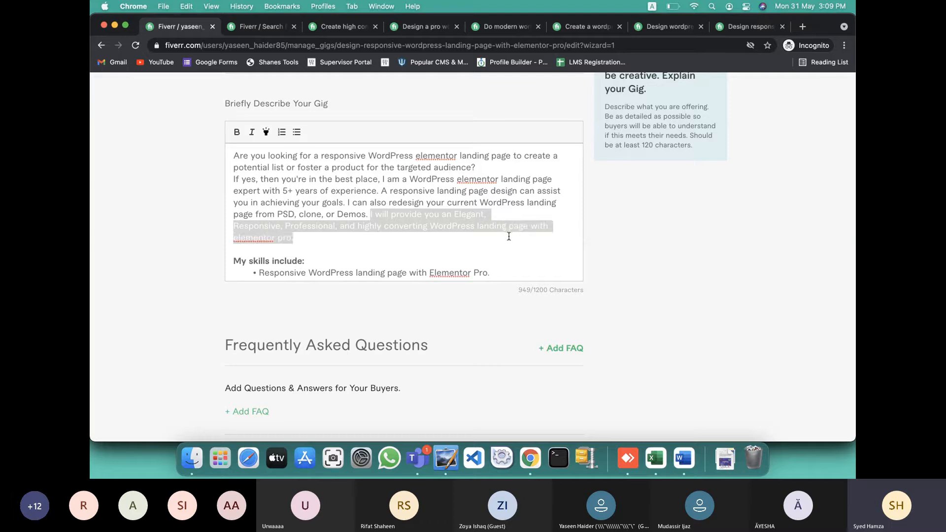
key("BackSpace")
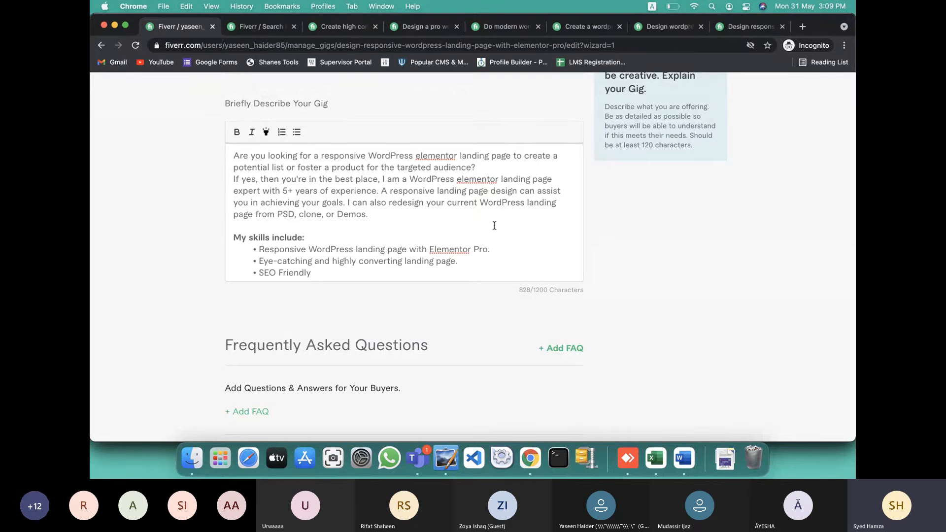
scroll(494, 226, "down", 1)
scroll(494, 226, "up", 1)
scroll(494, 226, "down", 2)
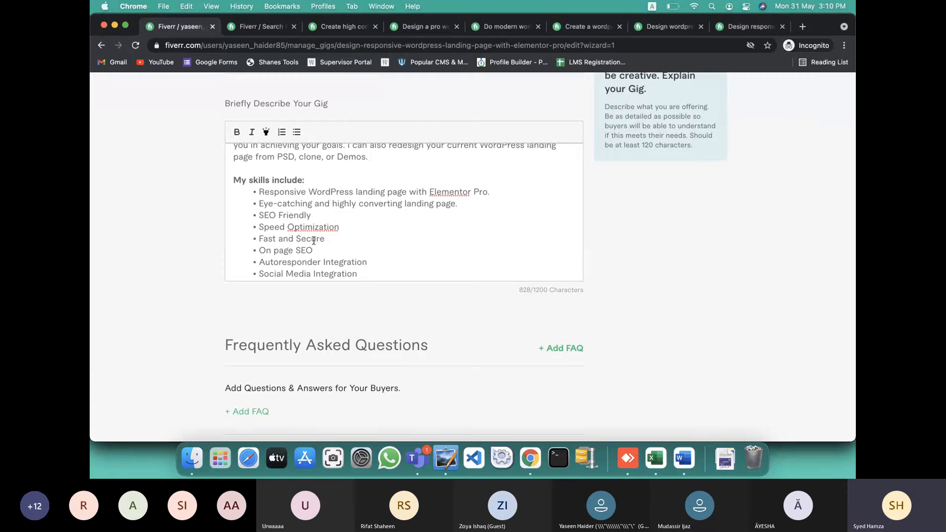
Bullet the three My Responsibilities lines in the gig description
scroll(292, 240, "down", 3)
scroll(290, 239, "down", 2)
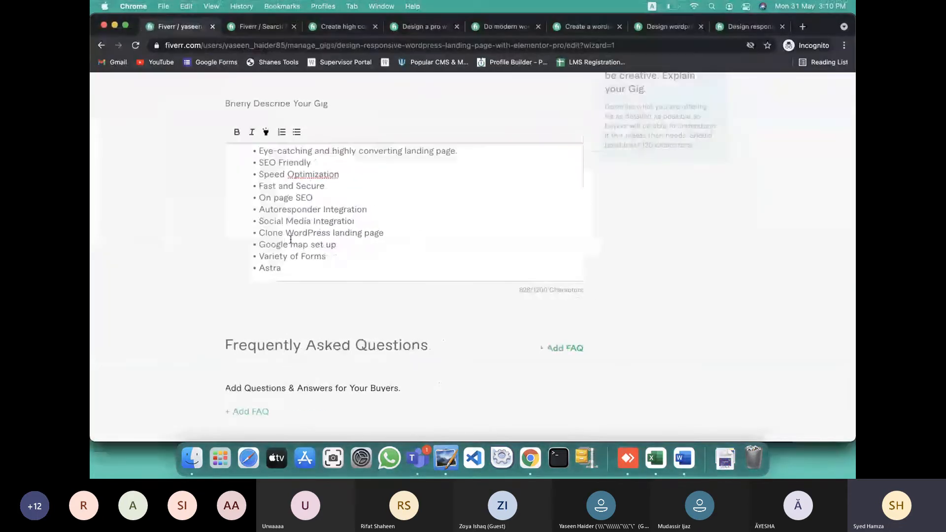
scroll(290, 240, "down", 3)
scroll(291, 239, "down", 1)
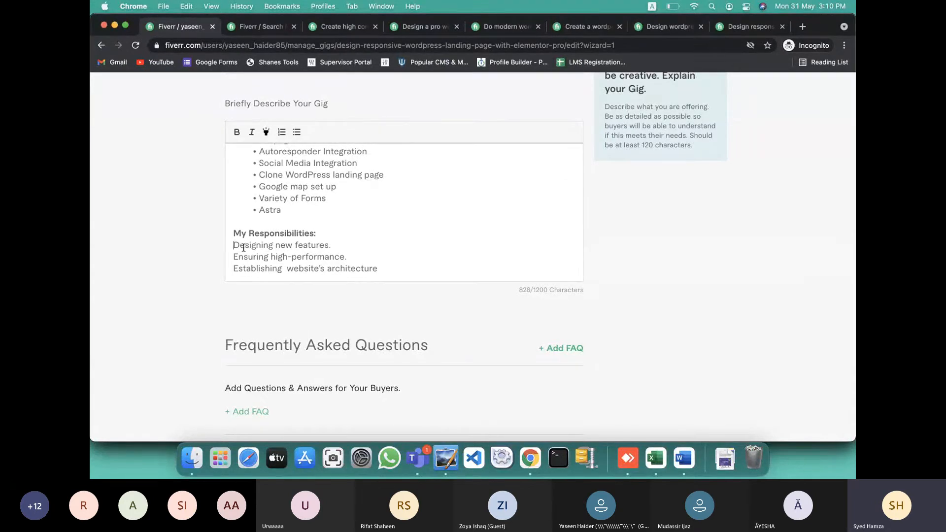
left_click_drag(243, 247, 389, 268)
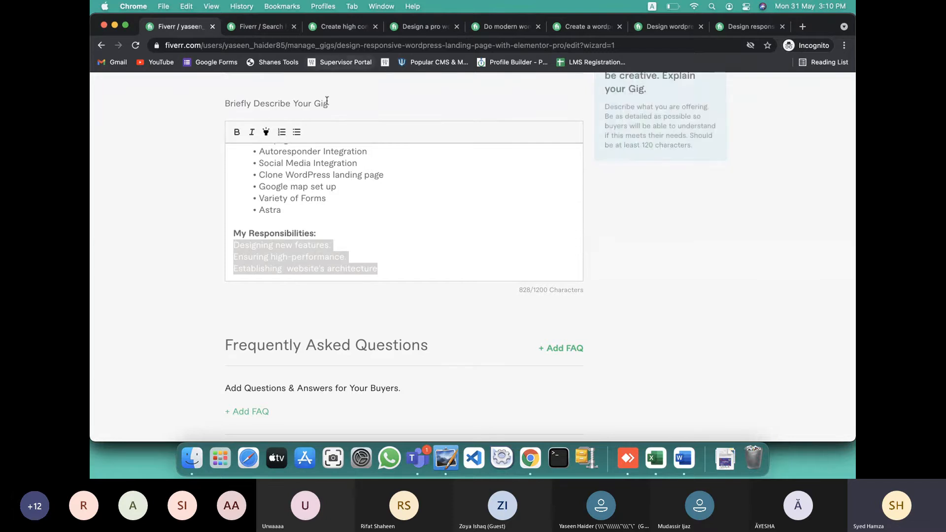
left_click(297, 132)
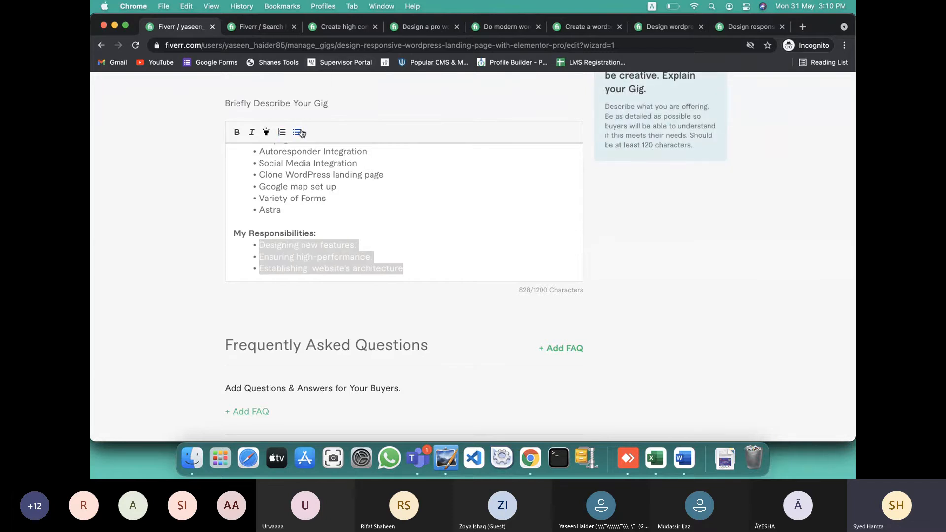
scroll(423, 232, "down", 2)
left_click(428, 223)
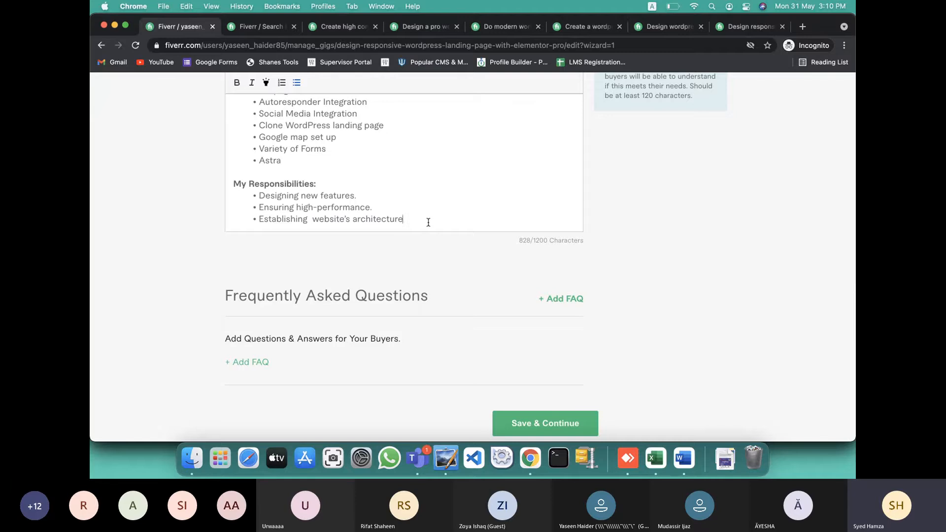
key("ctrl+Right")
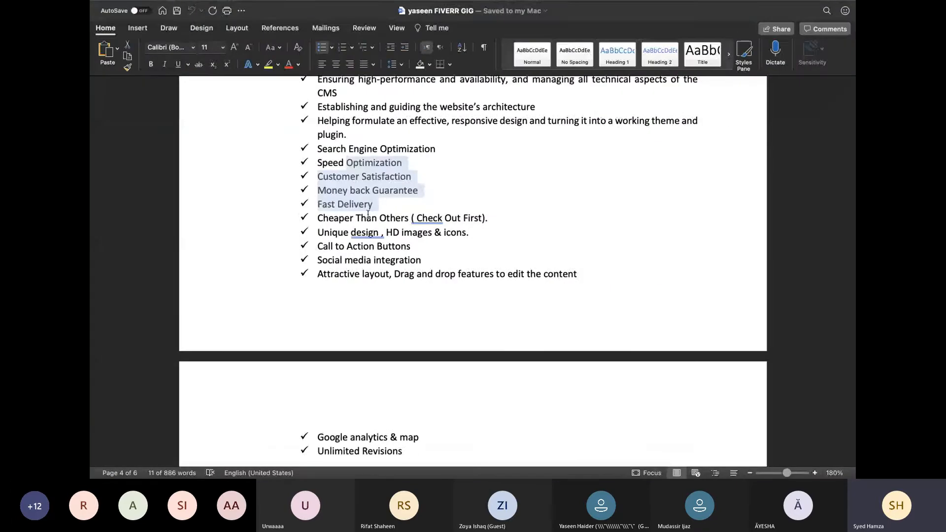
Select and copy the Cheaper Than Others, Unique design and Call to Action Buttons lines from the Word checklist
left_click(421, 187)
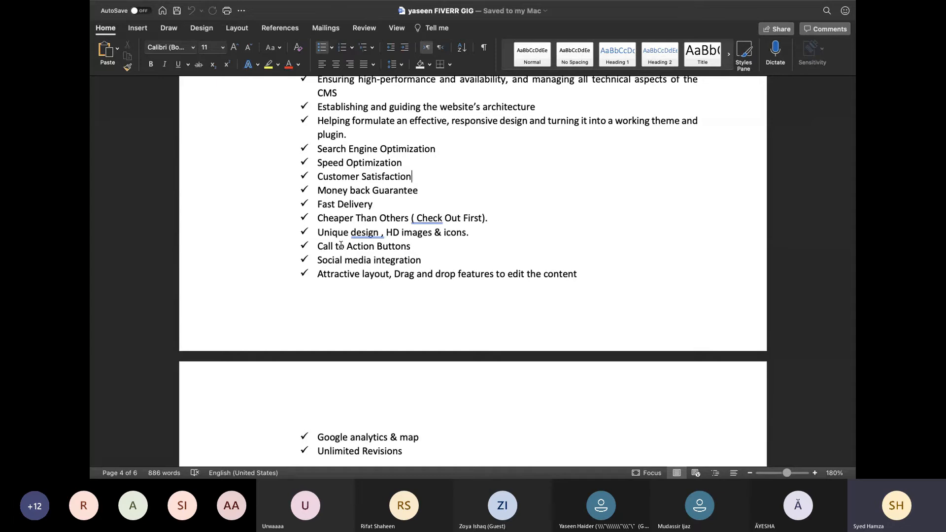
left_click_drag(318, 259, 427, 259)
scroll(390, 260, "up", 5)
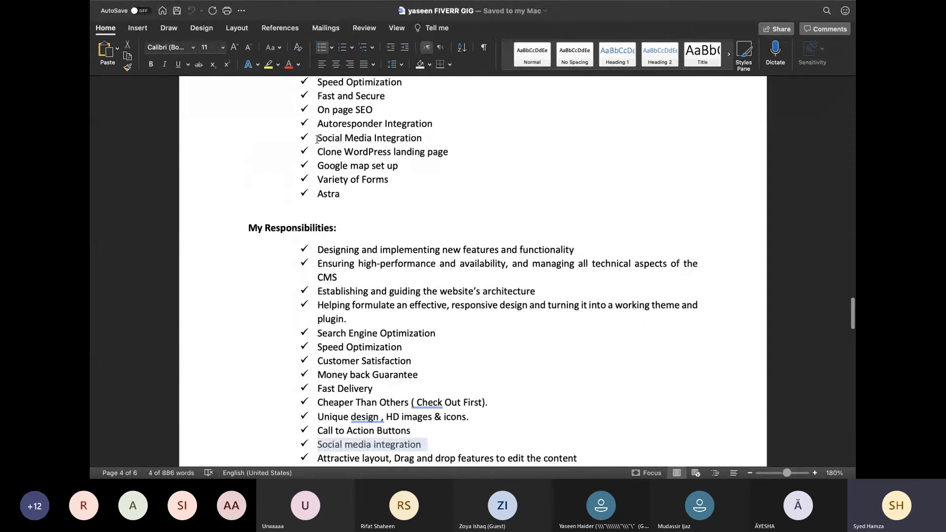
left_click_drag(317, 138, 426, 138)
scroll(403, 184, "up", 1)
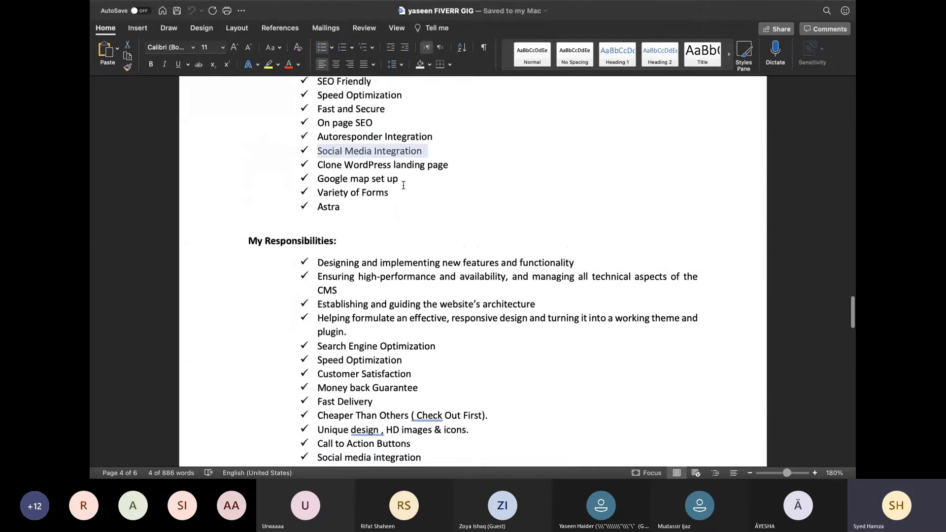
scroll(403, 185, "down", 3)
scroll(403, 185, "down", 2)
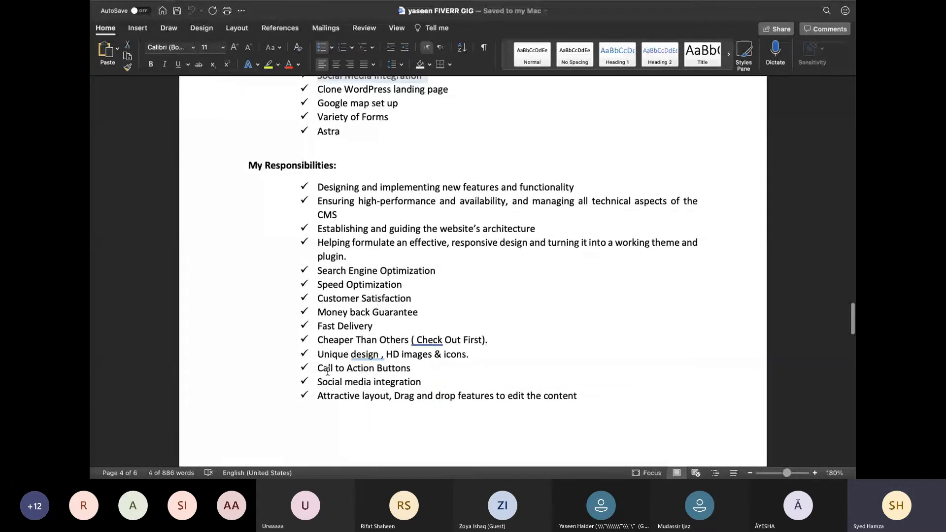
left_click_drag(316, 383, 433, 385)
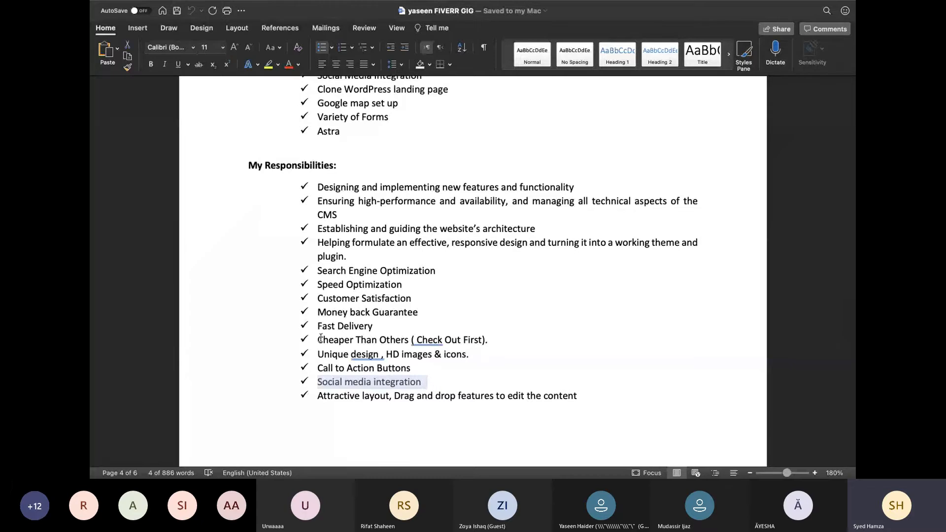
left_click_drag(318, 338, 415, 363)
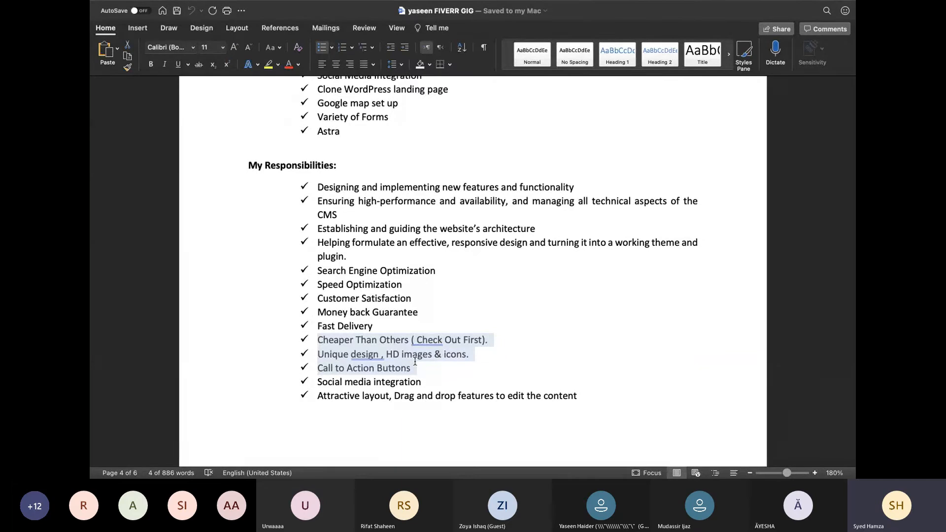
scroll(415, 362, "down", 5)
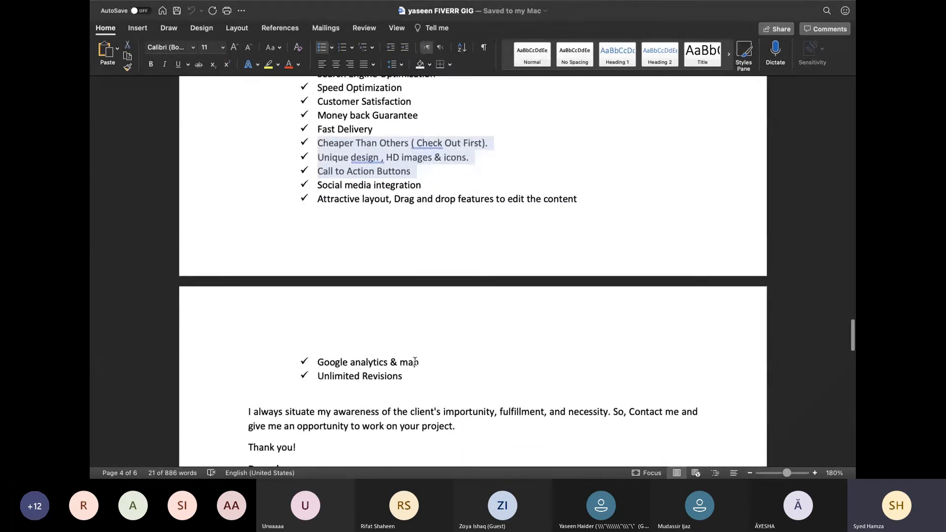
scroll(414, 362, "up", 3)
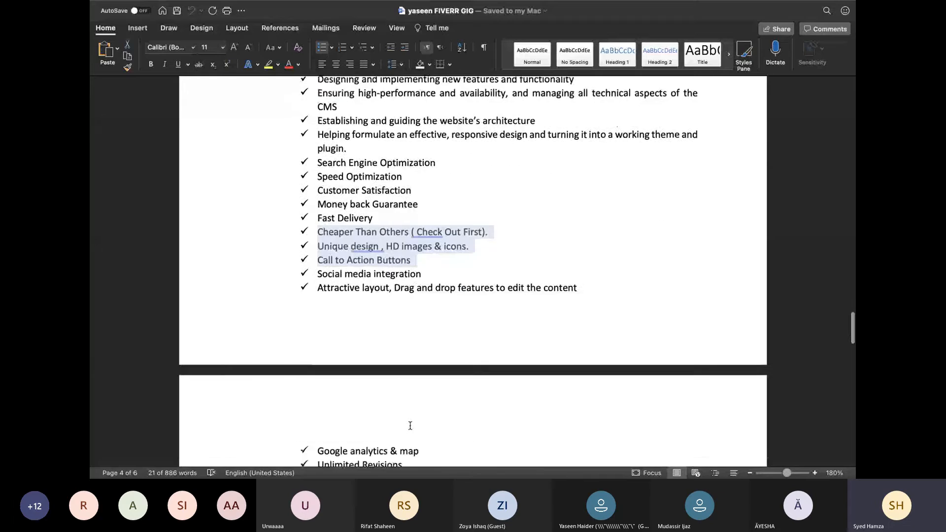
scroll(410, 425, "down", 3)
scroll(421, 353, "up", 5)
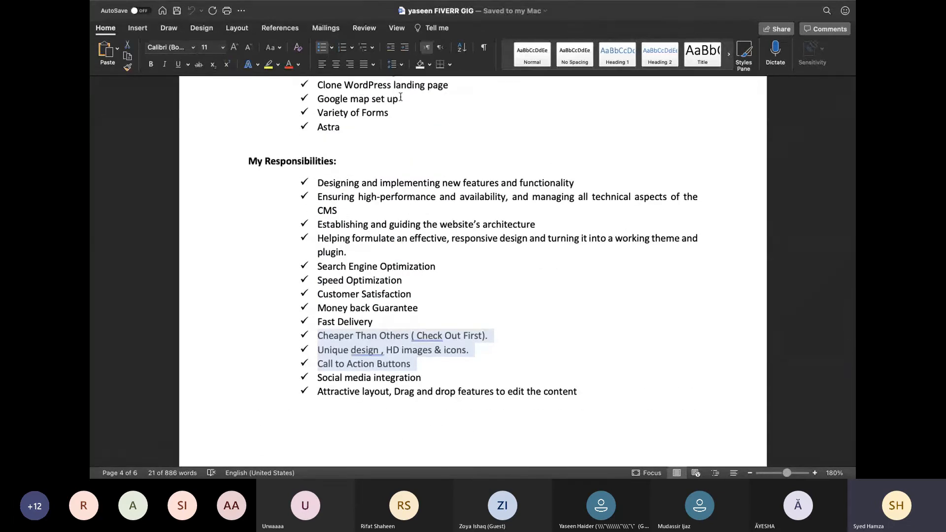
scroll(393, 121, "down", 5)
scroll(392, 121, "down", 1)
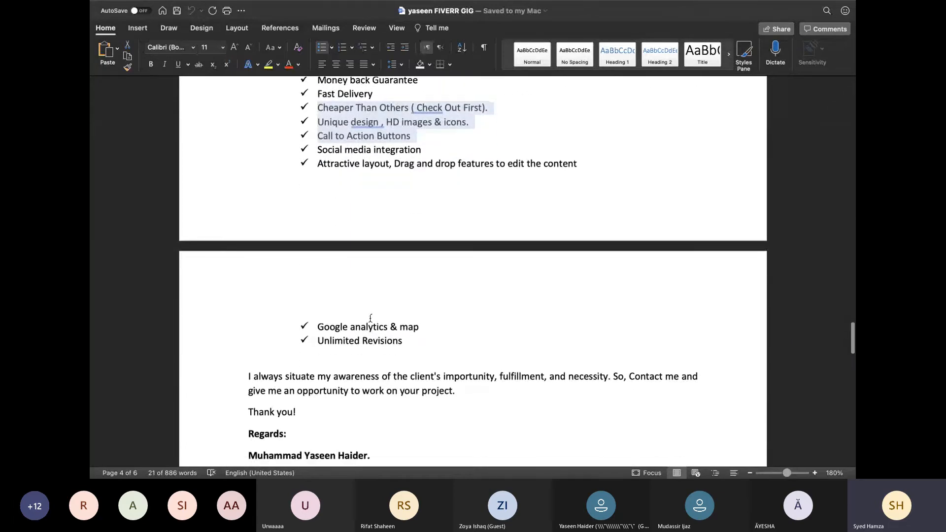
scroll(369, 323, "up", 4)
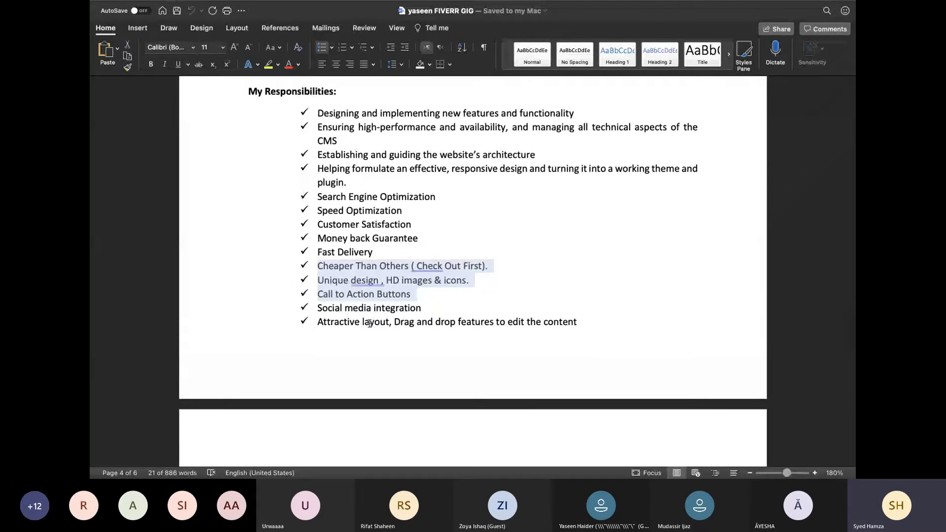
key("ctrl+Left")
Paste Cheaper Than Others, Unique design and Call to Action Buttons under My Responsibilities, clean their ü marks and bullet them
left_click(416, 218)
key("Return")
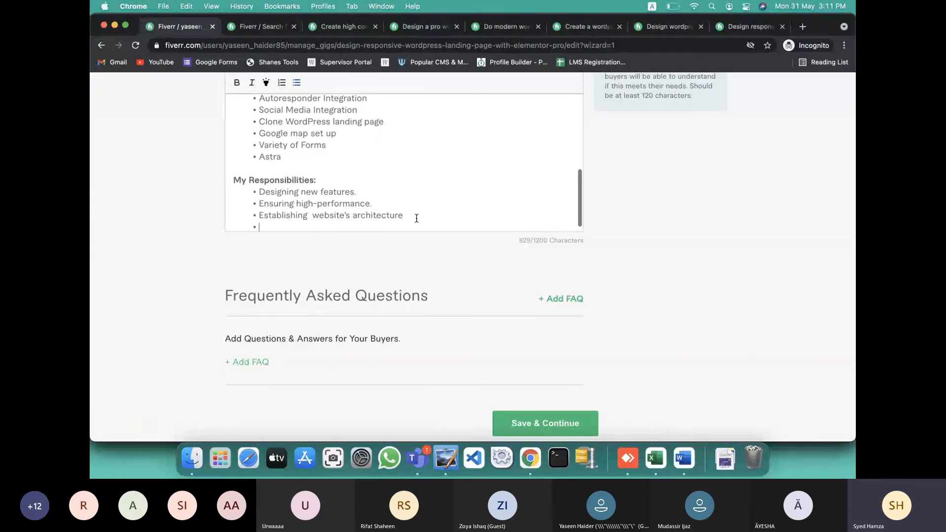
type("ü Cheaper Than Others ( Check Out First). ü Unique design , HD images & icons. ü Call to Action Buttons")
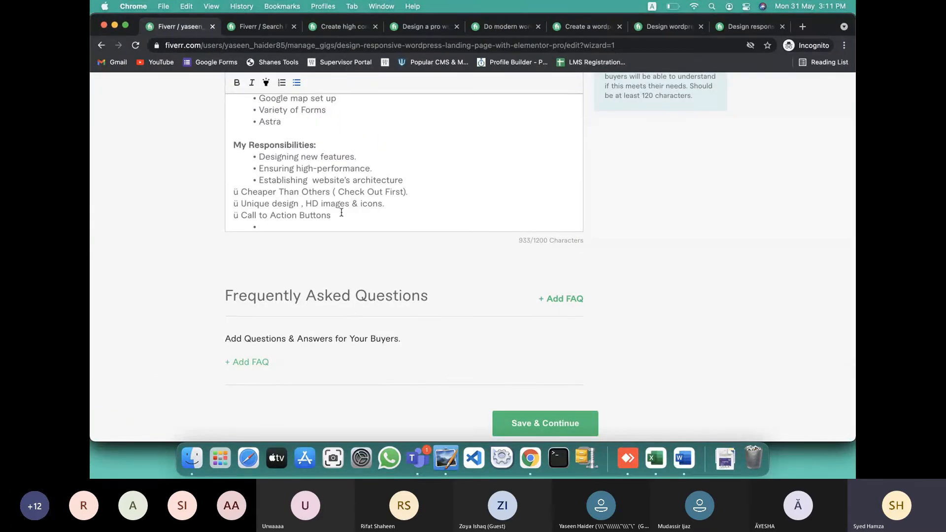
key("BackSpace")
key("BackSpace")
key("BackSpace")
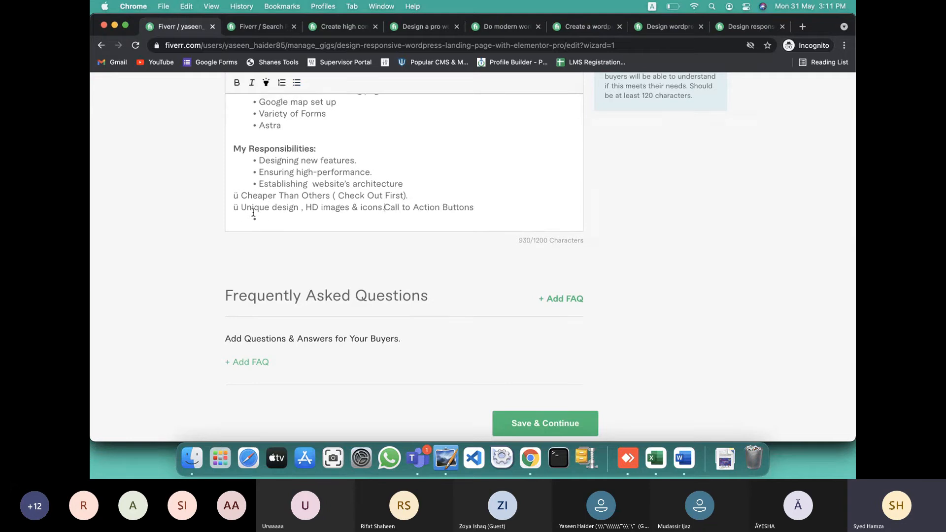
key("Return")
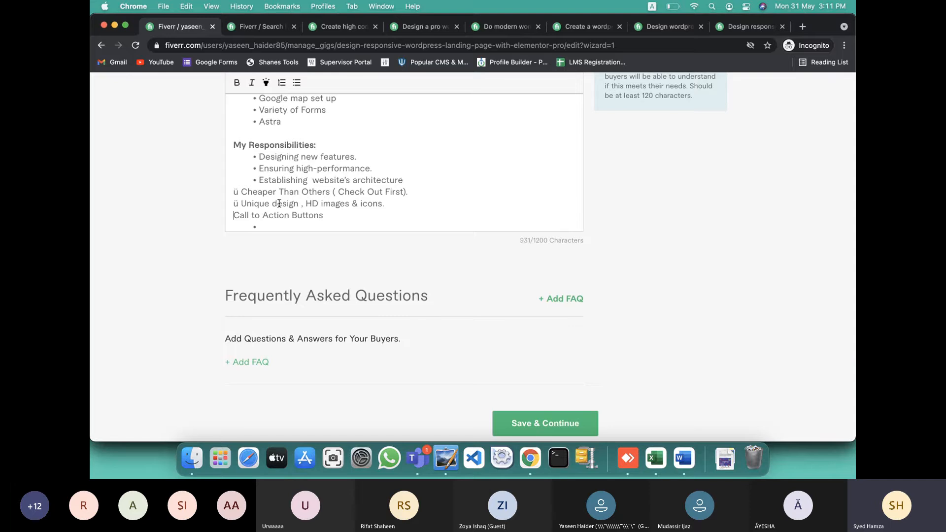
left_click(242, 205)
key("BackSpace")
key("BackSpace")
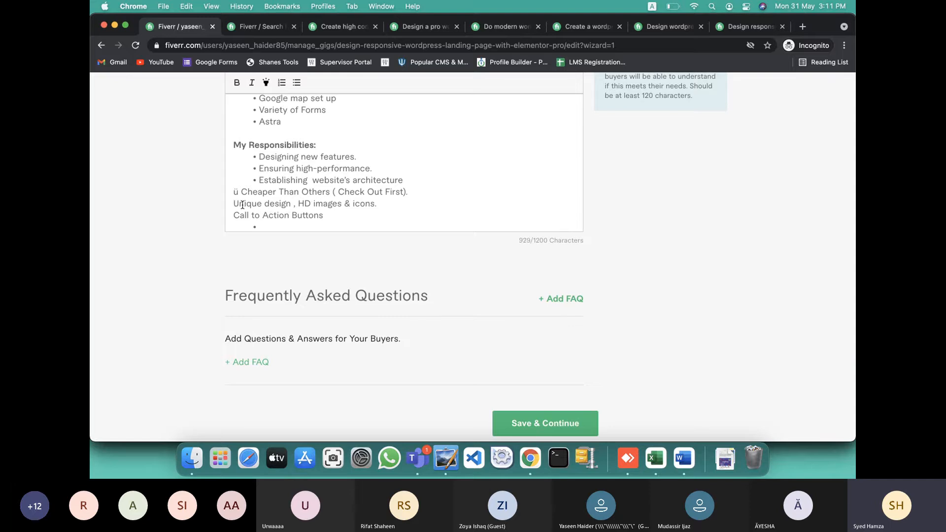
left_click(242, 193)
key("BackSpace")
key("BackSpace")
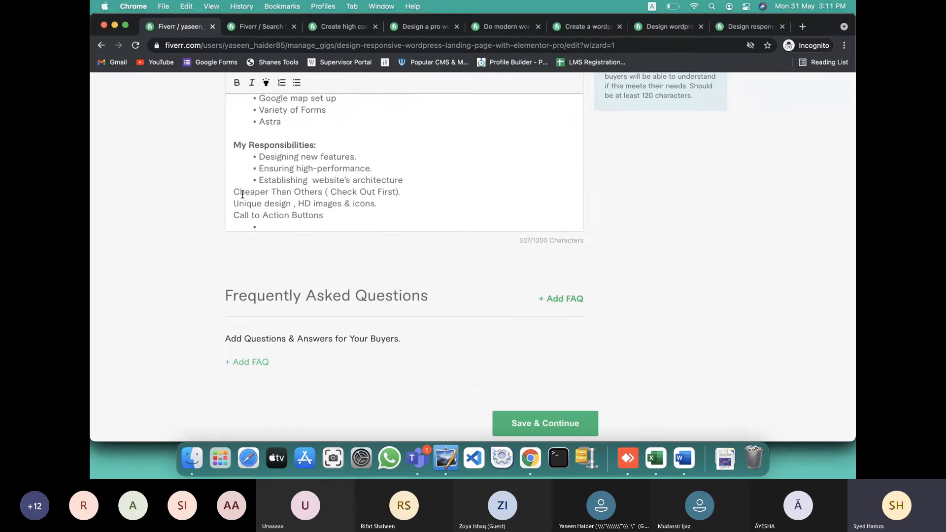
left_click_drag(323, 215, 222, 192)
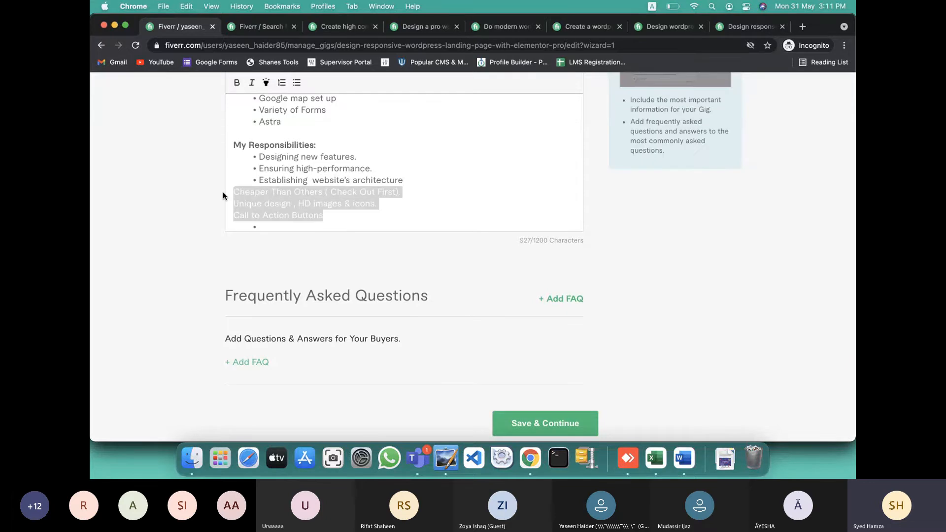
left_click(296, 82)
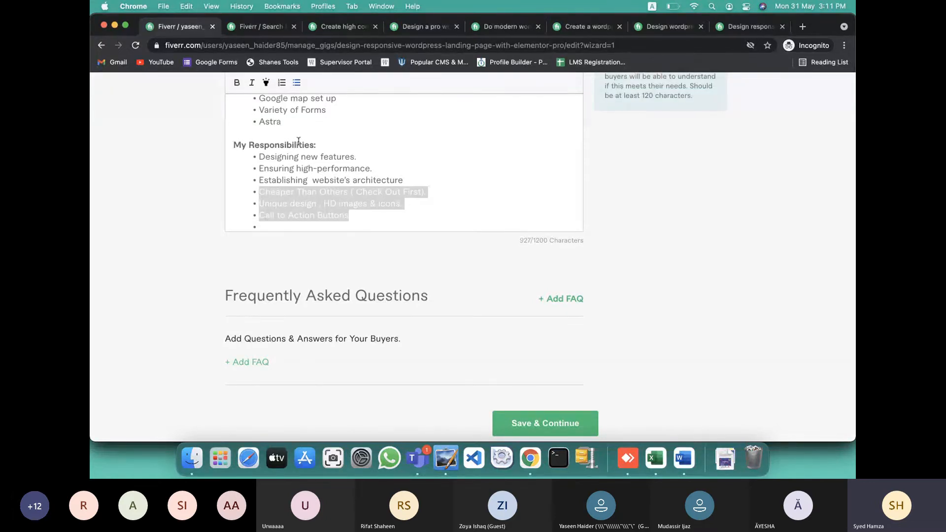
left_click(266, 224)
key("BackSpace")
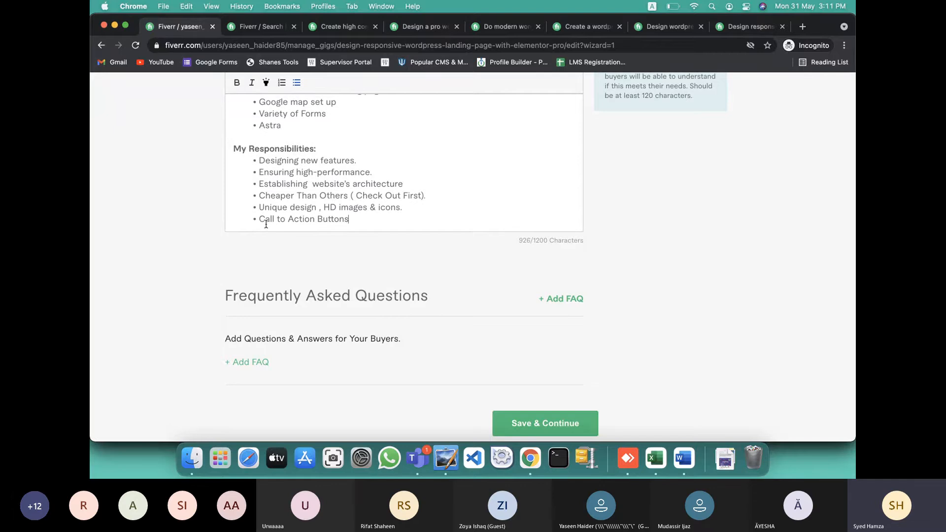
Add a blank line after Call to Action Buttons and copy Word's closing paragraph through the sign-off
scroll(353, 212, "down", 1)
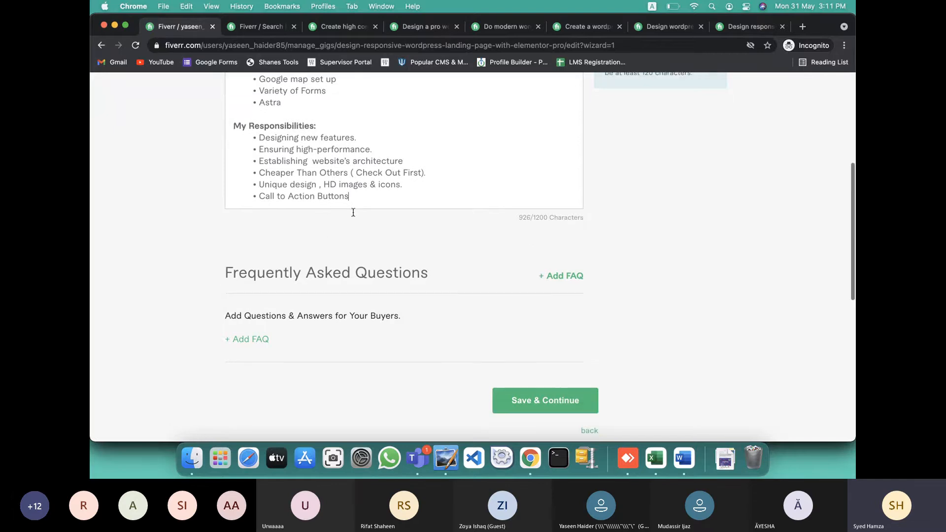
scroll(388, 181, "up", 5)
scroll(389, 180, "up", 3)
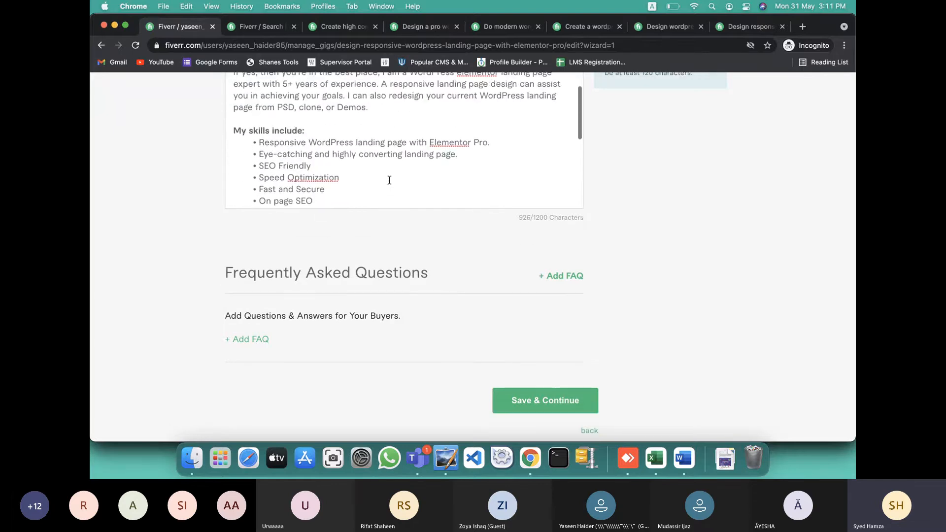
scroll(389, 180, "down", 8)
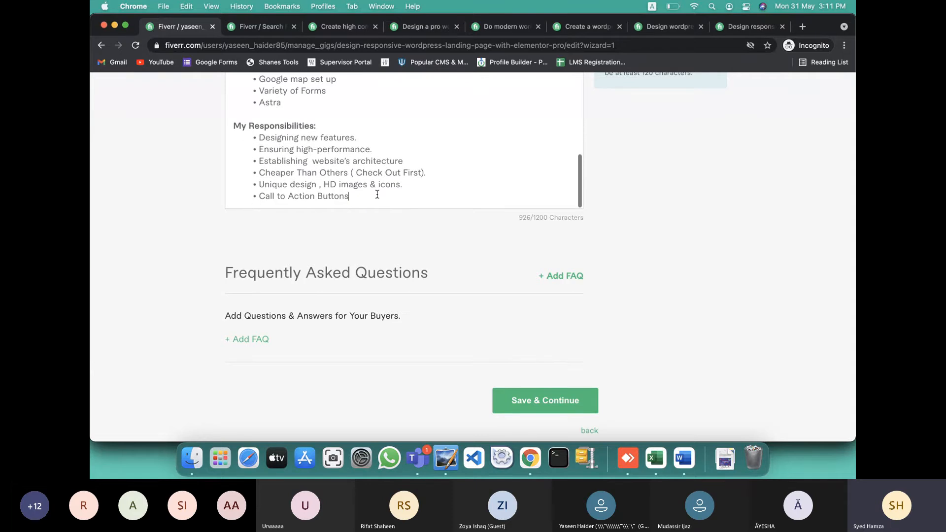
key("Return")
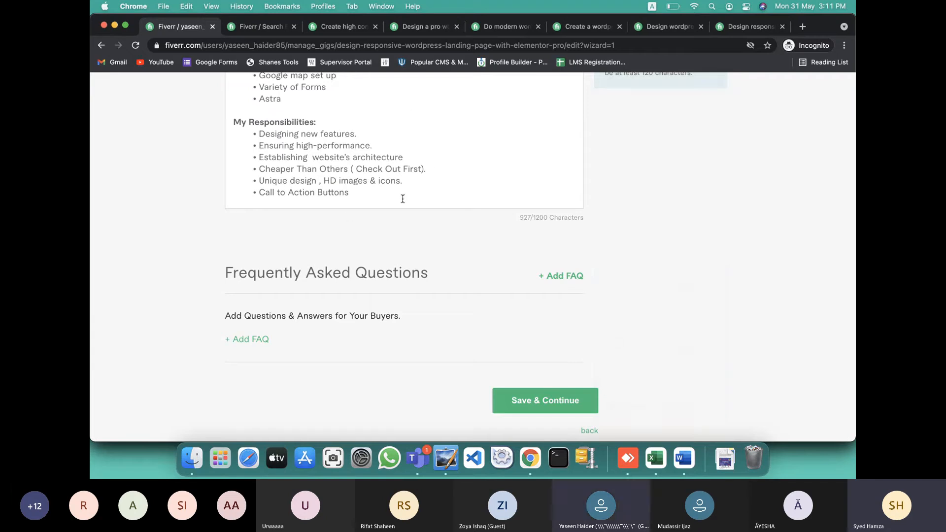
key("ctrl+Left")
key("ctrl+Right")
key("ctrl+Right")
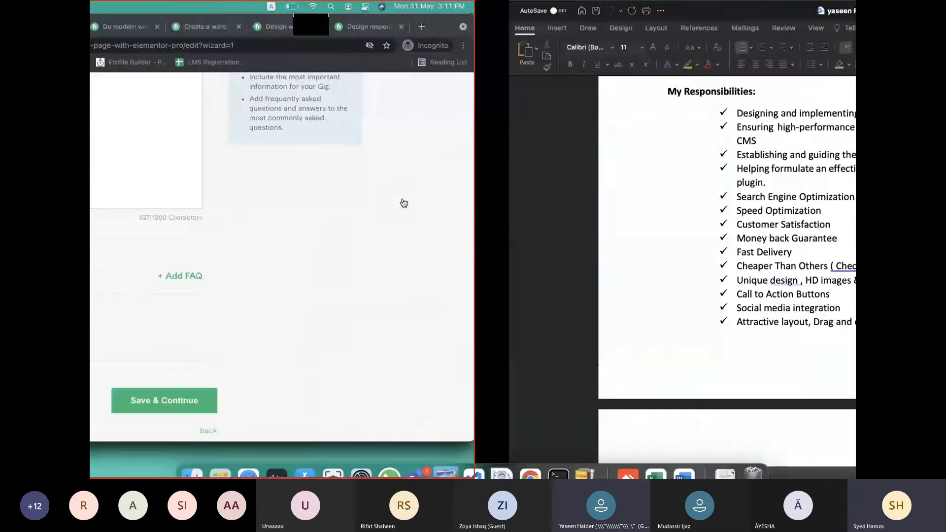
scroll(412, 311, "down", 10)
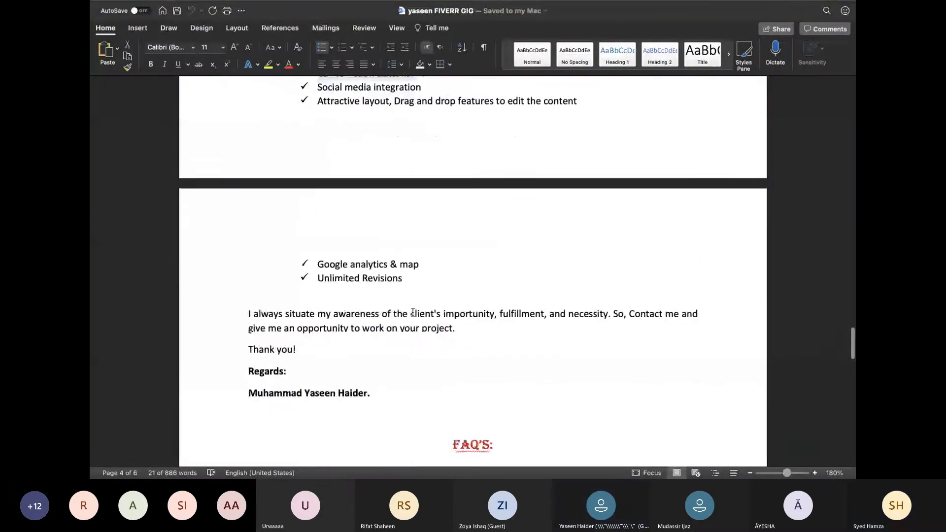
left_click_drag(249, 313, 392, 386)
key("super+c")
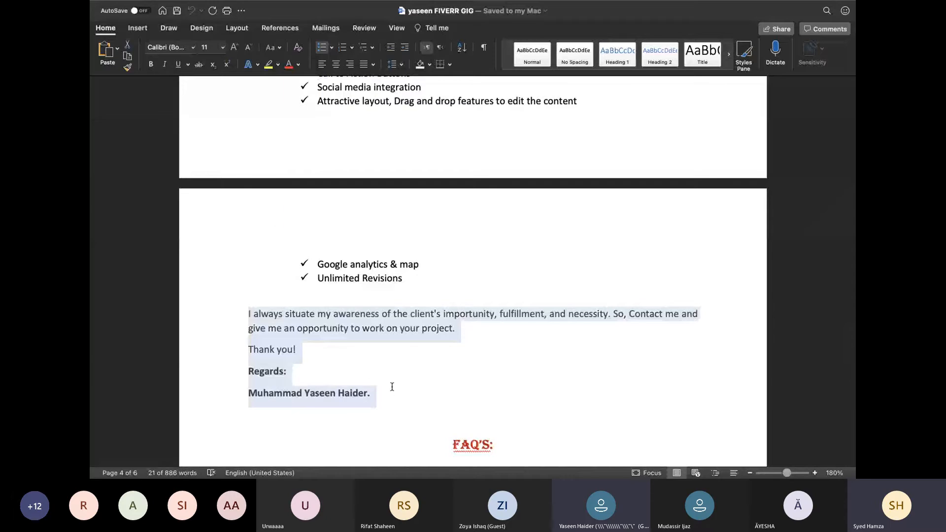
key("ctrl+Left")
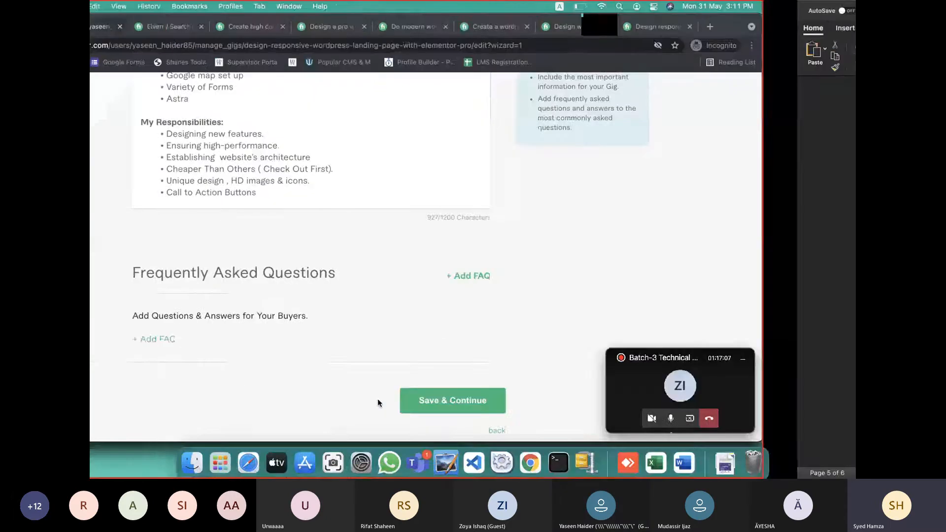
left_click(383, 202)
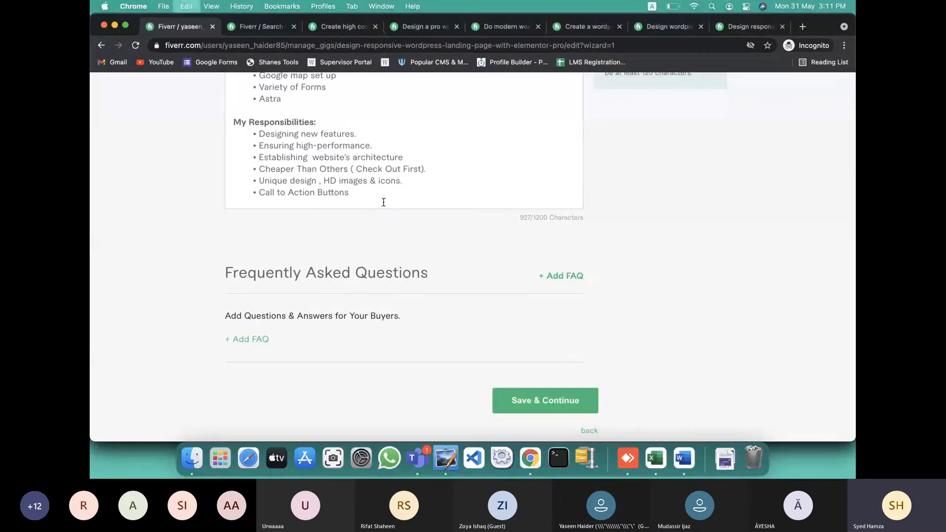
key("super+v")
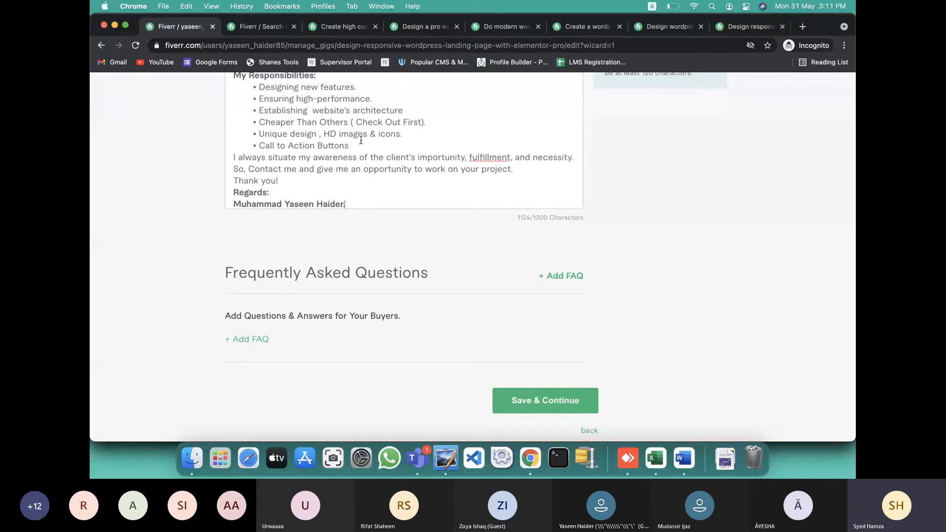
left_click(366, 147)
key("Return")
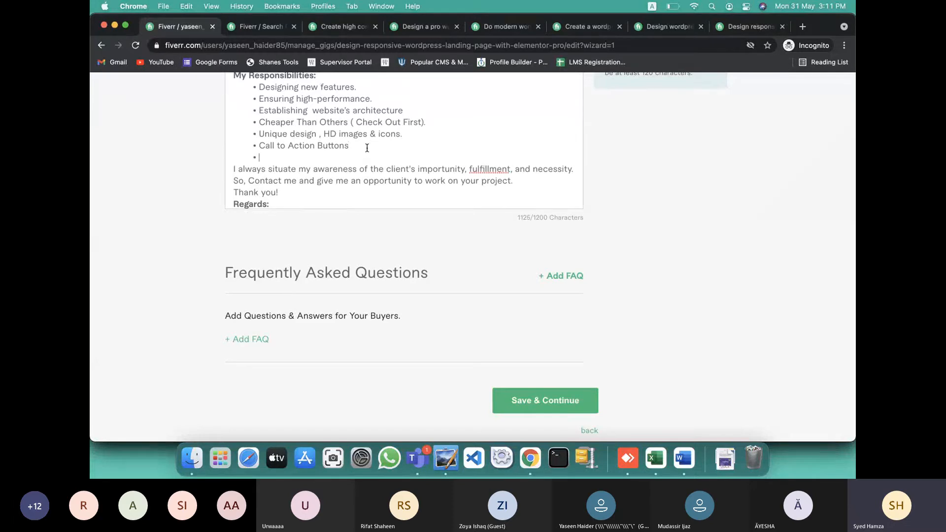
type("Money-Back Guar")
key("BackSpace")
type("at")
type("antee")
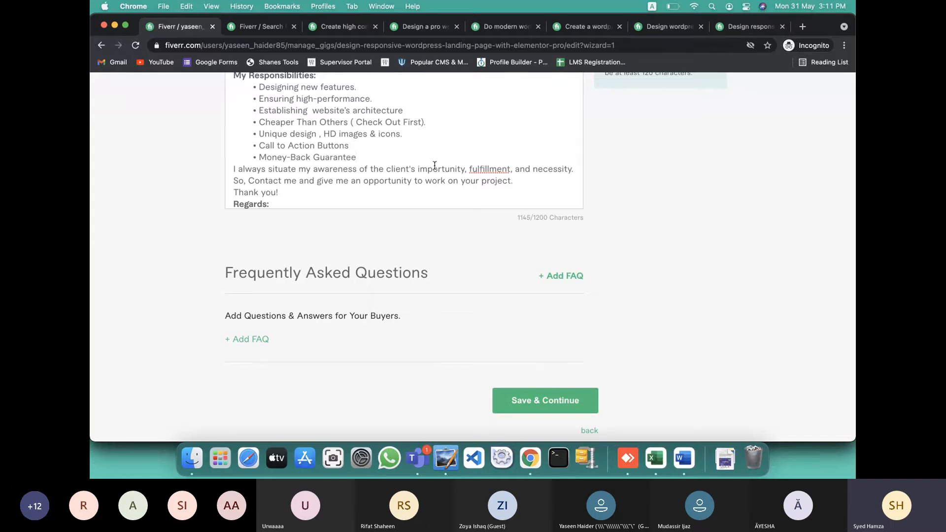
key("Return")
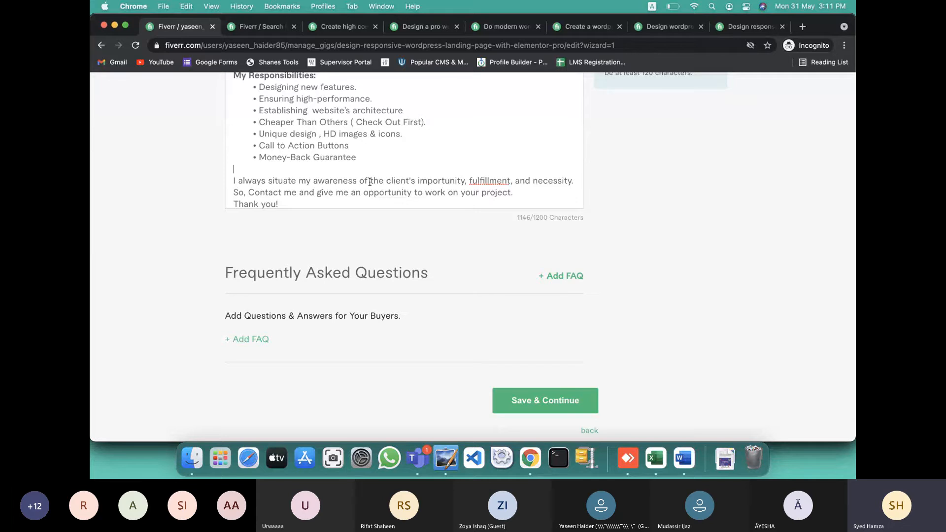
scroll(369, 182, "up", 10)
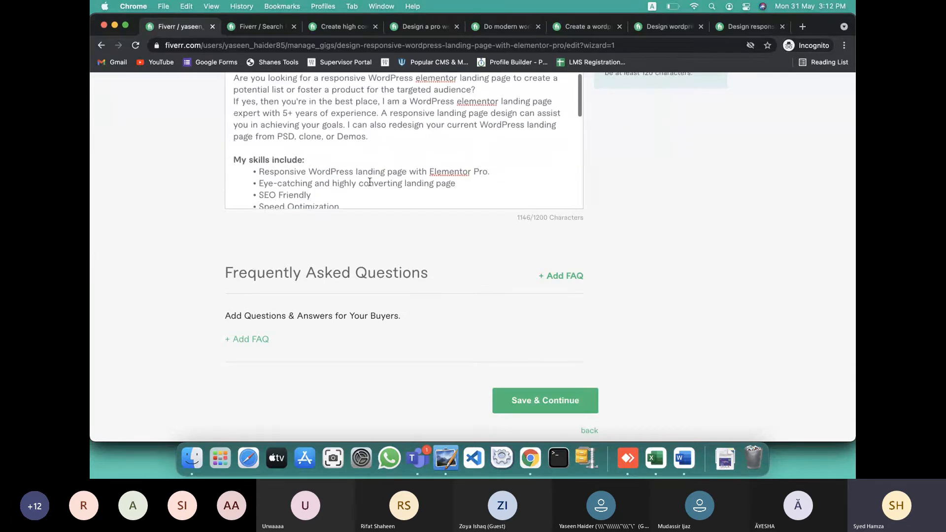
scroll(434, 152, "up", 2)
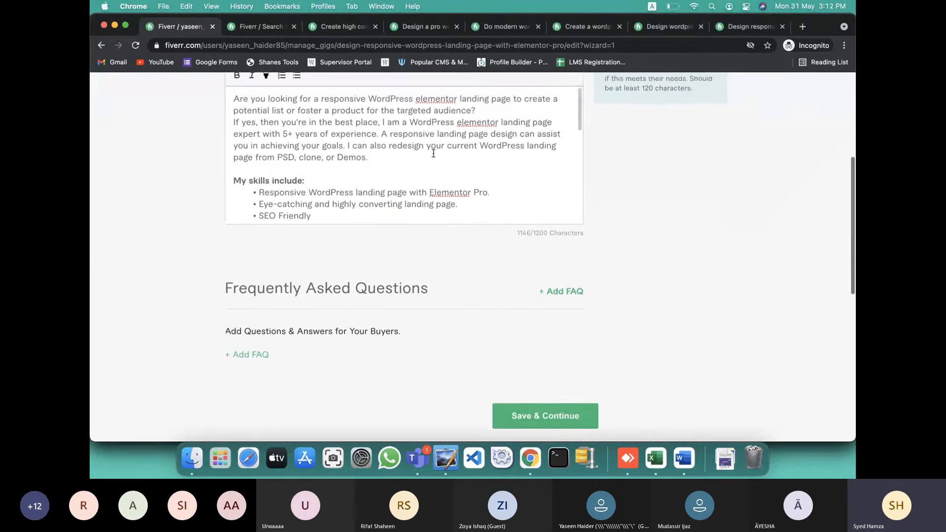
scroll(433, 153, "down", 10)
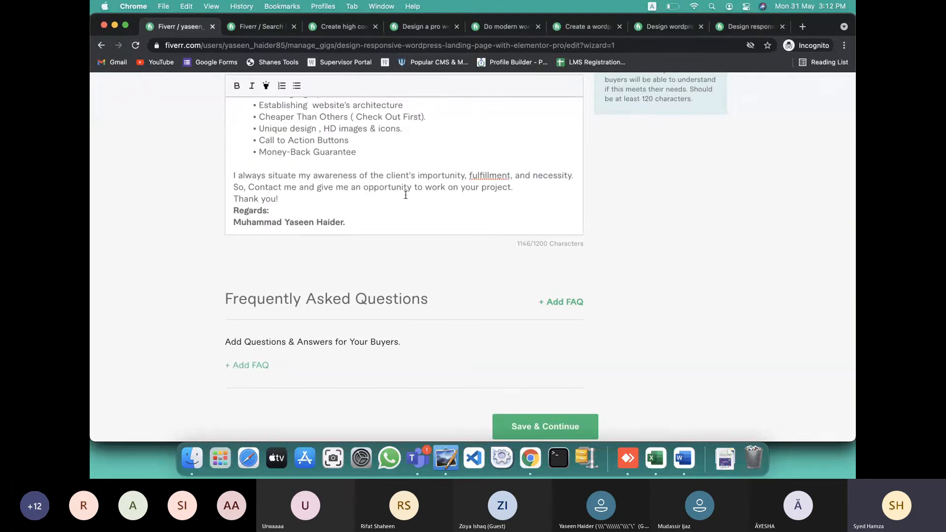
scroll(405, 195, "up", 12)
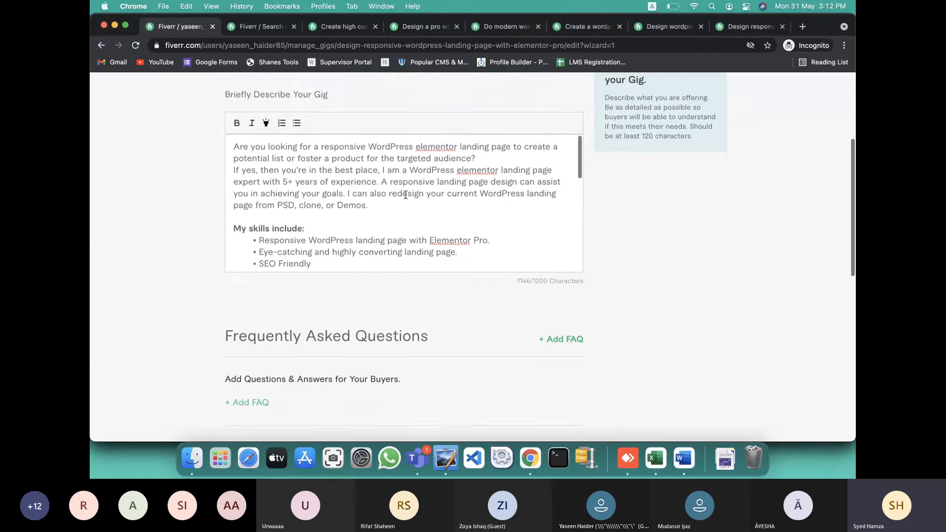
Highlight the 'My skills include:' and 'My Responsibilities:' headings in yellow
scroll(405, 195, "up", 2)
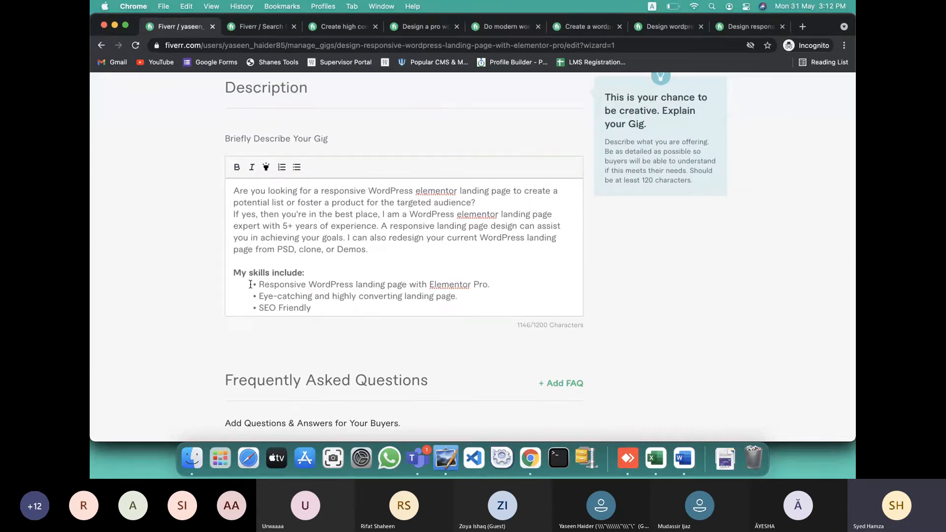
left_click_drag(234, 274, 309, 274)
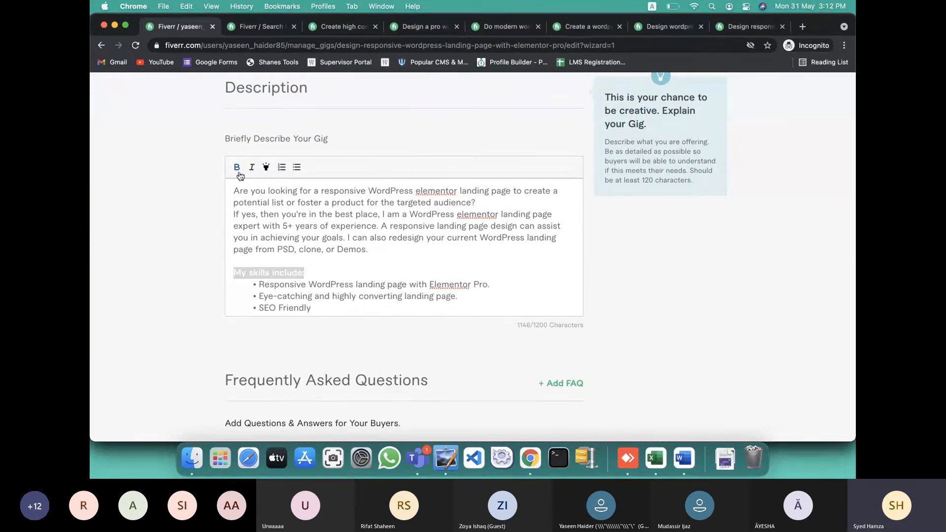
left_click(266, 167)
left_click(316, 264)
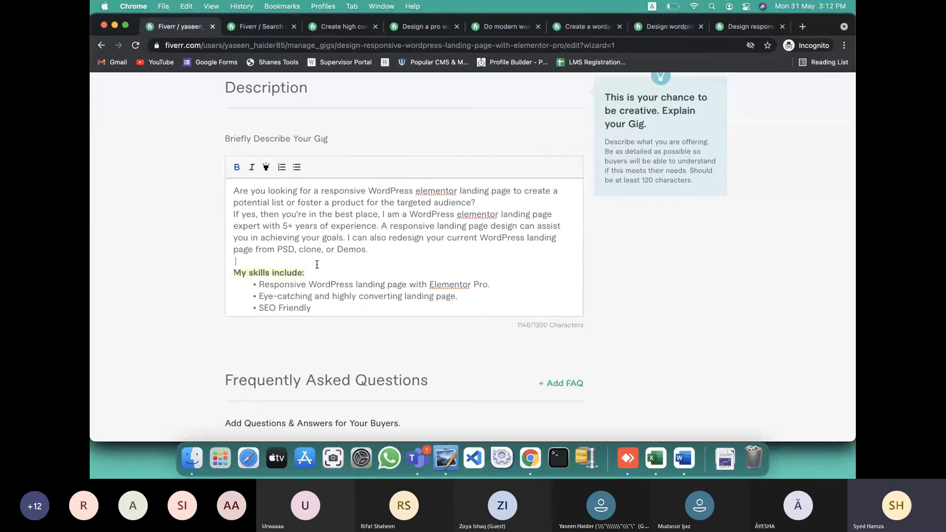
scroll(317, 264, "down", 2)
scroll(317, 264, "down", 4)
left_click_drag(233, 292, 316, 292)
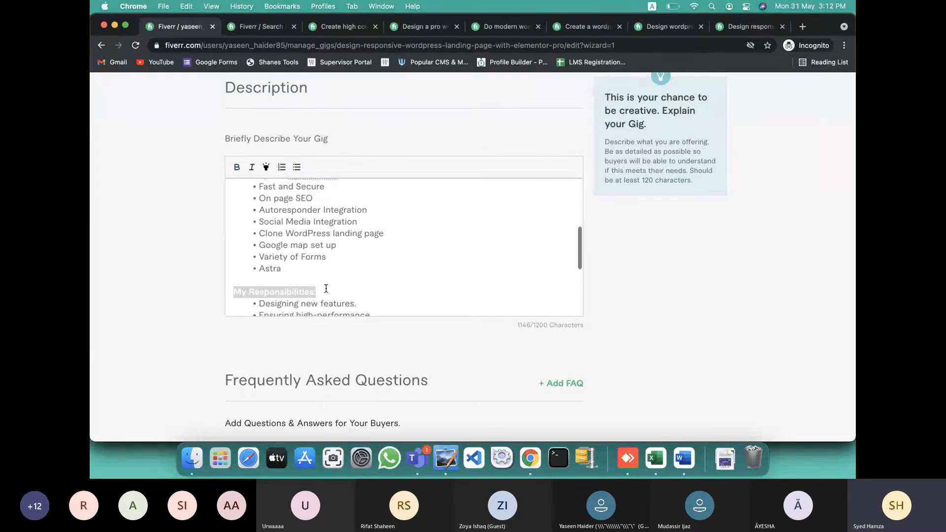
left_click(266, 167)
scroll(327, 277, "up", 4)
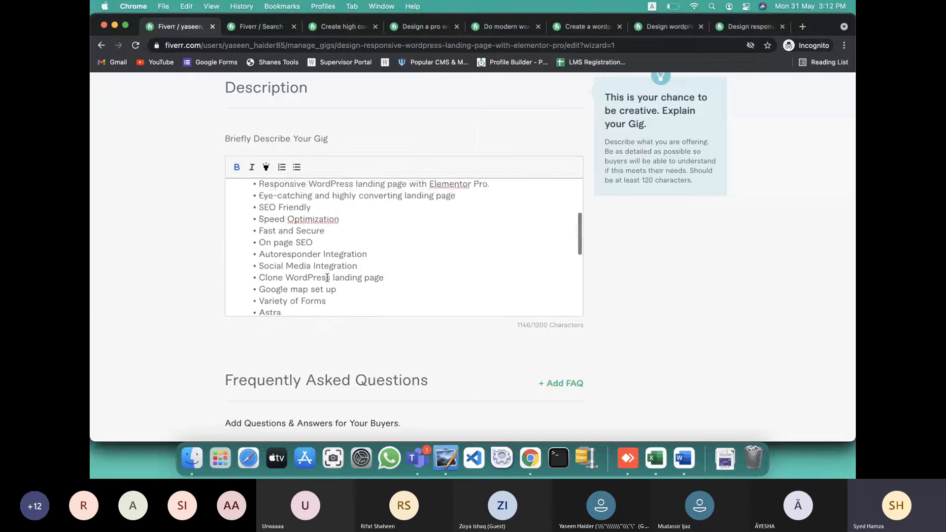
scroll(327, 277, "down", 5)
left_click(338, 265)
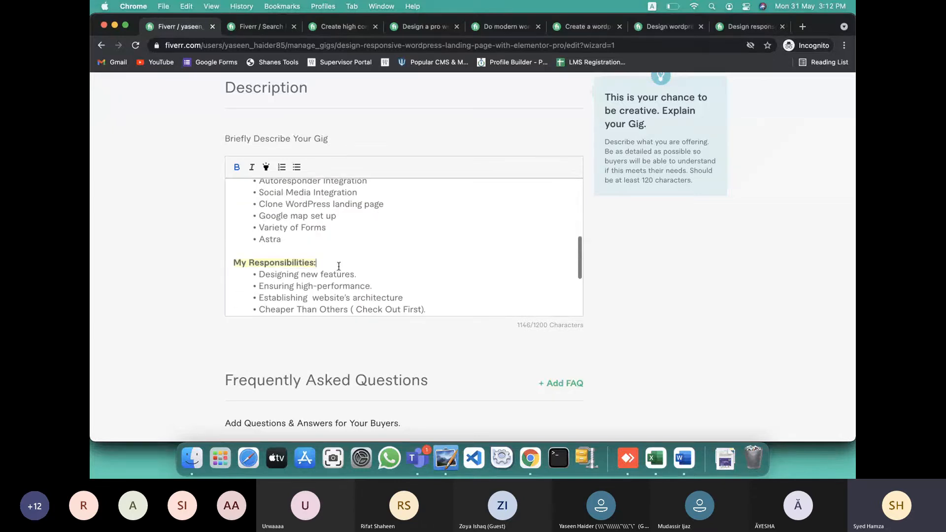
scroll(338, 267, "down", 1)
scroll(338, 266, "up", 10)
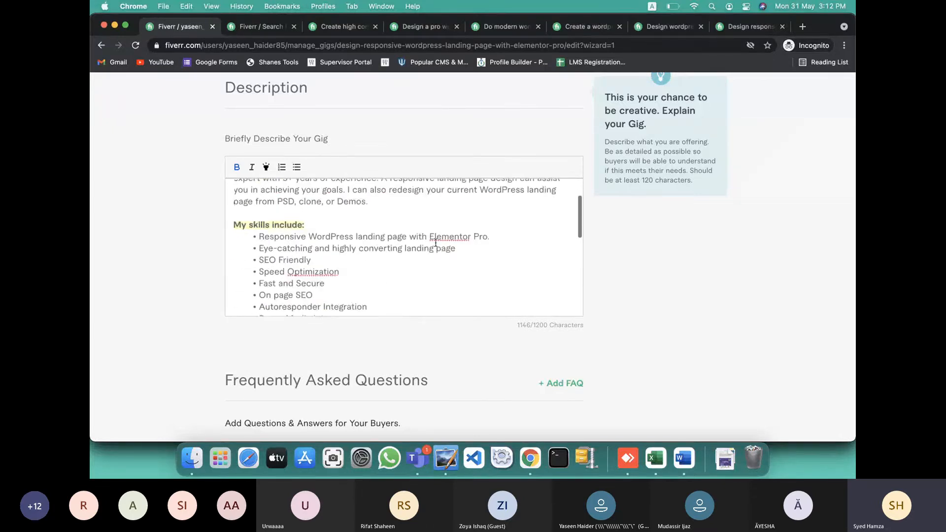
scroll(446, 207, "up", 1)
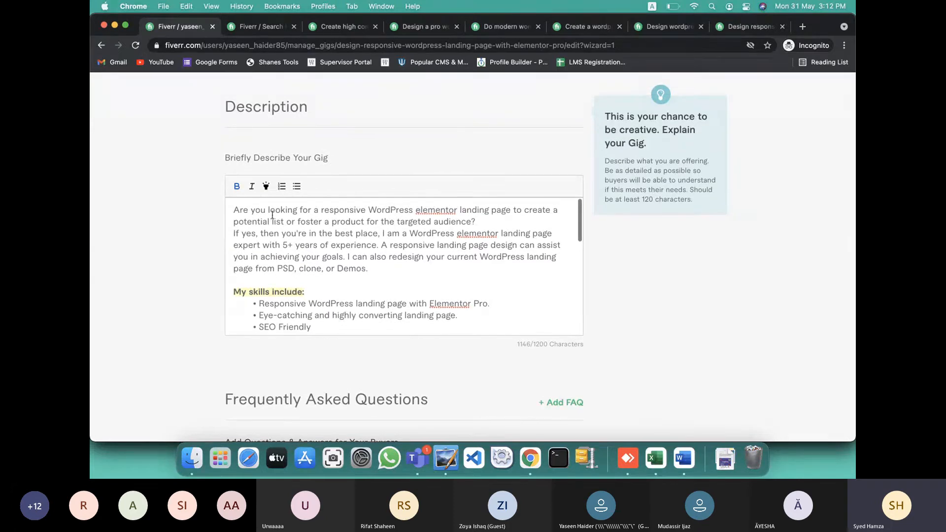
Highlight 'WordPress elementor landing page' in the intro in yellow
left_click_drag(239, 222, 466, 221)
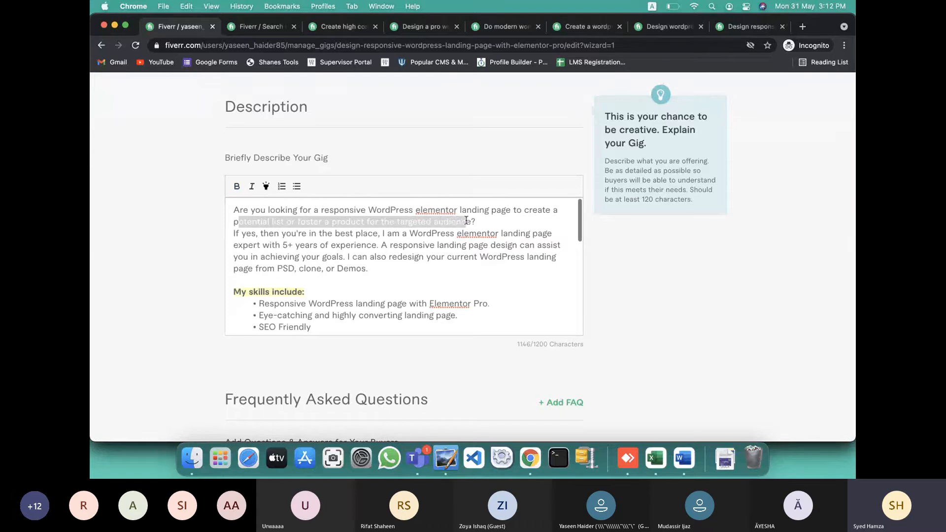
left_click(466, 221)
left_click_drag(381, 220, 467, 222)
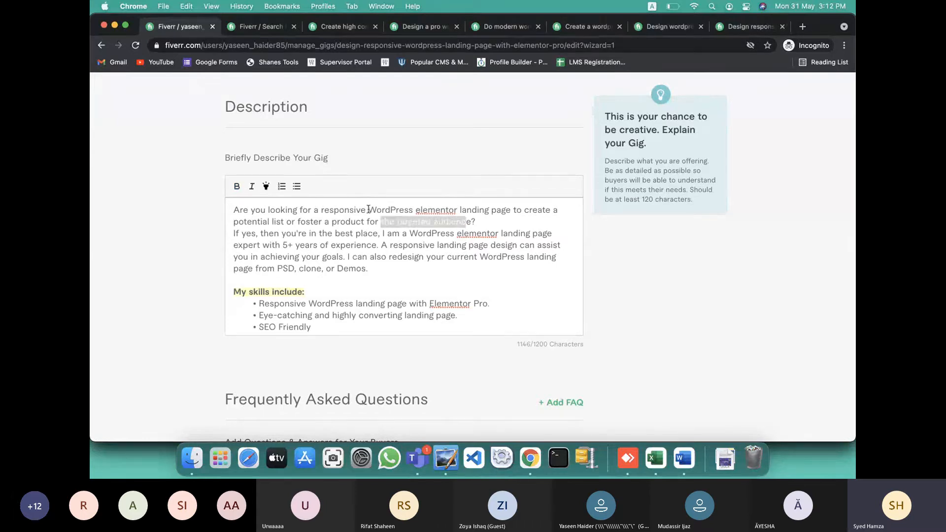
left_click_drag(367, 209, 510, 207)
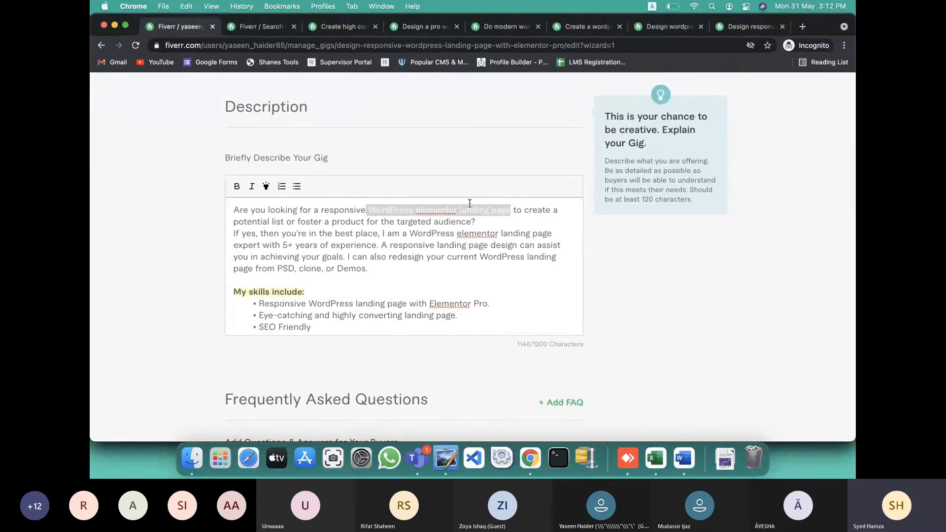
left_click(266, 186)
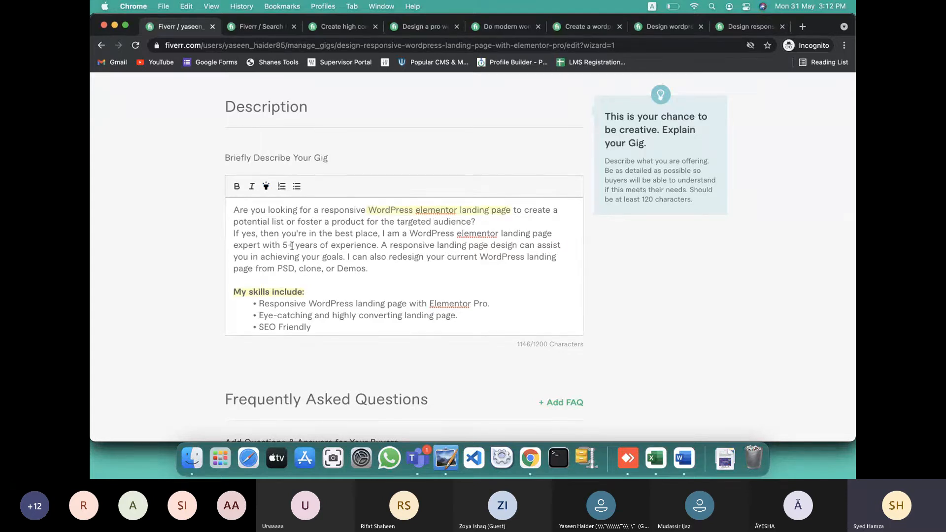
Highlight the '3+ years of experience' phrase in yellow, including the 3
left_click_drag(282, 245, 376, 245)
left_click(266, 186)
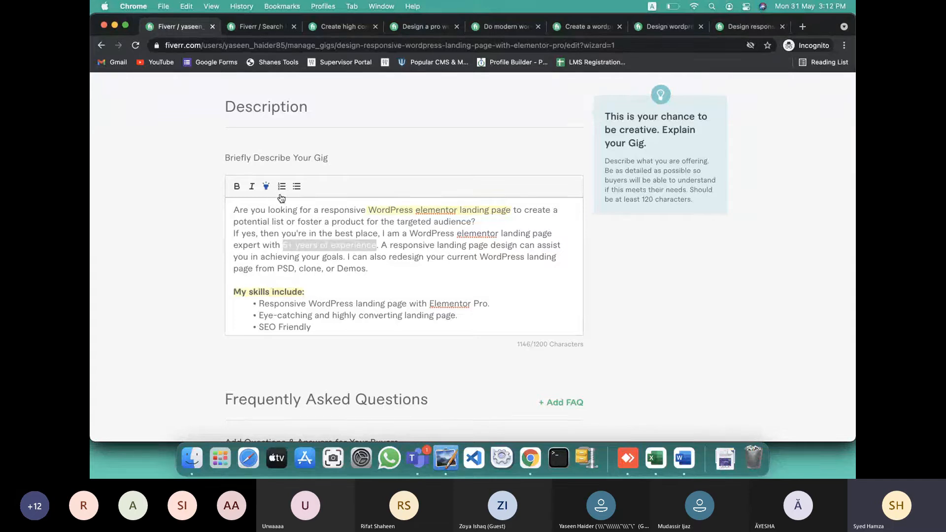
left_click(408, 257)
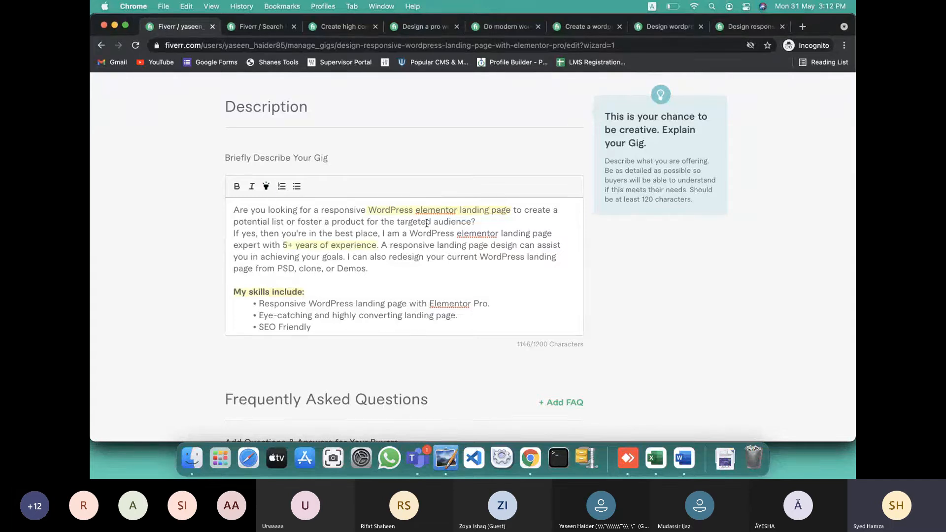
double_click(284, 245)
left_click(266, 186)
double_click(324, 245)
left_click(457, 259)
Correct 'fulfillment' to 'fulfilment' in the closing paragraph using the spelling suggestion
scroll(432, 272, "down", 10)
scroll(385, 259, "down", 3)
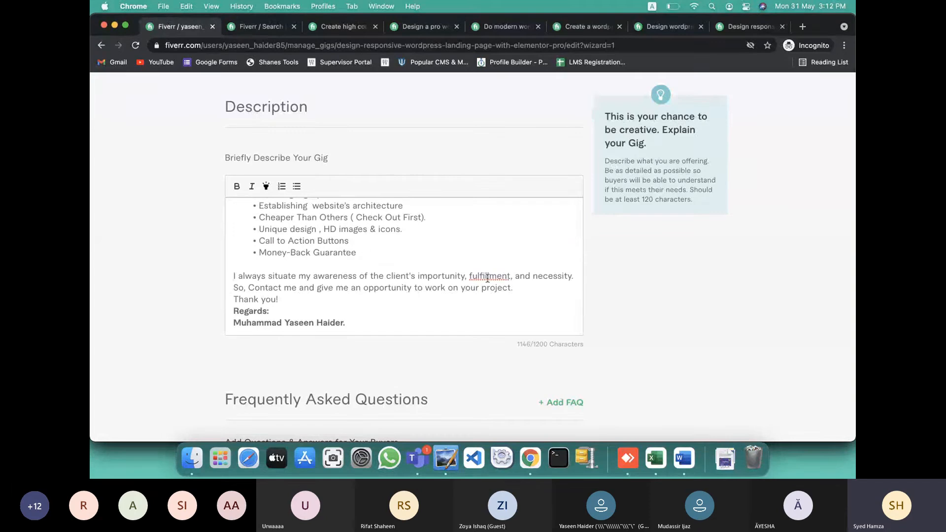
right_click(487, 278)
left_click(511, 243)
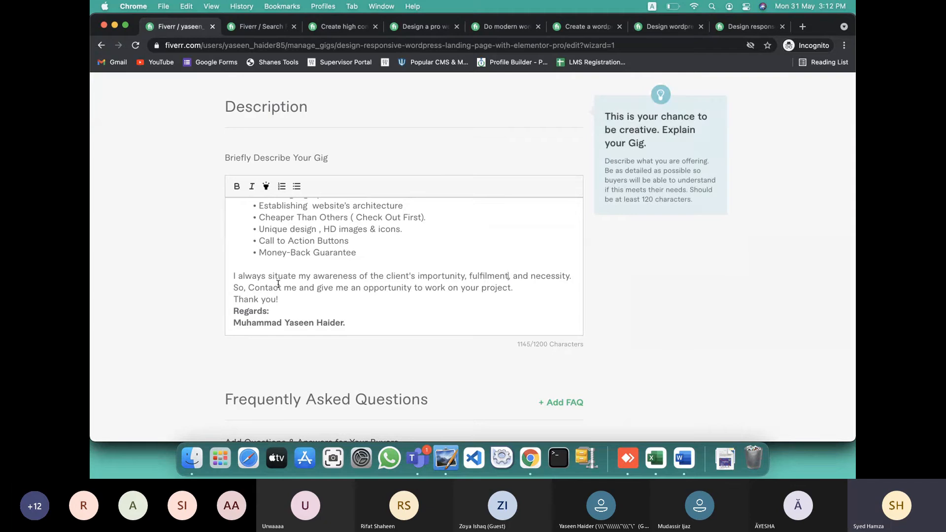
scroll(311, 311, "down", 3)
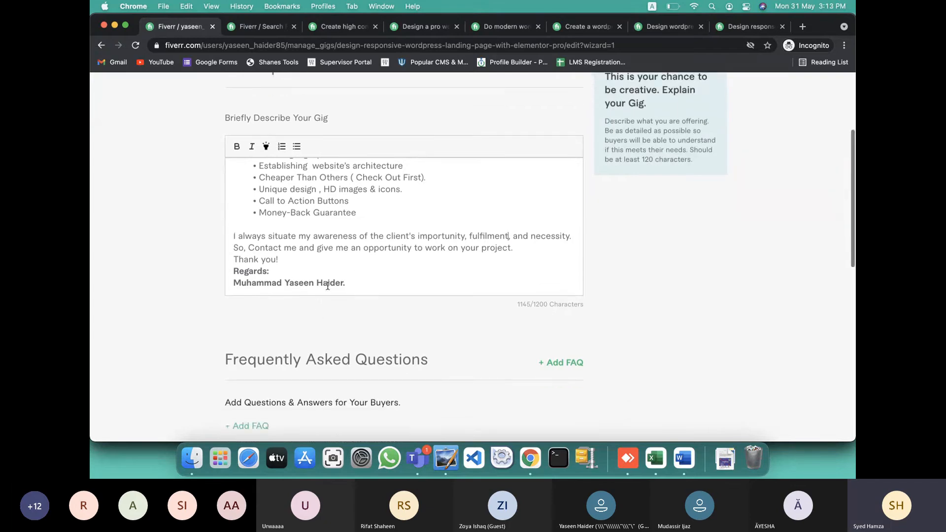
scroll(328, 286, "down", 1)
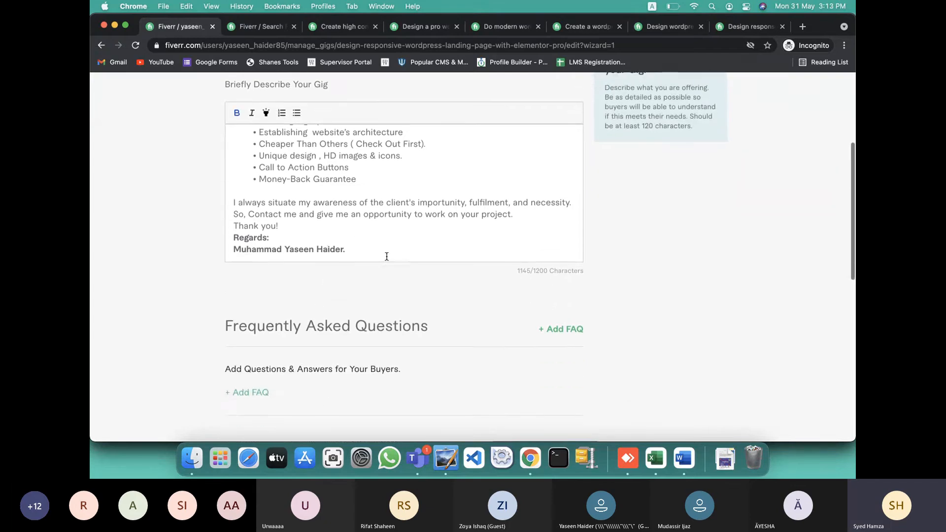
scroll(387, 256, "up", 10)
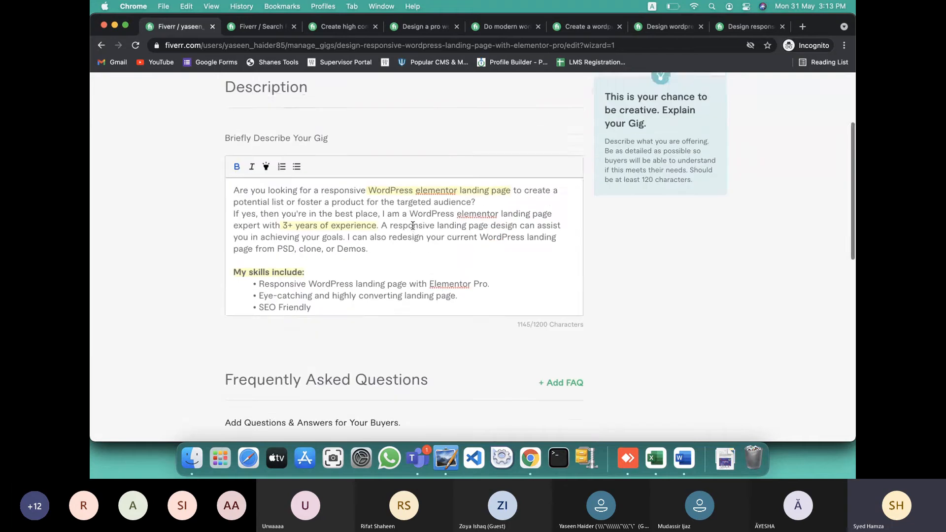
scroll(412, 226, "up", 2)
scroll(412, 225, "down", 3)
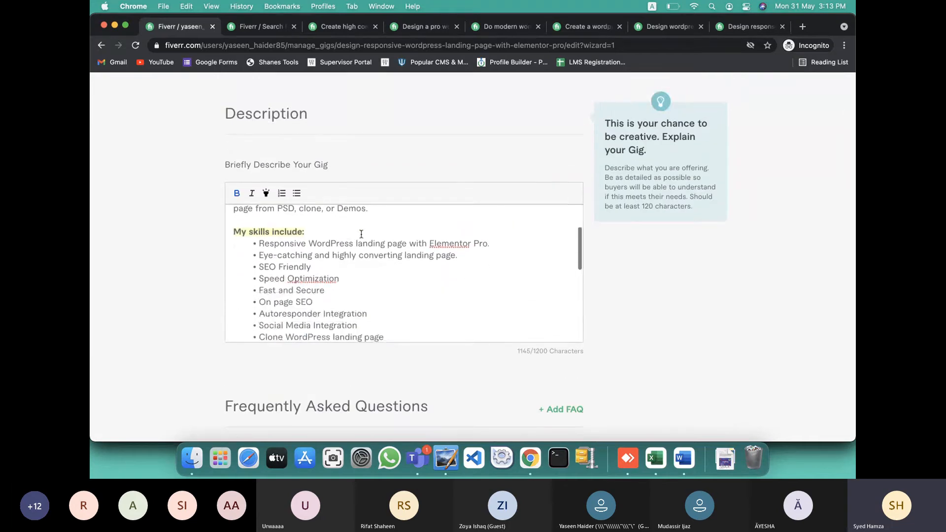
scroll(477, 298, "down", 10)
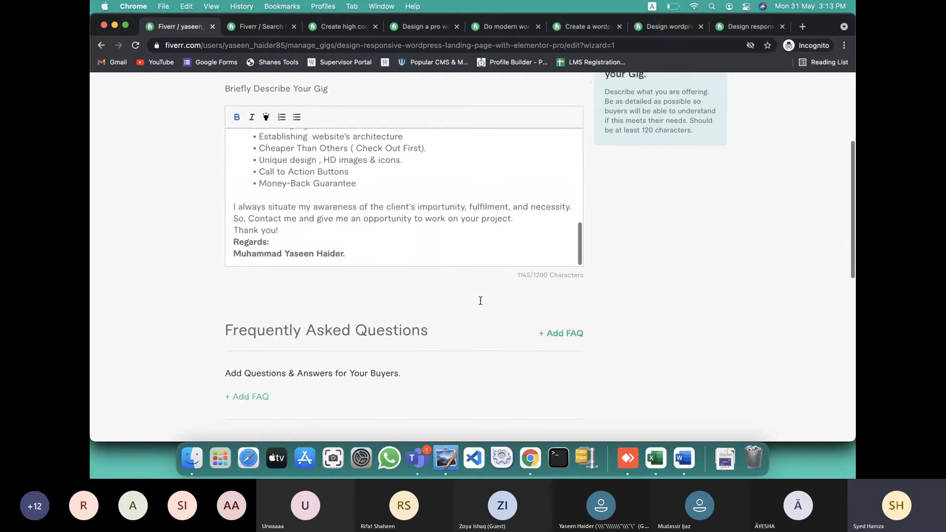
Add the first FAQ, what's needed to start working, with its answer copied from Word
left_click(563, 242)
key("ctrl+Right")
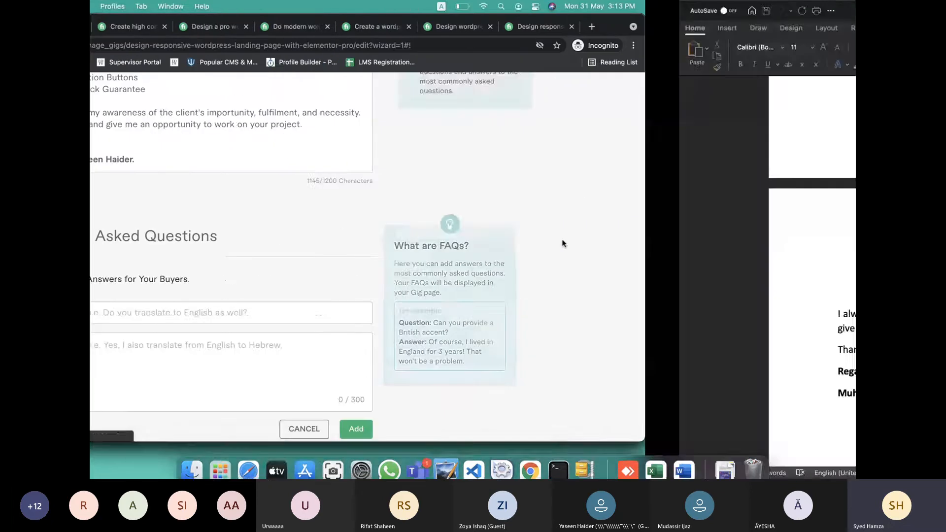
scroll(562, 239, "down", 10)
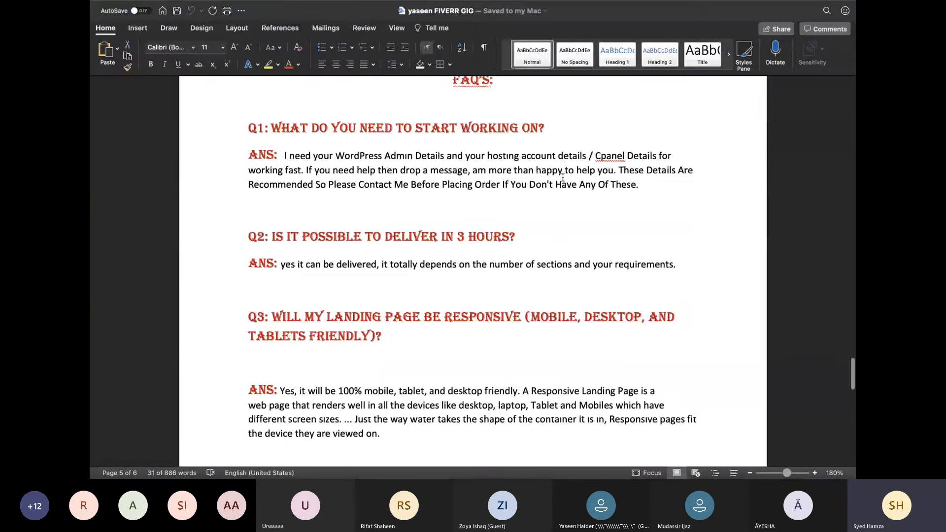
left_click_drag(550, 132, 295, 129)
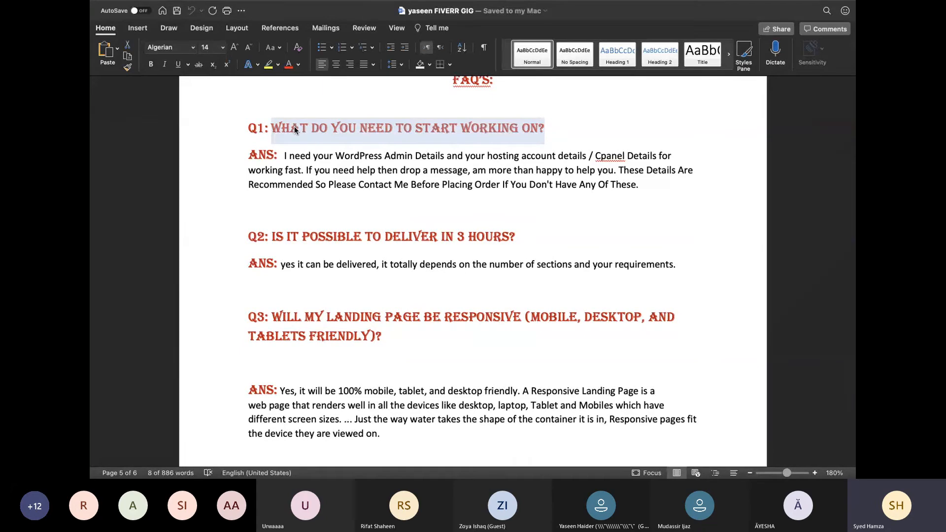
key("ctrl+Left")
left_click(301, 306)
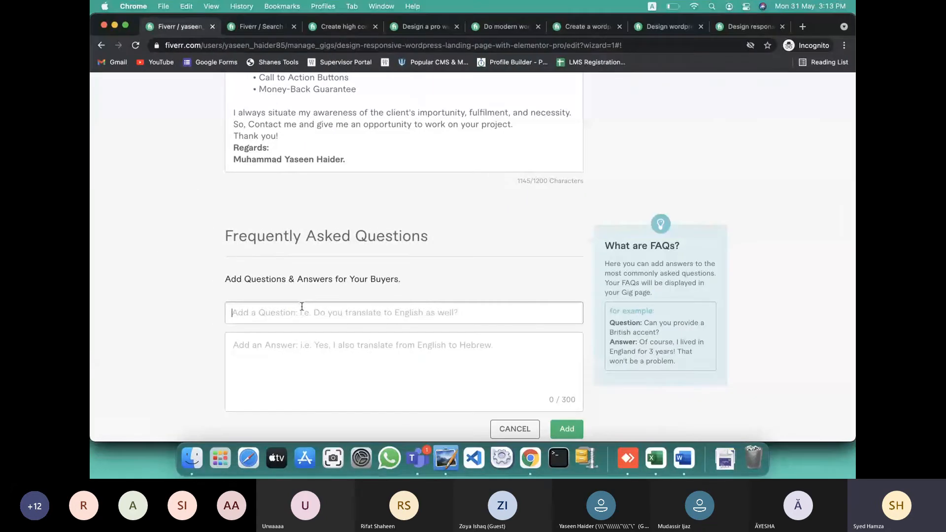
type("What do You need to start working on?")
key("ctrl+Right")
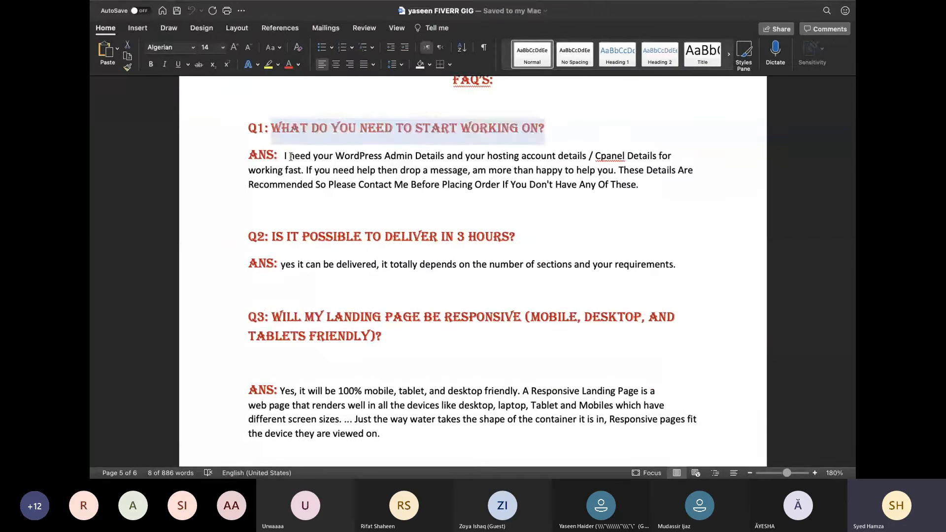
left_click_drag(284, 155, 648, 191)
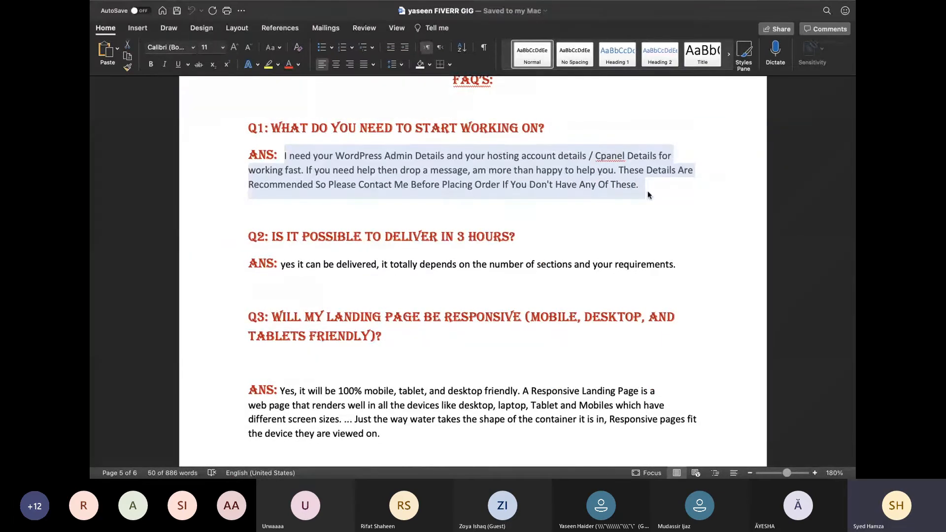
key("super+c")
key("ctrl+Right")
left_click(351, 359)
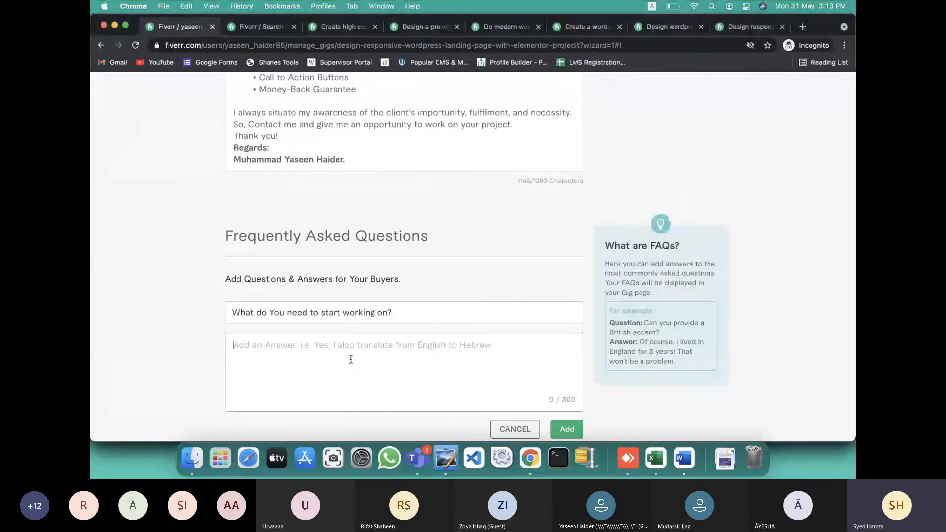
key("super+v")
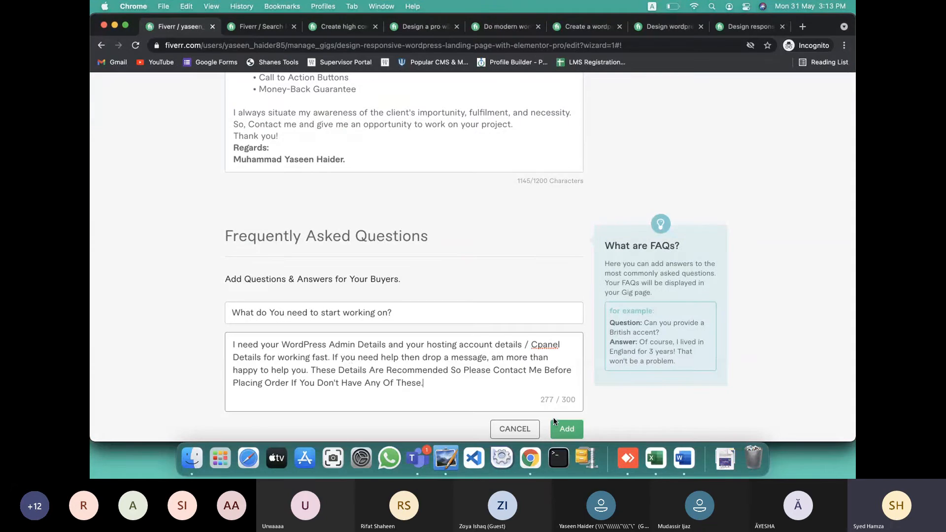
left_click(567, 428)
Add the Q2 FAQ 'Is It Possible to Deliver in 3 Hours?' with its Word answer
left_click(564, 243)
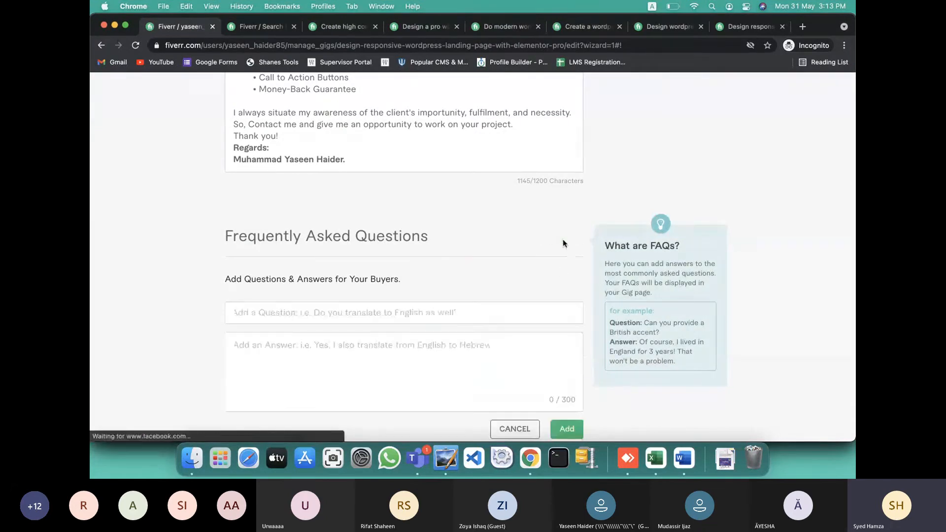
key("super+Tab")
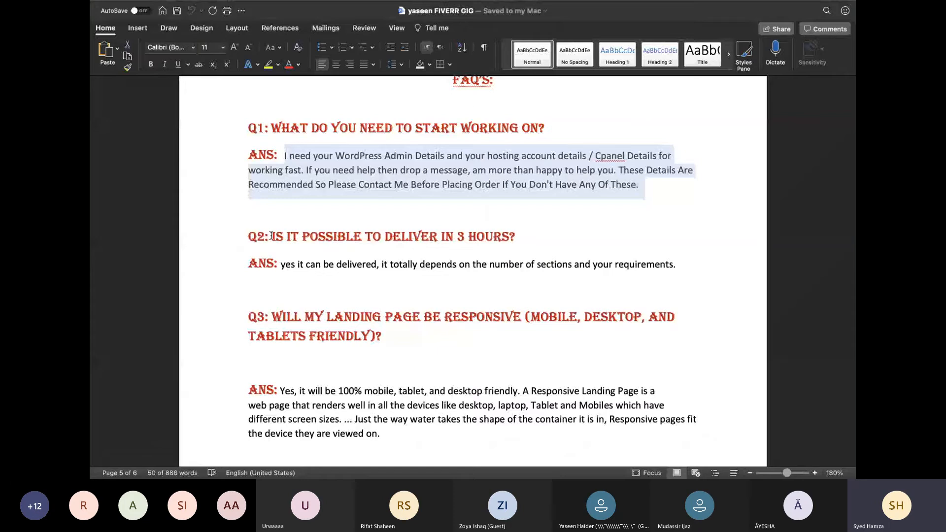
left_click_drag(271, 235, 574, 226)
key("super+Tab")
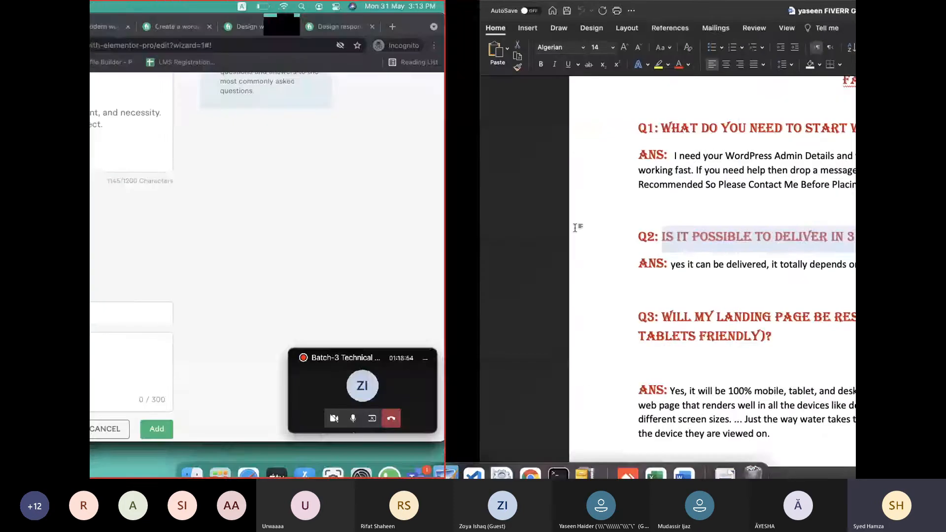
left_click(482, 311)
key("super+v")
key("super+Tab")
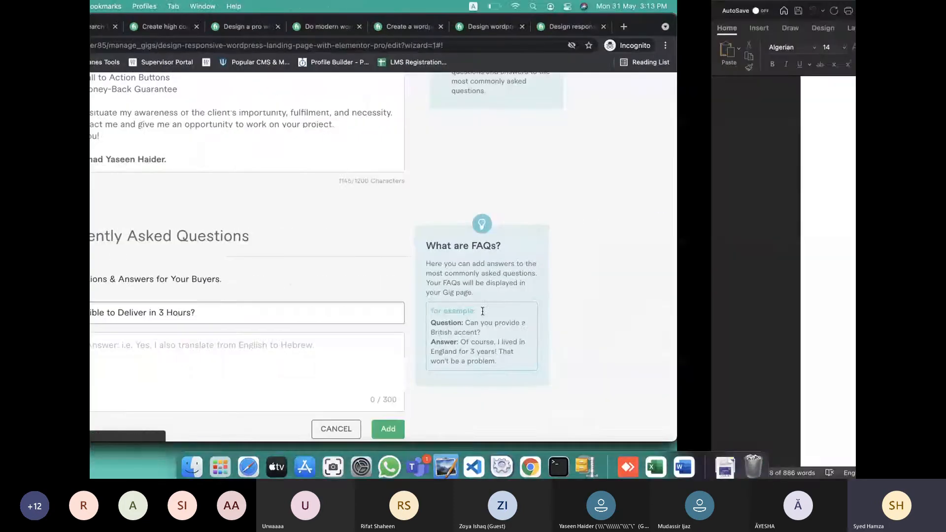
left_click_drag(282, 266, 702, 268)
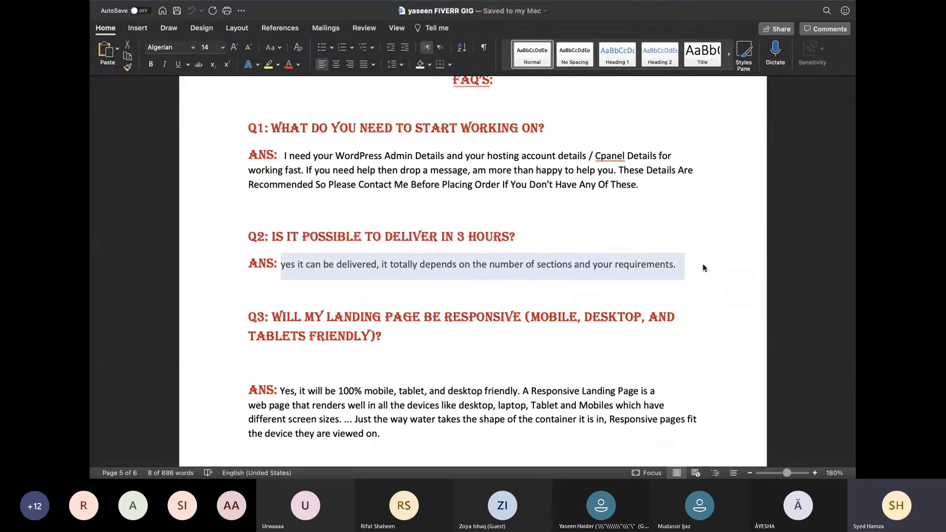
key("super+Tab")
left_click(430, 354)
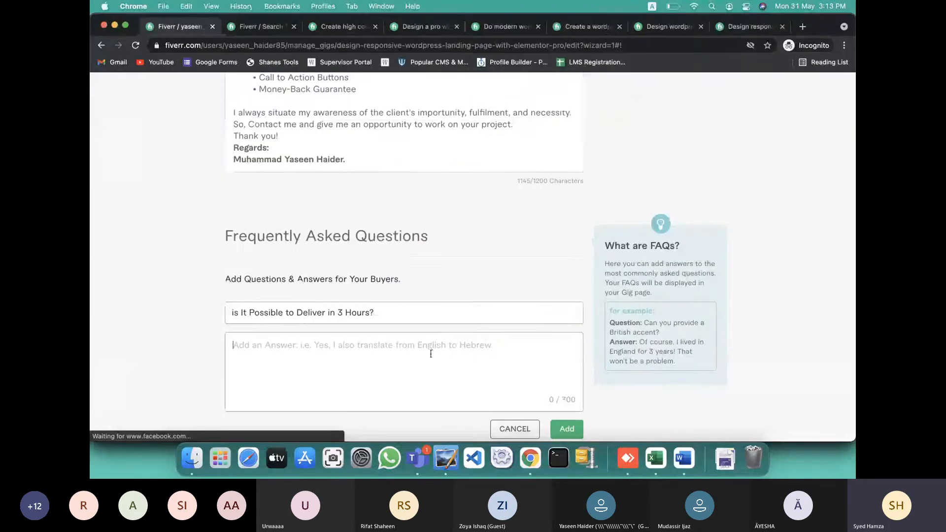
key("super+v")
left_click(567, 429)
Copy the Q3 question from Word and start a new FAQ entry
key("super+Tab")
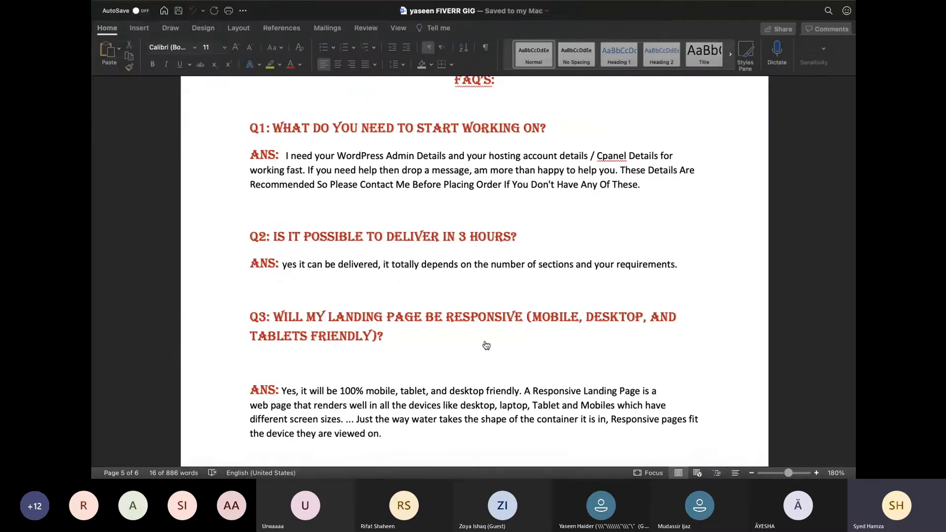
left_click_drag(272, 316, 390, 333)
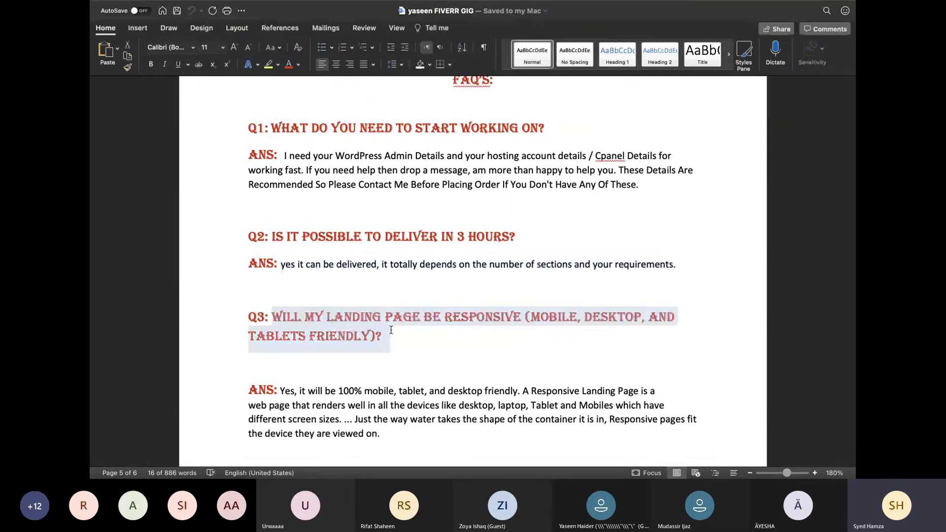
key("super+Tab")
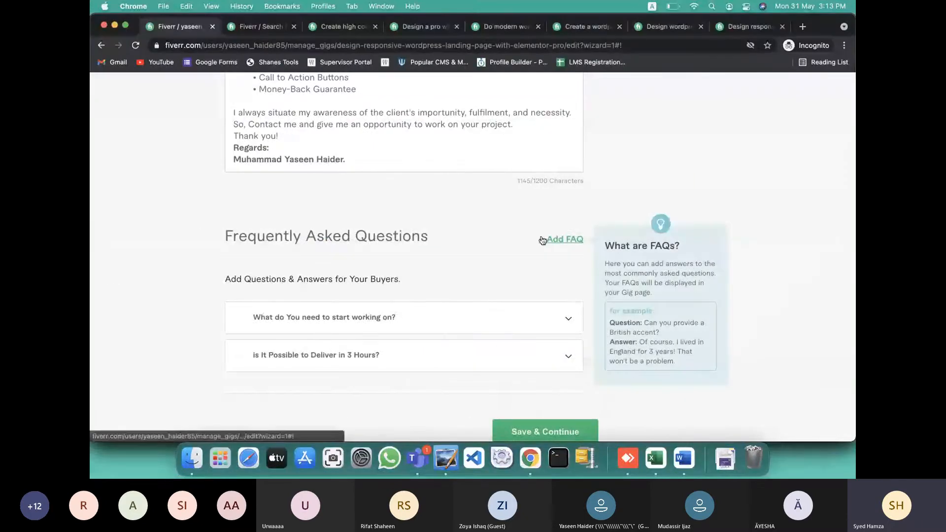
left_click(557, 239)
Add the Q3 FAQ about a responsive landing page with its answer from Word
left_click(415, 313)
key("super+v")
key("super+Tab")
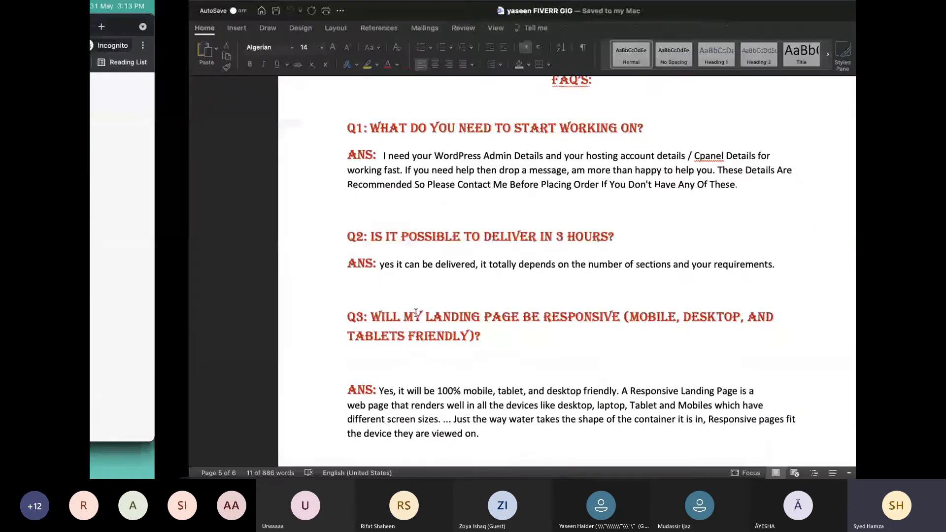
scroll(304, 279, "down", 3)
left_click_drag(283, 261, 407, 301)
key("super+Tab")
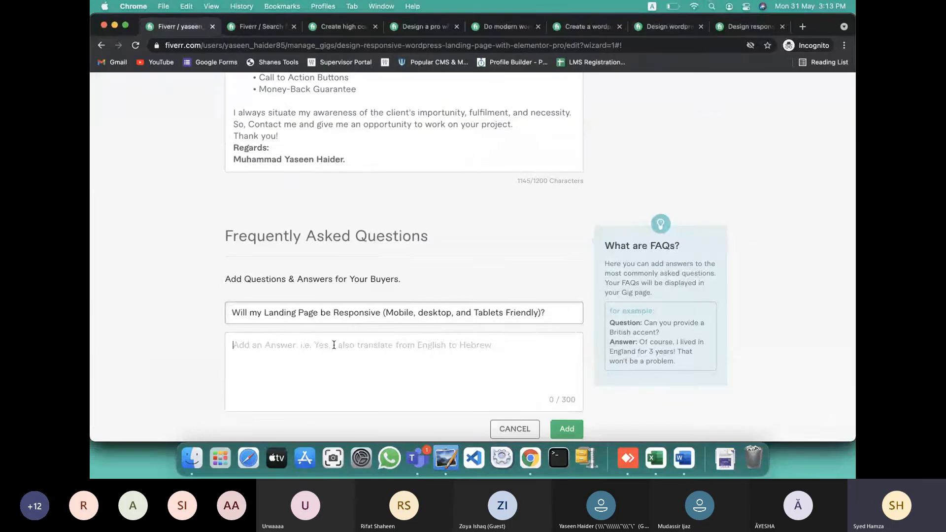
left_click(334, 345)
key("super+v")
left_click(566, 429)
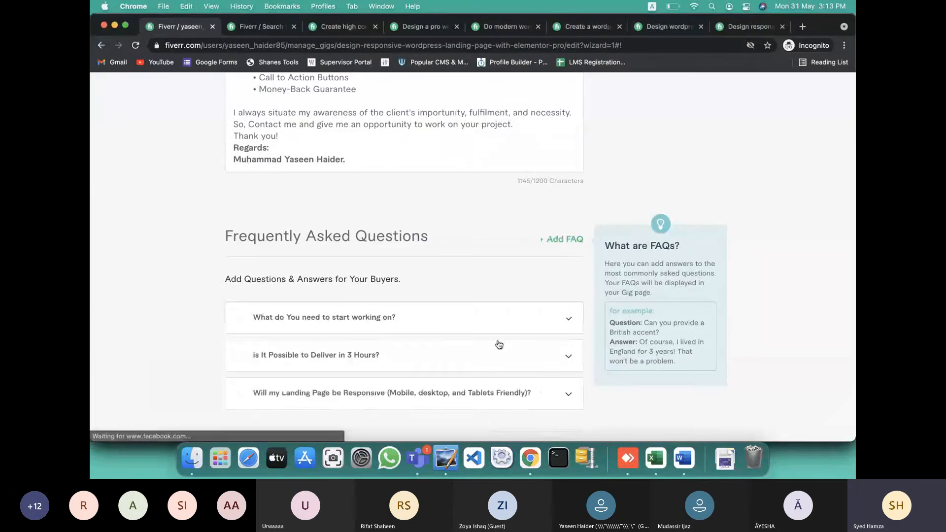
Trim the cut-off ending from the third FAQ's answer and save it
key("super+Tab")
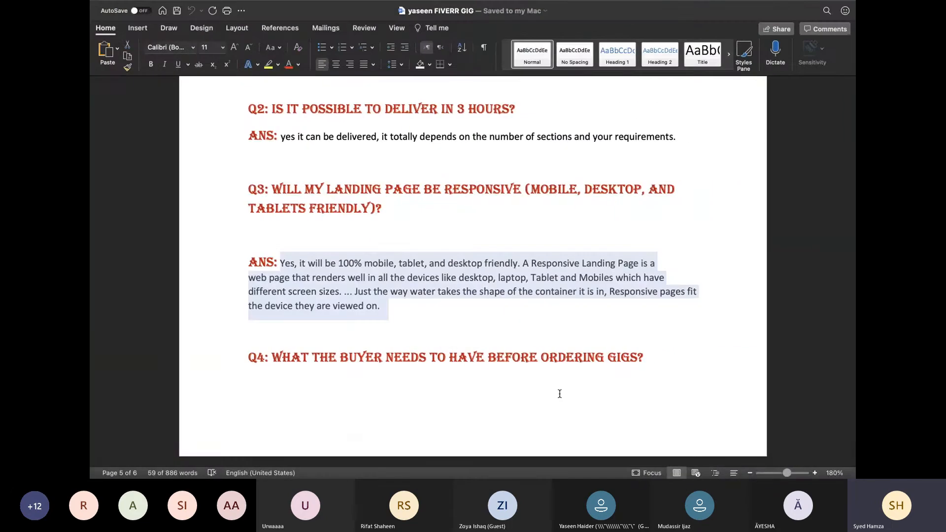
key("super+Tab")
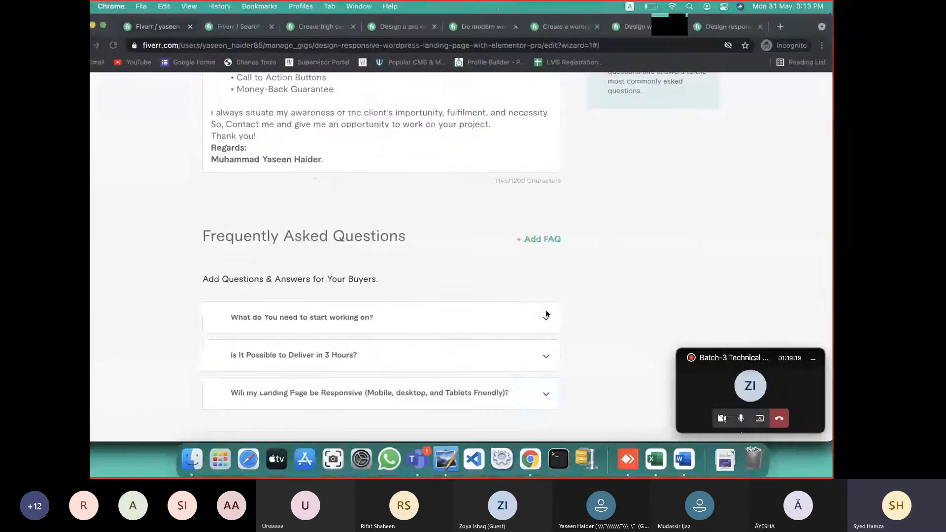
left_click(561, 394)
scroll(517, 344, "down", 4)
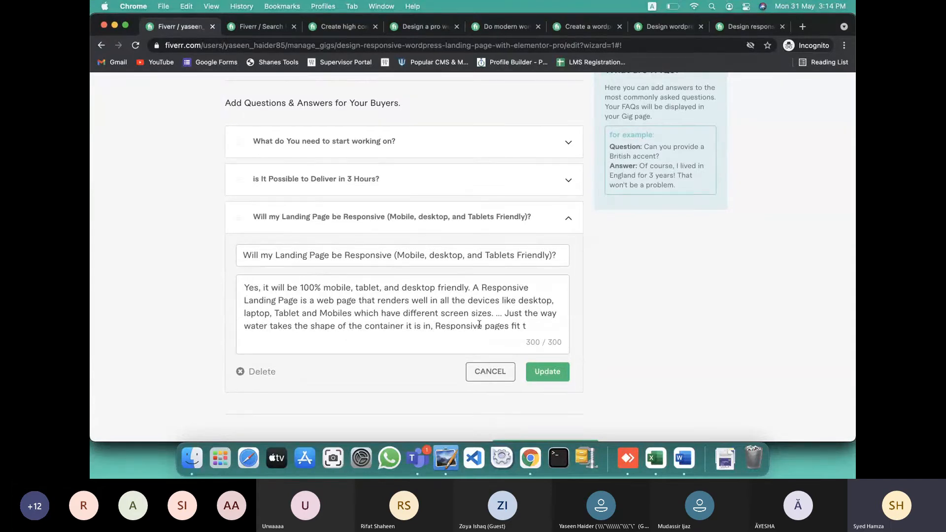
key("ctrl+Right")
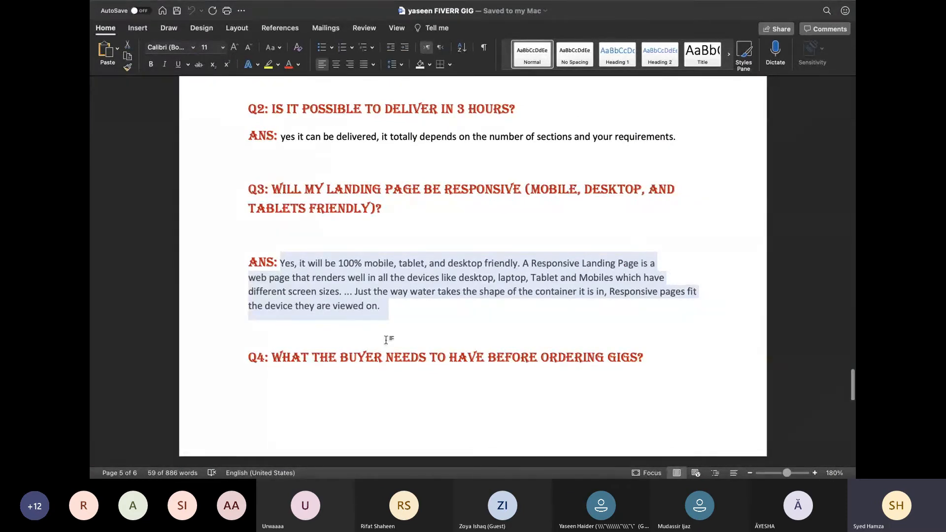
key("ctrl+Left")
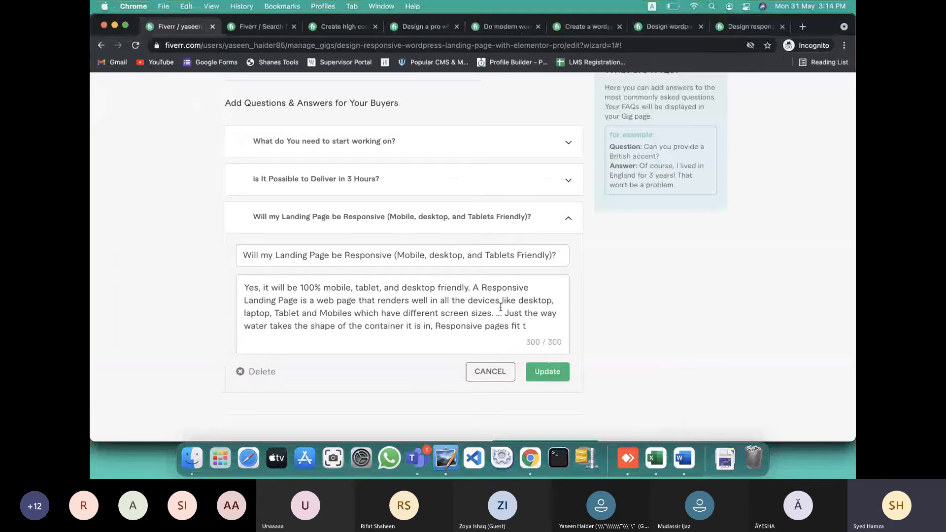
left_click_drag(505, 312, 529, 326)
key("BackSpace")
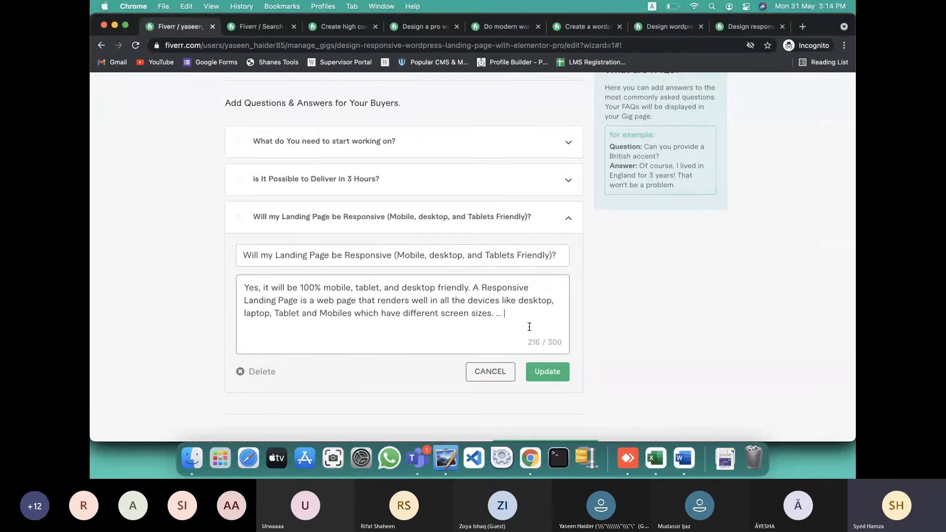
key("BackSpace")
left_click(541, 368)
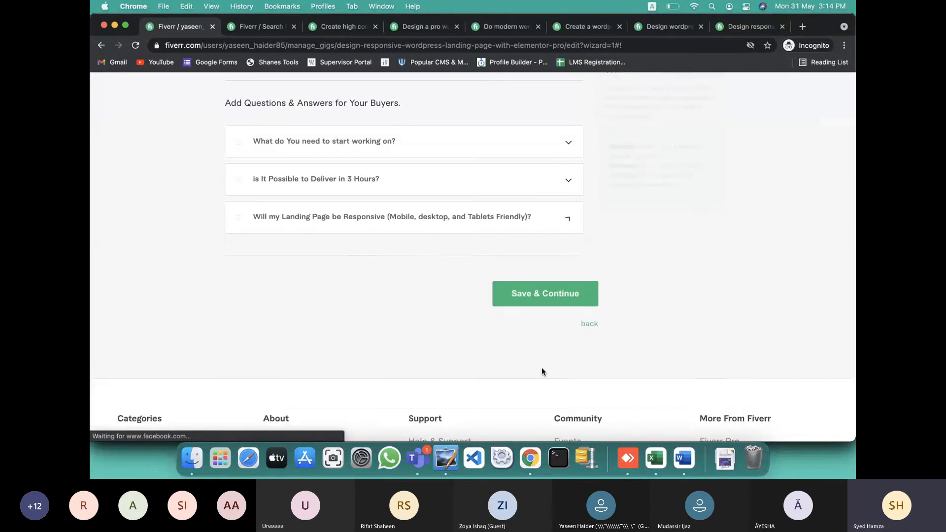
Add the Q4 FAQ on buyer prerequisites with its answer from Word
key("ctrl+Right")
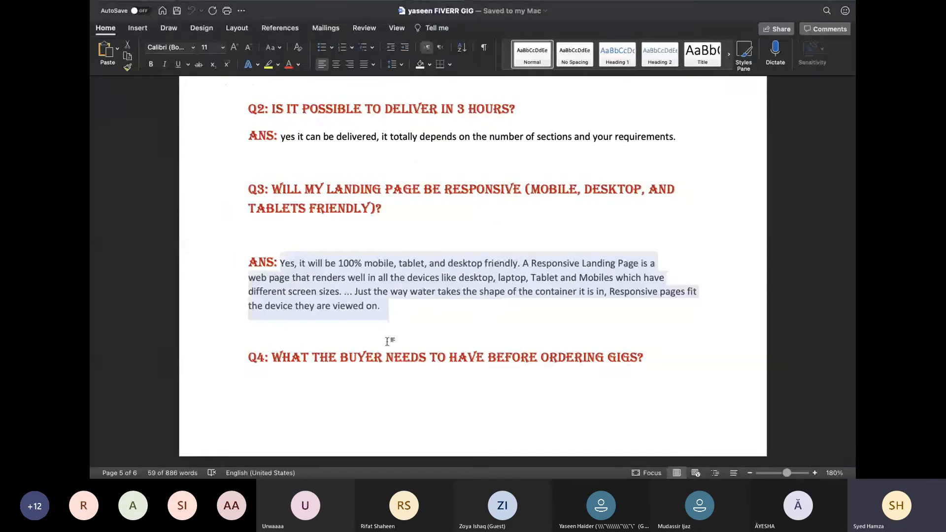
left_click_drag(271, 361, 640, 362)
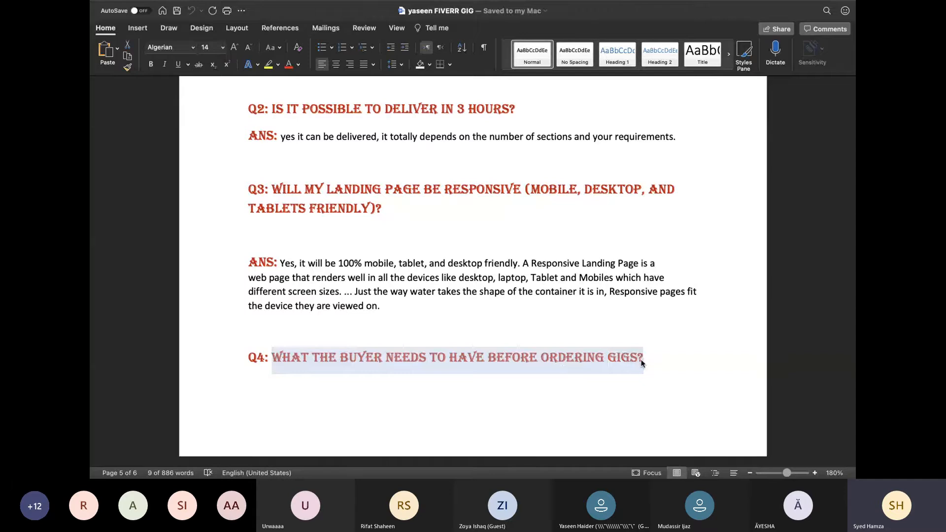
key("ctrl+Left")
scroll(561, 158, "up", 2)
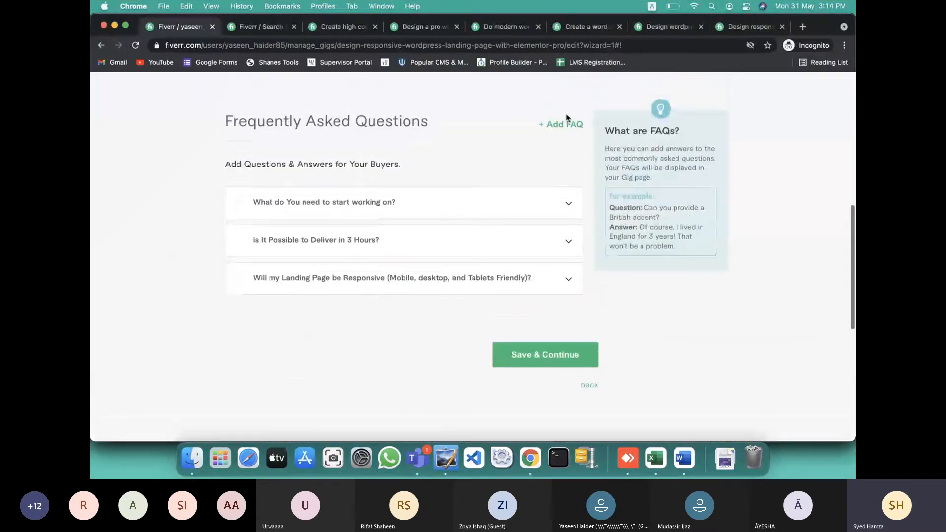
left_click(564, 128)
left_click(374, 200)
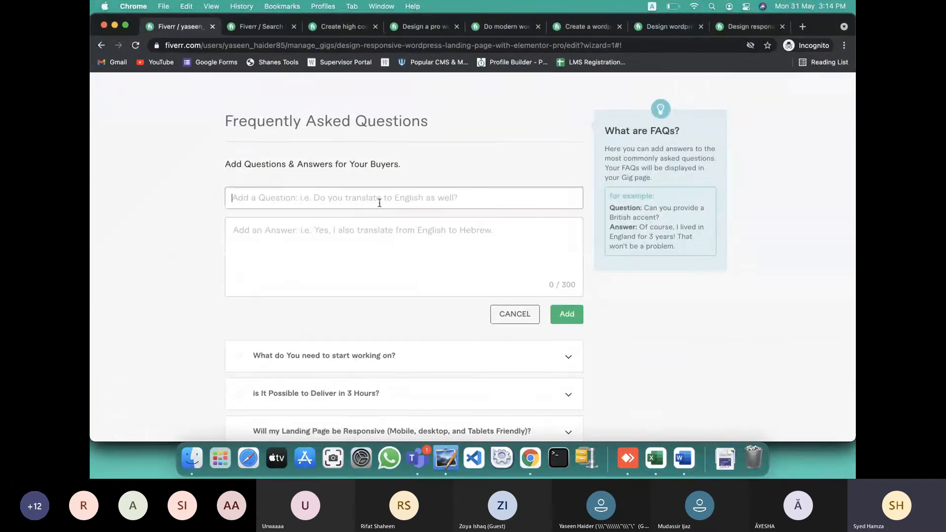
key("ctrl+Right")
scroll(405, 328, "down", 4)
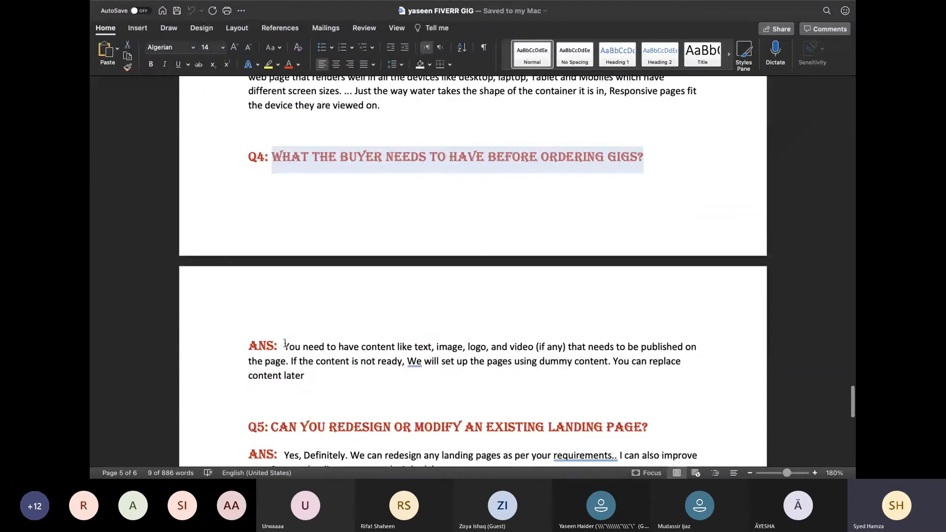
left_click_drag(284, 346, 313, 378)
key("super+c")
key("ctrl+Left")
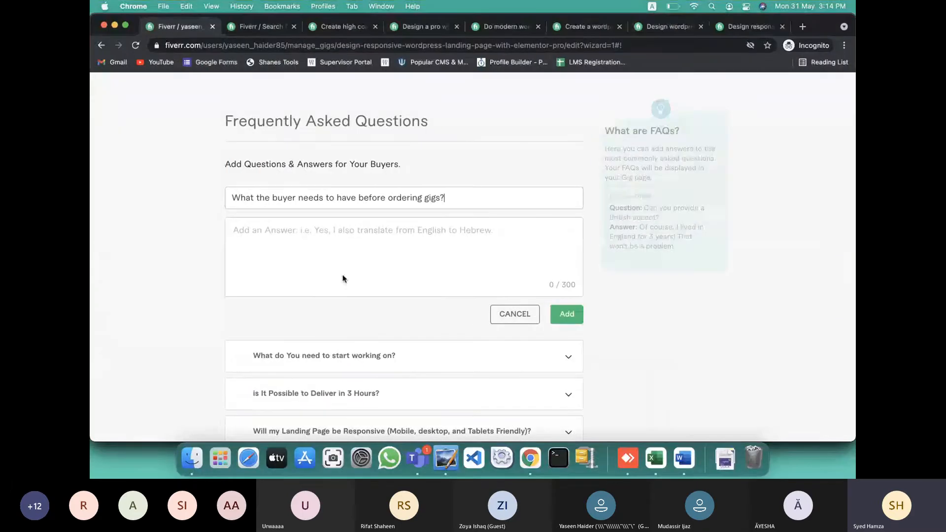
left_click(368, 247)
key("super+v")
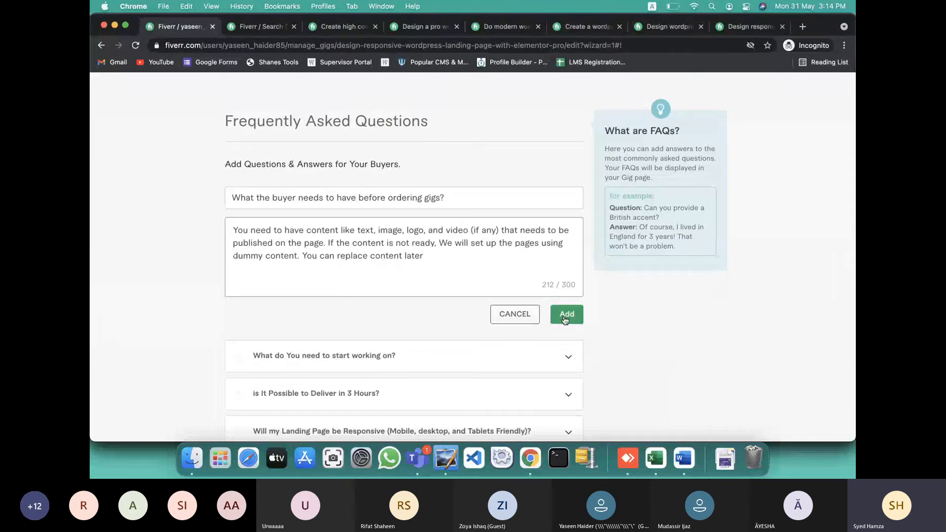
left_click(566, 313)
Add the Q5 FAQ about redesigning an existing landing page with its answer
key("ctrl+Right")
scroll(551, 304, "down", 7)
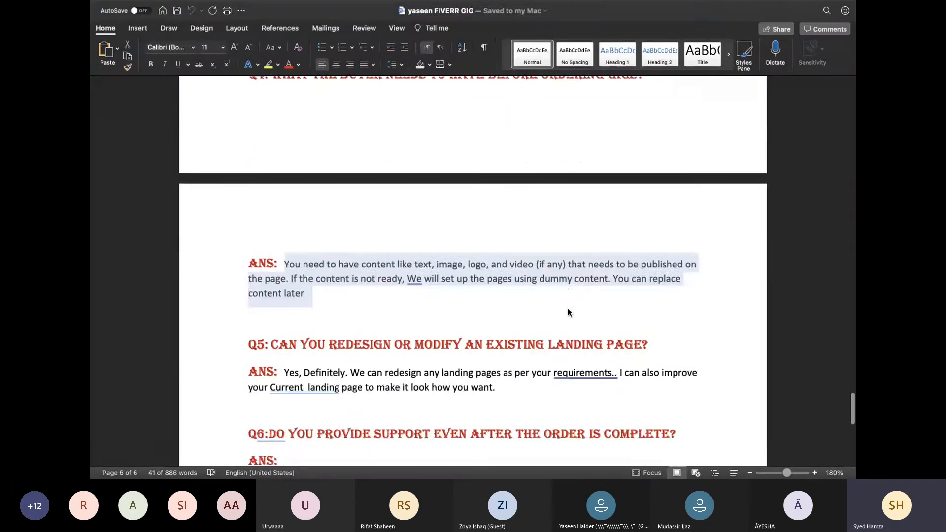
left_click_drag(272, 153, 648, 158)
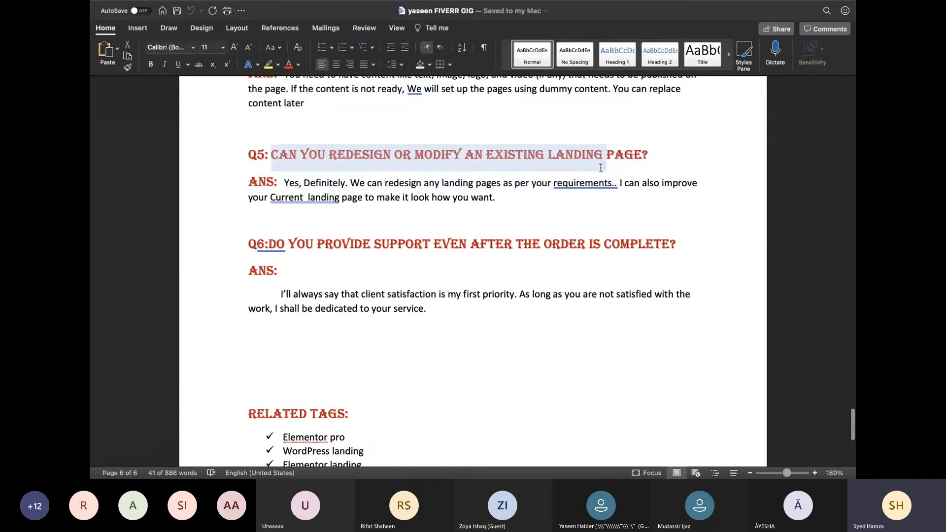
key("ctrl+Left")
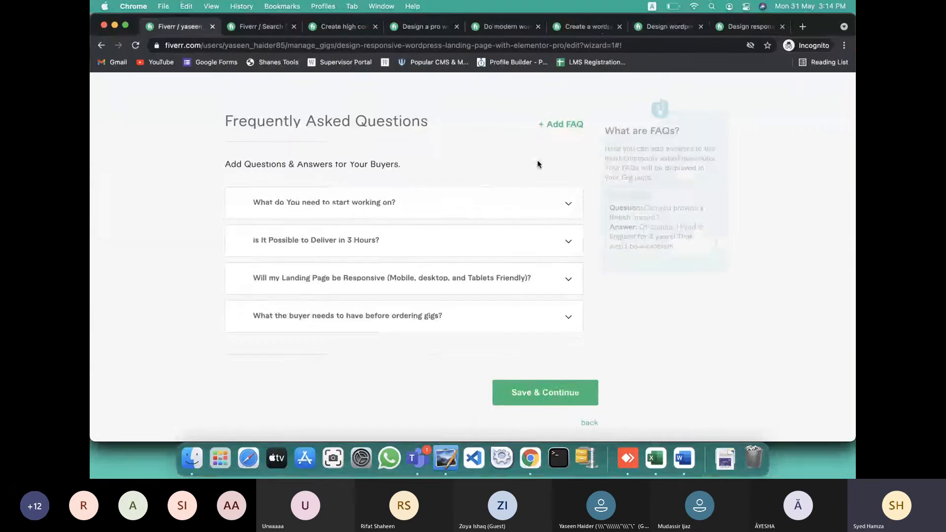
left_click(557, 126)
left_click(428, 199)
type("Can You Redesign or Modify an Existing Landing Page?")
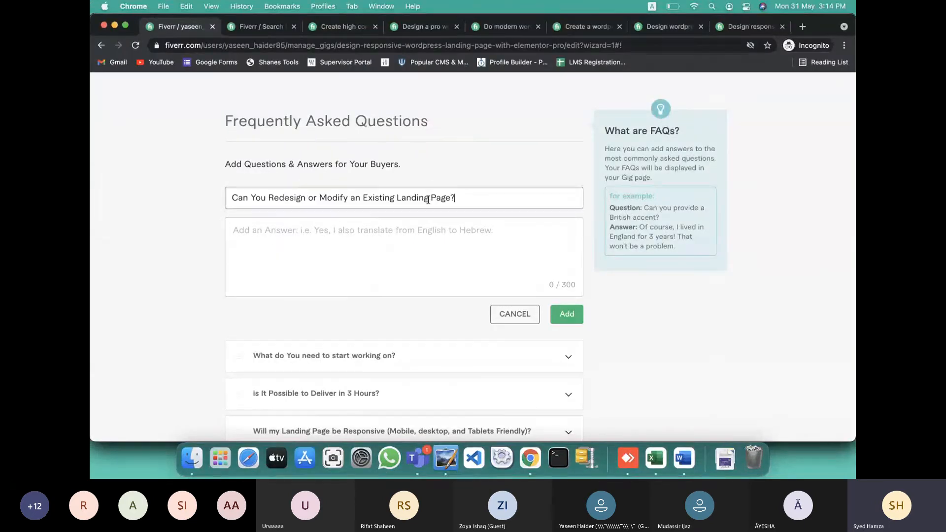
key("ctrl+Right")
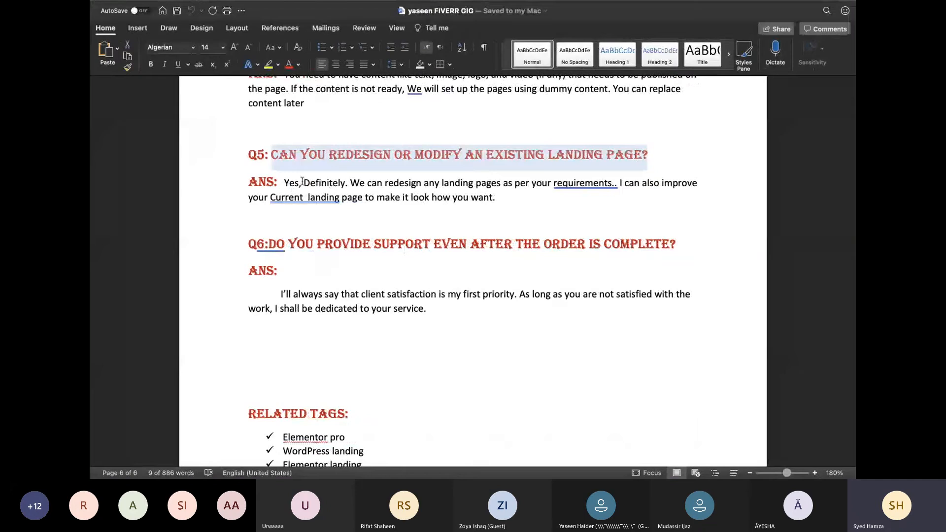
left_click_drag(302, 182, 536, 198)
key("super+c")
key("ctrl+Left")
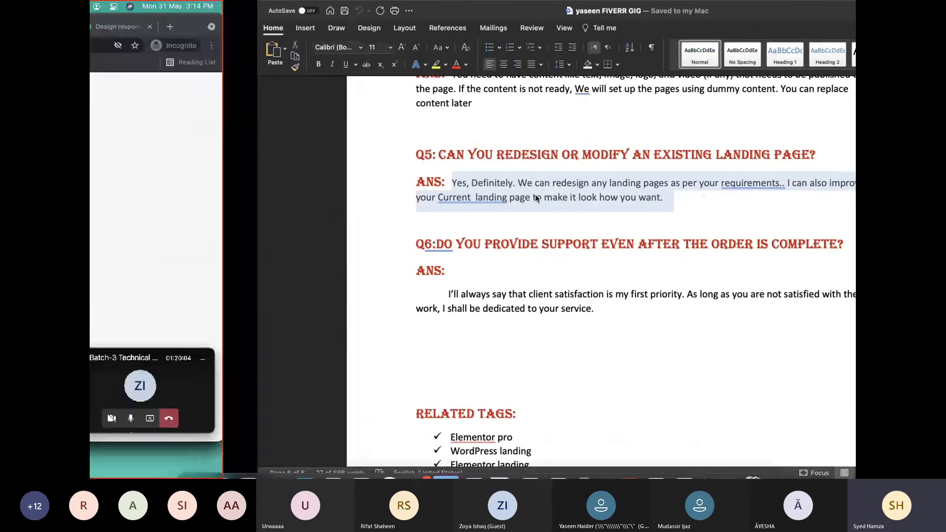
left_click(363, 255)
key("super+v")
left_click(566, 314)
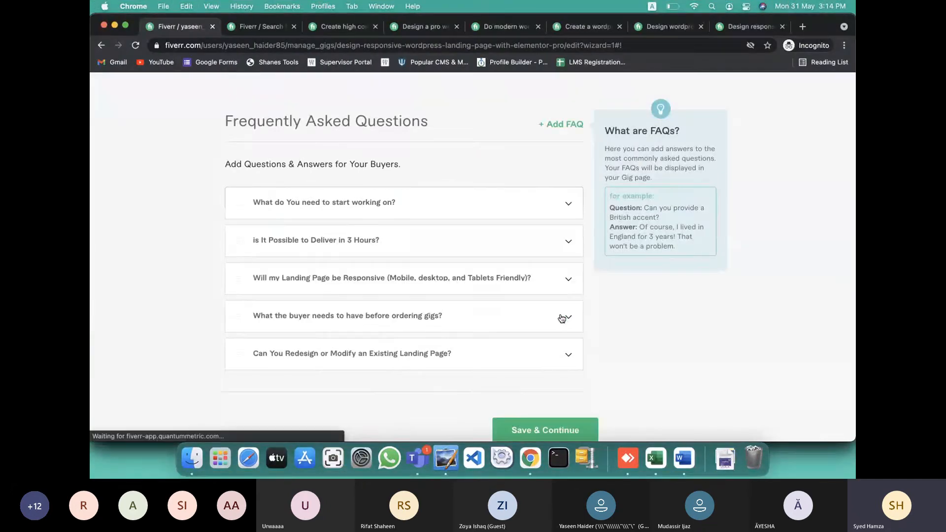
Copy the Q6 question from Word and start a new FAQ entry
key("ctrl+Right")
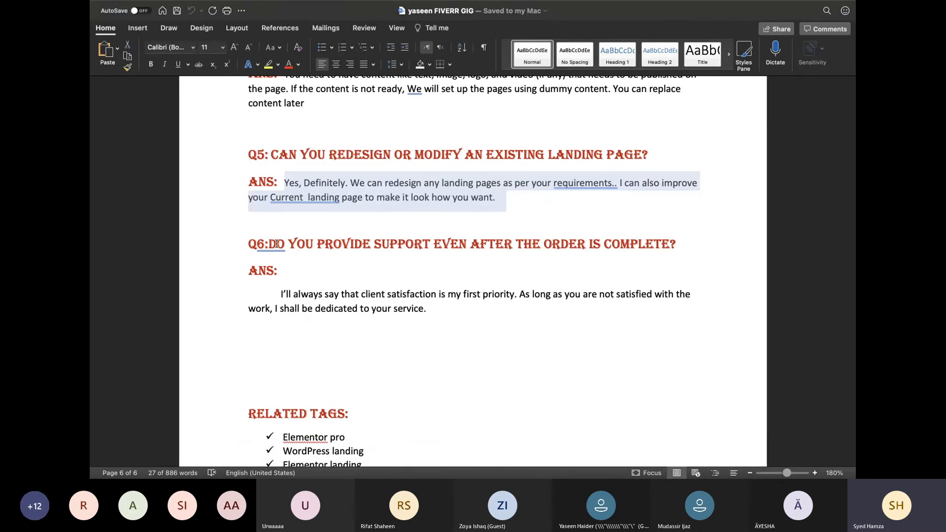
left_click_drag(276, 244, 687, 257)
key("ctrl+Left")
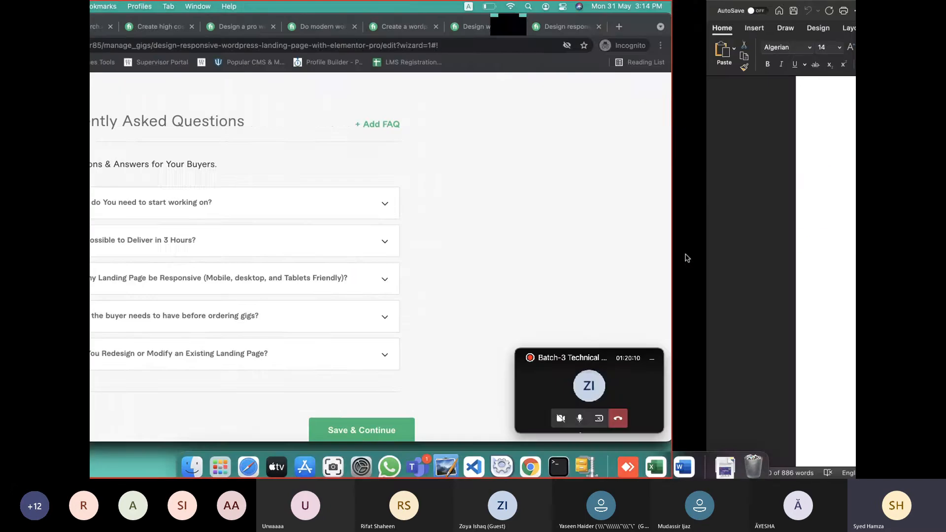
left_click(581, 126)
Paste the Q6 after-completion support question and its client-satisfaction answer from Word
left_click(380, 204)
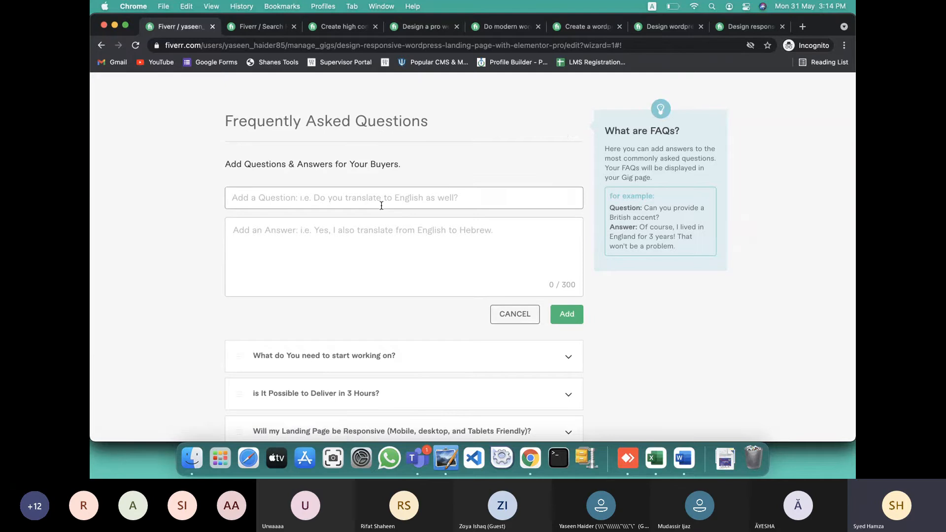
key("super+v")
key("ctrl+Right")
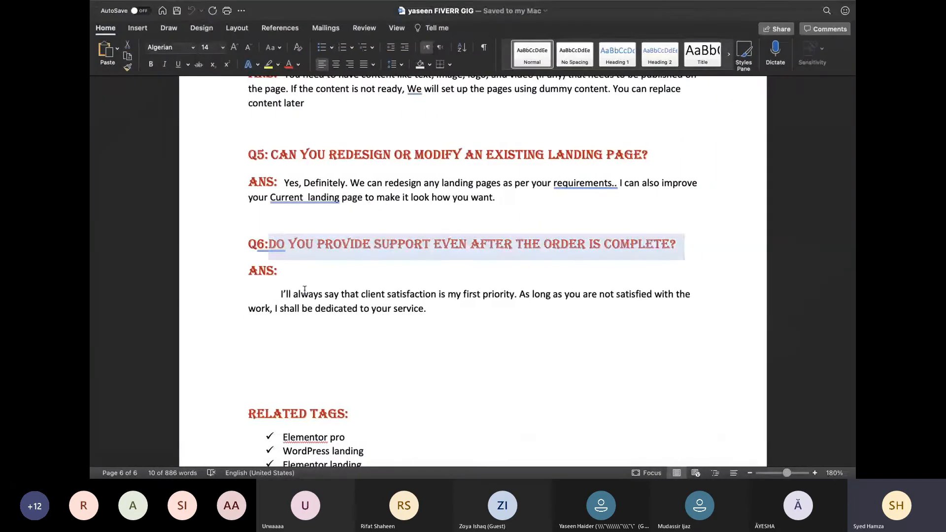
left_click_drag(278, 294, 485, 308)
key("ctrl+Left")
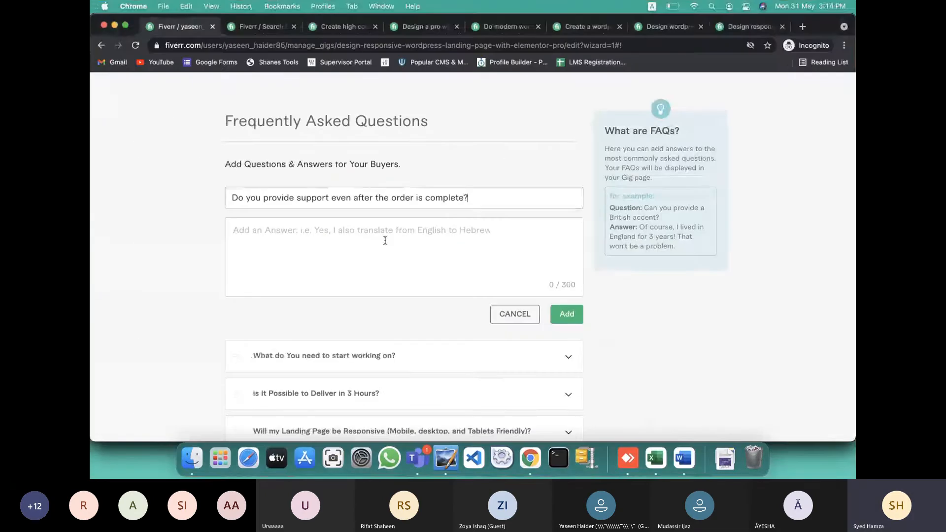
left_click(385, 240)
key("super+v")
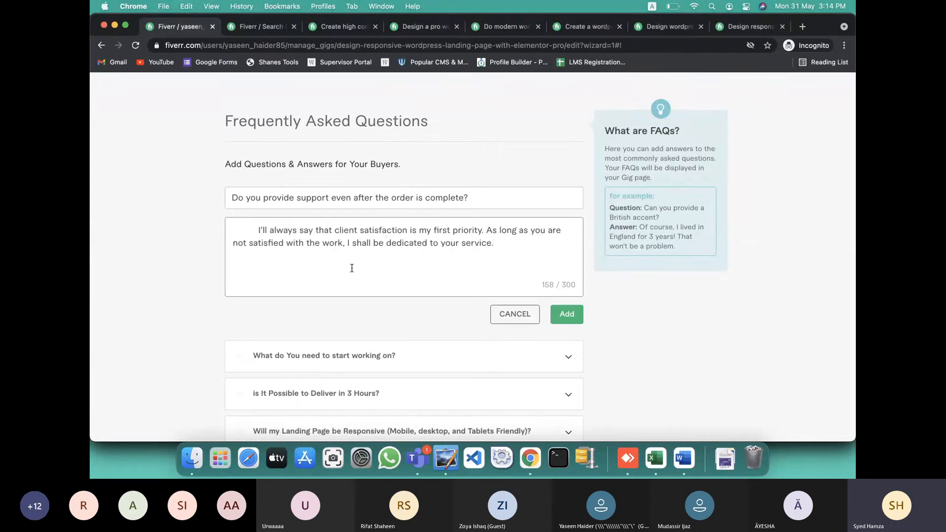
Delete the leading spaces before the answer and add the sixth FAQ to the list
left_click(257, 229)
key("BackSpace")
key("BackSpace")
key("BackSpace")
key("BackSpace")
key("BackSpace")
key("BackSpace")
key("BackSpace")
key("BackSpace")
key("BackSpace")
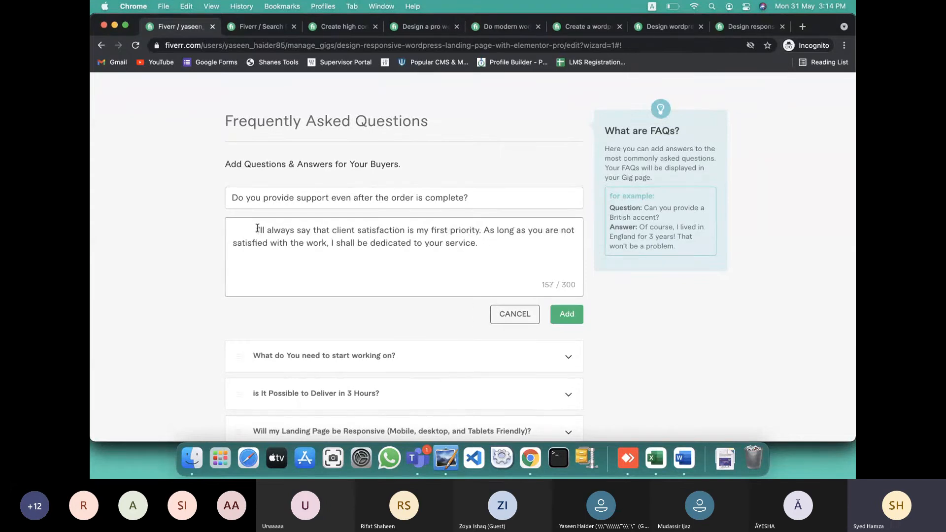
key("BackSpace")
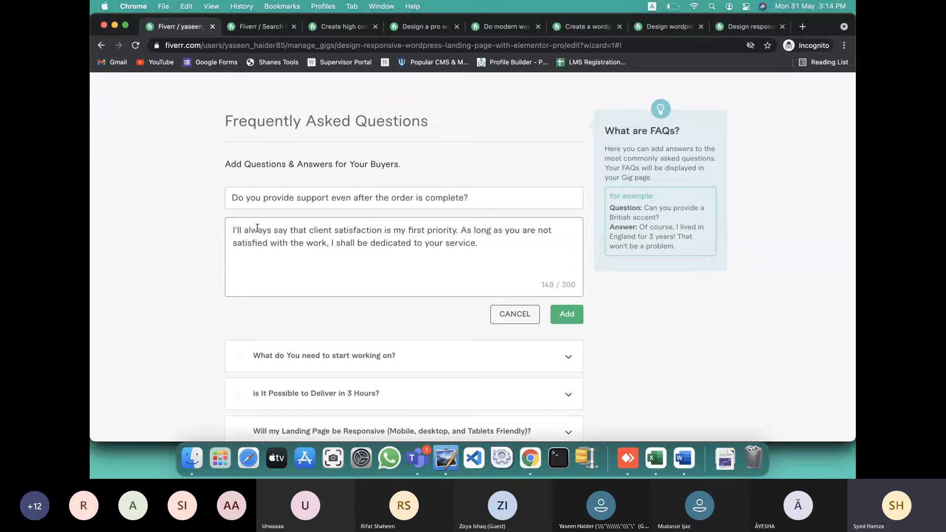
left_click(566, 313)
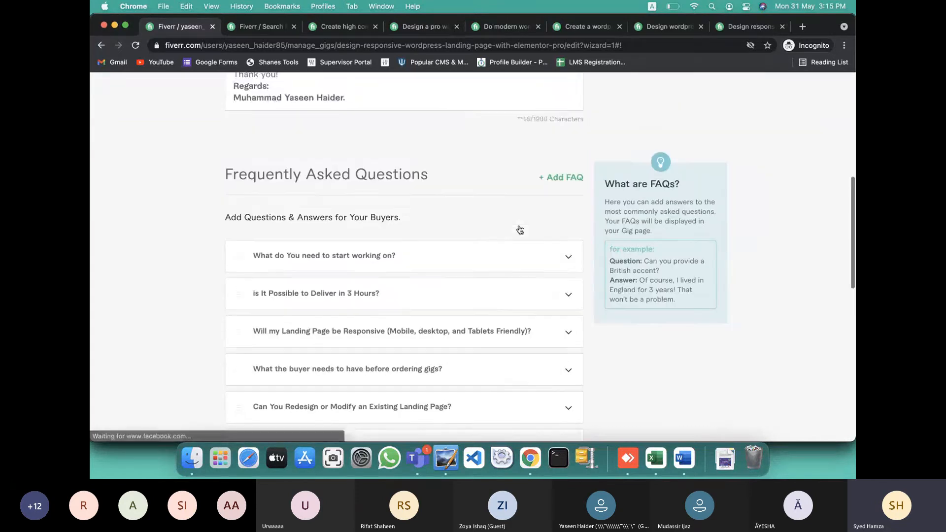
scroll(517, 228, "up", 5)
scroll(518, 228, "down", 7)
scroll(518, 228, "down", 2)
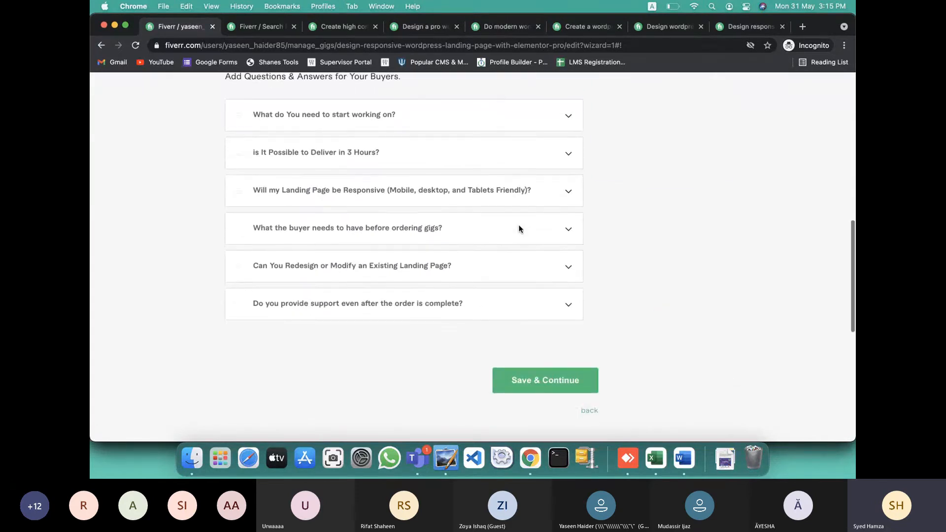
scroll(530, 303, "up", 4)
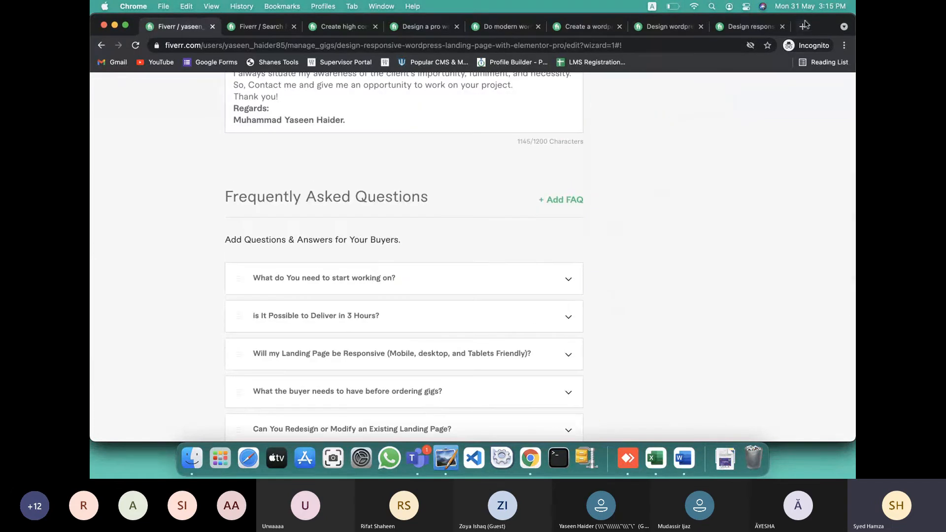
Search 'notepad online' in a new Chrome tab, then select all of the Fiverr gig description
left_click(802, 26)
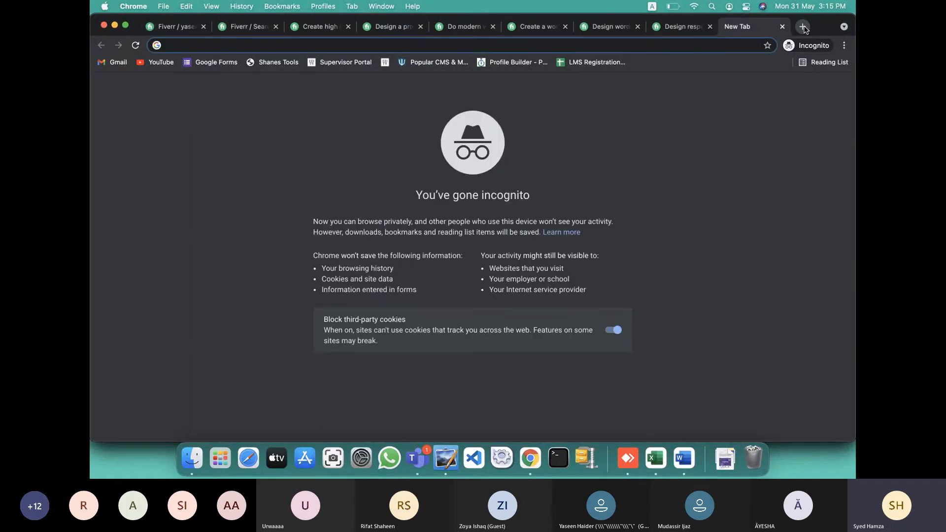
type("m")
key("BackSpace")
key("BackSpace")
type("note")
key("Return")
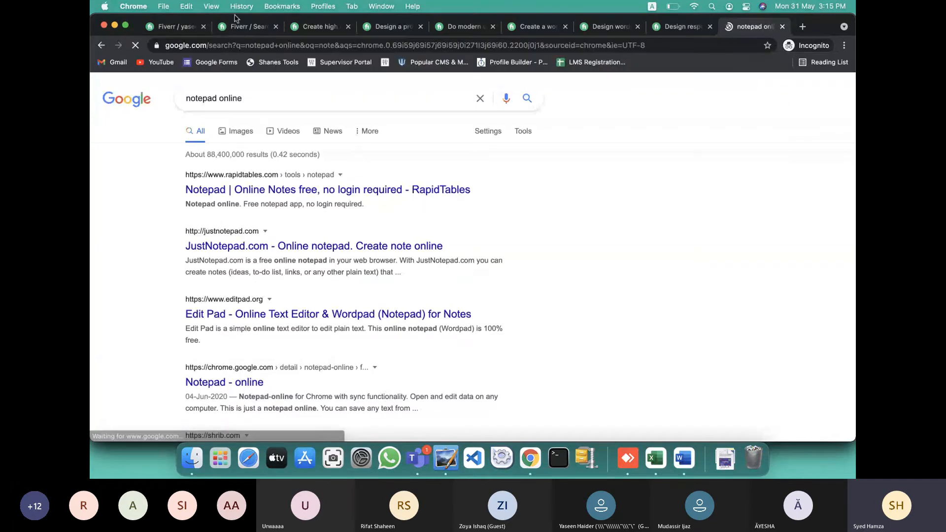
left_click(176, 28)
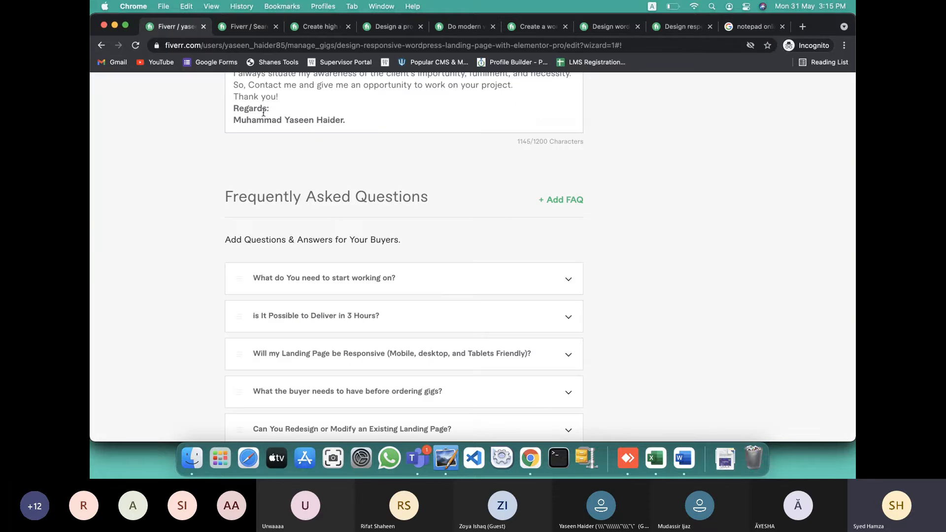
key("super+a")
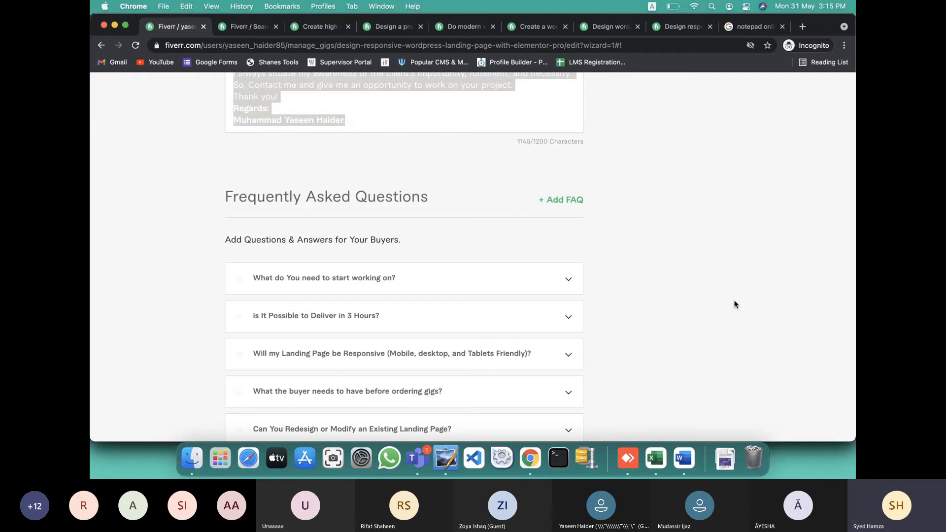
Paste the copied gig description into Word below the Related Tags list, then return to Chrome
left_click(684, 458)
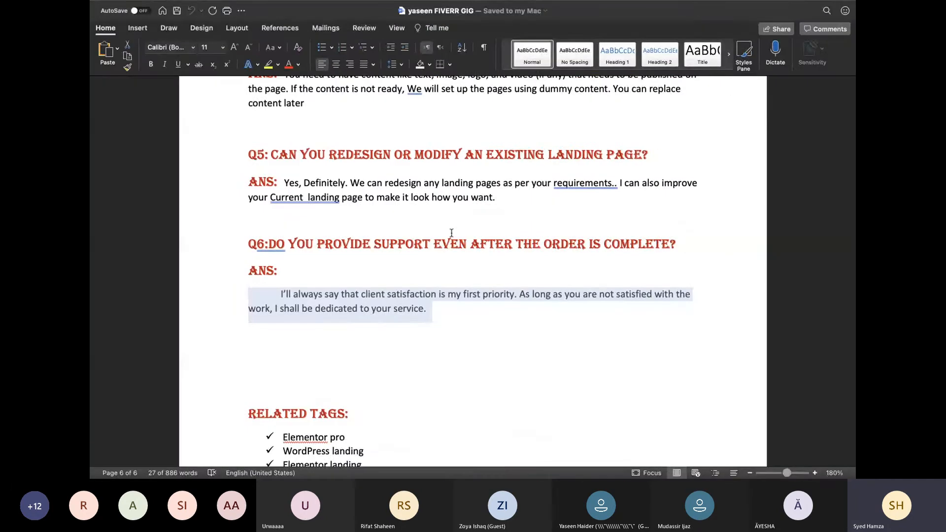
scroll(451, 233, "up", 2)
scroll(452, 233, "down", 10)
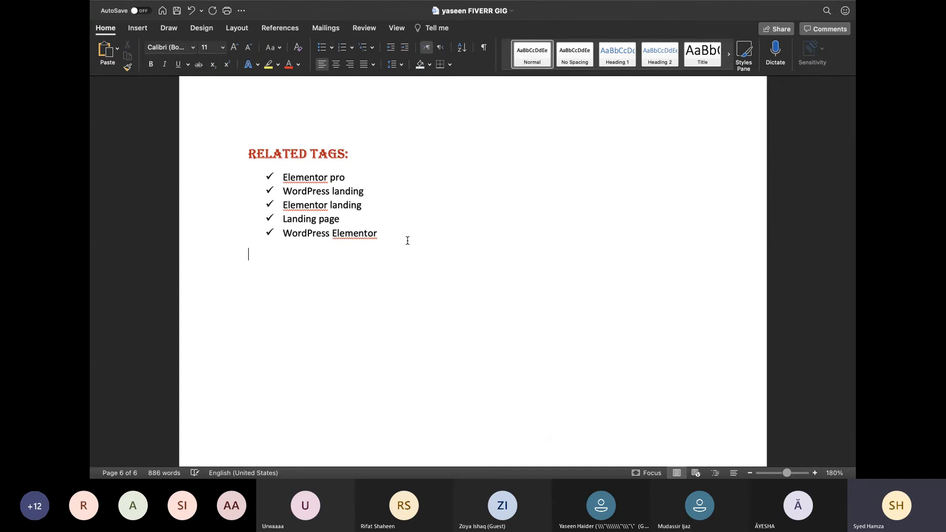
key("cmd+v")
scroll(407, 241, "up", 5)
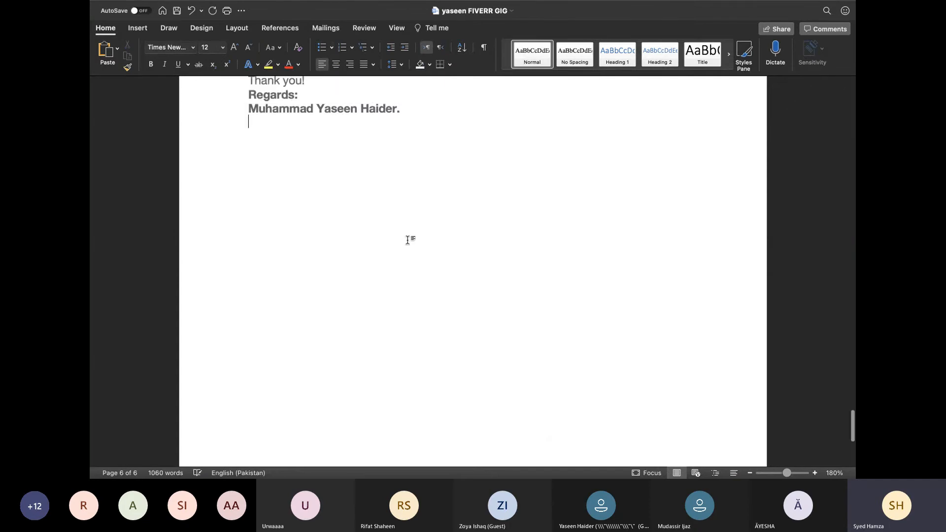
scroll(407, 241, "up", 15)
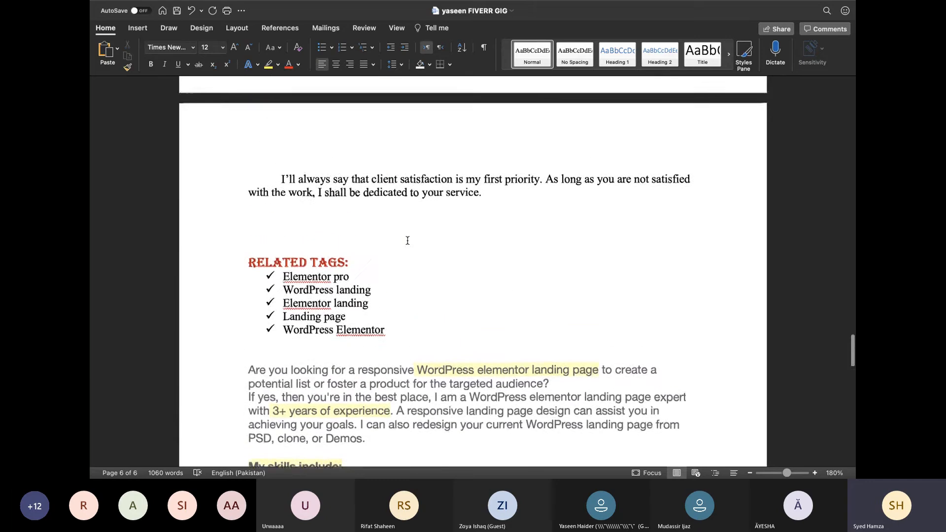
key("super+Tab")
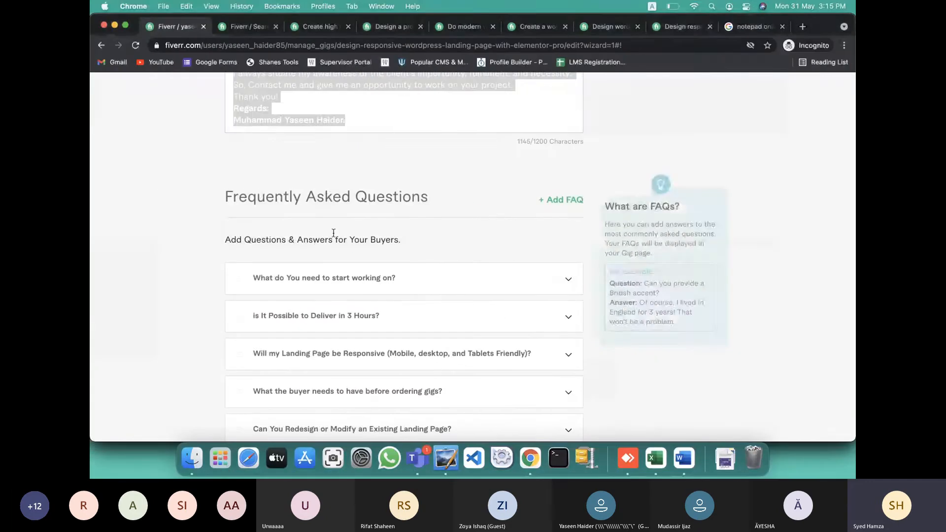
Save the Description & FAQ page and continue the gig to the Requirements step
scroll(338, 147, "down", 3)
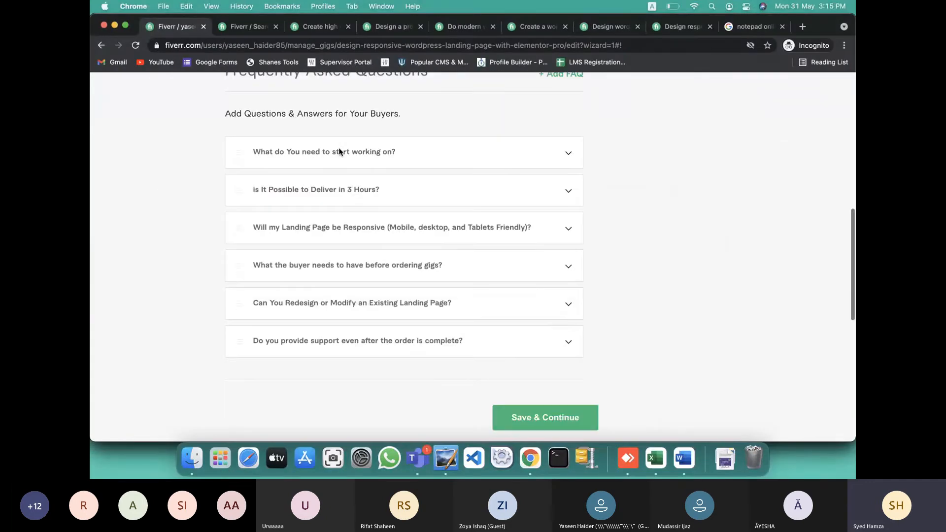
scroll(551, 236, "down", 1)
scroll(551, 237, "up", 10)
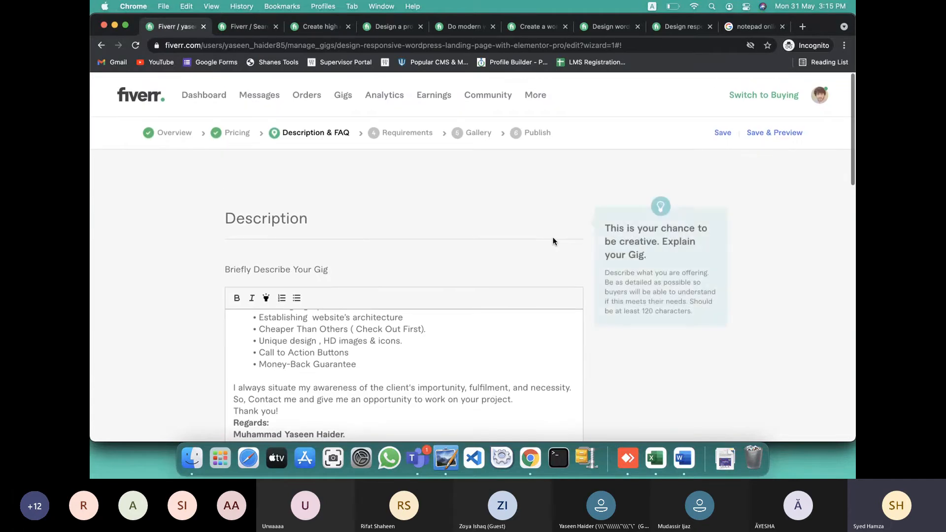
scroll(552, 236, "left", 5)
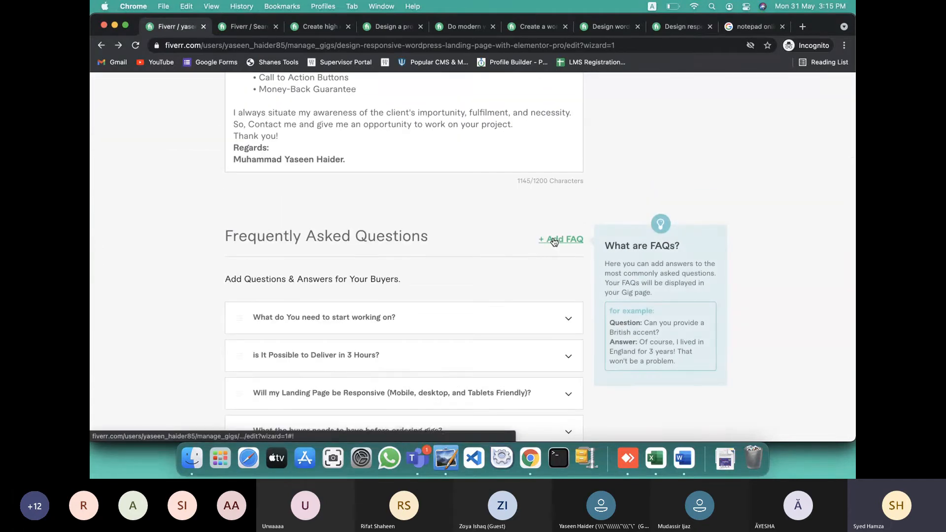
scroll(524, 284, "down", 8)
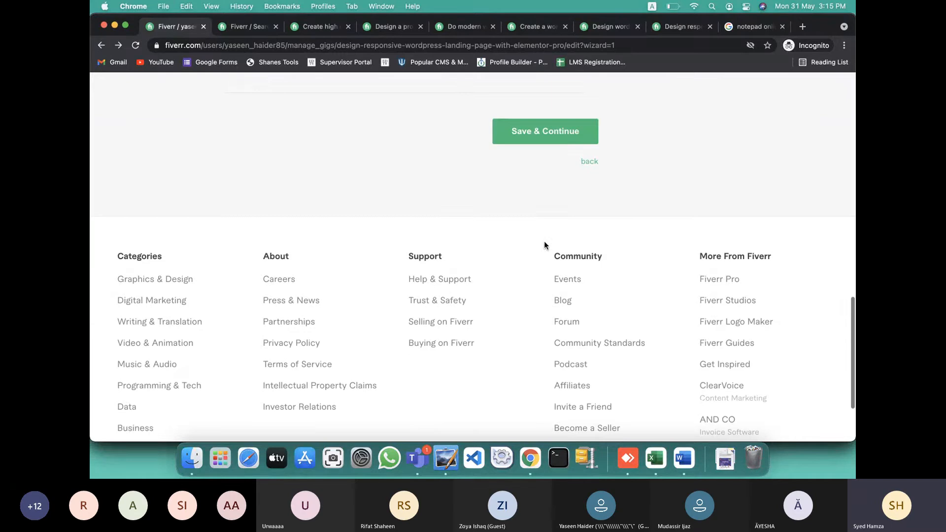
left_click(541, 132)
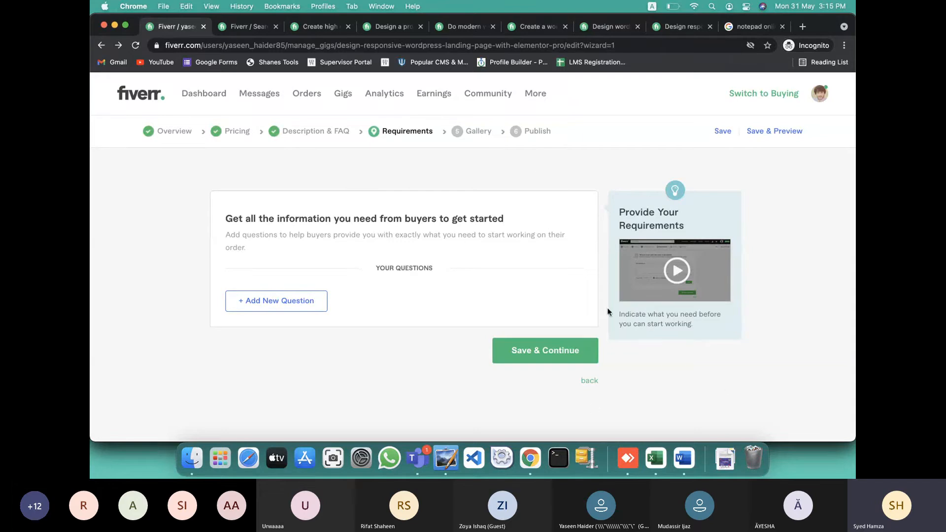
Bring the Batch-3 Technical Teams meeting with its 22-attendee participant list to the front
key("super+Tab")
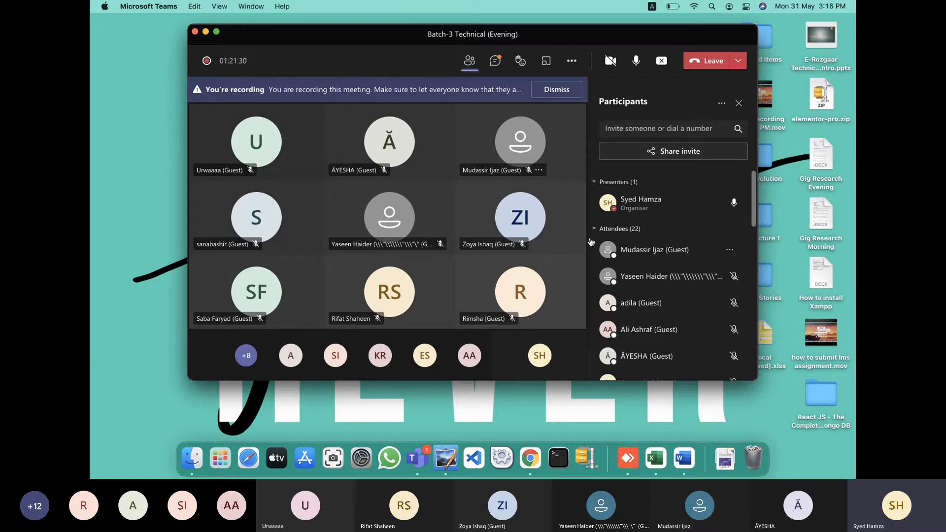
mouse_move(381, 208)
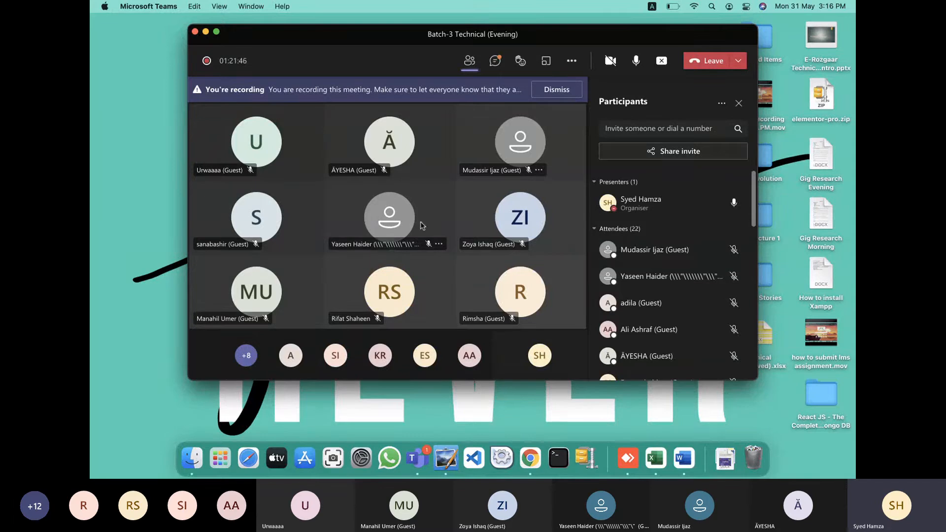
mouse_move(379, 245)
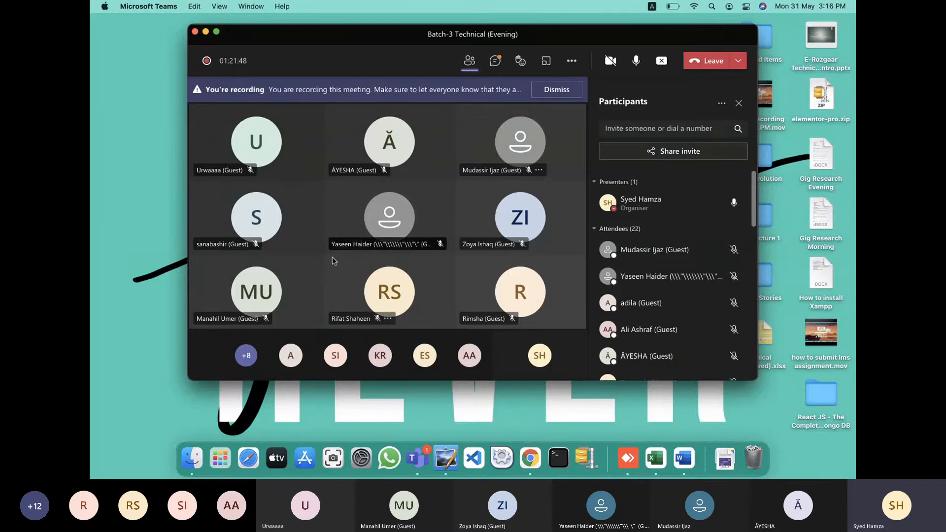
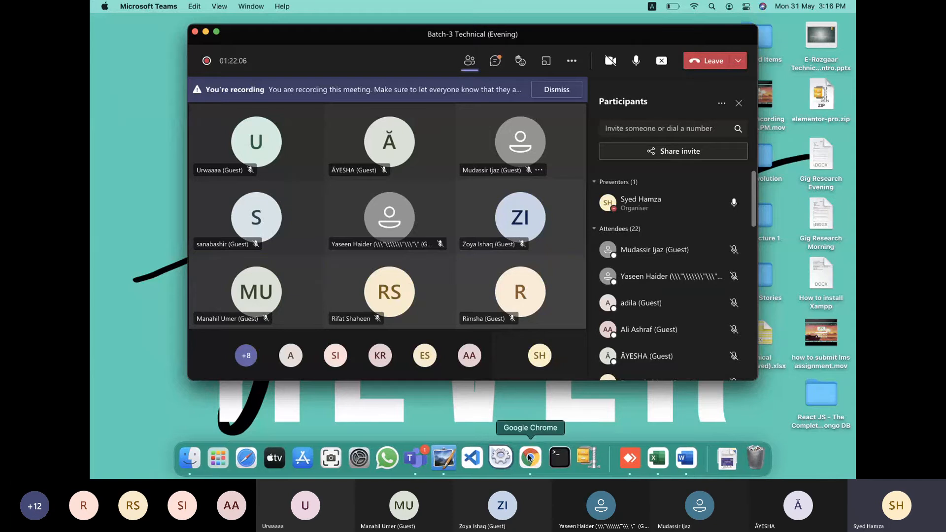
Bring Chrome's Fiverr gig Requirements page to the front over the Teams meeting
left_click(523, 469)
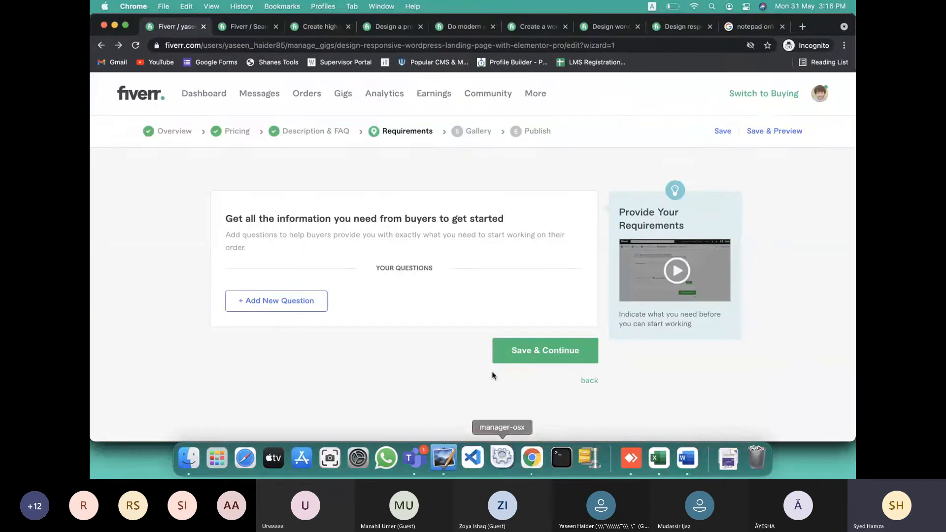
In the Word write-up, retouch the 'Elementor pro' and 'WordPress landing' tags, leaving their spelling intact
left_click(682, 451)
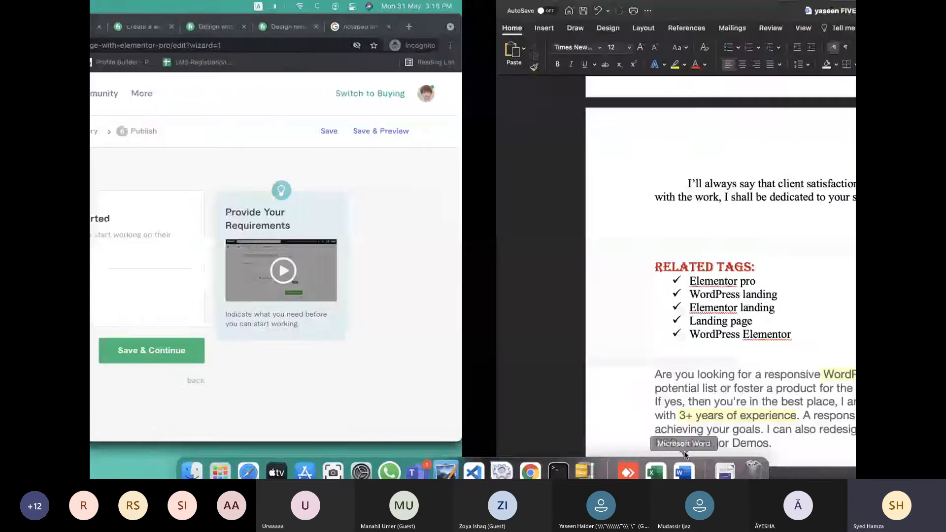
scroll(351, 217, "down", 4)
left_click(346, 218)
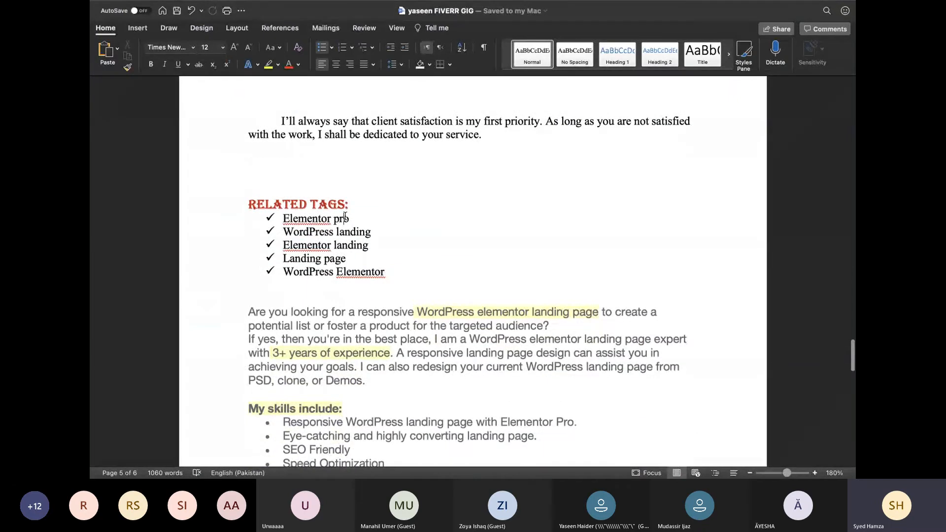
key("BackSpace")
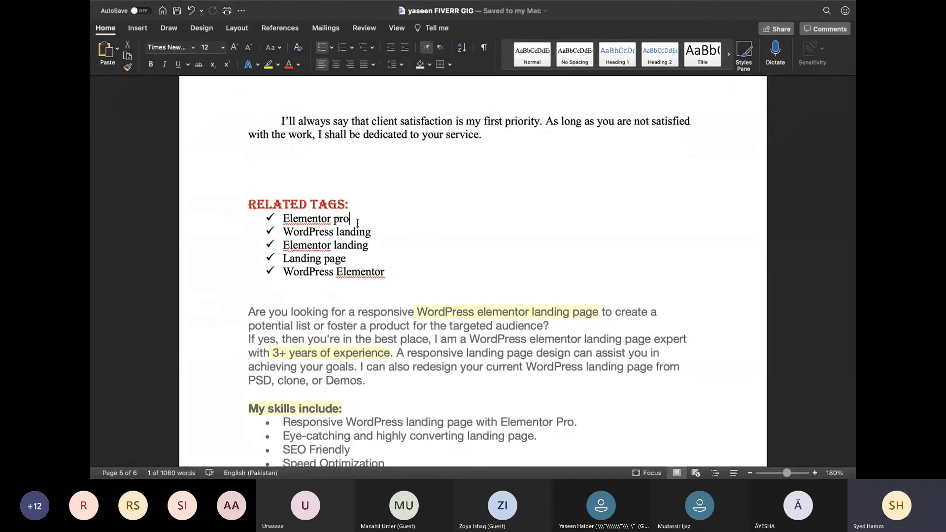
type("0")
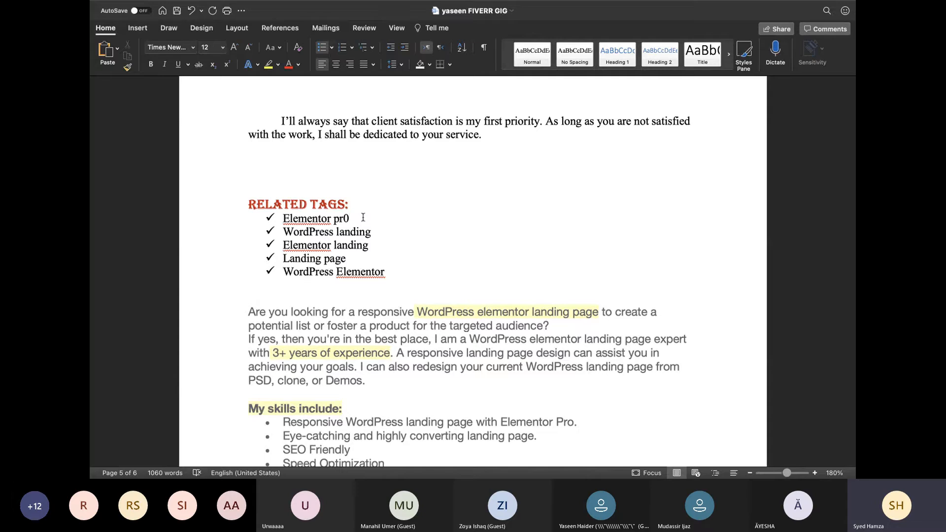
key("BackSpace")
type("o")
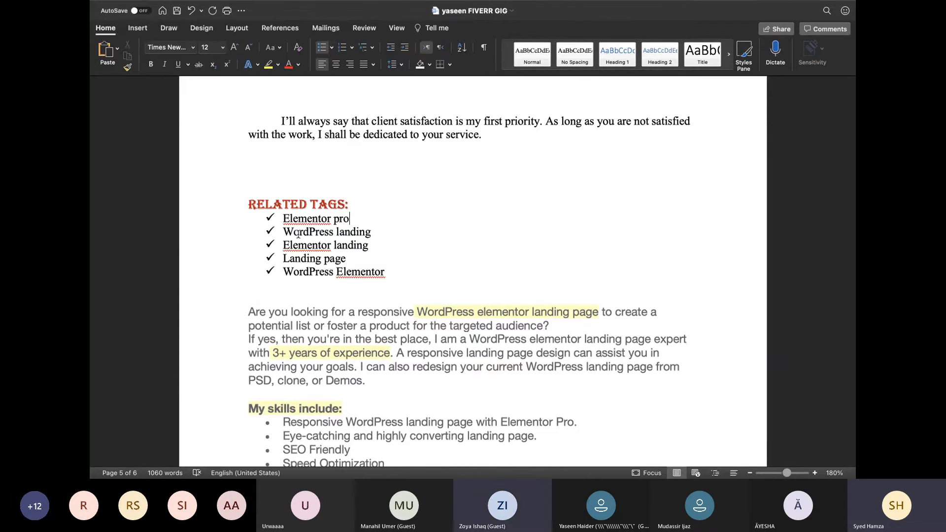
left_click(298, 233)
key("BackSpace")
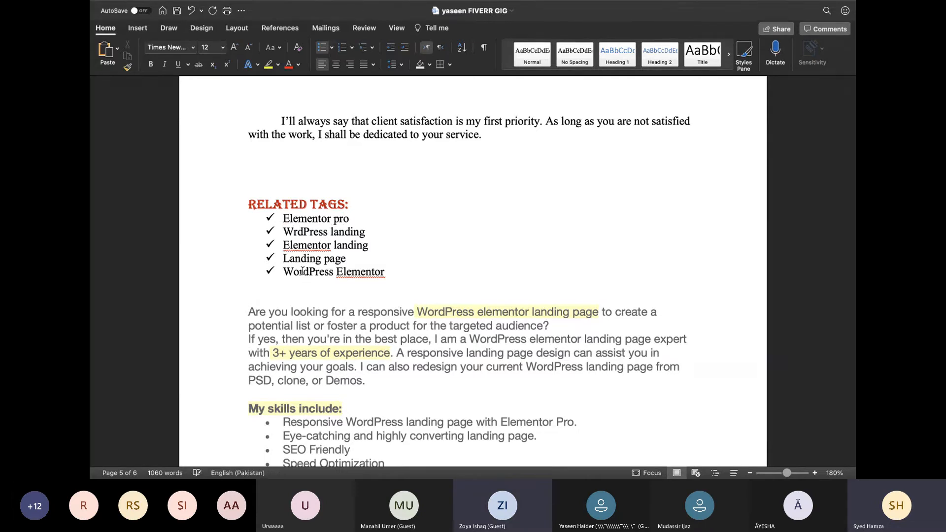
type("0")
key("BackSpace")
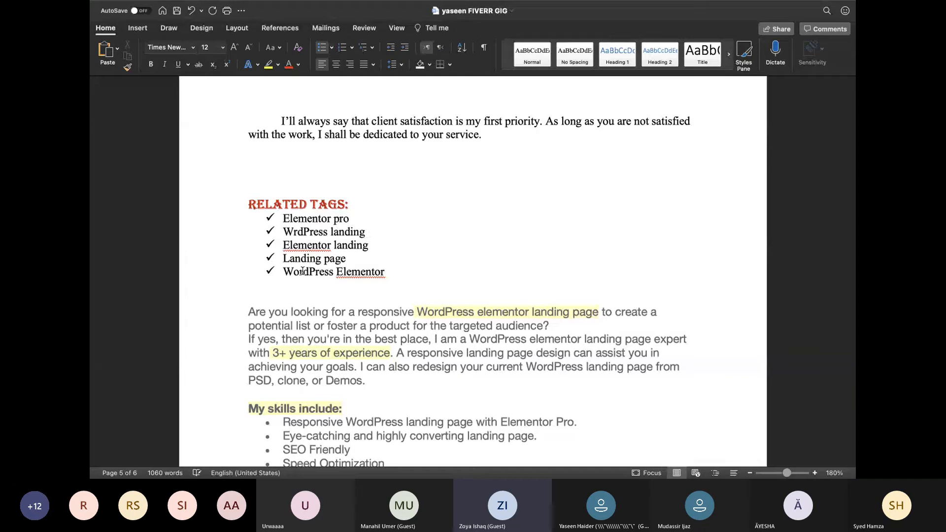
type("o")
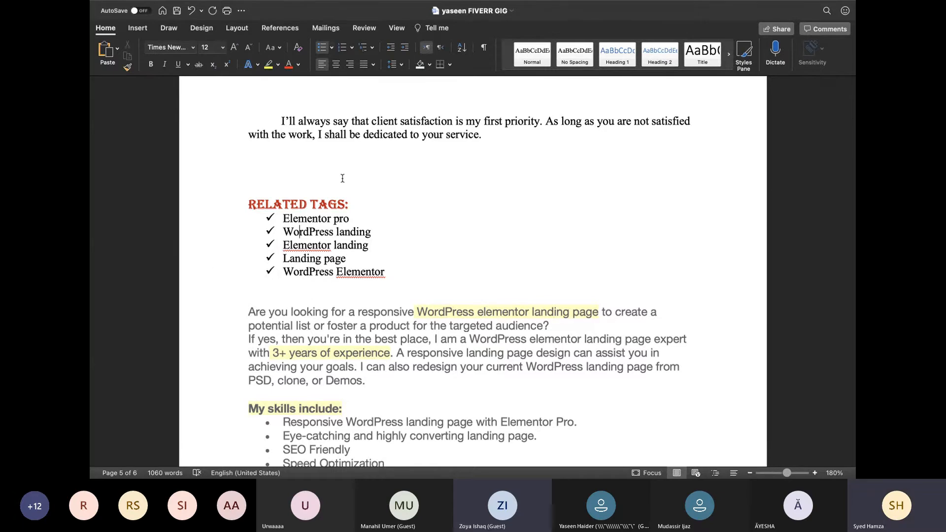
Change the 'Landing page' tag to 'Landing-page' and return to the Fiverr Requirements page
left_click(312, 230)
type("-")
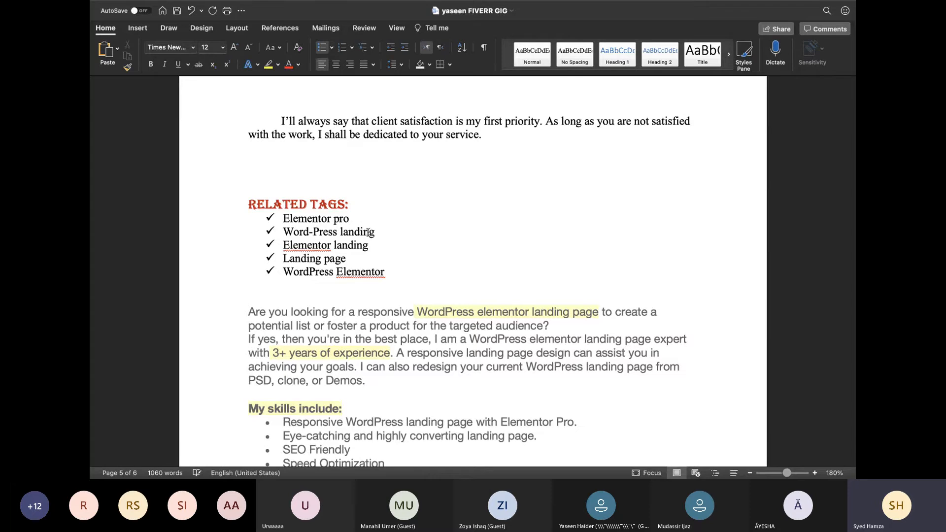
key("BackSpace")
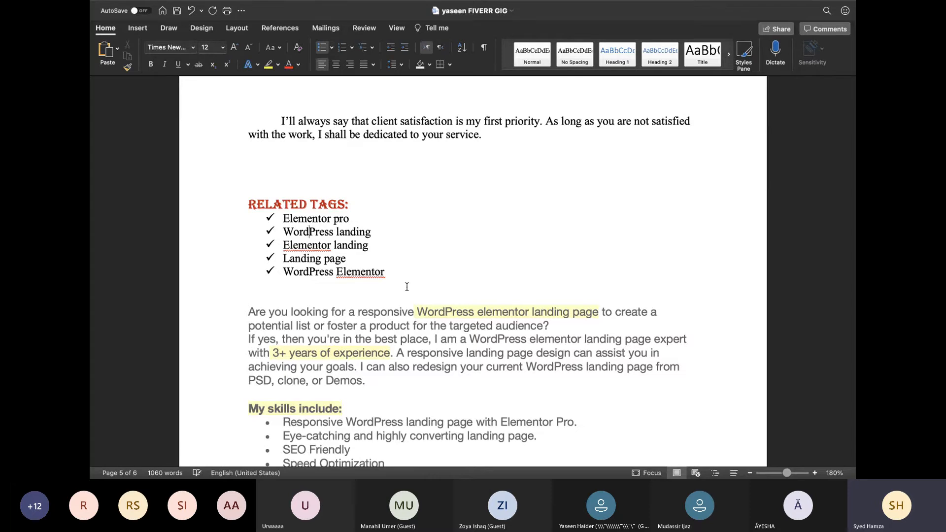
type("-")
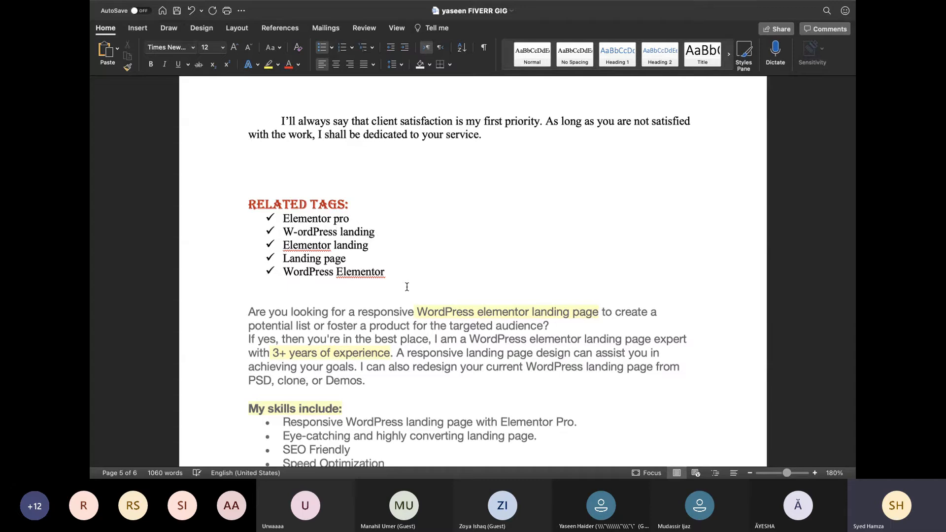
key("BackSpace")
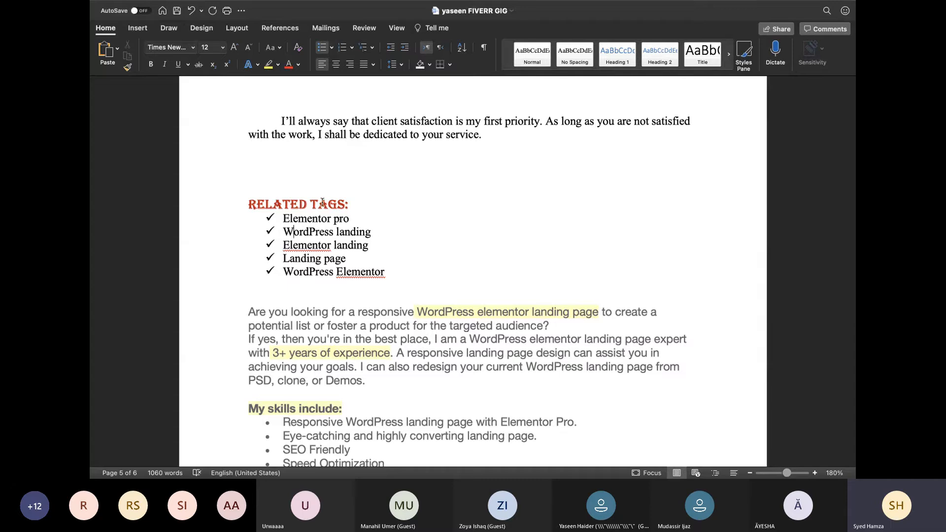
left_click(324, 258)
key("BackSpace")
type("-")
key("ctrl+Left")
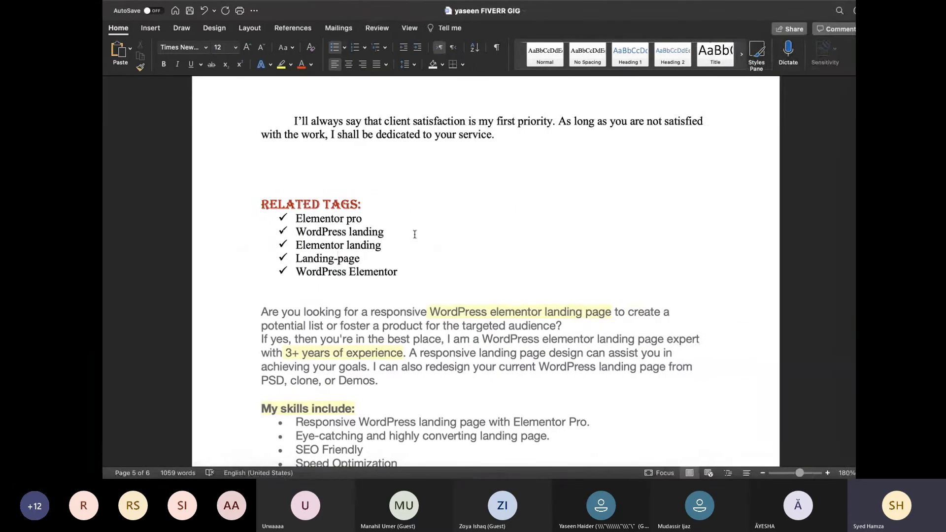
left_click(413, 234)
key("ctrl+Left")
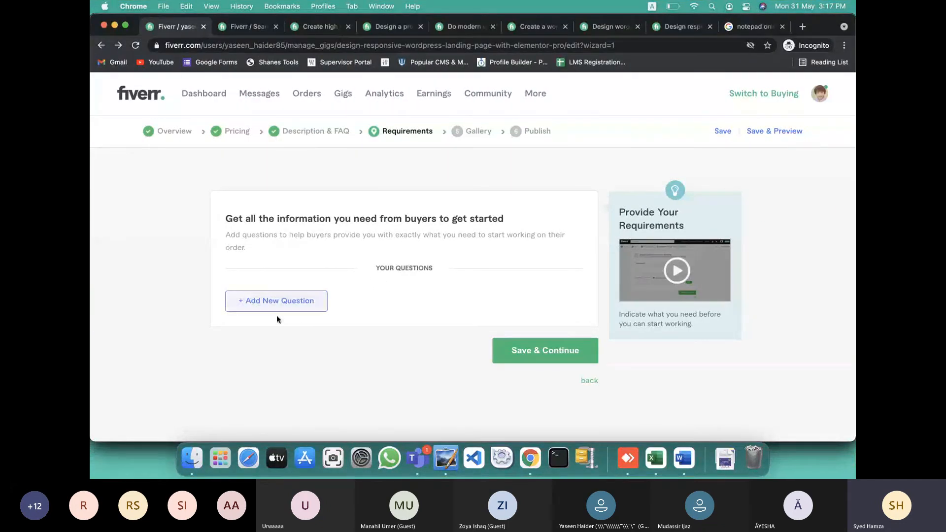
Add the question 'Your wordpress dashboard login details / OR / cPanel login details (If wordpress is not installed yet)'
left_click(283, 301)
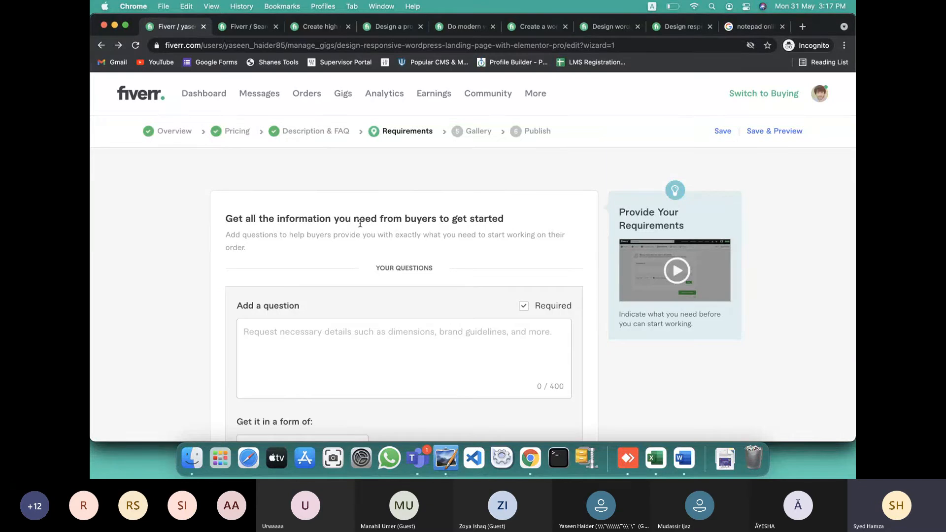
scroll(371, 236, "down", 3)
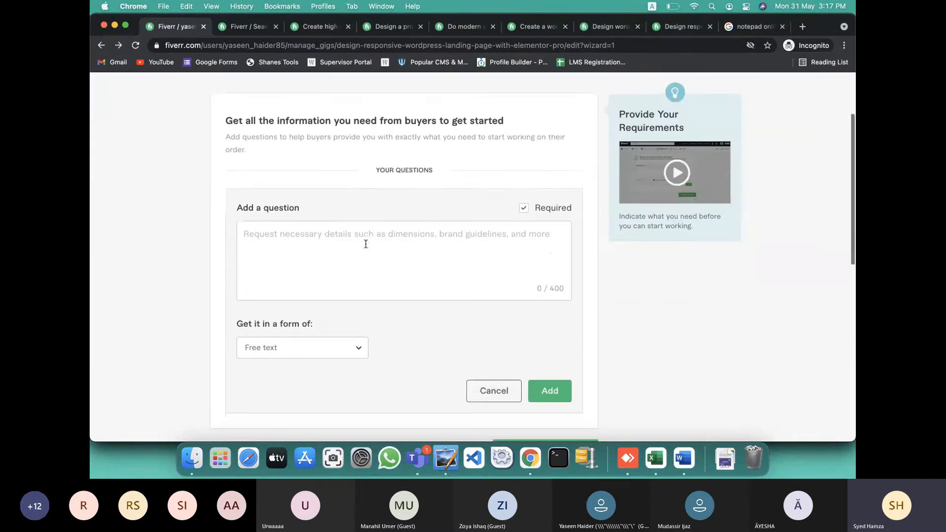
left_click(365, 244)
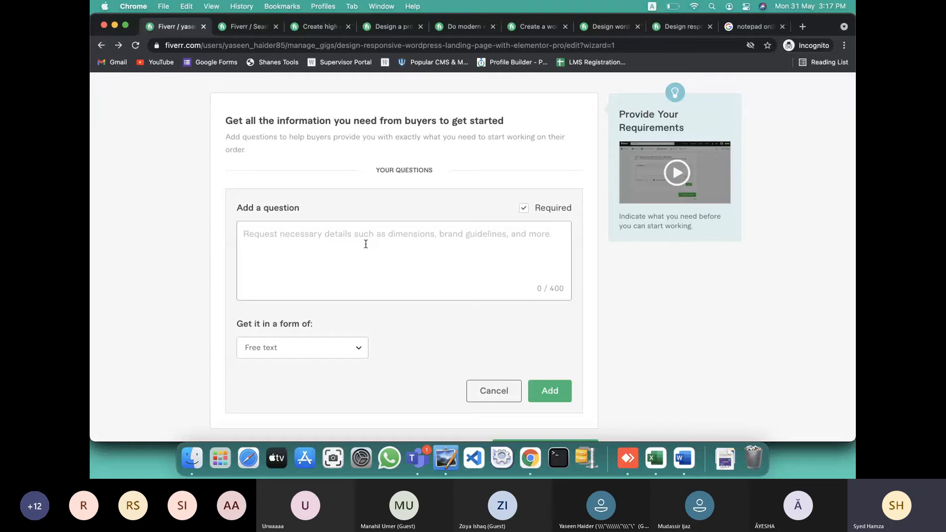
type("Your ")
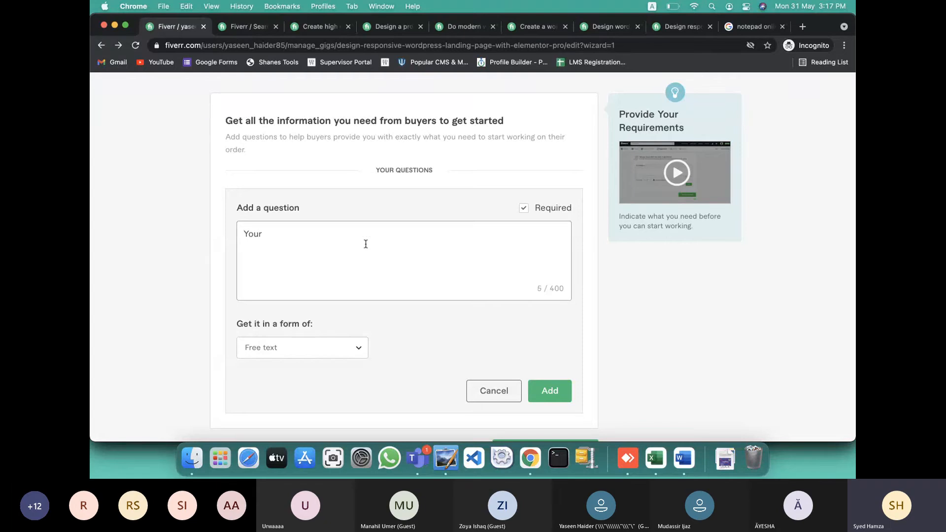
type("wordpress dashboard ")
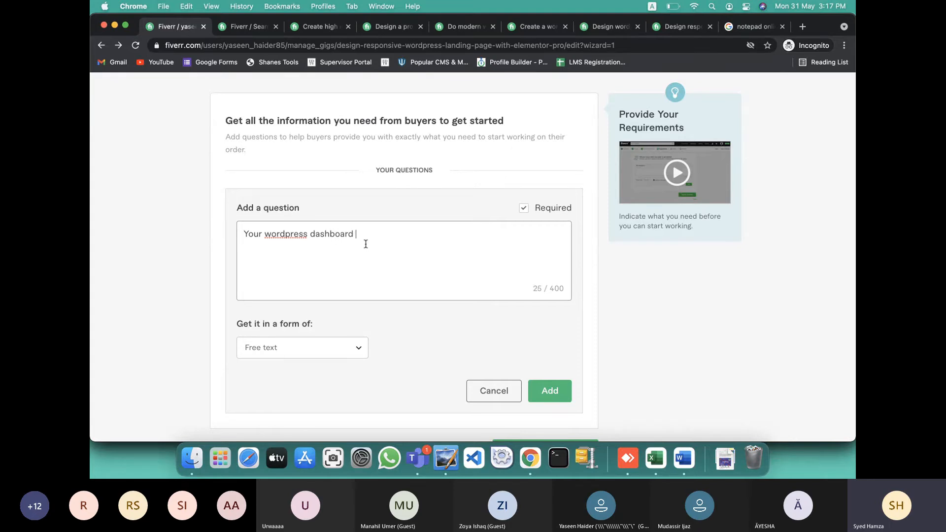
type("login details / OR / cPanel logi")
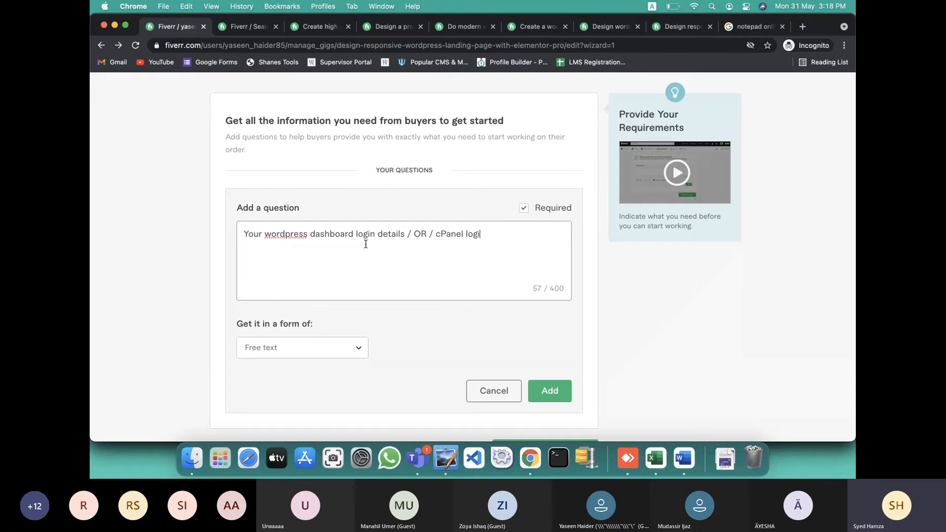
type("n idetails if")
key("BackSpace")
key("BackSpace")
key("BackSpace")
type("(If wordpress is not ins")
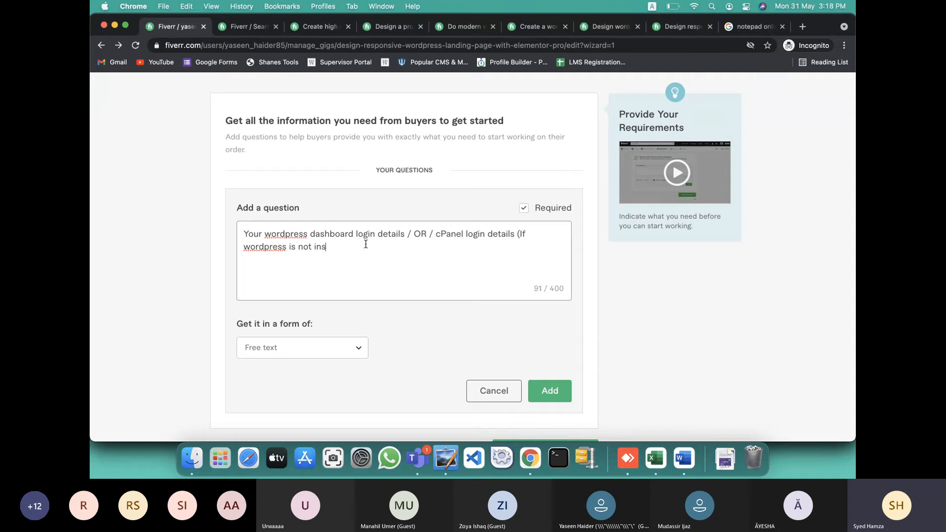
type("talled yet)")
left_click(549, 390)
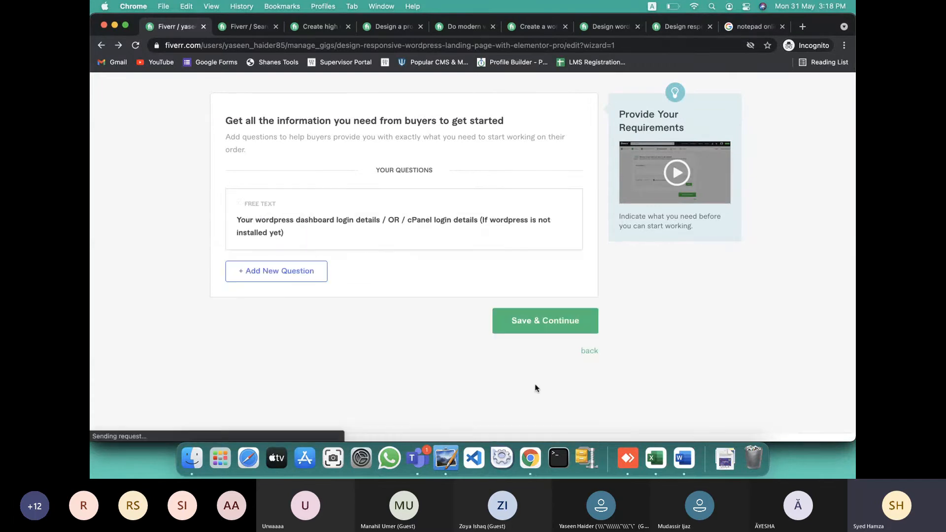
Draft a new question asking for landing page content: Logo, Website content (text), Color, Font scheme, Images
left_click(264, 274)
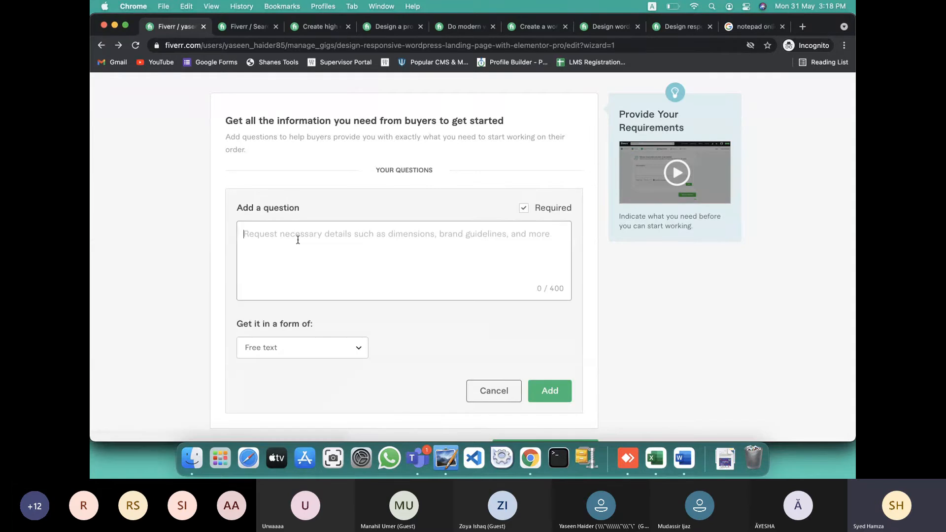
type("Your")
key("BackSpace")
key("BackSpace")
key("BackSpace")
key("BackSpace")
key("BackSpace")
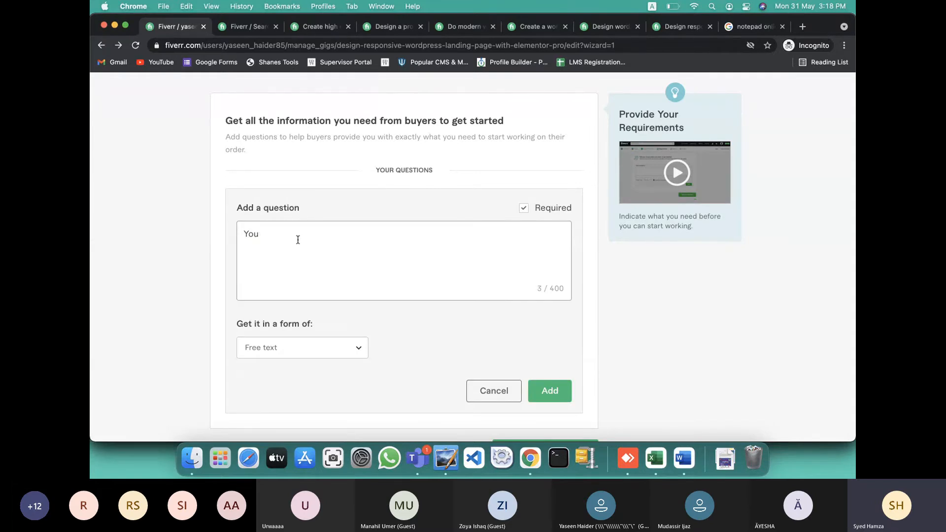
type("COmm")
key("BackSpace")
key("BackSpace")
key("BackSpace")
type("ontent for landing page")
key("BackSpace")
key("BackSpace")
key("BackSpace")
key("BackSpace")
key("BackSpace")
key("BackSpace")
key("BackSpace")
key("BackSpace")
key("BackSpace")
key("BackSpace")
key("BackSpace")
key("BackSpace")
key("BackSpace")
key("BackSpace")
type("r landing page ")
type("( ")
type("Color")
key("BackSpace")
key("BackSpace")
key("BackSpace")
key("BackSpace")
key("BackSpace")
type(":")
key("BackSpace")
type("Logo, ")
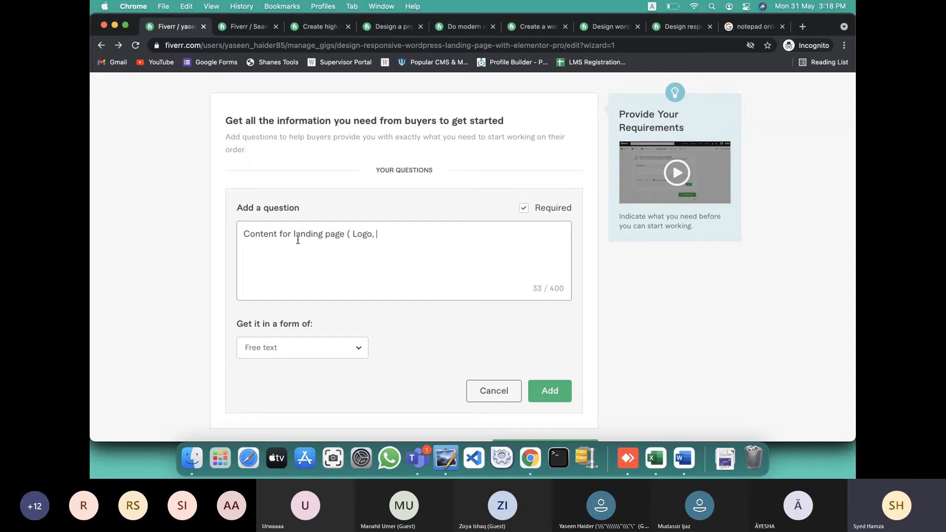
type("Website content")
type("text")
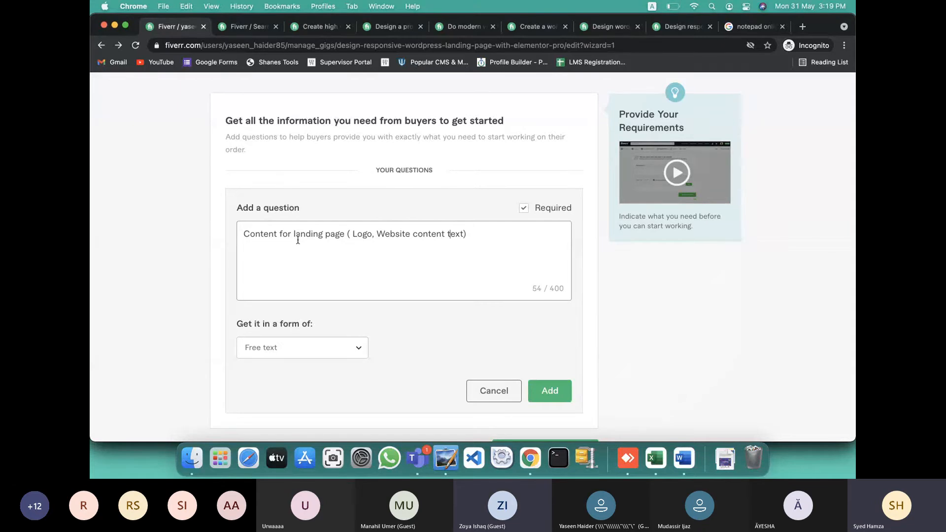
type("(")
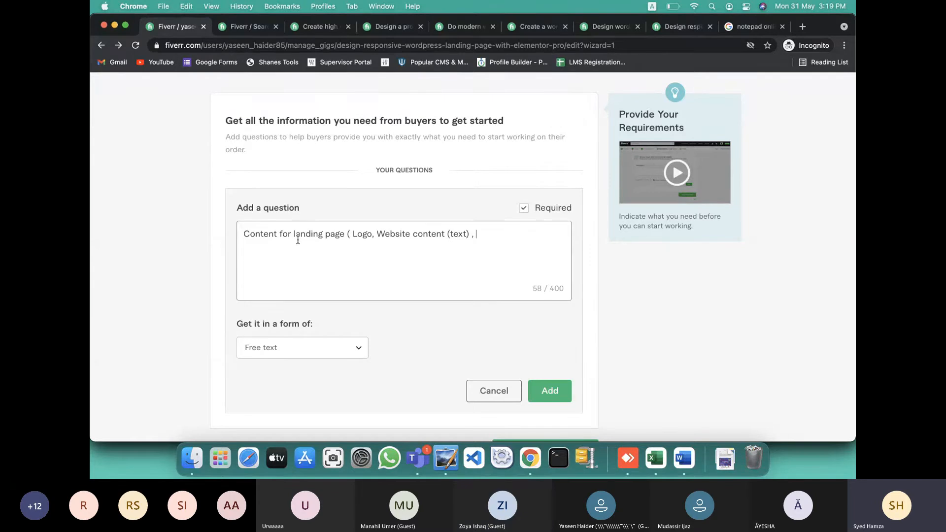
type(" , Color, Font scheme, Images")
Highlight 'Logo' and 'Website content' in the question, then switch to the Teams meeting
left_click_drag(352, 234, 367, 232)
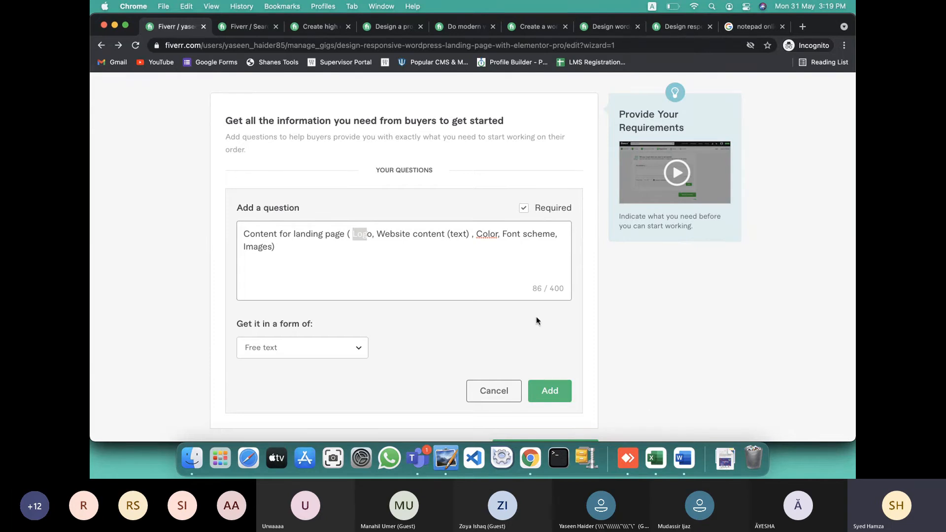
left_click_drag(384, 234, 439, 237)
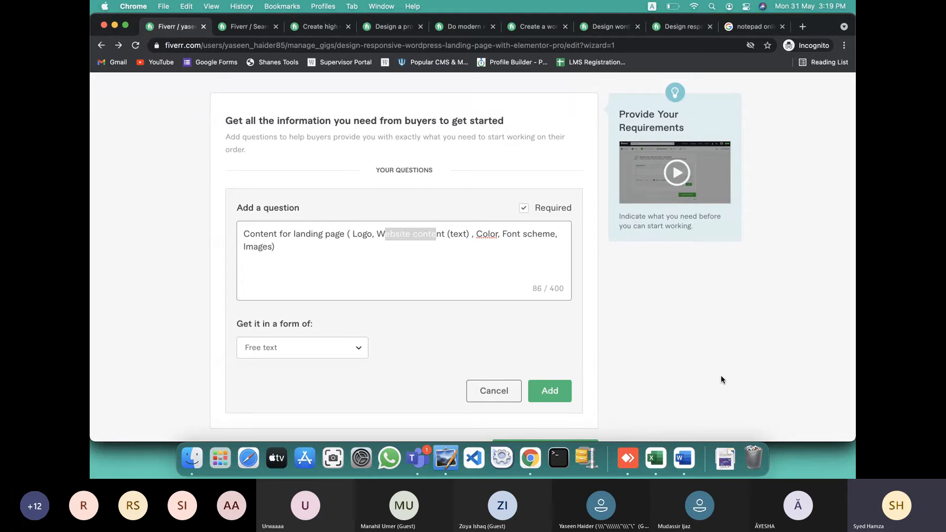
key("super+Tab")
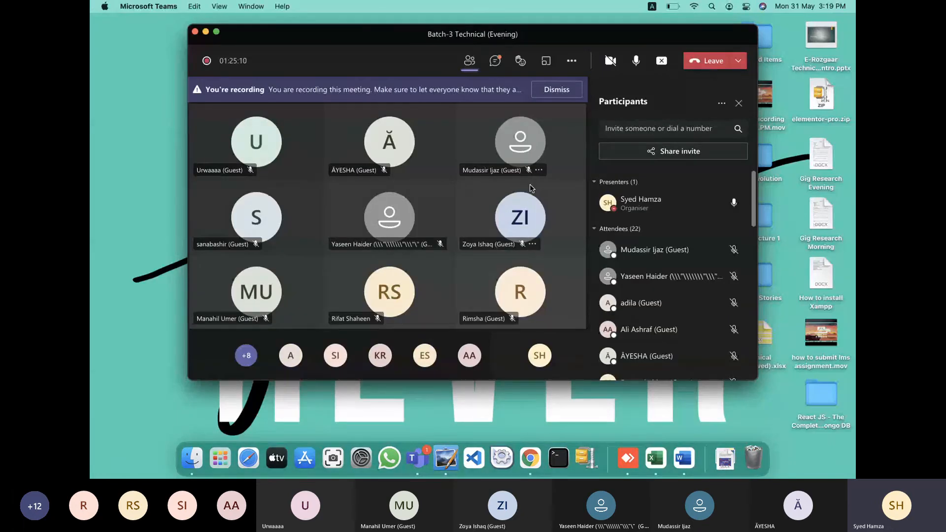
Return to the Fiverr question form and clear the highlight in the question text
key("super+Tab")
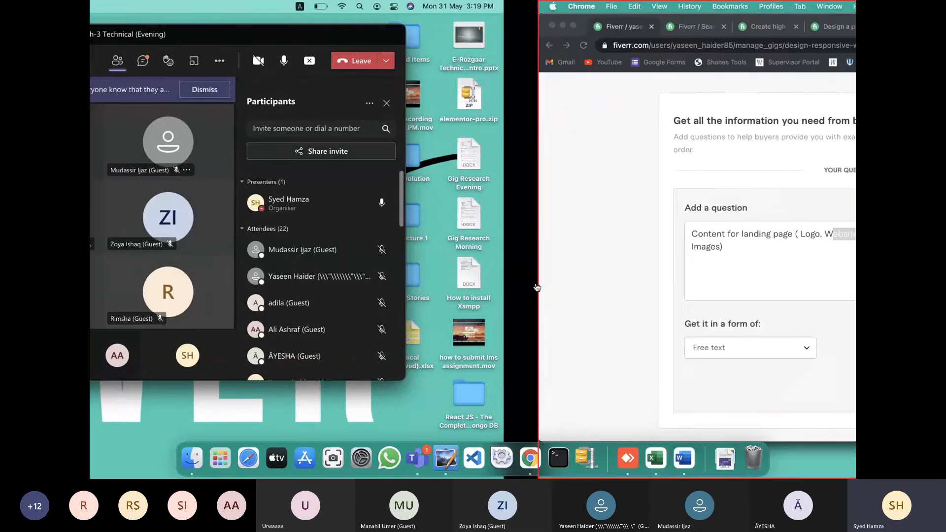
left_click(367, 263)
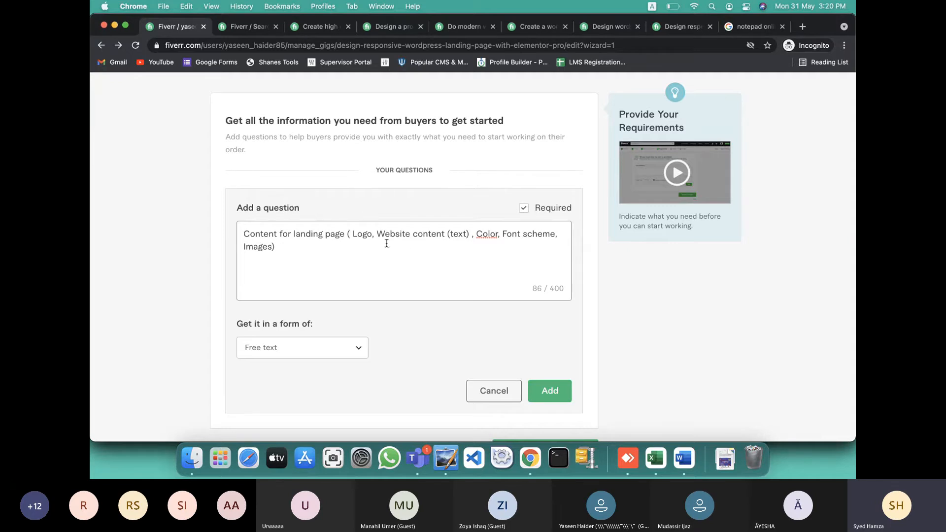
Keep Free text as the answer format and add the landing-page content question
left_click(322, 356)
left_click(285, 261)
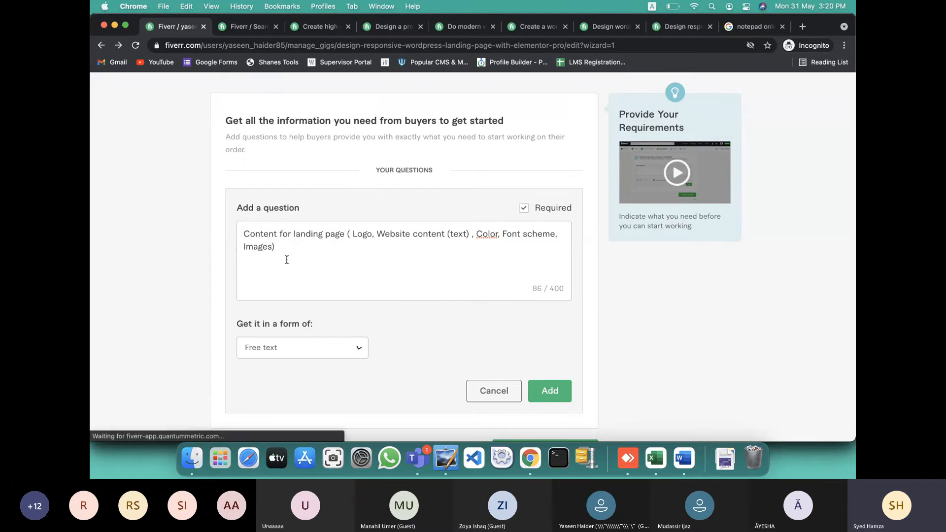
left_click(295, 350)
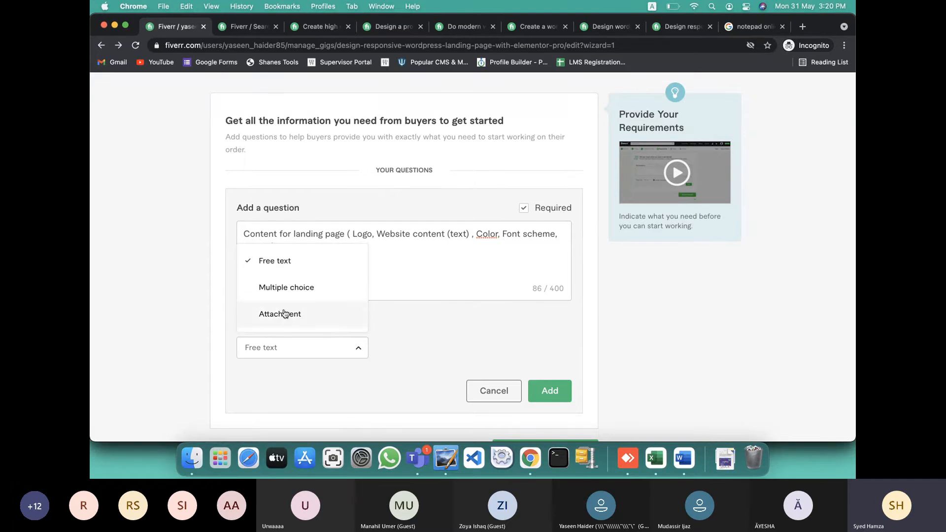
left_click(291, 260)
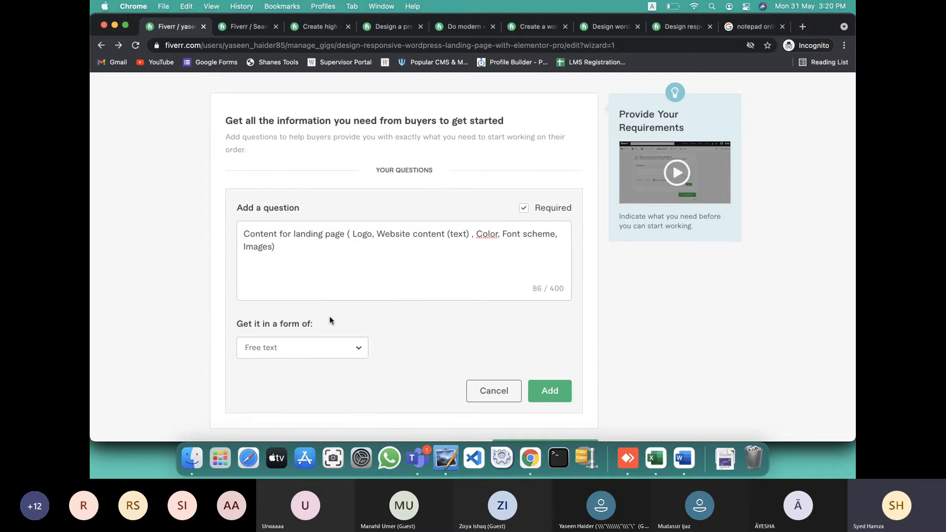
scroll(401, 307, "up", 3)
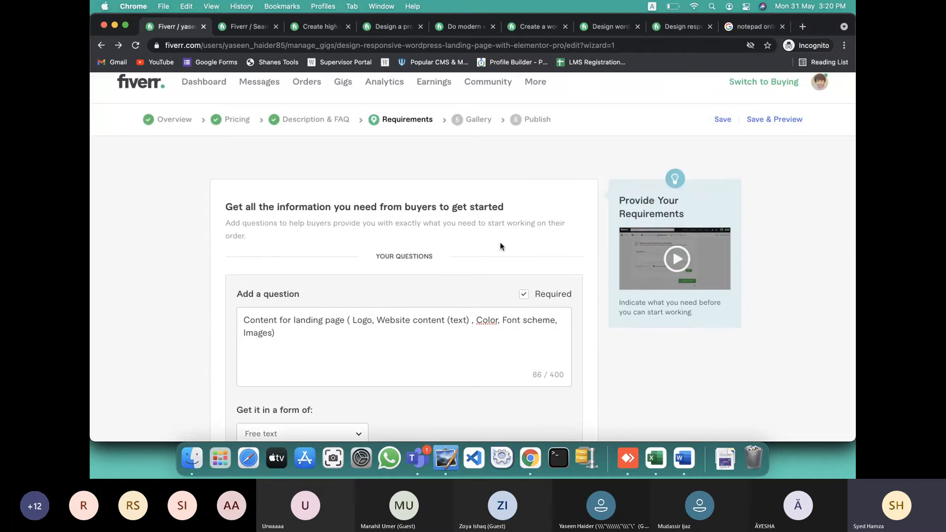
scroll(500, 246, "down", 5)
left_click(549, 338)
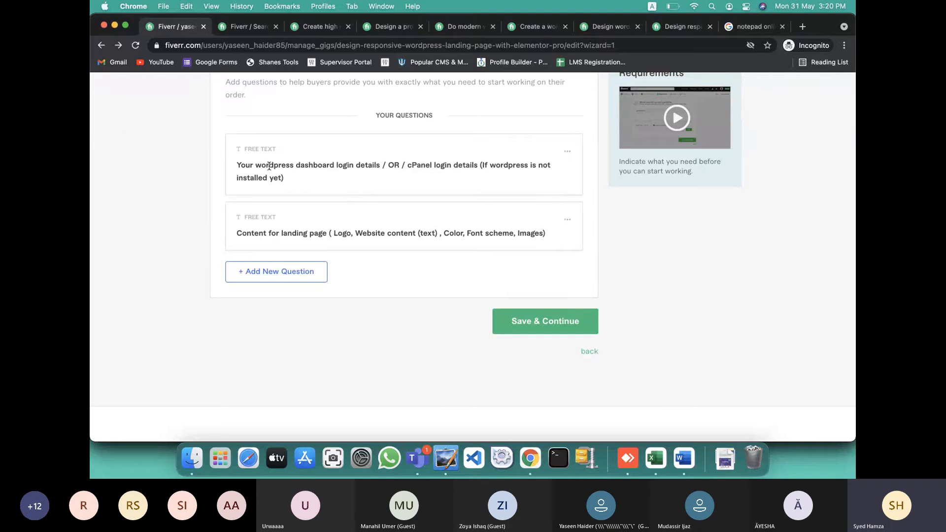
Review the first question and save the Requirements step to move to Gallery
left_click_drag(269, 165, 301, 176)
left_click(354, 240)
scroll(367, 185, "up", 2)
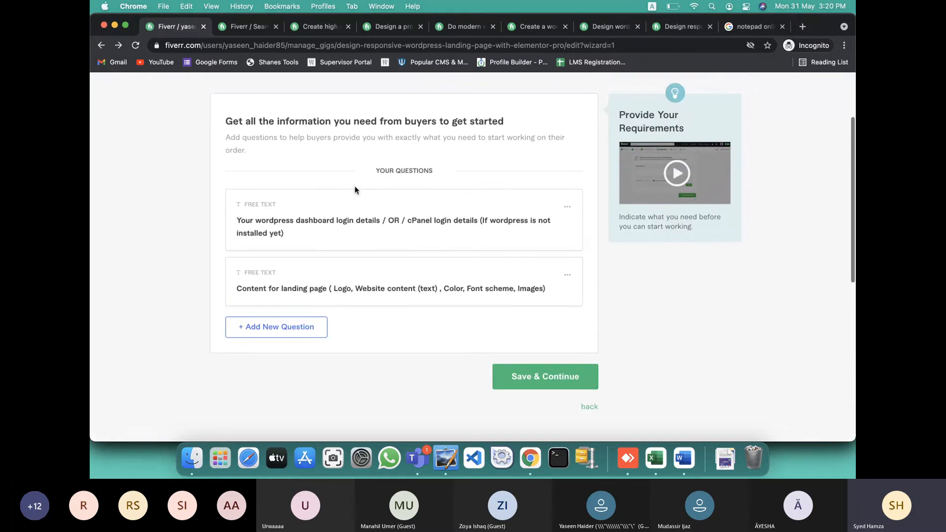
left_click(530, 384)
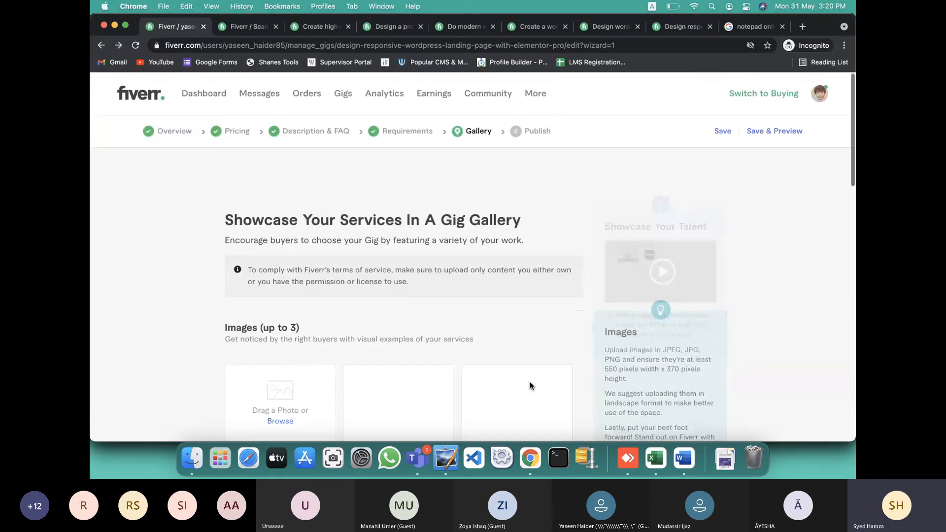
Open Downloads in Finder and start renaming the prepared gig image
scroll(530, 385, "down", 4)
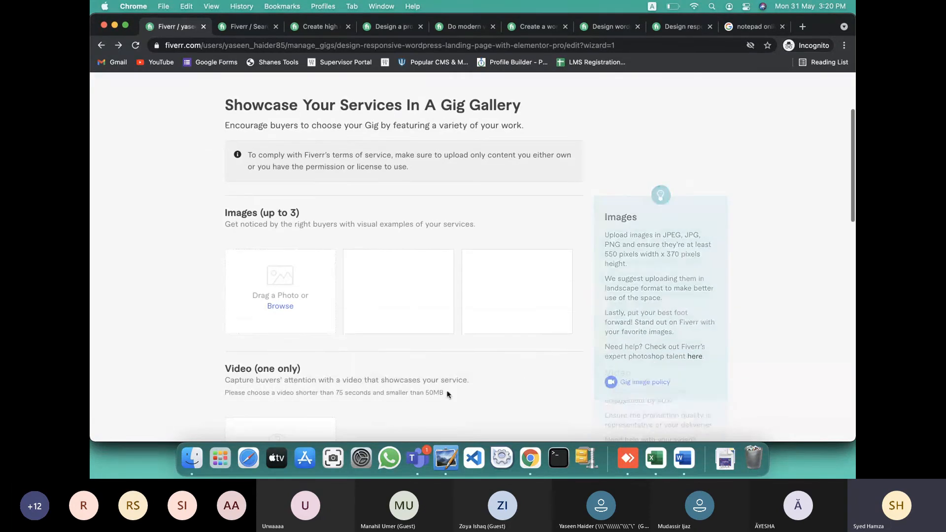
scroll(332, 315, "down", 5)
scroll(285, 222, "up", 5)
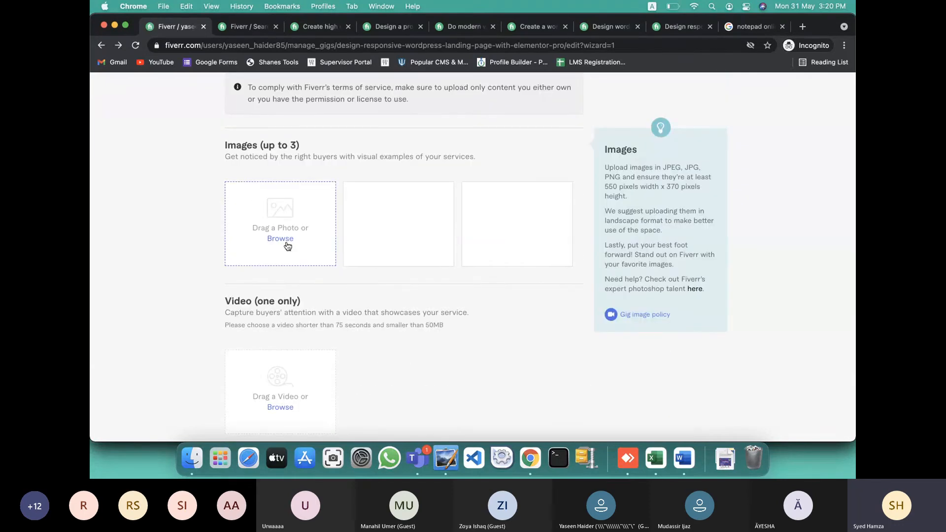
left_click(191, 458)
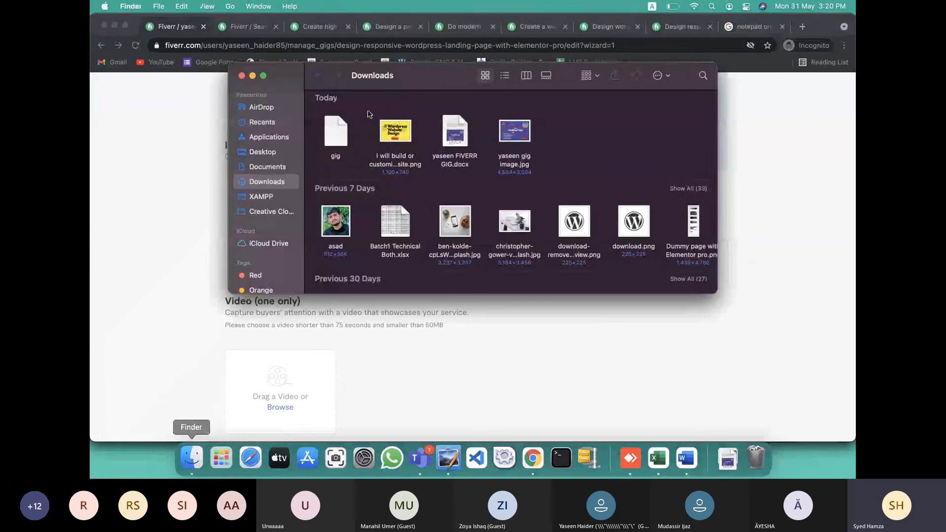
left_click(515, 132)
right_click(516, 132)
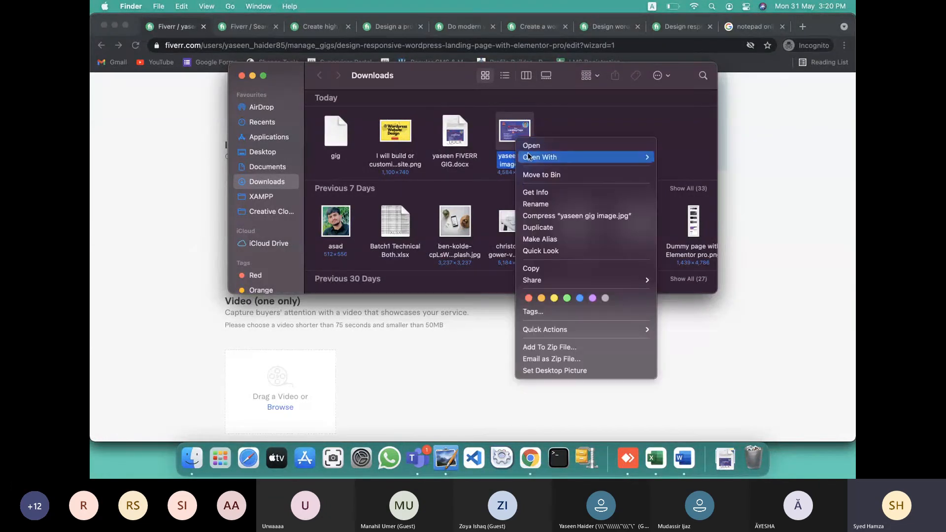
left_click(535, 202)
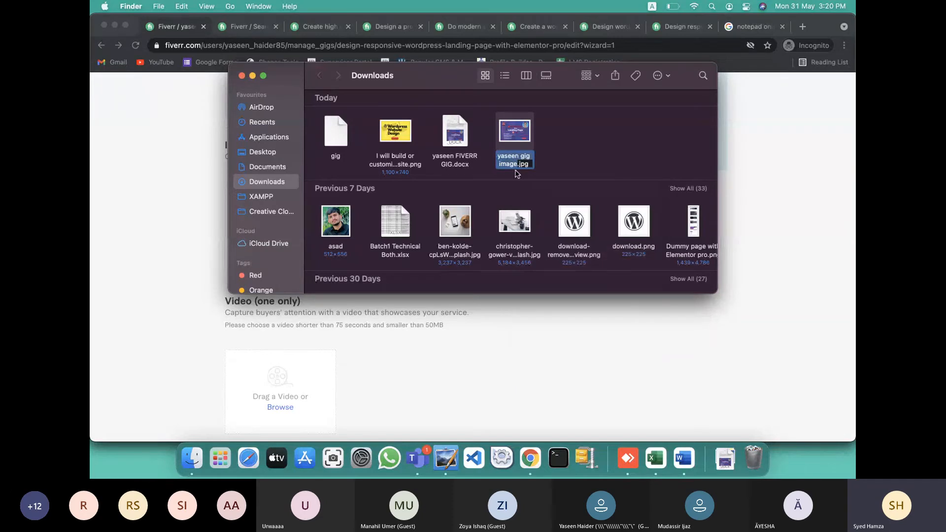
Select the Word title line 'I will design a responsive WordPress landing page with Elementor pro' for the file name
type("I wi")
key("ctrl+Right")
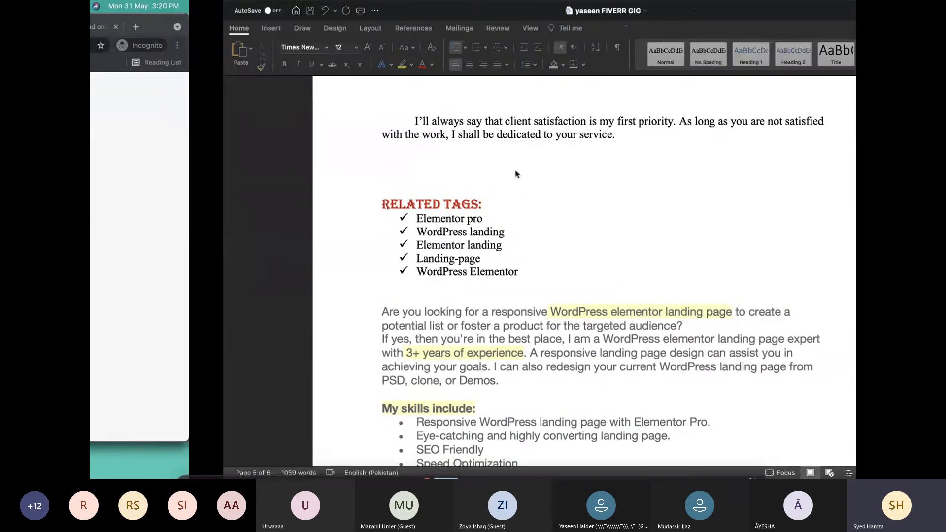
scroll(458, 187, "up", 10)
scroll(458, 187, "up", 20)
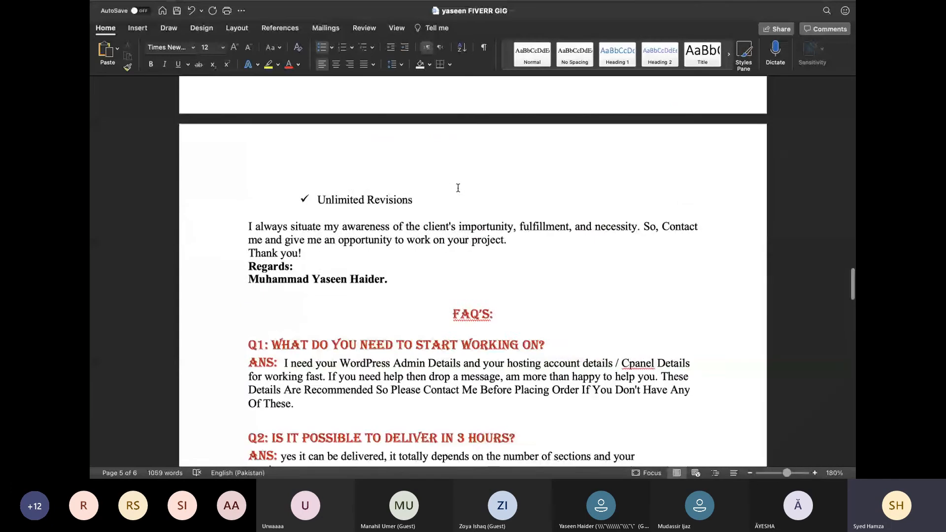
scroll(458, 188, "up", 20)
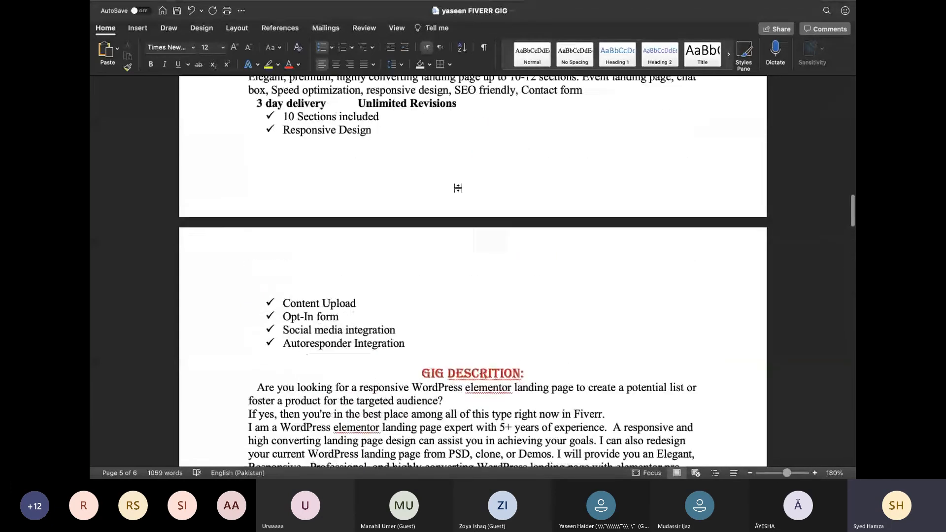
scroll(458, 187, "up", 20)
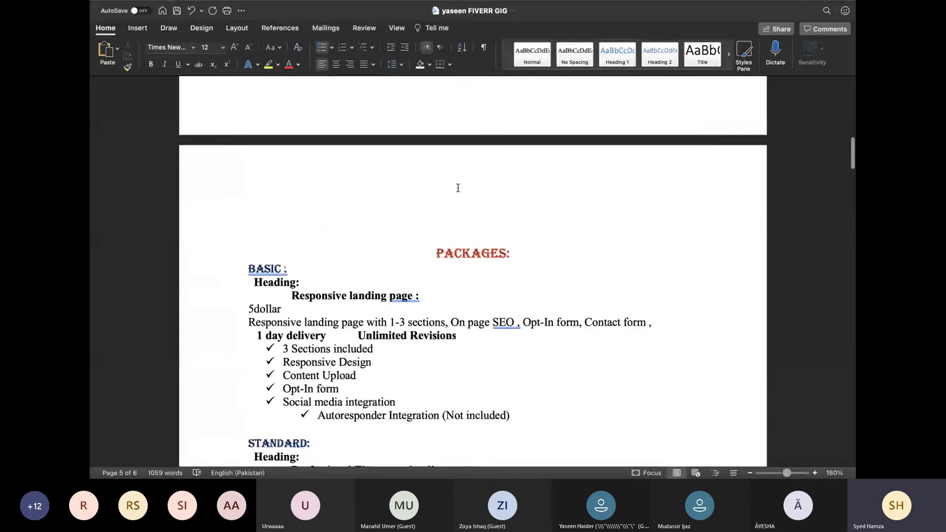
scroll(457, 187, "up", 3)
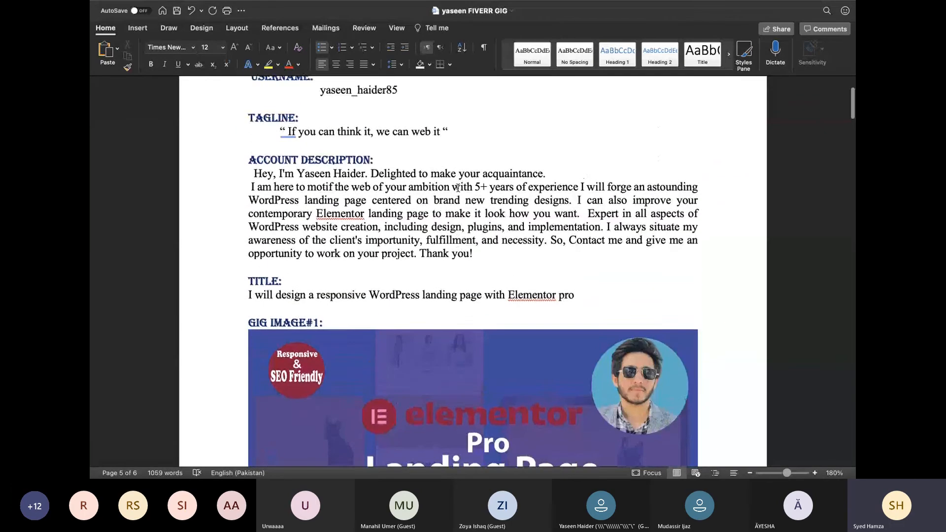
left_click_drag(251, 301, 562, 299)
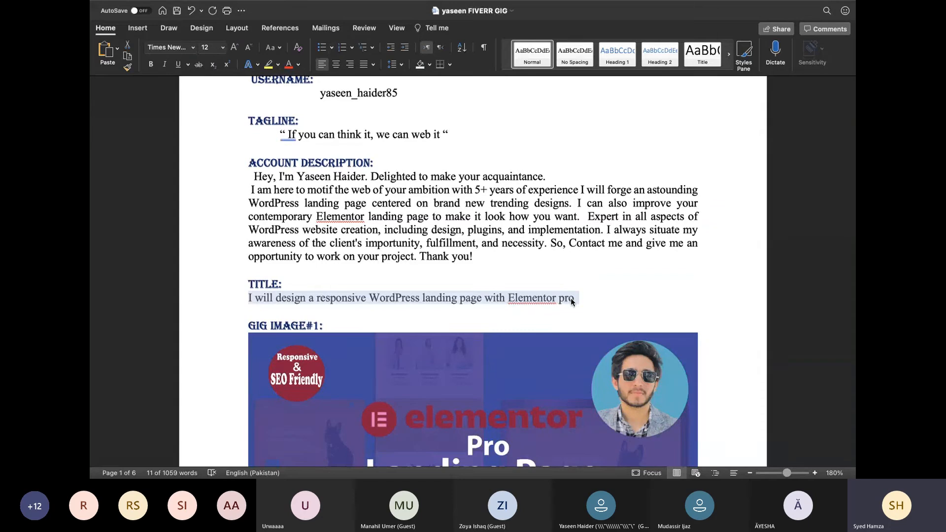
key("ctrl+Left")
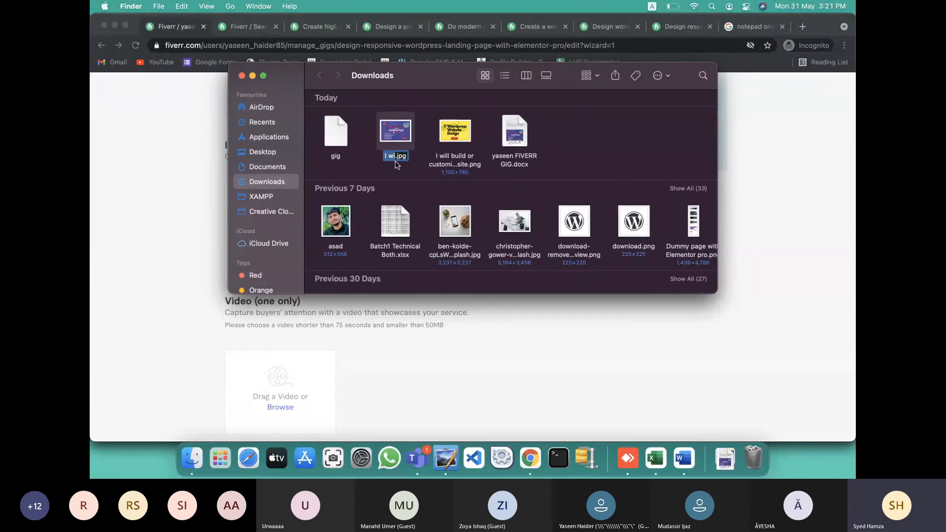
Rename the image to the pasted gig title and open its Get Info window
type("WordPress landing page with Elementor pro")
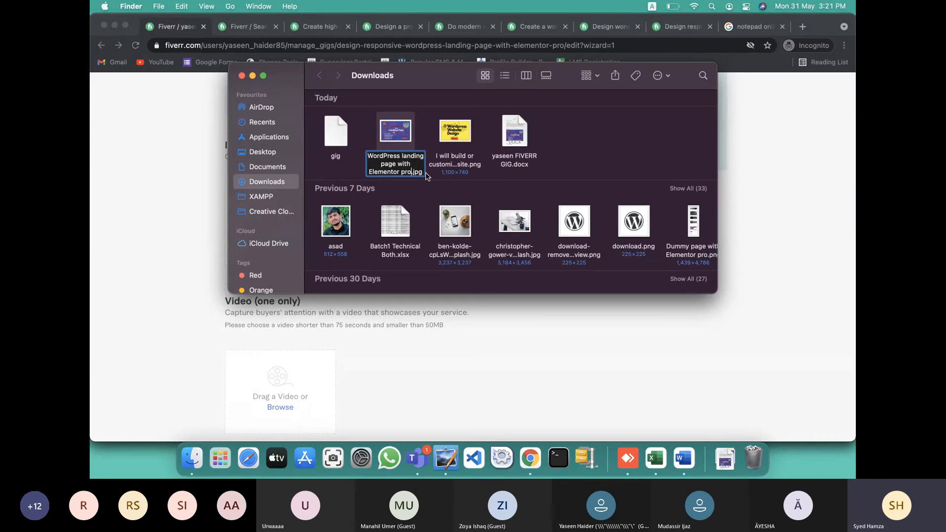
left_click(406, 139)
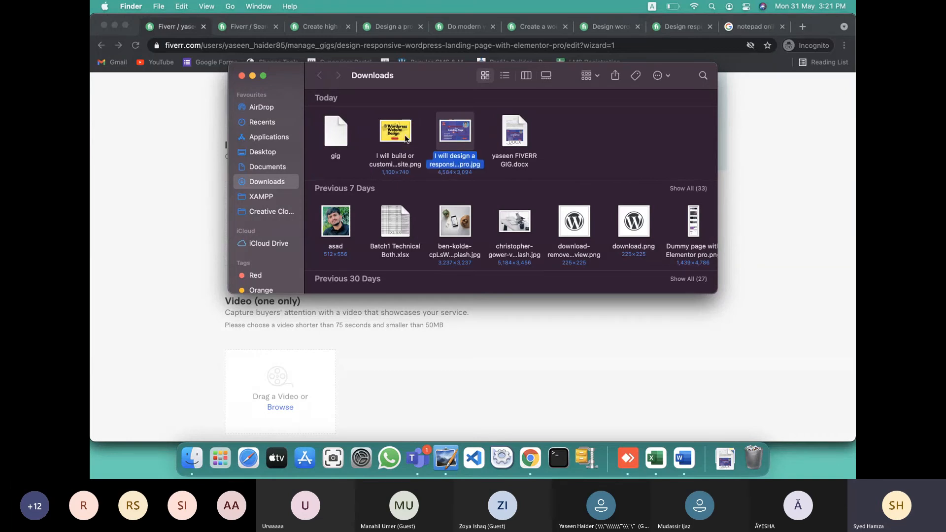
right_click(442, 134)
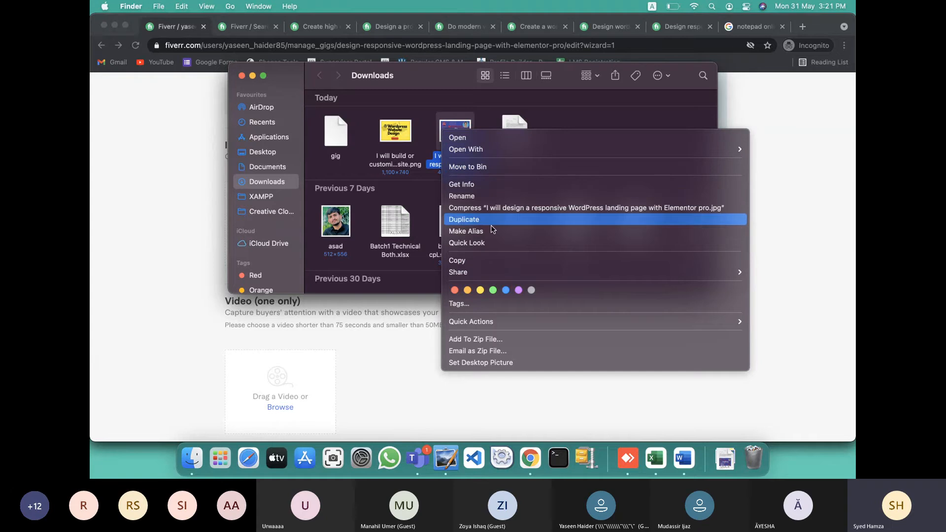
left_click(480, 185)
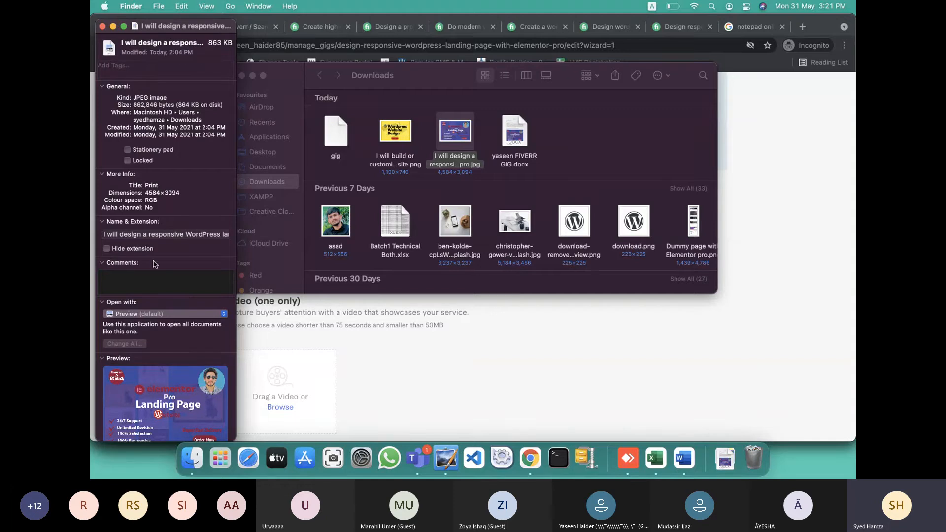
Enter Comments keywords: Elementor Pro; Elementor Expert; wordpress landing page; wordpress landing page with elementor pro
left_click(140, 279)
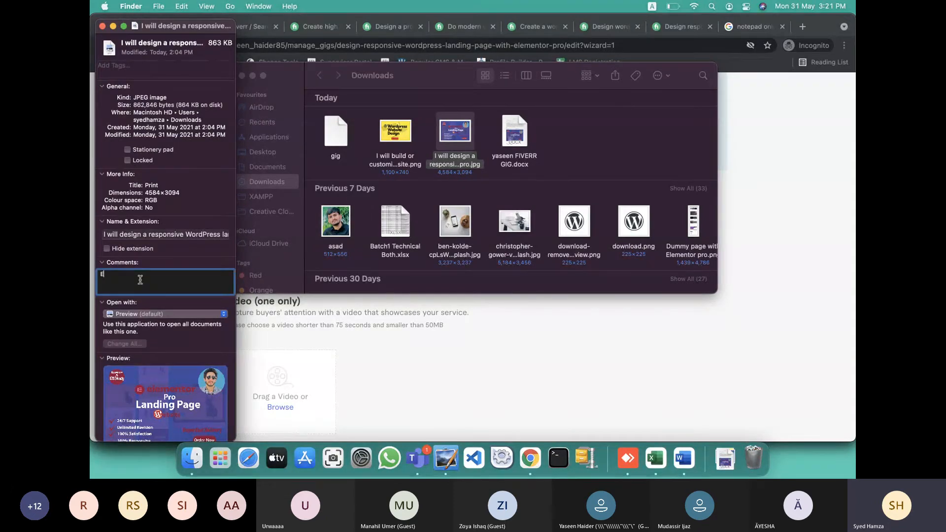
type("Elementor")
type("Pro; Elementor E")
type("xpert; Wpr")
key("BackSpace")
key("BackSpace")
key("BackSpace")
type("ordpress landing page; wor")
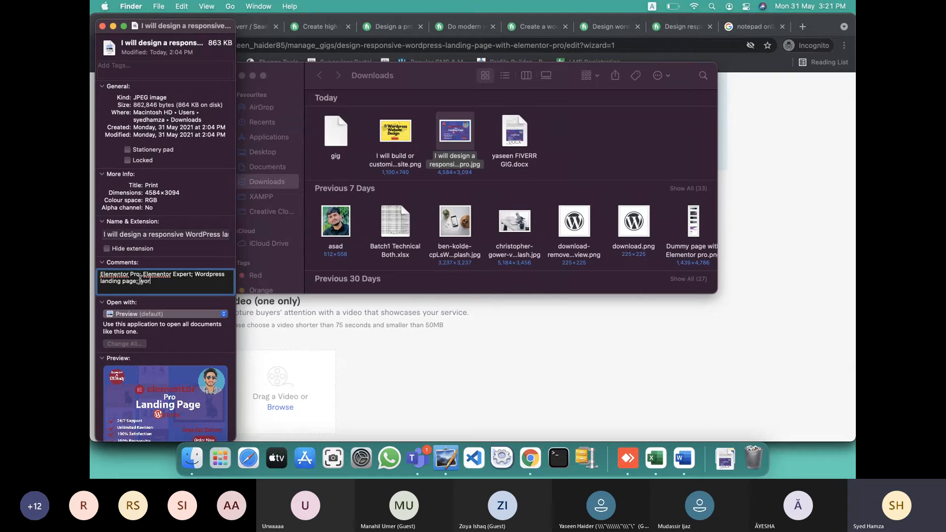
type("dpress landing page with elementor pro")
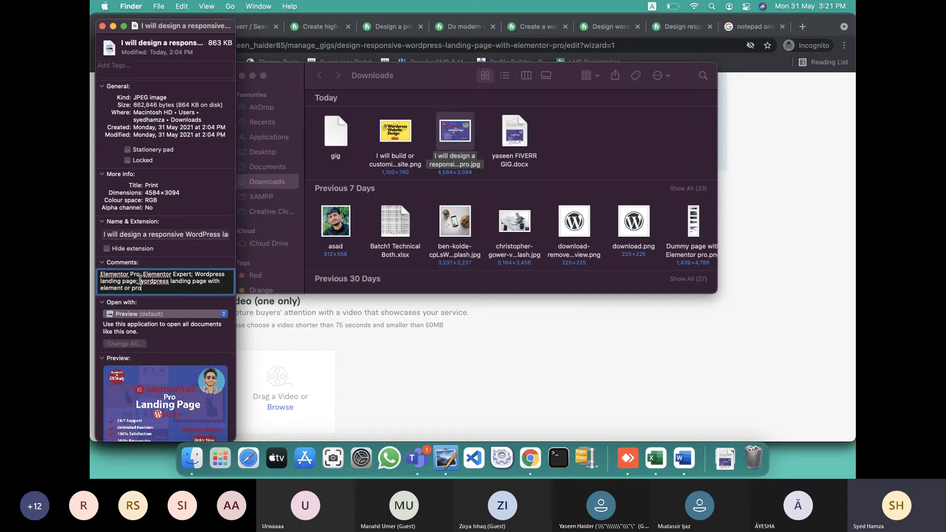
key("BackSpace")
key("BackSpace")
key("BackSpace")
key("BackSpace")
key("BackSpace")
type("r pr")
type("or")
key("BackSpace")
key("BackSpace")
key("BackSpace")
type("or landing page; el")
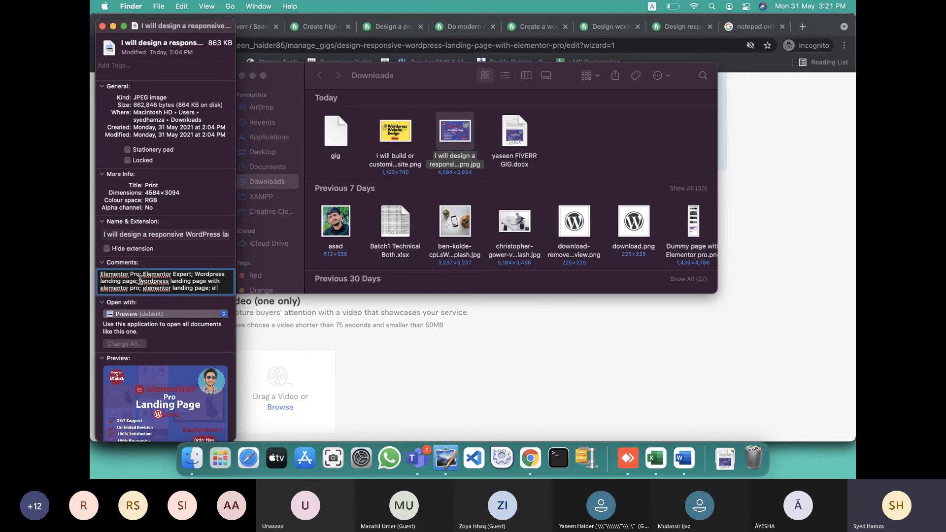
type("mentor")
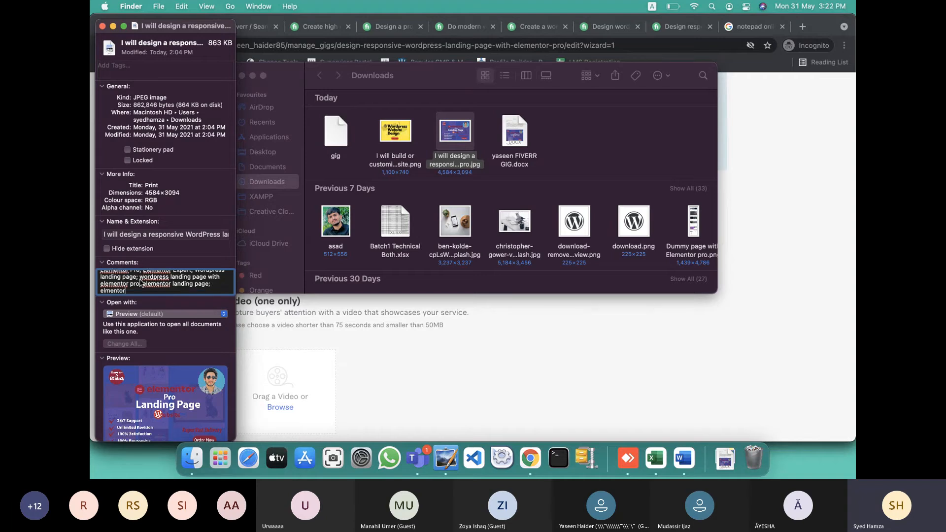
type(" webso")
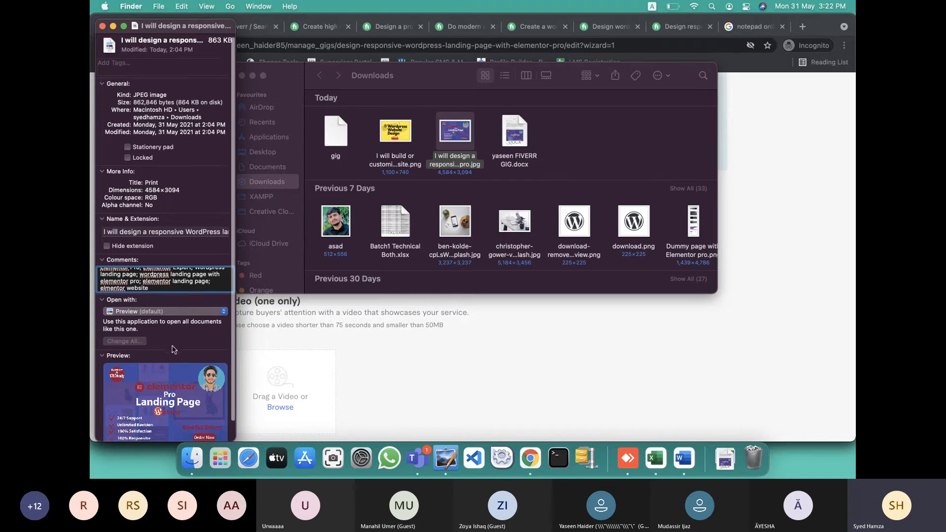
Expand Sharing & Permissions, collapse Comments and close the Get Info window
scroll(149, 395, "down", 2)
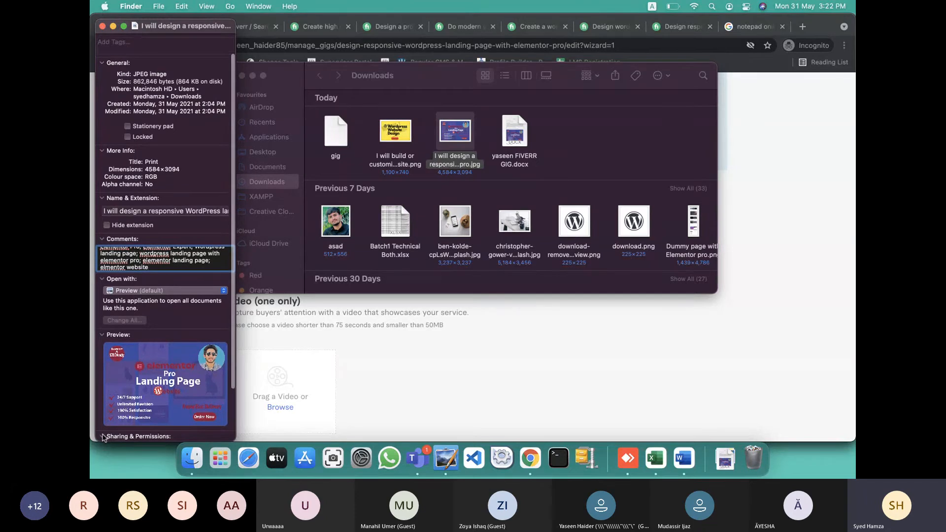
left_click(106, 434)
scroll(111, 424, "down", 5)
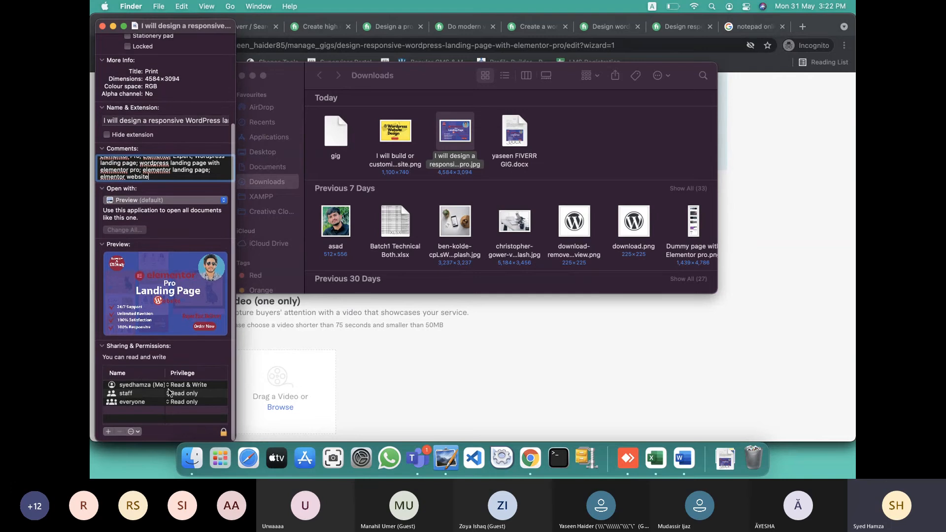
scroll(169, 392, "up", 2)
scroll(169, 392, "up", 4)
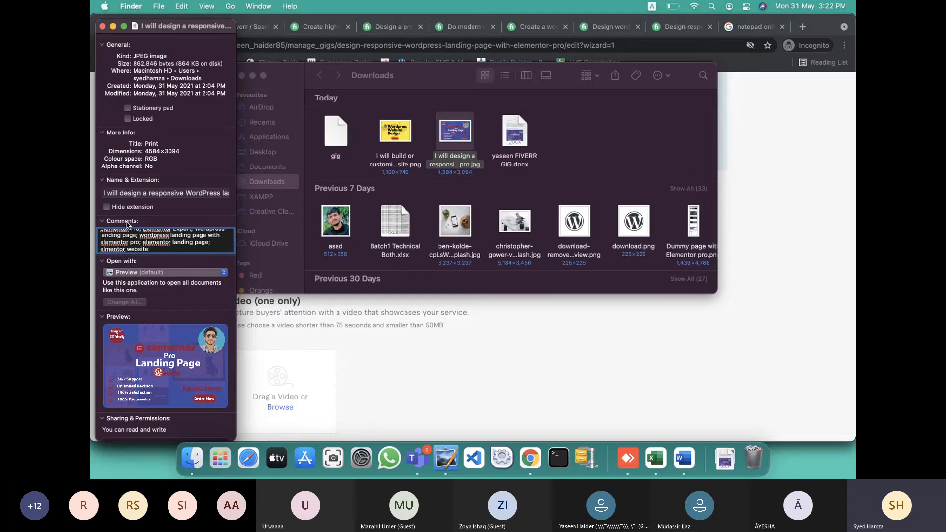
left_click(102, 221)
scroll(111, 207, "up", 4)
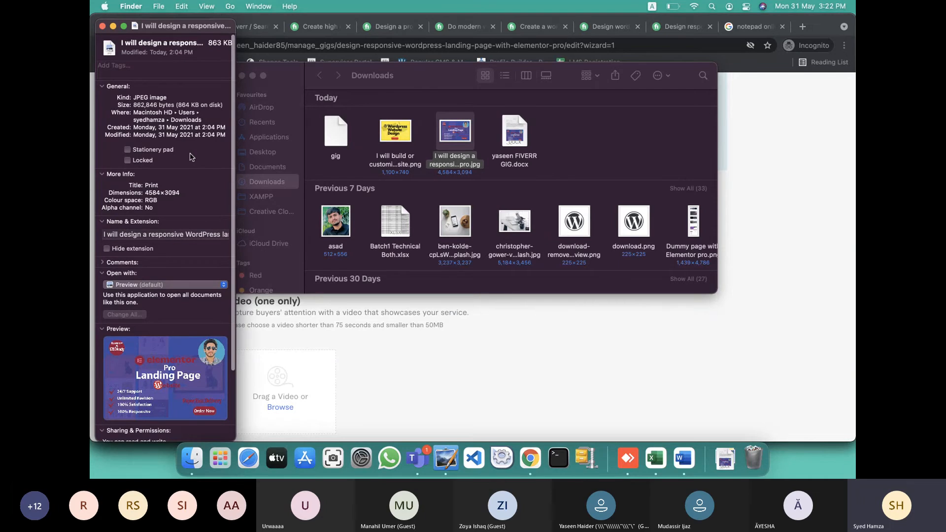
scroll(191, 156, "down", 5)
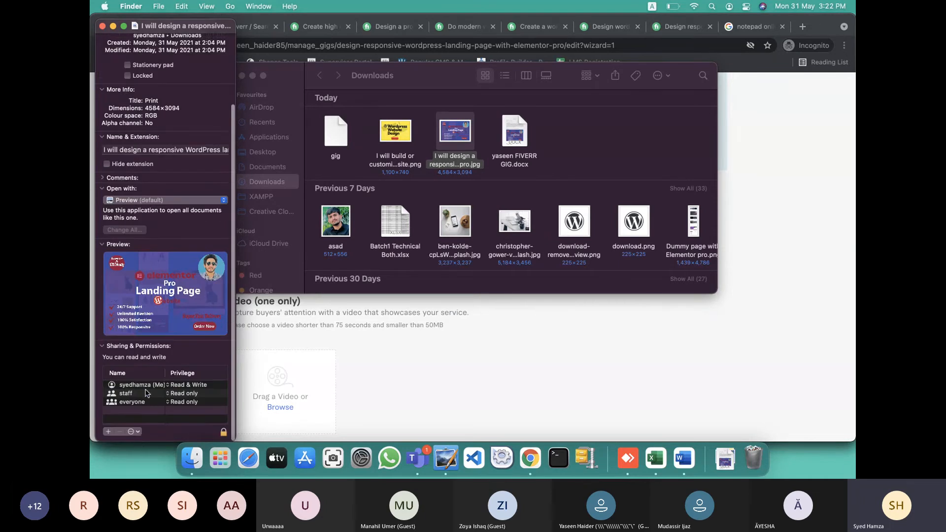
left_click(101, 25)
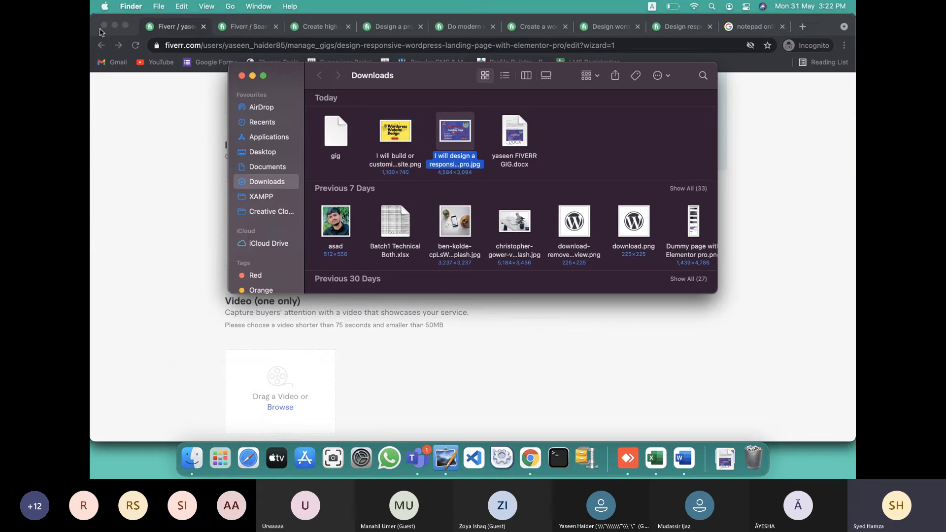
Drag the renamed thumbnail from Downloads into the gig's Images slot and save the Gallery step
left_click(572, 155)
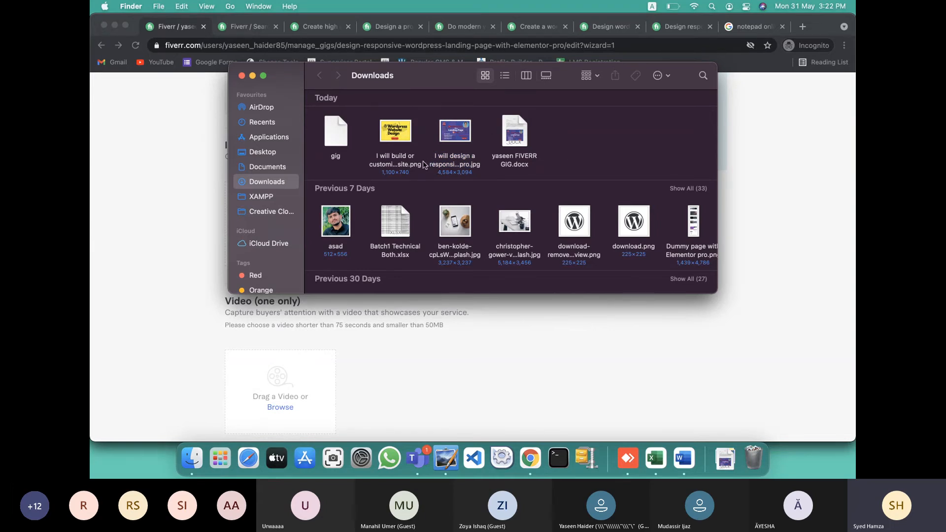
left_click_drag(442, 78, 618, 129)
left_click_drag(632, 182, 271, 205)
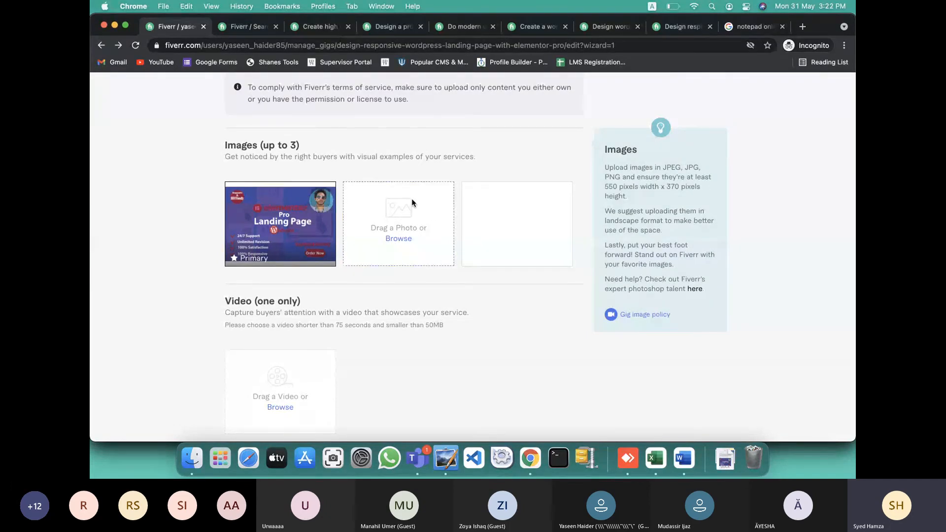
scroll(466, 224, "down", 10)
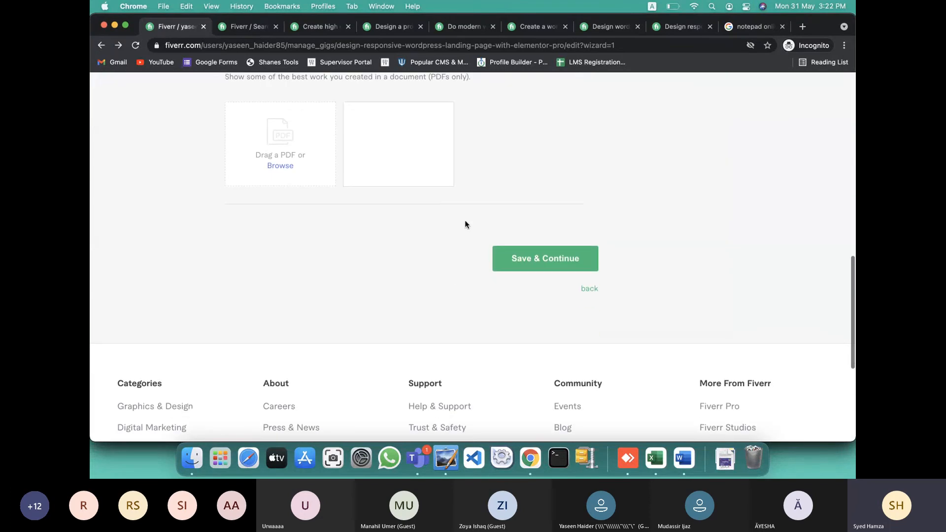
scroll(512, 246, "down", 1)
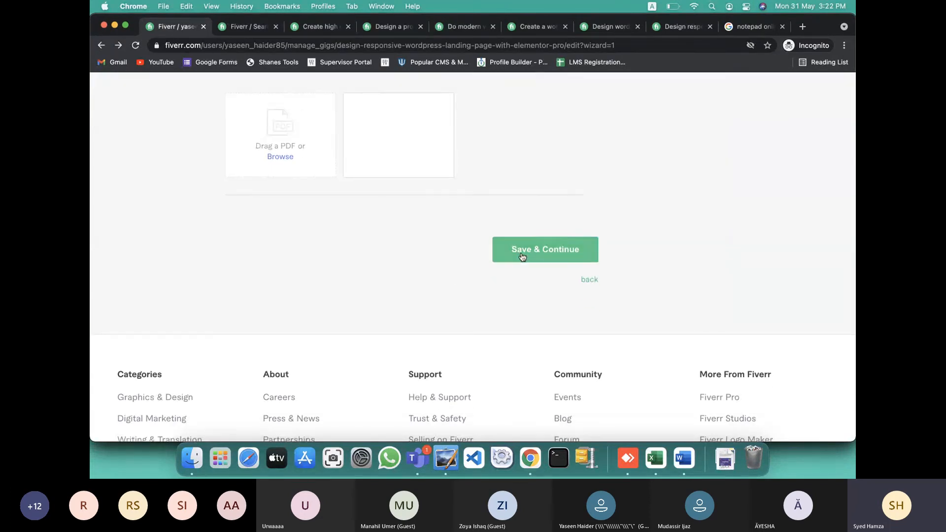
left_click(521, 255)
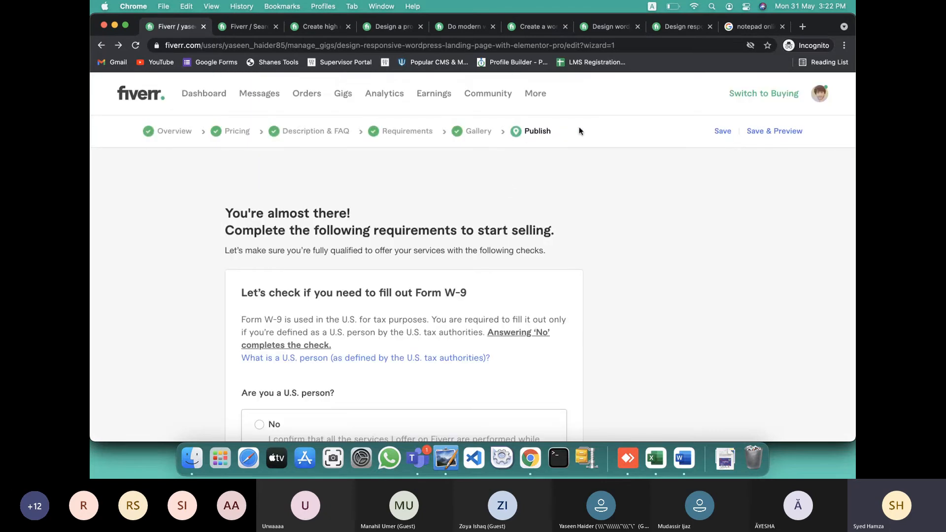
Save the answer that you are not a U.S. person and dismiss the W-9 confirmation
scroll(522, 226, "down", 3)
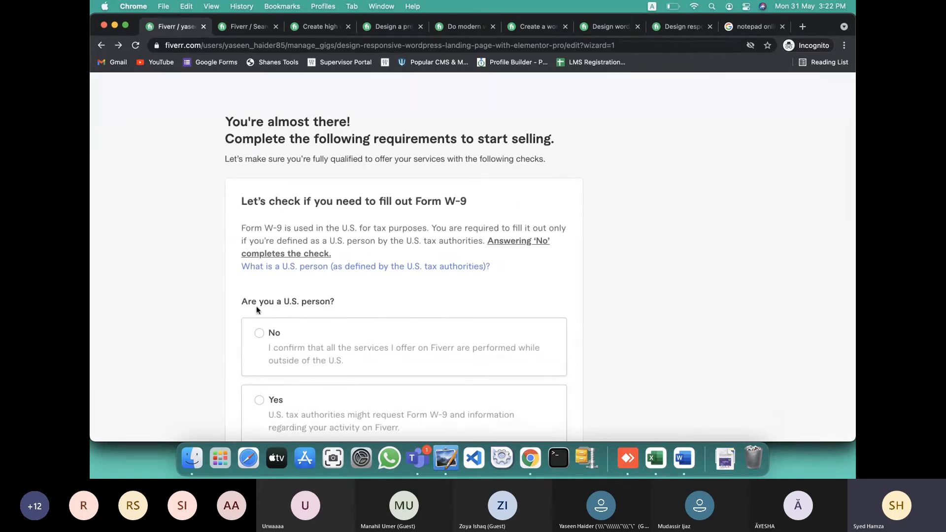
scroll(274, 332, "down", 8)
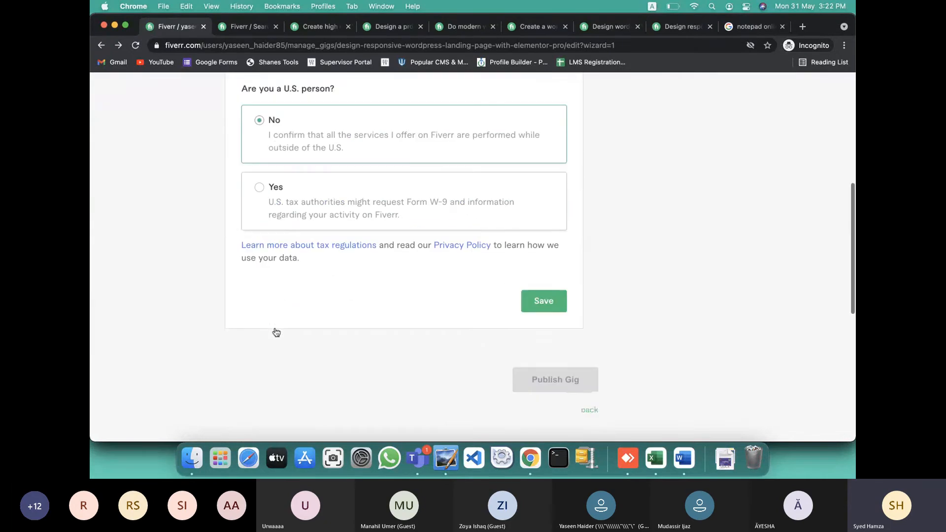
left_click(558, 236)
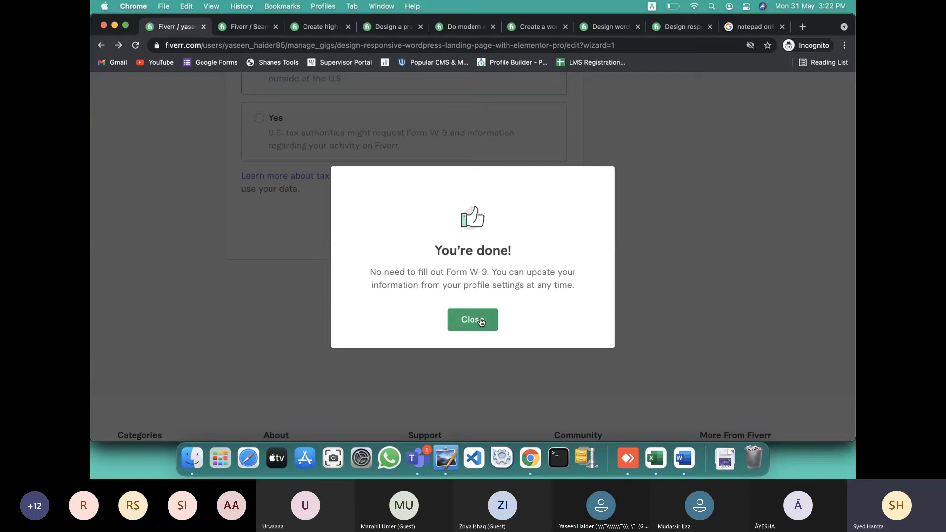
left_click(481, 322)
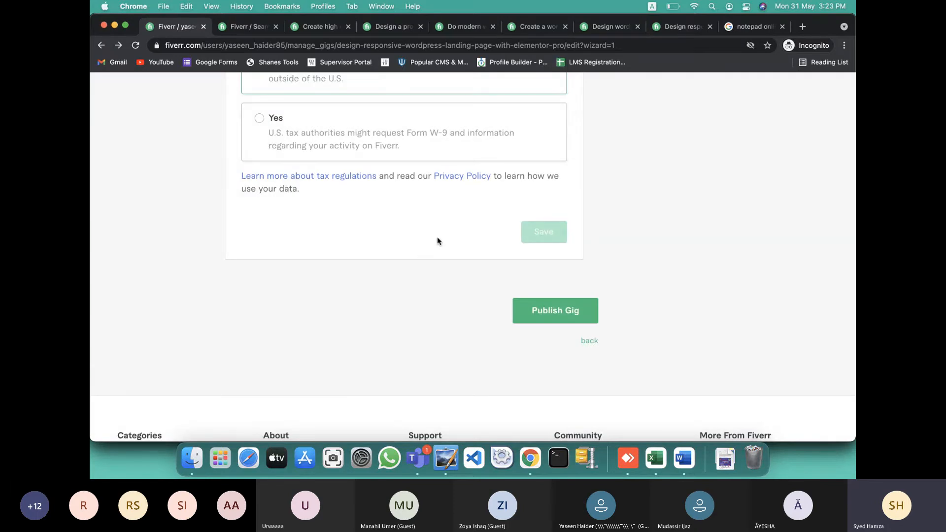
Publish the gig so it goes live
scroll(436, 238, "up", 2)
scroll(436, 241, "up", 2)
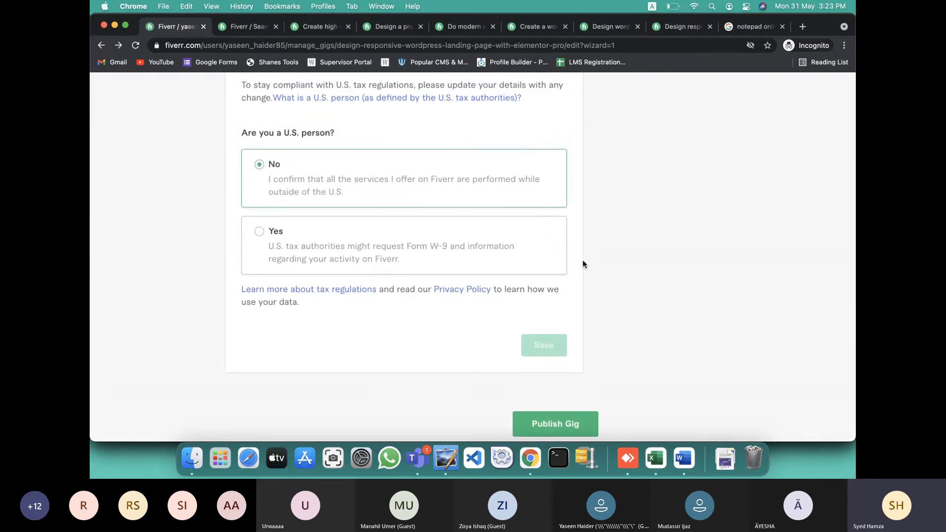
scroll(582, 264, "down", 4)
scroll(582, 264, "down", 1)
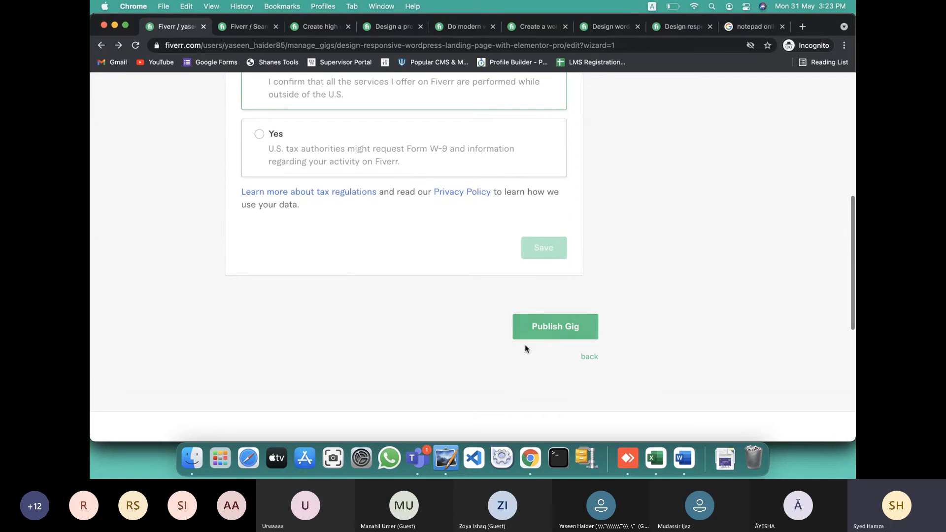
left_click(557, 326)
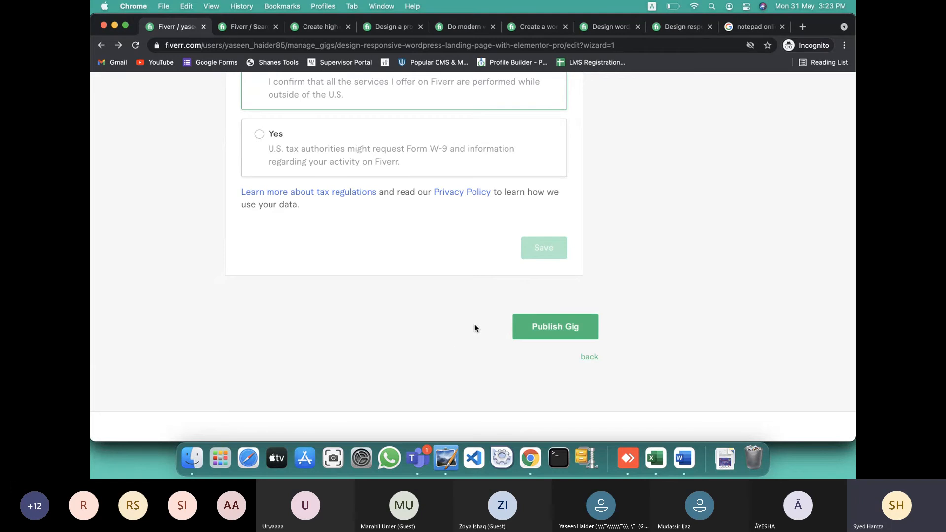
left_click(554, 329)
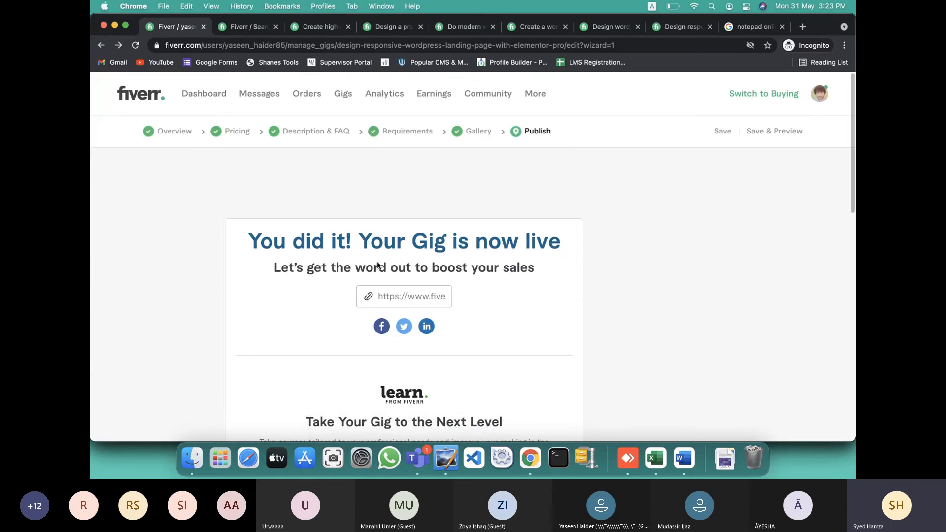
Mark the Form W-9 notification as read and view the Active gigs list
left_click_drag(250, 242, 642, 234)
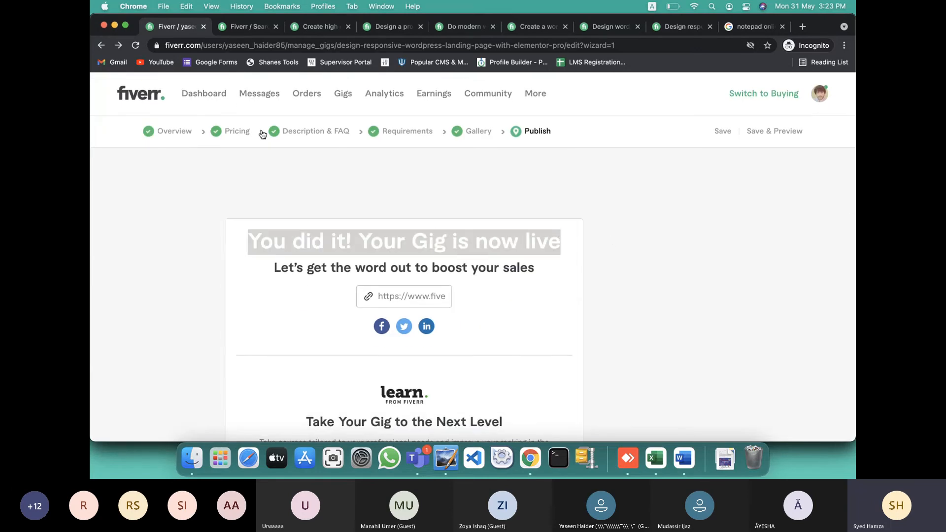
left_click(213, 95)
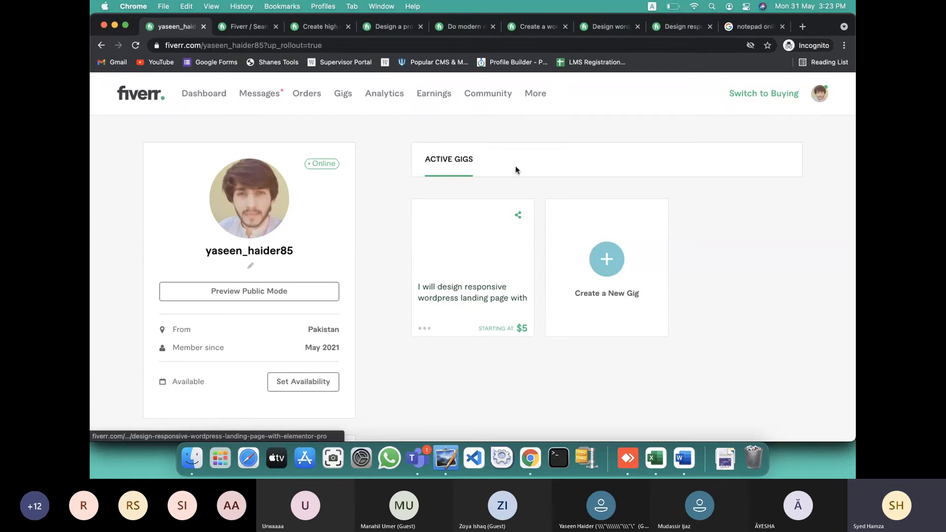
left_click(267, 95)
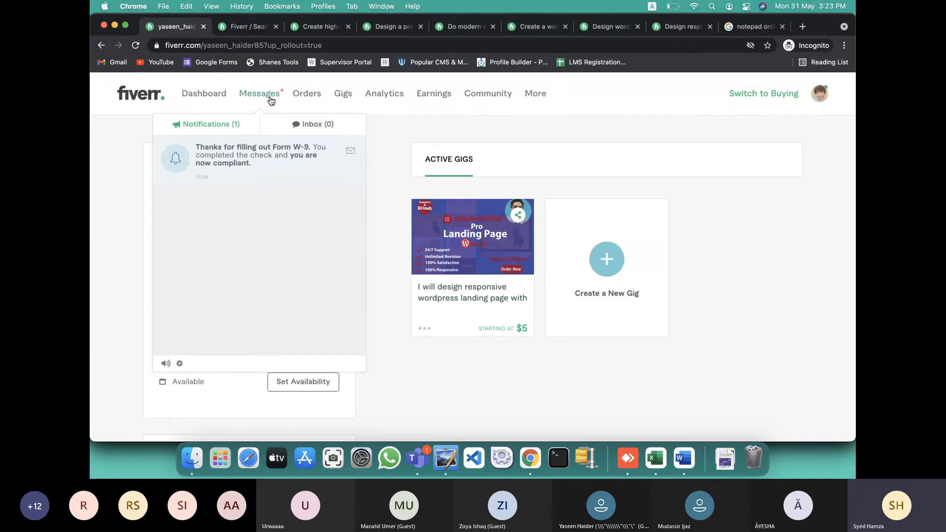
left_click(347, 149)
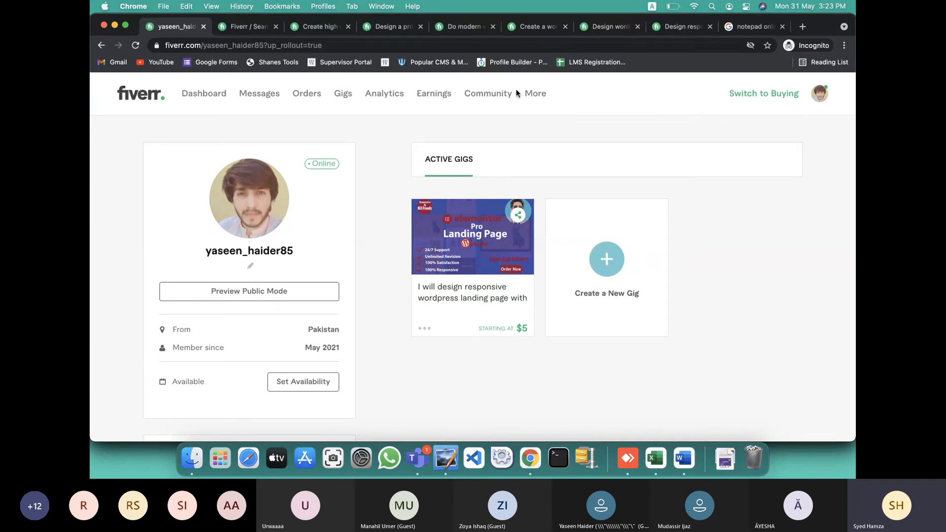
left_click(343, 96)
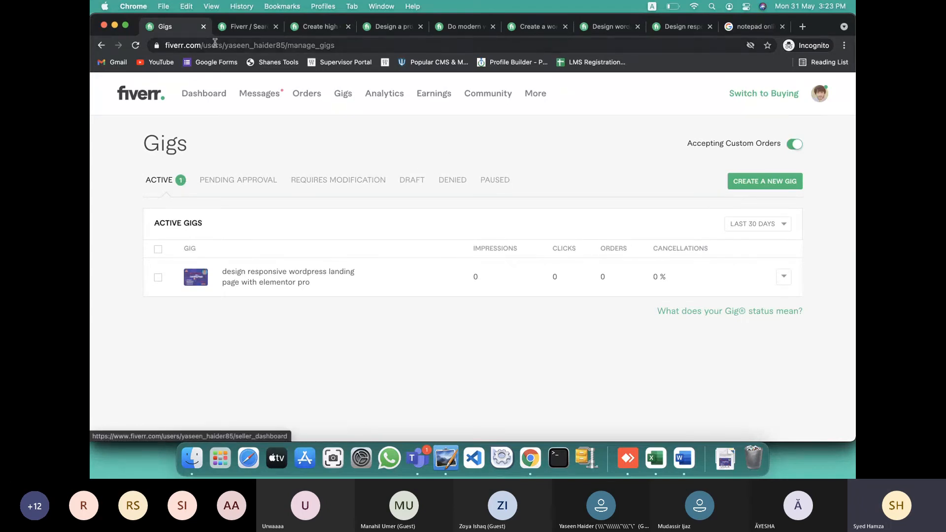
Close the incognito Fiverr window and load fiverr.com in a new Chrome tab
left_click(105, 25)
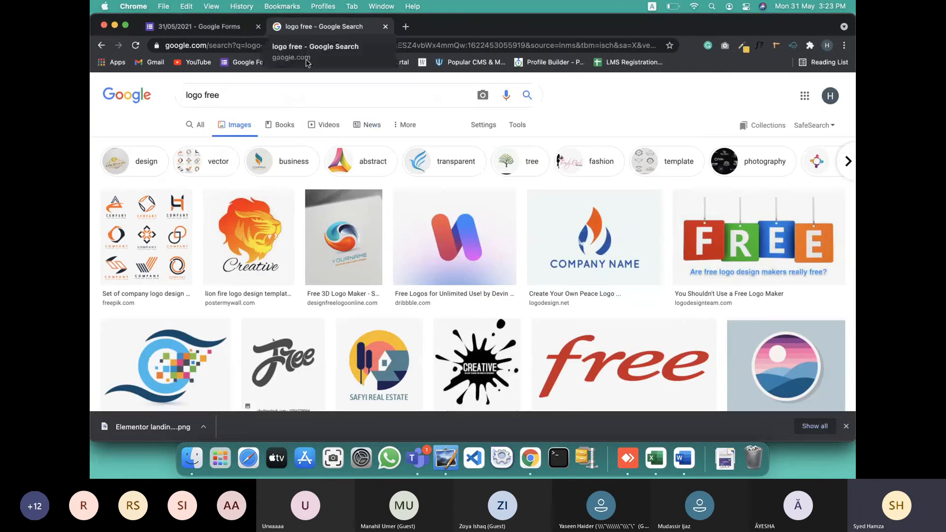
left_click(744, 392)
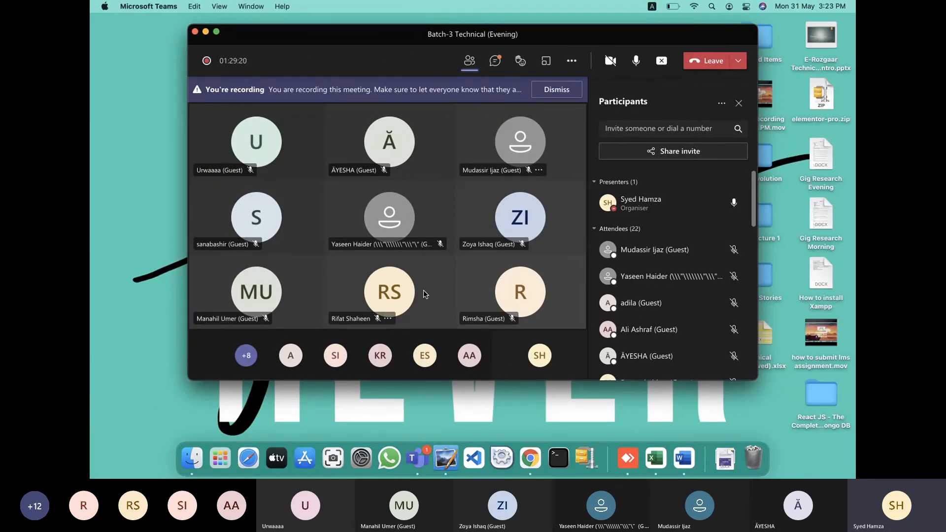
left_click(536, 445)
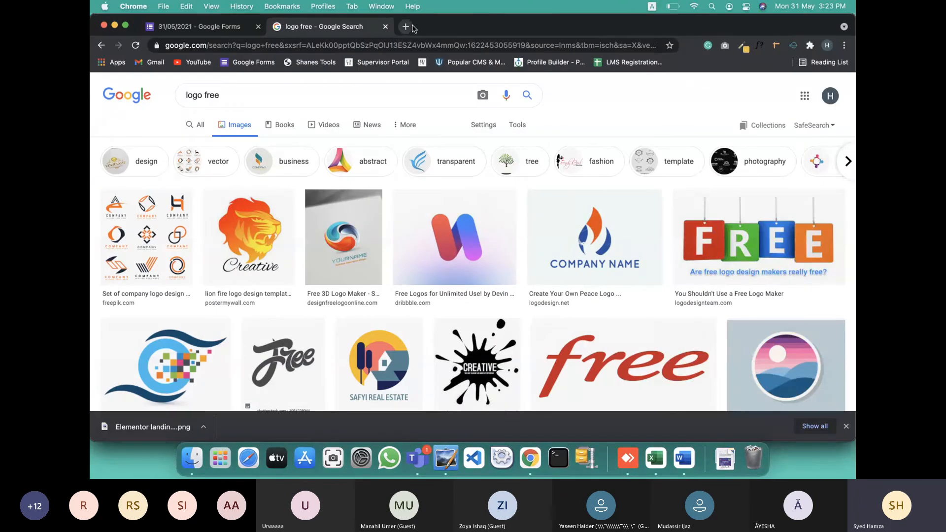
left_click(412, 28)
type("f")
key("Return")
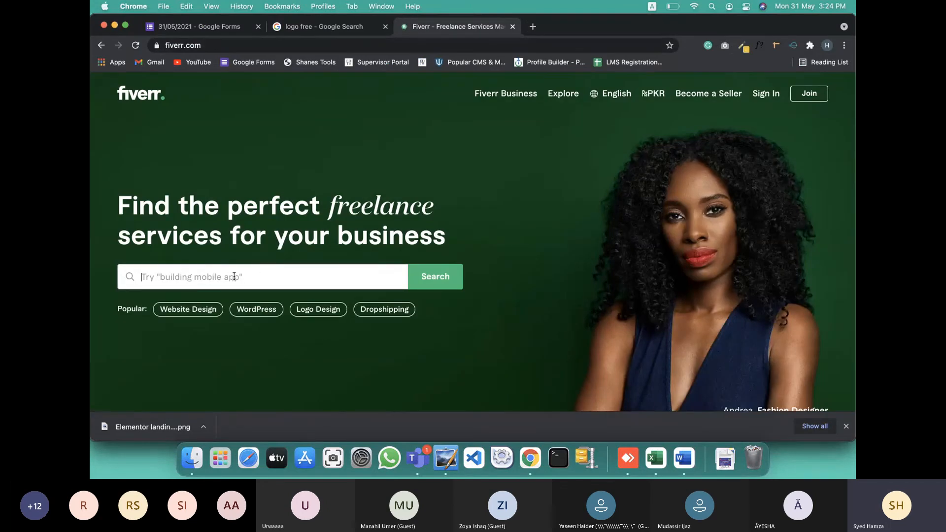
Search Fiverr for 'wordpress landing page with elementor pro'
left_click(237, 273)
type("wordpres")
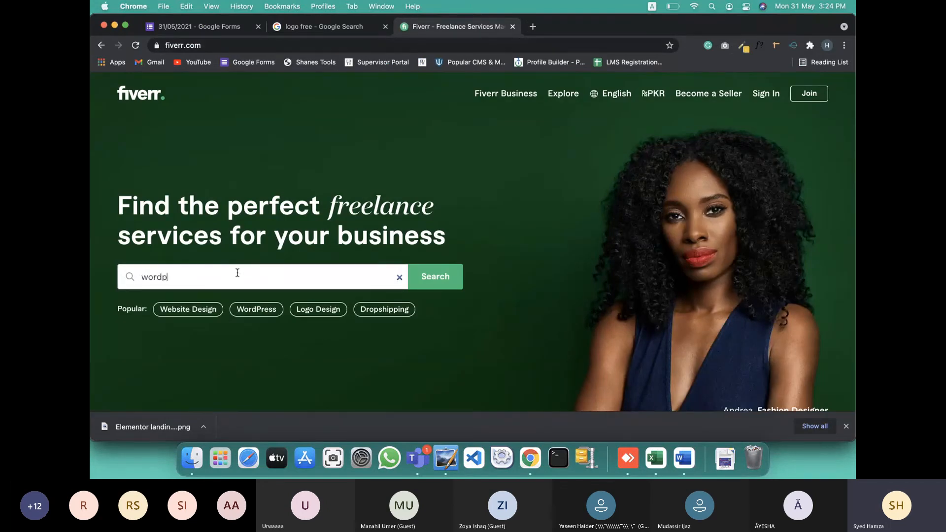
type("s webs")
key("BackSpace")
key("BackSpace")
key("BackSpace")
key("BackSpace")
type("landin")
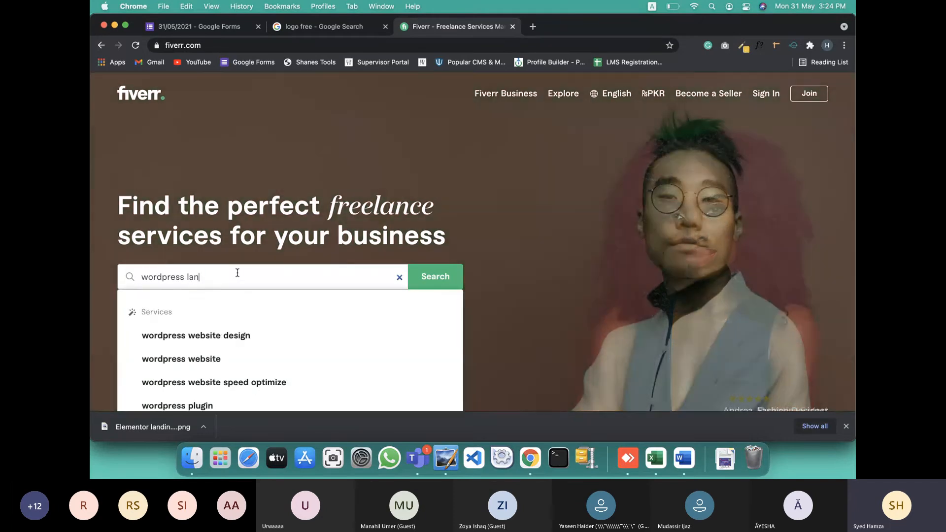
key("BackSpace")
type("ng page with")
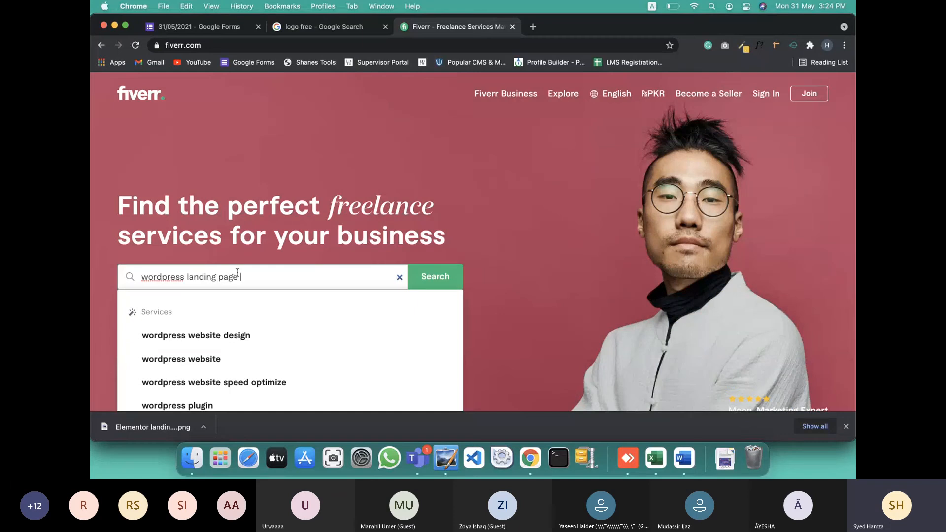
type(" elementor pro")
key("Return")
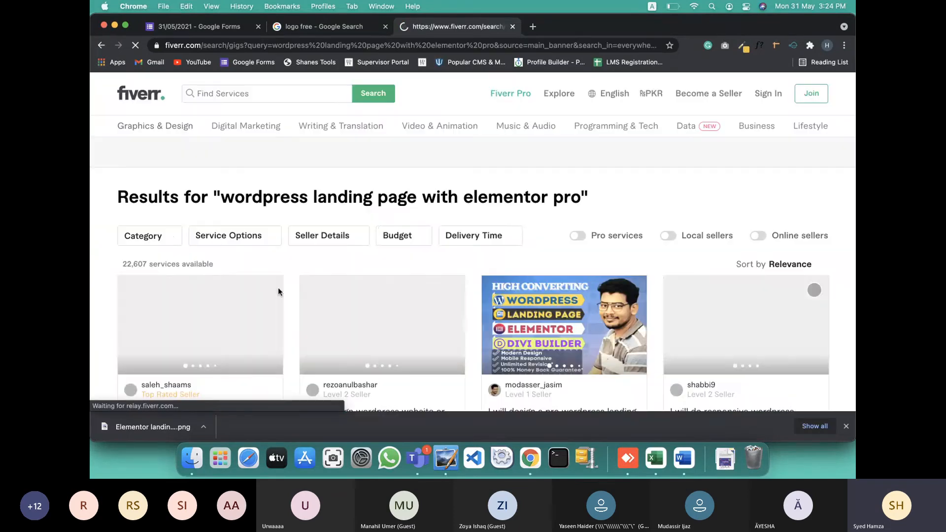
scroll(326, 281, "down", 3)
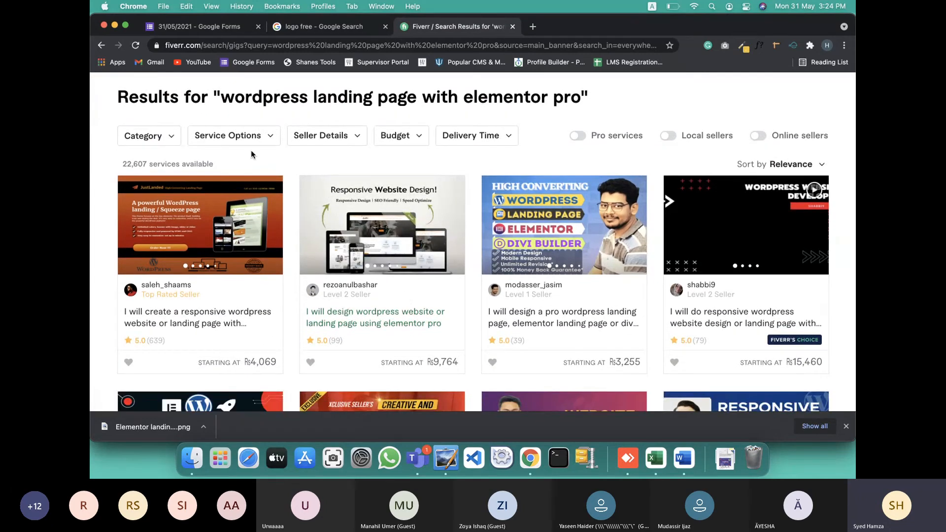
Sort the search results by Newest Arrivals and scroll through the listings
left_click(794, 168)
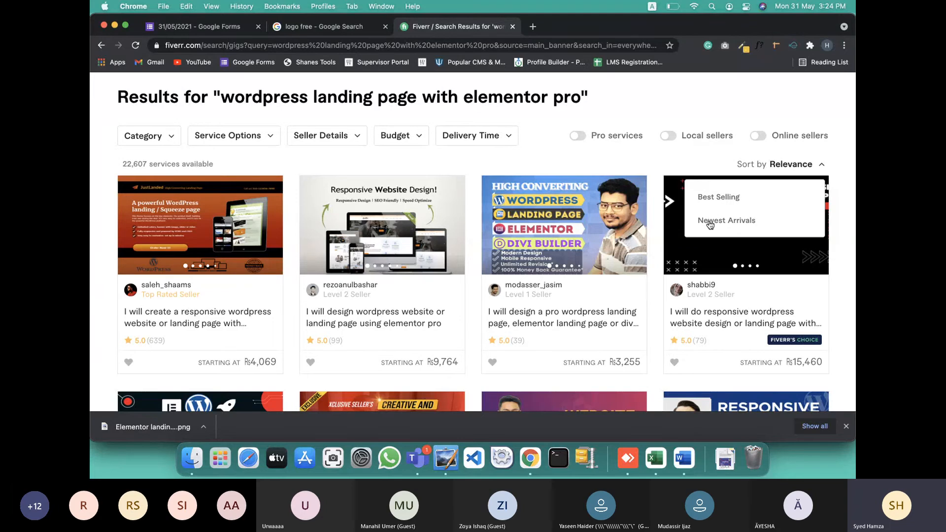
left_click(709, 221)
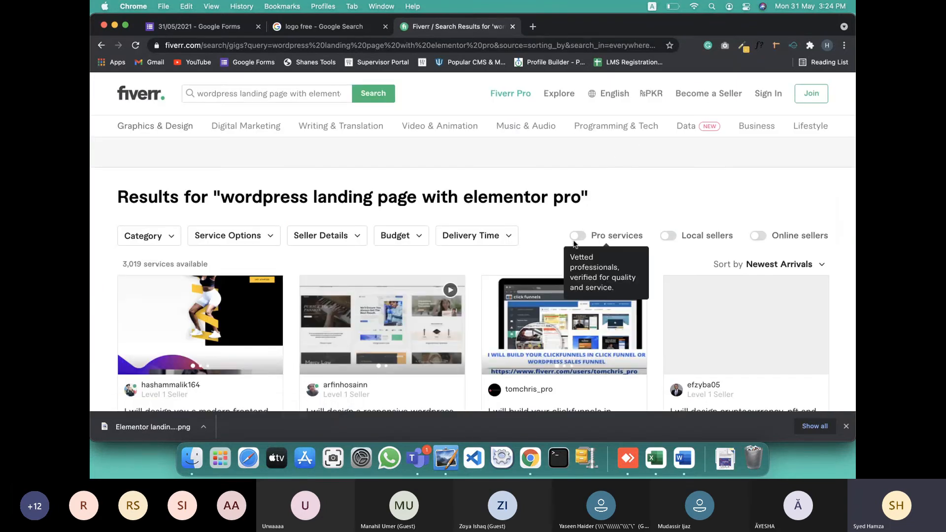
scroll(546, 241, "down", 10)
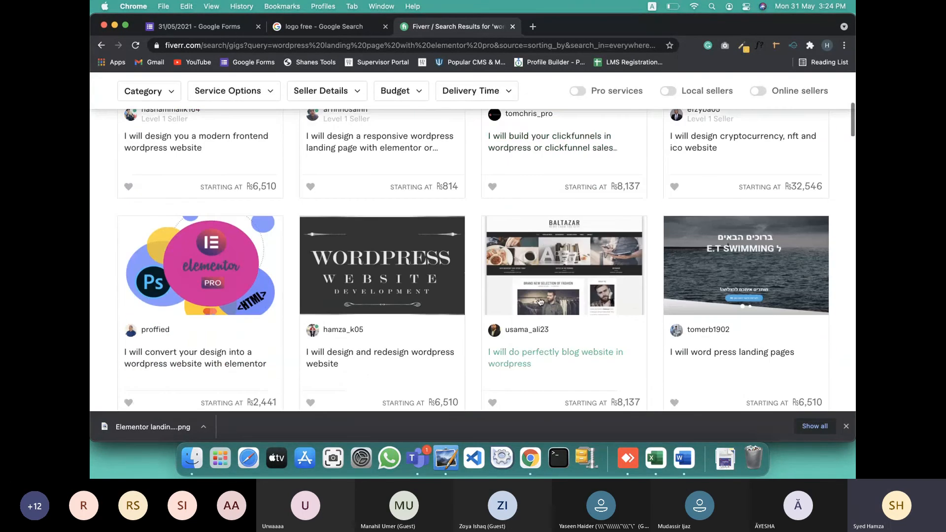
scroll(519, 352, "down", 2)
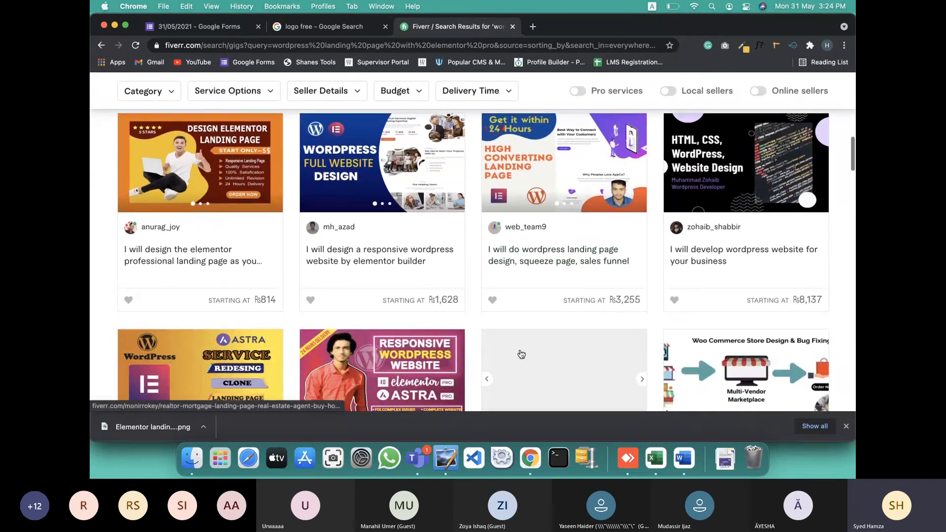
key("super+h")
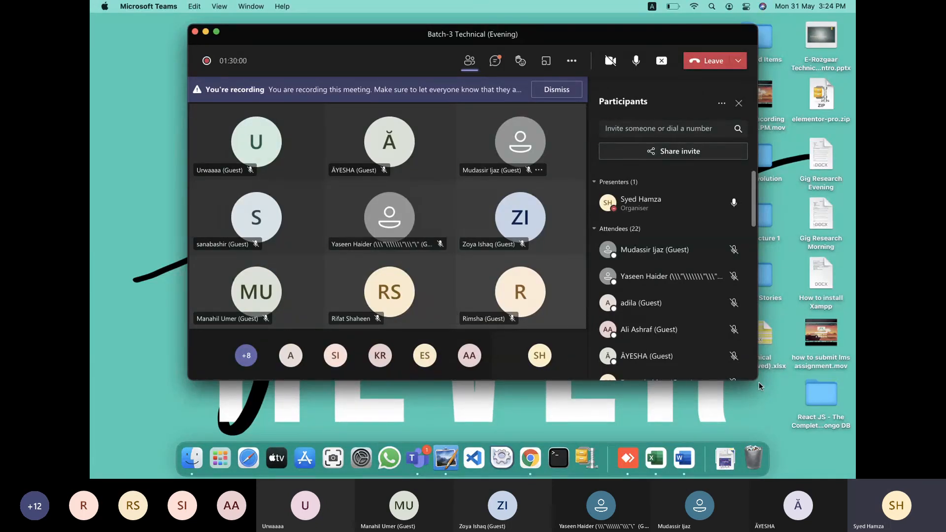
key("ctrl+Right")
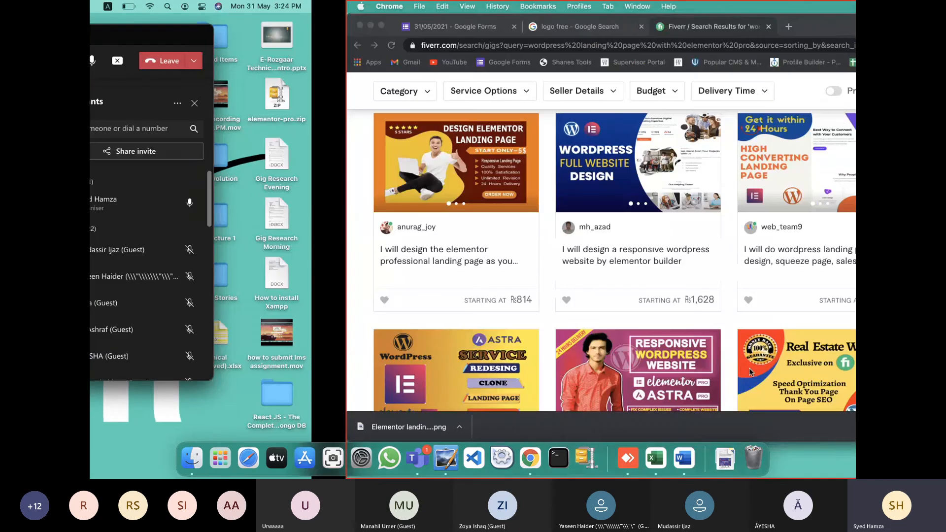
scroll(627, 342, "down", 6)
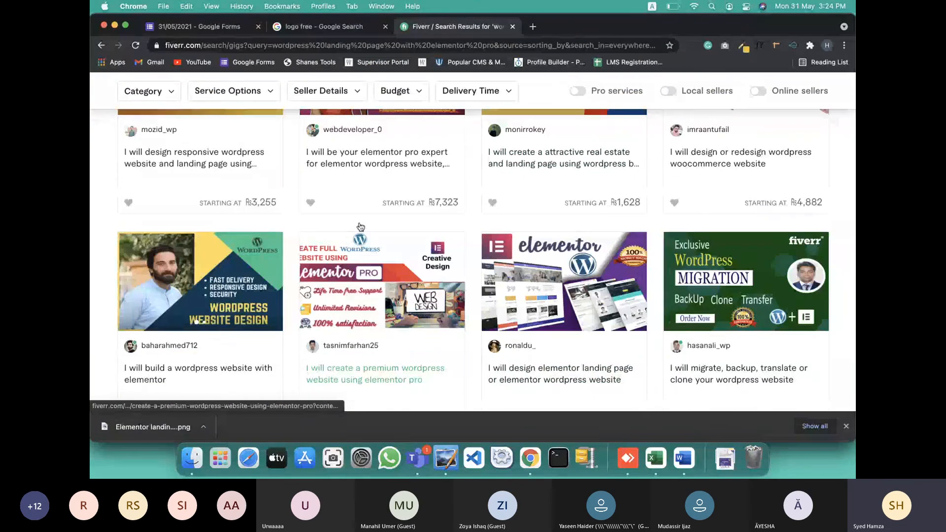
scroll(514, 332, "down", 3)
scroll(513, 333, "down", 1)
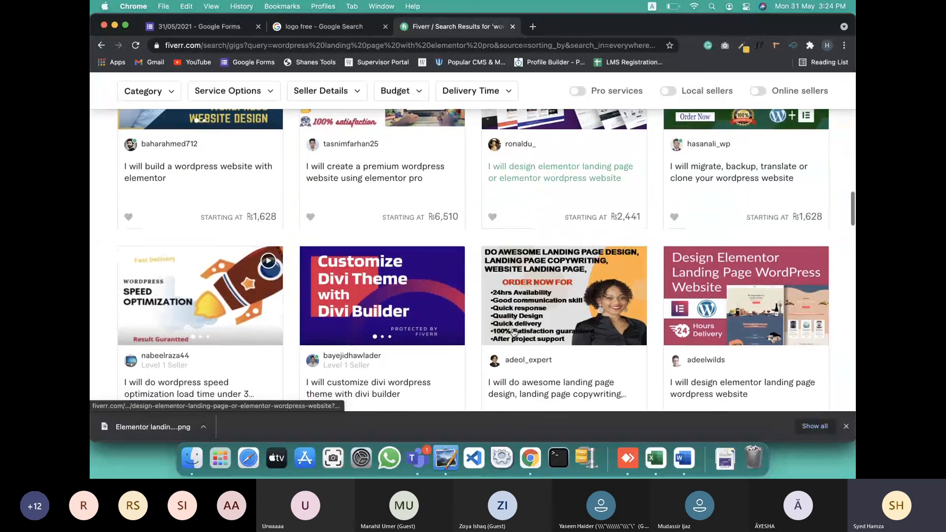
key("super+f")
Find 'yaseen' on the results page and scroll to the end of the first page
type("yaseen")
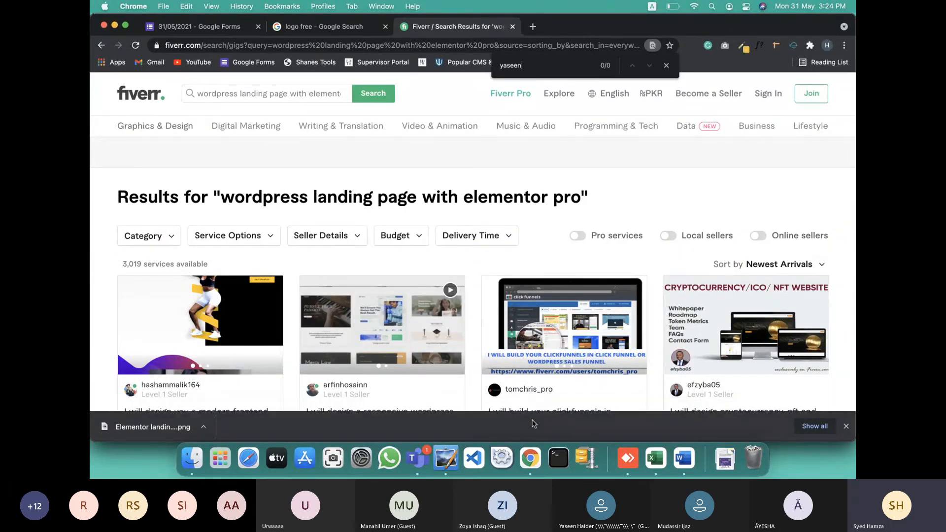
scroll(464, 324, "down", 6)
scroll(540, 323, "down", 12)
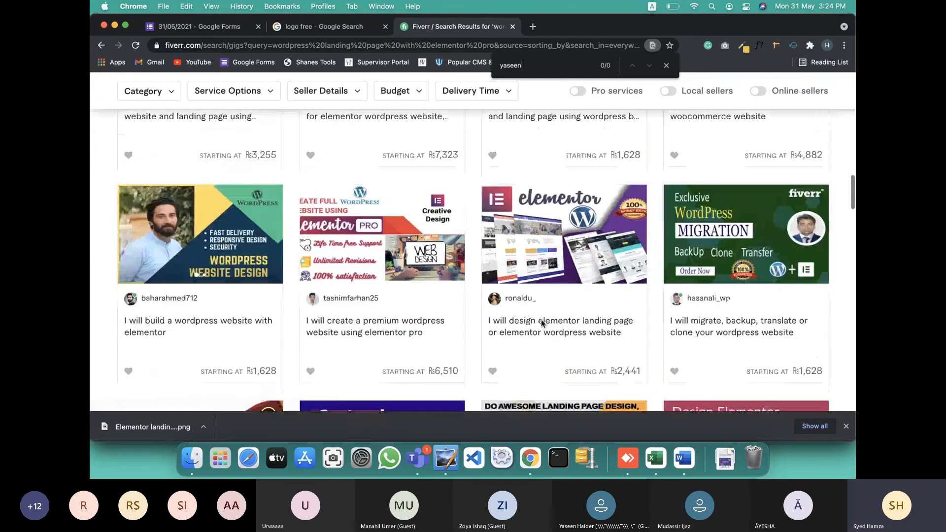
scroll(541, 323, "down", 8)
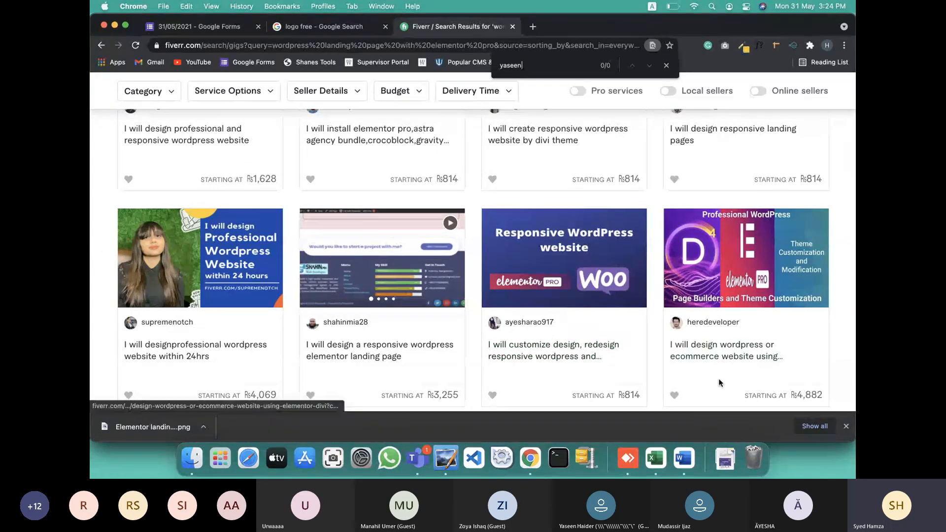
key("super+Tab")
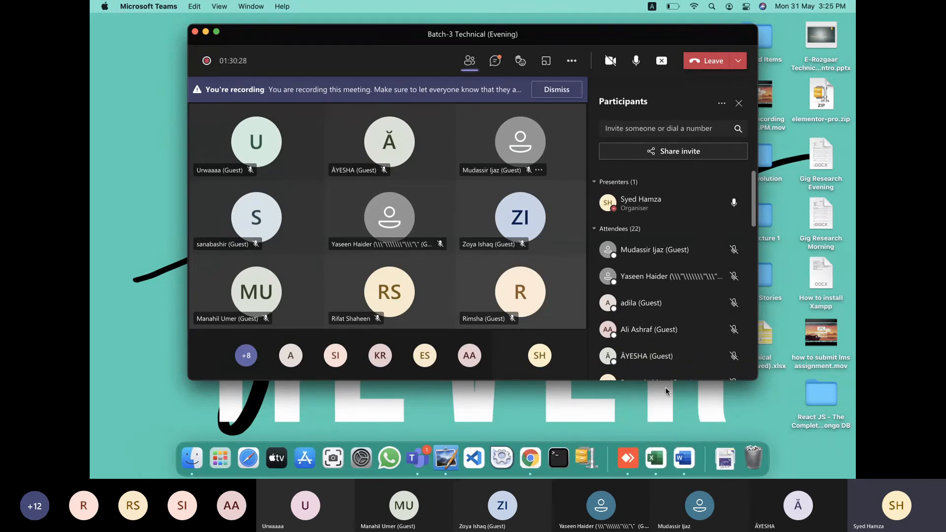
key("ctrl+Right")
scroll(534, 352, "down", 15)
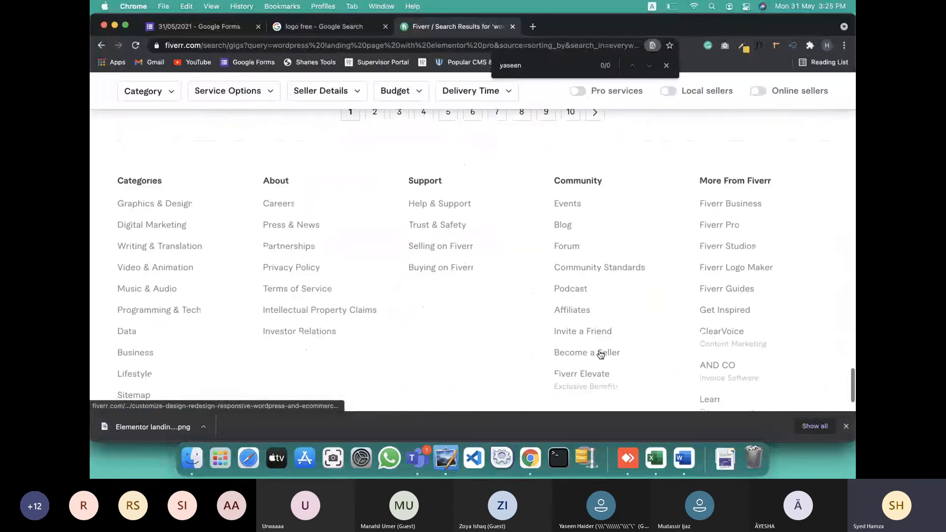
Return to the Batch-3 Technical (Evening) Teams meeting and view participants' profile cards
key("ctrl+Left")
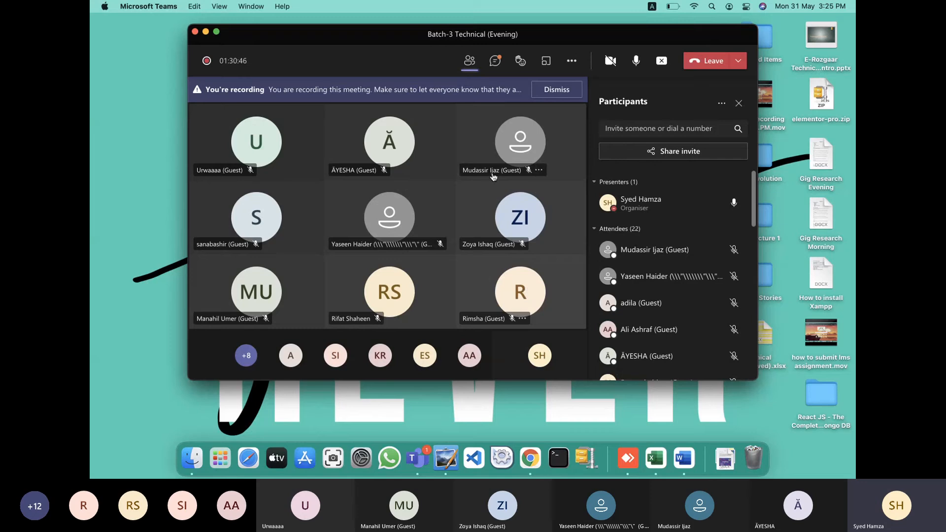
mouse_move(523, 213)
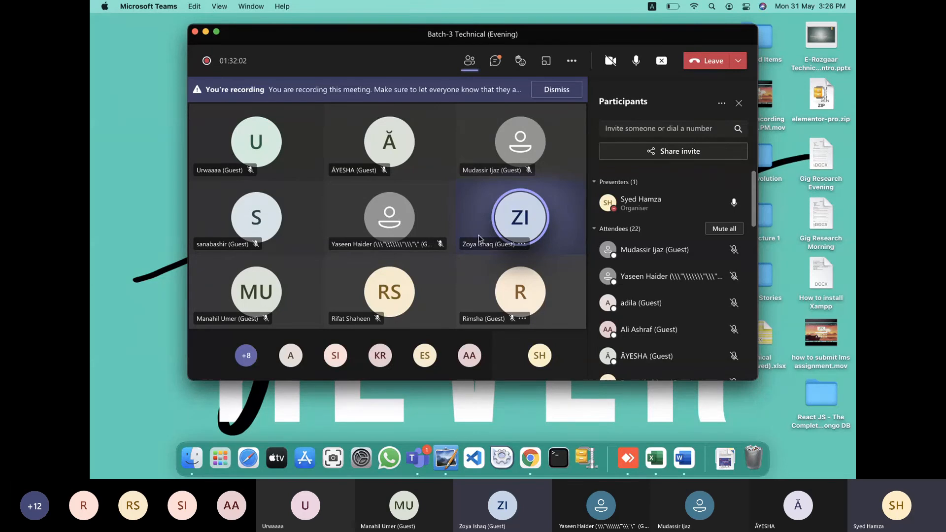
mouse_move(515, 249)
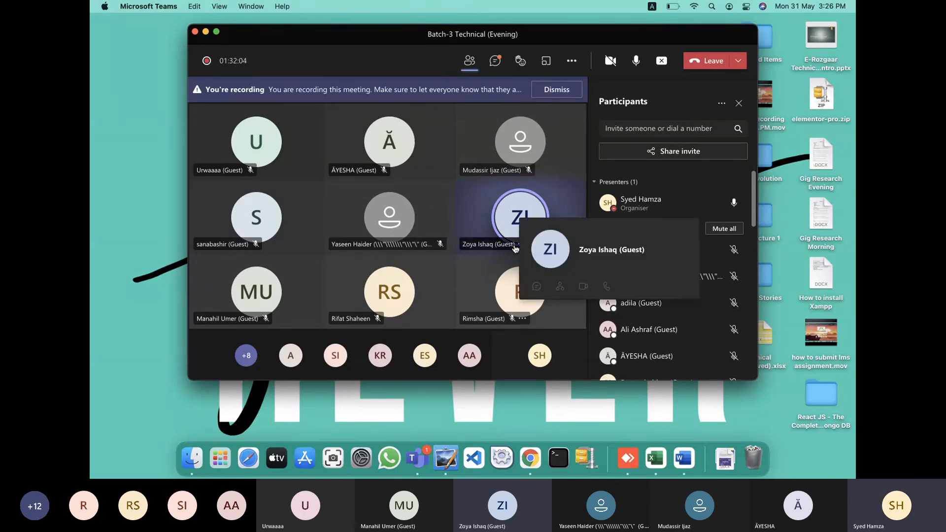
mouse_move(525, 232)
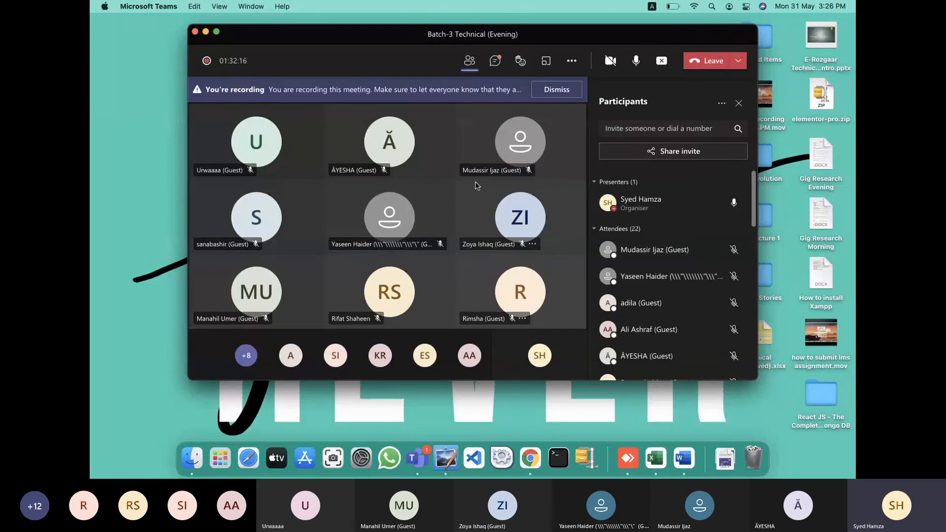
Go to the Supervisor Portal and check the June 3 calendar events
key("ctrl+Right")
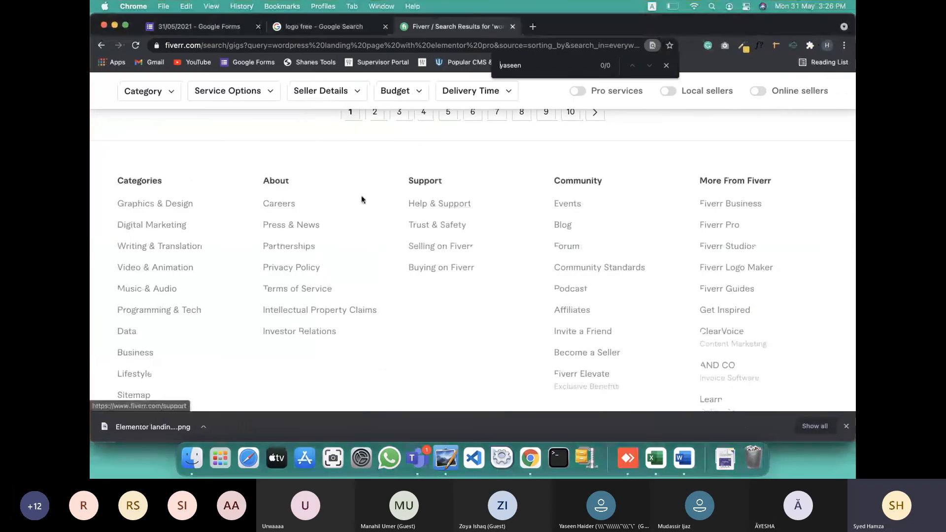
left_click(320, 34)
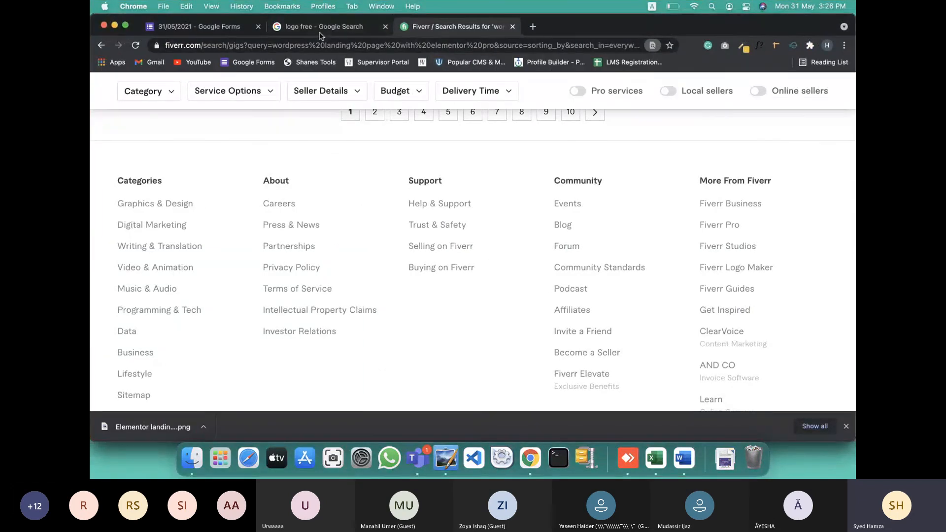
left_click(380, 65)
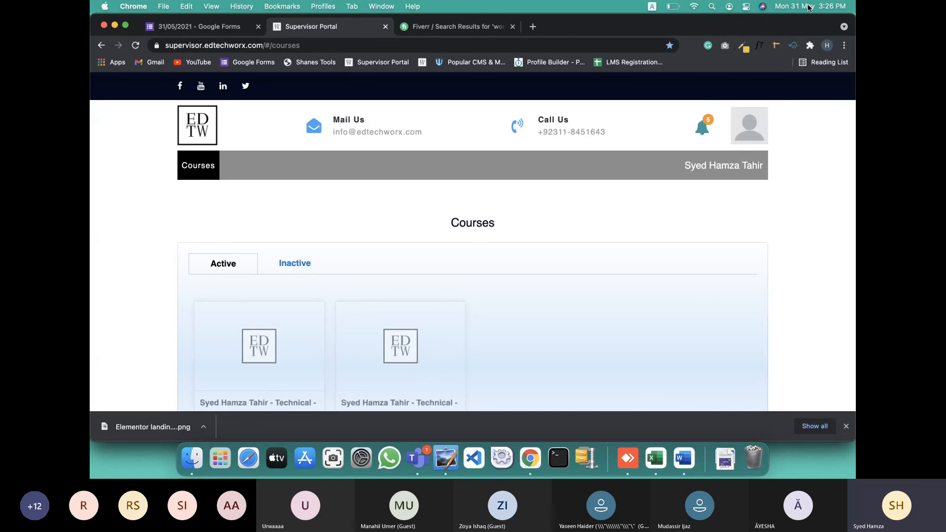
left_click(813, 5)
left_click(704, 109)
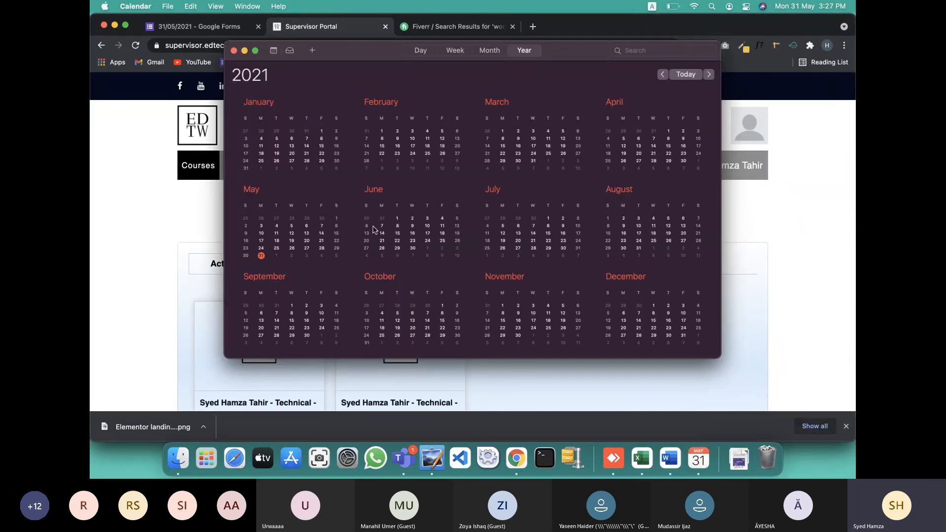
left_click(428, 219)
left_click(204, 213)
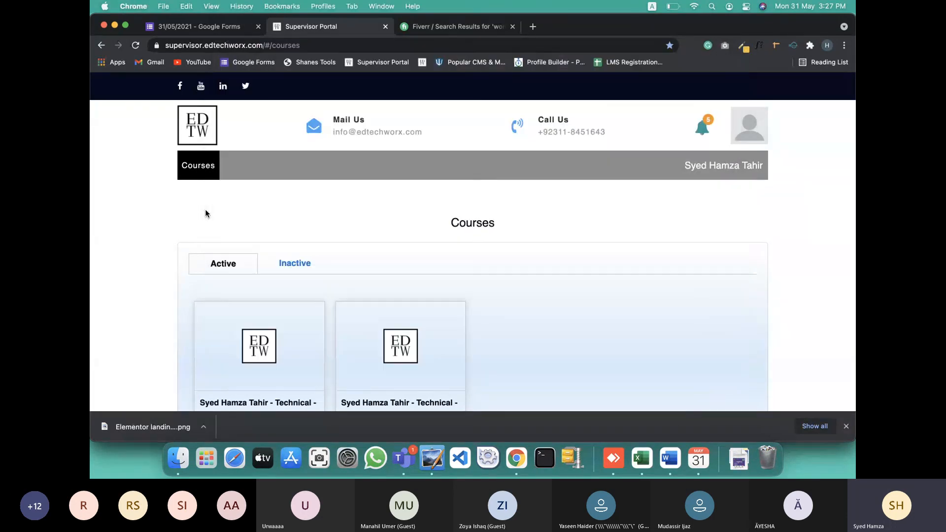
Open the Batch 3 Sec 2 course and its MyDIP stages list
scroll(266, 268, "down", 5)
left_click(373, 240)
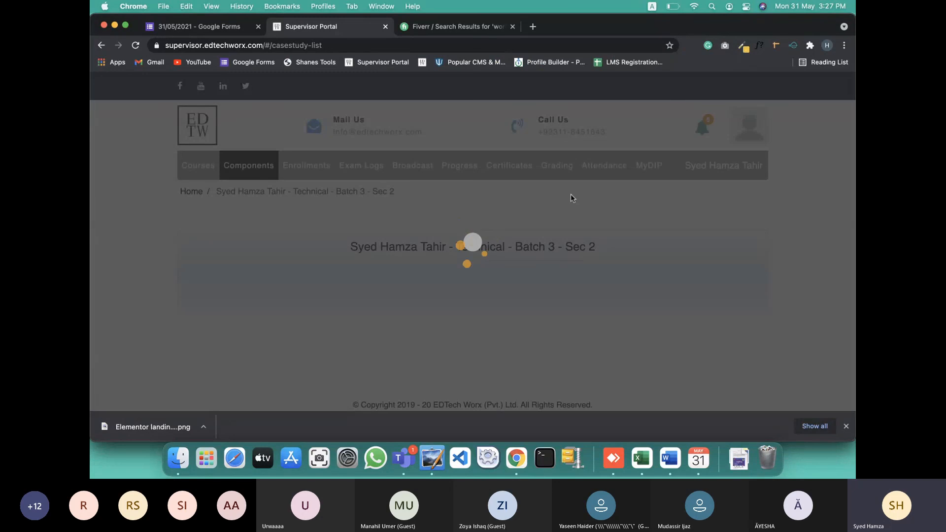
key("ctrl+Right")
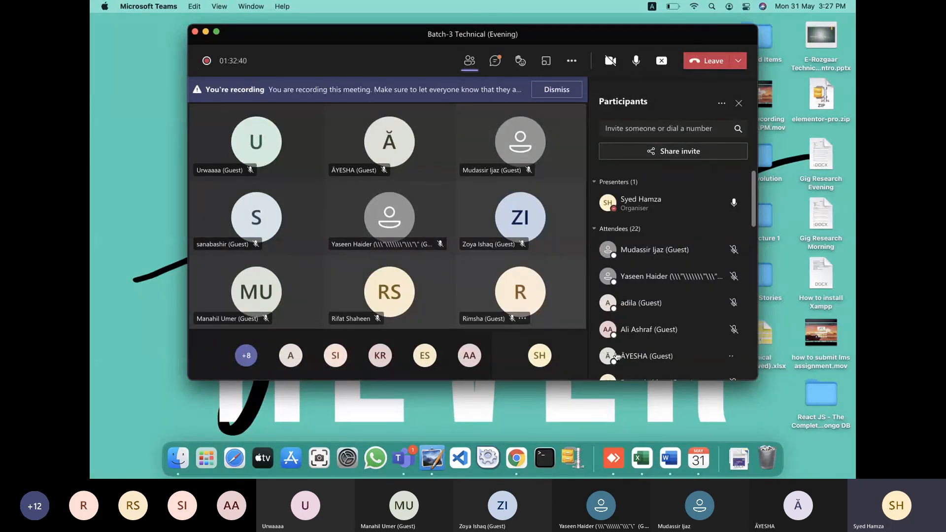
key("ctrl+Right")
scroll(560, 346, "down", 2)
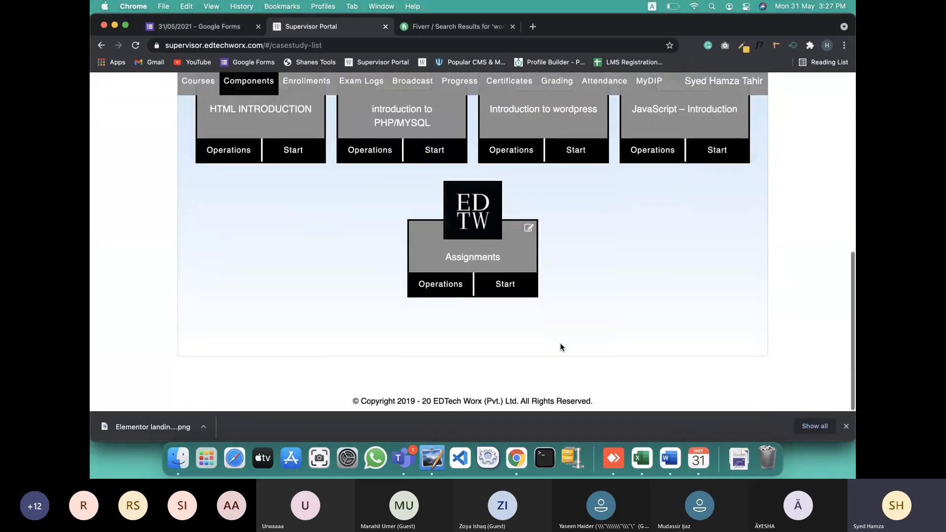
scroll(520, 291, "up", 8)
scroll(672, 81, "down", 1)
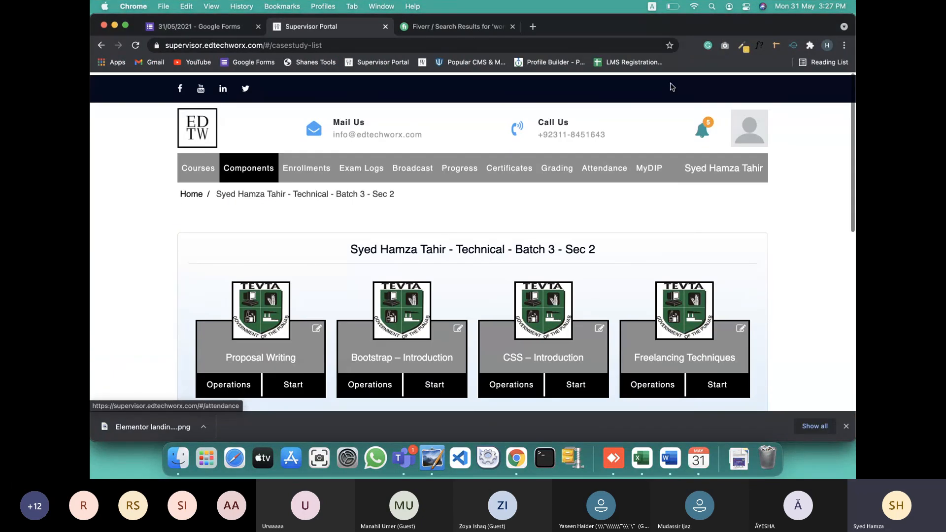
left_click(648, 168)
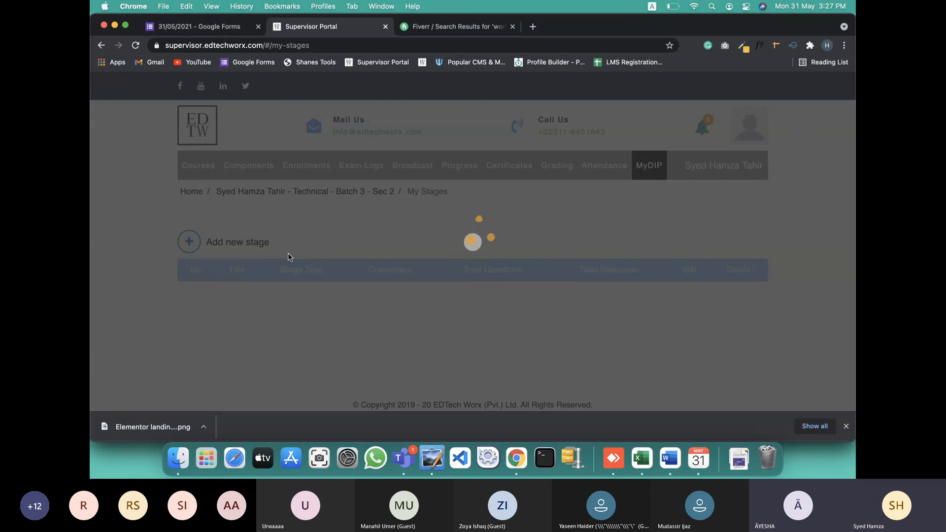
scroll(288, 255, "down", 5)
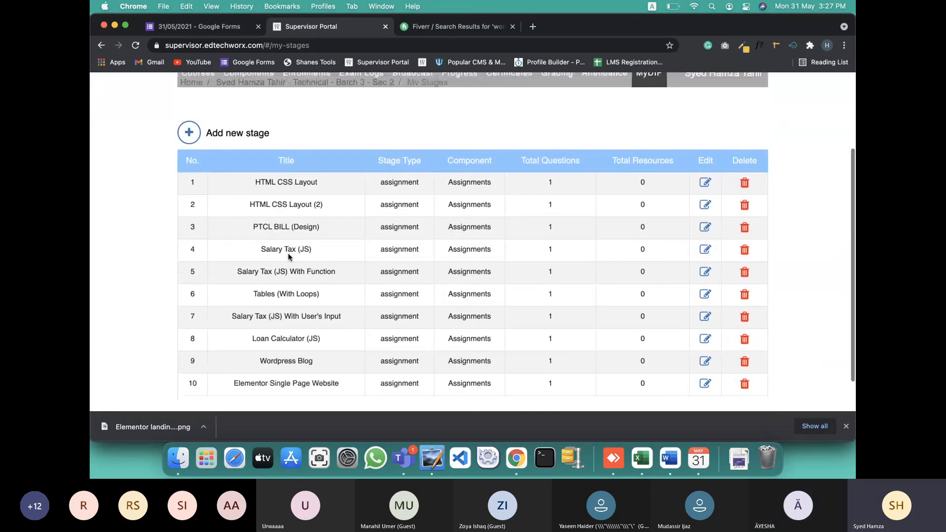
Start a new stage using the Assignments component, titled 'Fiverr Gig Submission'
left_click(229, 115)
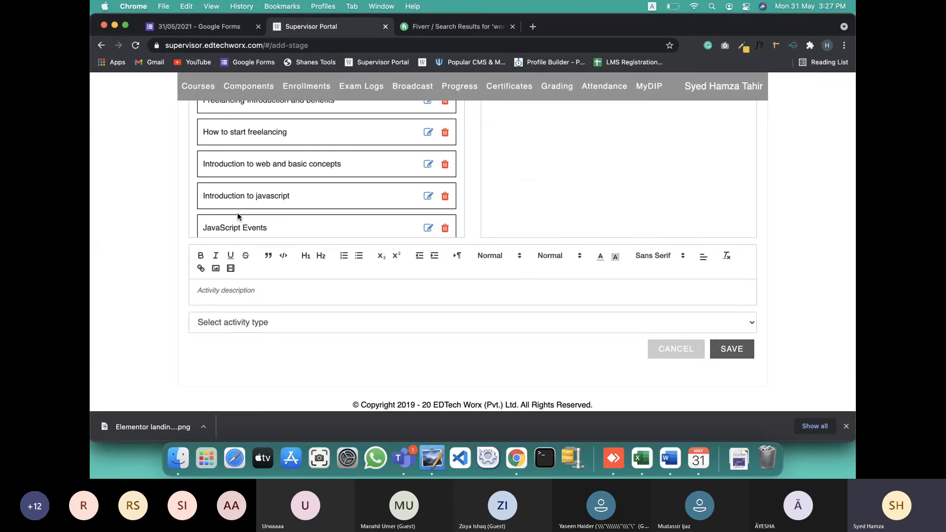
scroll(238, 213, "up", 4)
scroll(238, 213, "up", 1)
left_click(281, 184)
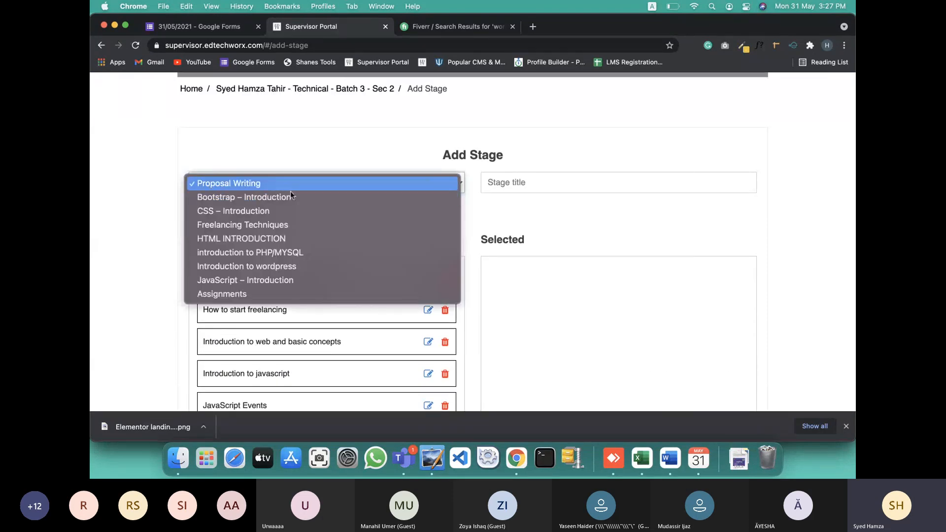
left_click(259, 294)
left_click(565, 185)
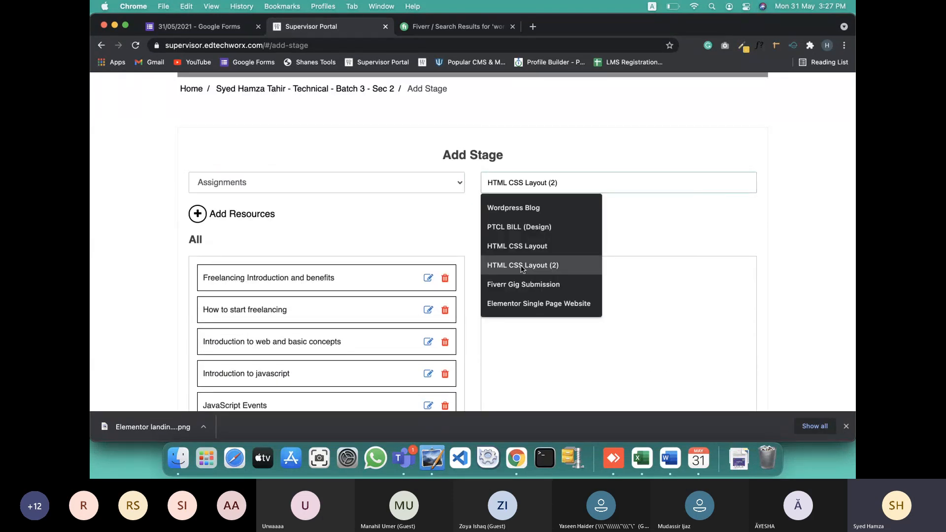
type("f")
left_click(542, 206)
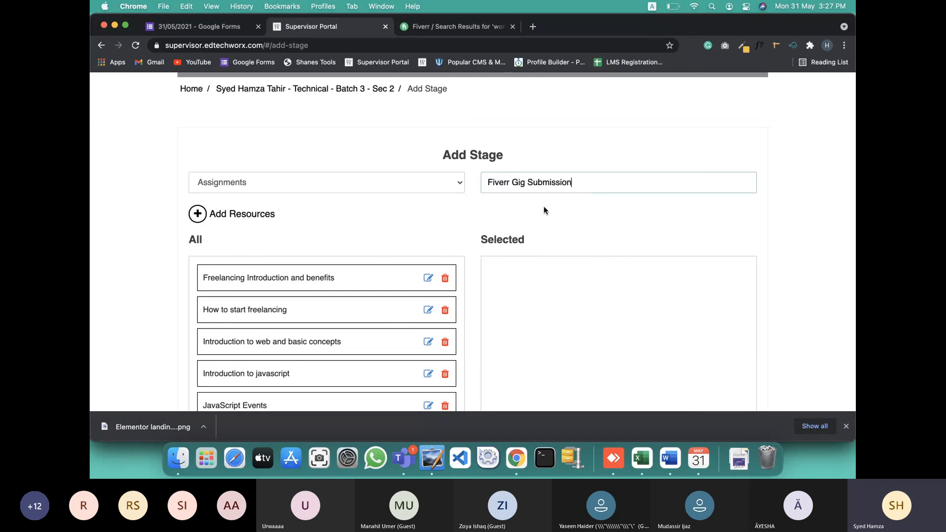
Add description 'Submit your fgi URL here.', set type Assignment, select the gig URL question, and save
scroll(538, 215, "down", 5)
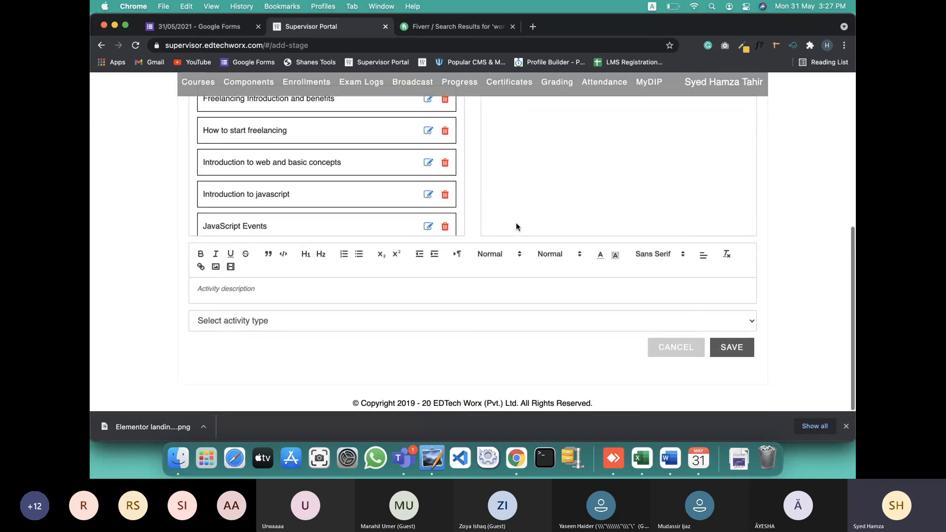
left_click(342, 289)
type("S")
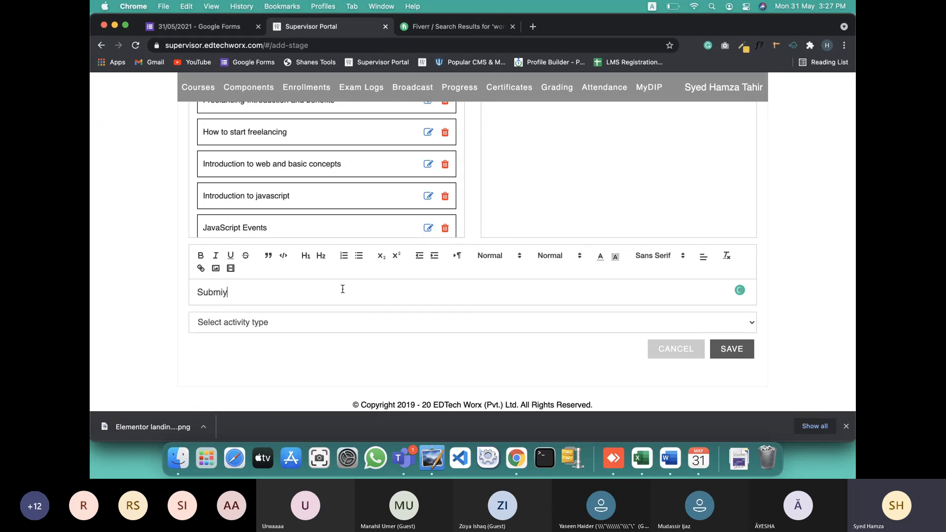
type("ubmit your fgig URL here.")
left_click(311, 322)
left_click(234, 351)
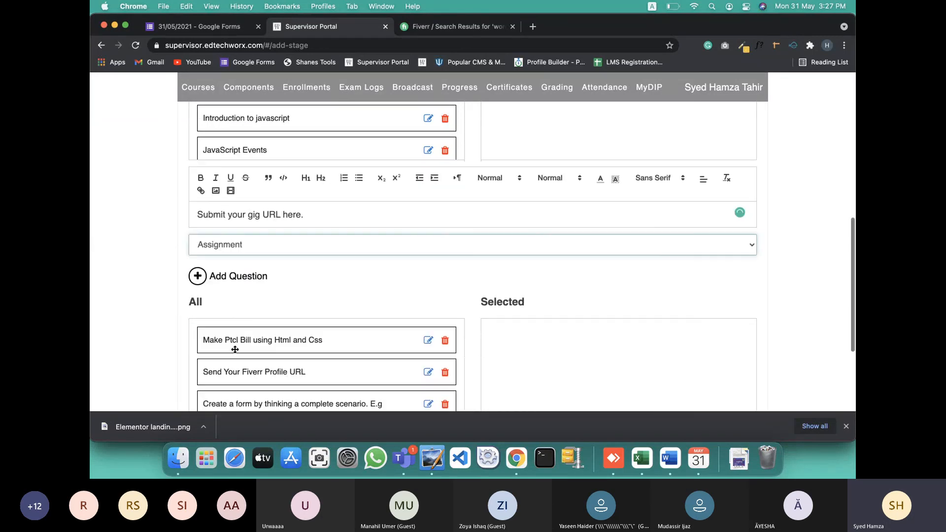
scroll(242, 355, "down", 5)
scroll(256, 394, "down", 4)
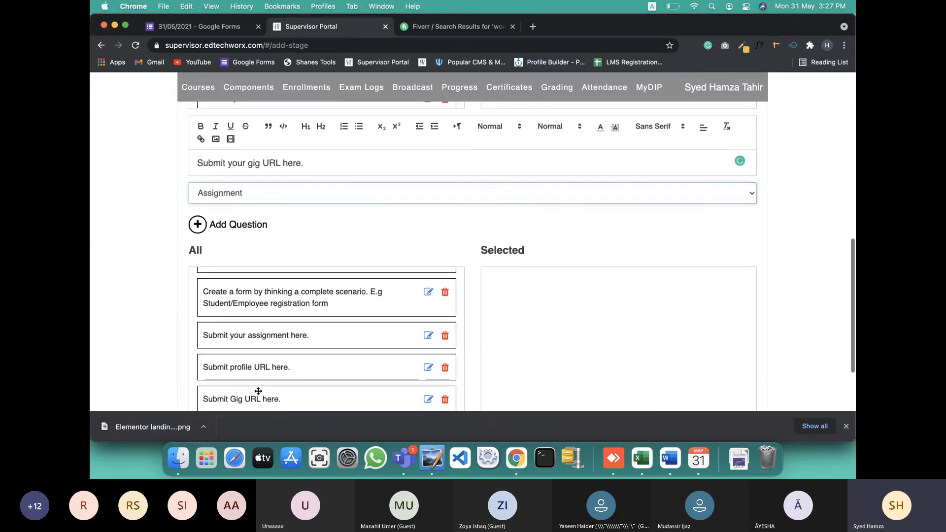
left_click_drag(257, 338, 562, 283)
scroll(562, 278, "down", 1)
left_click(731, 349)
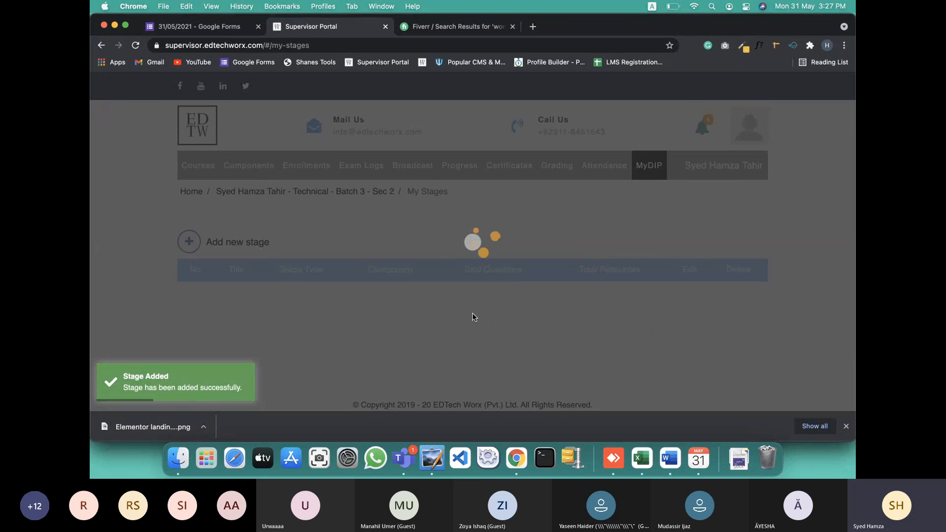
Bring the Teams meeting to the front and show its More actions menu
left_click(753, 392)
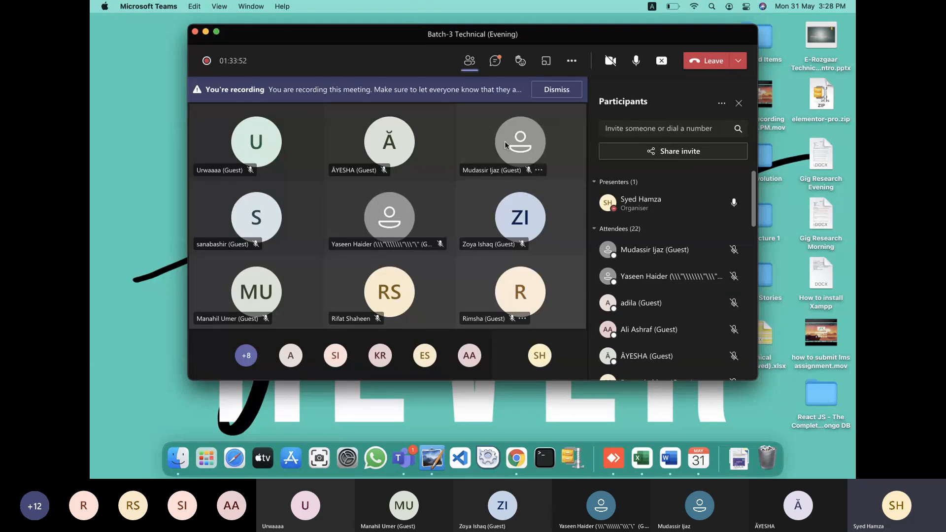
left_click(571, 61)
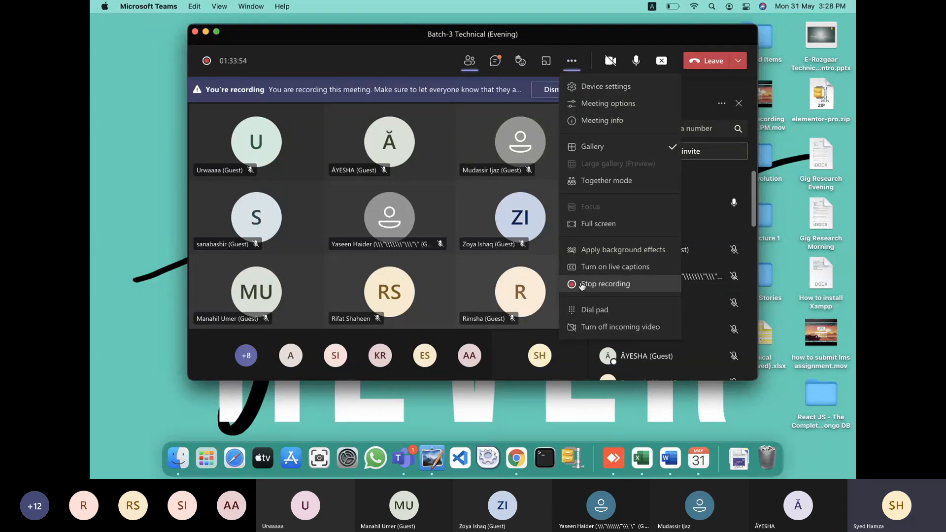